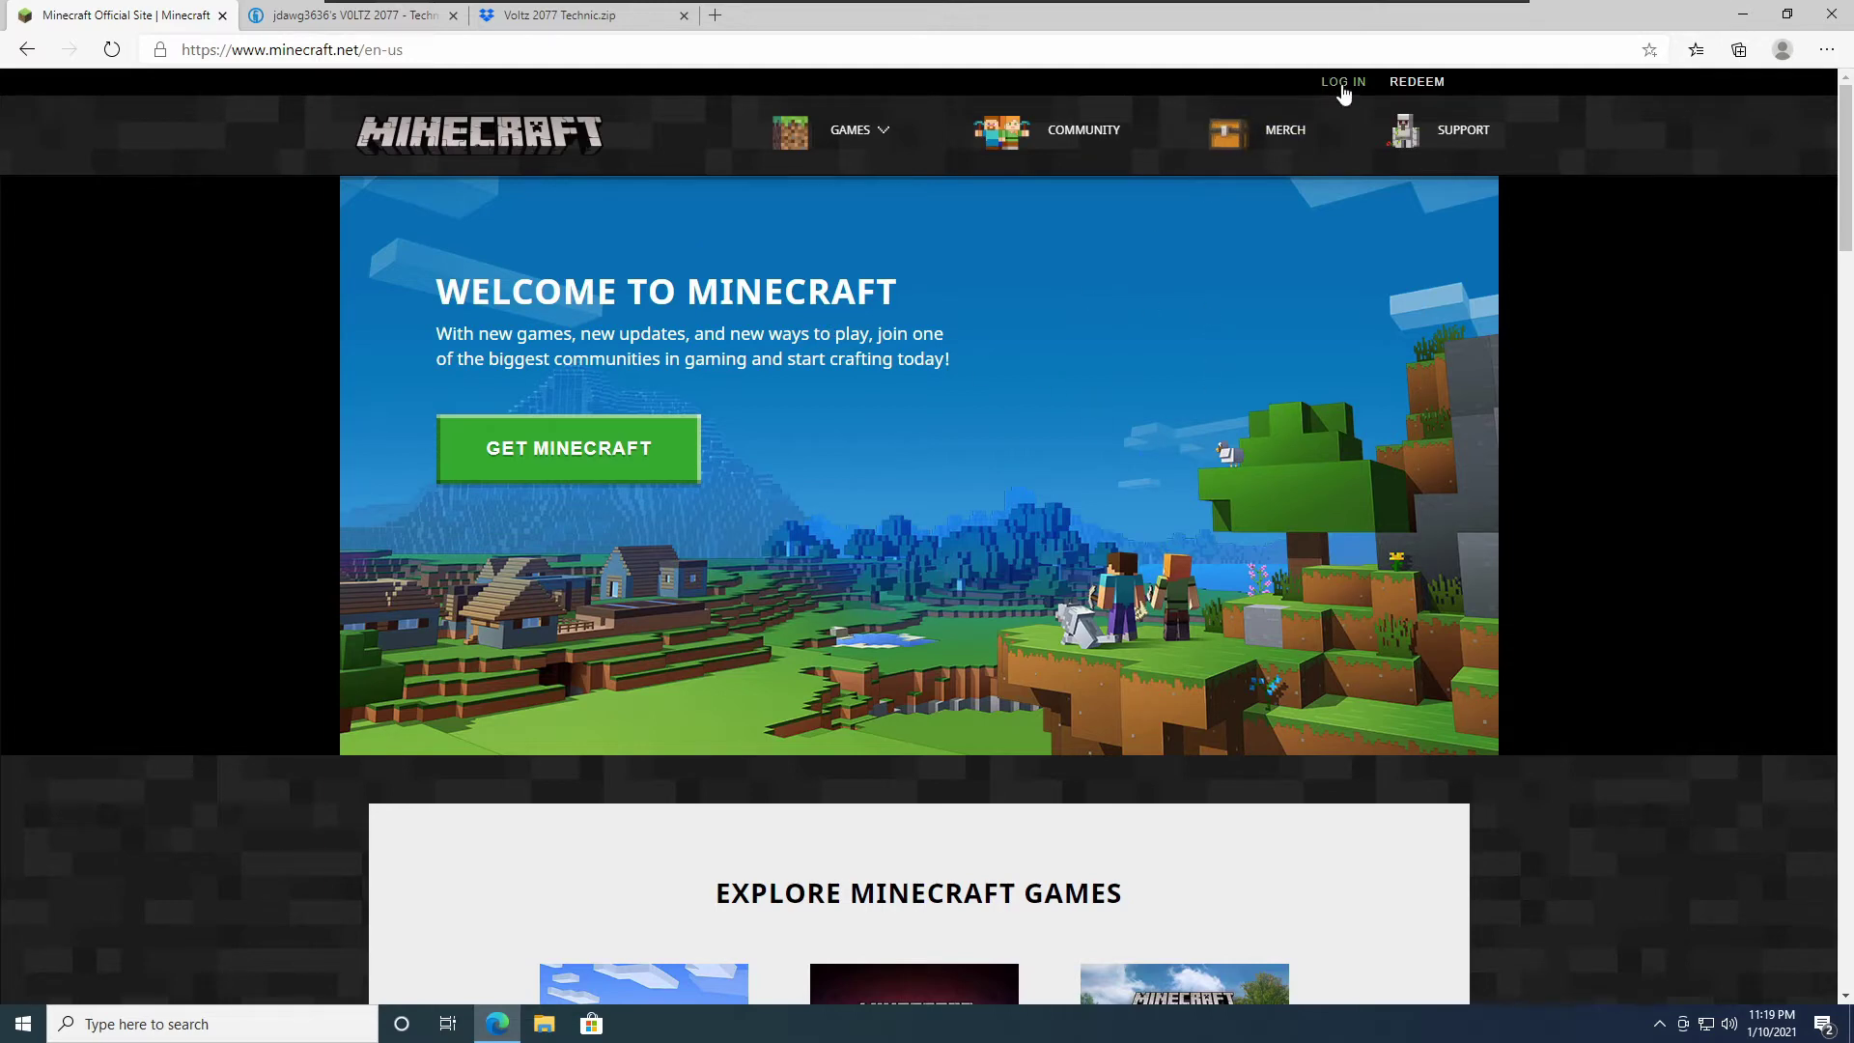
Step: Log in to the Minecraft website with the Mojang account's email and password
click(1342, 81)
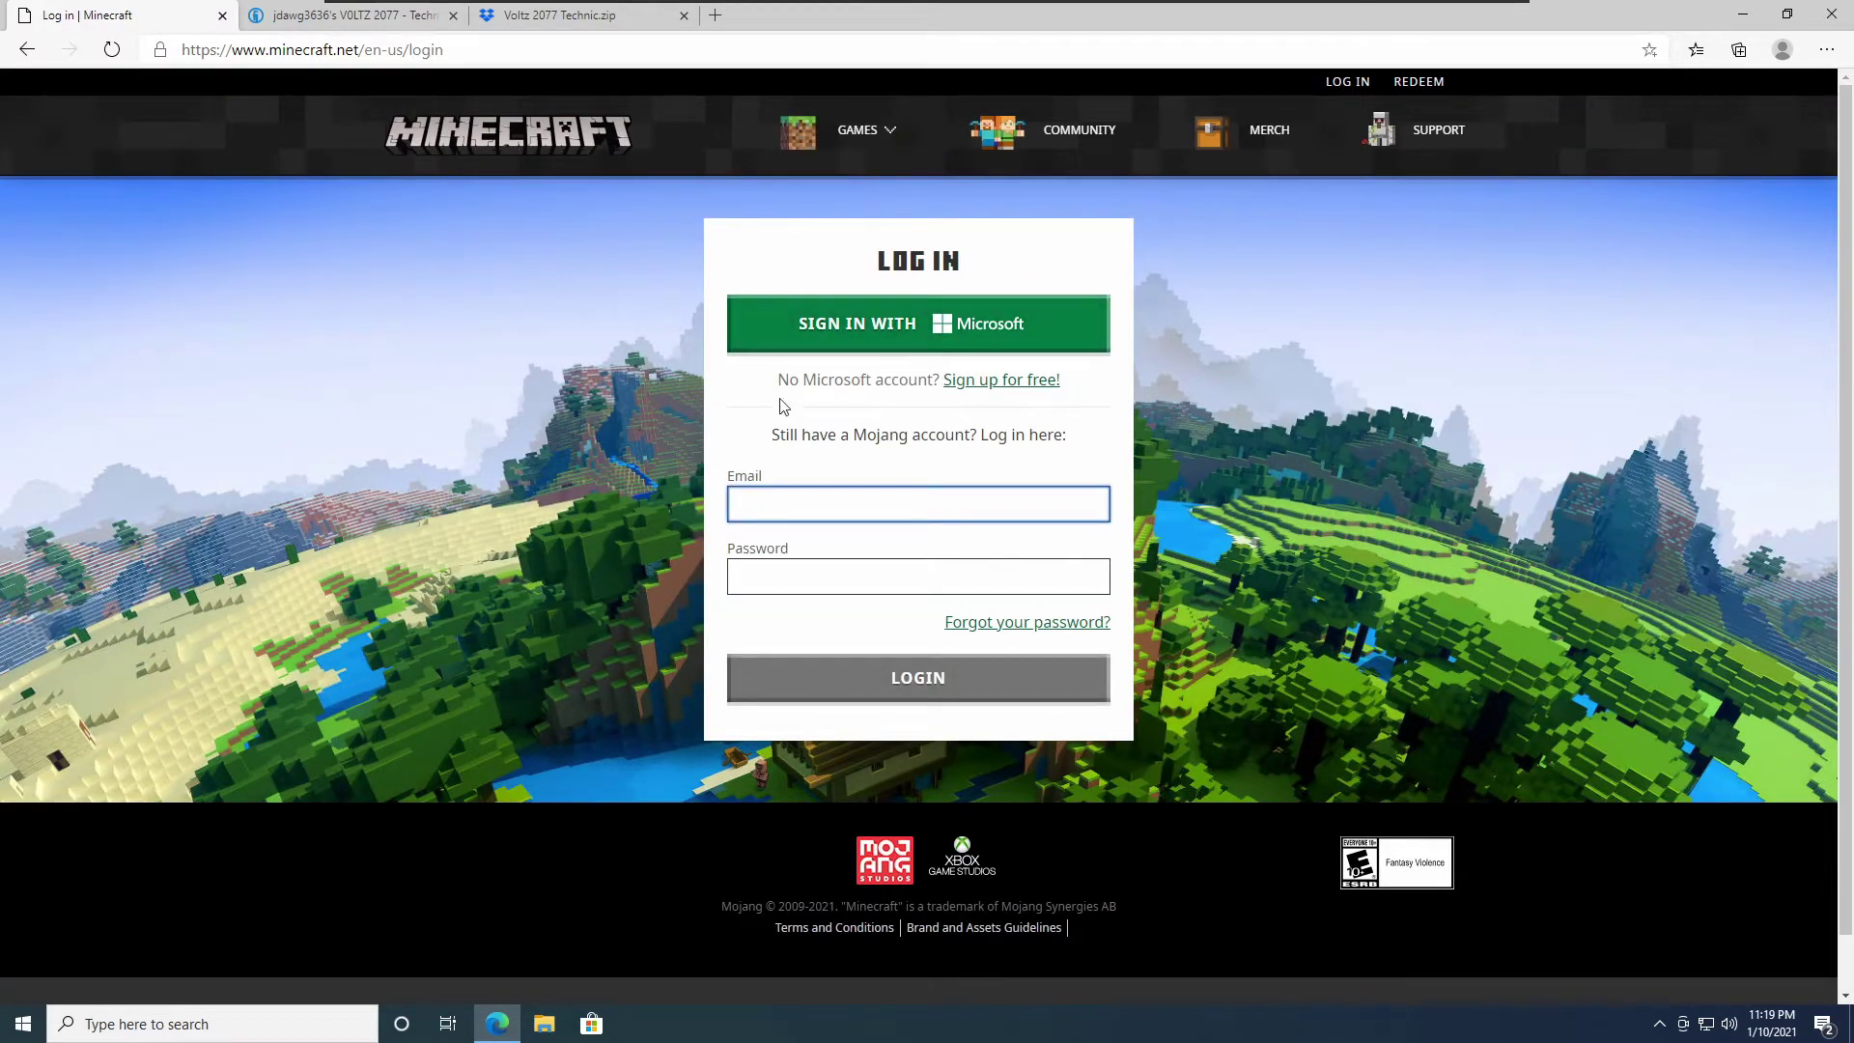
click(970, 340)
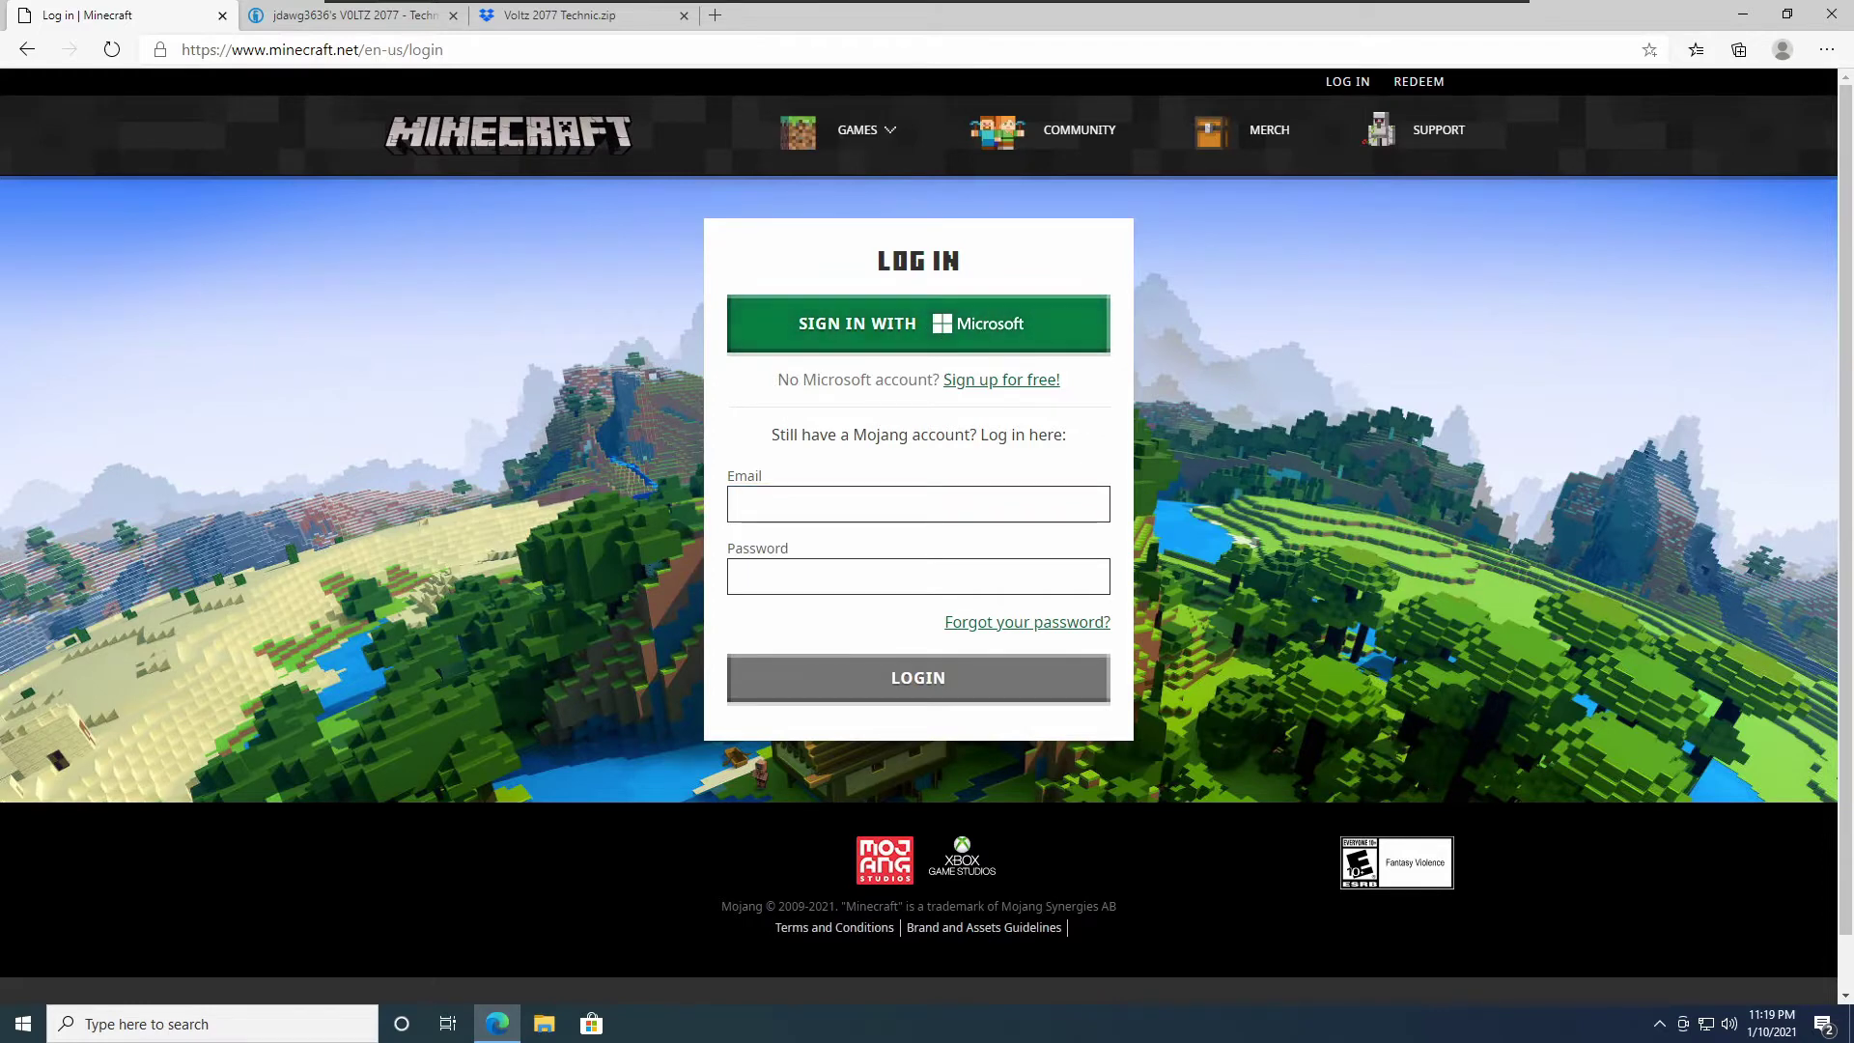
click(855, 504)
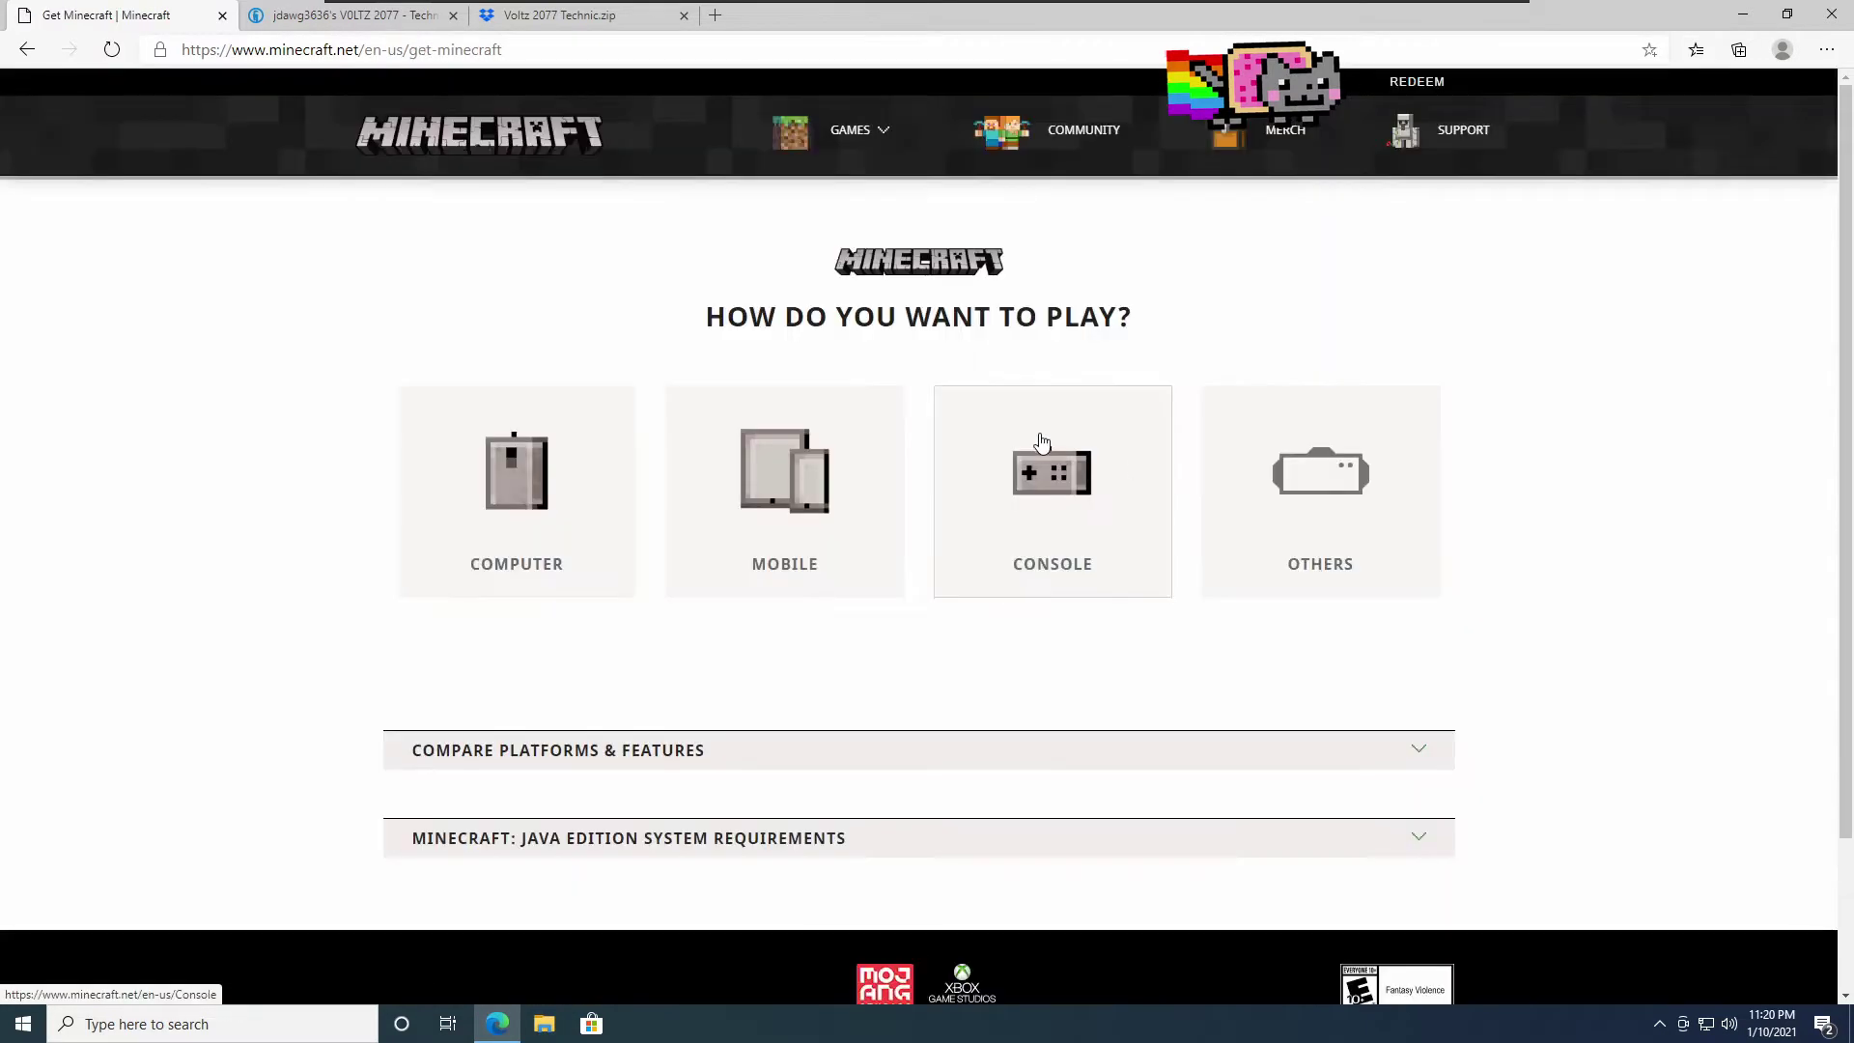
Step: Choose Minecraft: Java Edition for computer and download the Windows installer
click(468, 538)
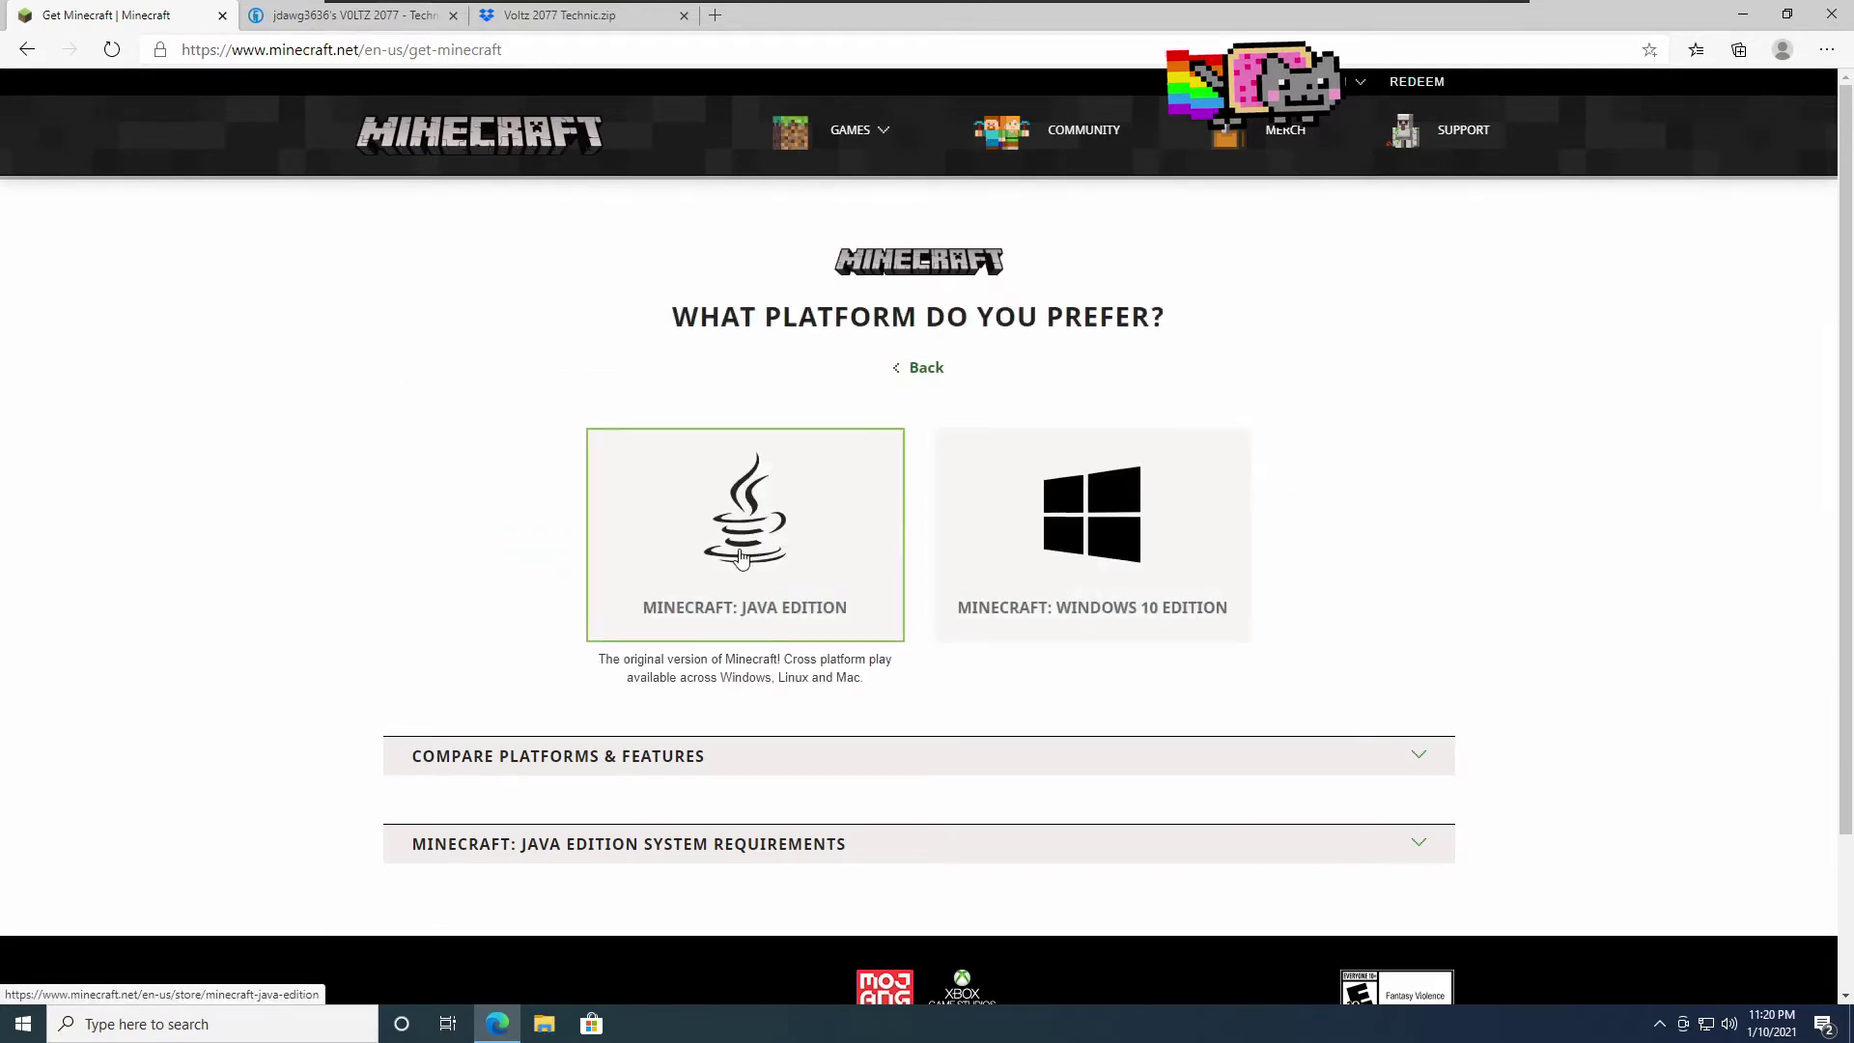
click(642, 551)
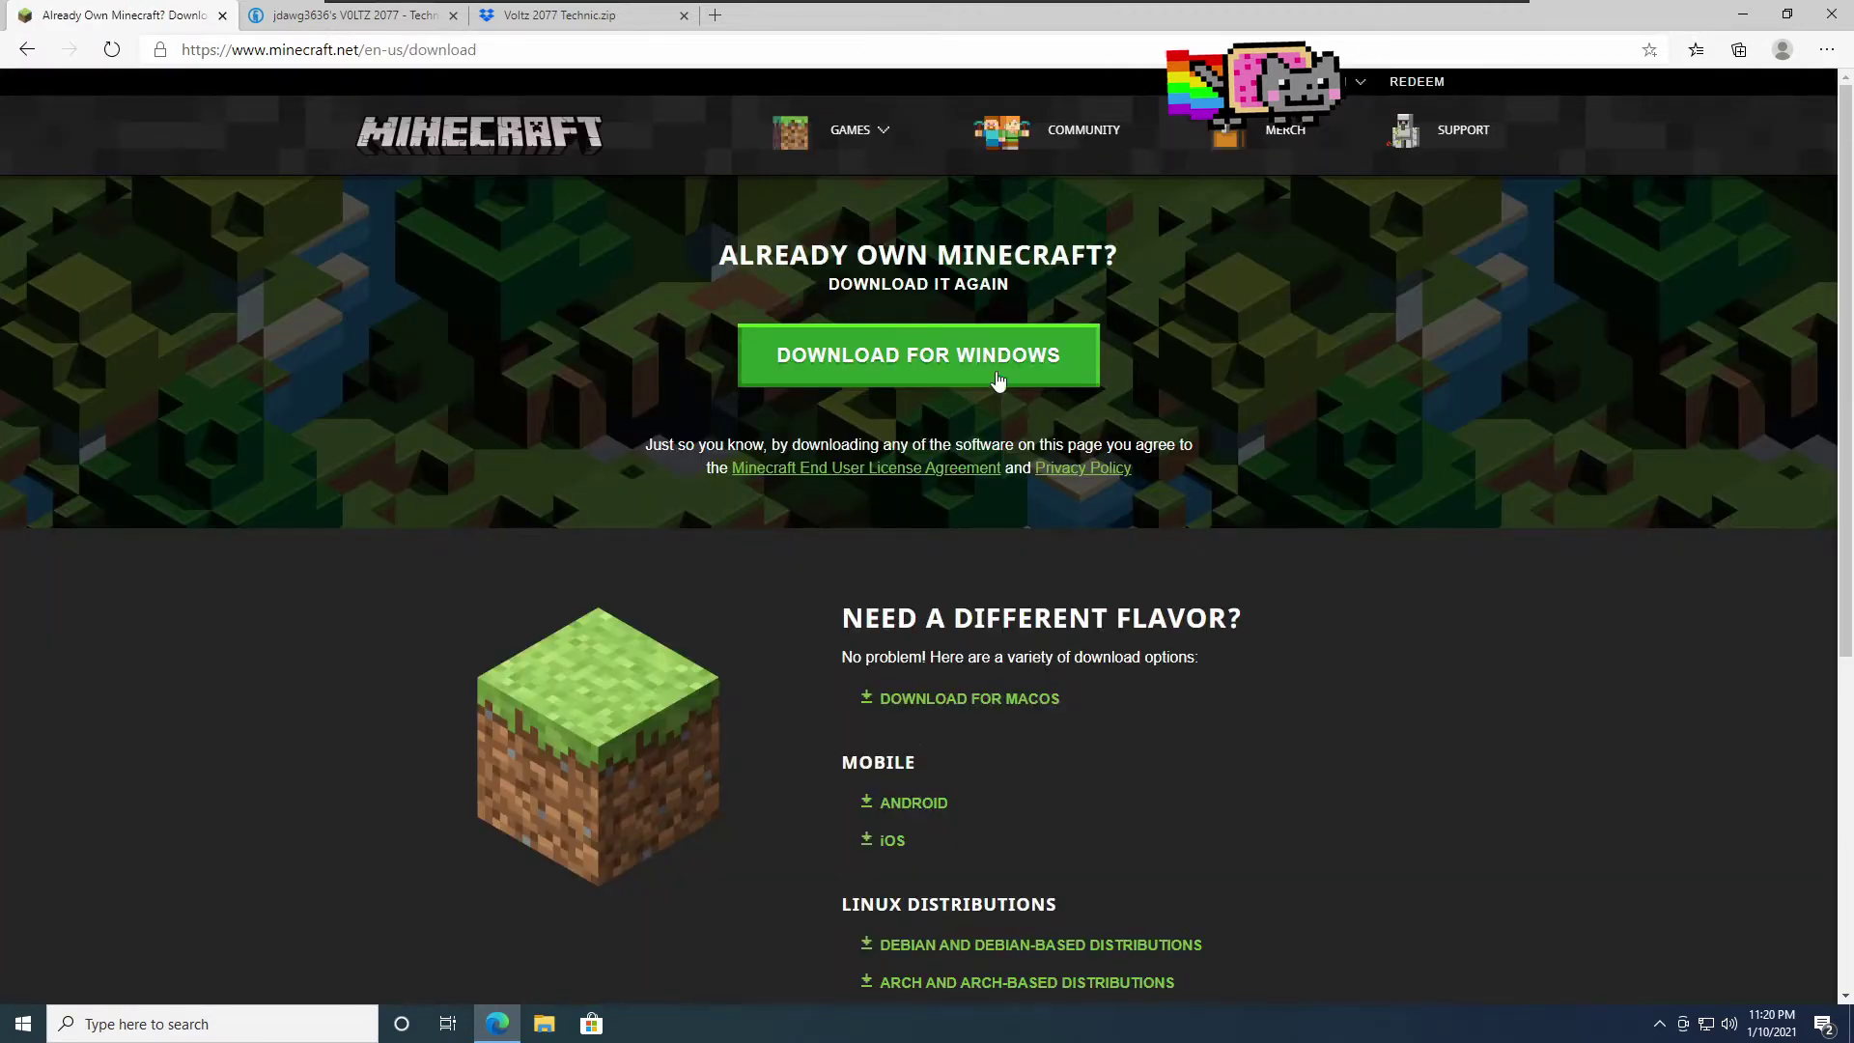
click(995, 379)
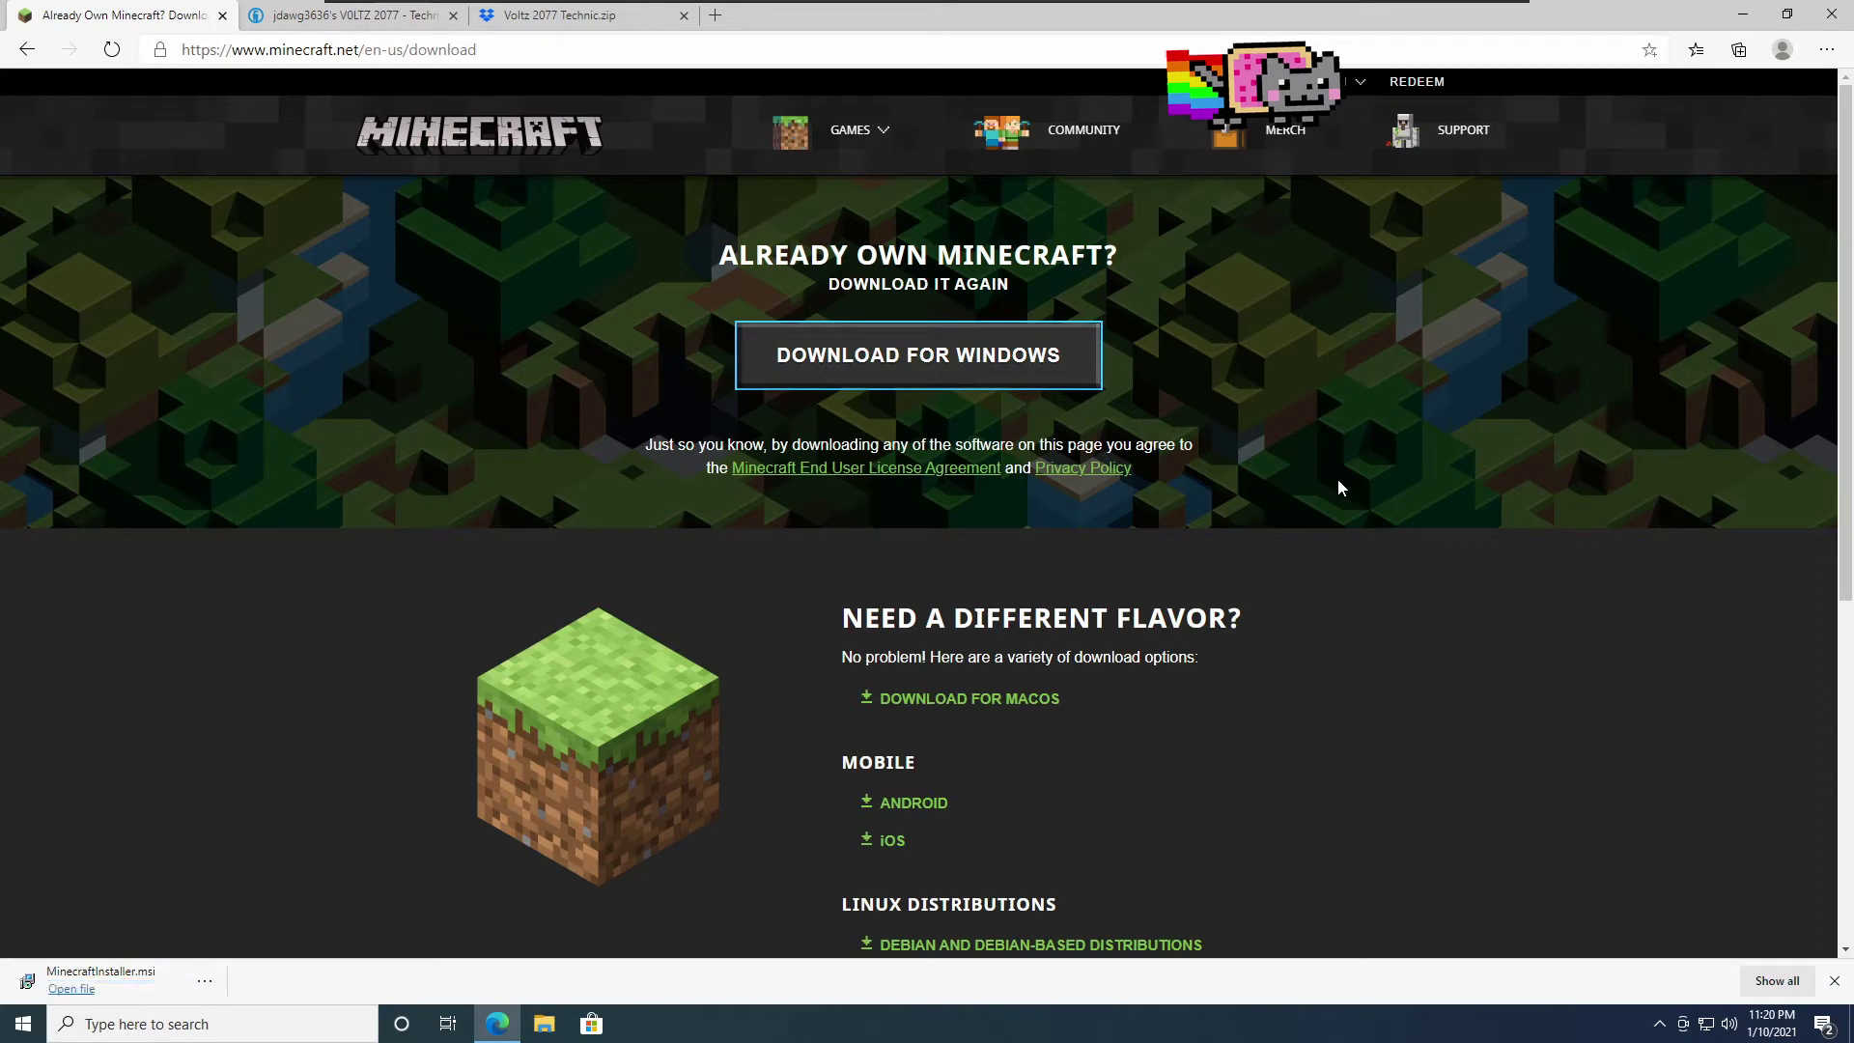
Step: Install Minecraft Launcher from the downloaded MinecraftInstaller.msi in the default folder with a desktop shortcut, allowing device changes and starting it on finish
click(72, 989)
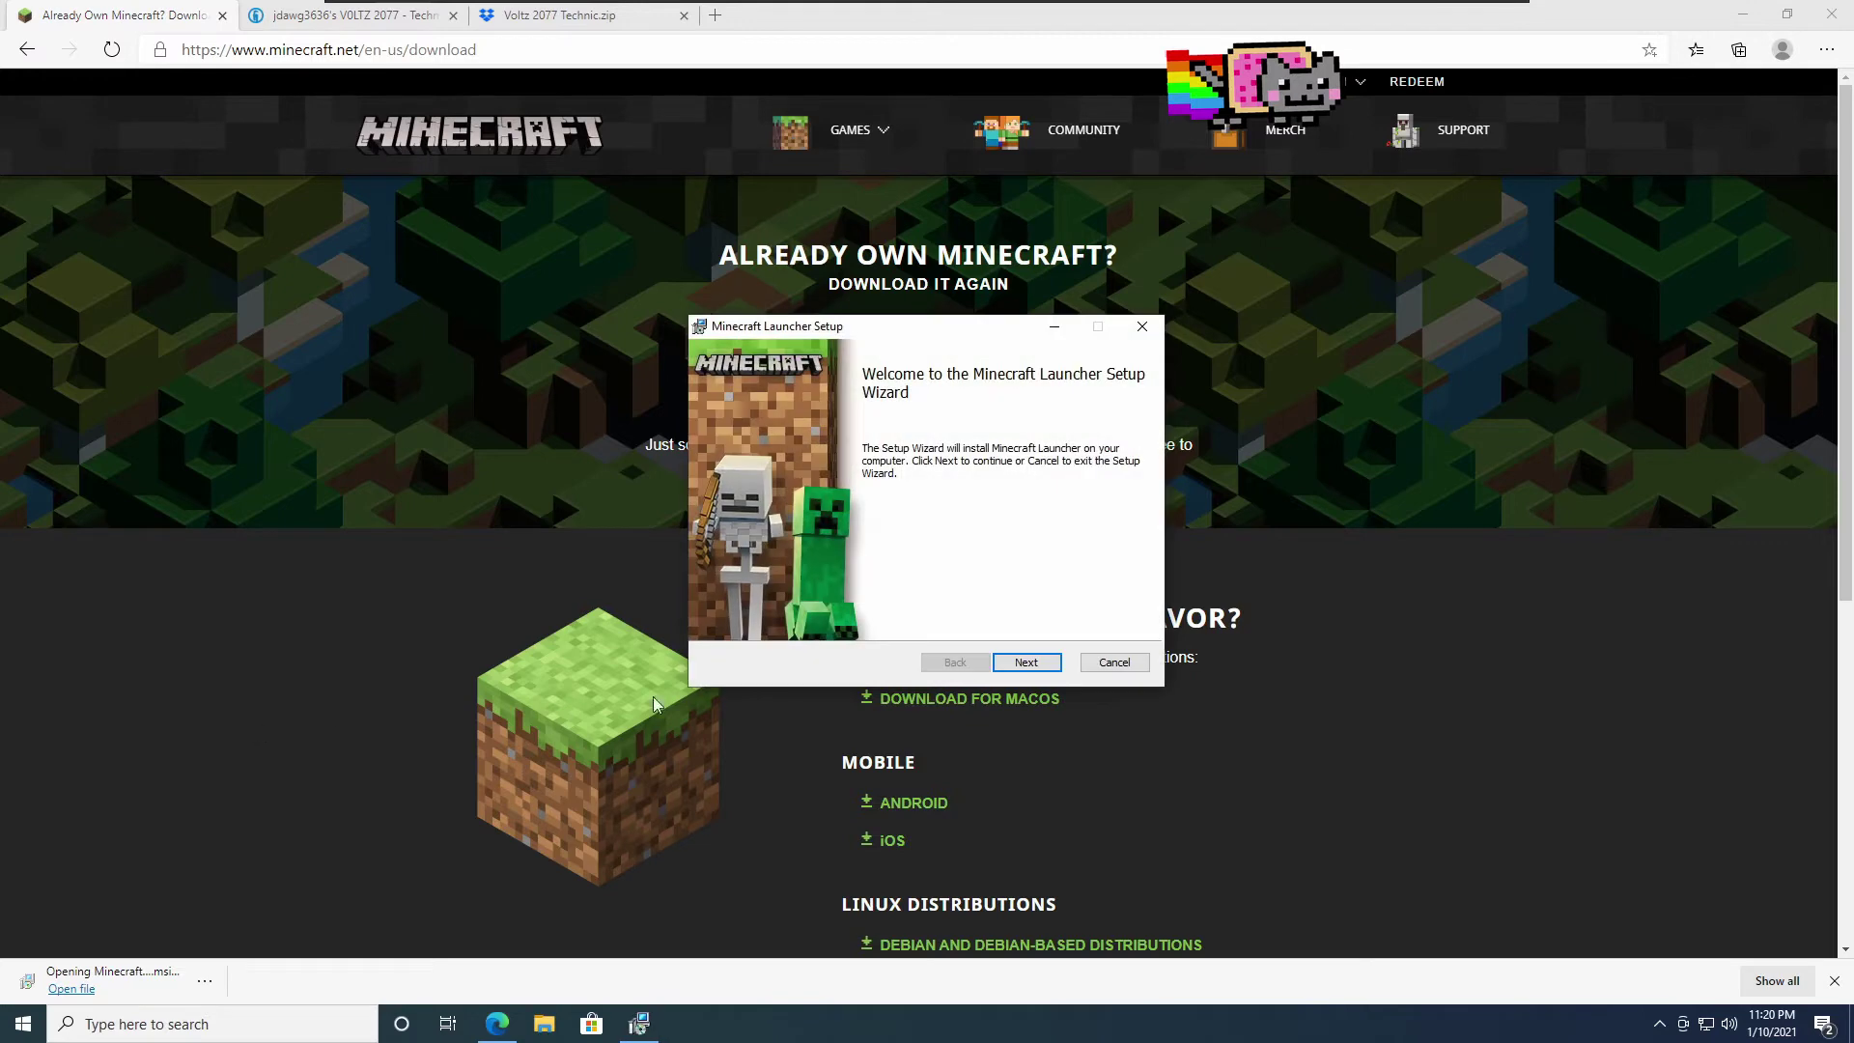
click(1027, 663)
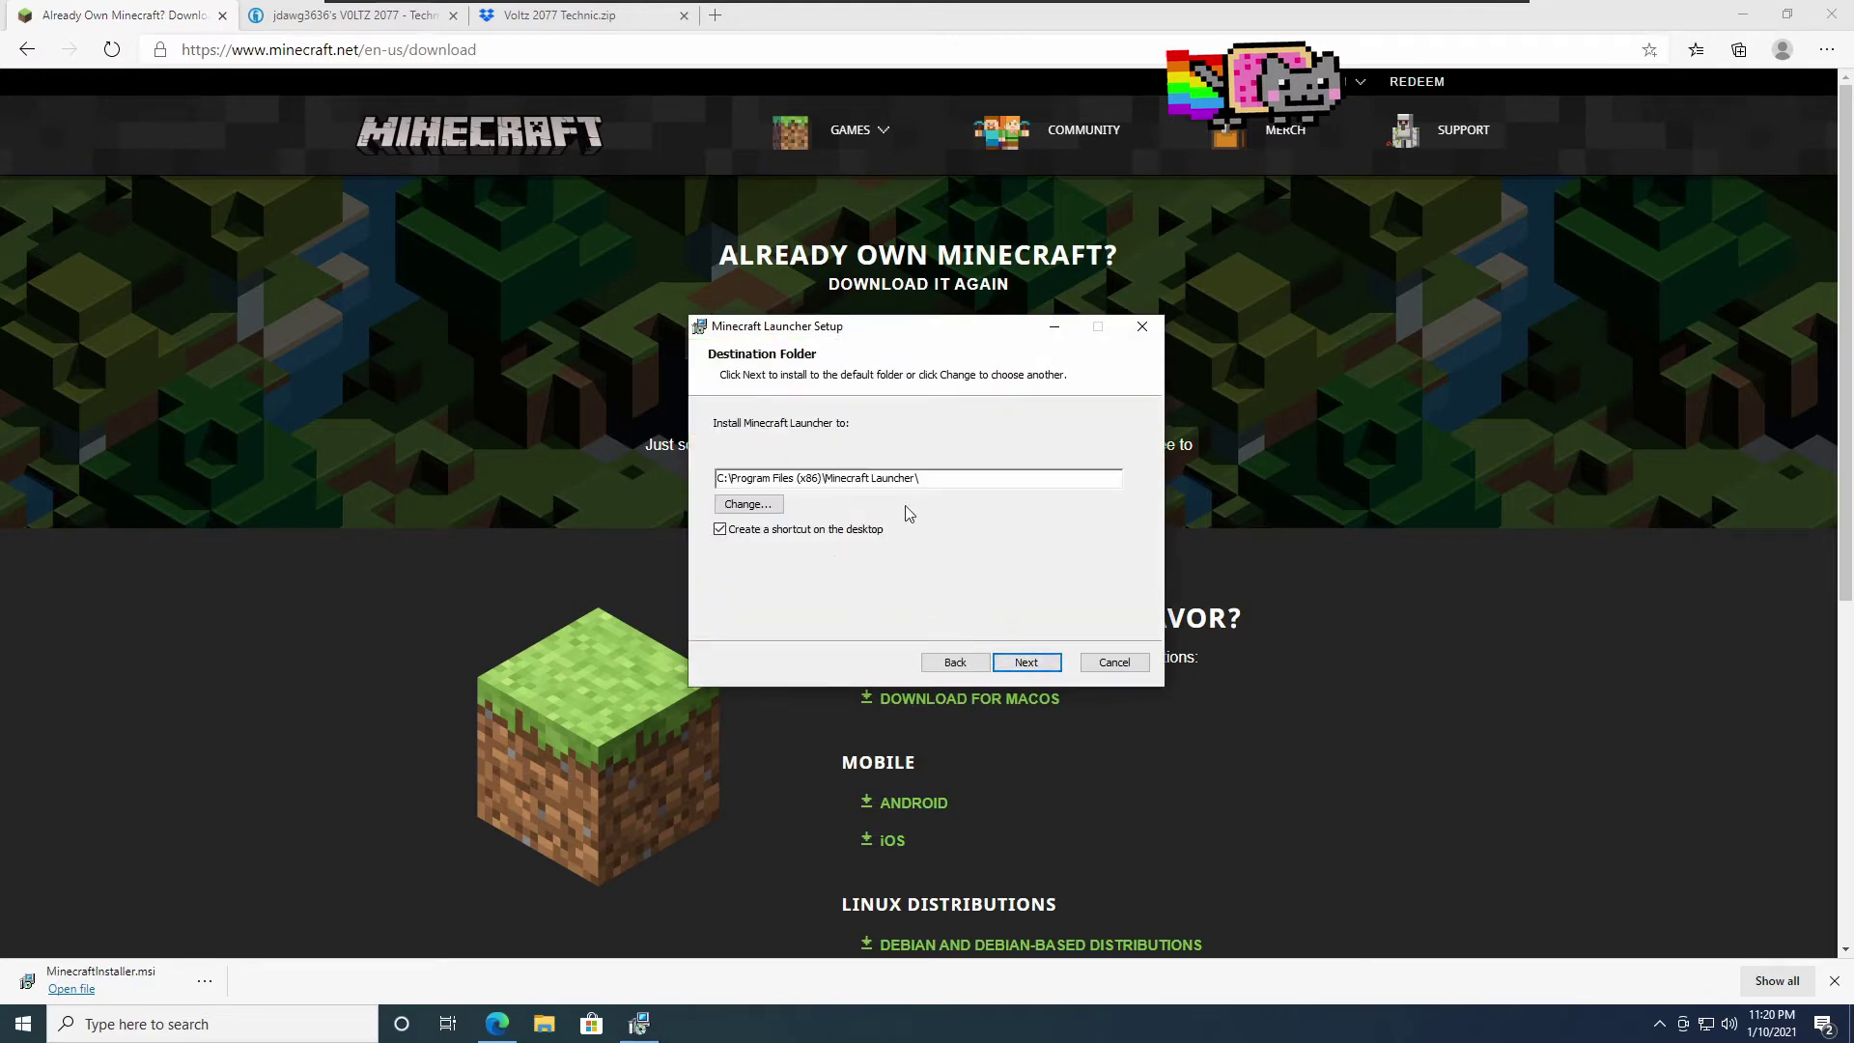
click(1025, 662)
click(1041, 666)
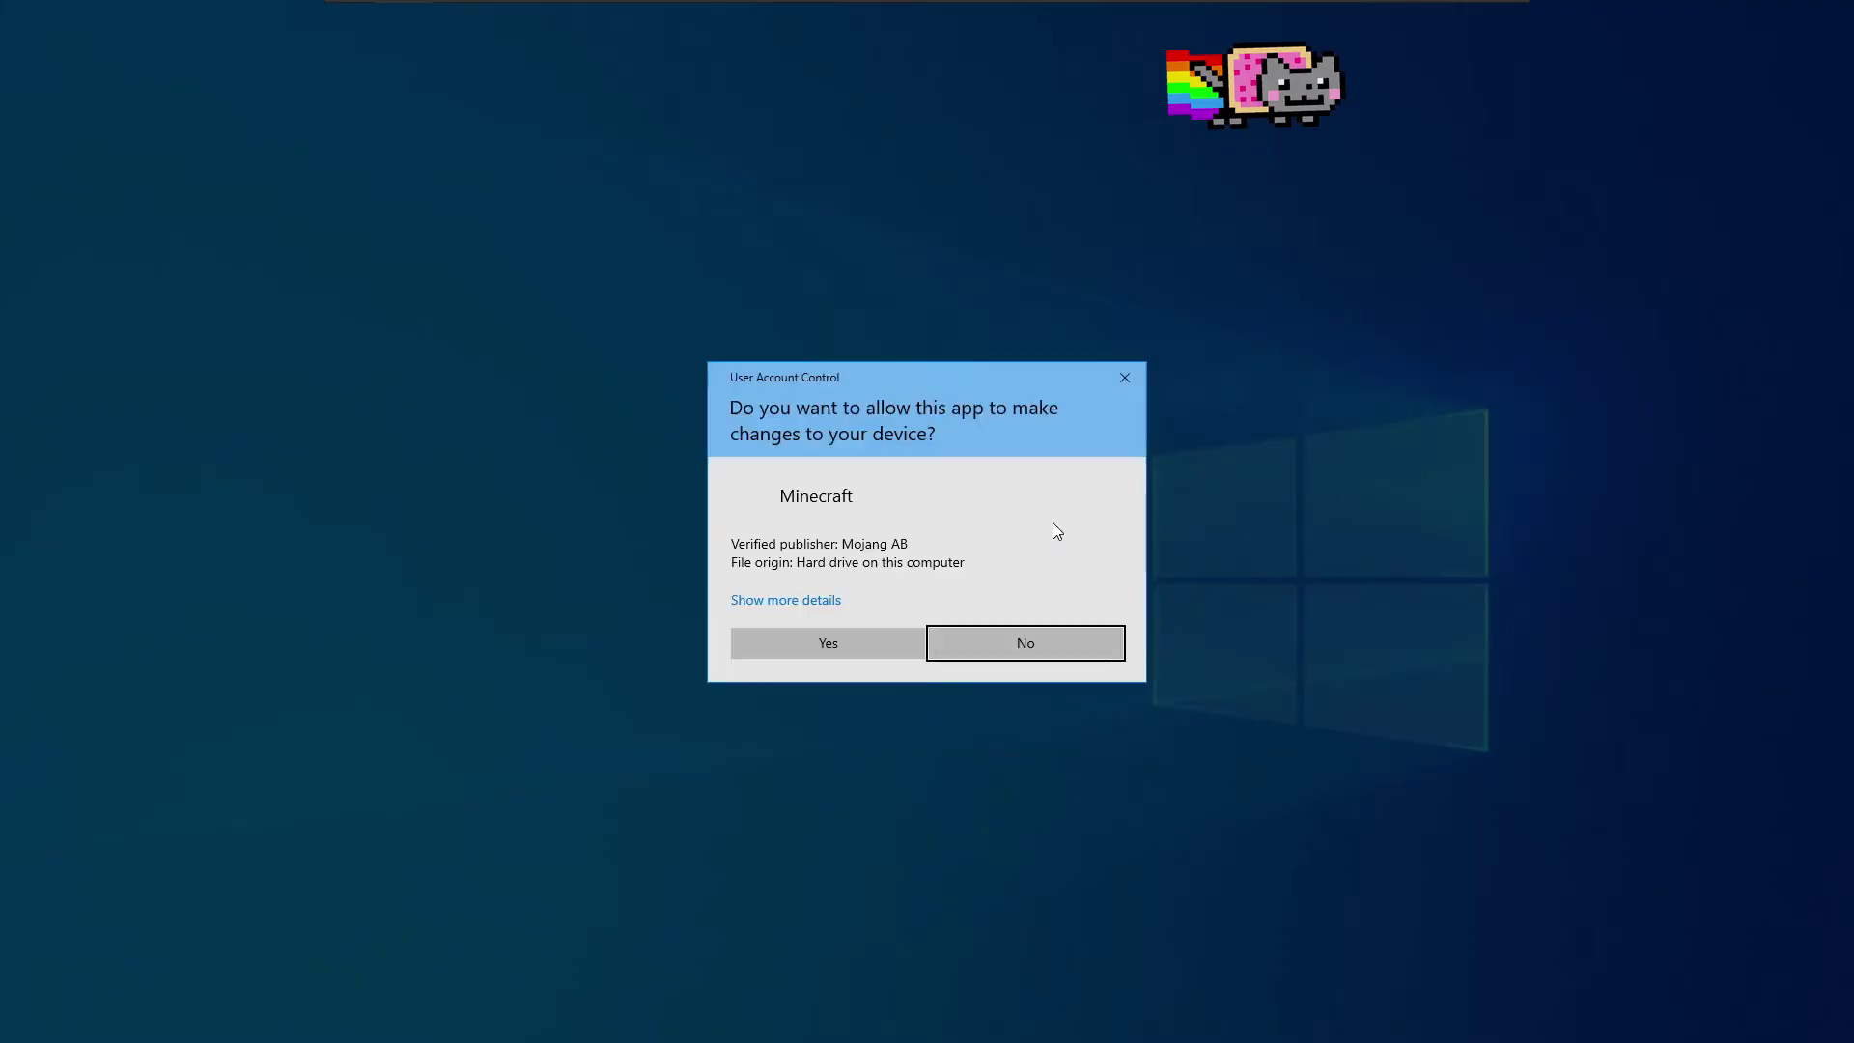
key(Left)
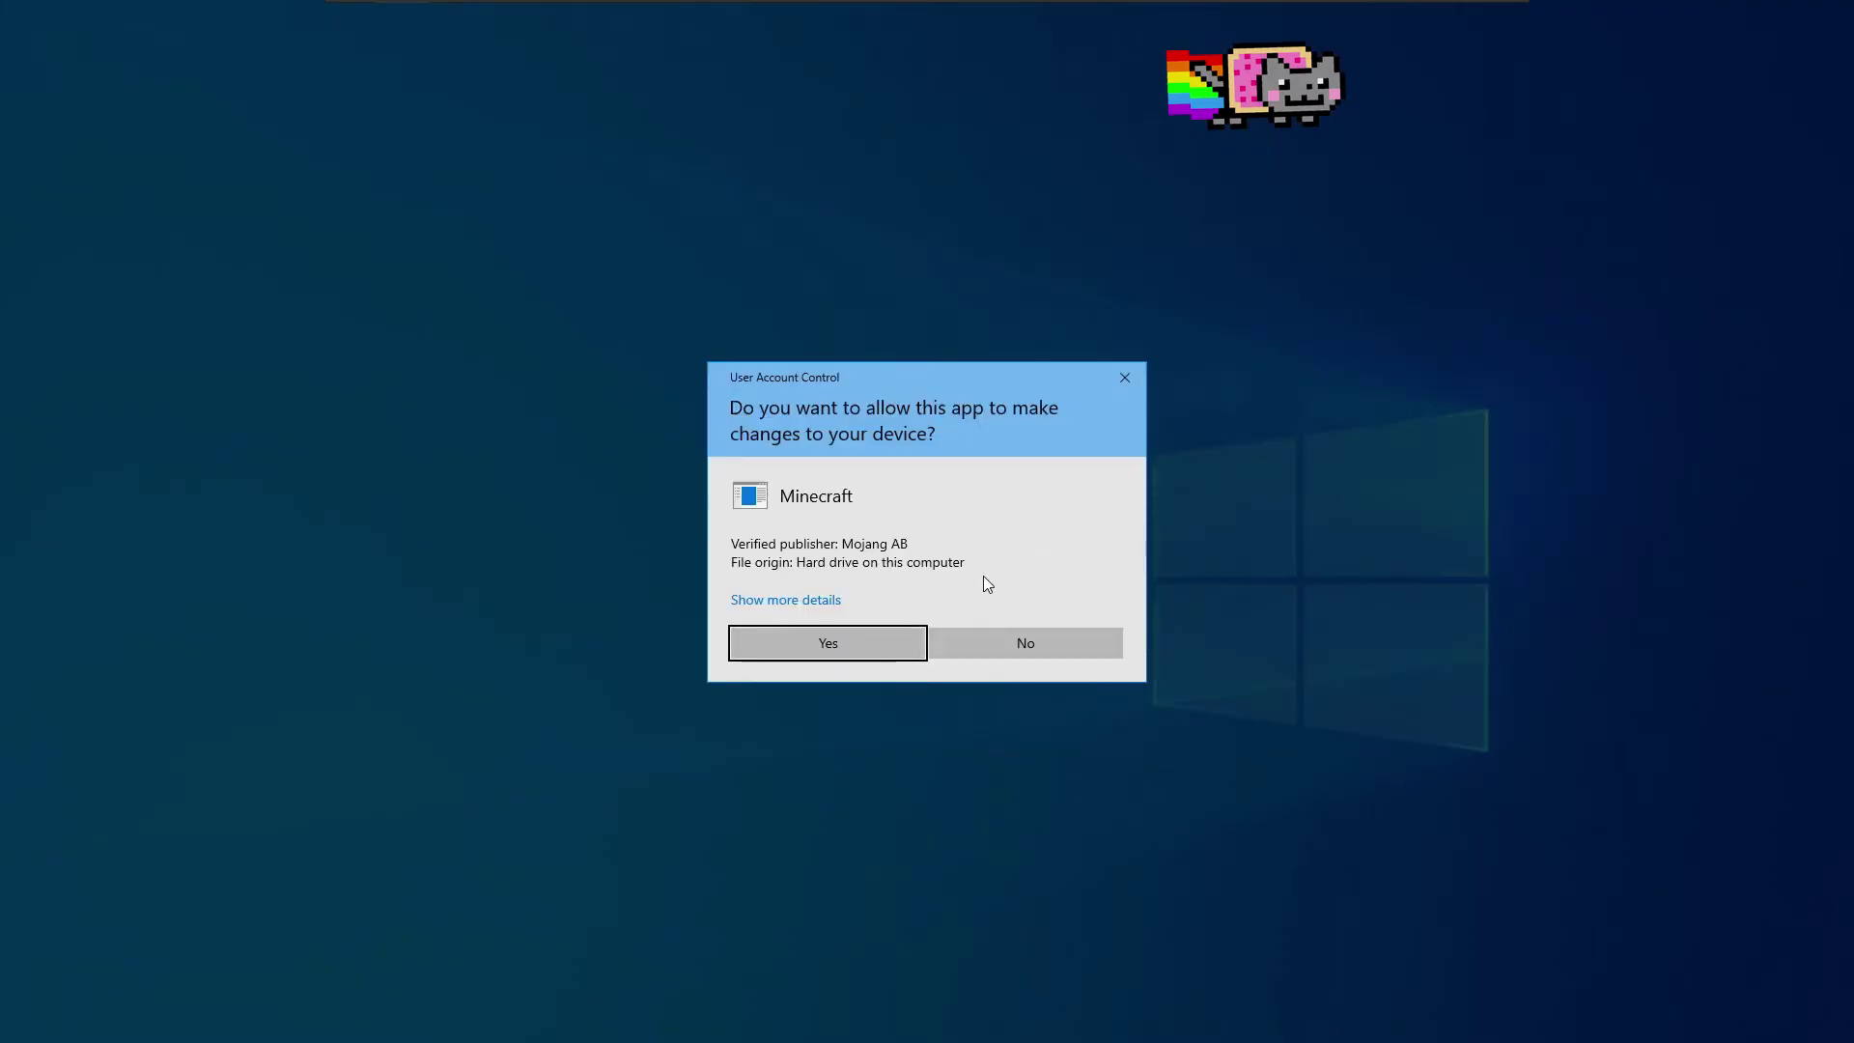
key(Return)
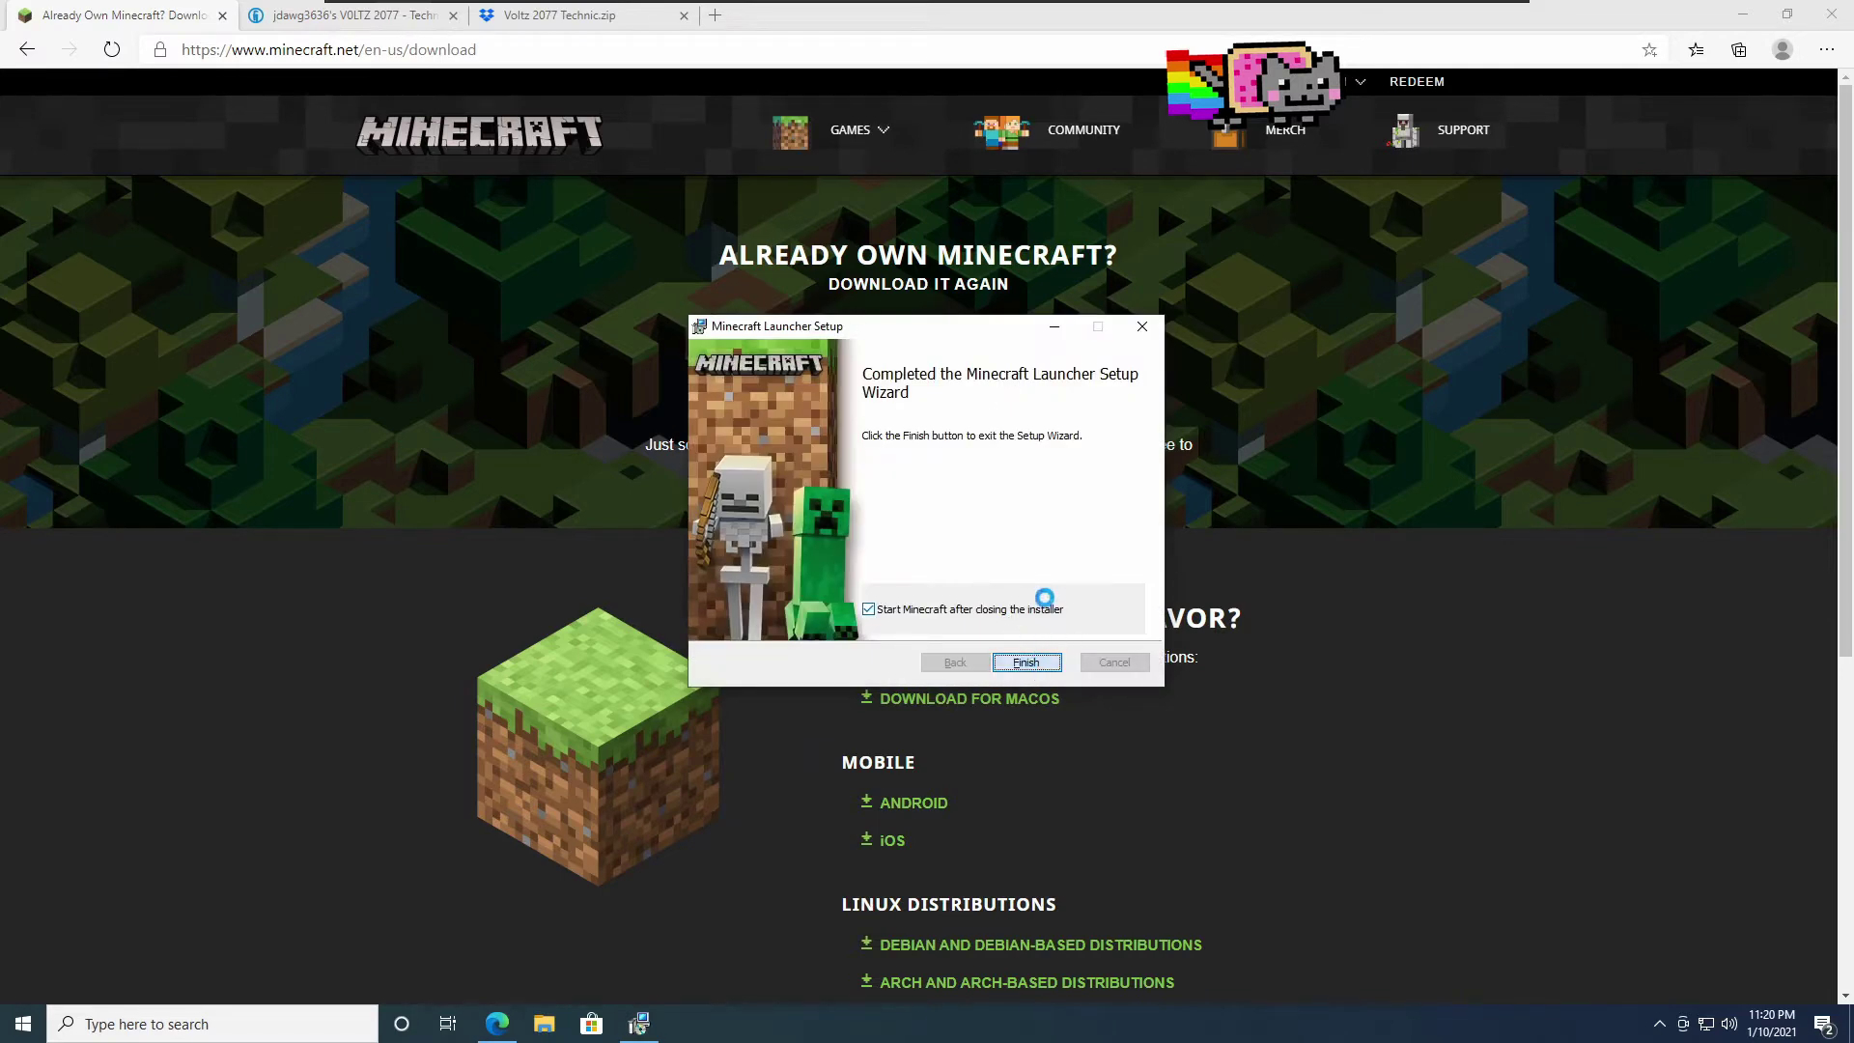
key(Return)
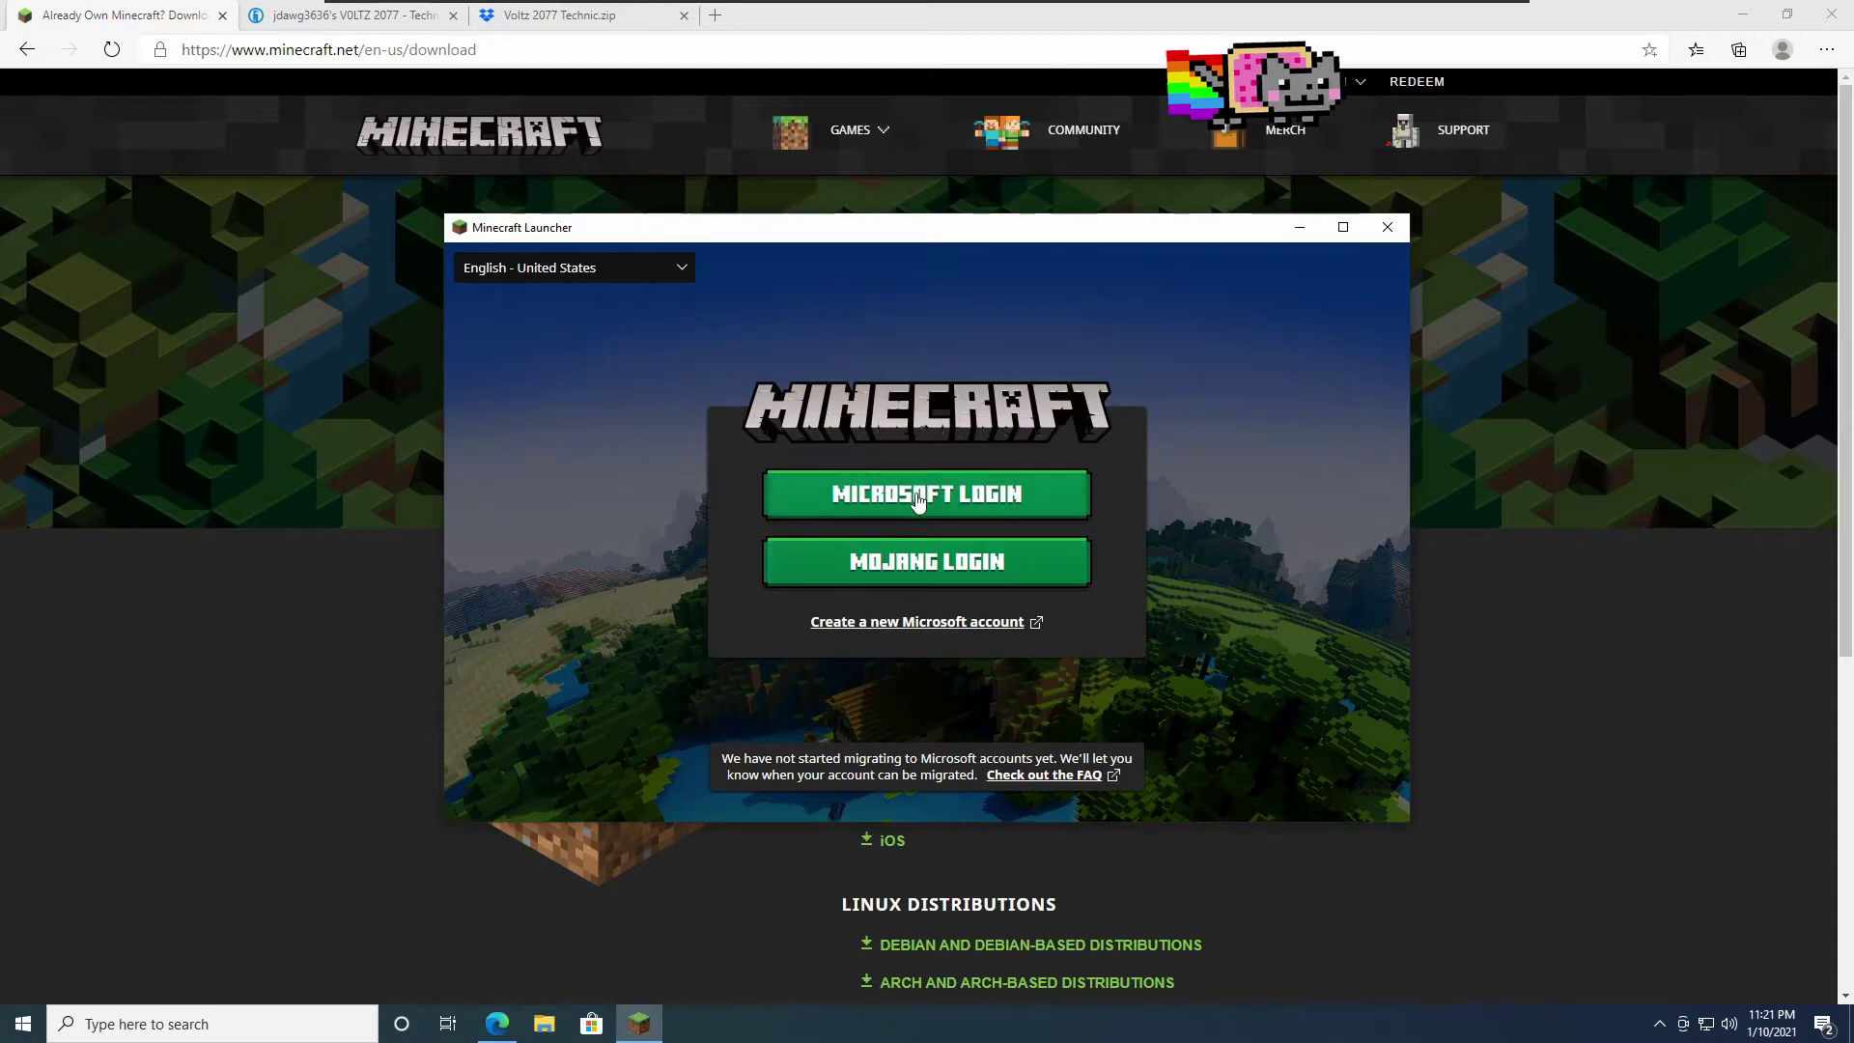
Step: Log in to Minecraft Launcher with the Mojang account's email and password, and dismiss the launcher announcement
click(1003, 569)
click(895, 454)
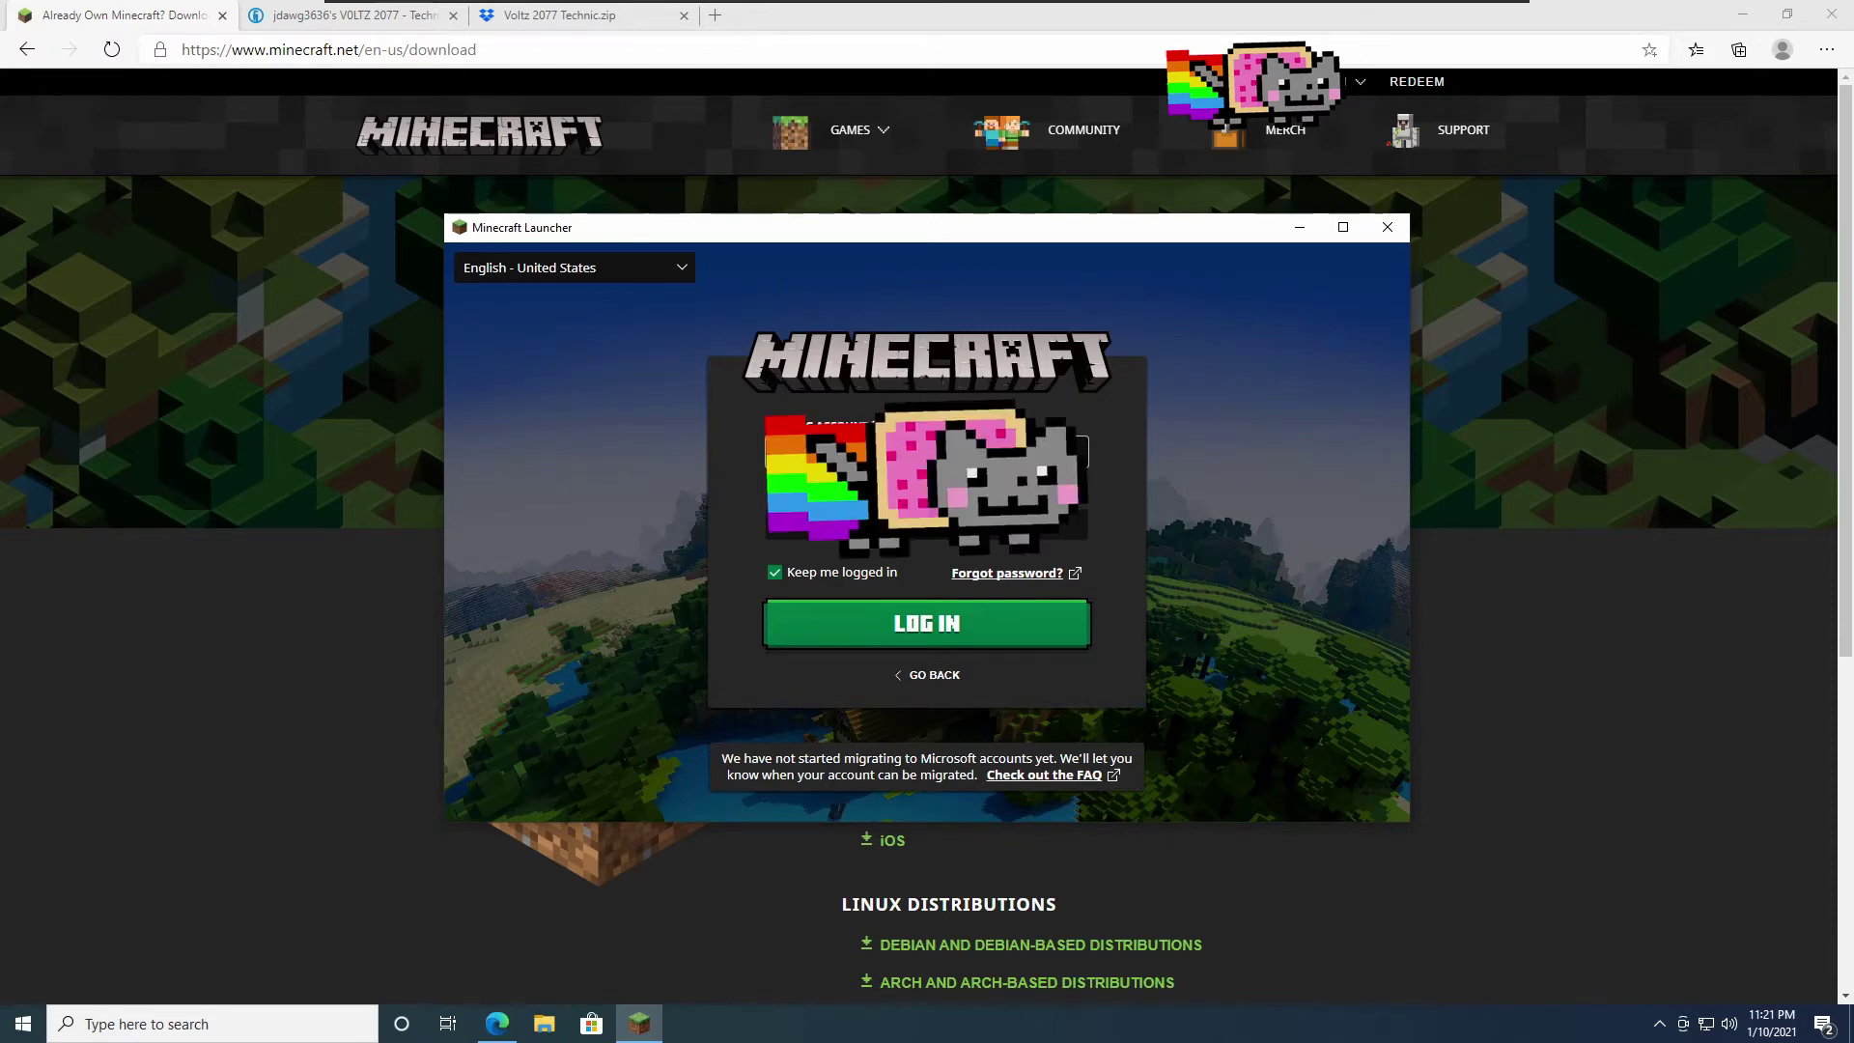
click(927, 524)
key(Return)
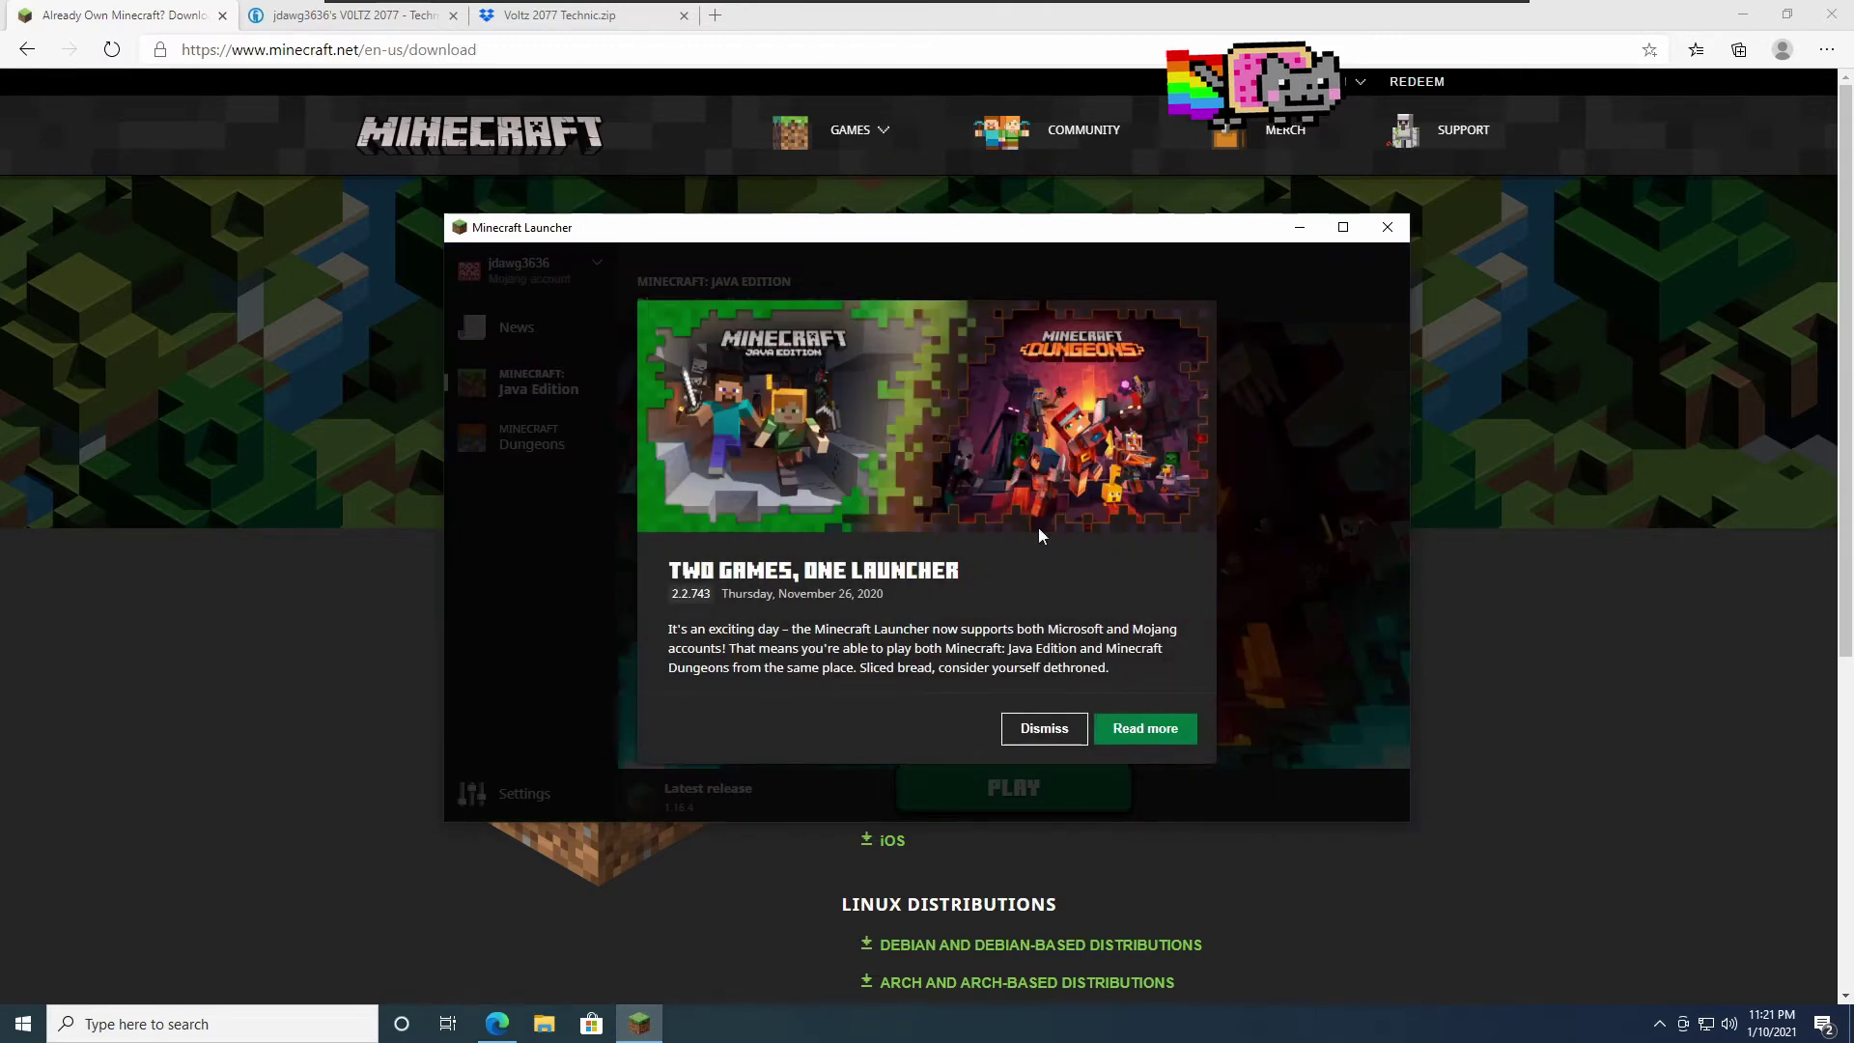
click(1046, 732)
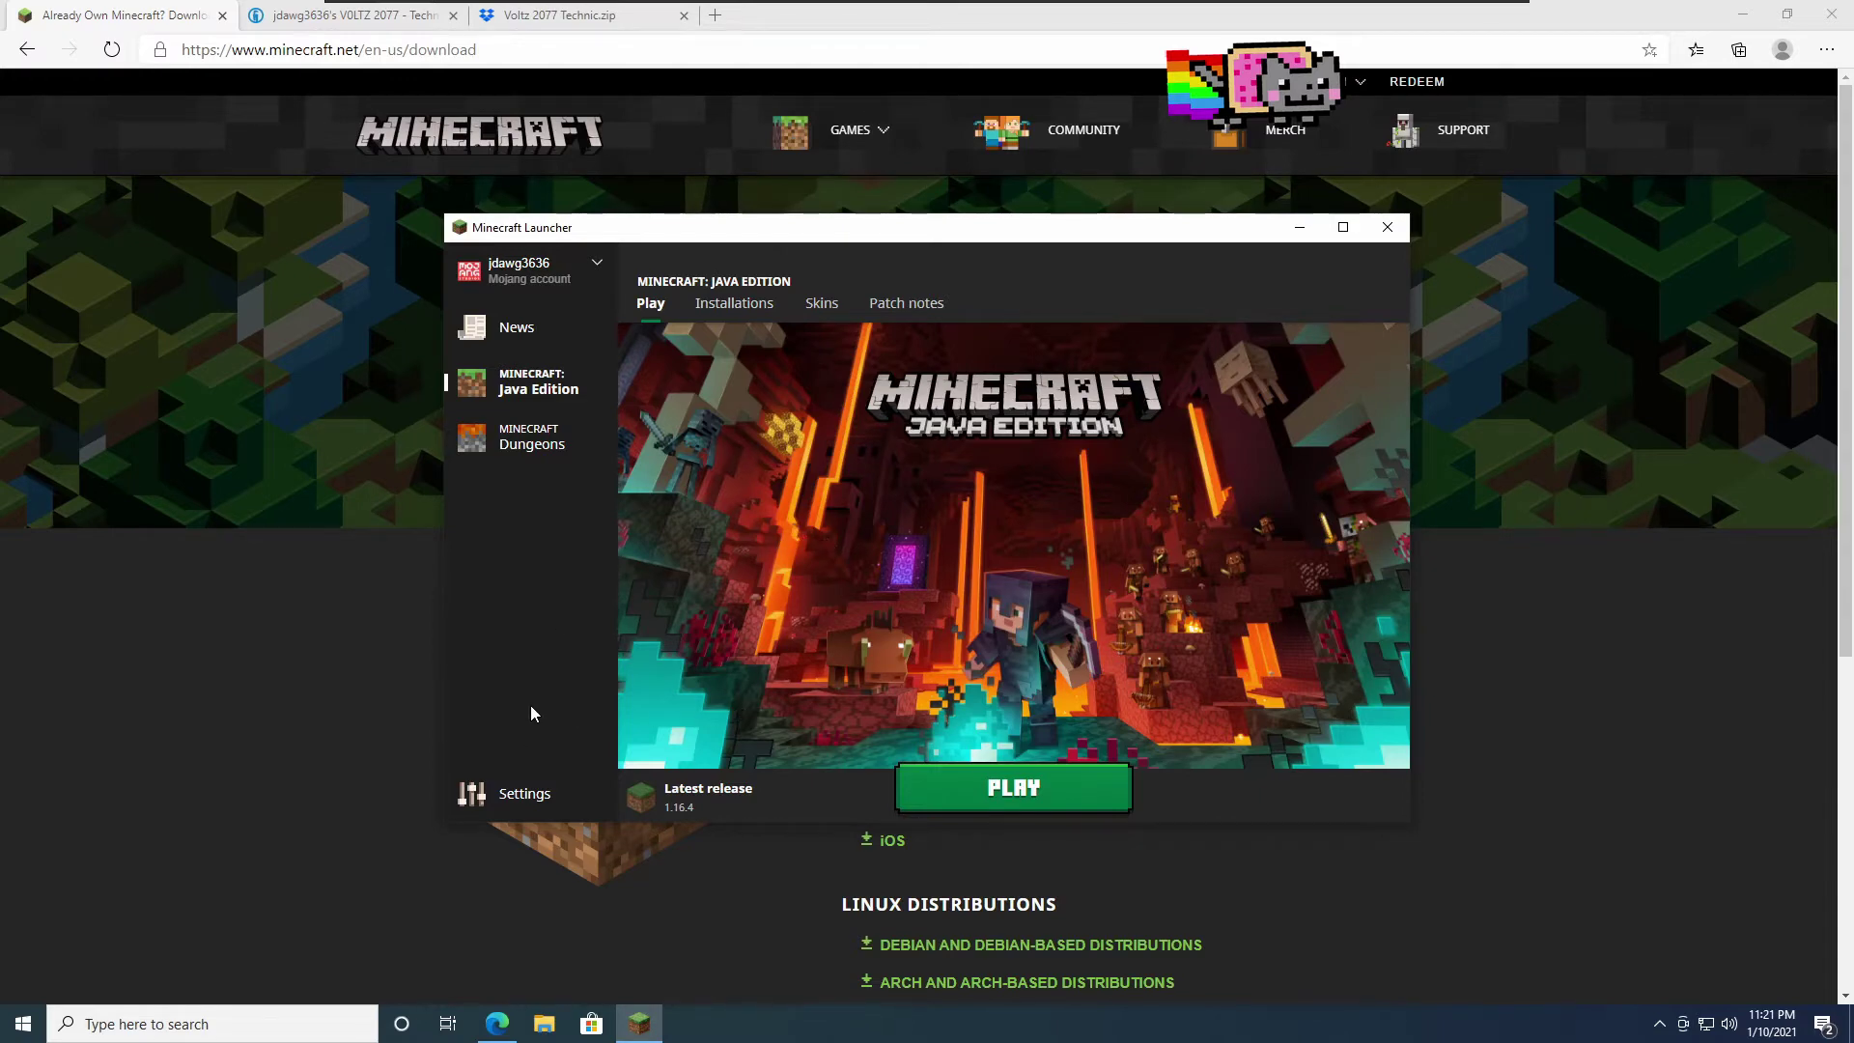
Step: Set the launcher to stay open while games are running and to open the output log when Java Edition starts
click(516, 787)
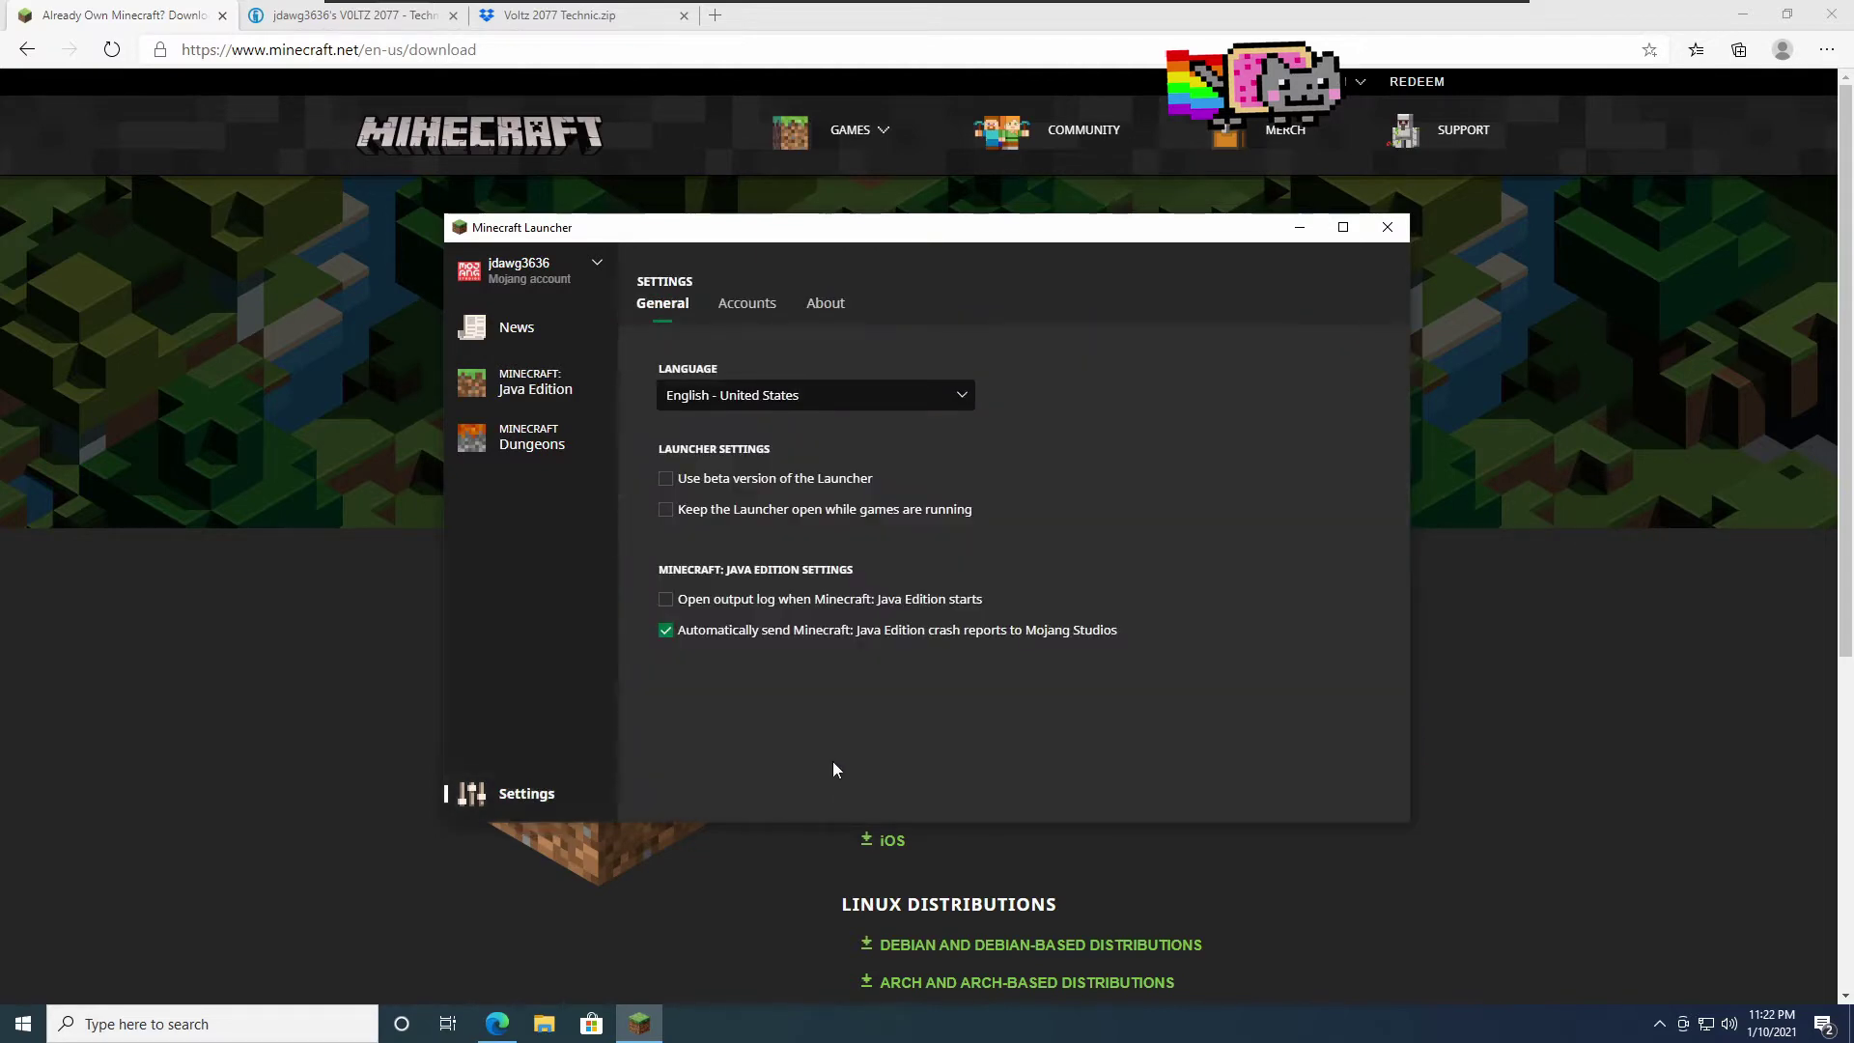
click(807, 512)
click(745, 604)
Step: Start a new Java Edition installation and name it V0LTZ 2077
click(547, 397)
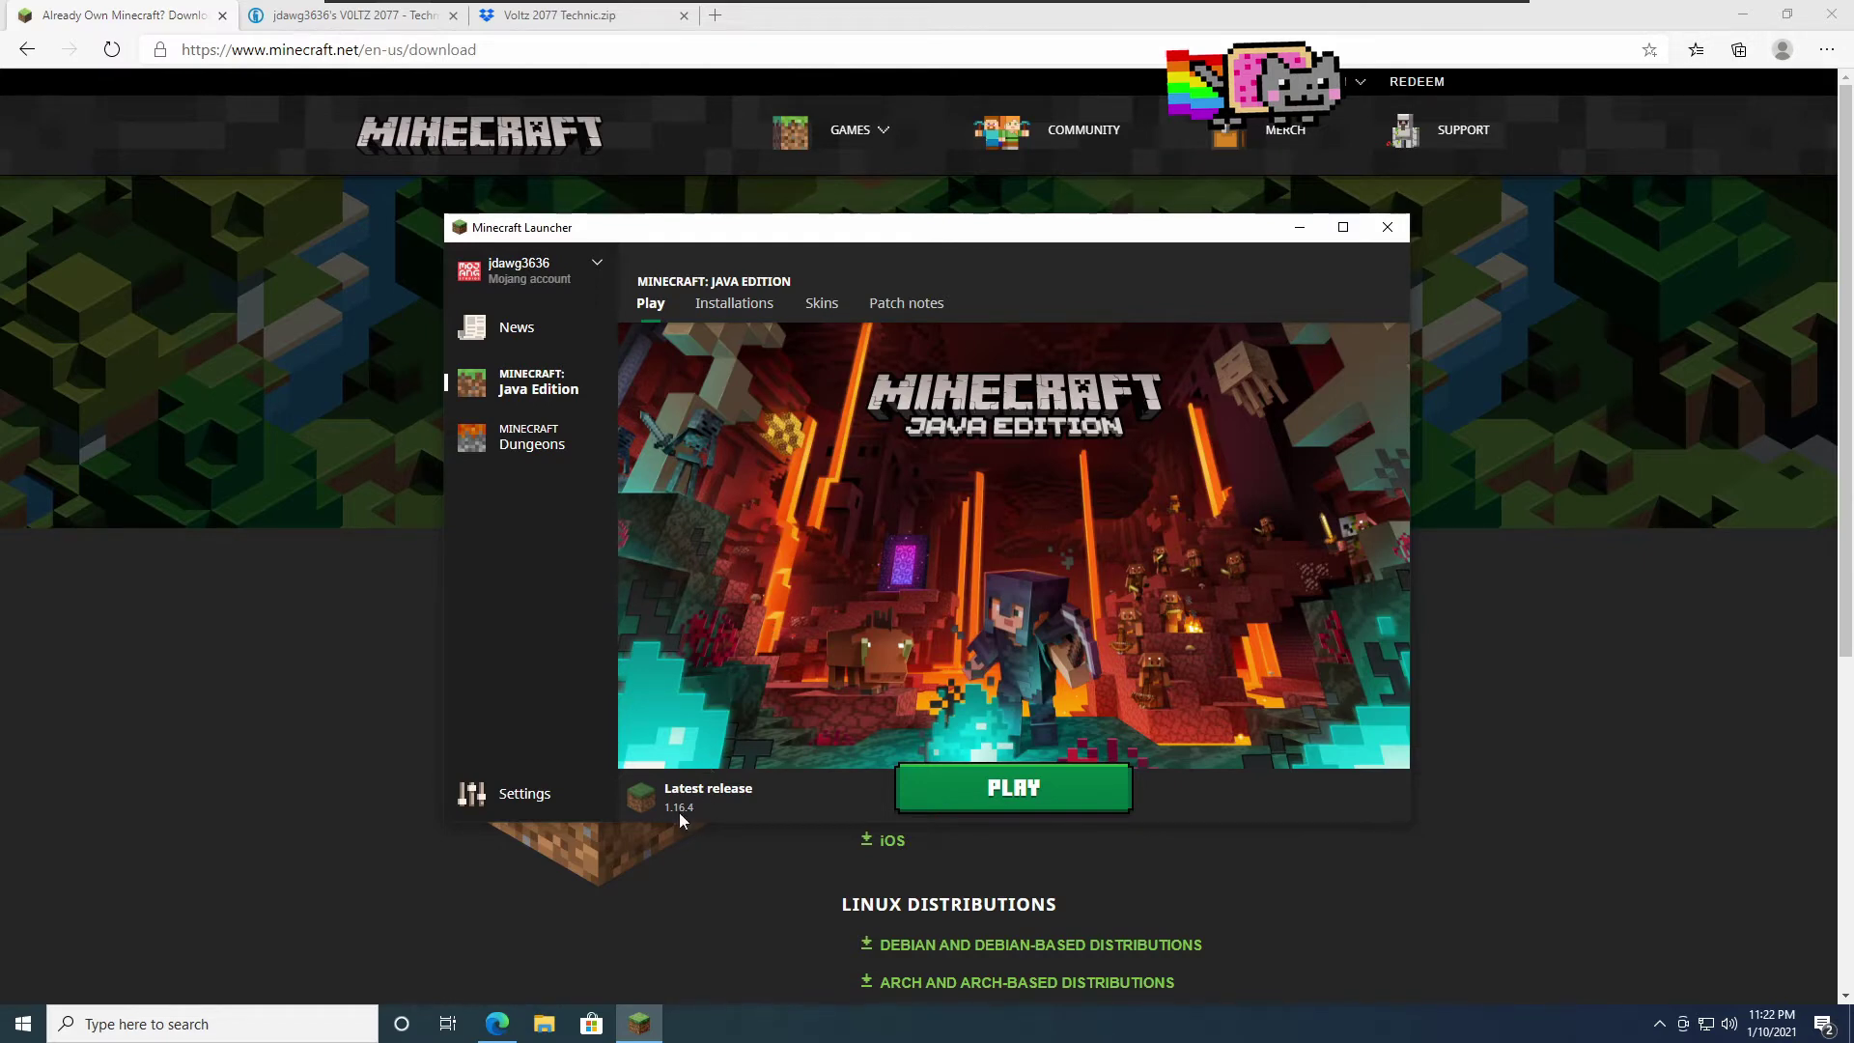
click(732, 307)
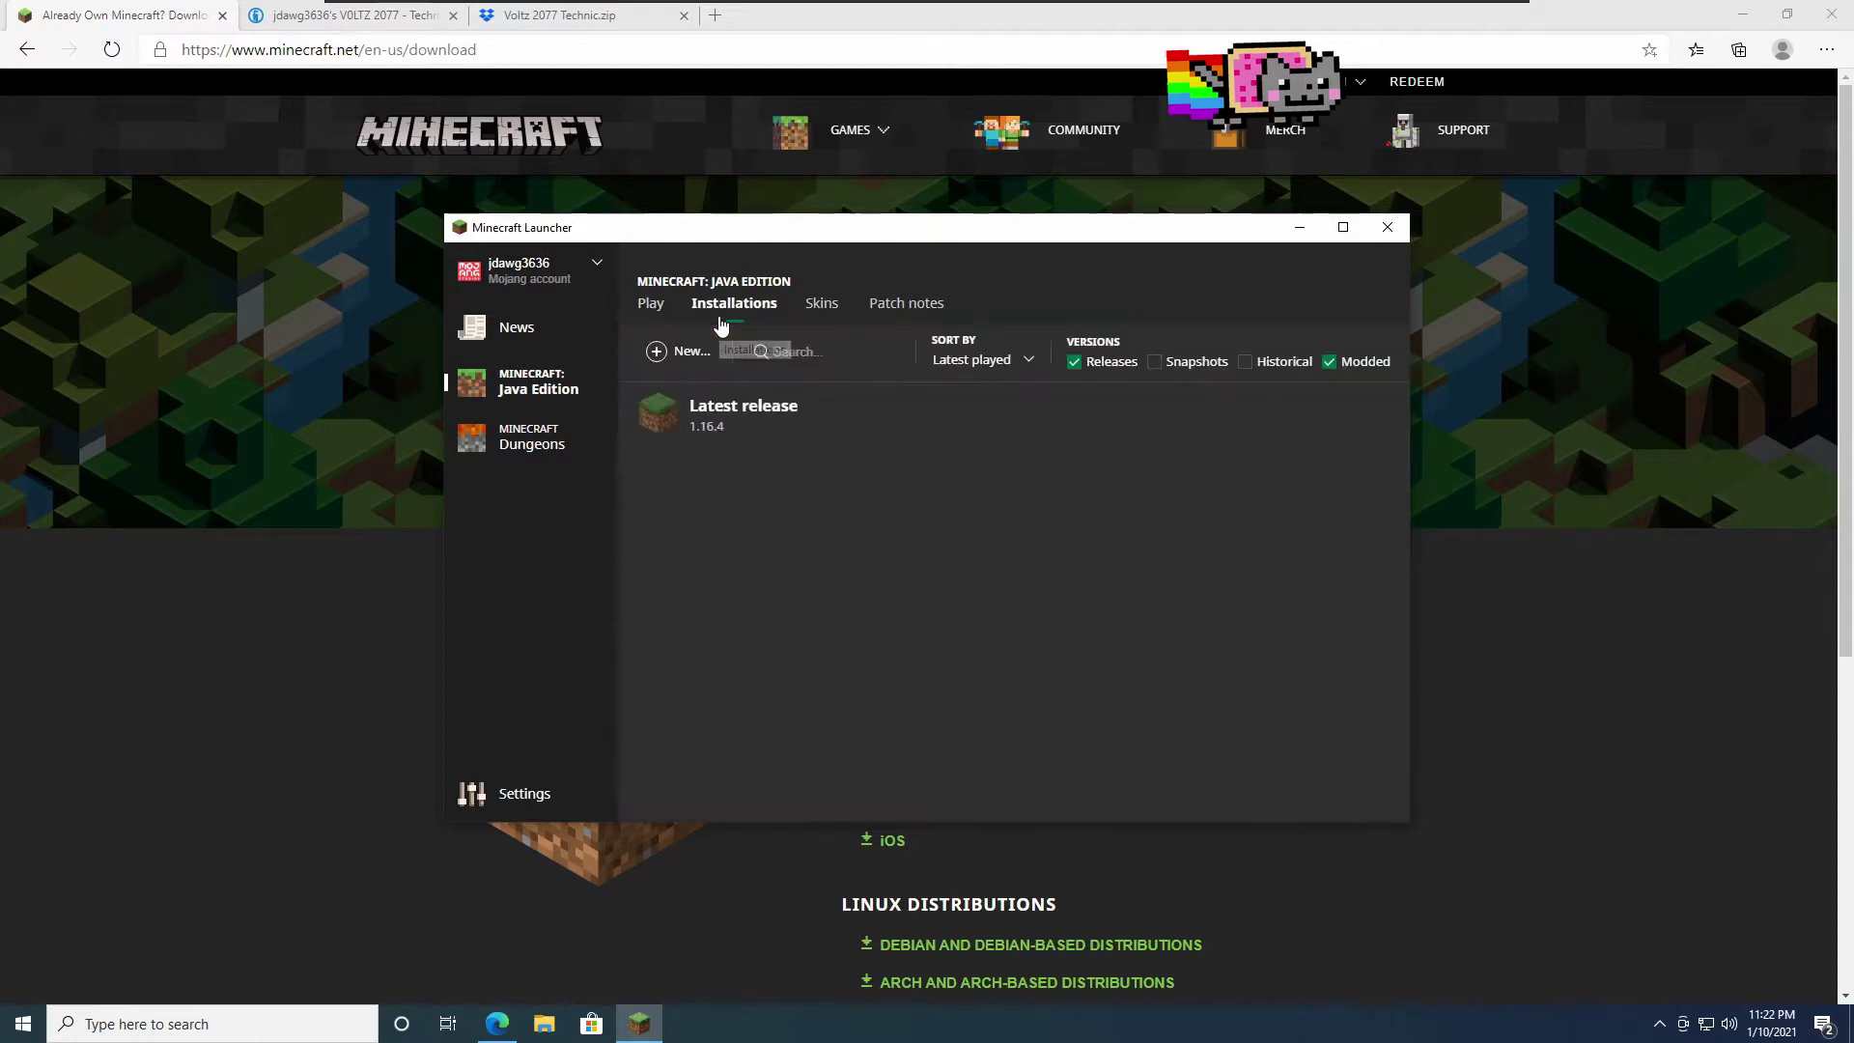
click(688, 351)
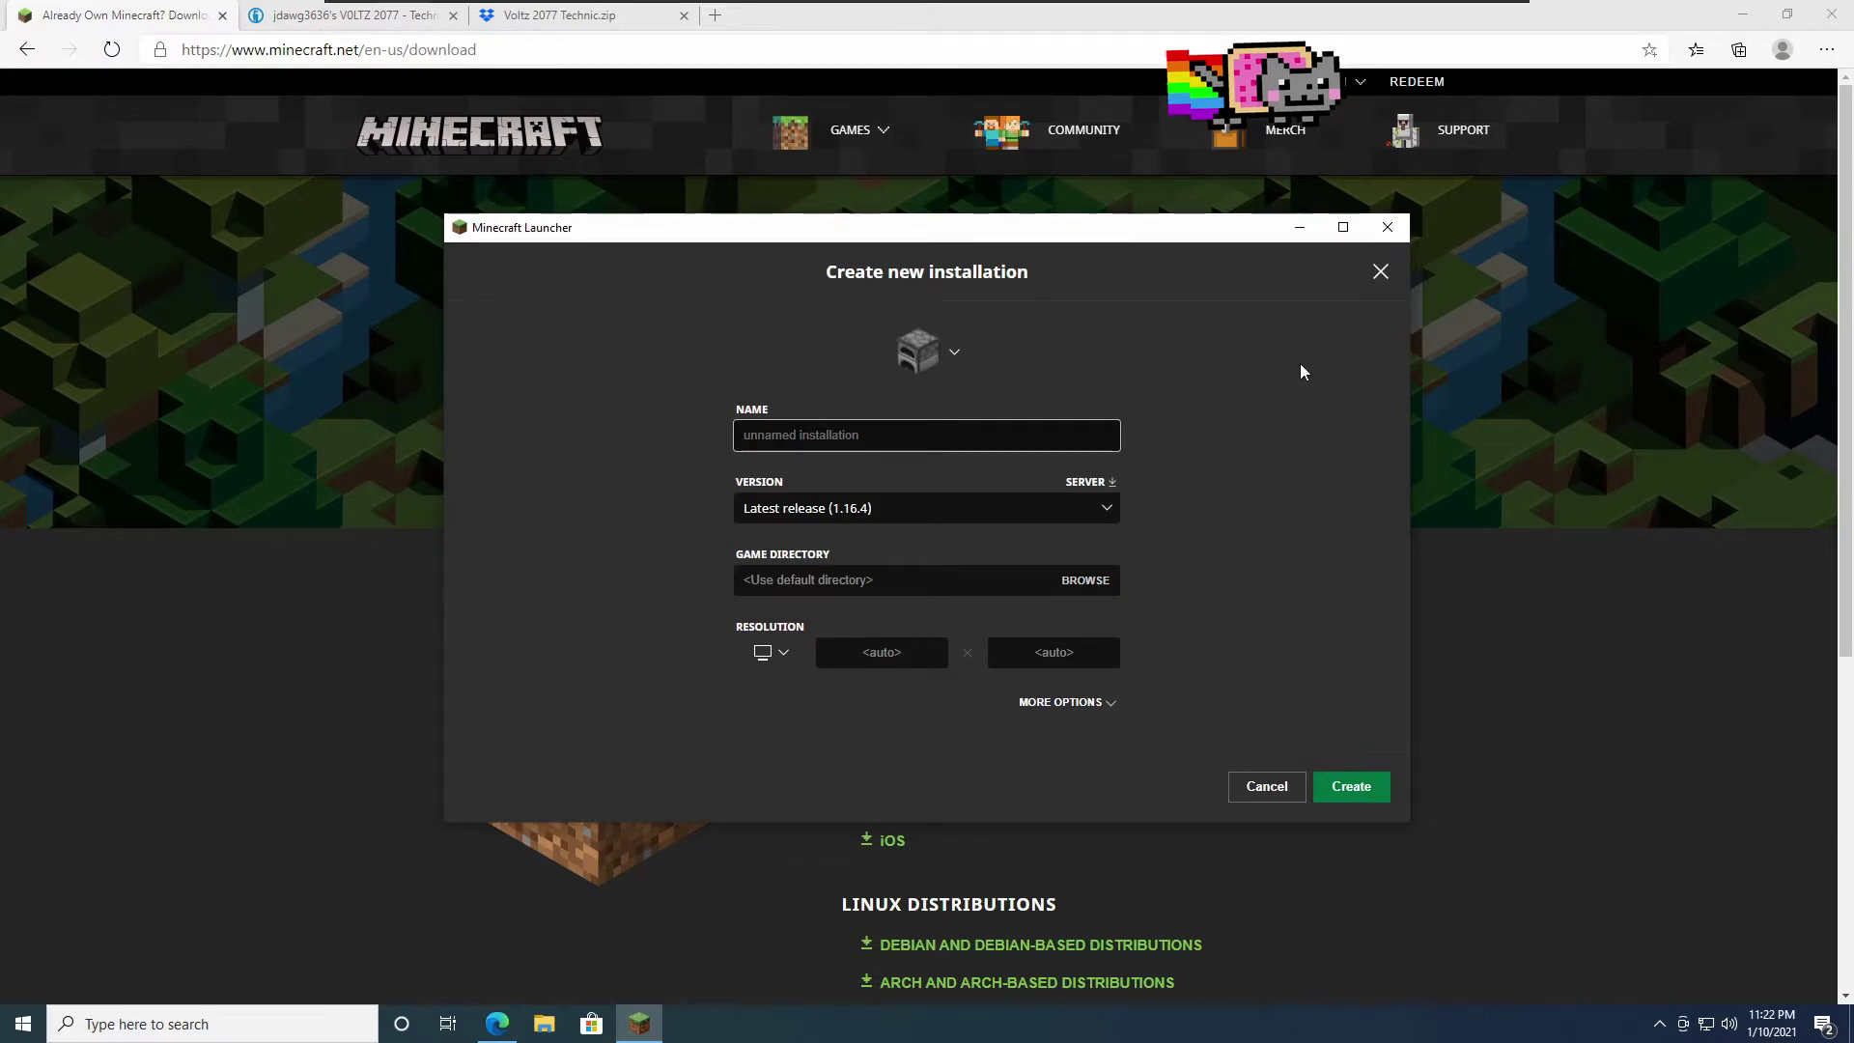
text(Volt)
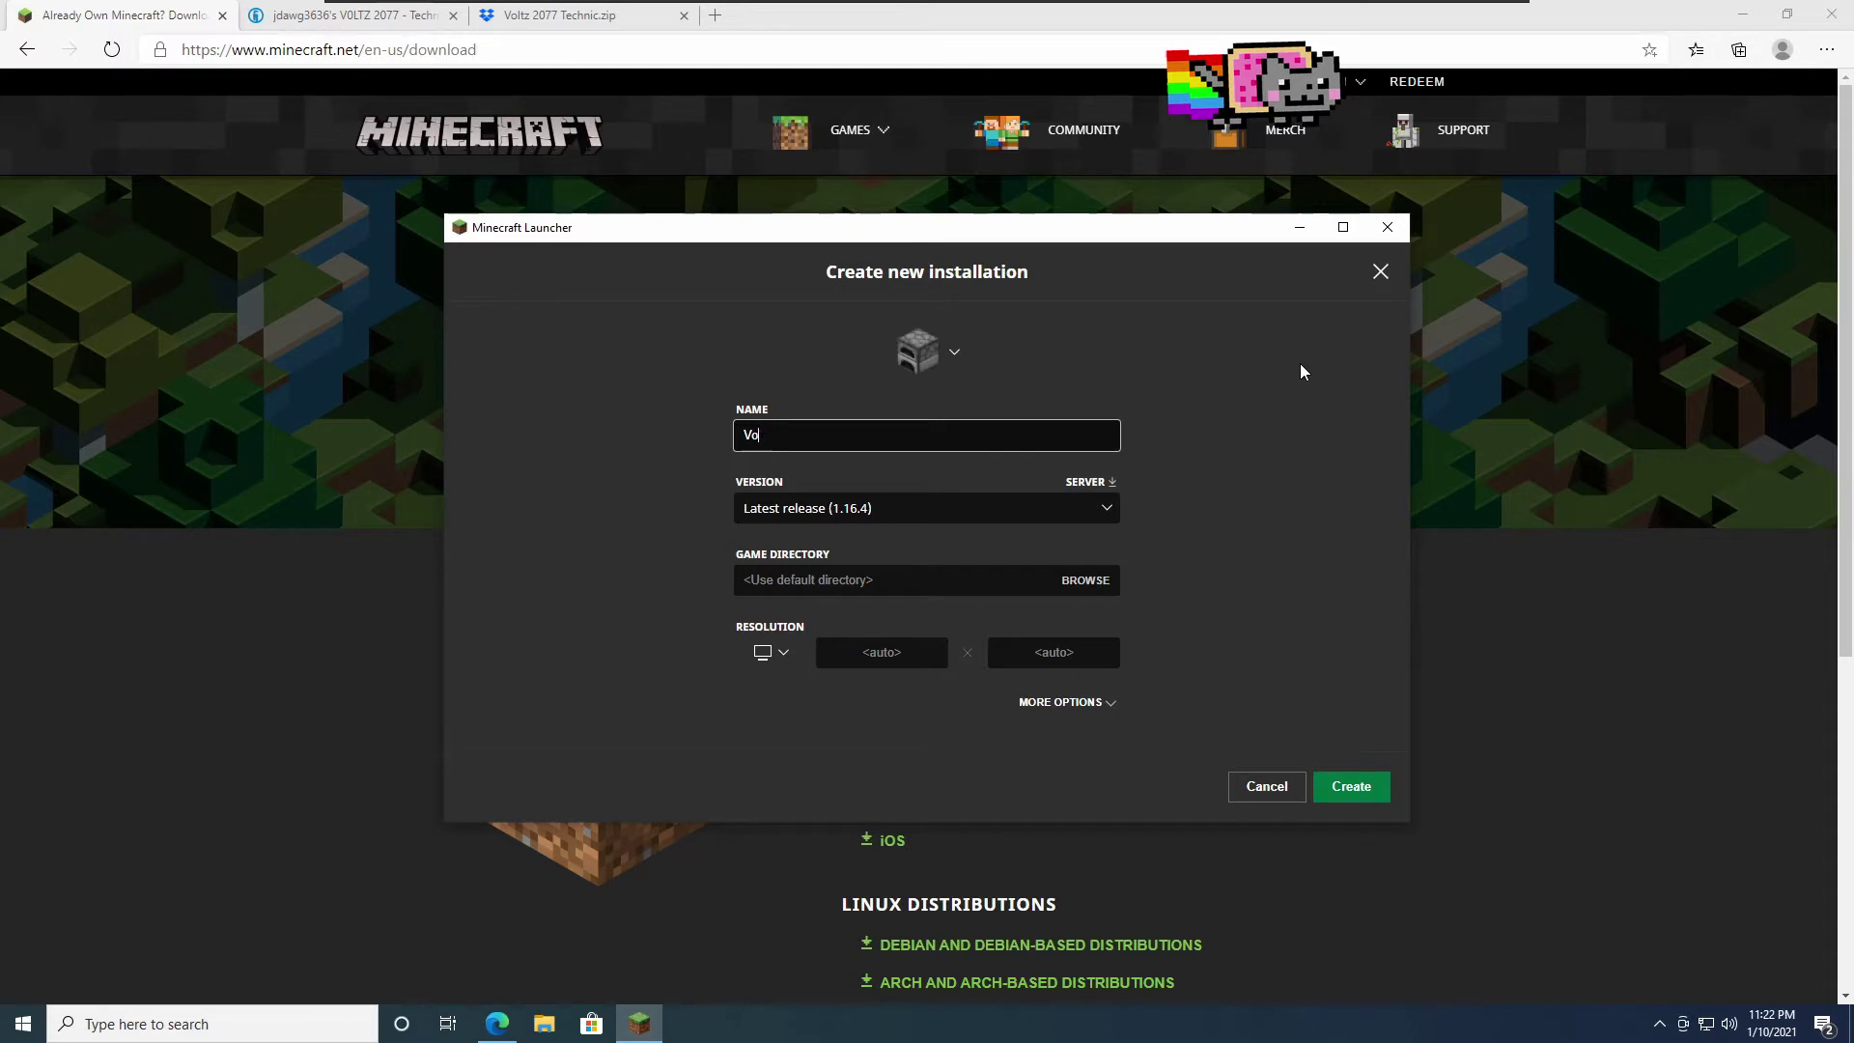
key(BackSpace)
key(BackSpace)
key(BackSpace)
text(OL)
text(2077)
click(1266, 545)
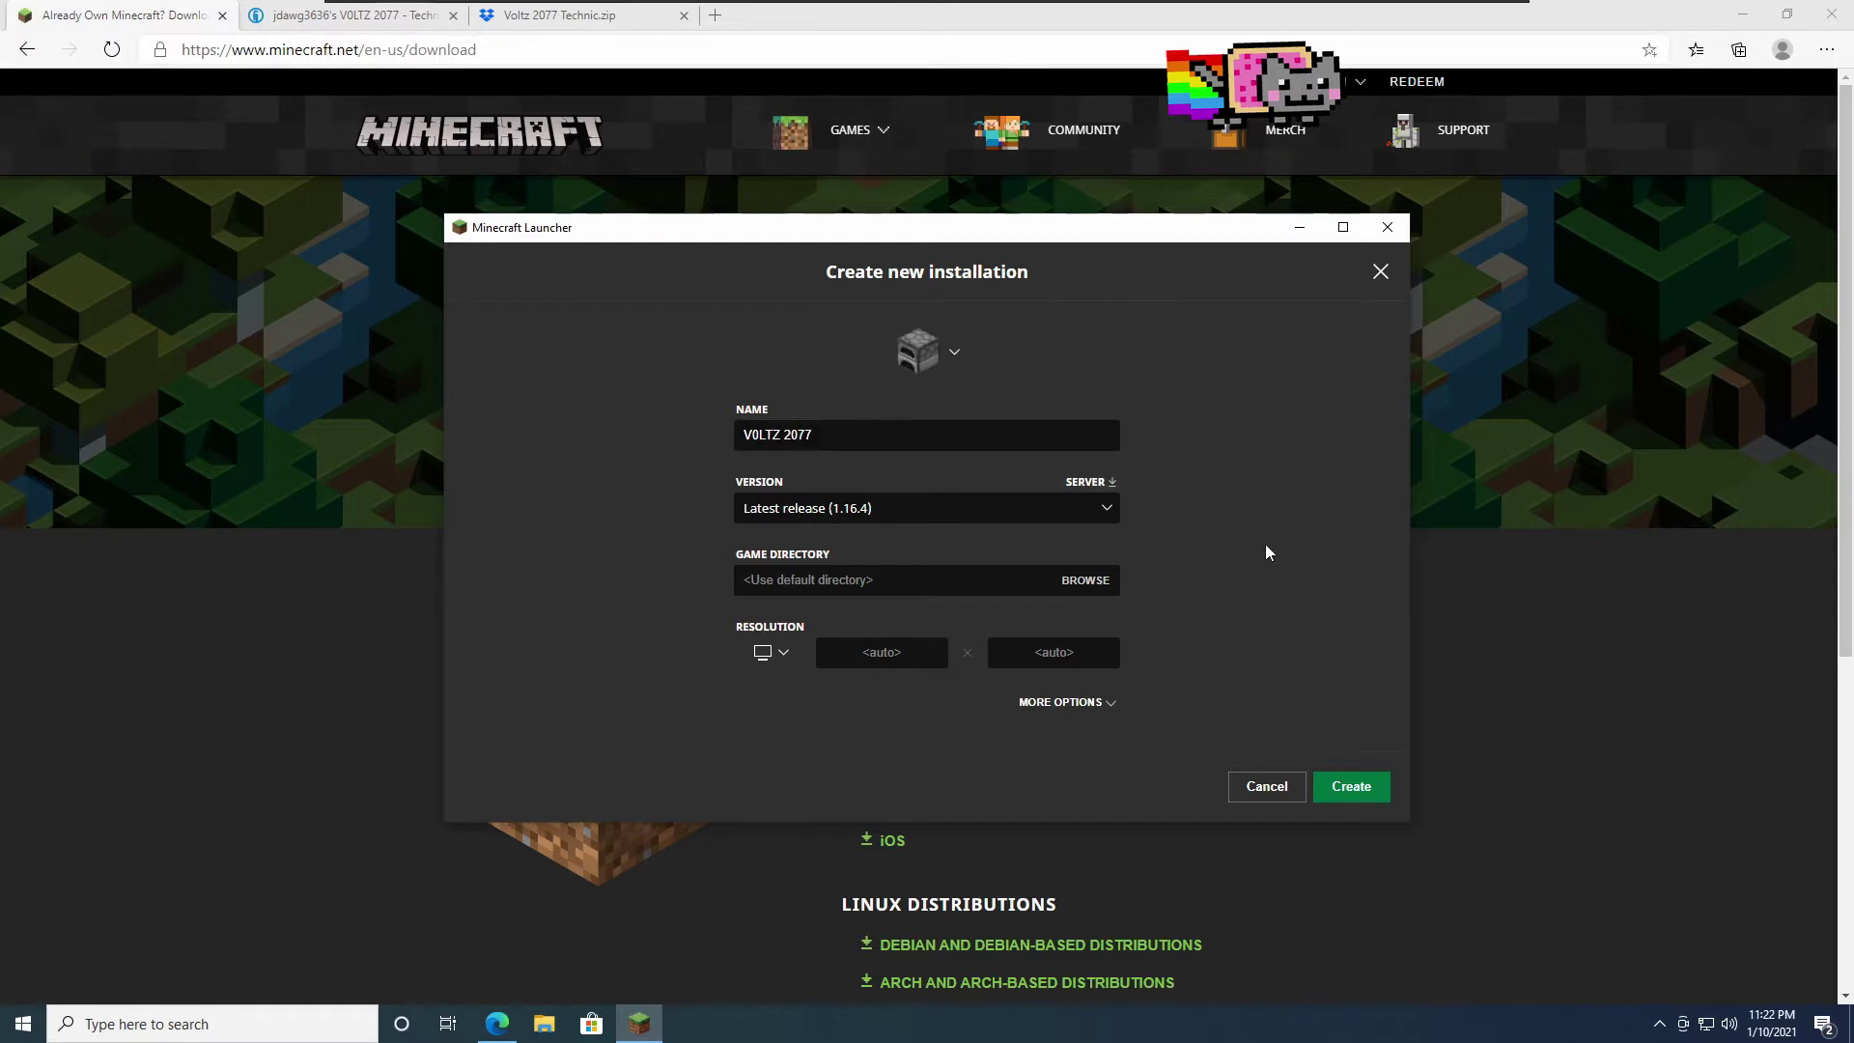
Step: Set the new installation's version to release 1.5.2
click(1068, 512)
scroll(869, 628, down, 3)
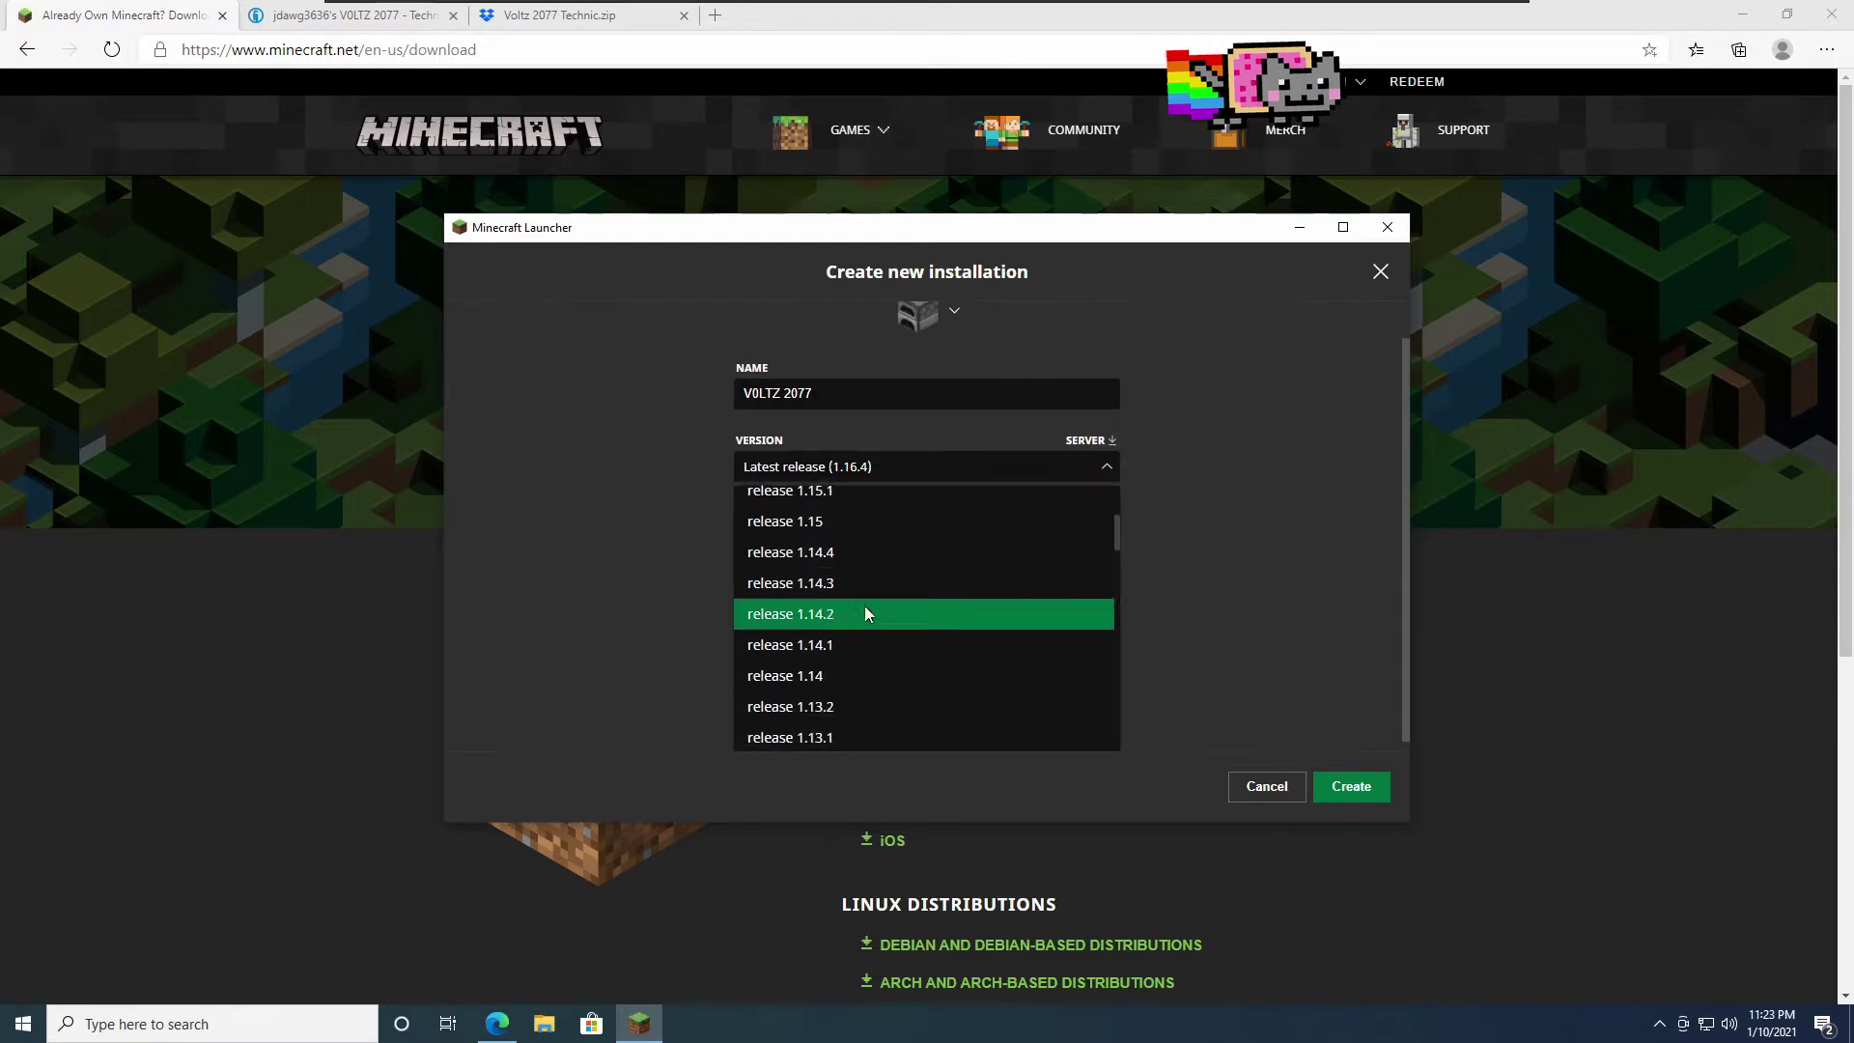
scroll(866, 618, down, 8)
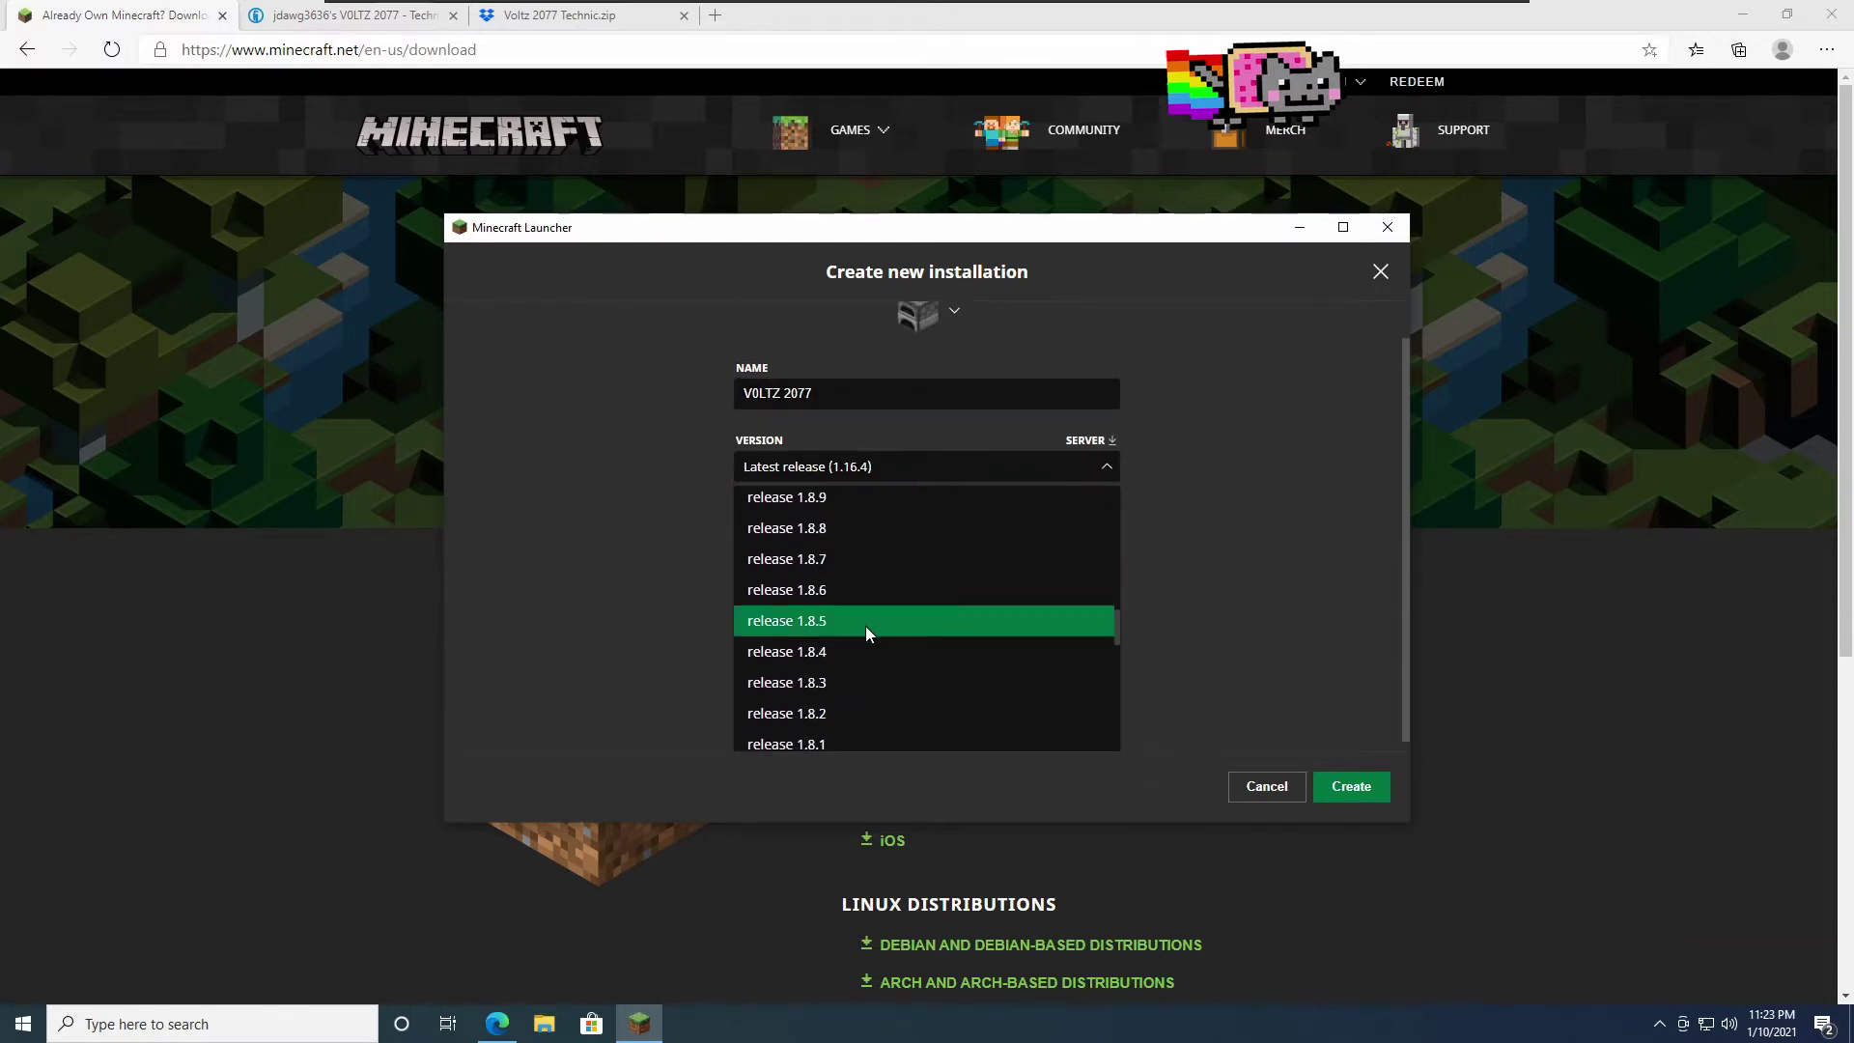
scroll(867, 618, down, 6)
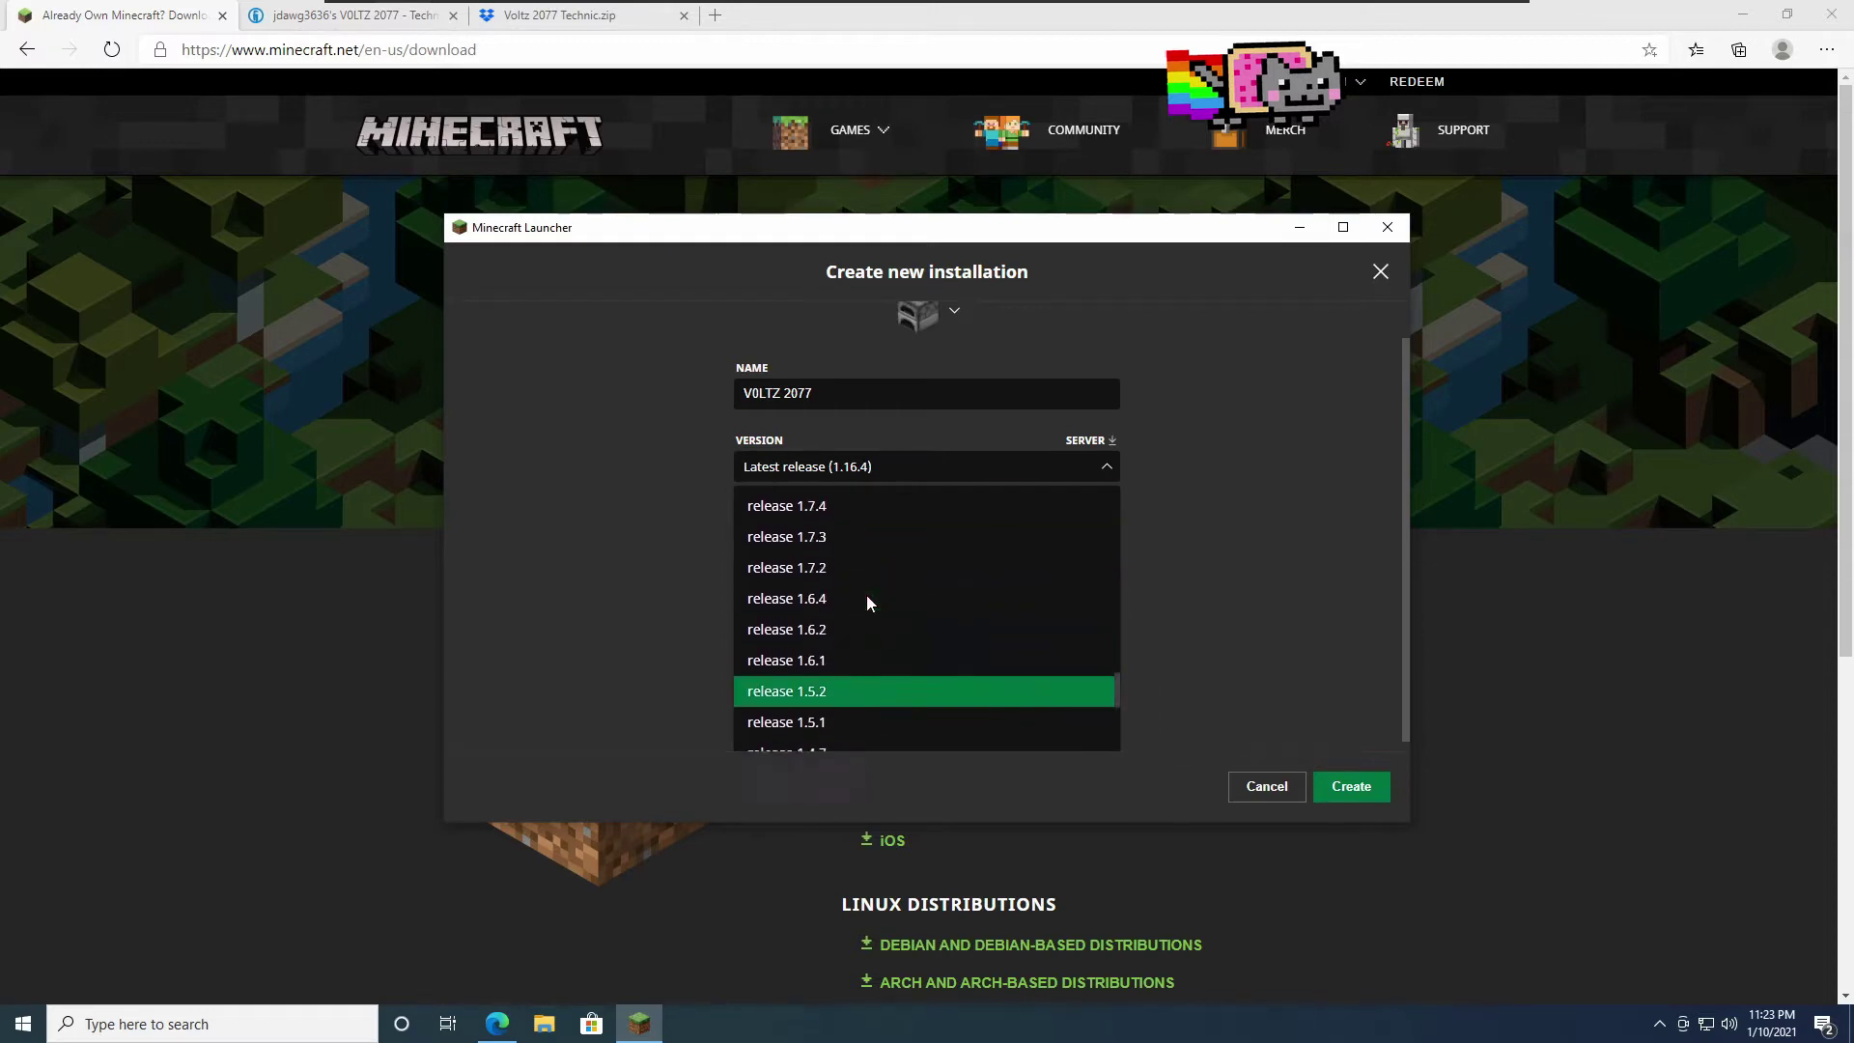
scroll(867, 601, down, 1)
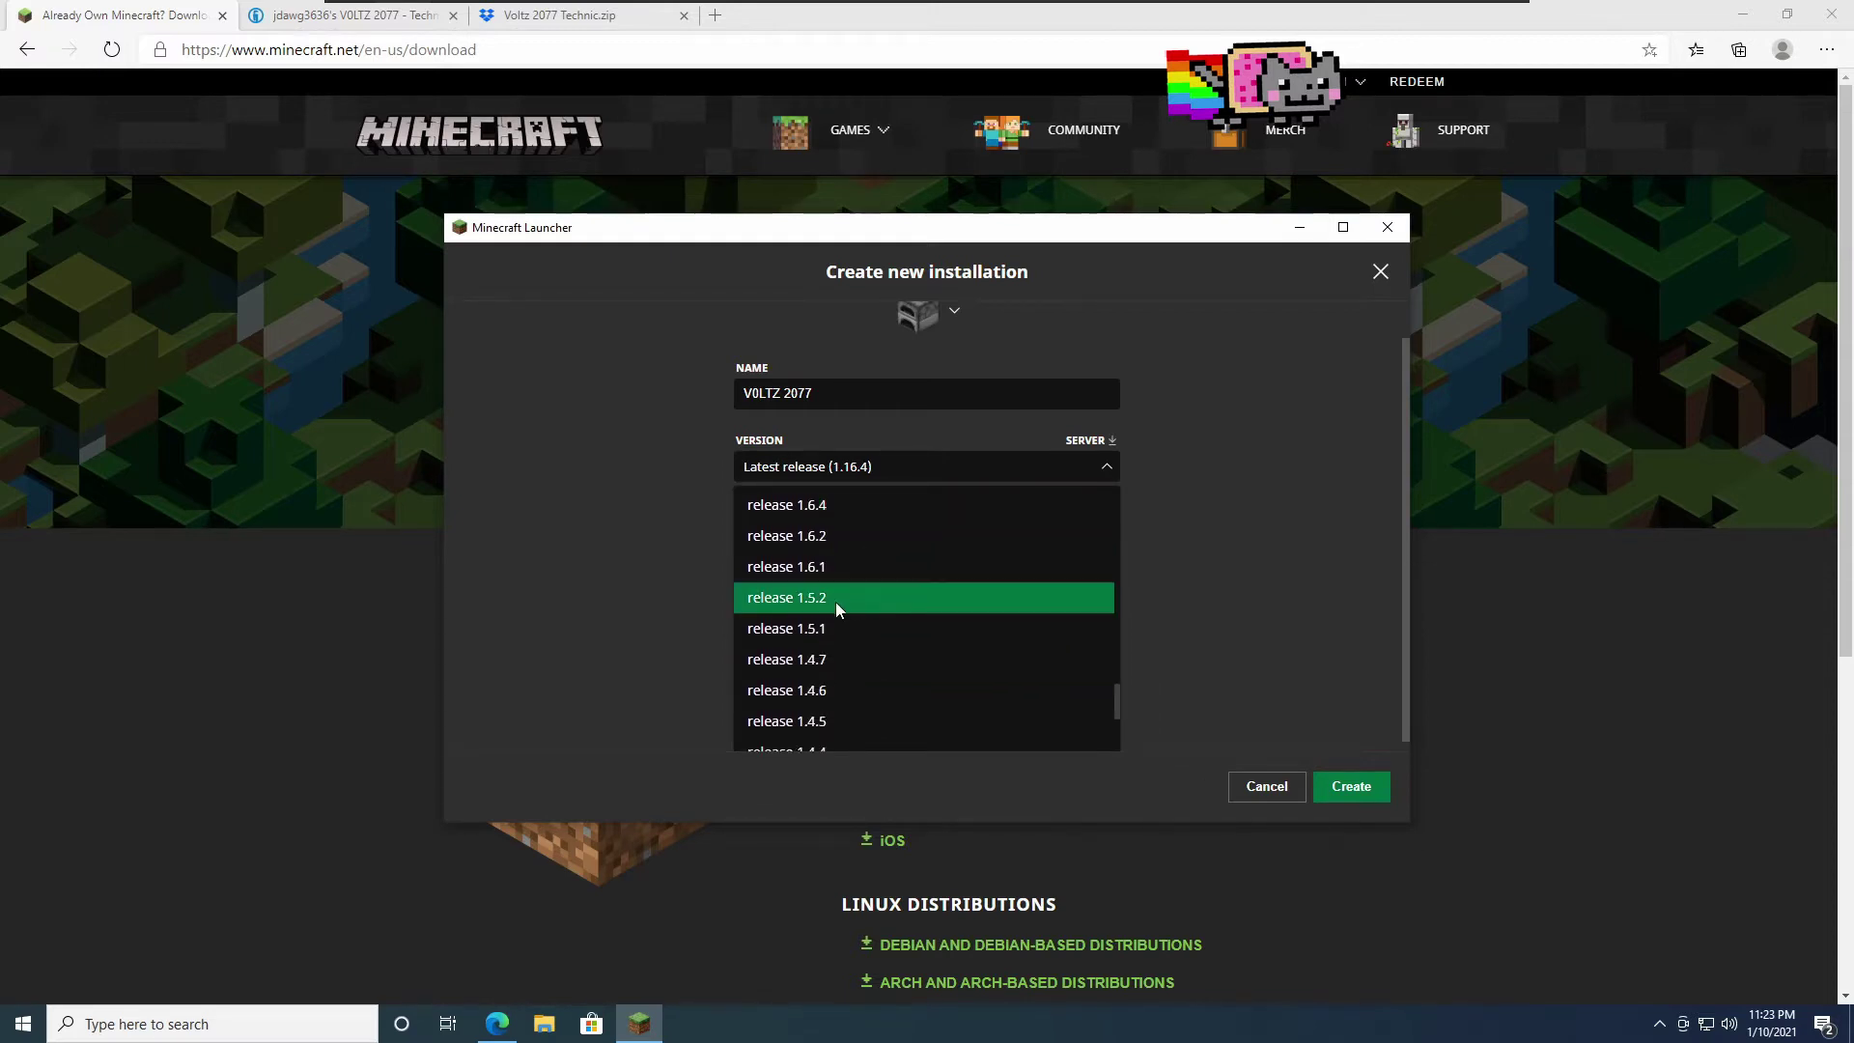
click(836, 601)
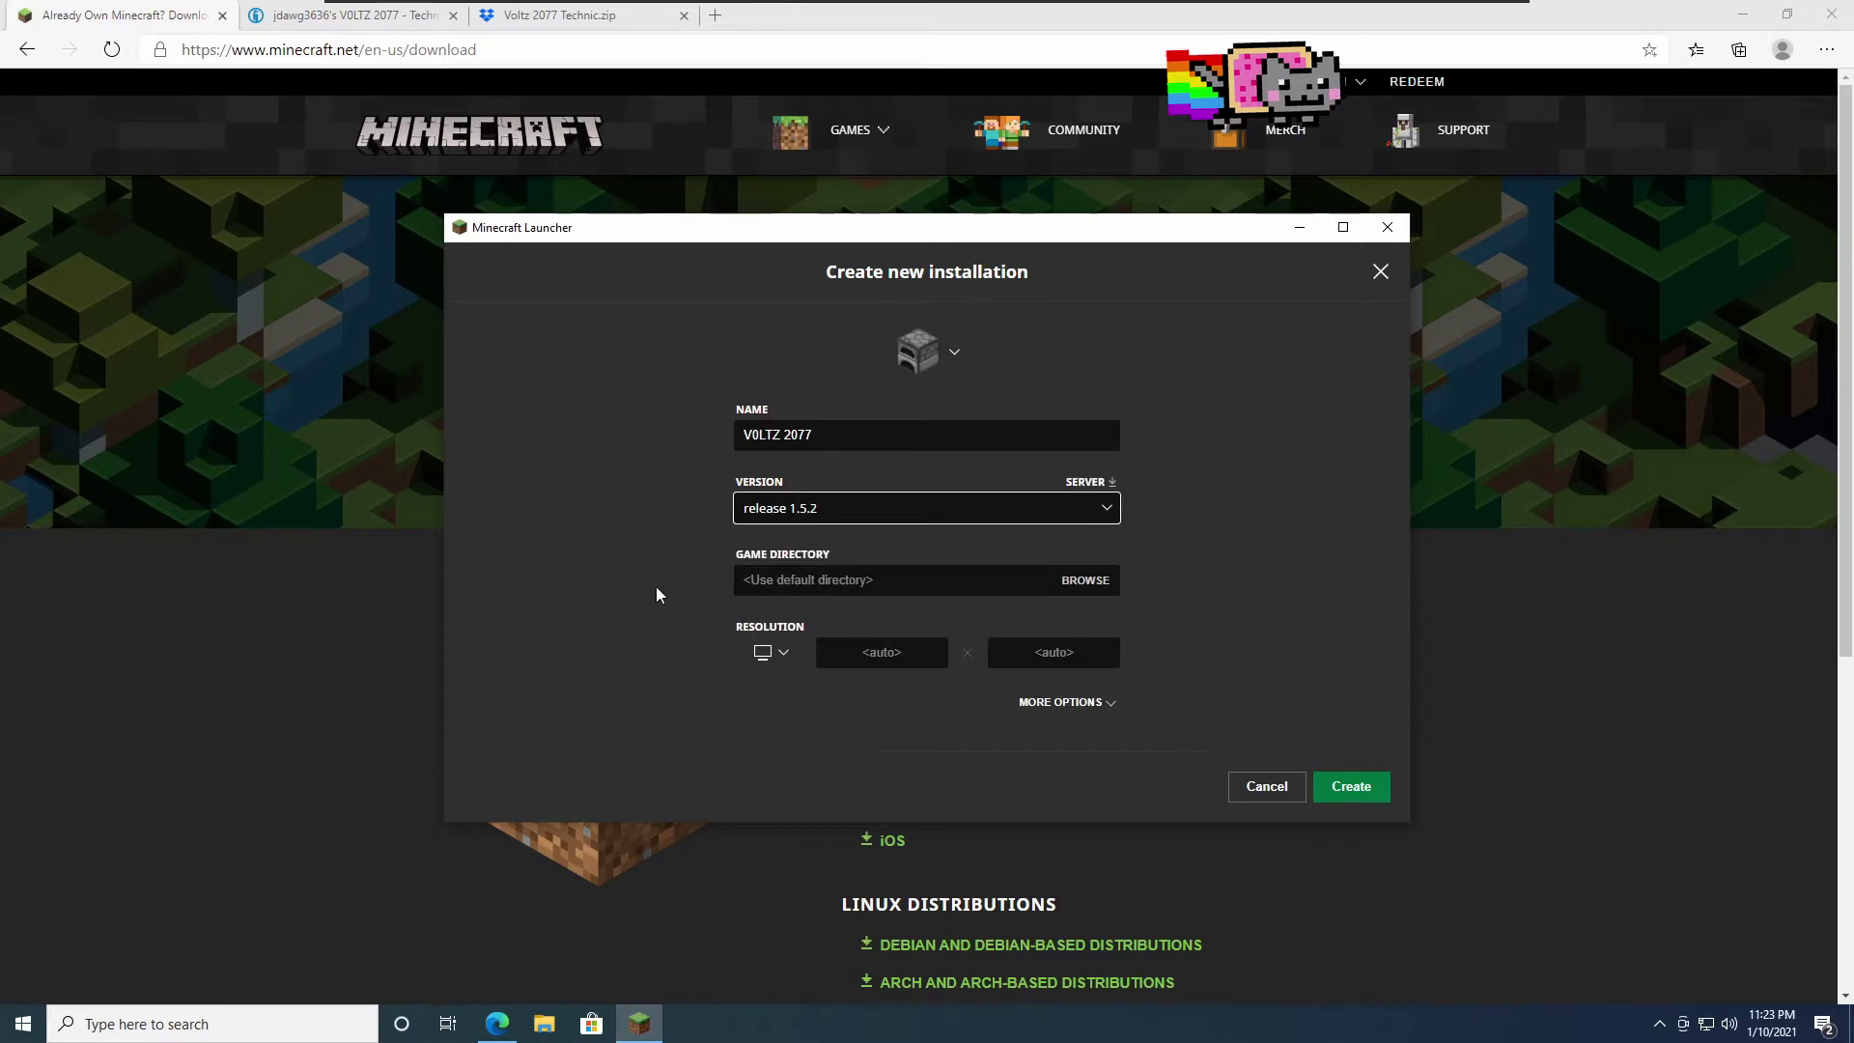
Step: Browse for the installation's game directory and select the Documents folder within the Documents library
click(1085, 583)
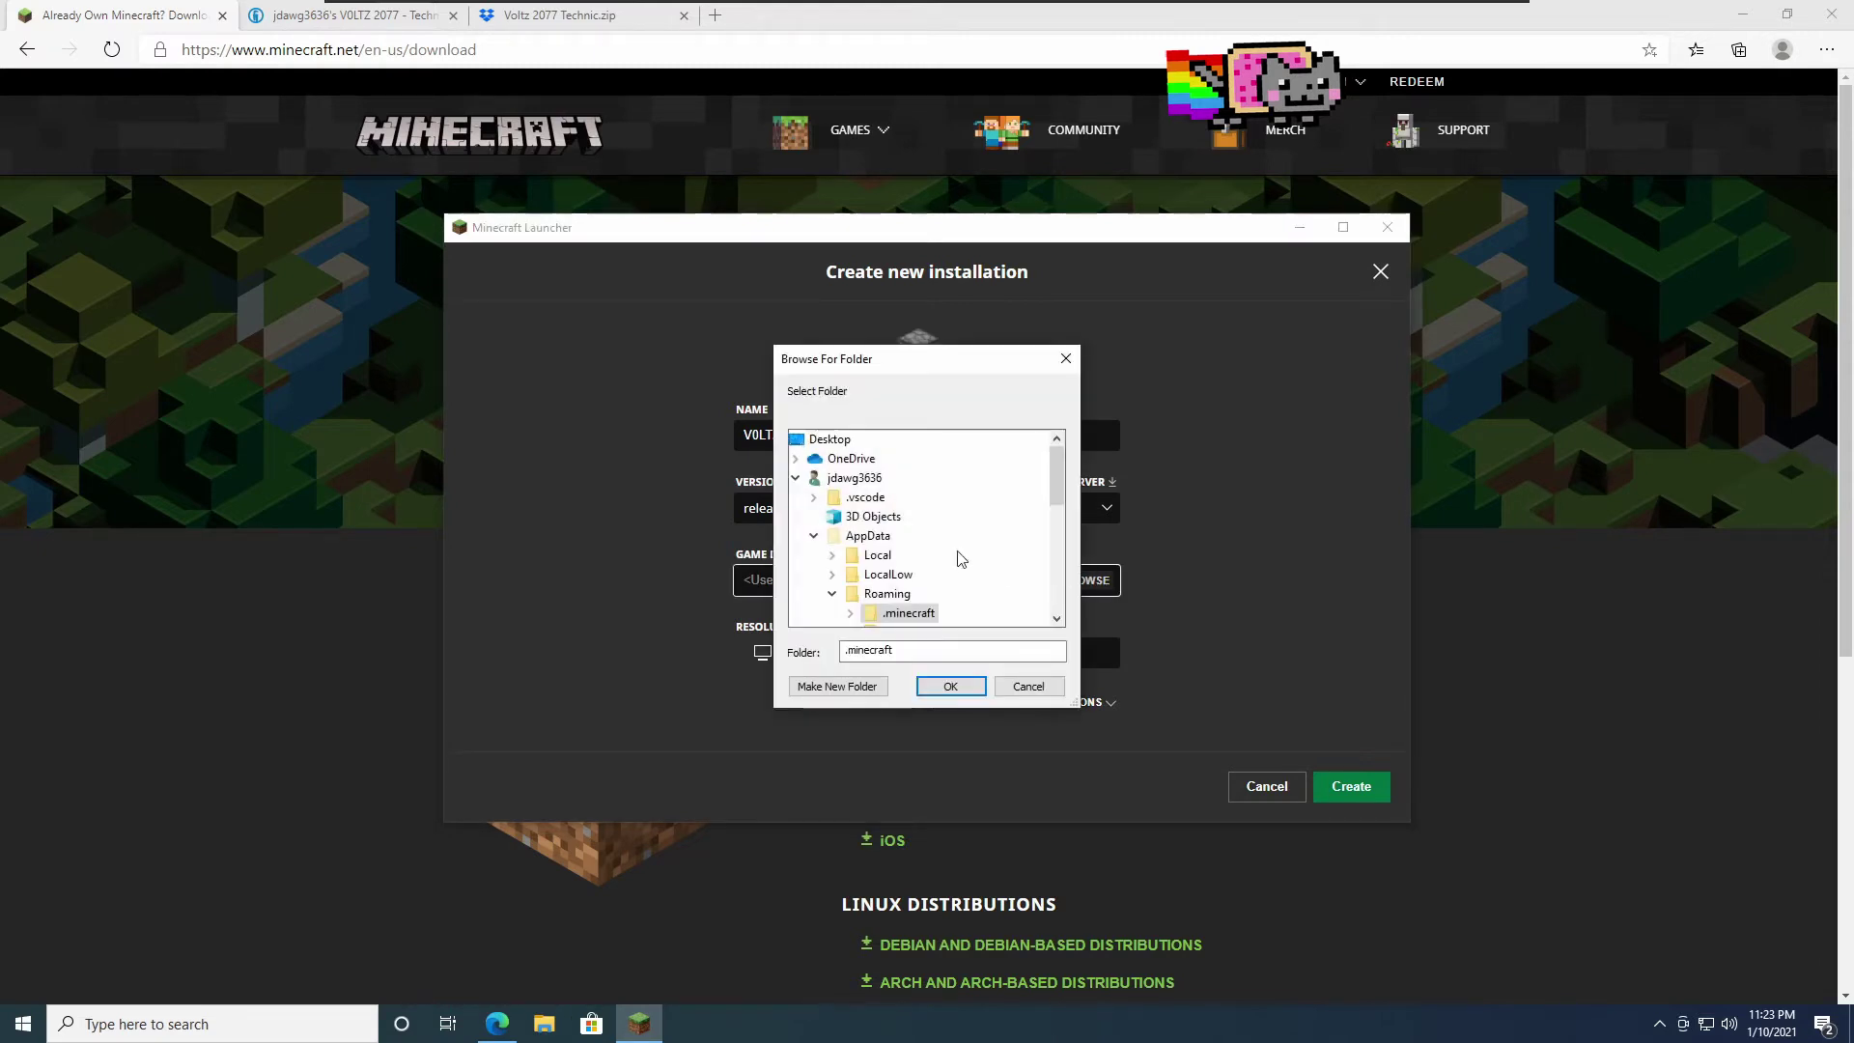
scroll(951, 550, down, 1)
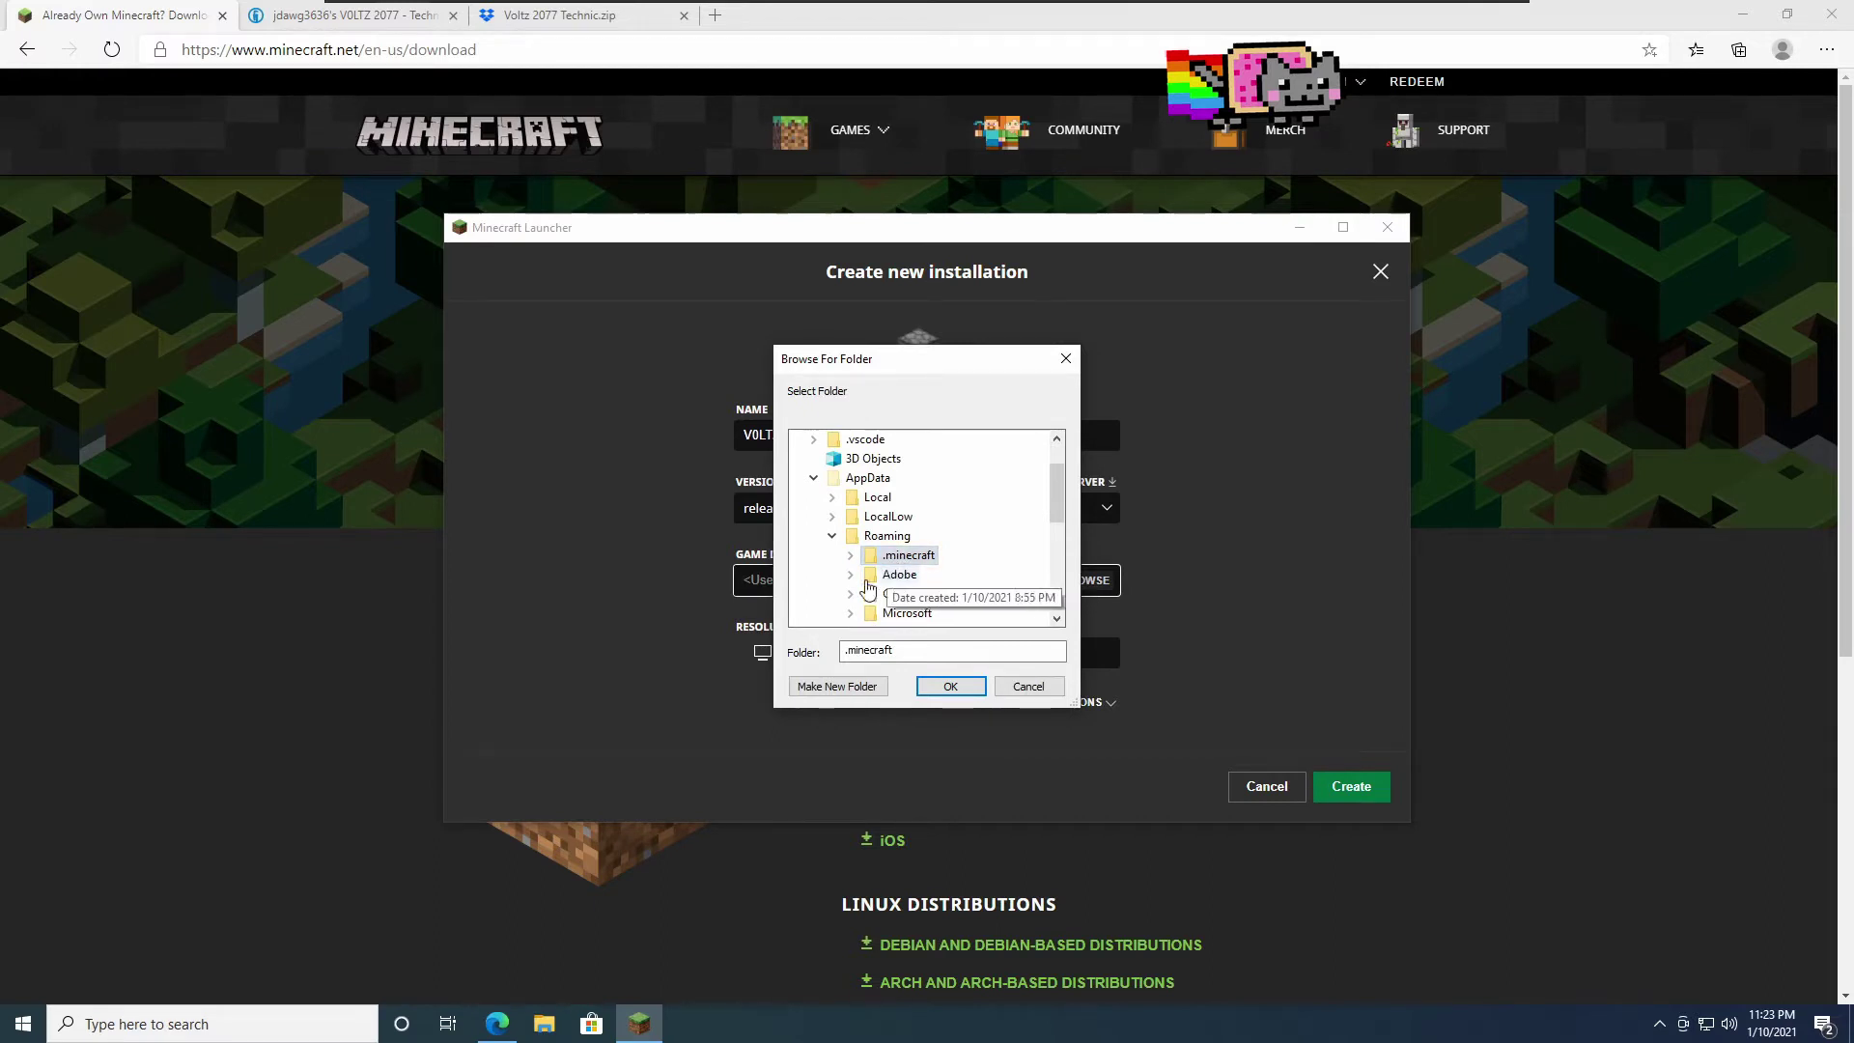
scroll(893, 560, up, 1)
scroll(829, 548, down, 1)
scroll(829, 549, down, 5)
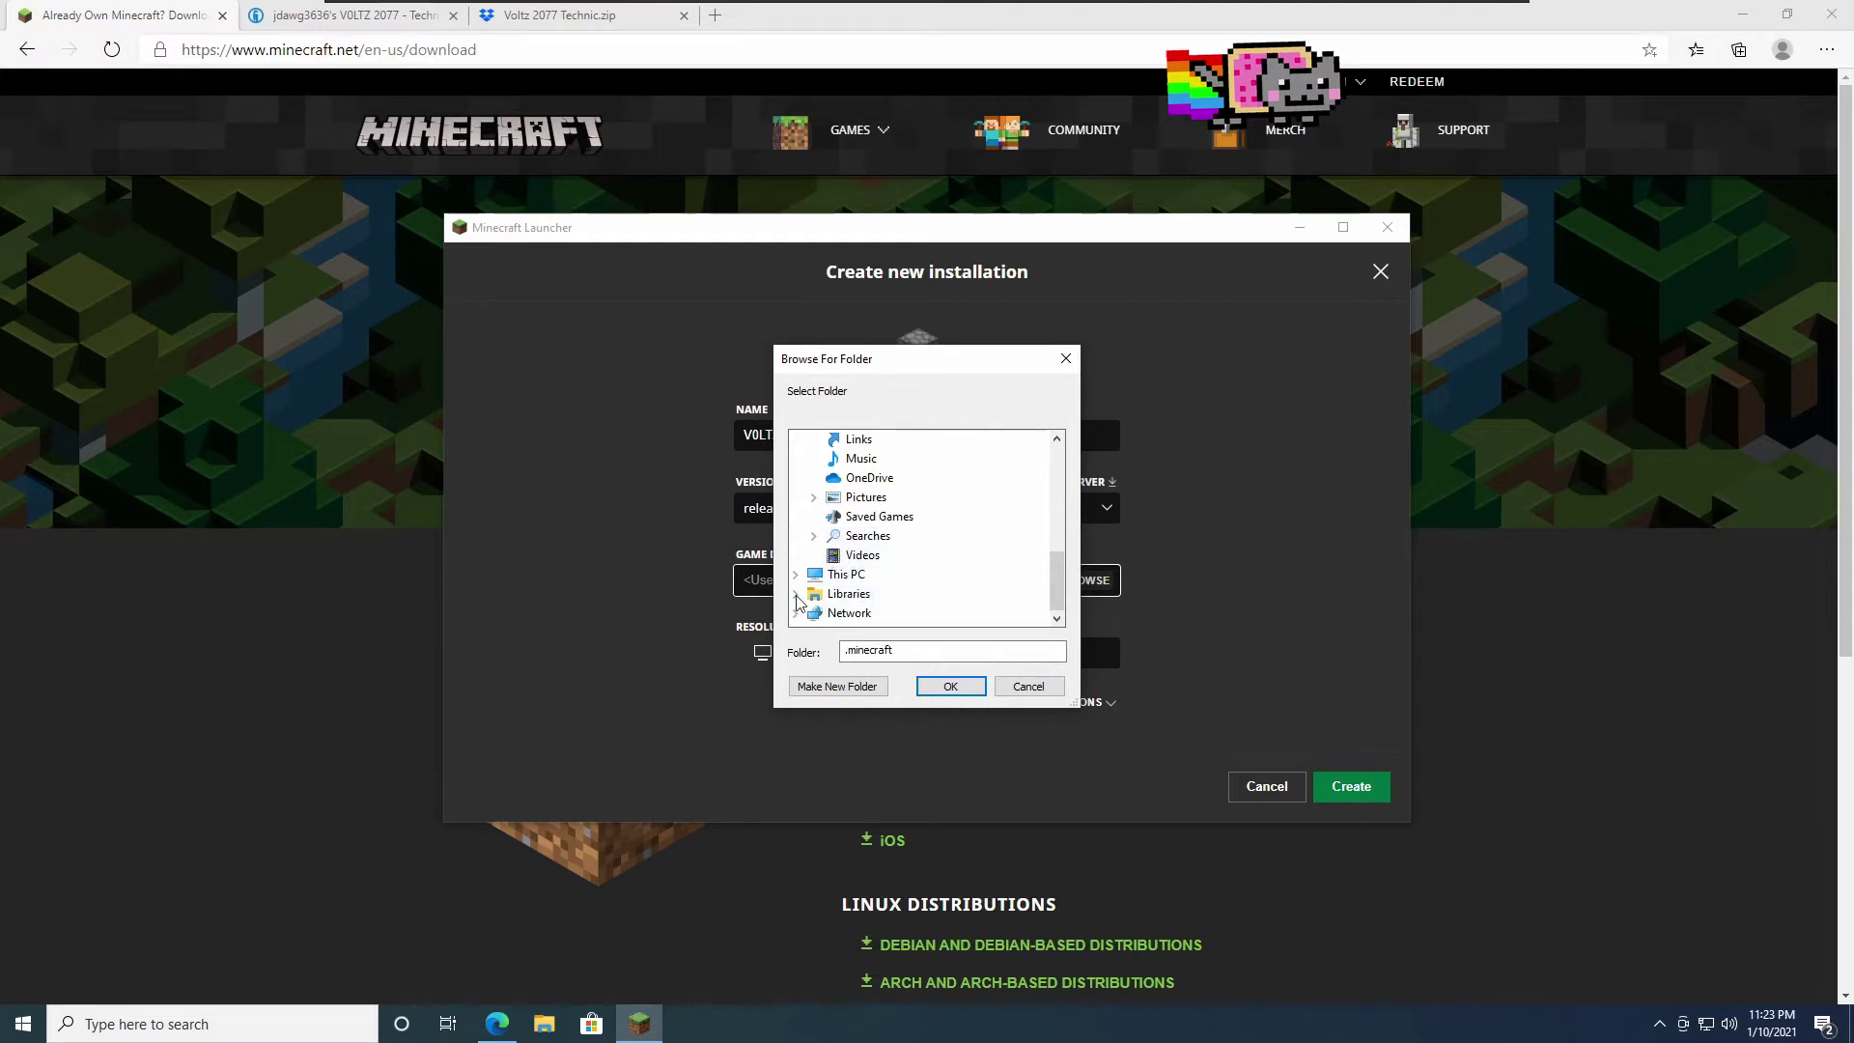
click(795, 594)
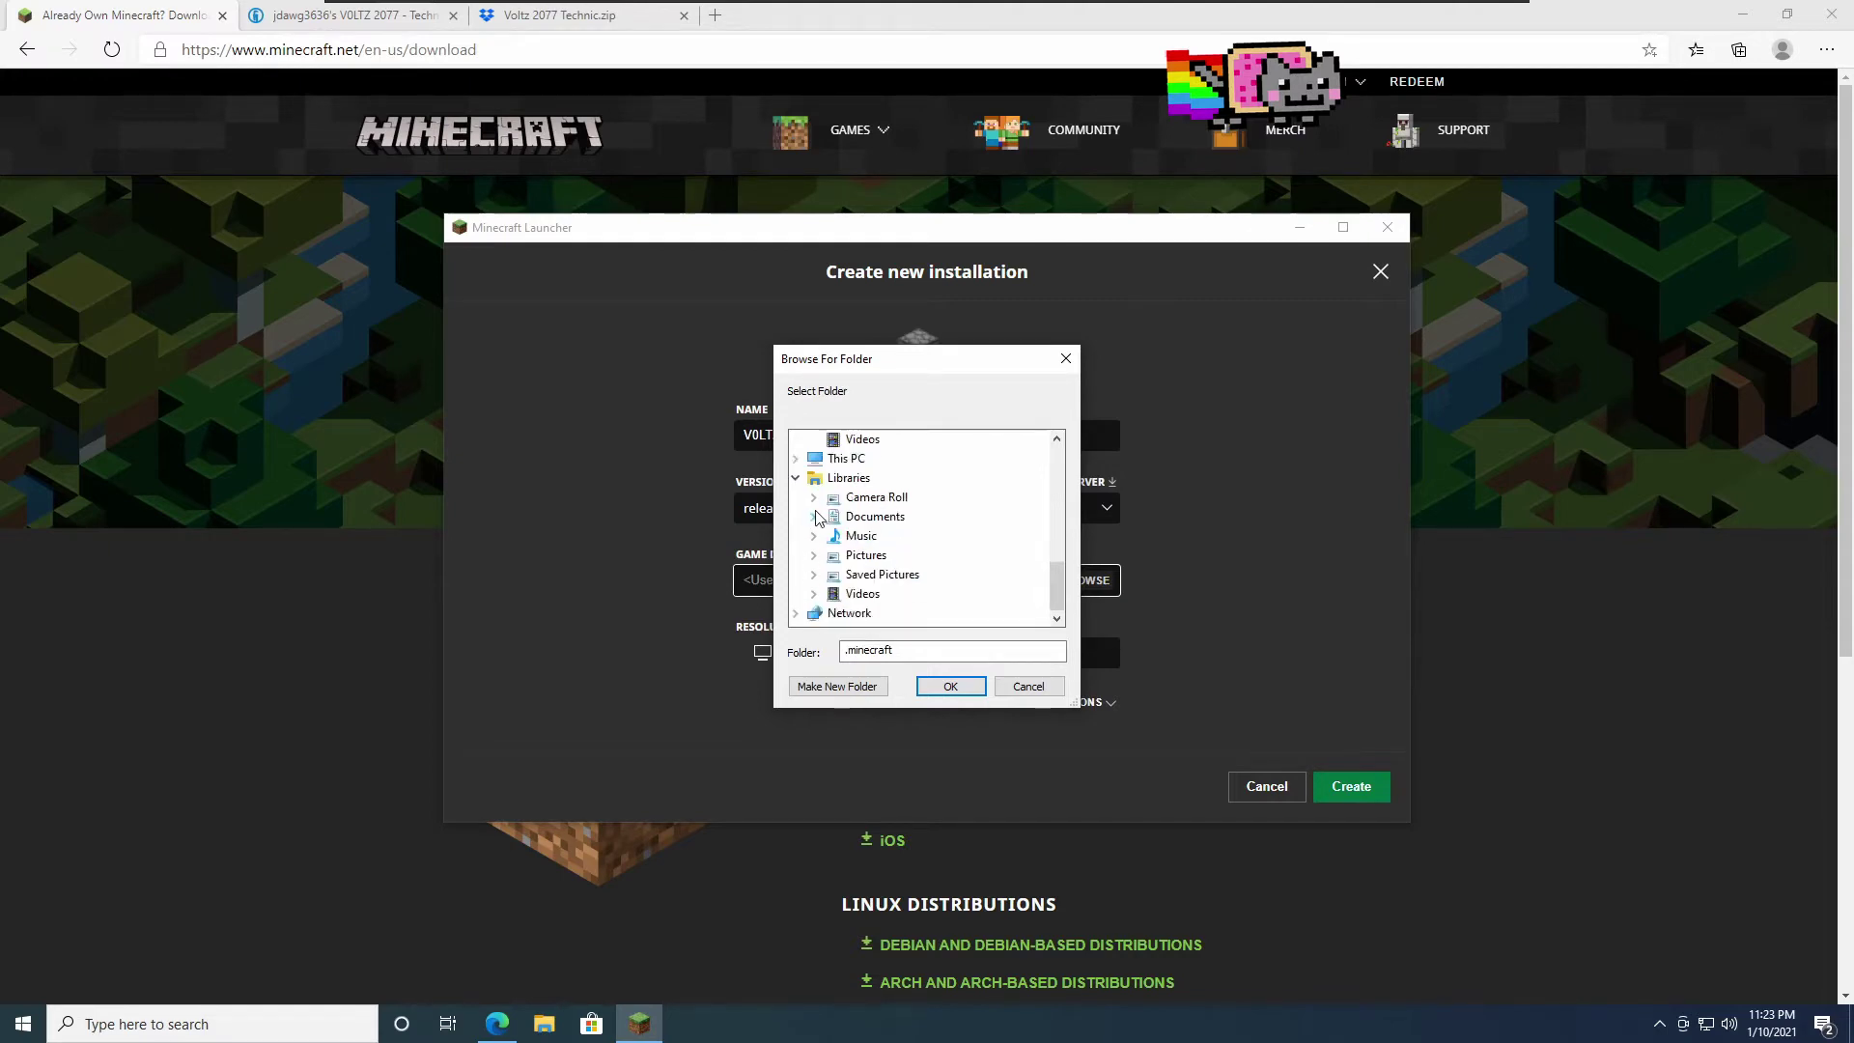
click(815, 518)
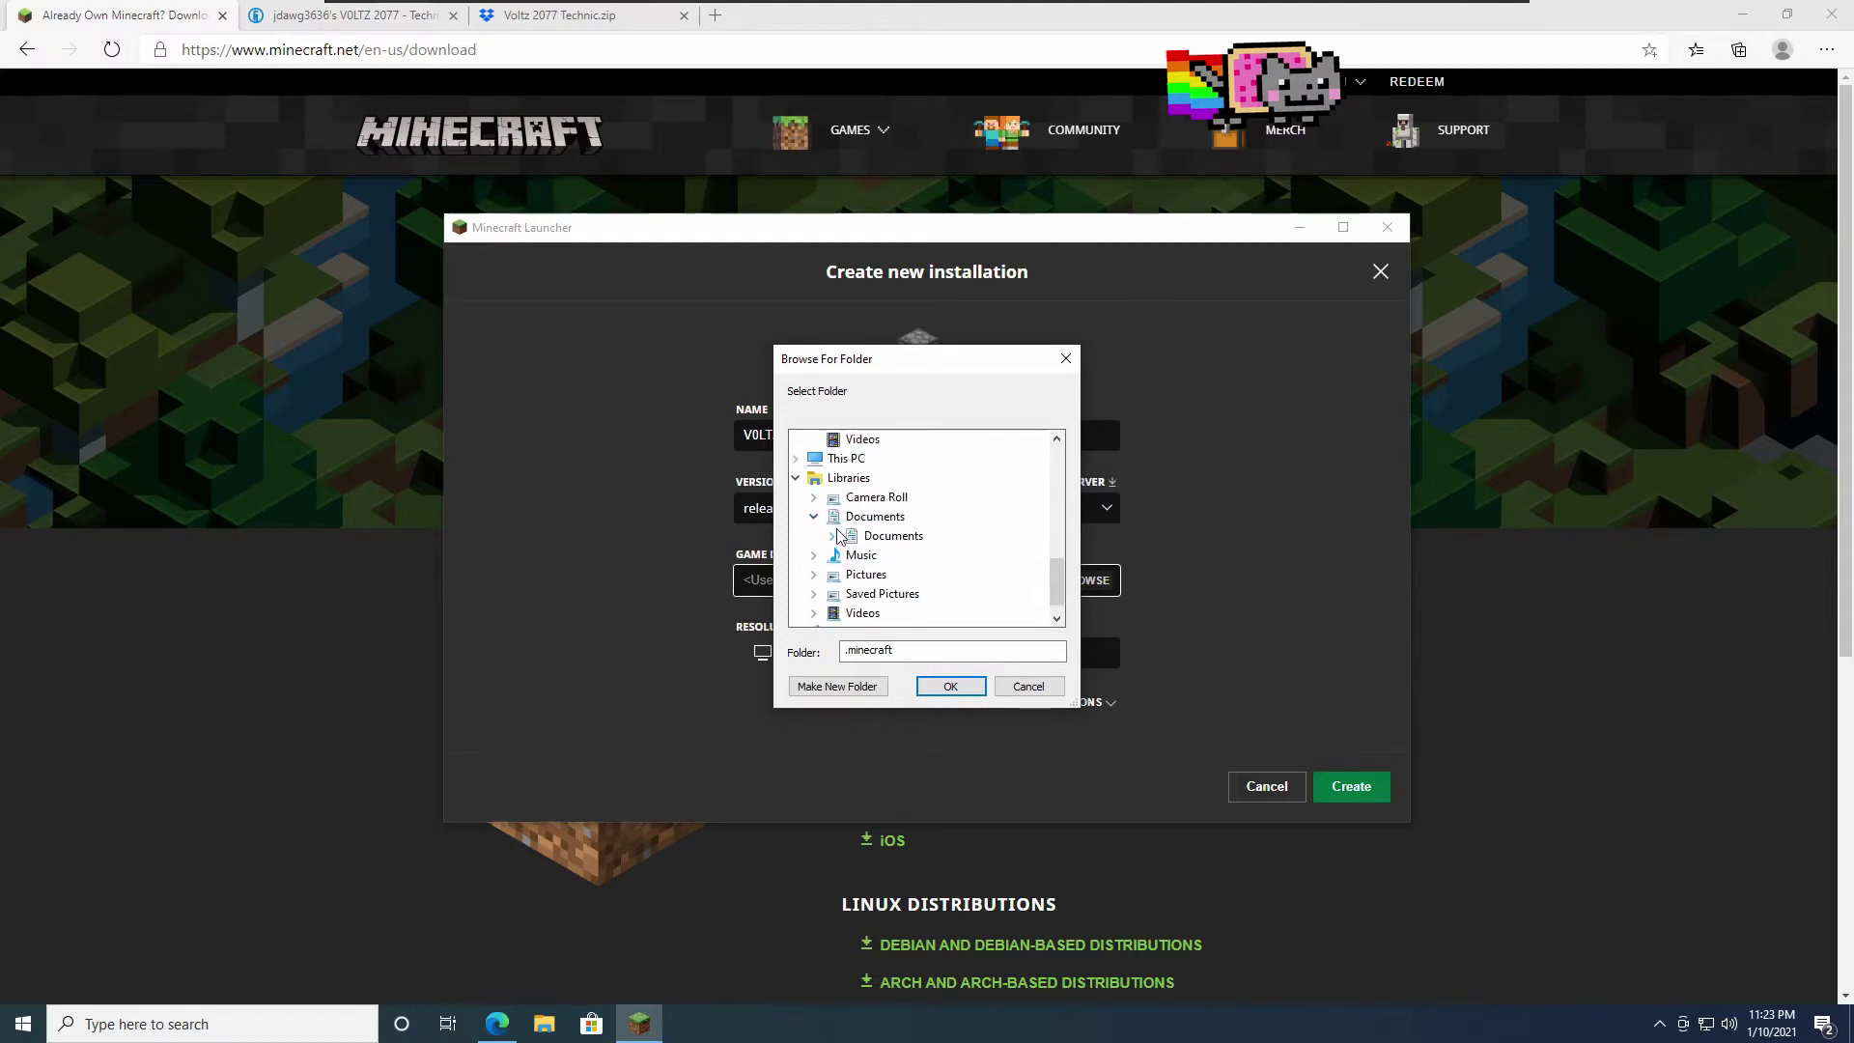
click(888, 536)
Step: Make a folder named Voltz 2077 in Documents as the game directory, and create the installation
click(837, 687)
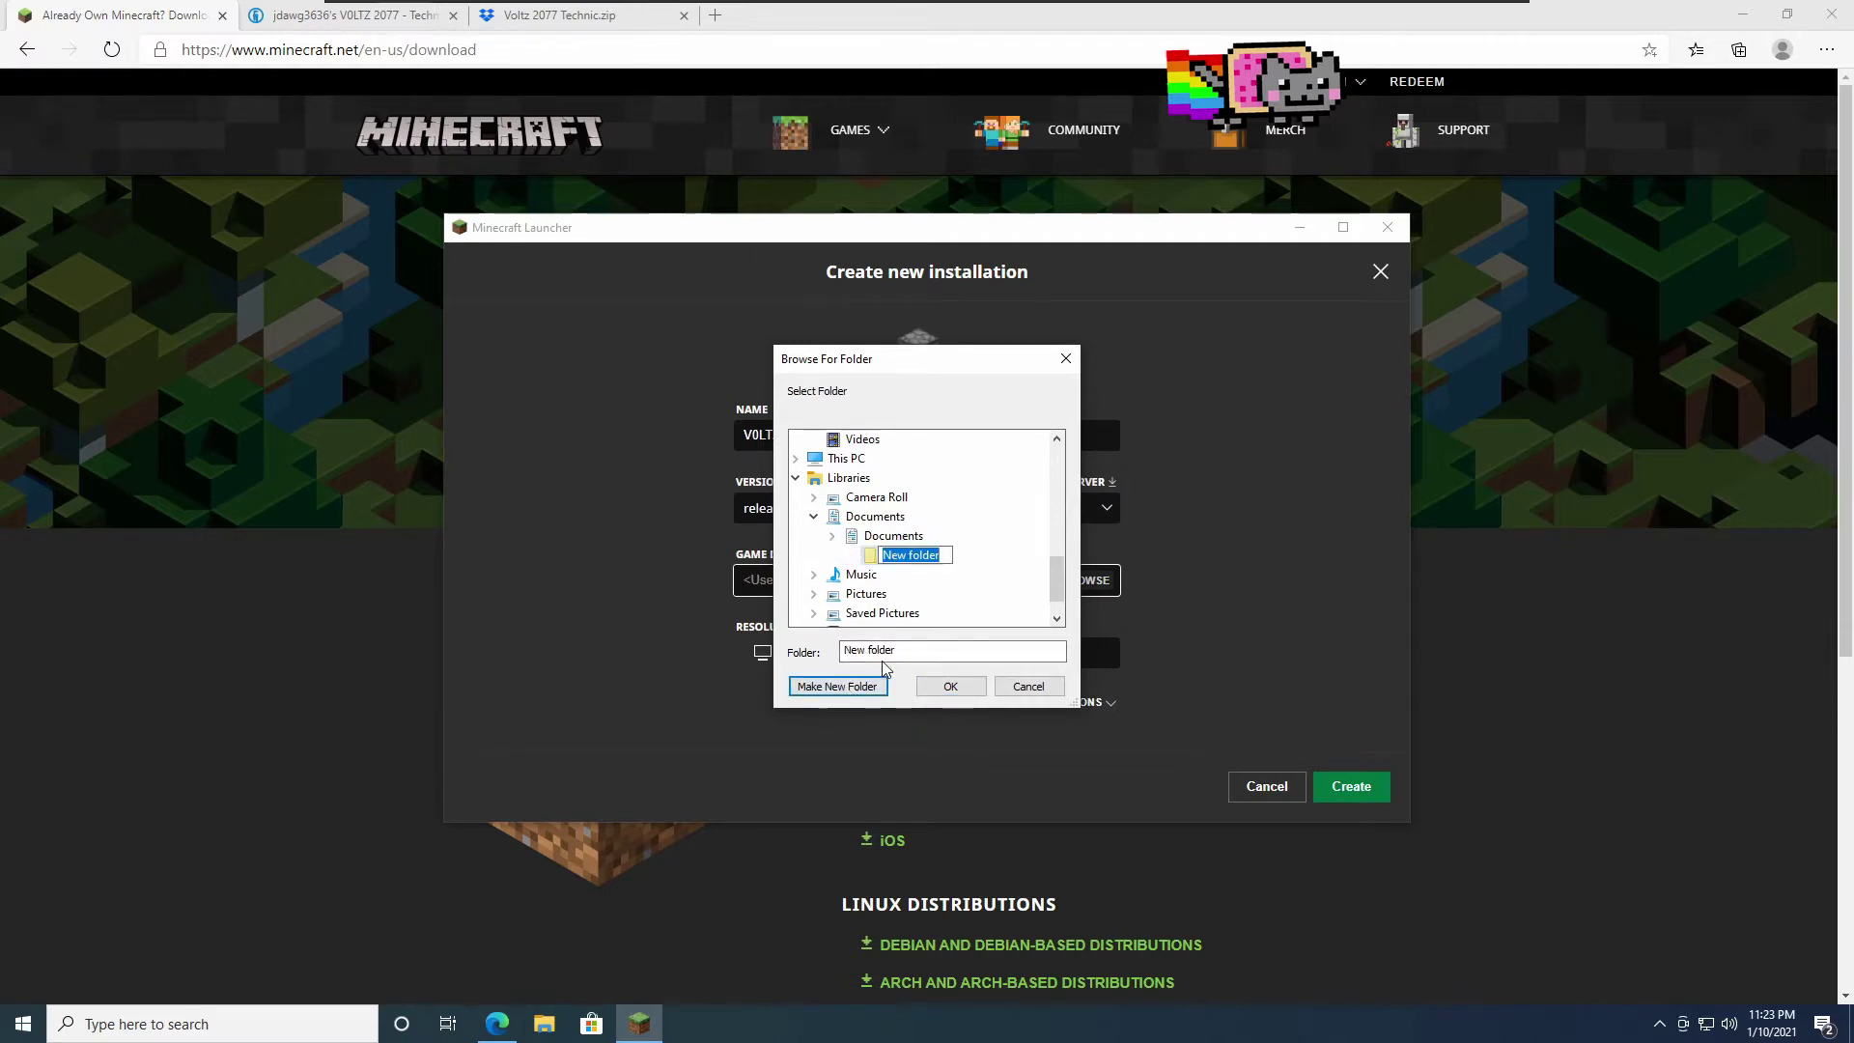
text(VOLTZ)
key(BackSpace)
key(BackSpace)
key(BackSpace)
text(oltz 20)
key(BackSpace)
key(Return)
click(957, 686)
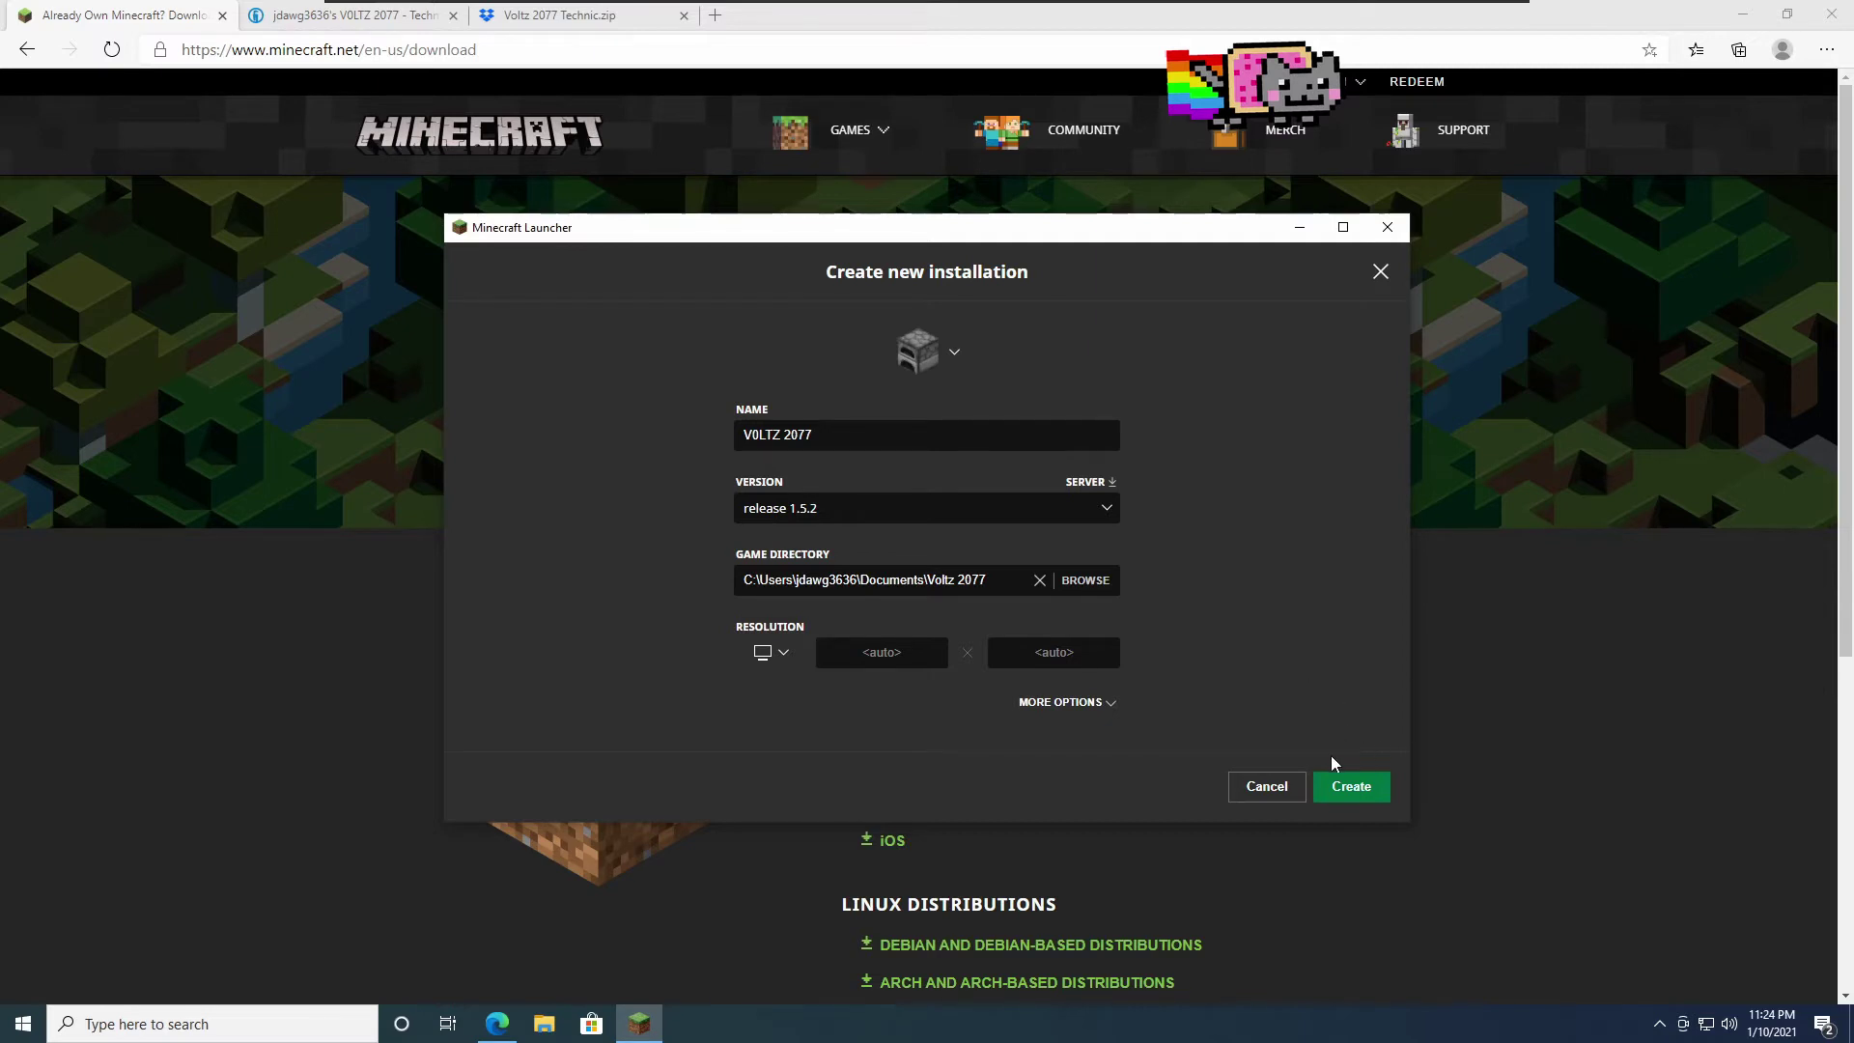
click(1349, 786)
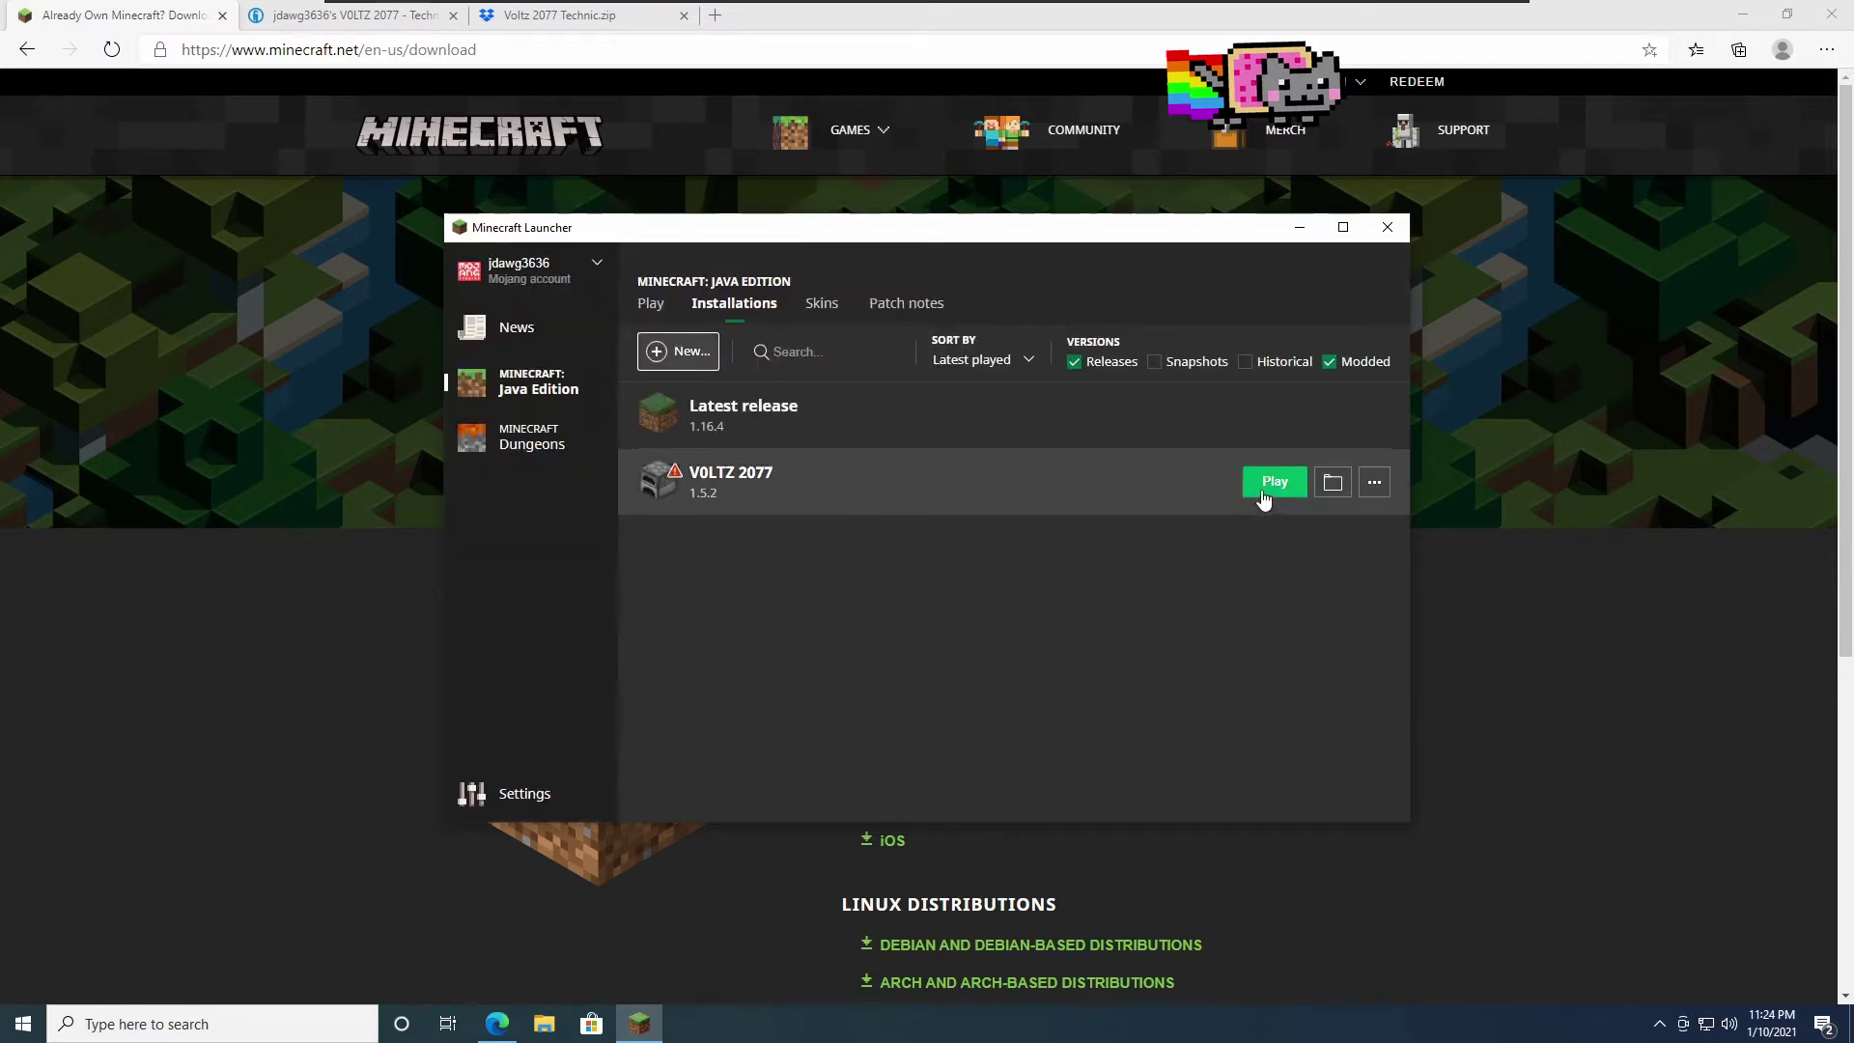
Step: Launch the V0LTZ 2077 installation, accepting the player safety risks and turning off further warnings for it
click(1263, 497)
click(844, 555)
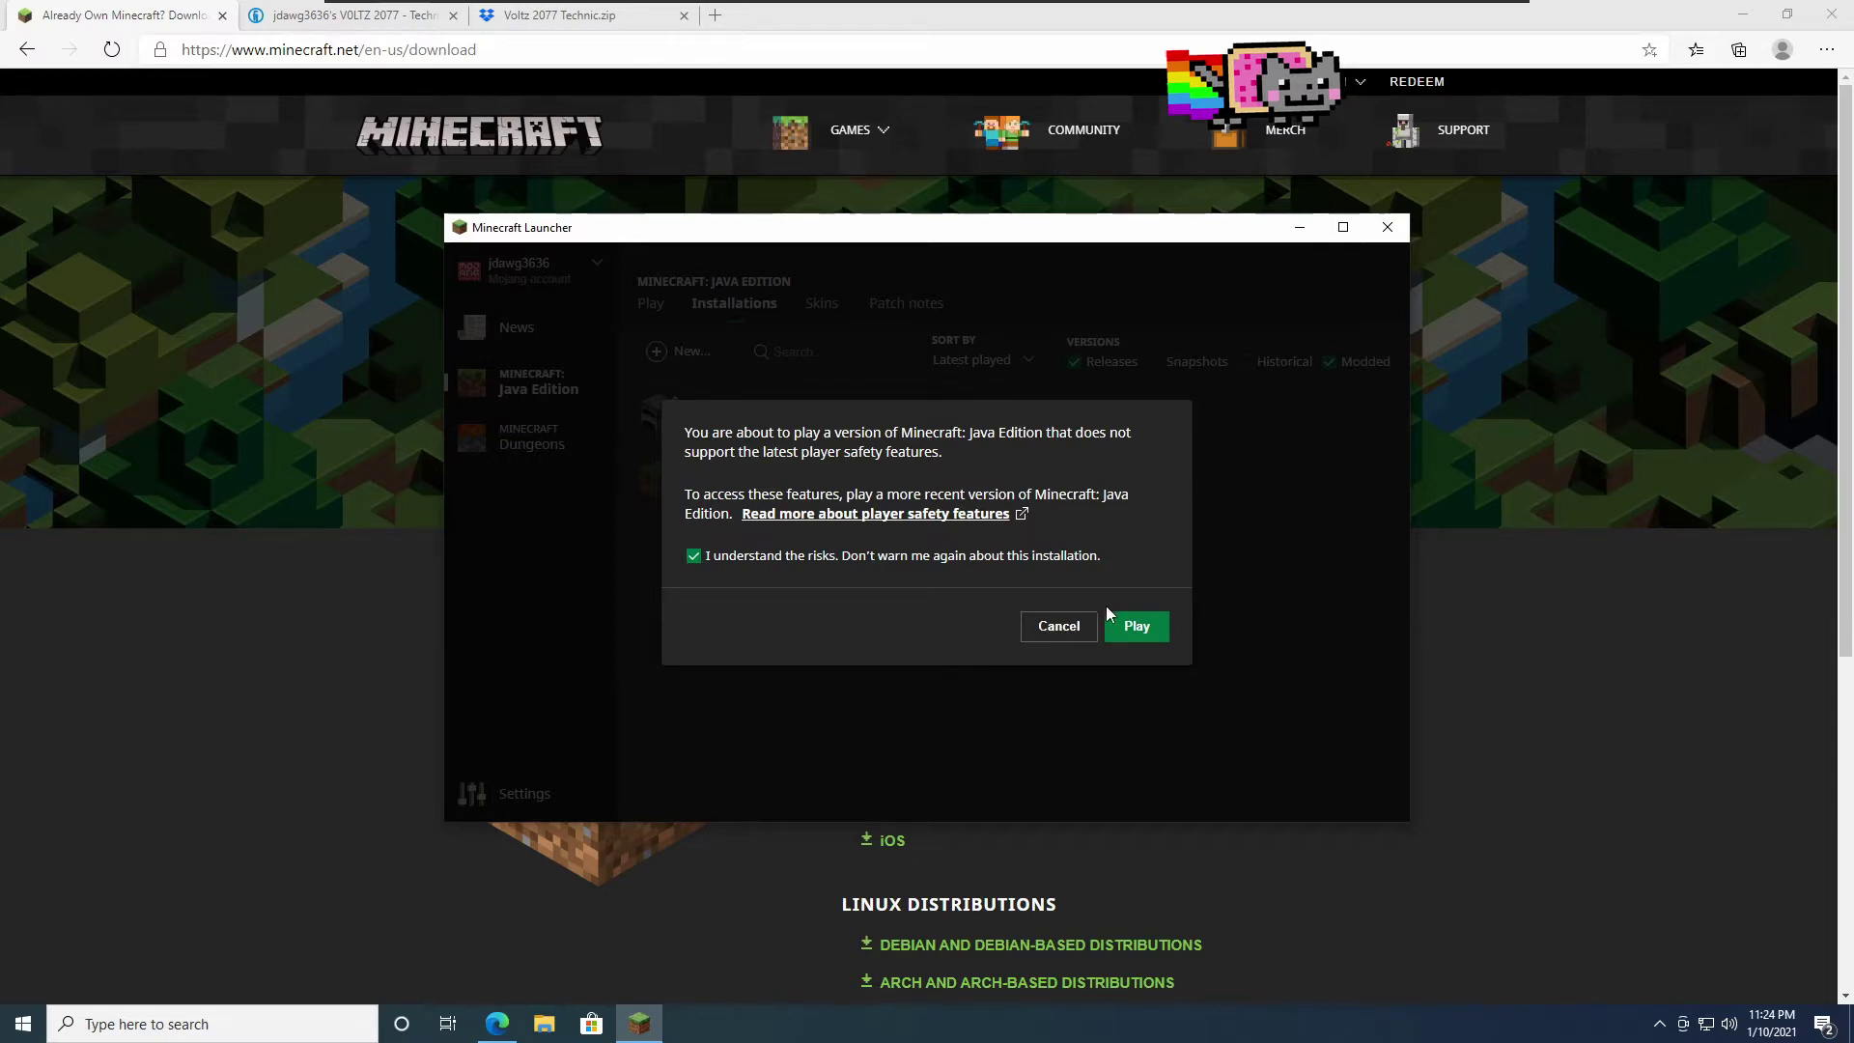
click(1130, 626)
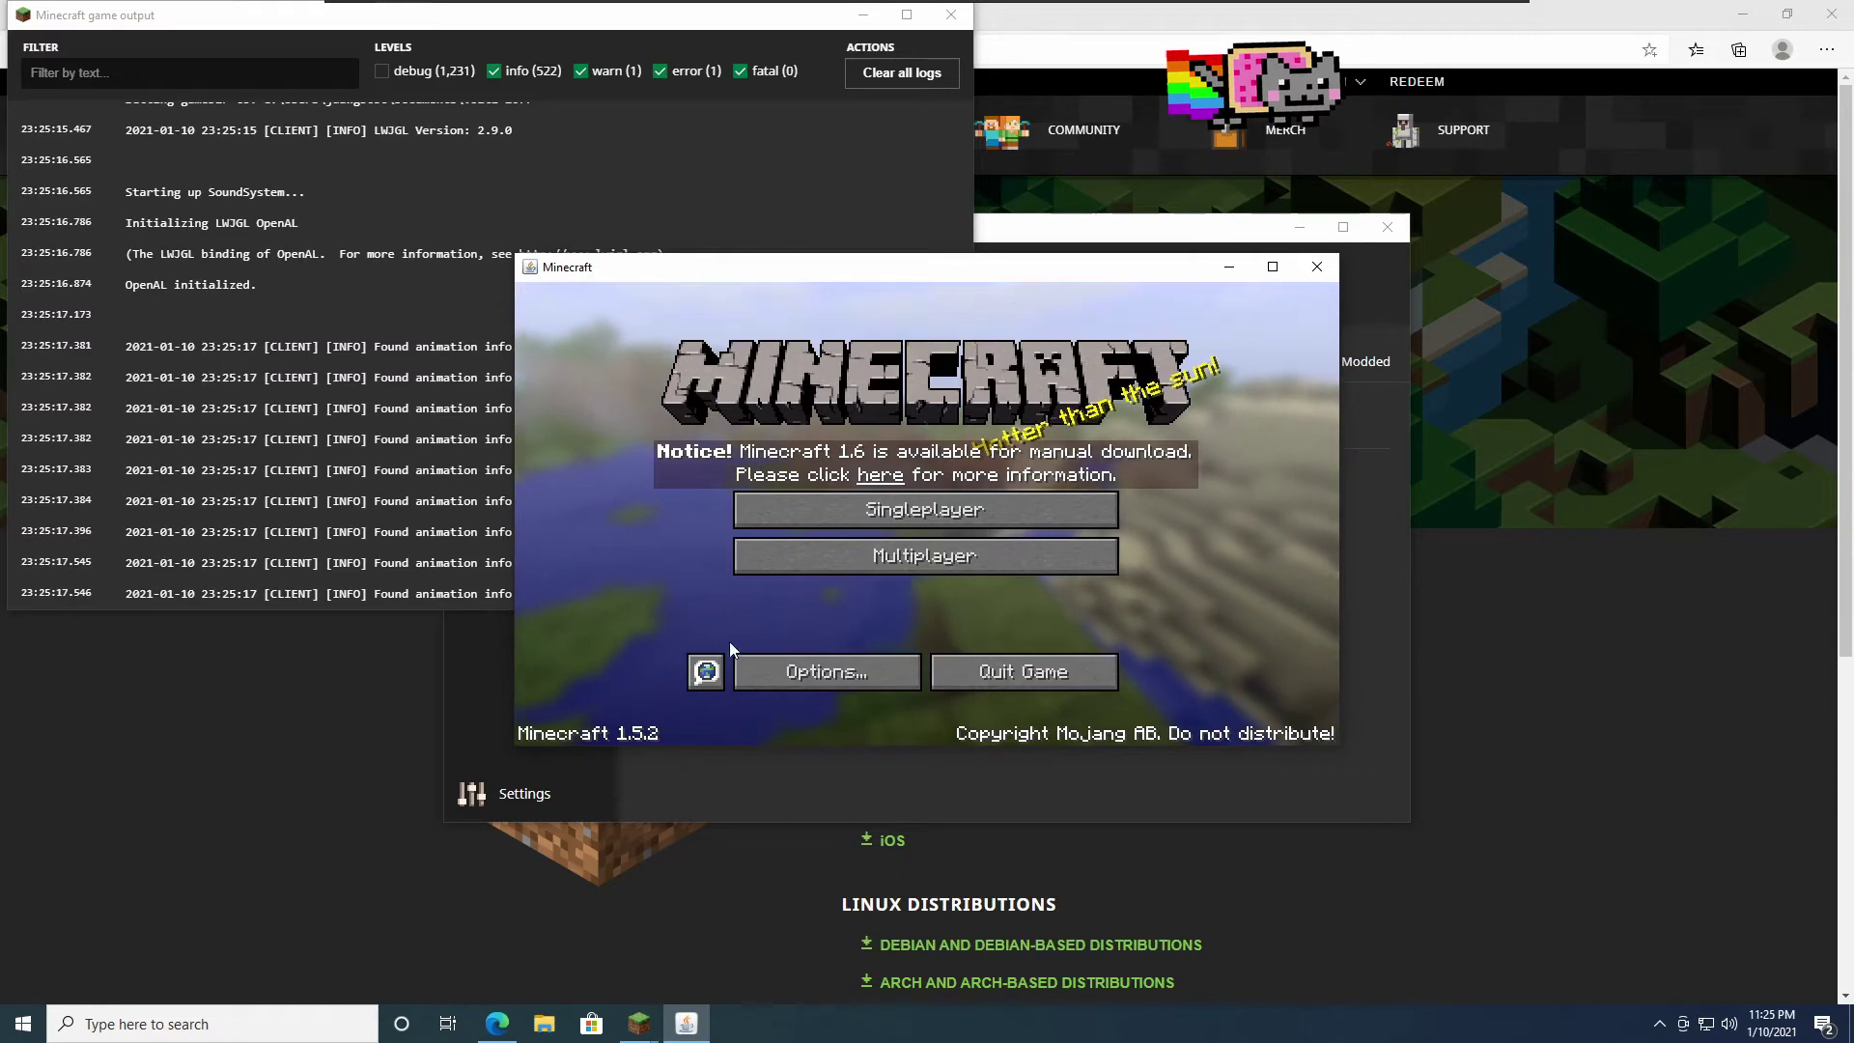
Step: Quit Minecraft 1.5.2 from its title screen
click(792, 674)
click(846, 688)
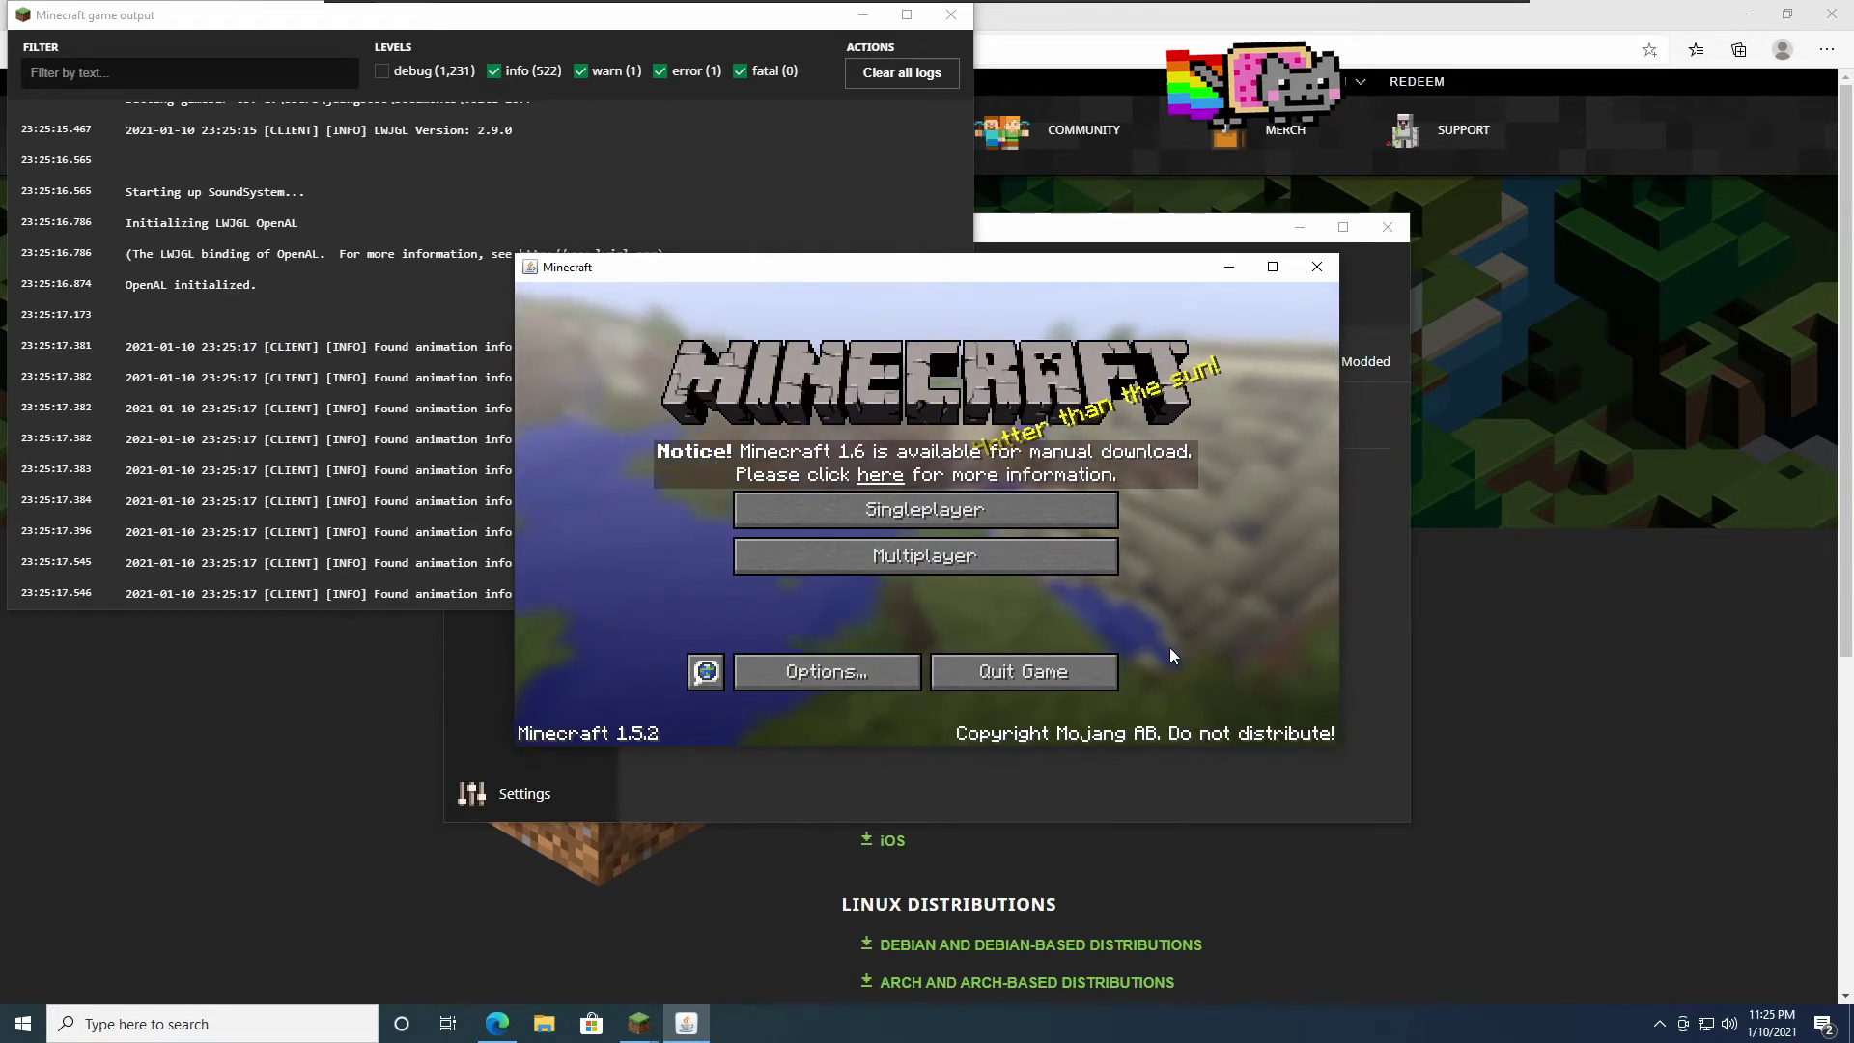
click(1029, 680)
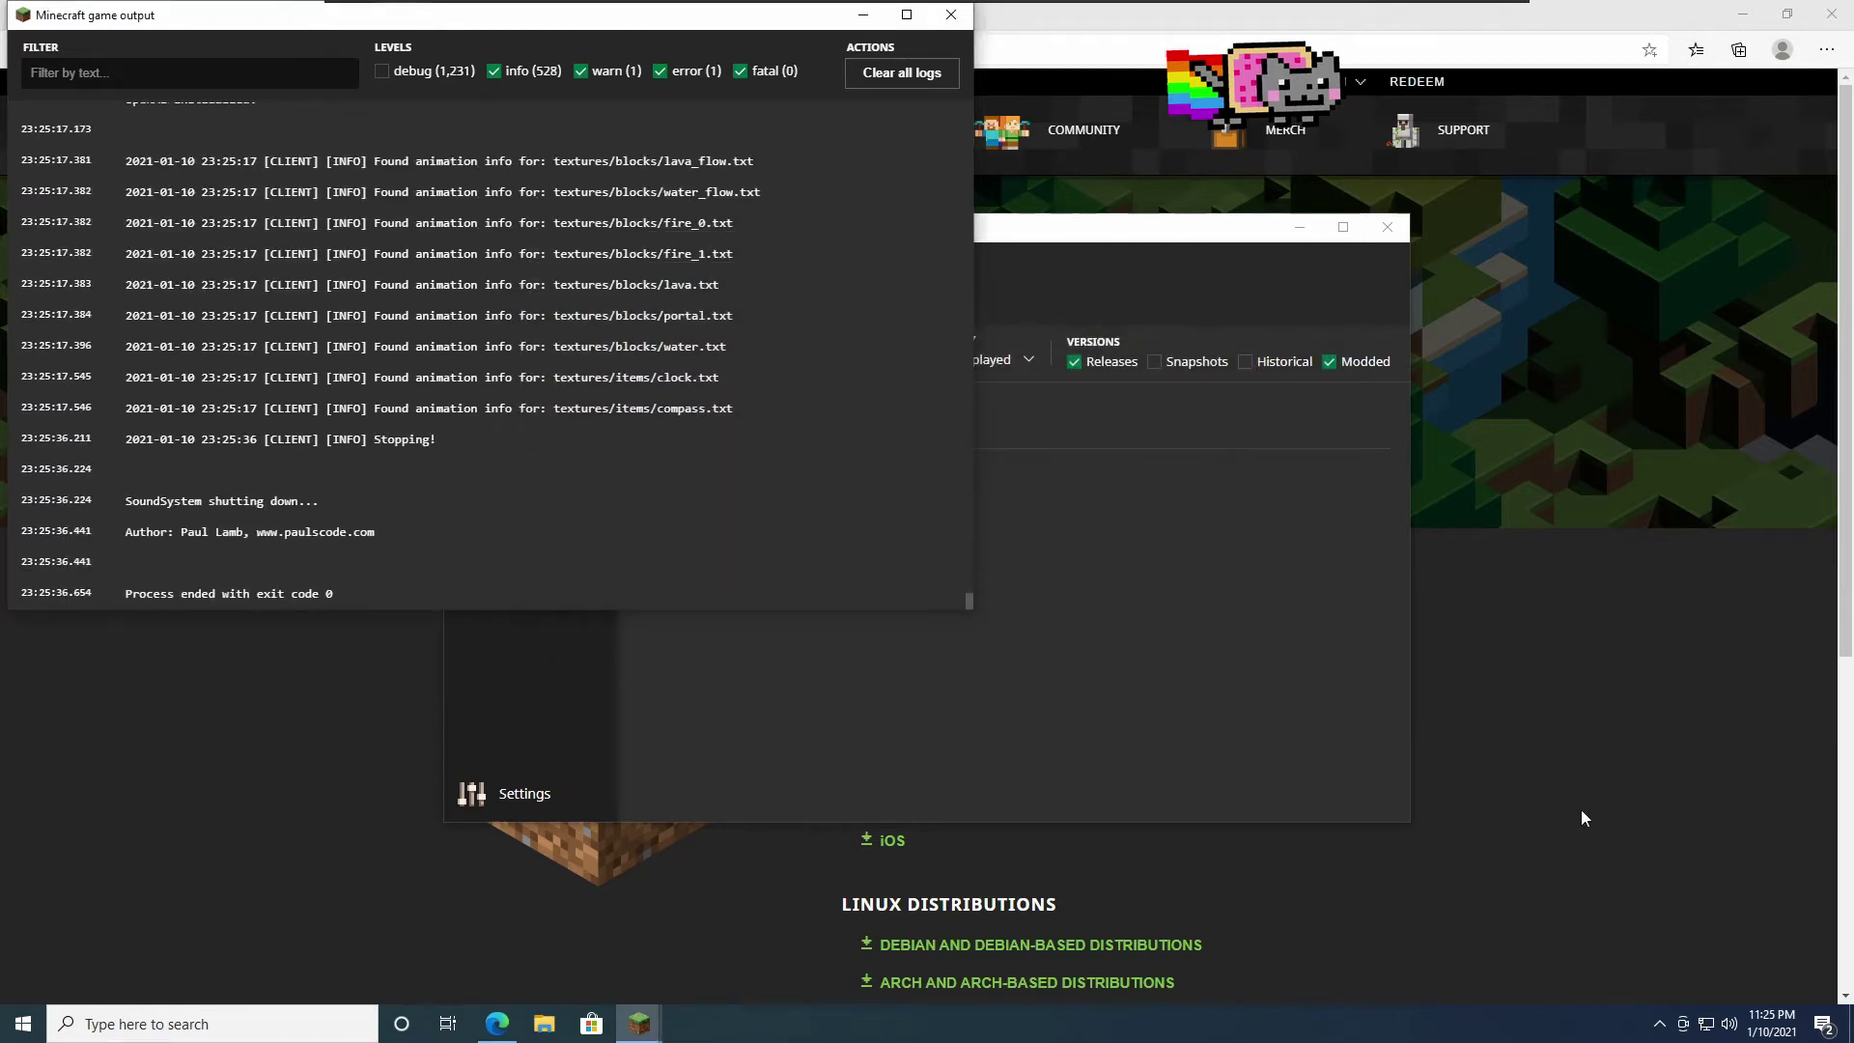
Step: Switch to the browser and review the V0LTZ 2077 modpack page on Technic, including its installation instructions
click(1603, 829)
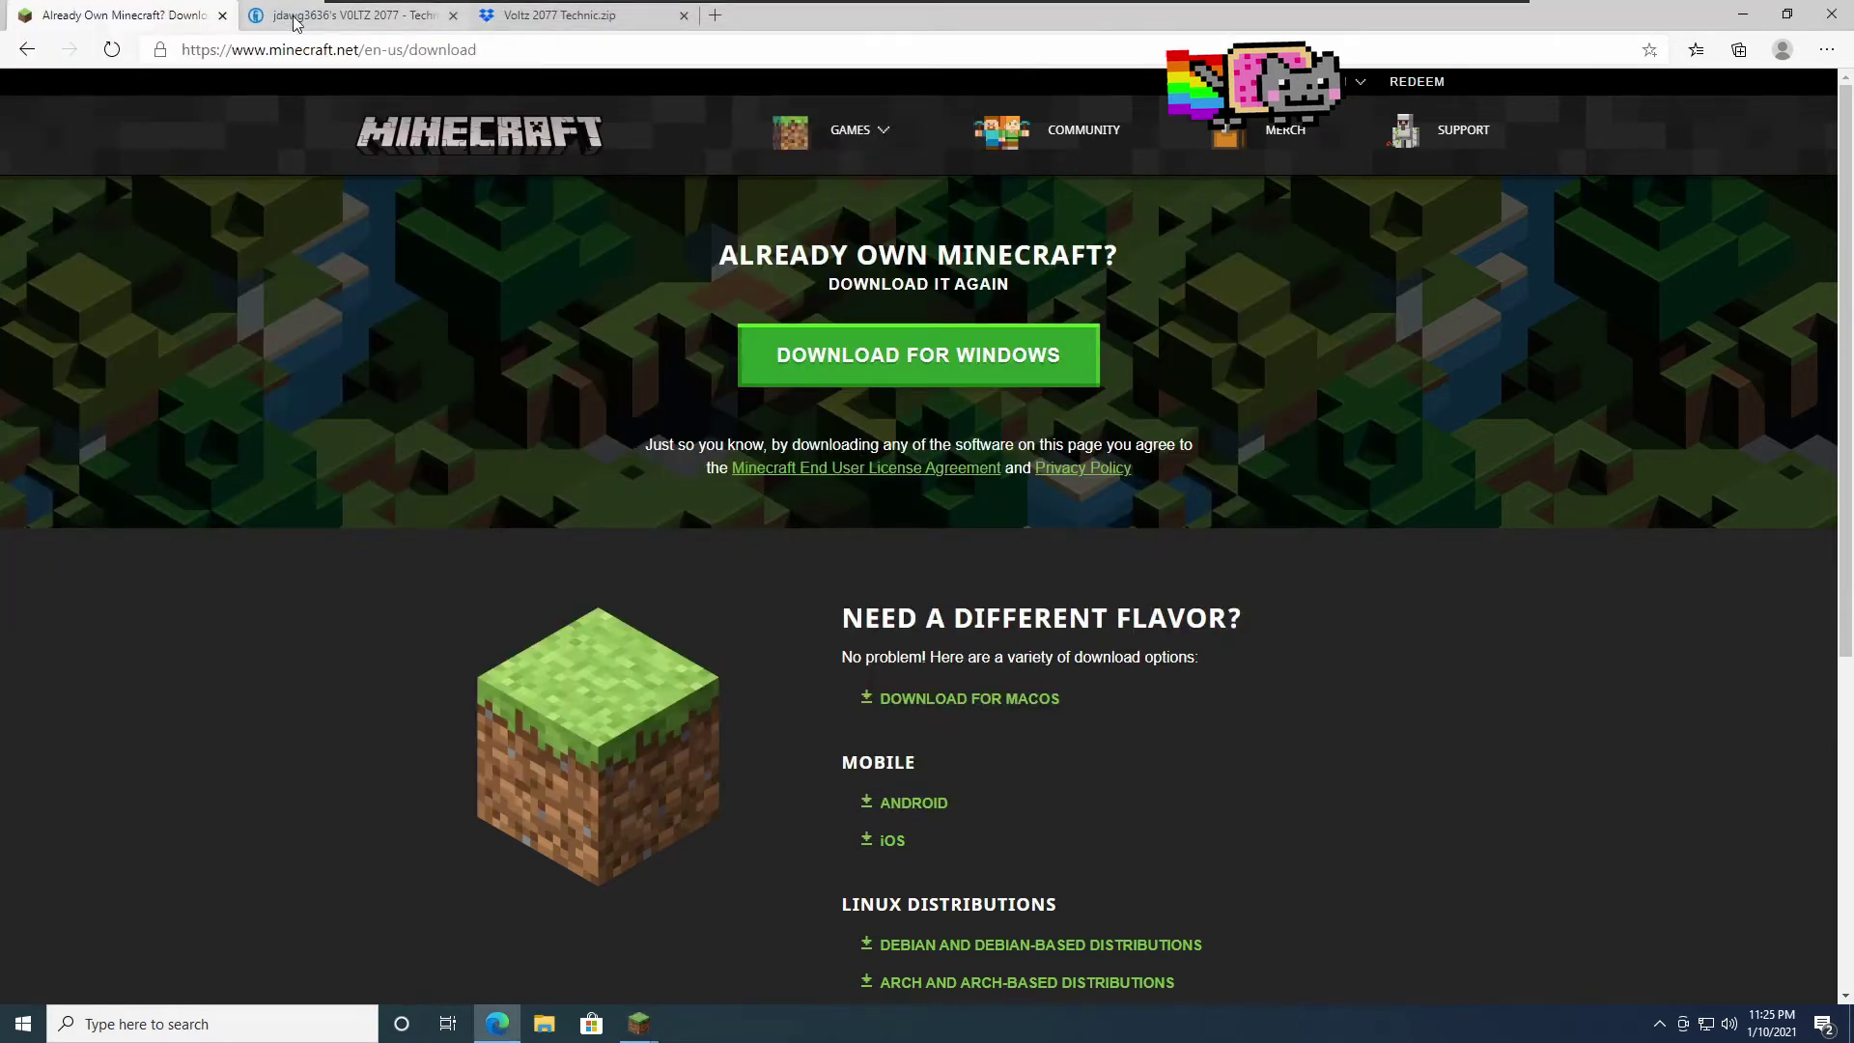
click(330, 24)
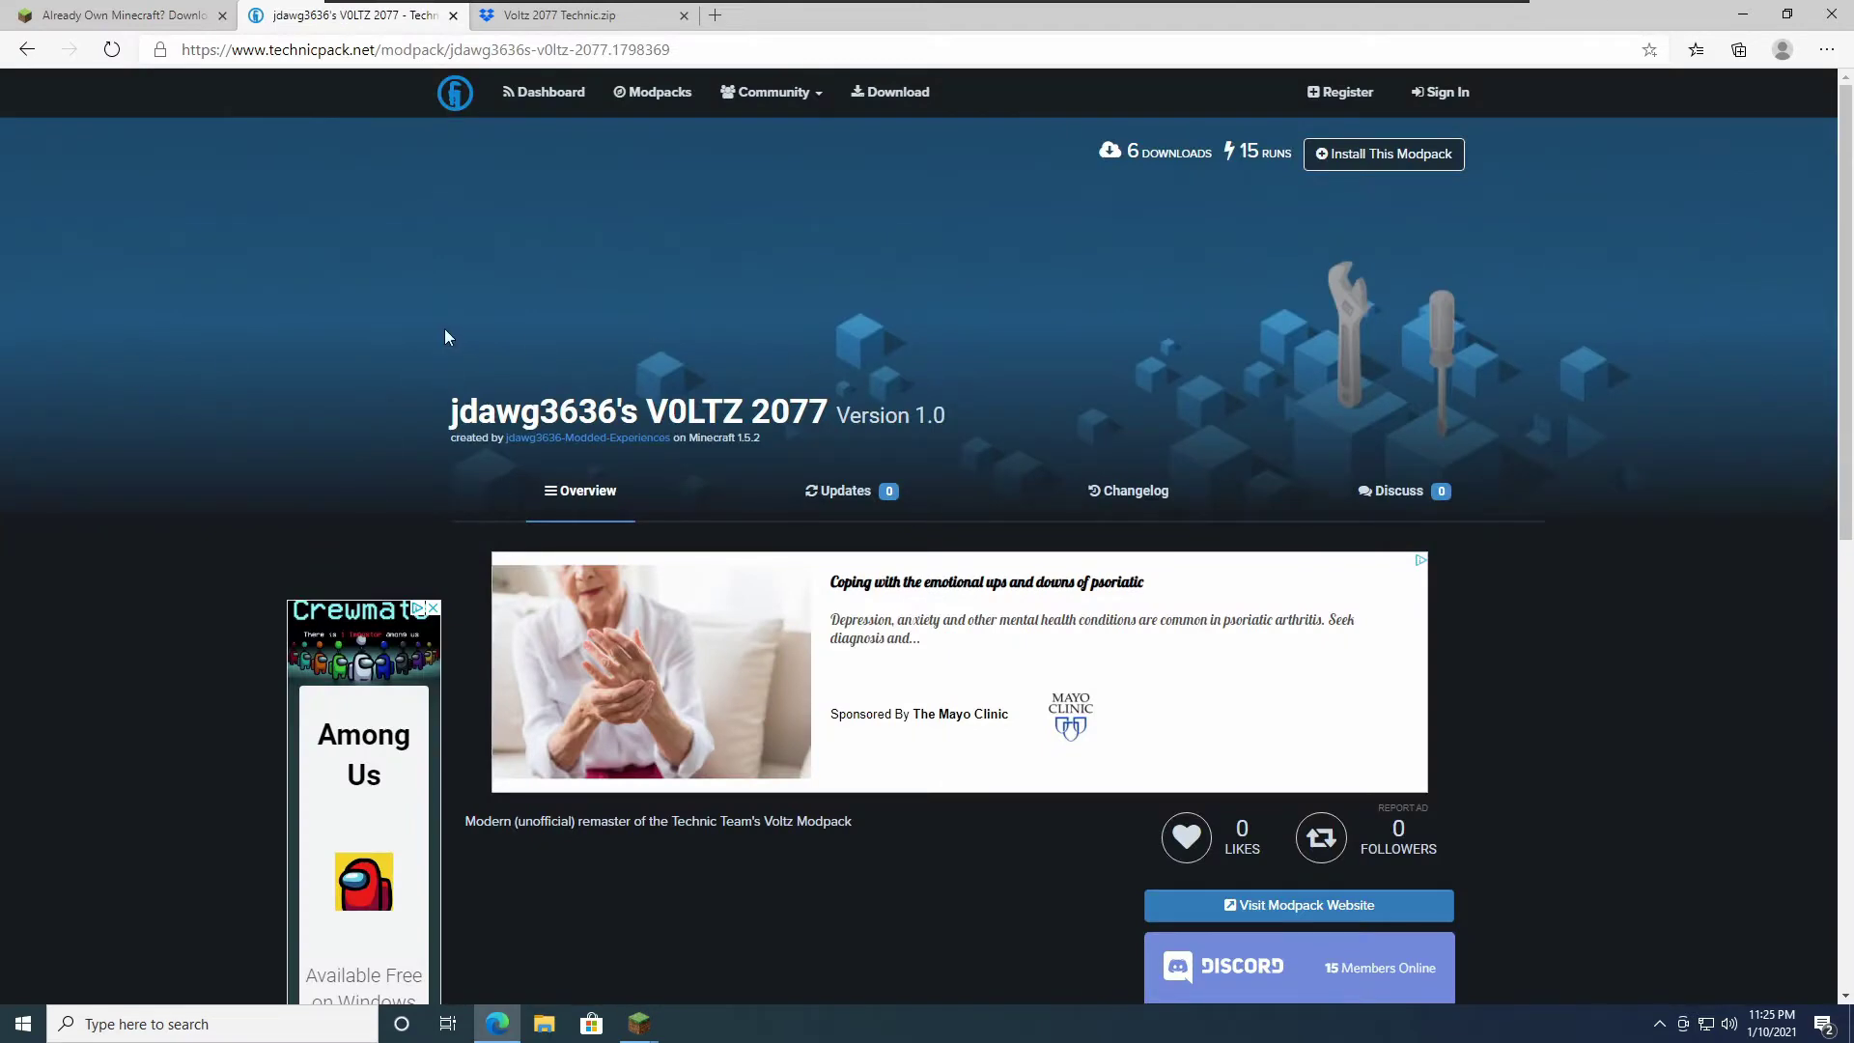
scroll(791, 464, down, 4)
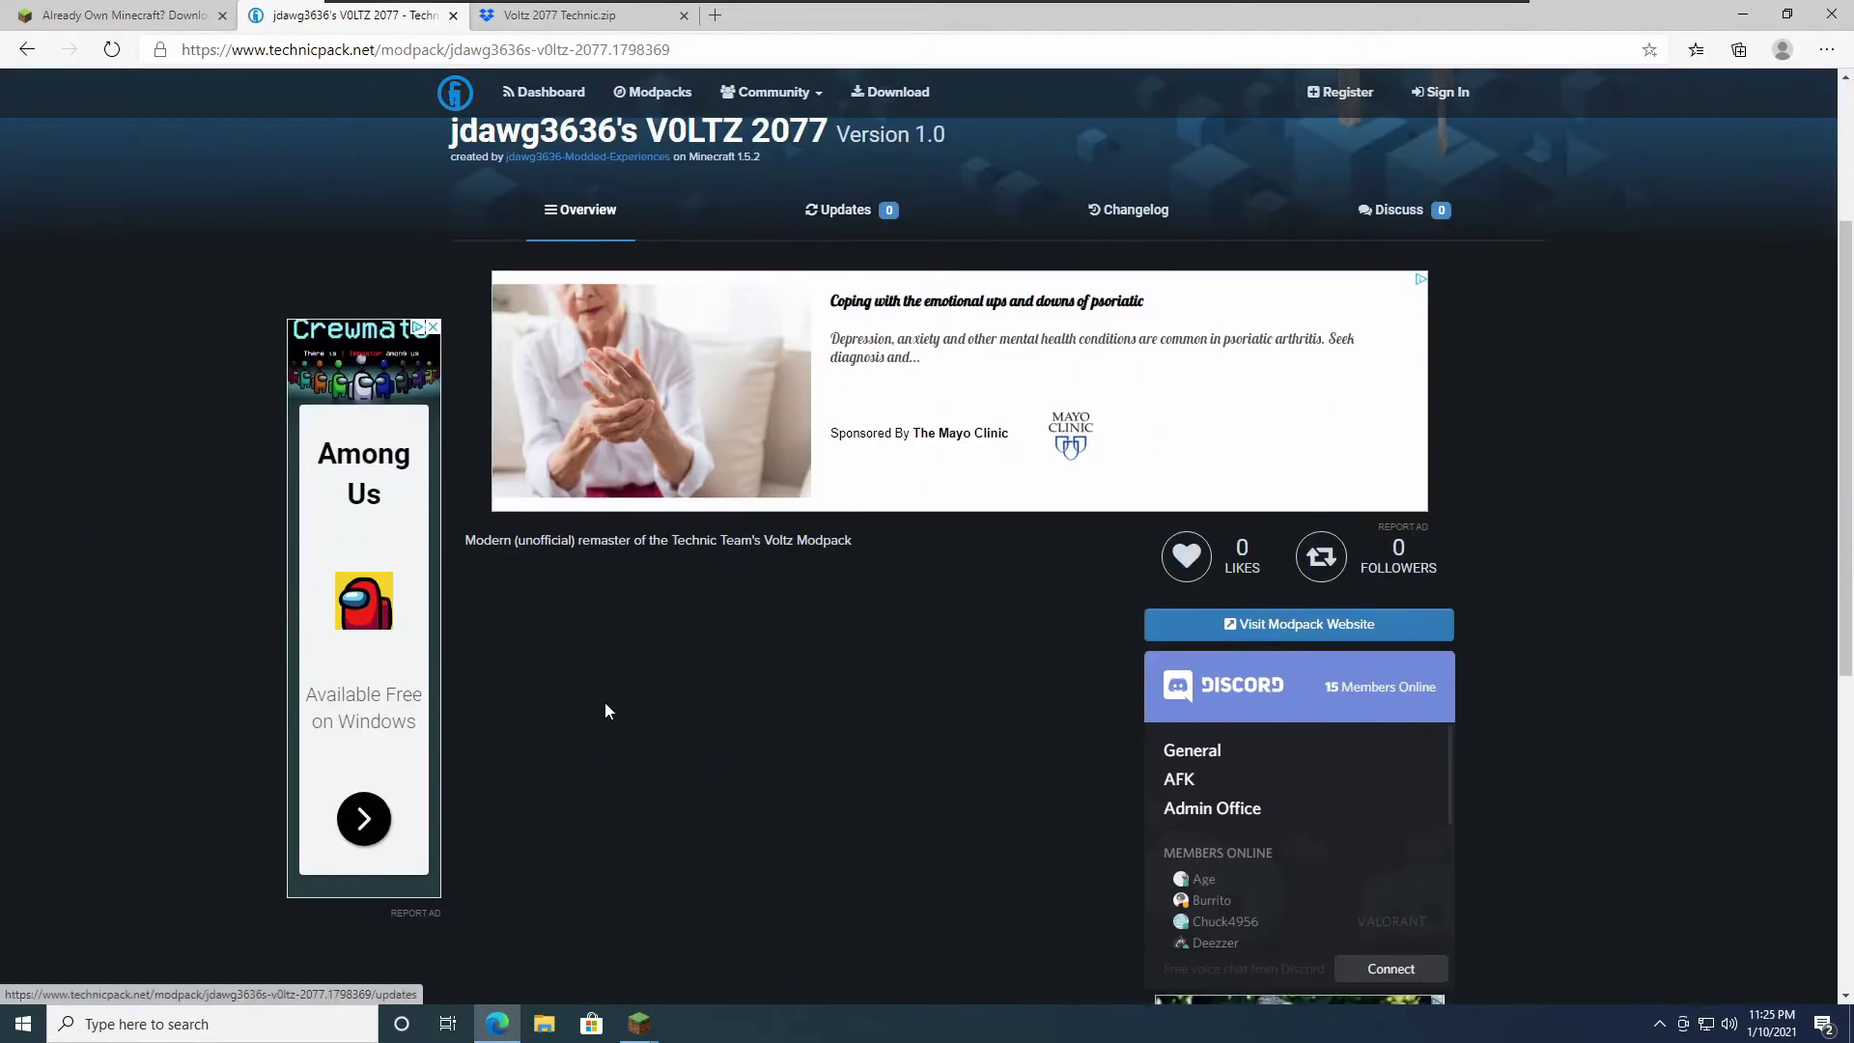
scroll(929, 723, up, 4)
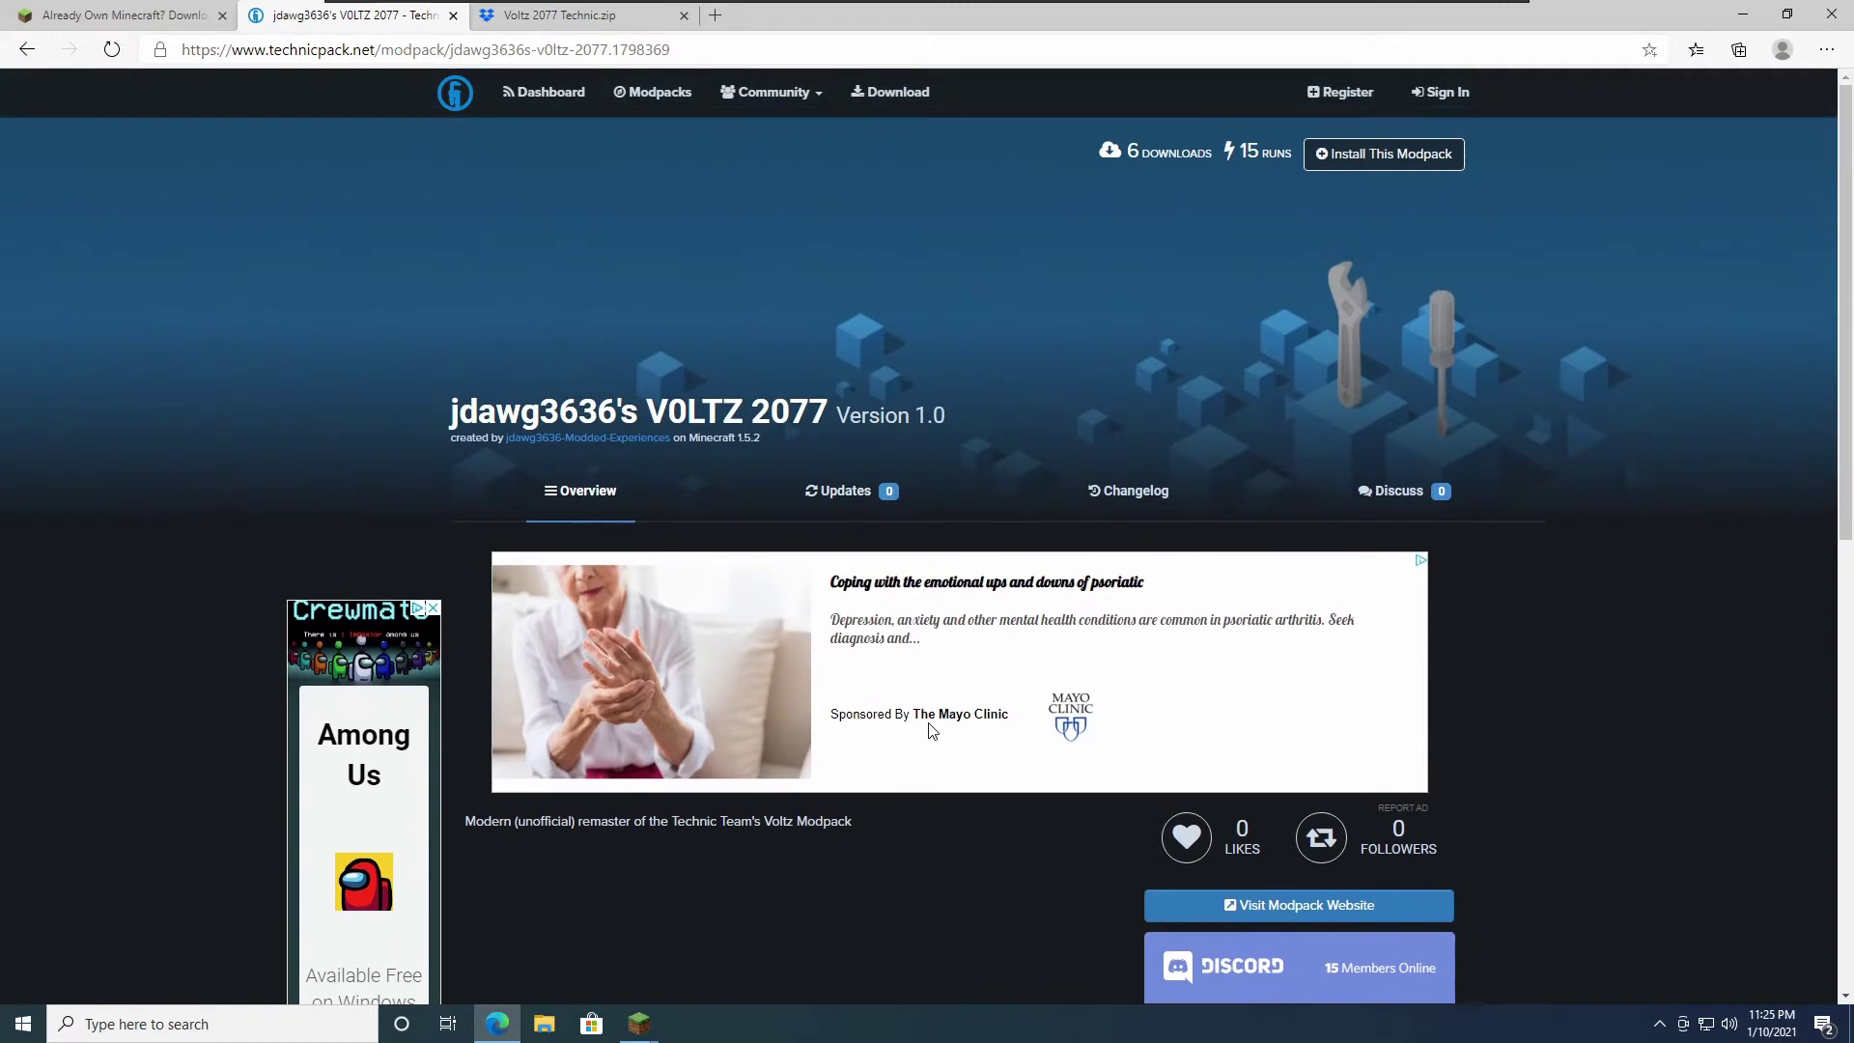
click(1376, 154)
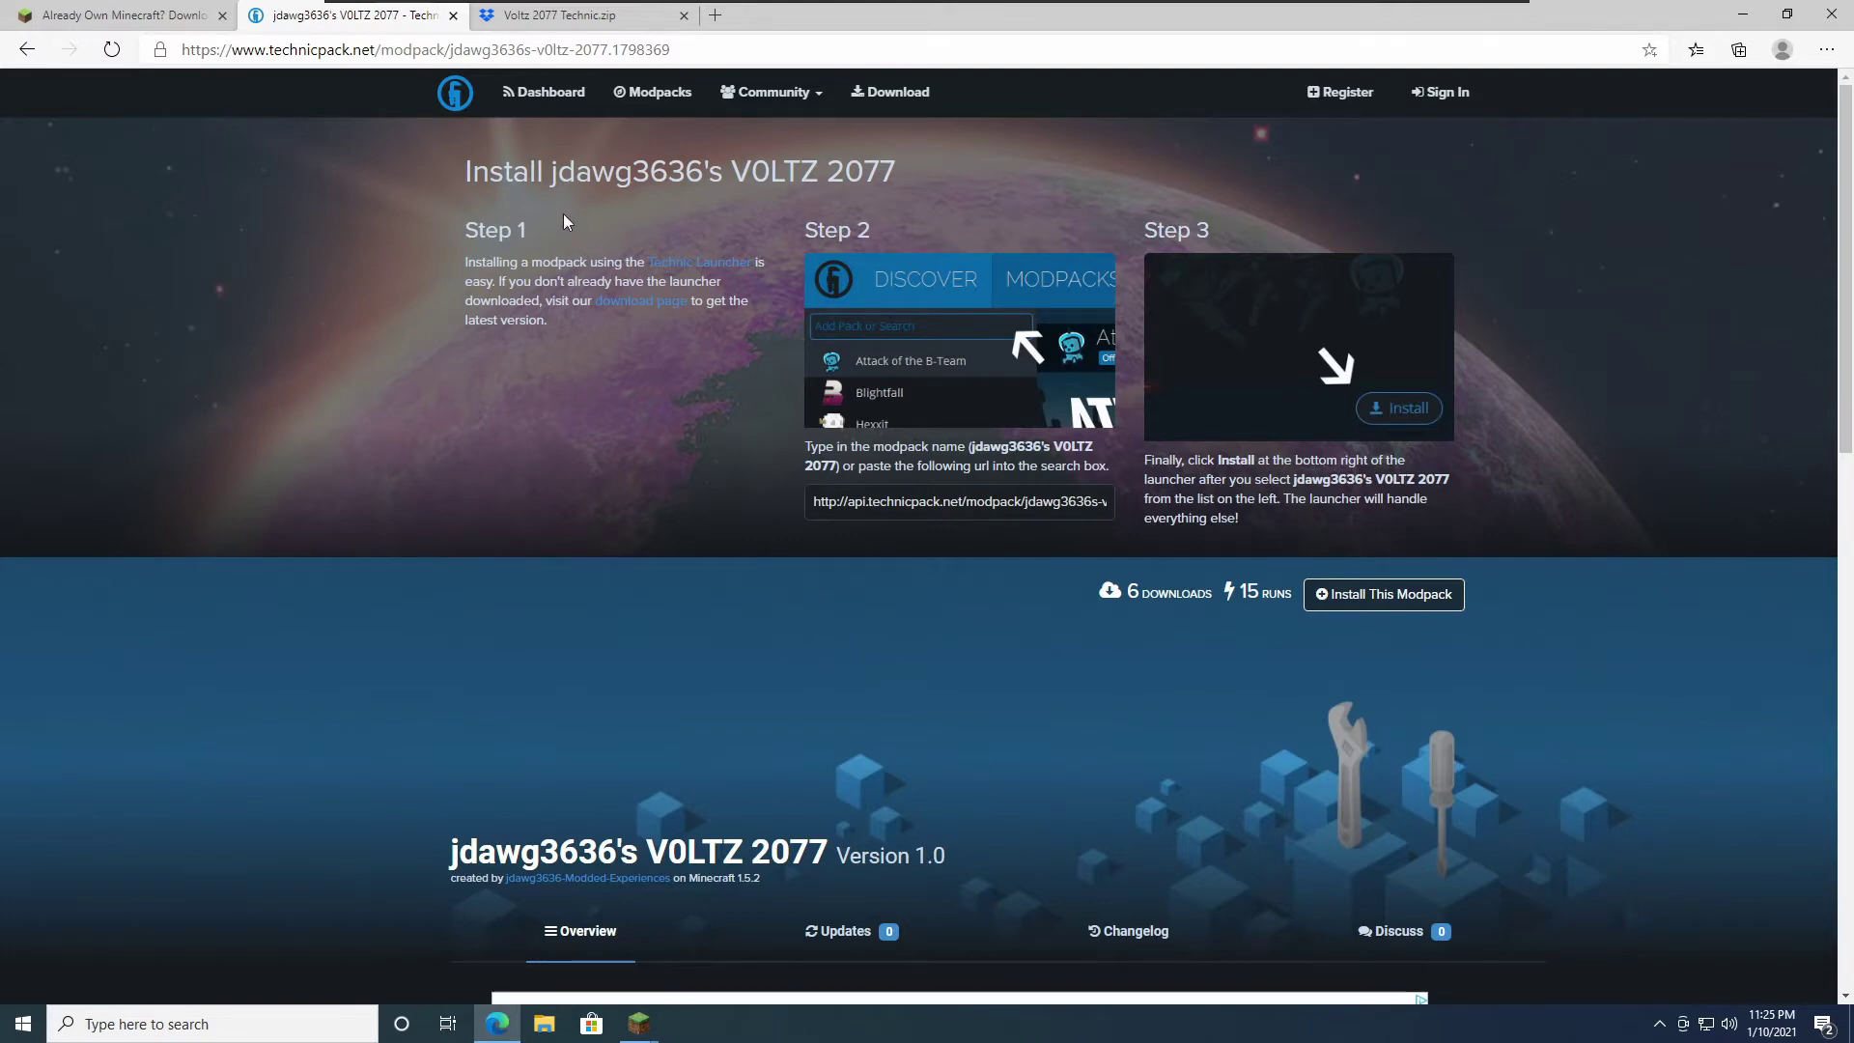
triple_click(628, 171)
click(627, 172)
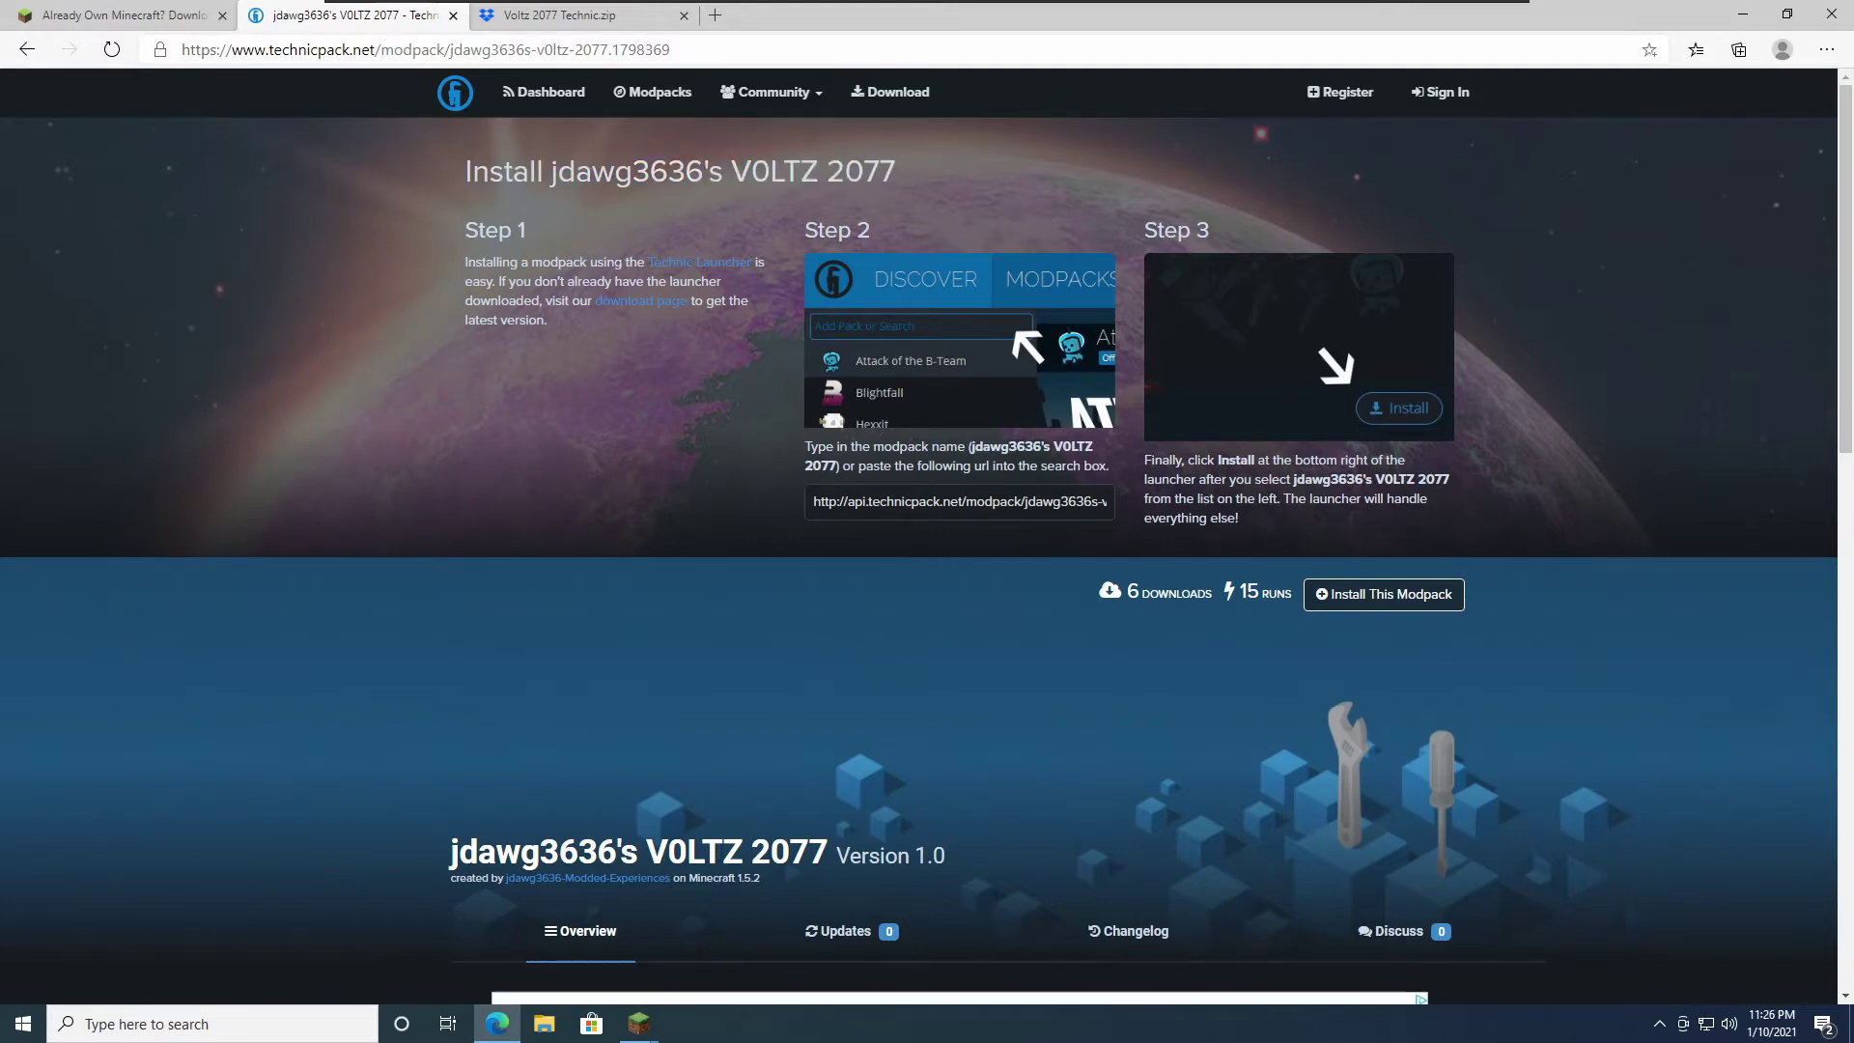
click(577, 16)
click(329, 16)
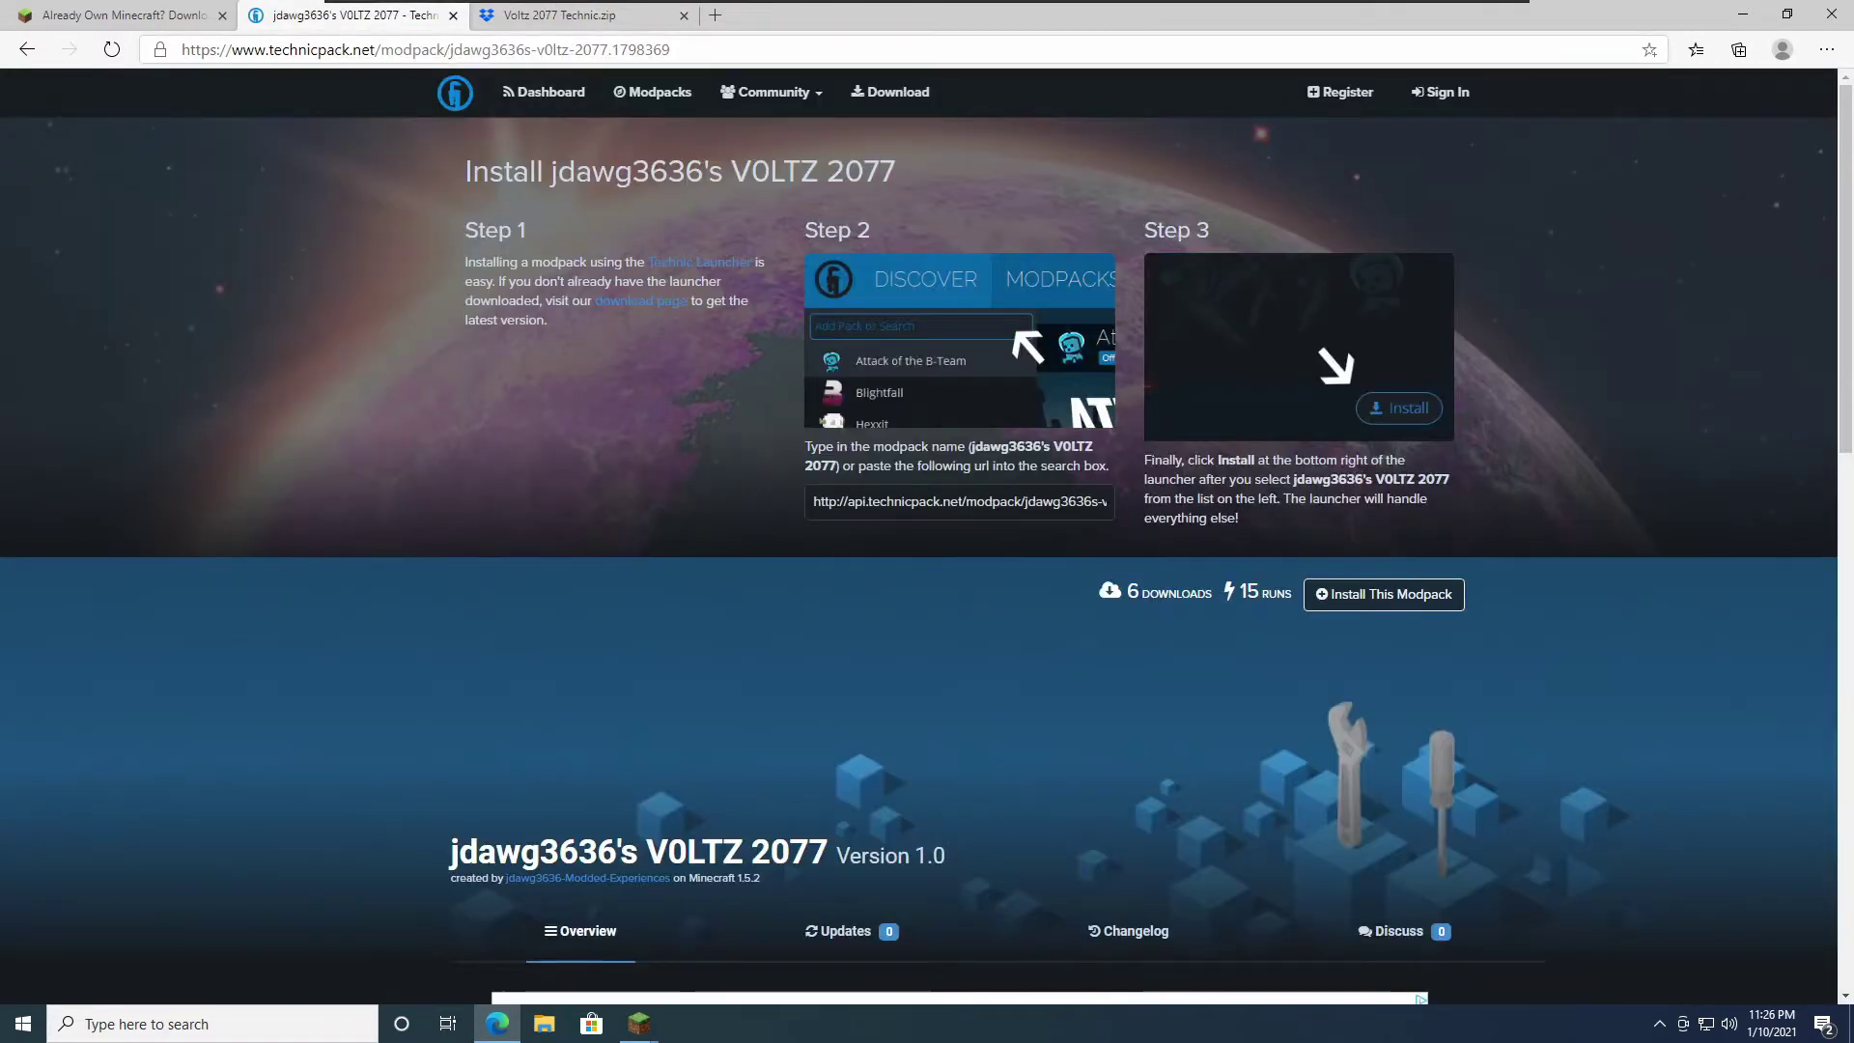
Step: Download Voltz 2077 Technic.zip from its Dropbox page as a direct download and open the archive
click(578, 24)
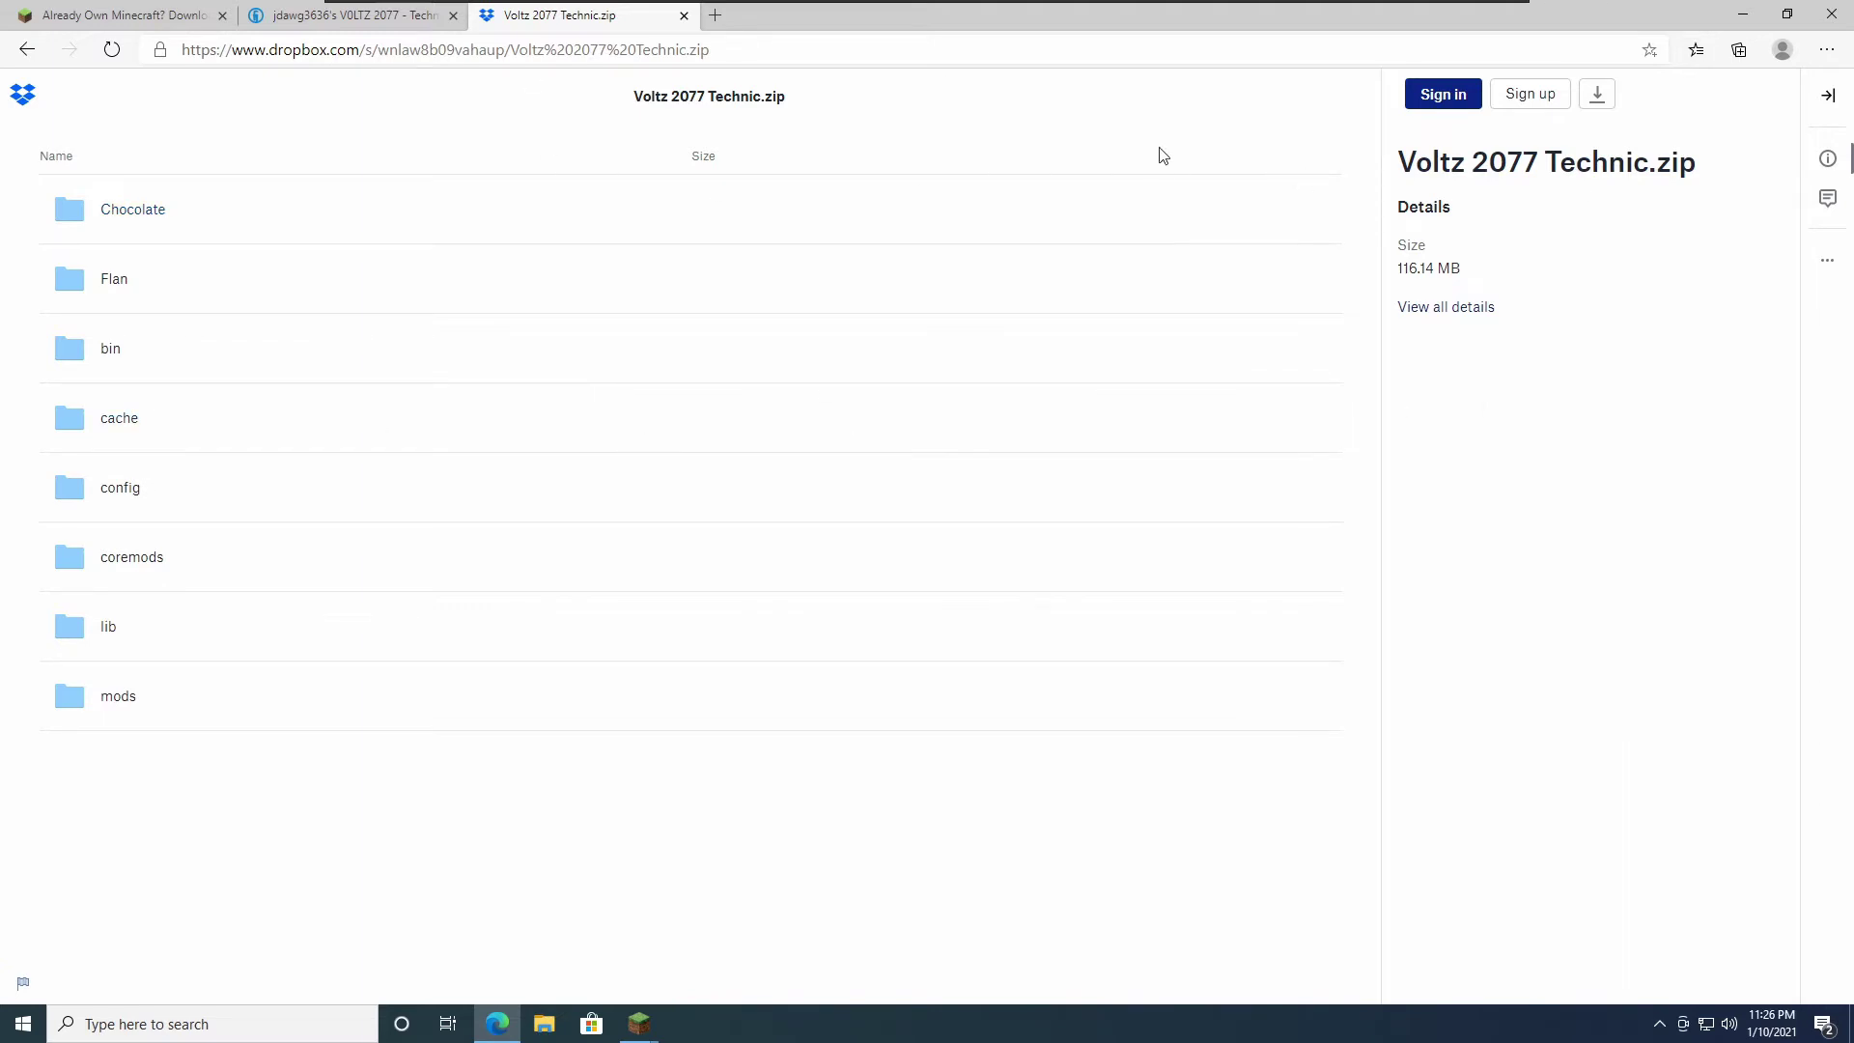
click(1596, 95)
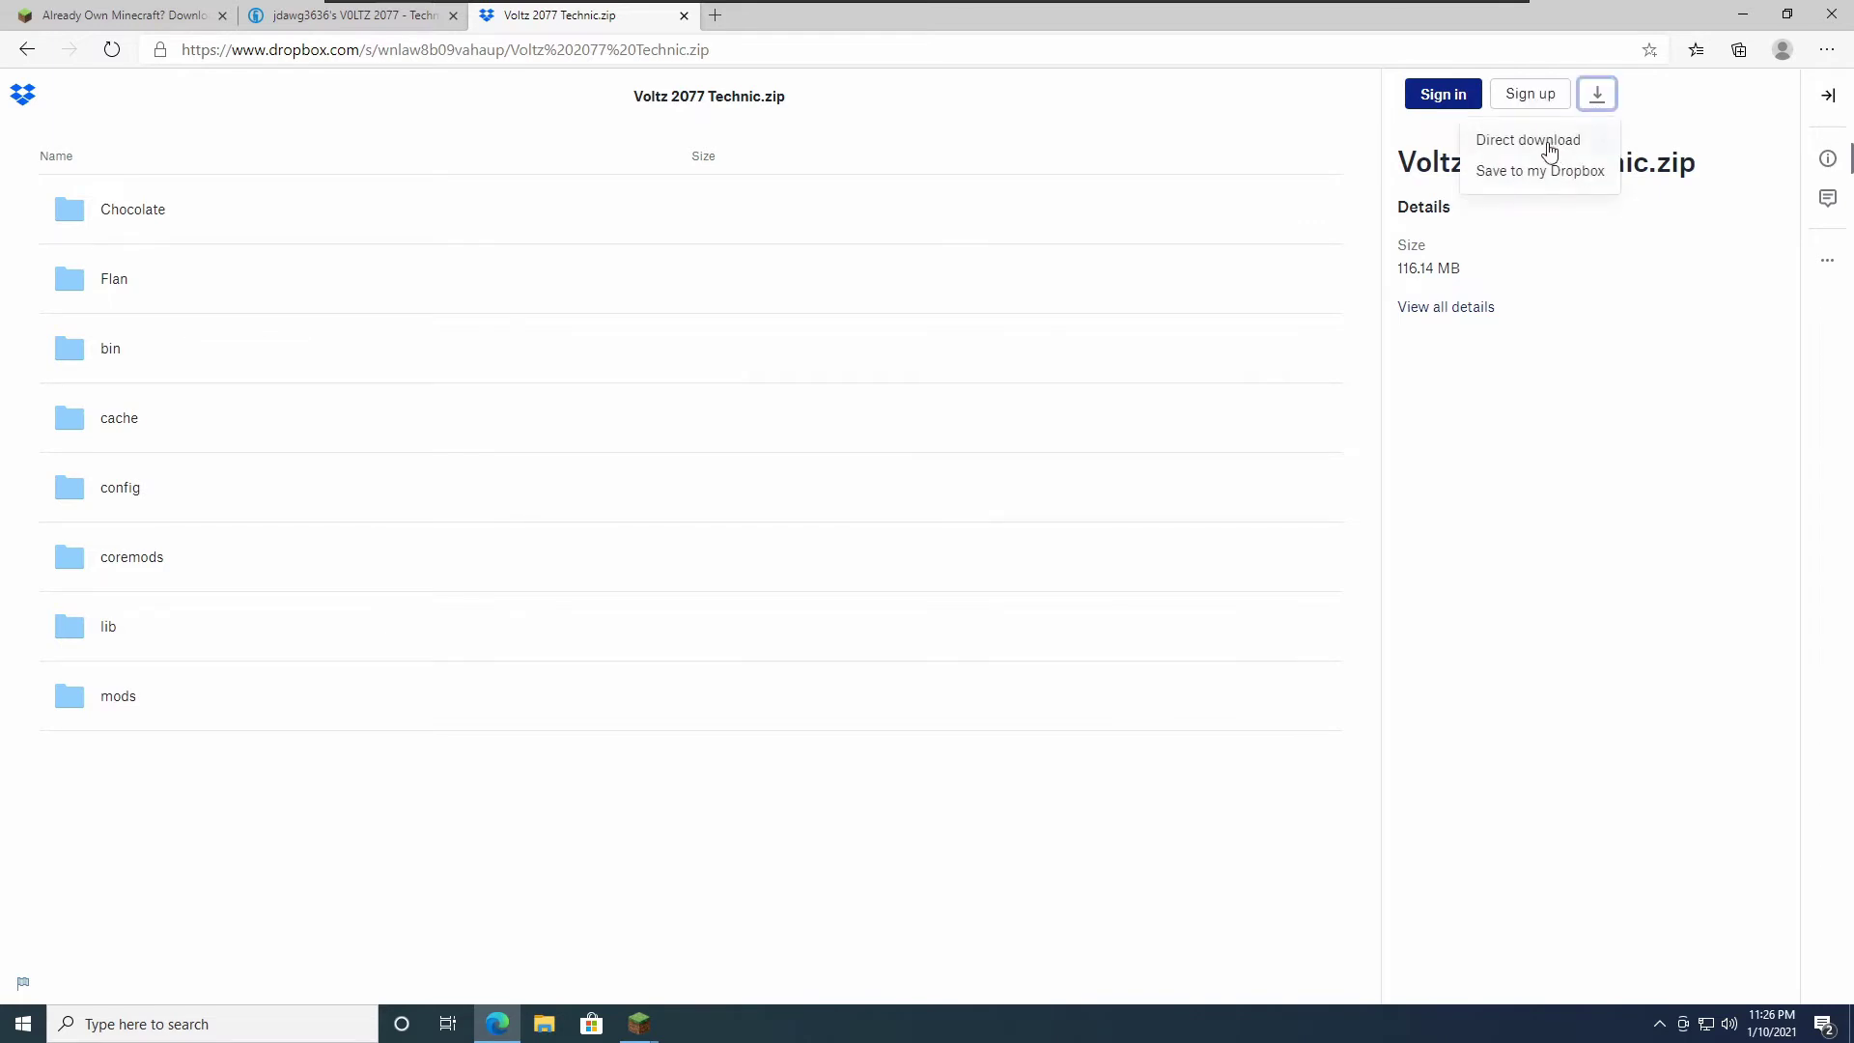
click(1550, 145)
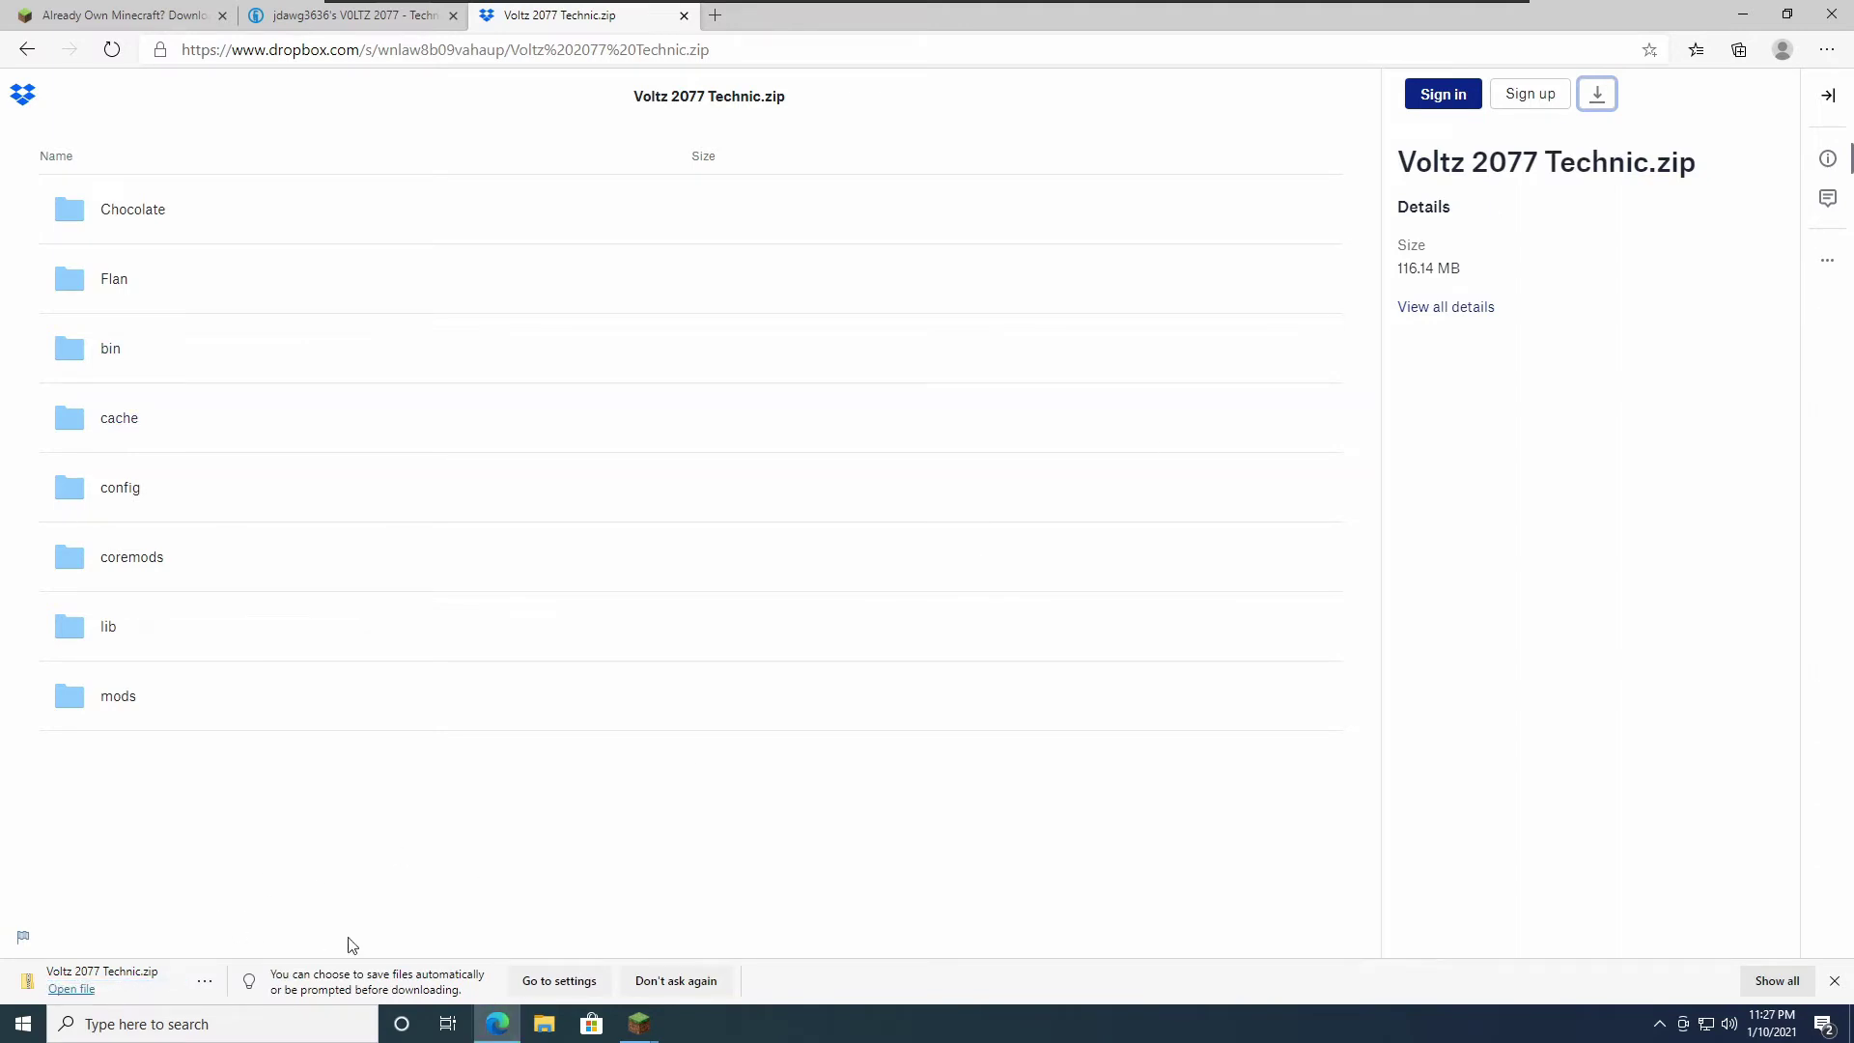
click(72, 988)
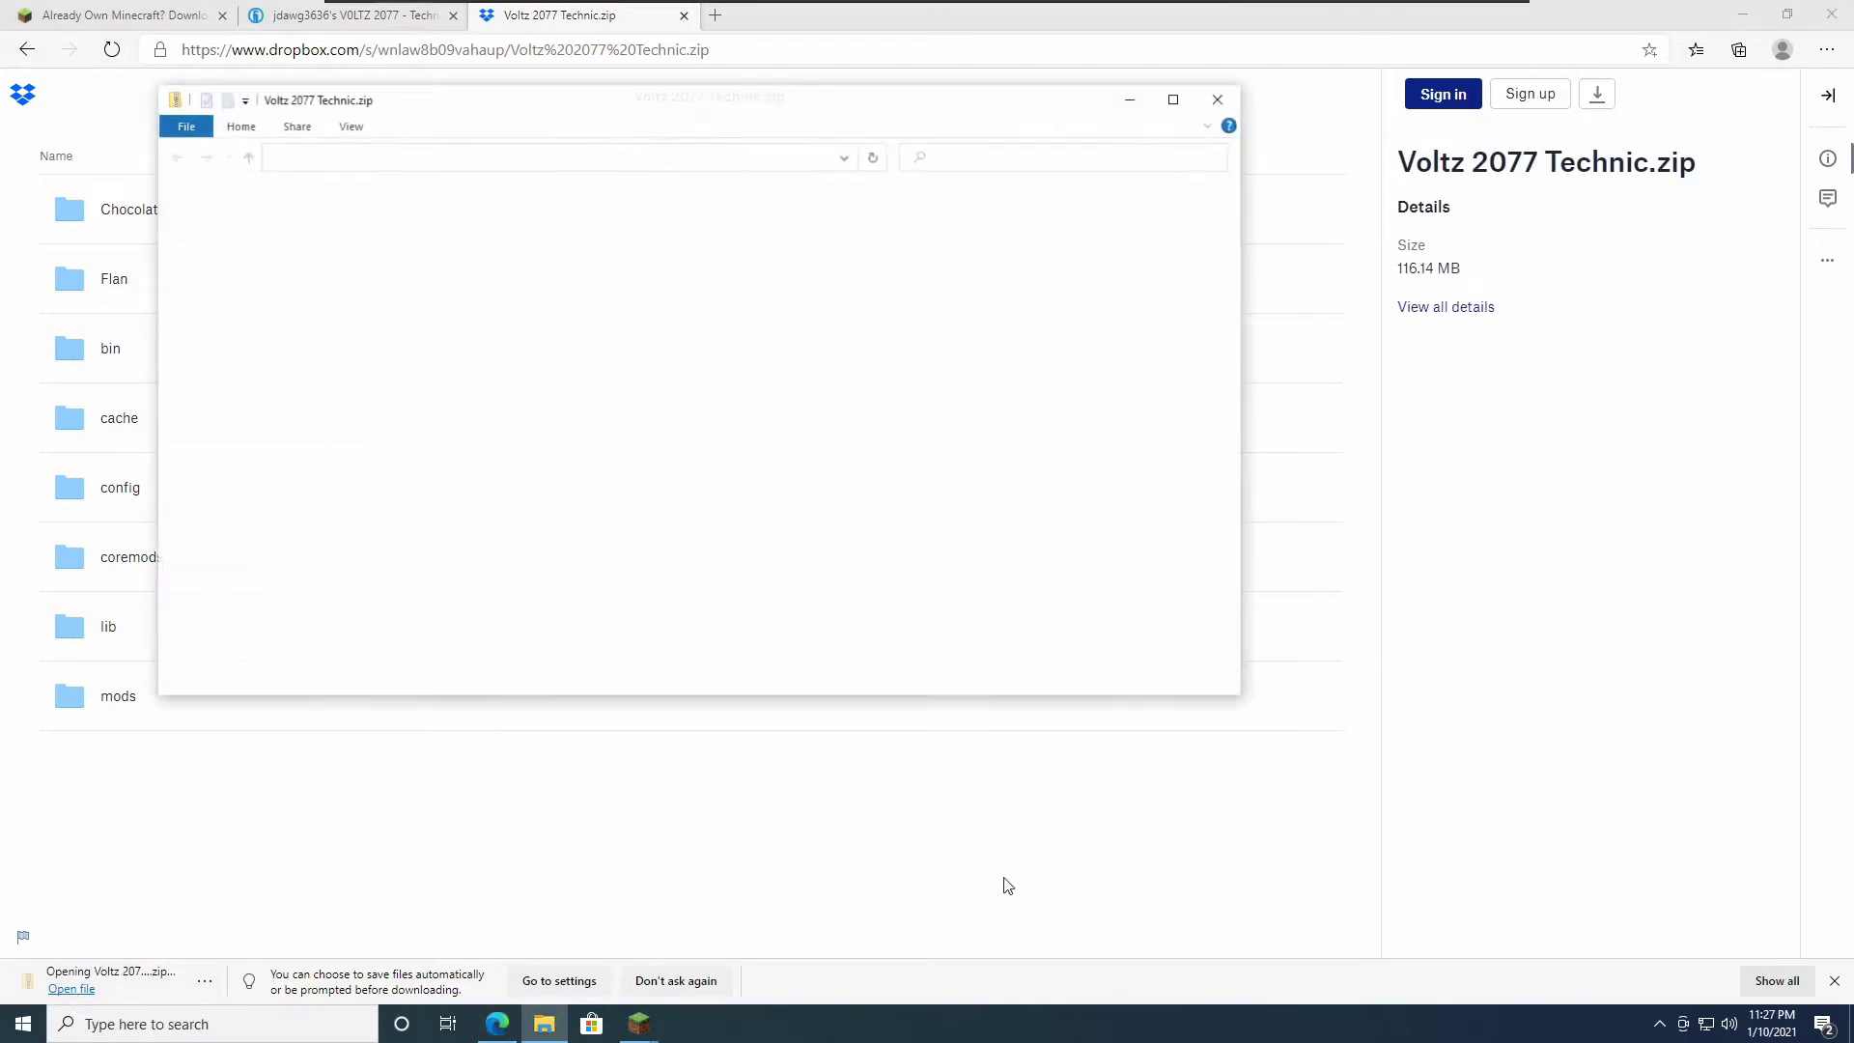
drag(606, 109, 836, 218)
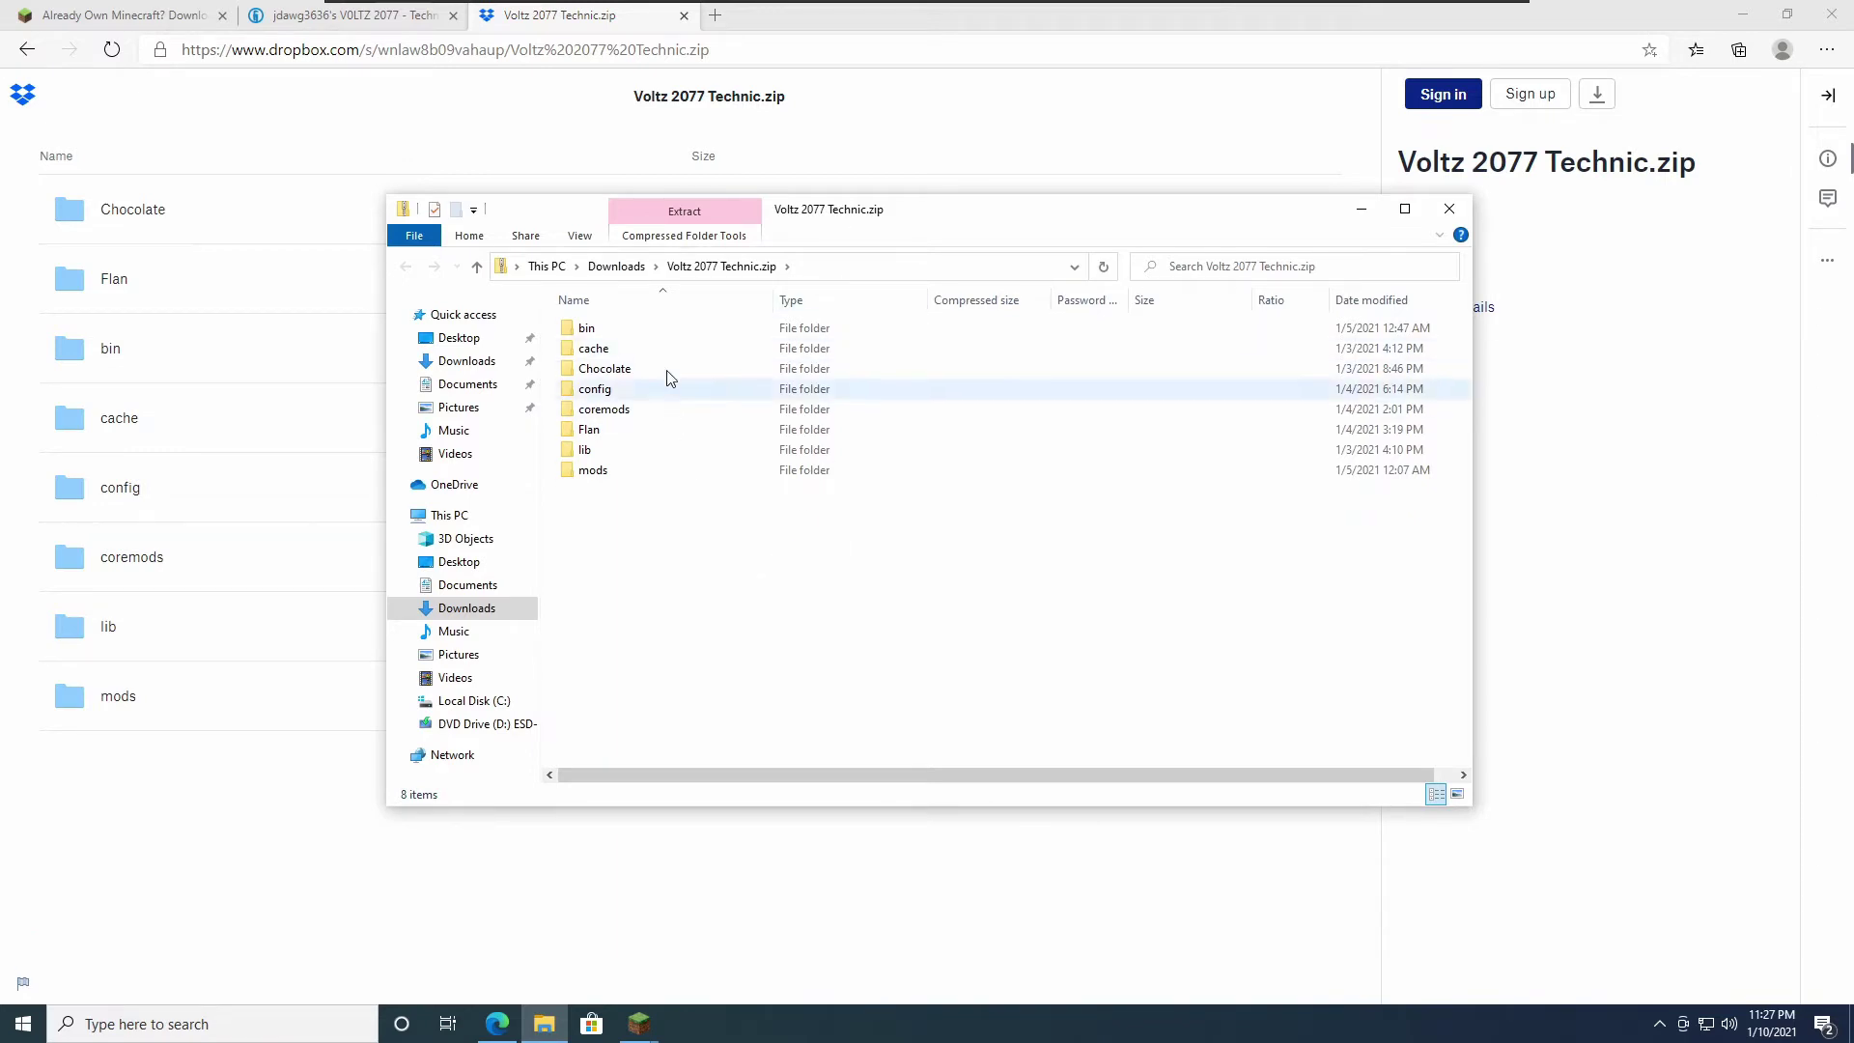
drag(575, 212, 539, 200)
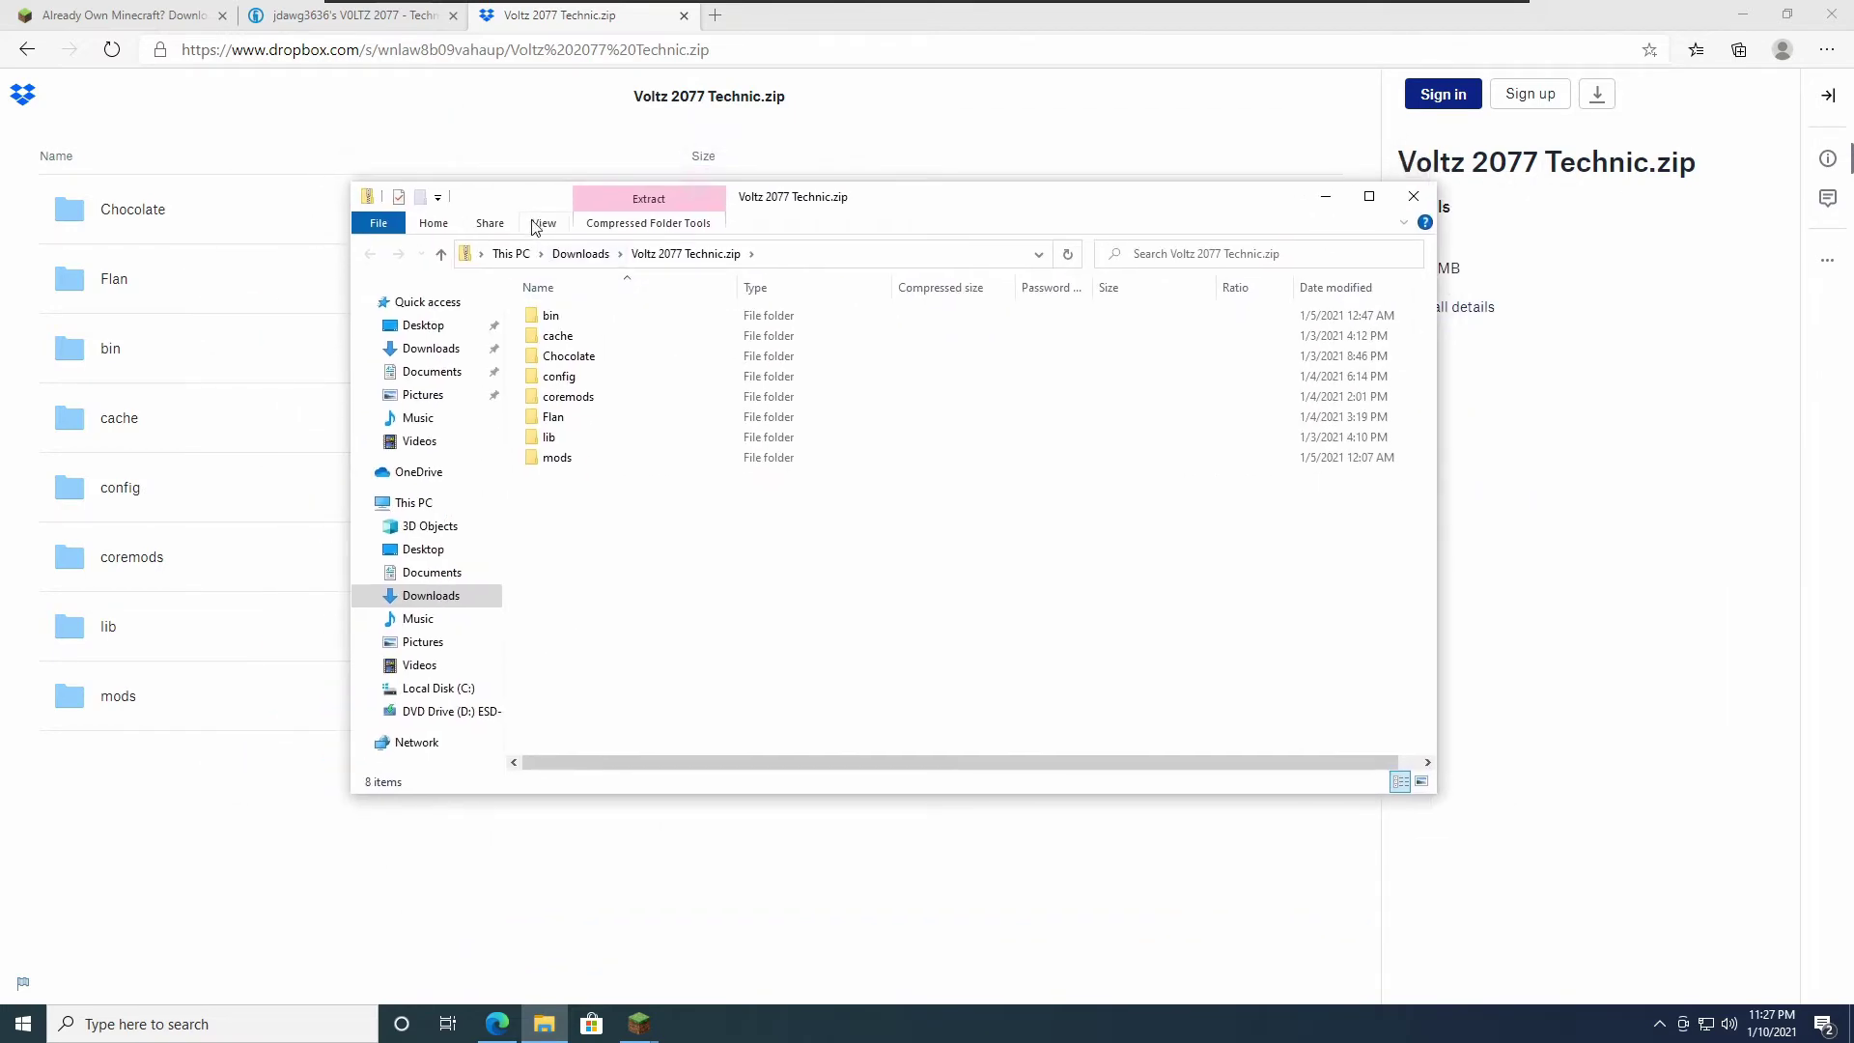
Step: Toggle the display of file name extensions off and on again in the archive's File Explorer window
click(536, 223)
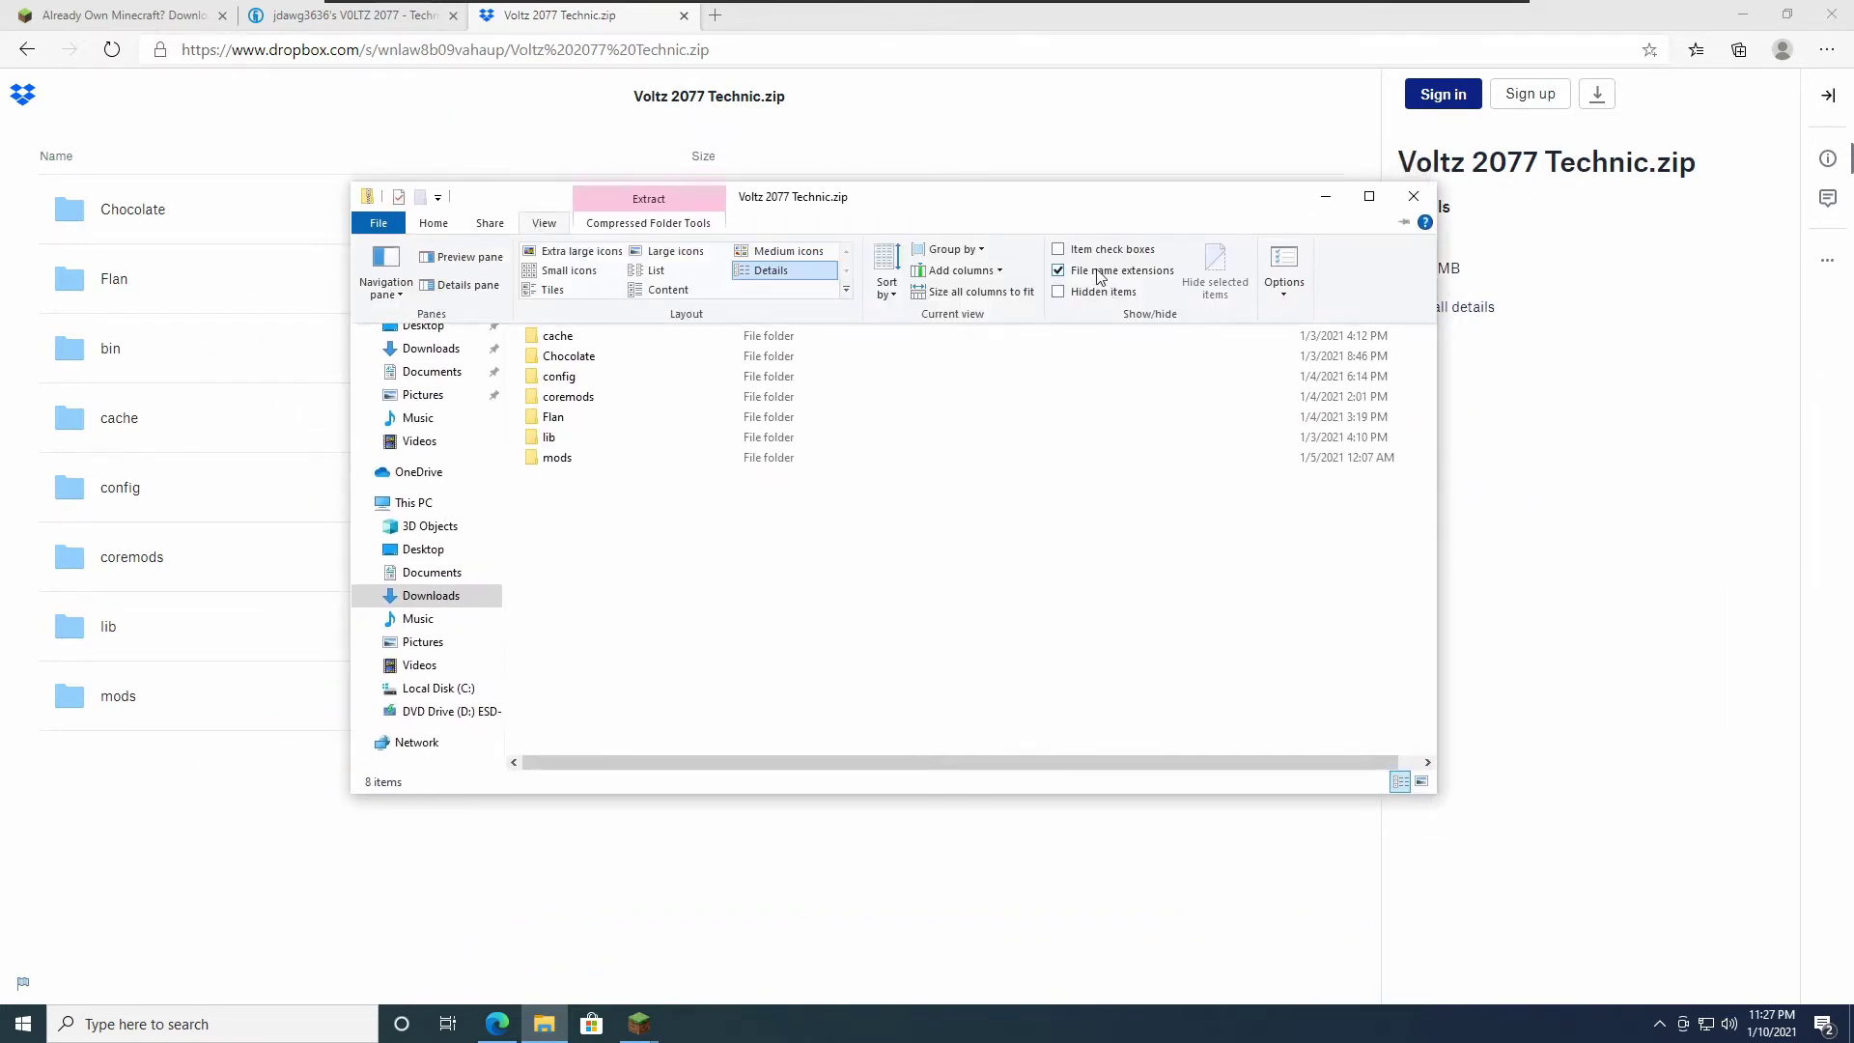
click(1098, 275)
click(547, 224)
click(1063, 279)
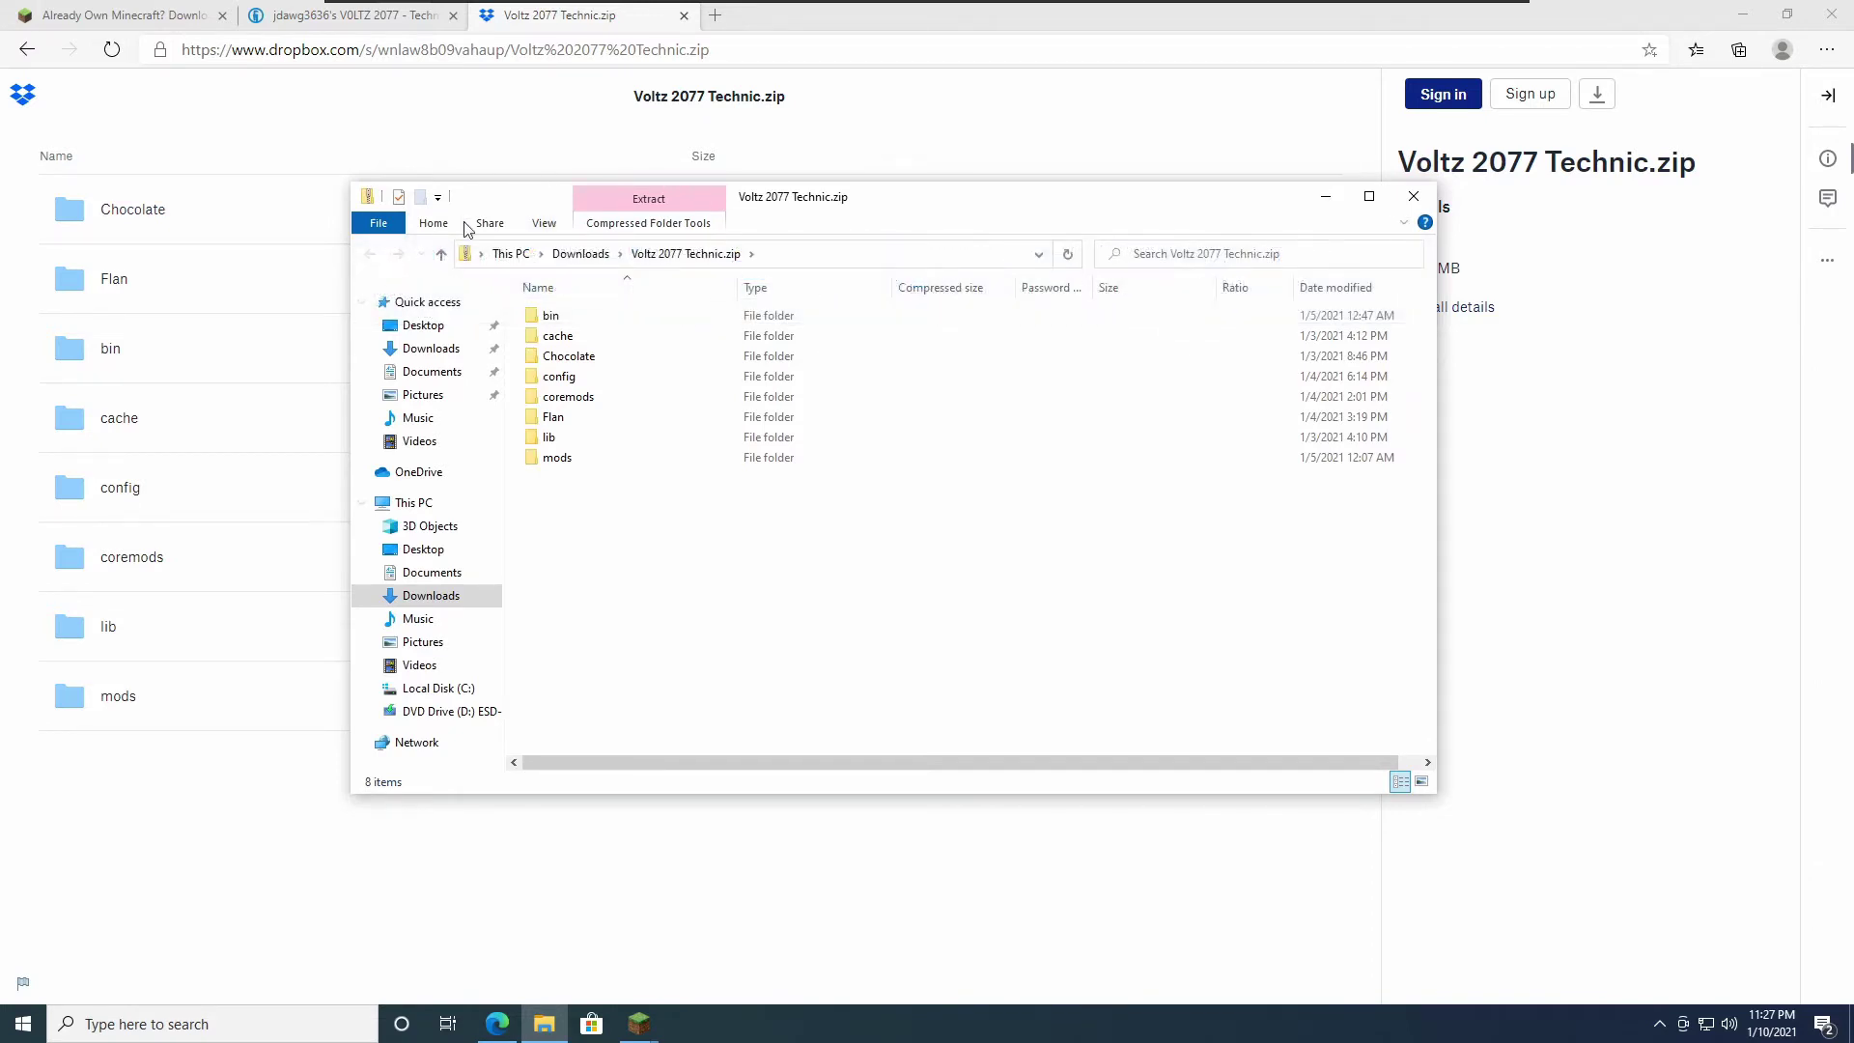
click(545, 224)
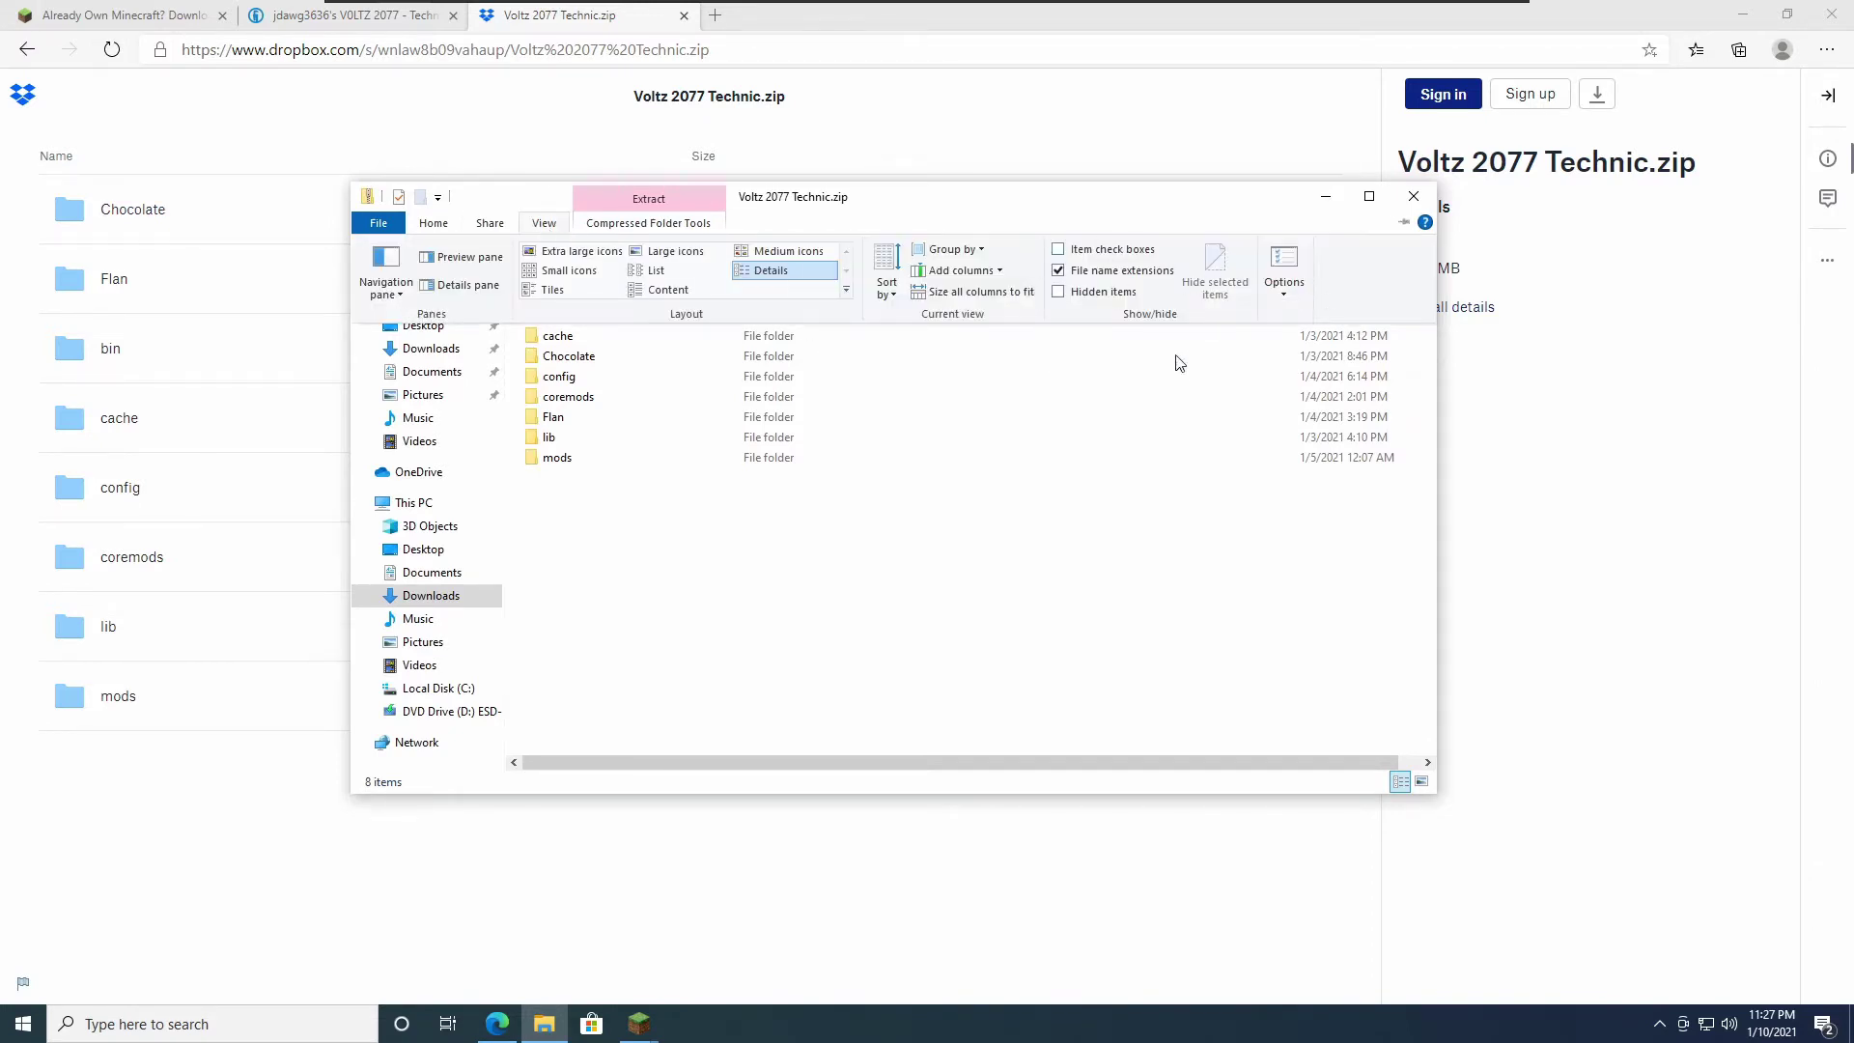
click(903, 543)
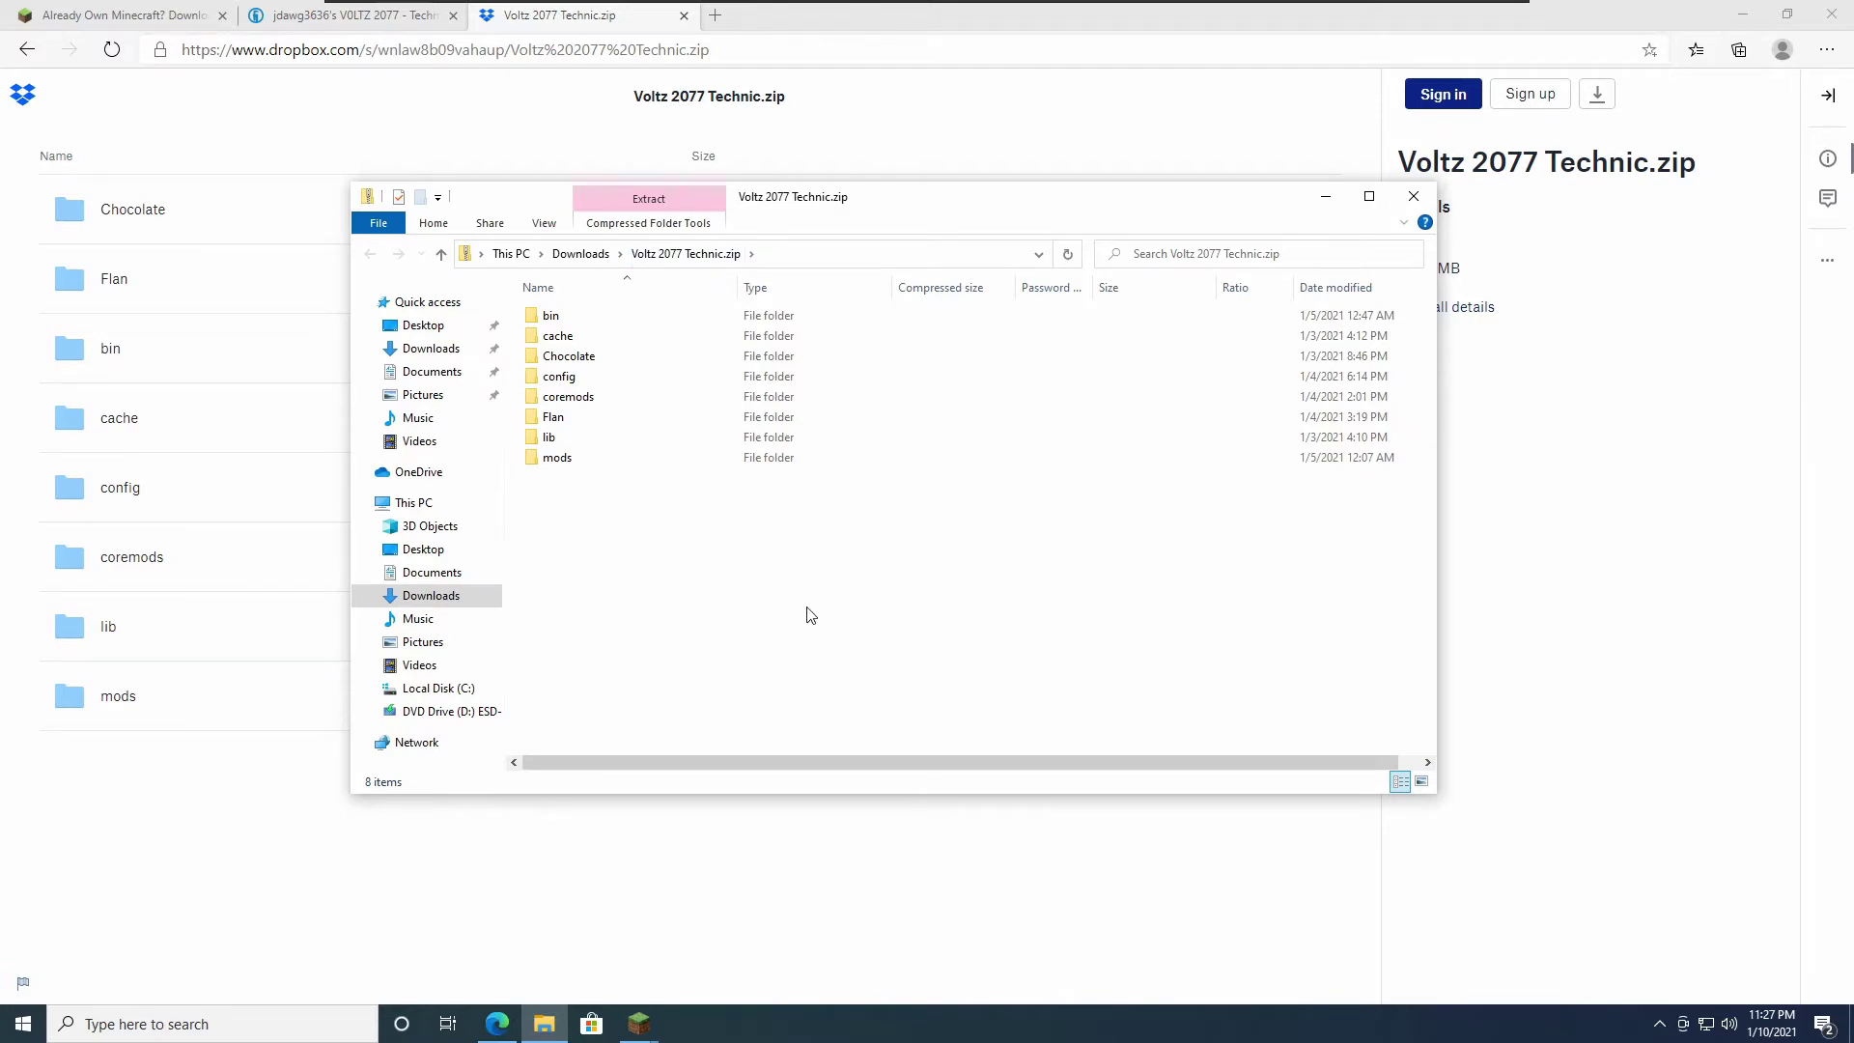
Step: Arrange the archive window side by side with a new File Explorer window and open the Documents folder in the new one
drag(826, 207, 1850, 290)
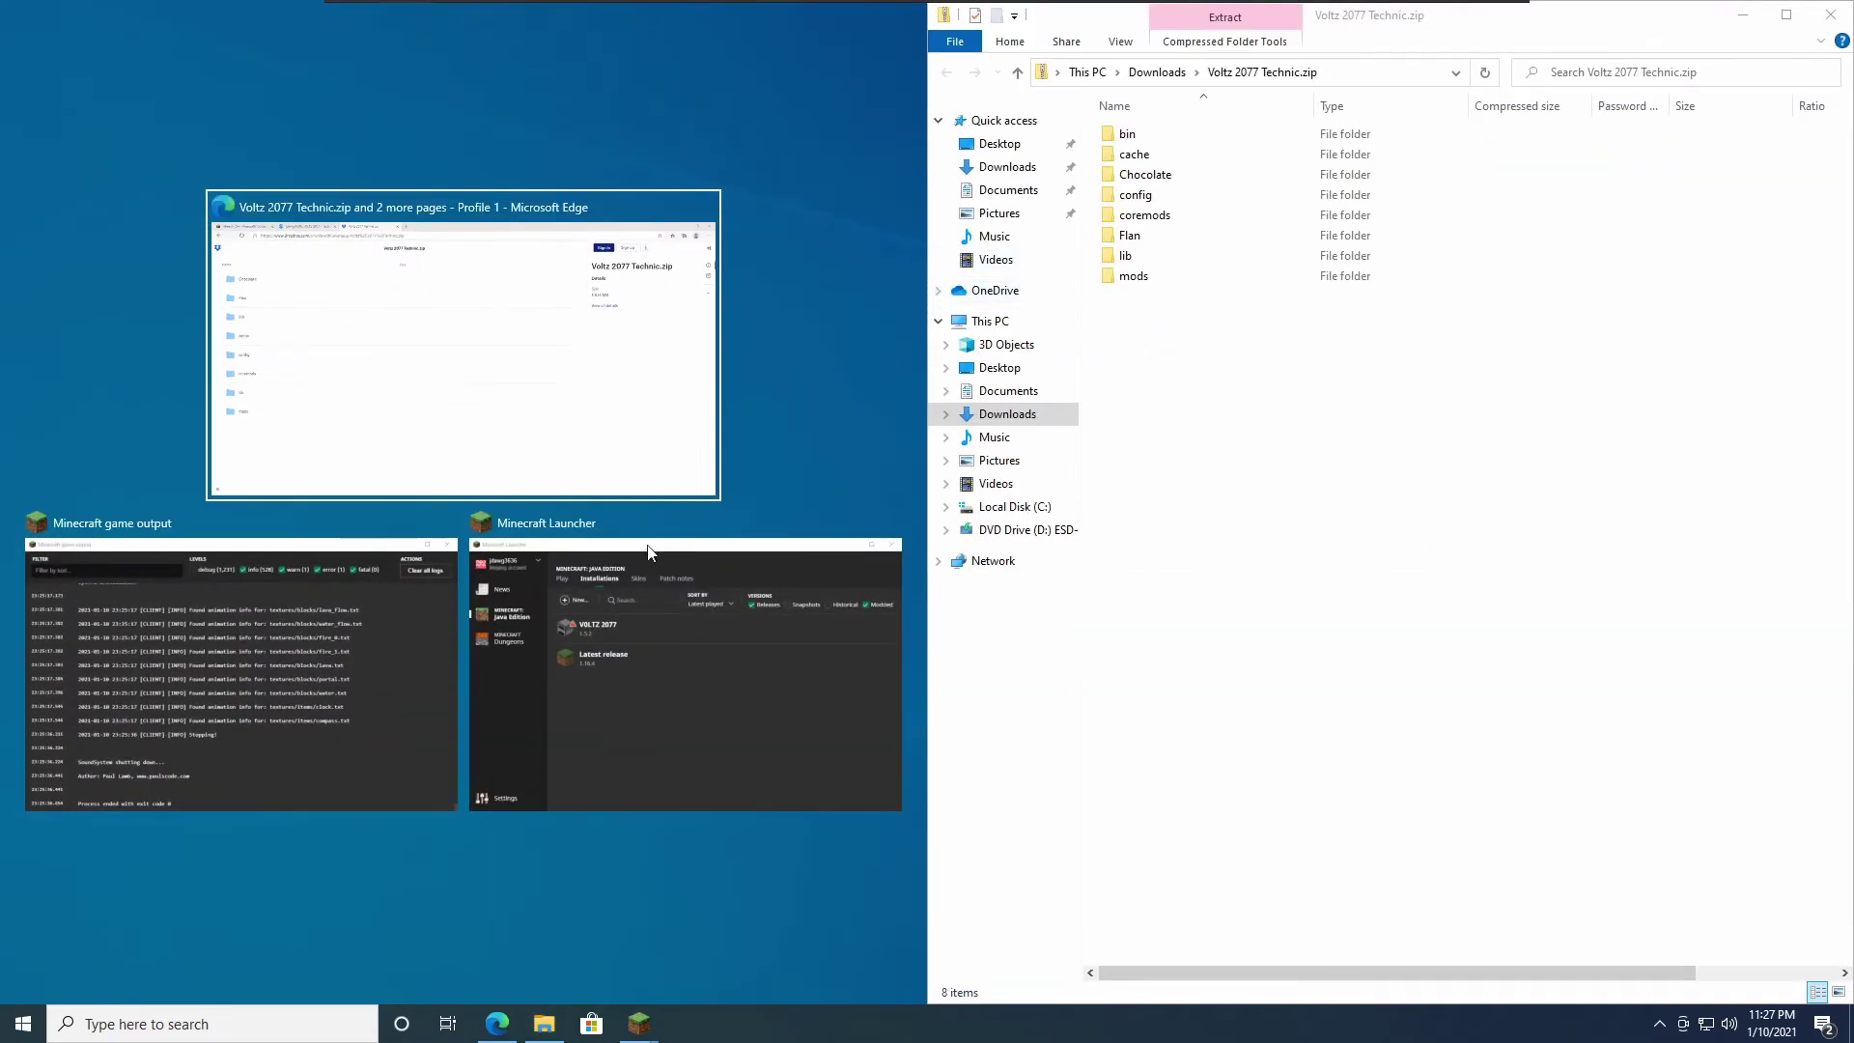
key(Return)
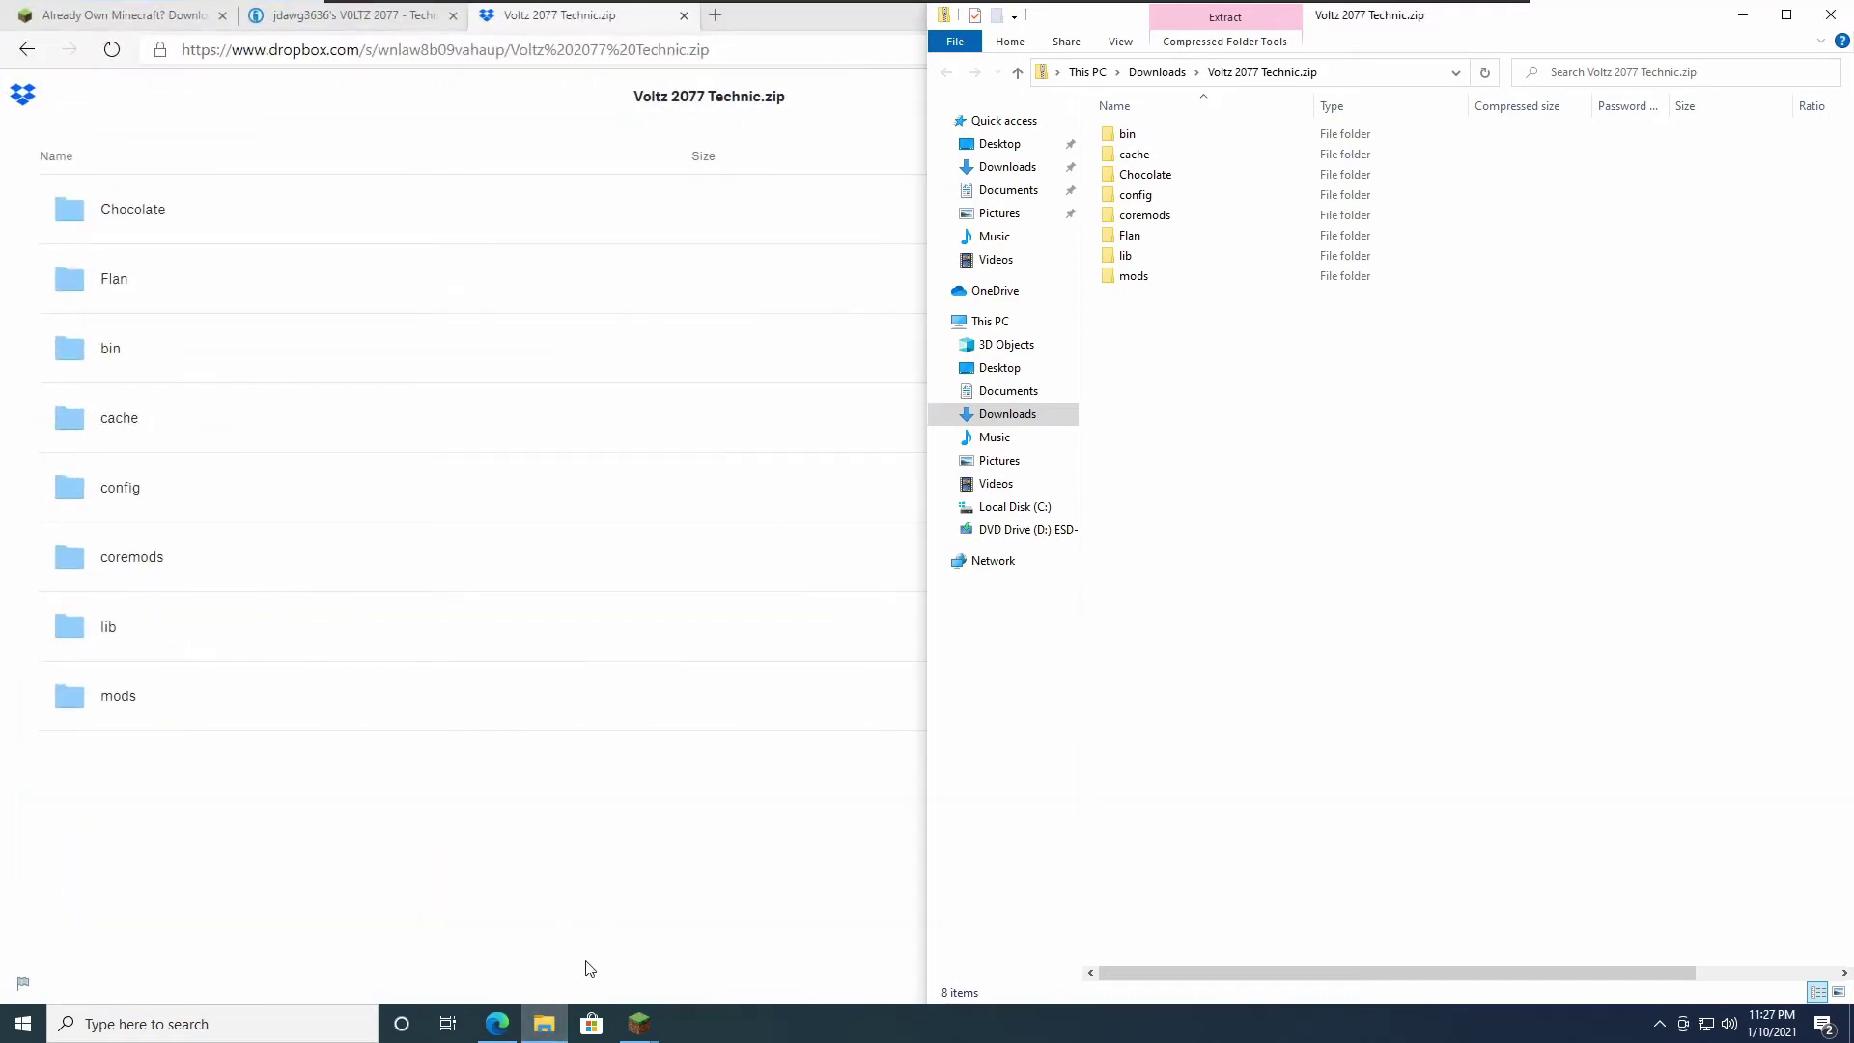
right_click(558, 1022)
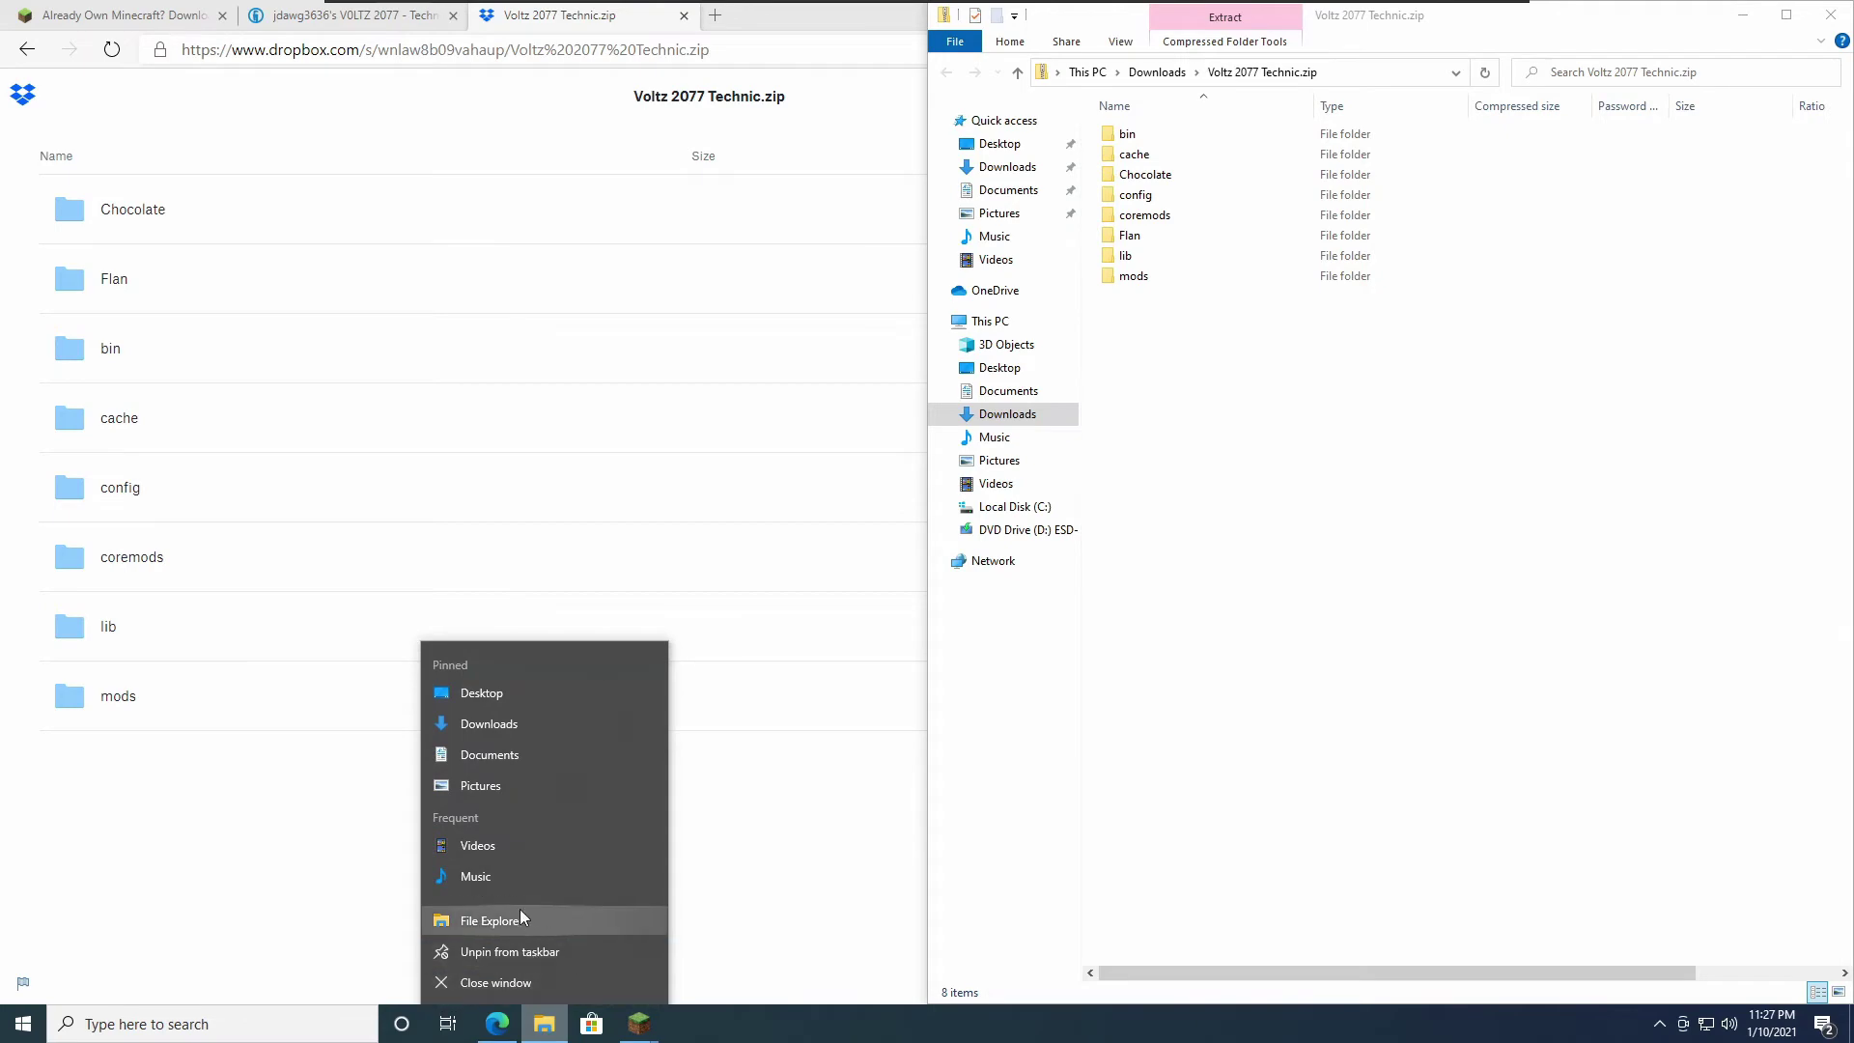
click(492, 921)
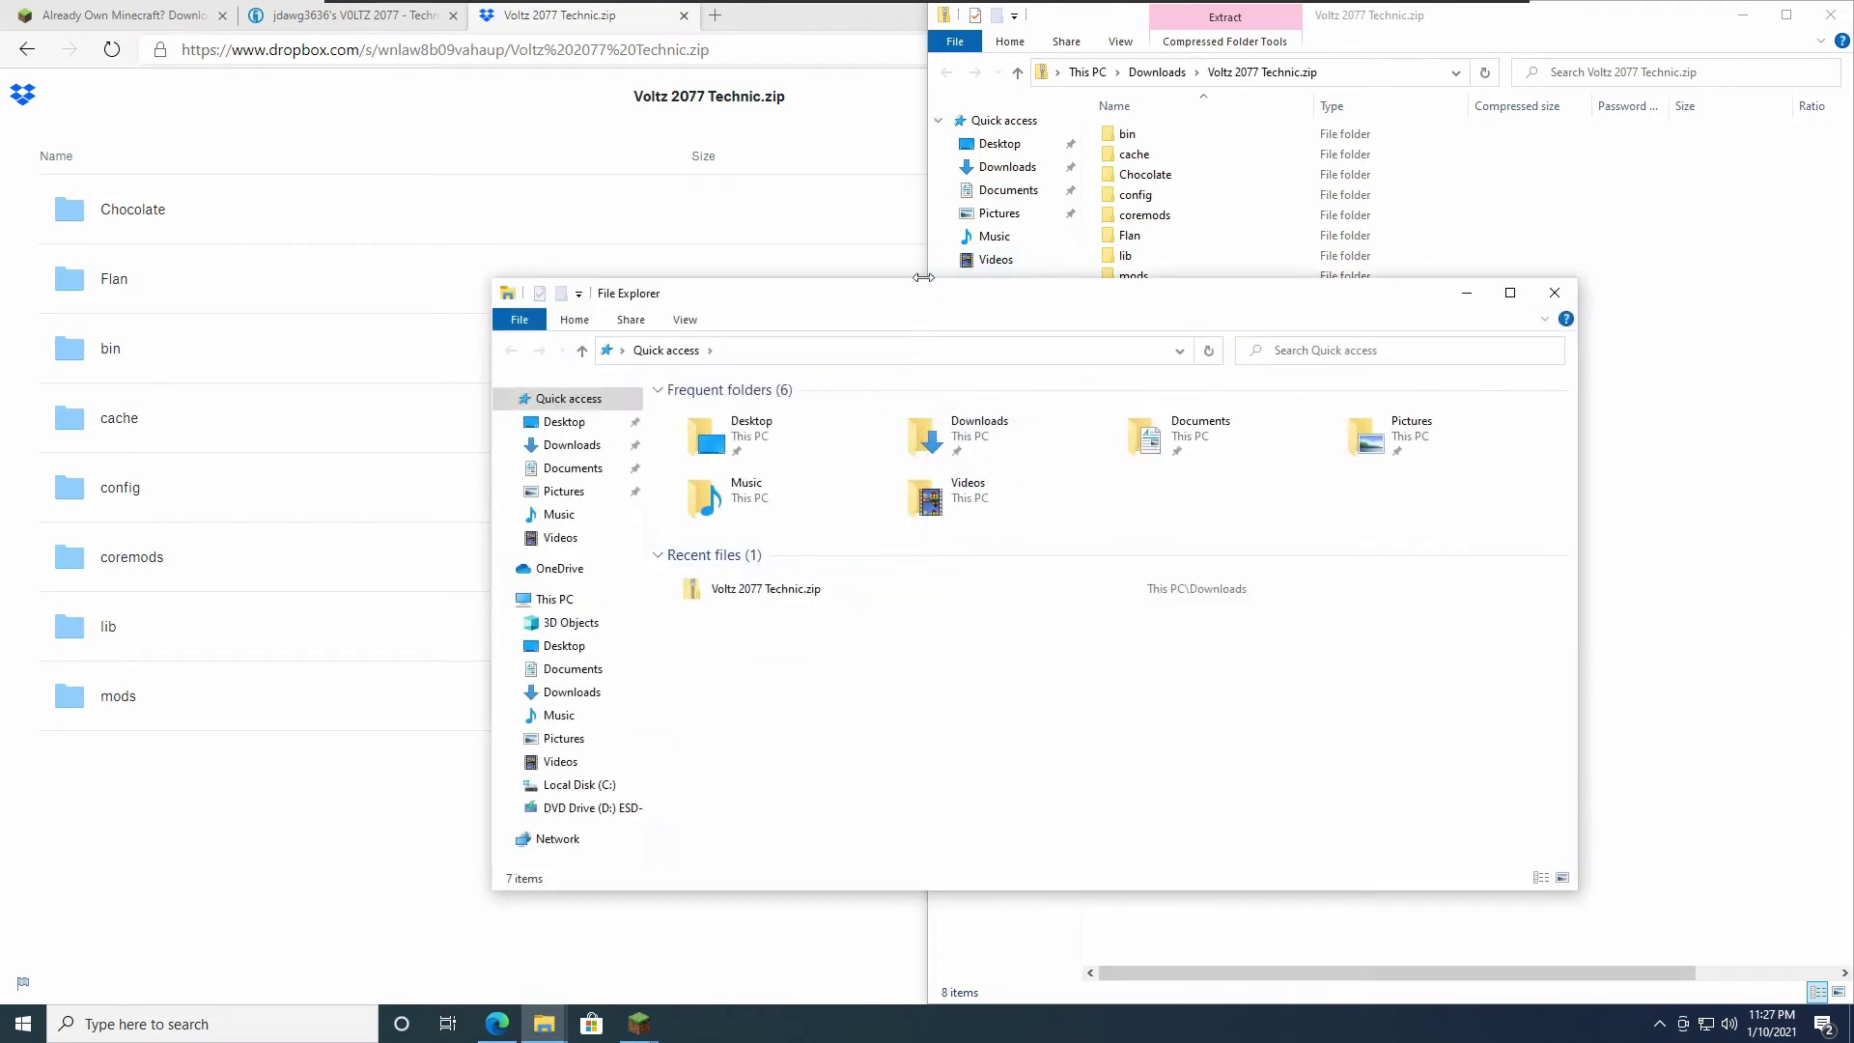
drag(634, 294, 3, 290)
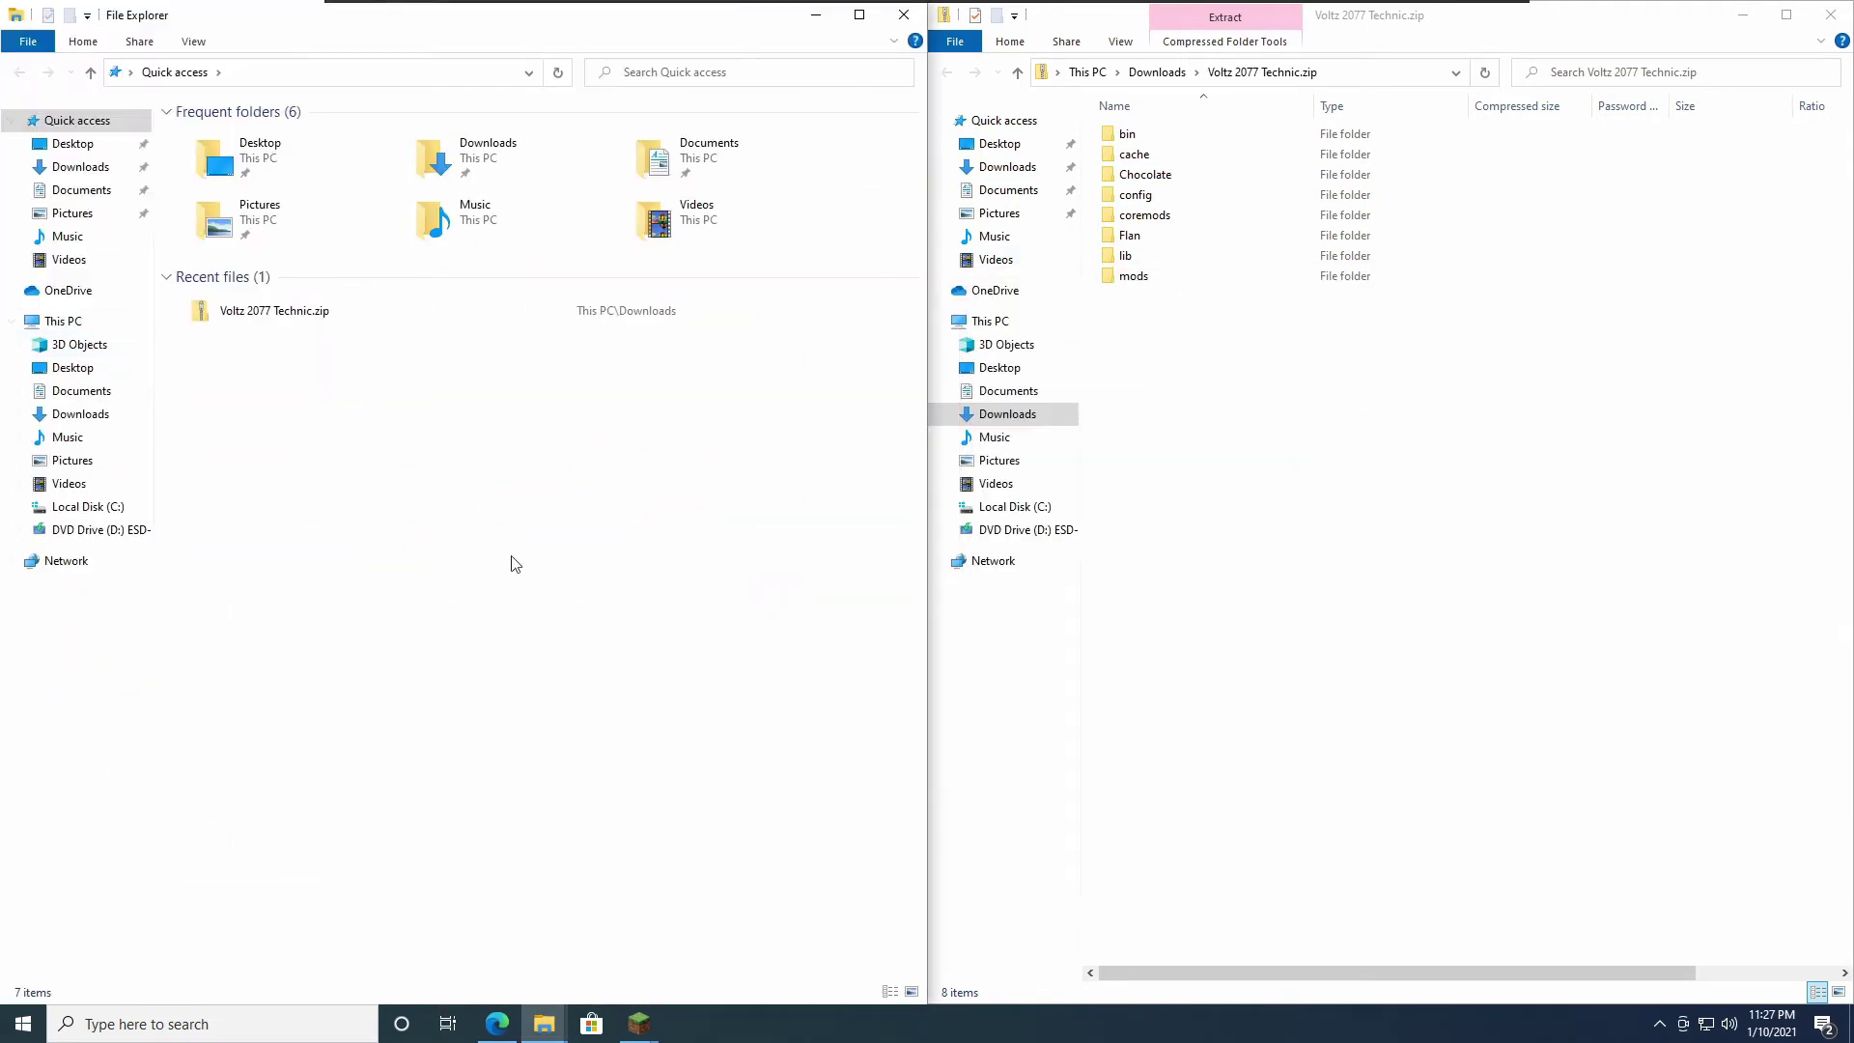
click(688, 174)
double_click(688, 174)
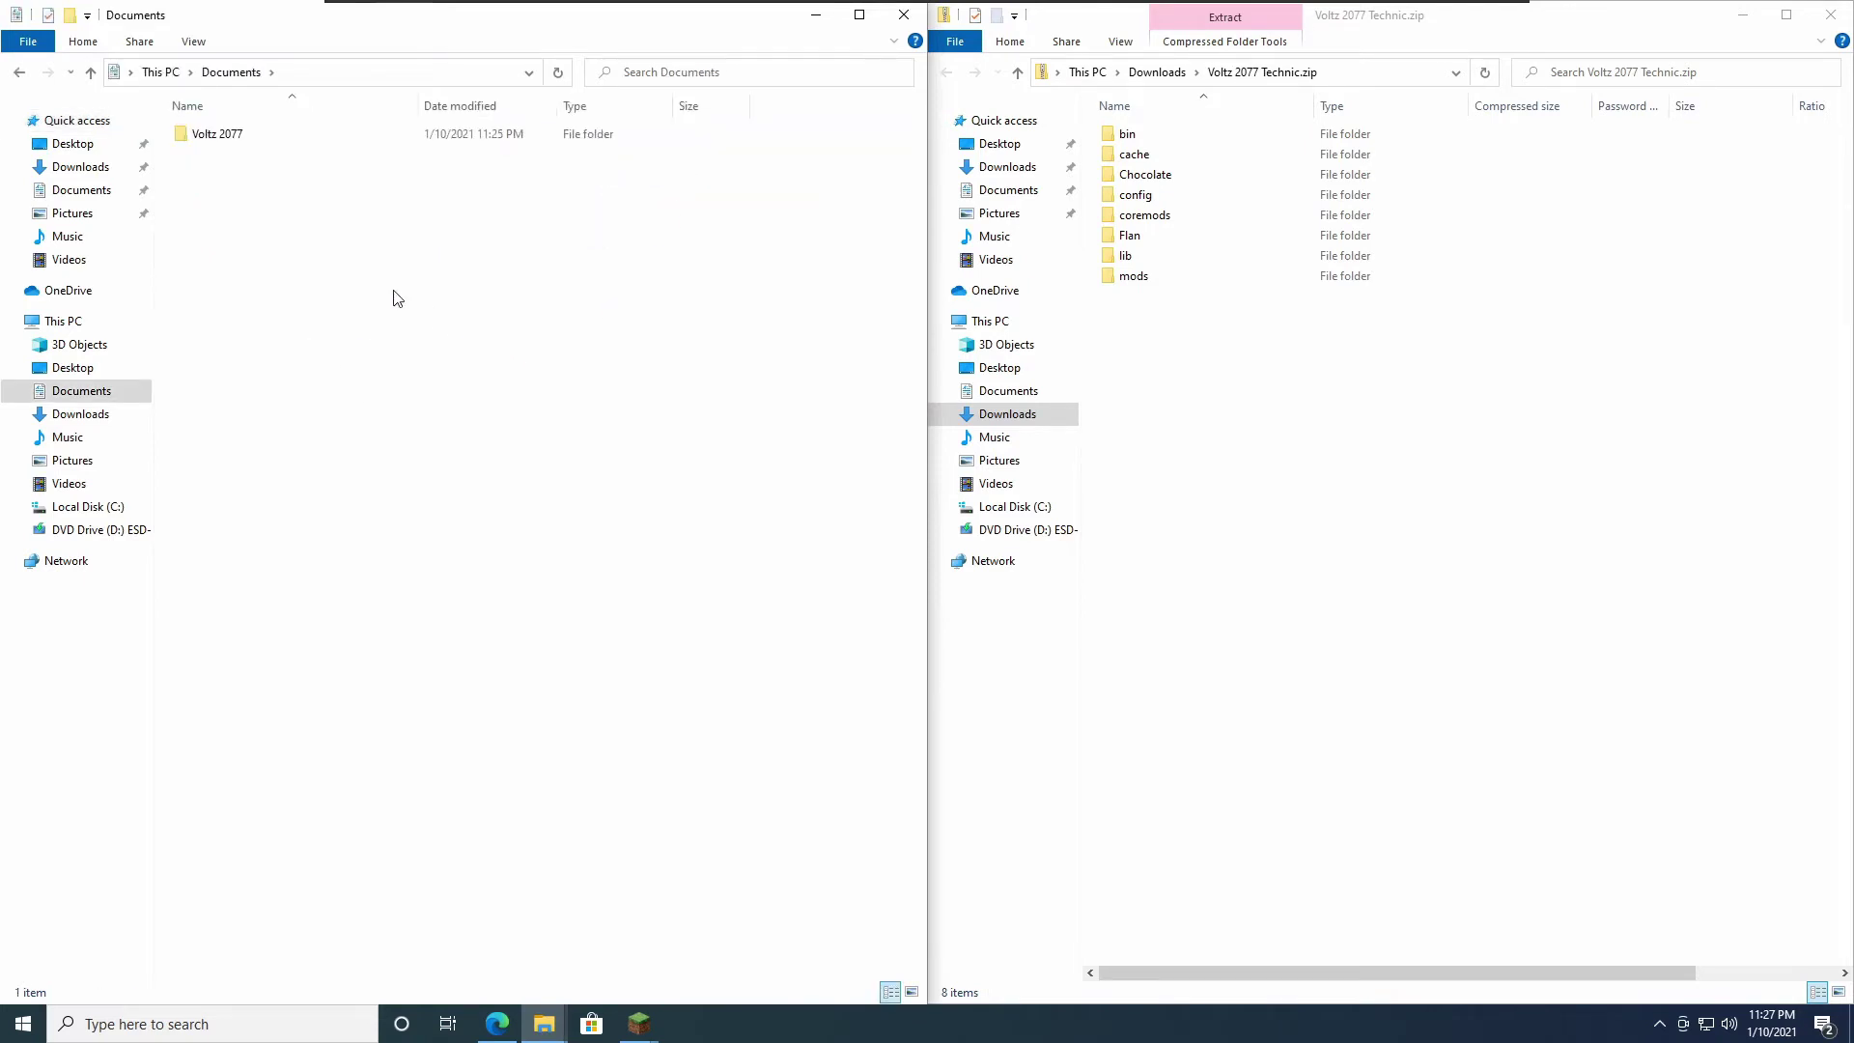
Step: Switch to Minecraft Launcher and check the game directory path in the V0LTZ 2077 installation's settings
click(639, 1024)
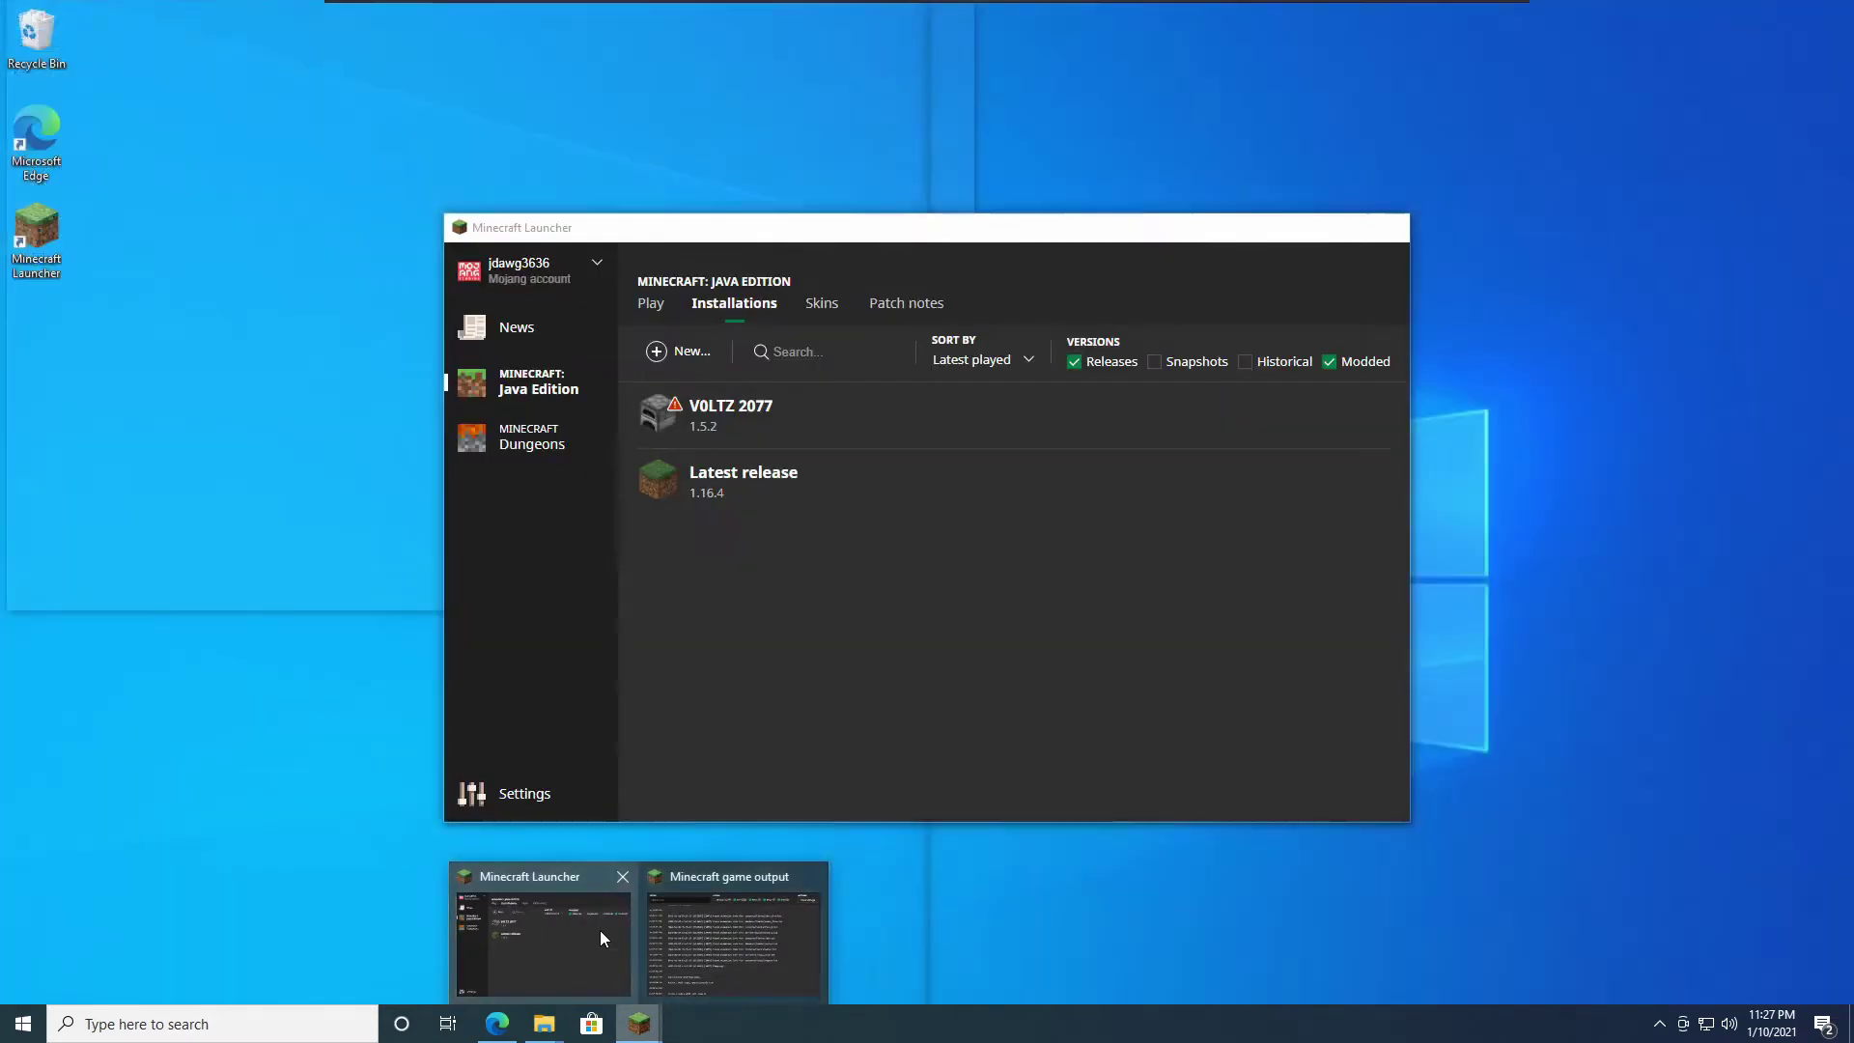
click(600, 930)
mouse_move(1316, 427)
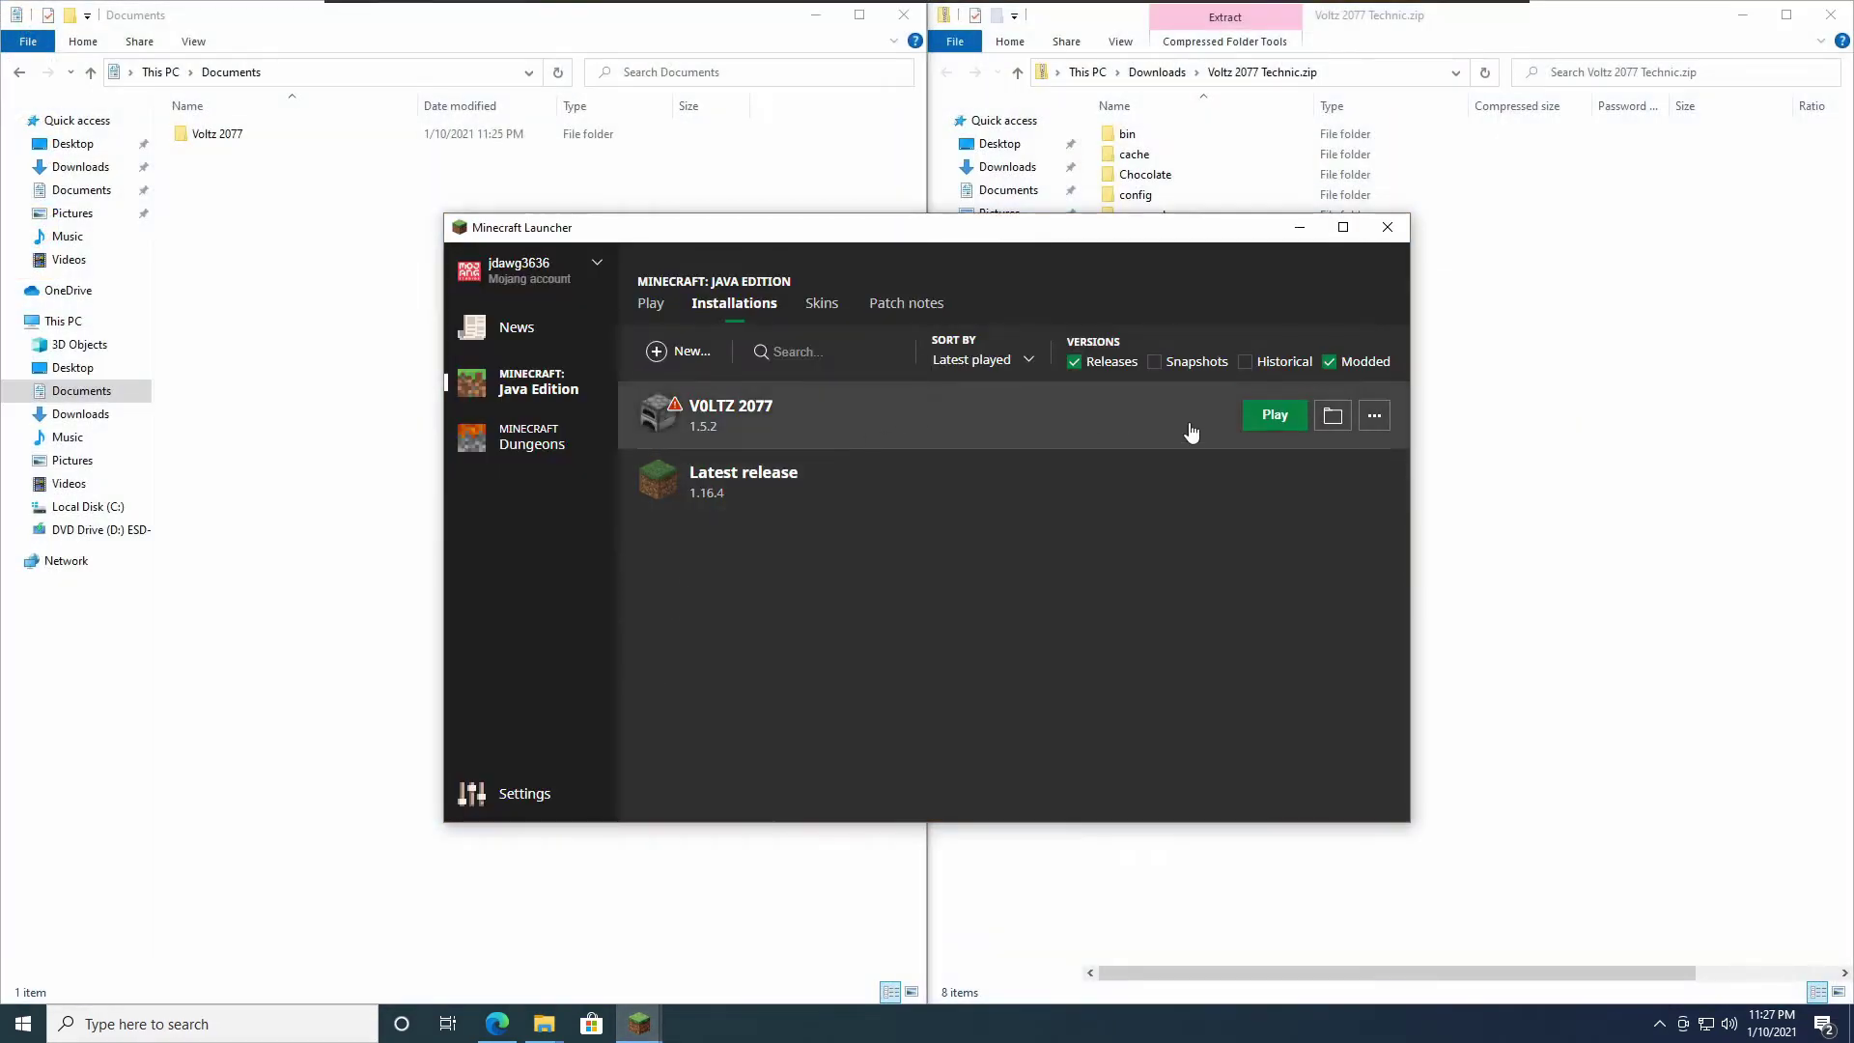
click(1374, 415)
click(1357, 461)
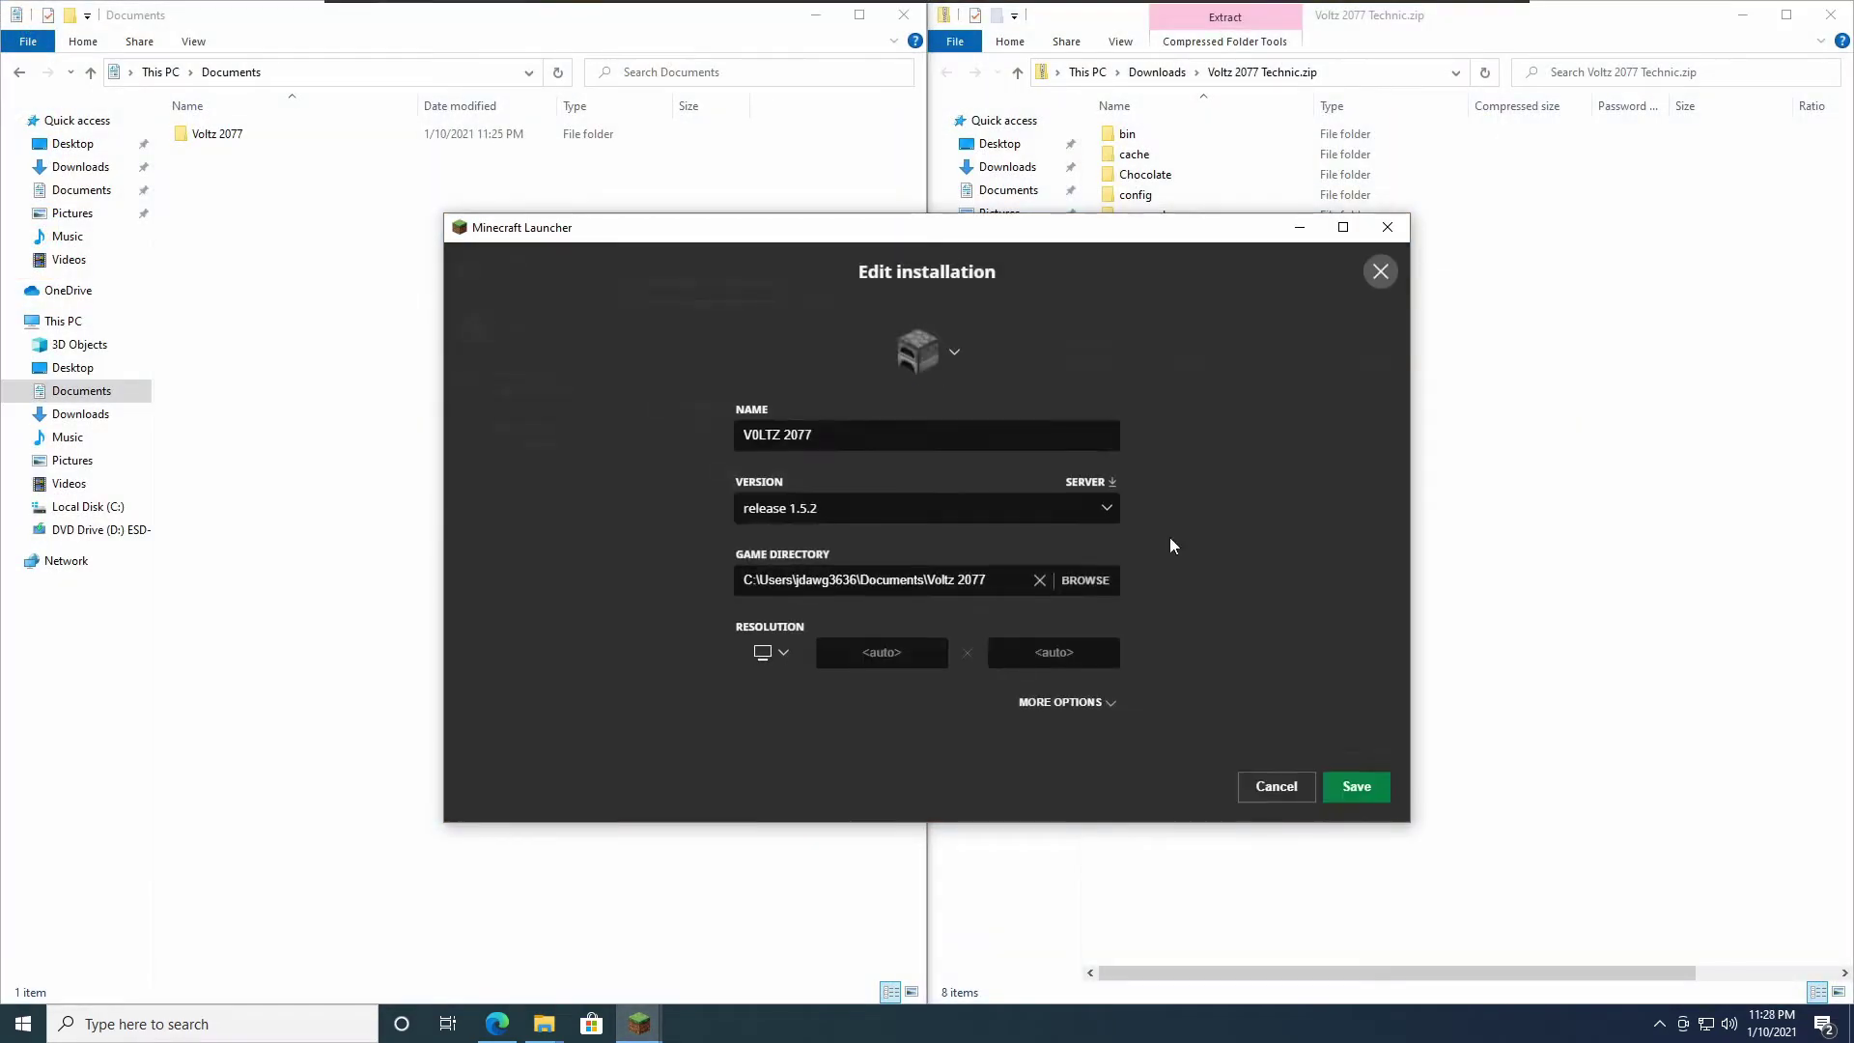
drag(768, 580, 959, 580)
Step: Open the Voltz 2077 game directory in Documents, with the archive contents in view beside it
click(305, 340)
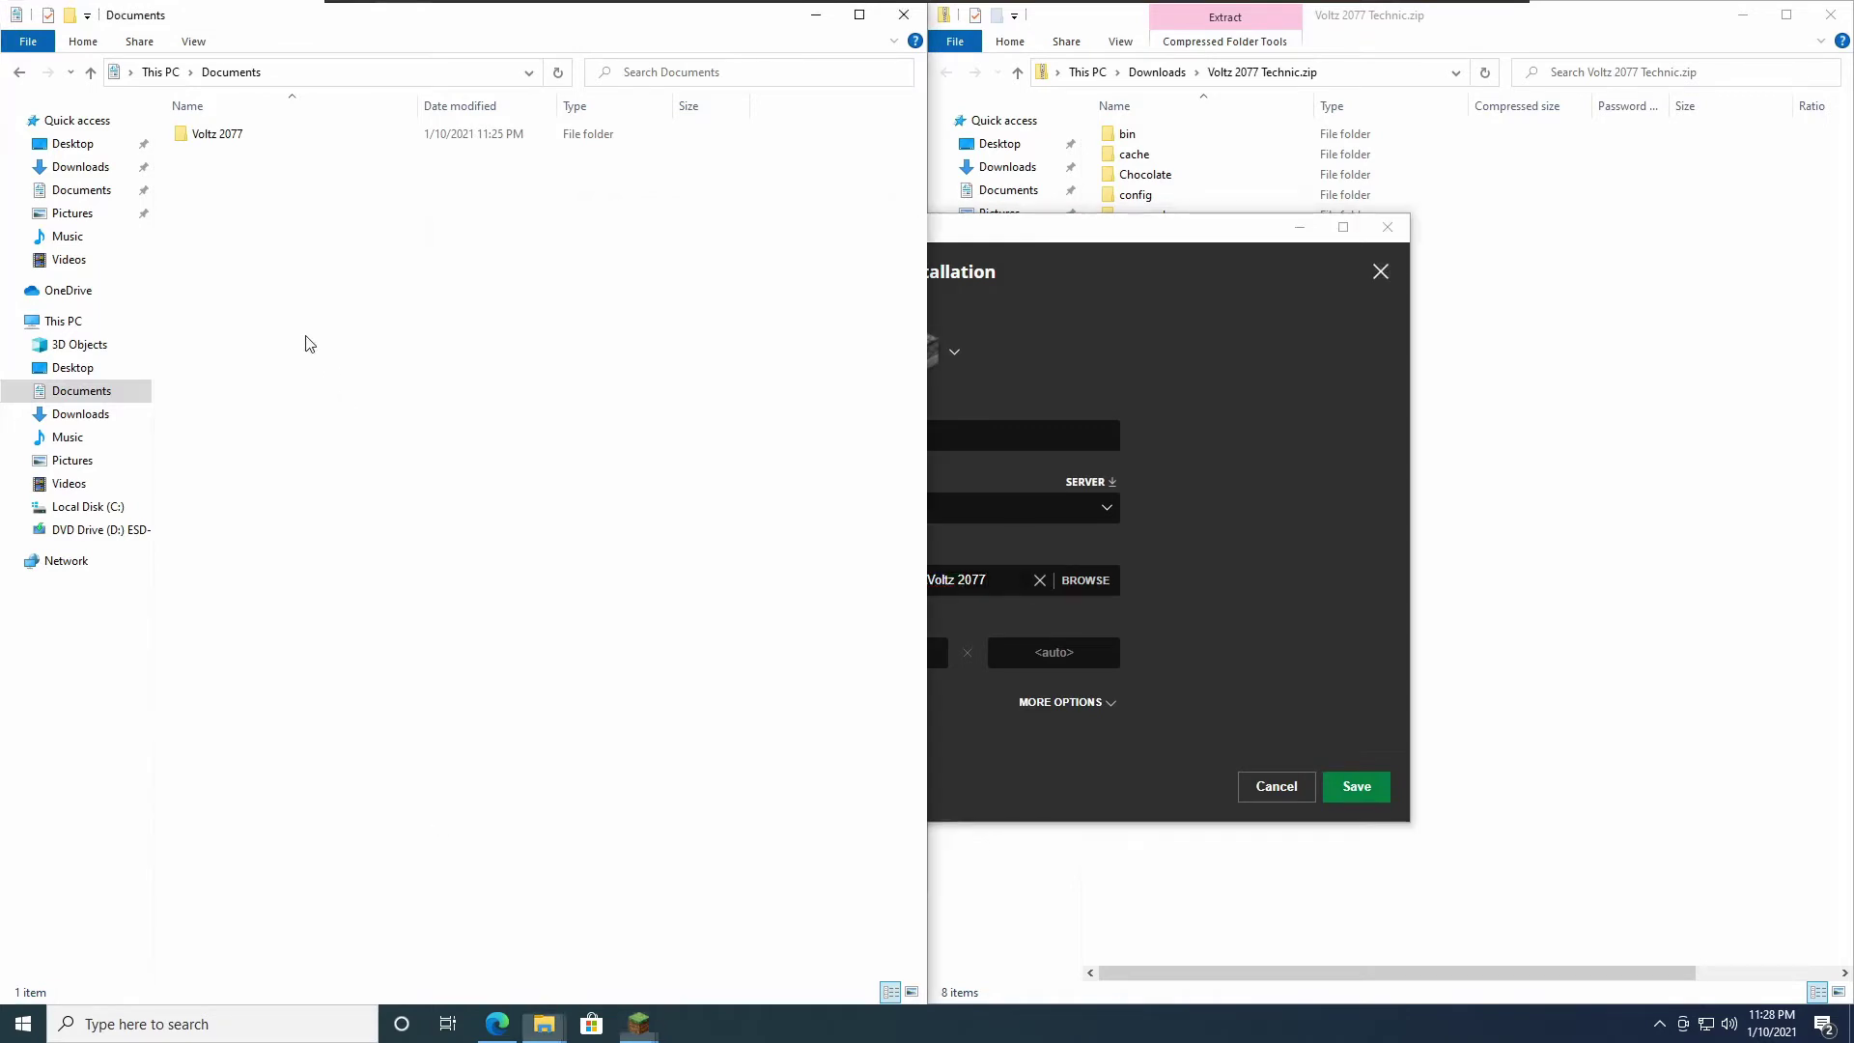
double_click(236, 141)
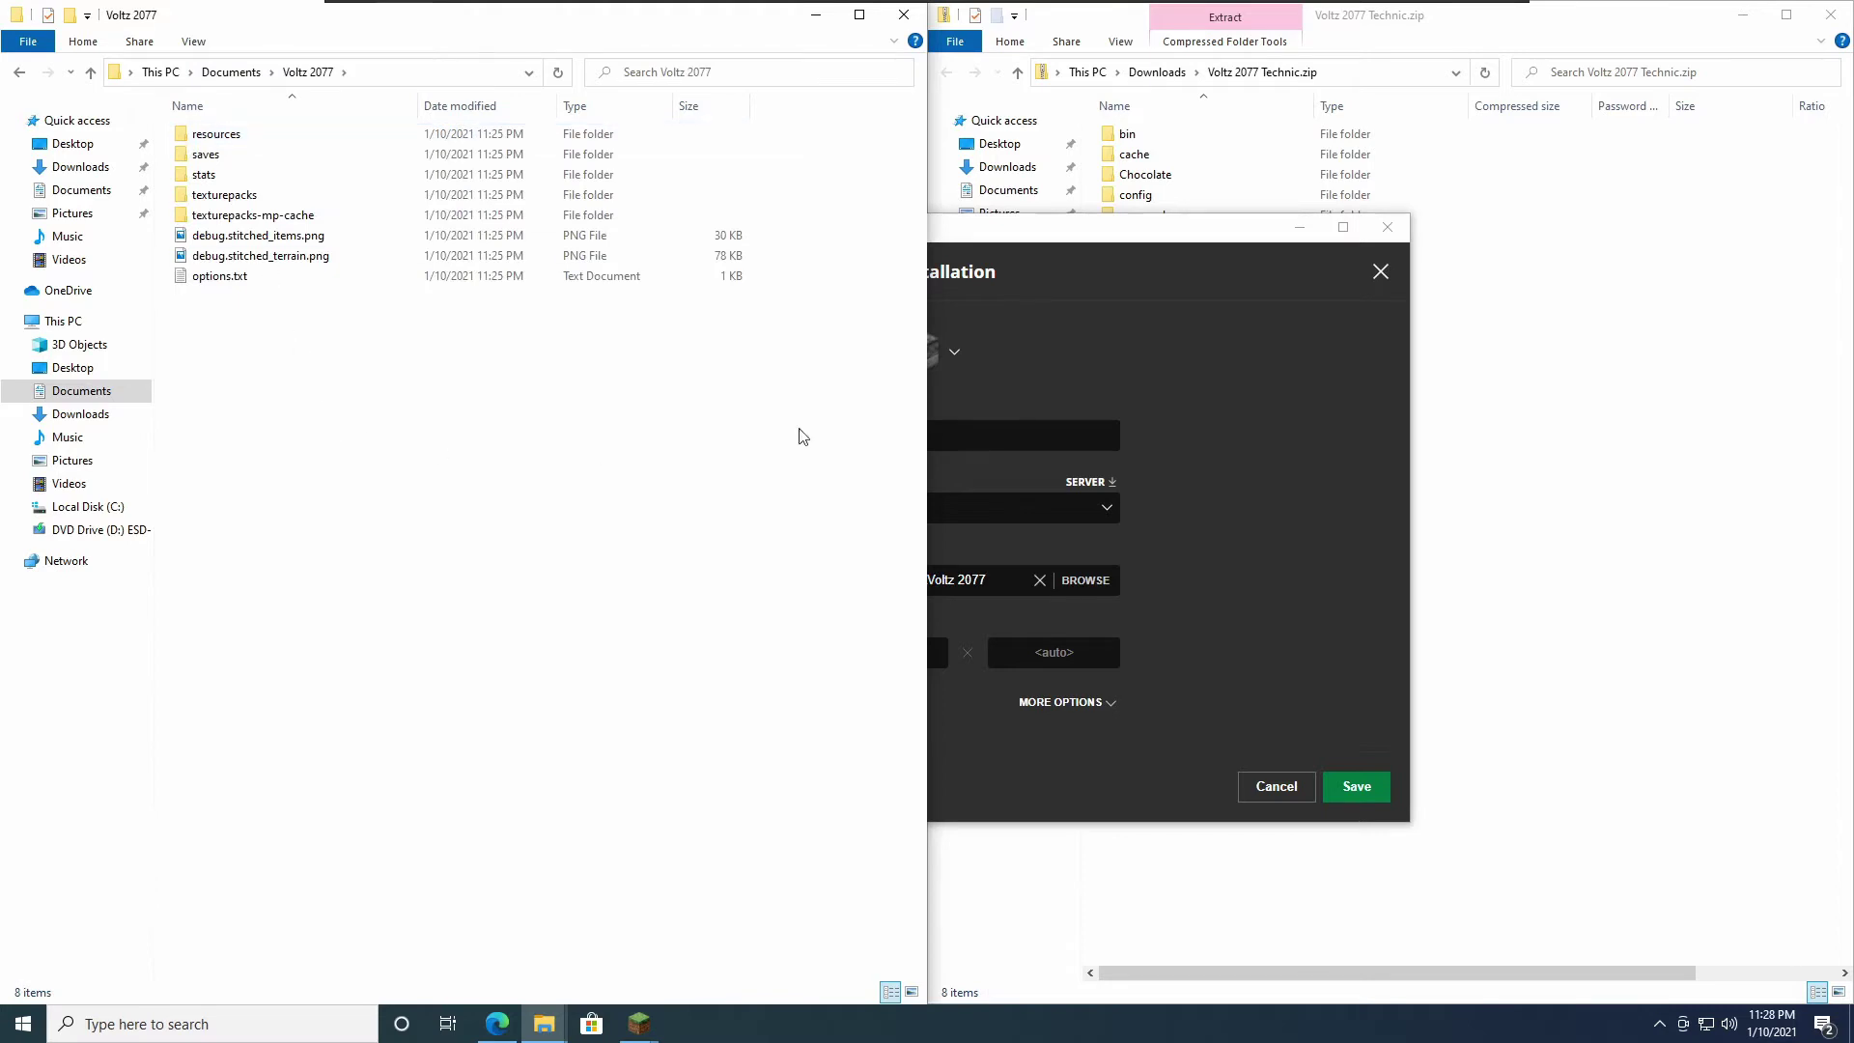
click(1553, 600)
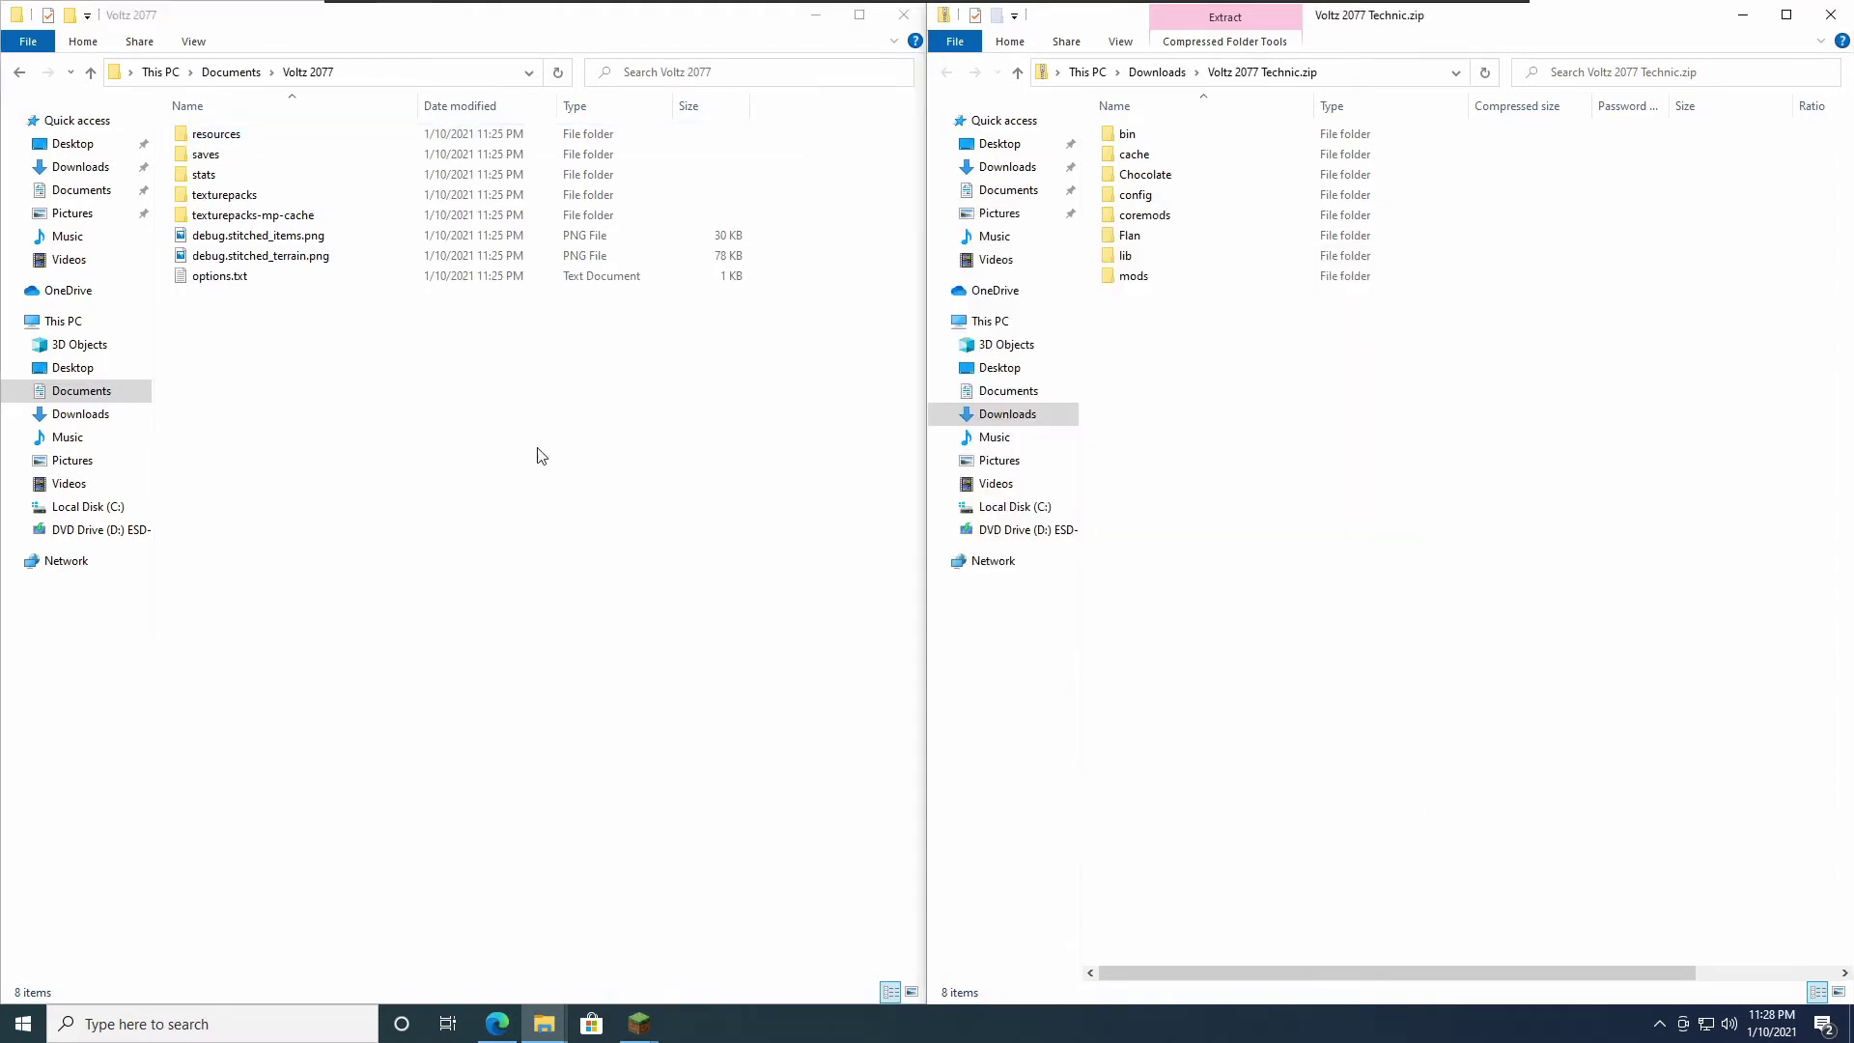
click(386, 398)
drag(385, 403, 255, 118)
click(353, 570)
Step: Copy all the folders in Voltz 2077 Technic.zip, from bin through mods
click(1250, 433)
drag(1249, 433, 1225, 137)
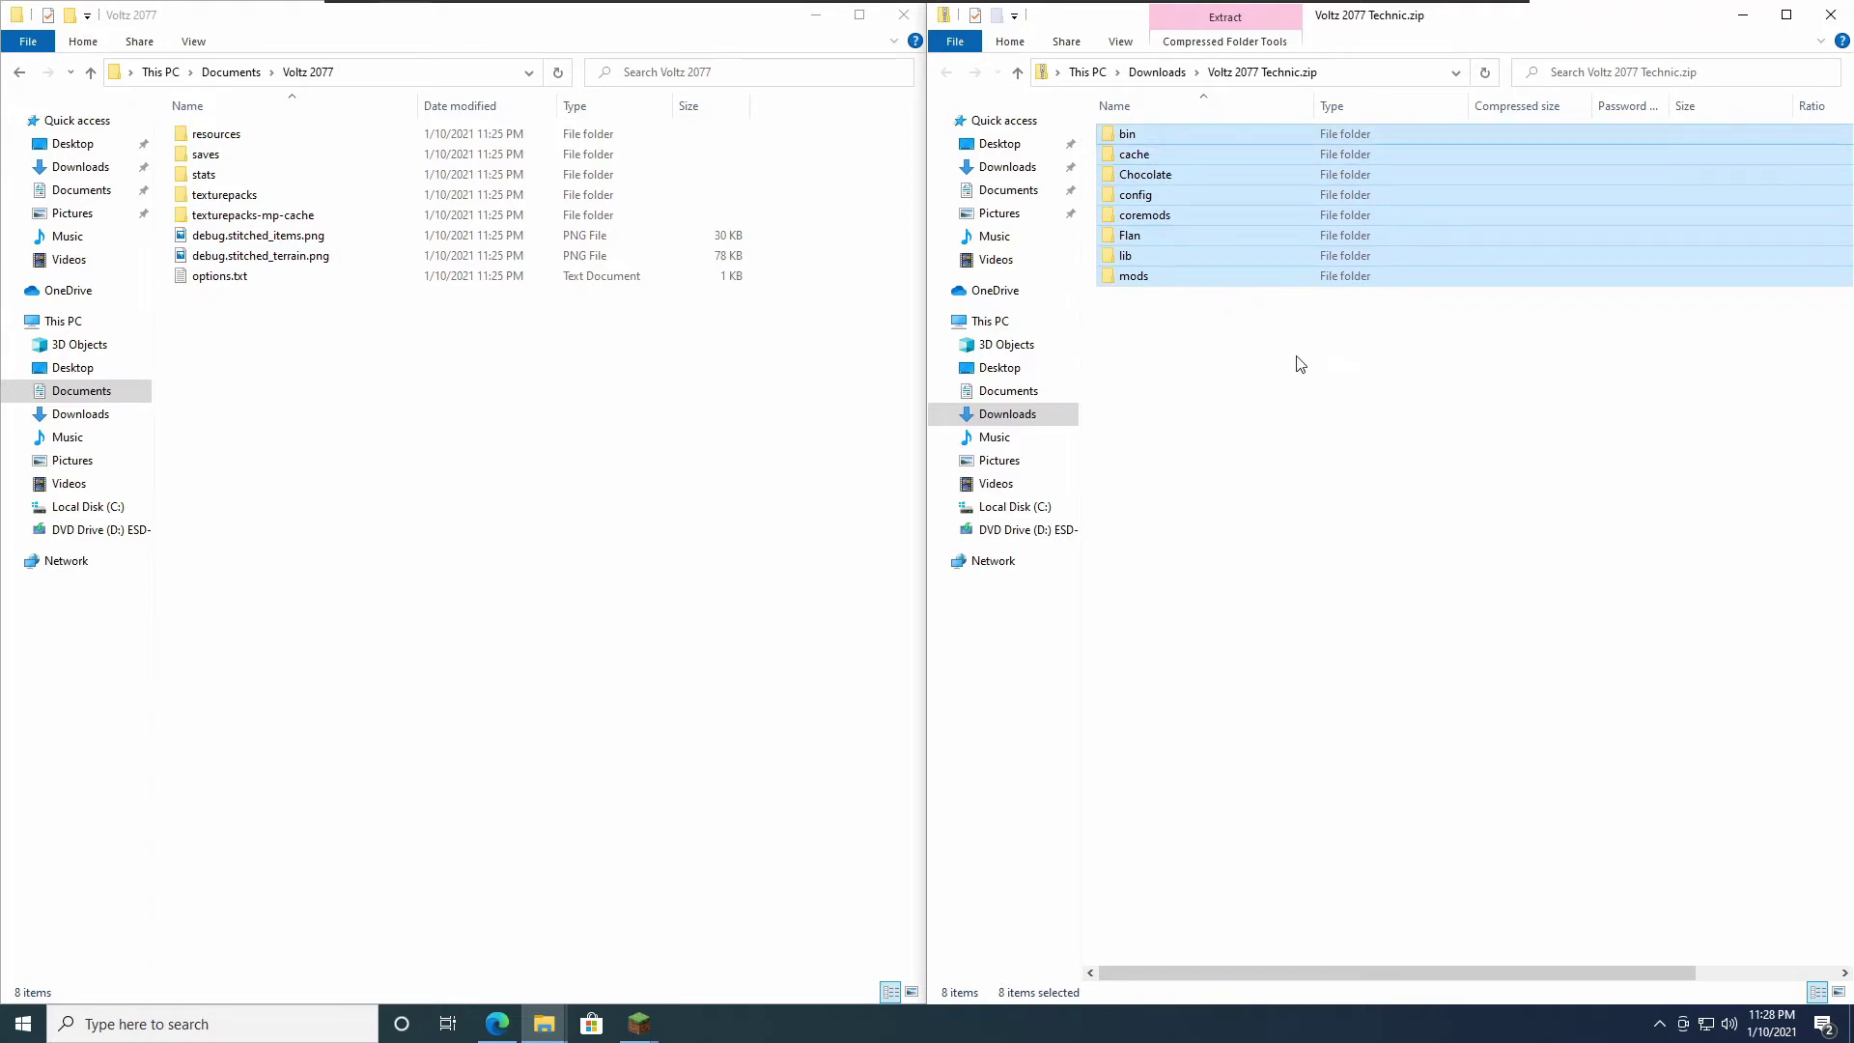
right_click(1213, 266)
click(1260, 350)
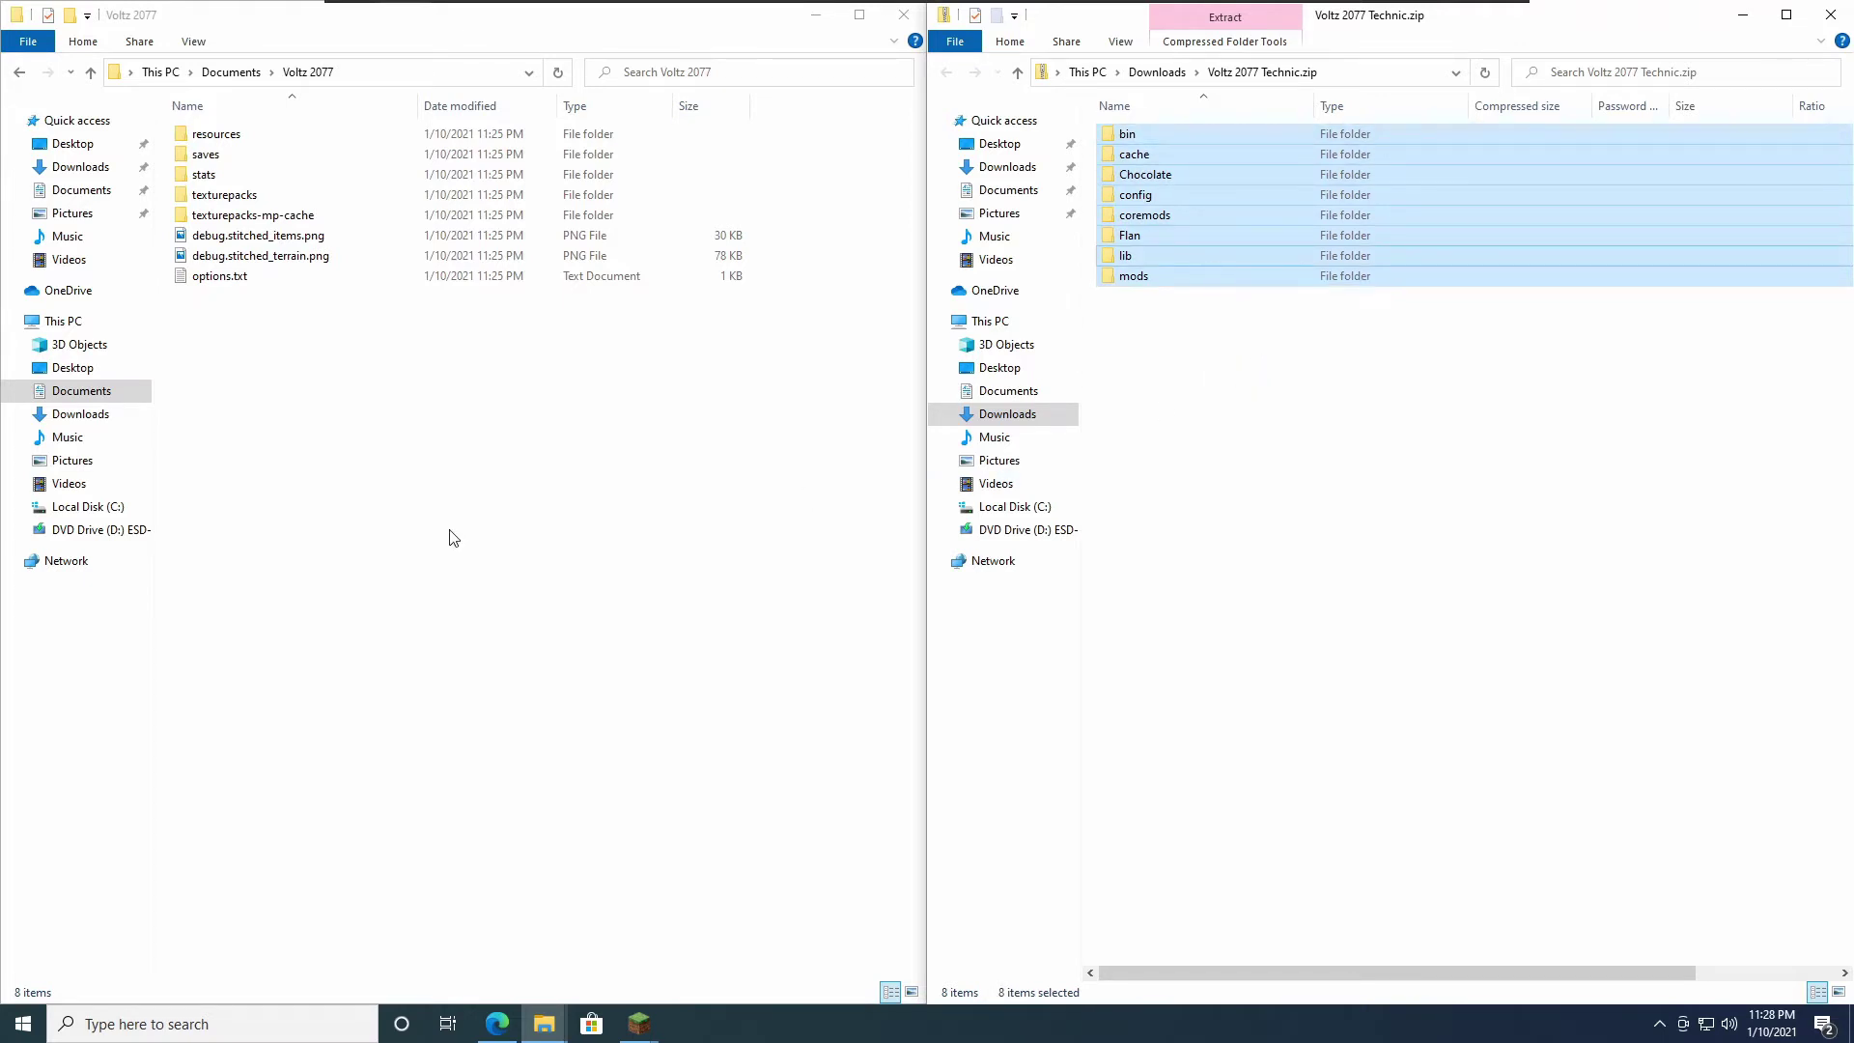
Step: Paste the copied modpack folders into the Voltz 2077 game directory and refresh the file list
right_click(406, 493)
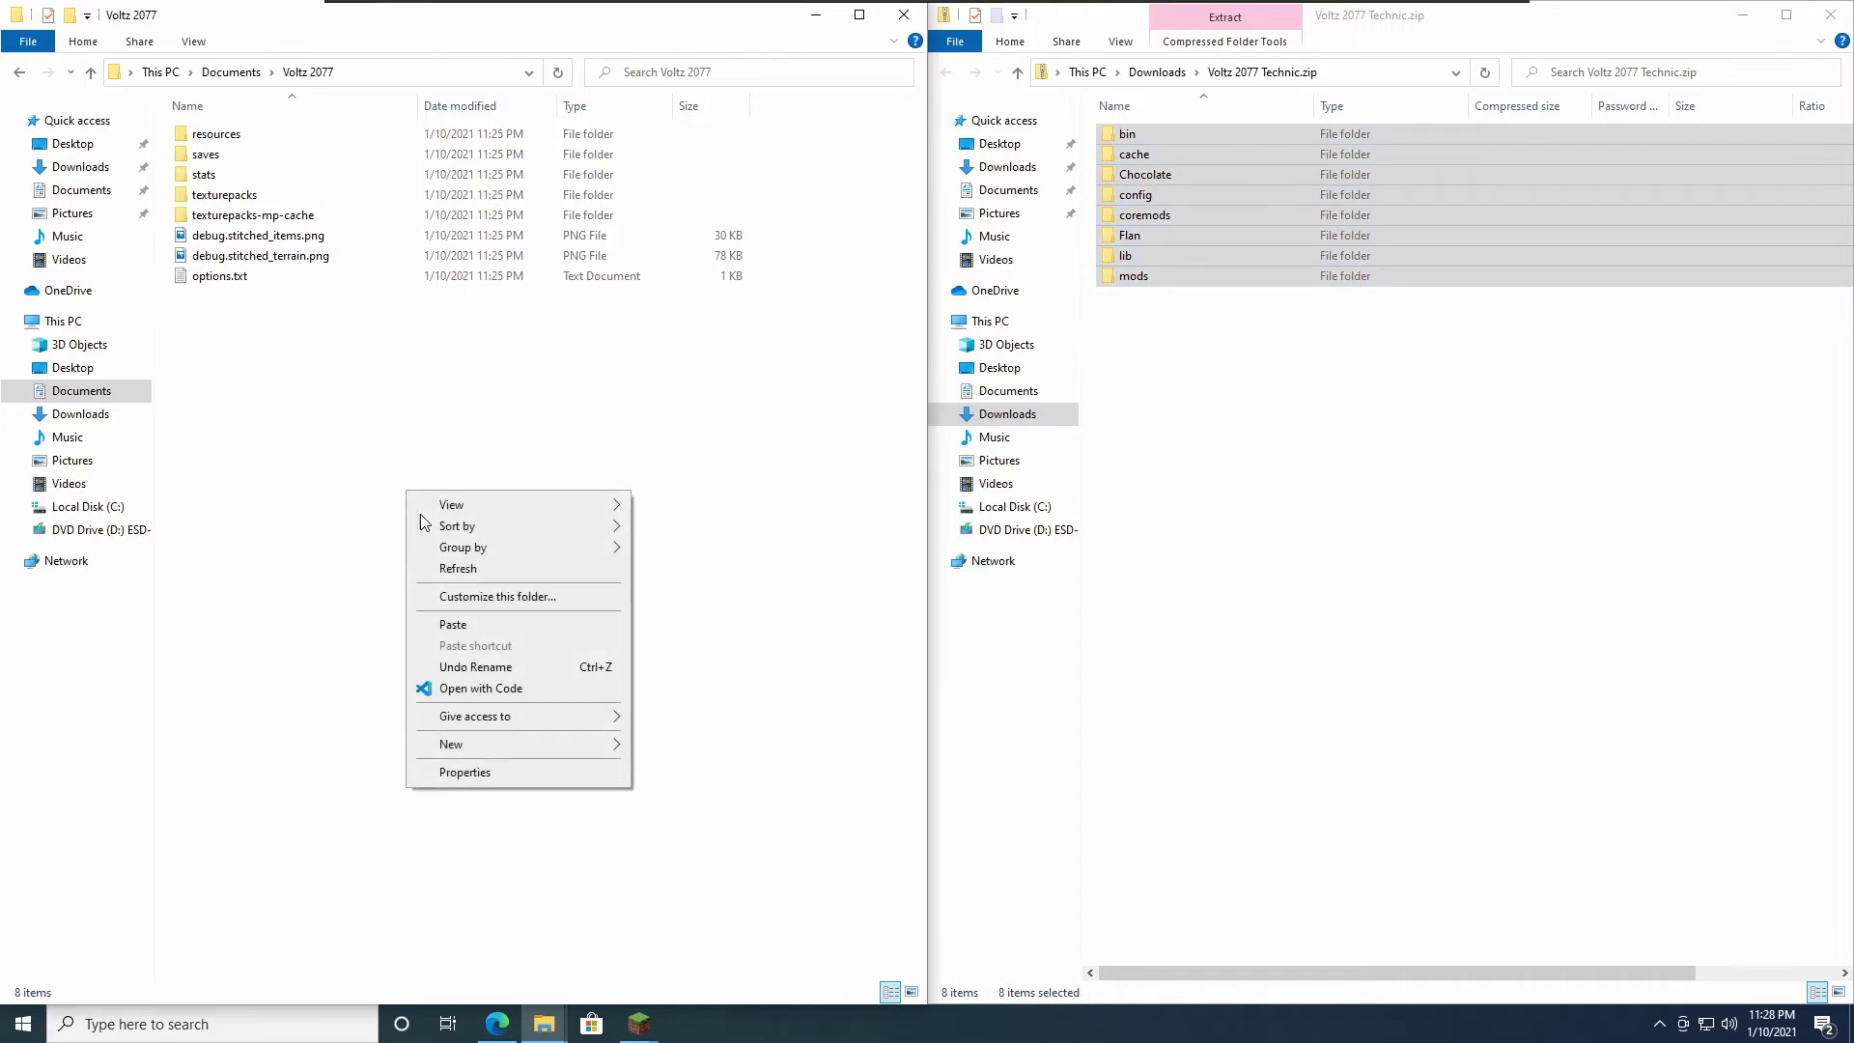
click(471, 626)
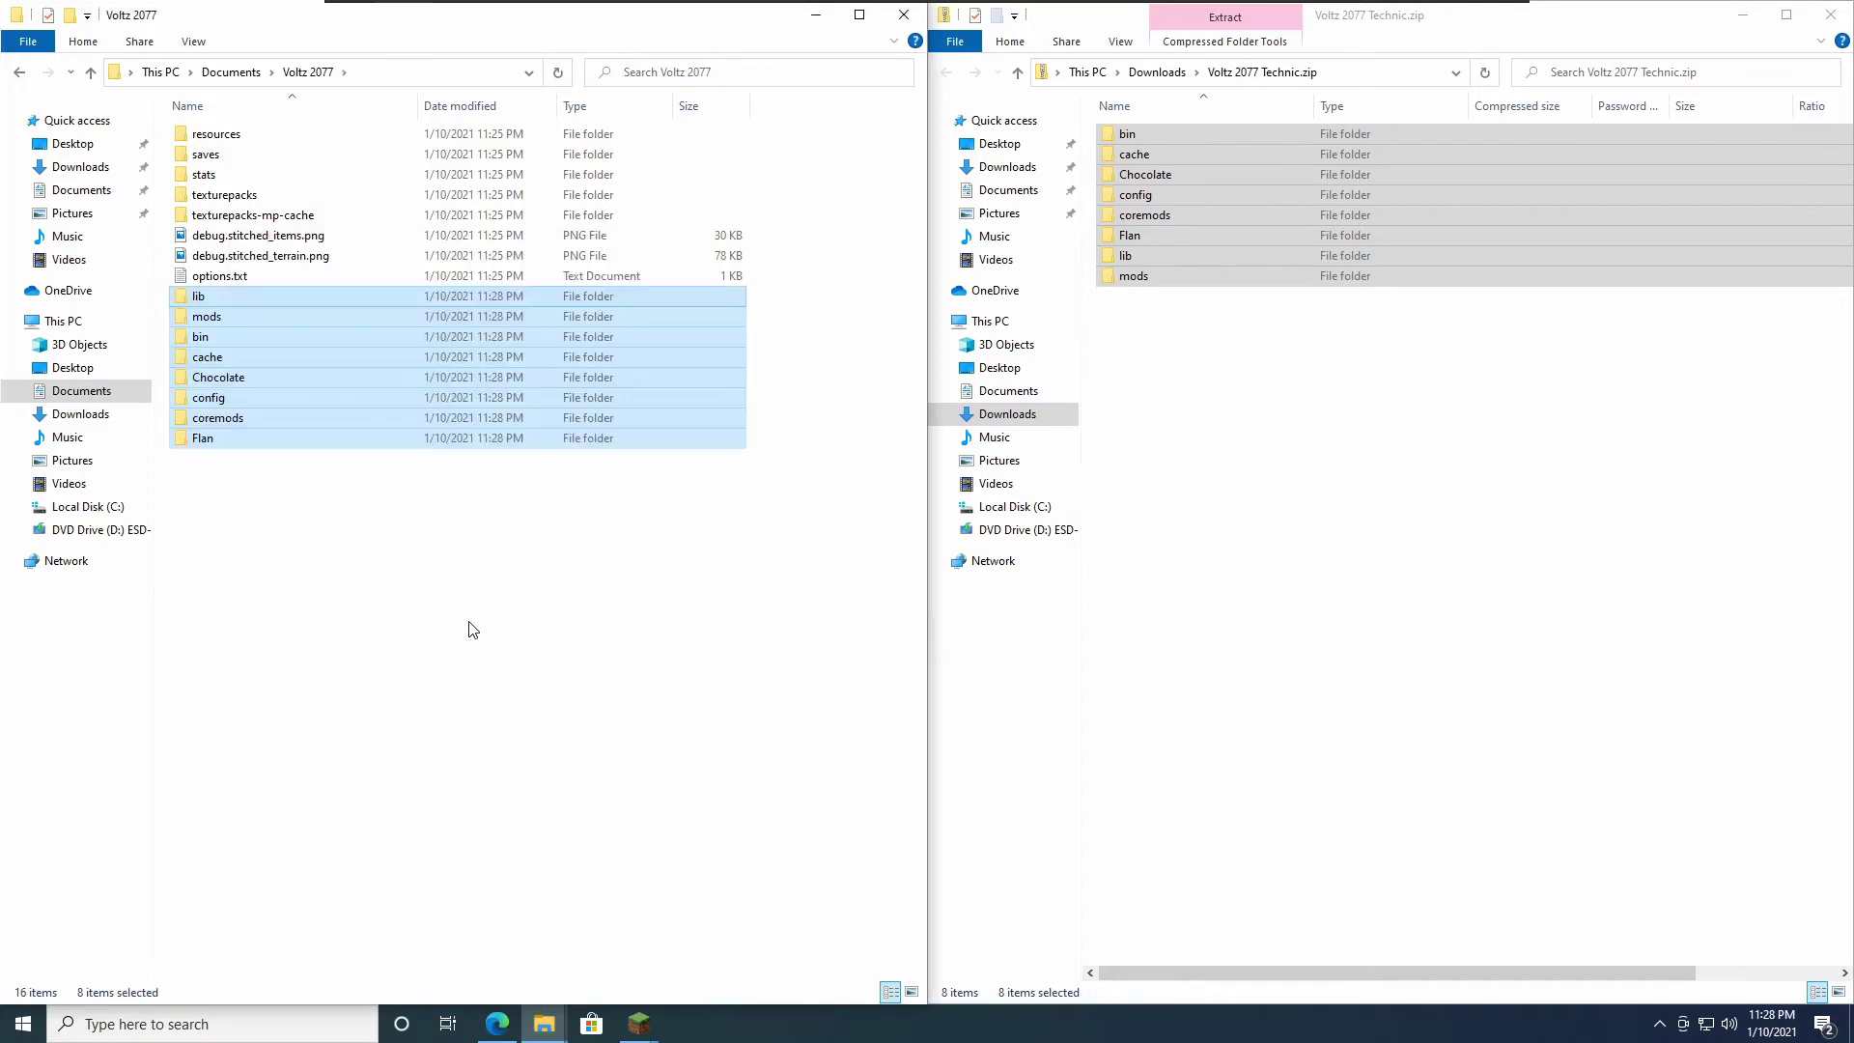
click(557, 73)
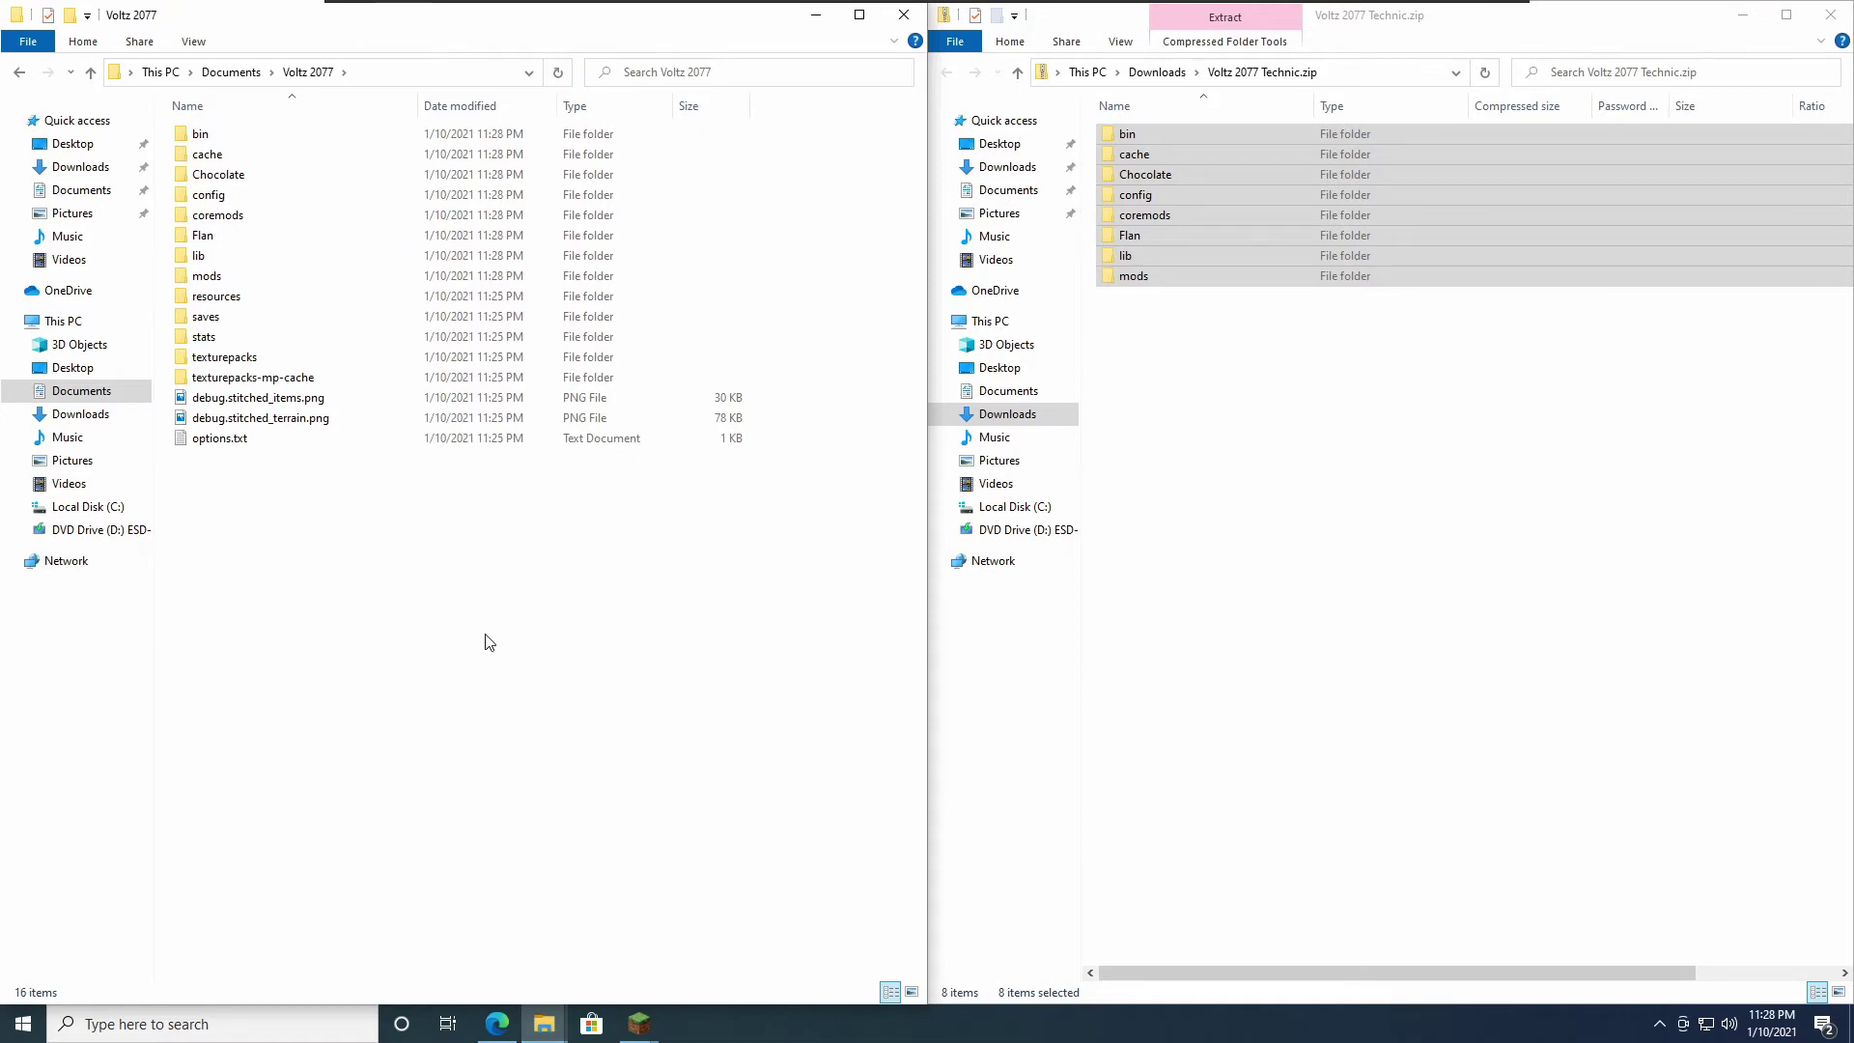
Step: Close the window holding the downloaded archive and undock the Voltz 2077 folder window to the middle of the desktop
click(1372, 490)
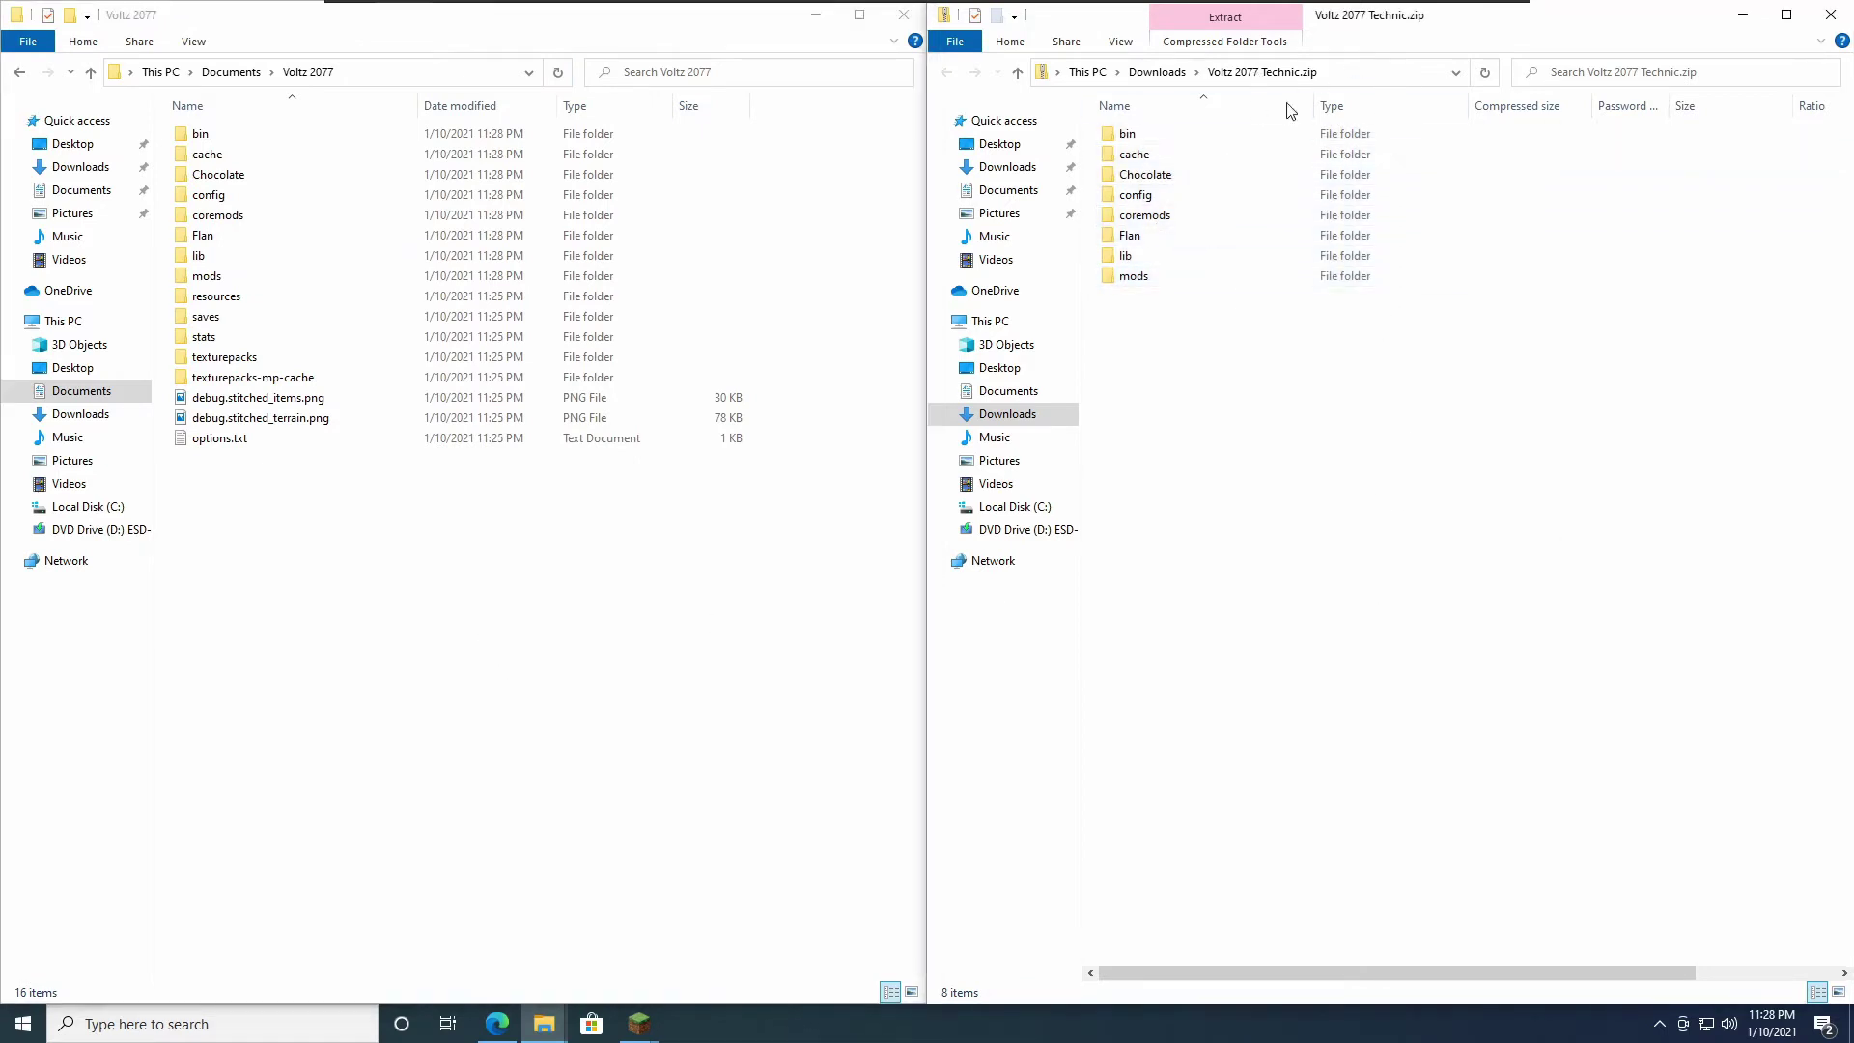
click(1157, 73)
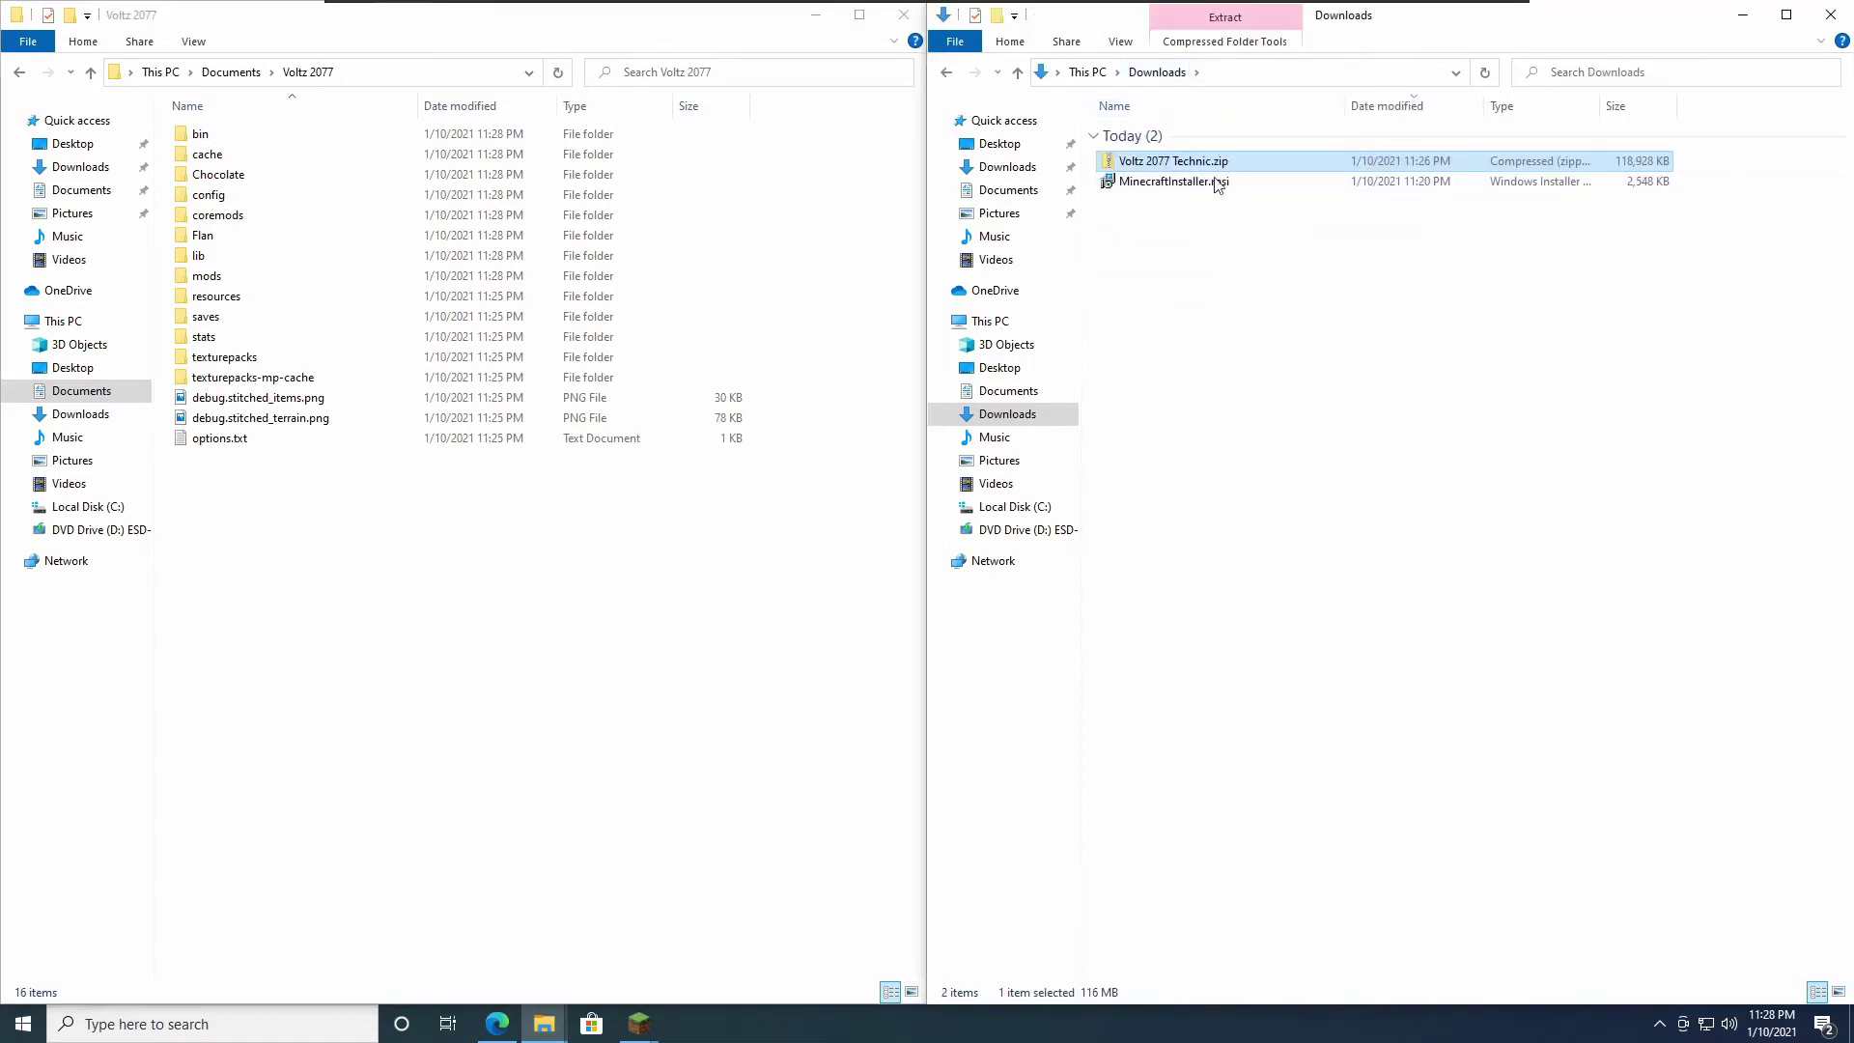
click(1831, 15)
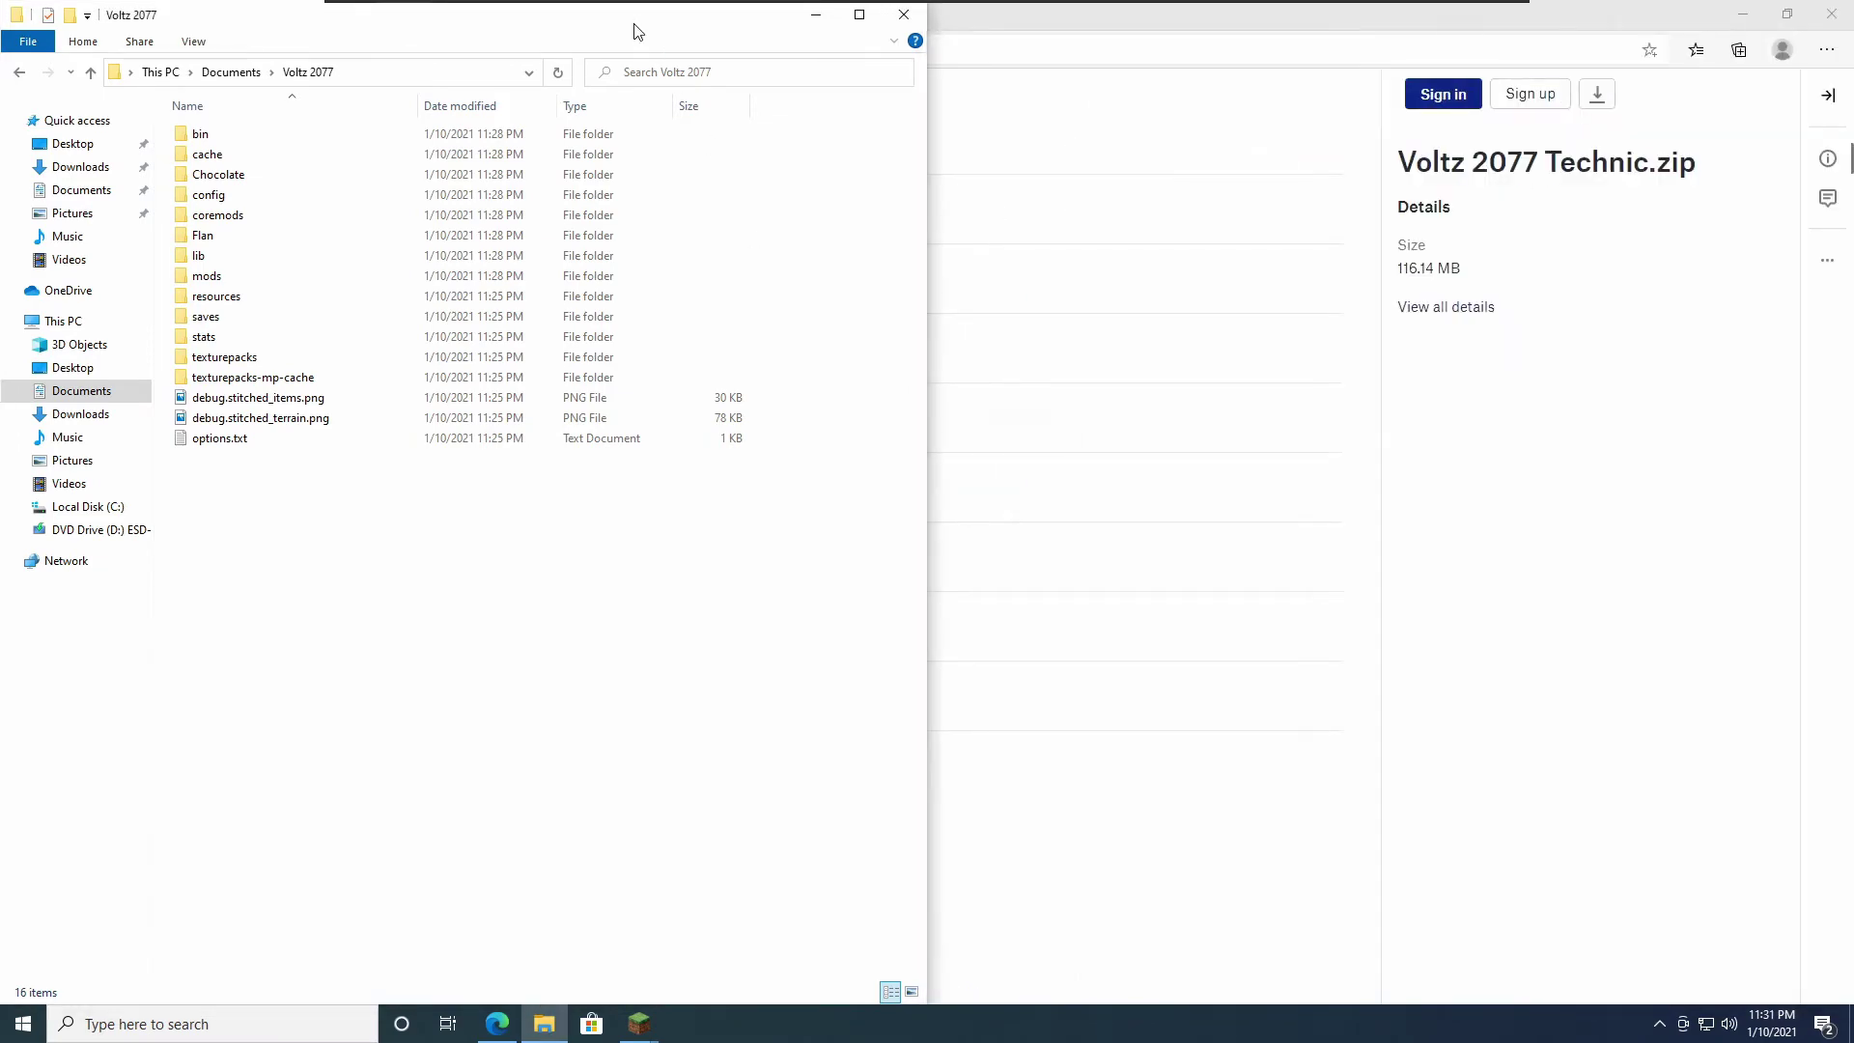
drag(637, 32, 1146, 220)
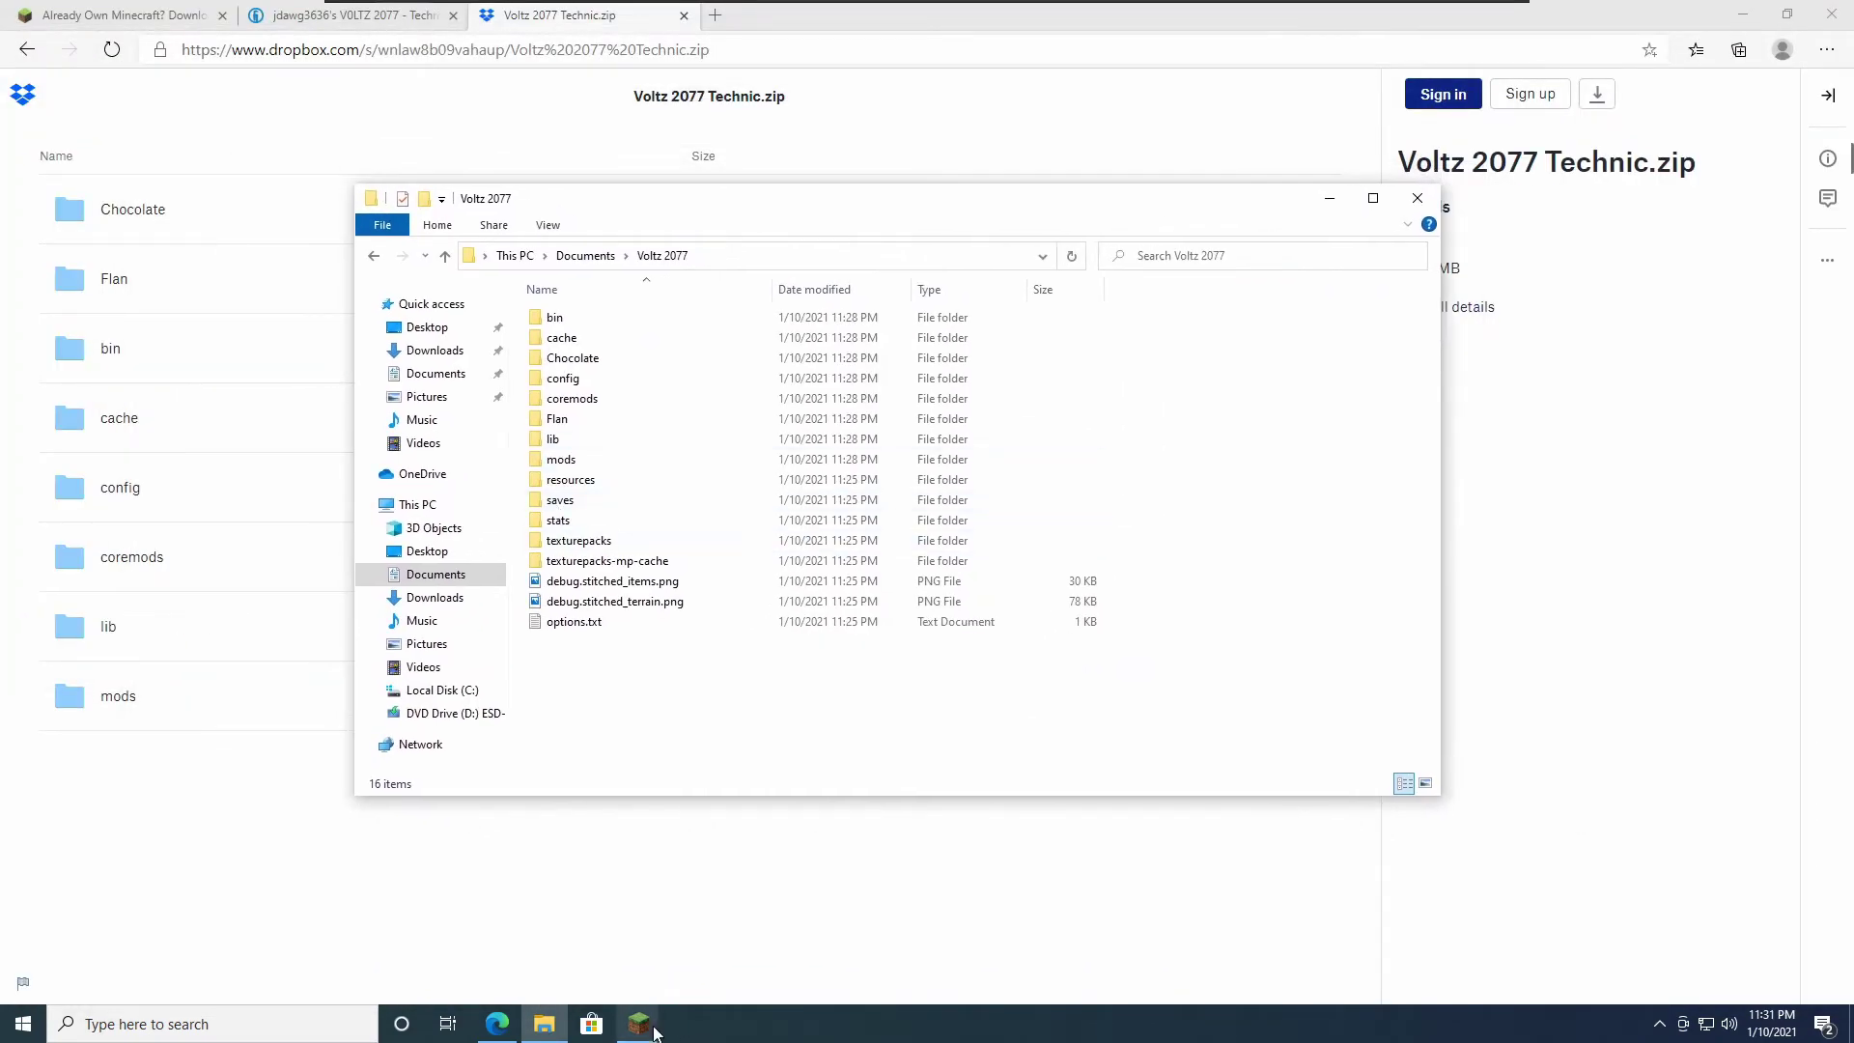
Step: Check the V0LTZ 2077 installation's game directory in Minecraft Launcher and return to the Voltz 2077 folder window
mouse_move(639, 1024)
click(630, 933)
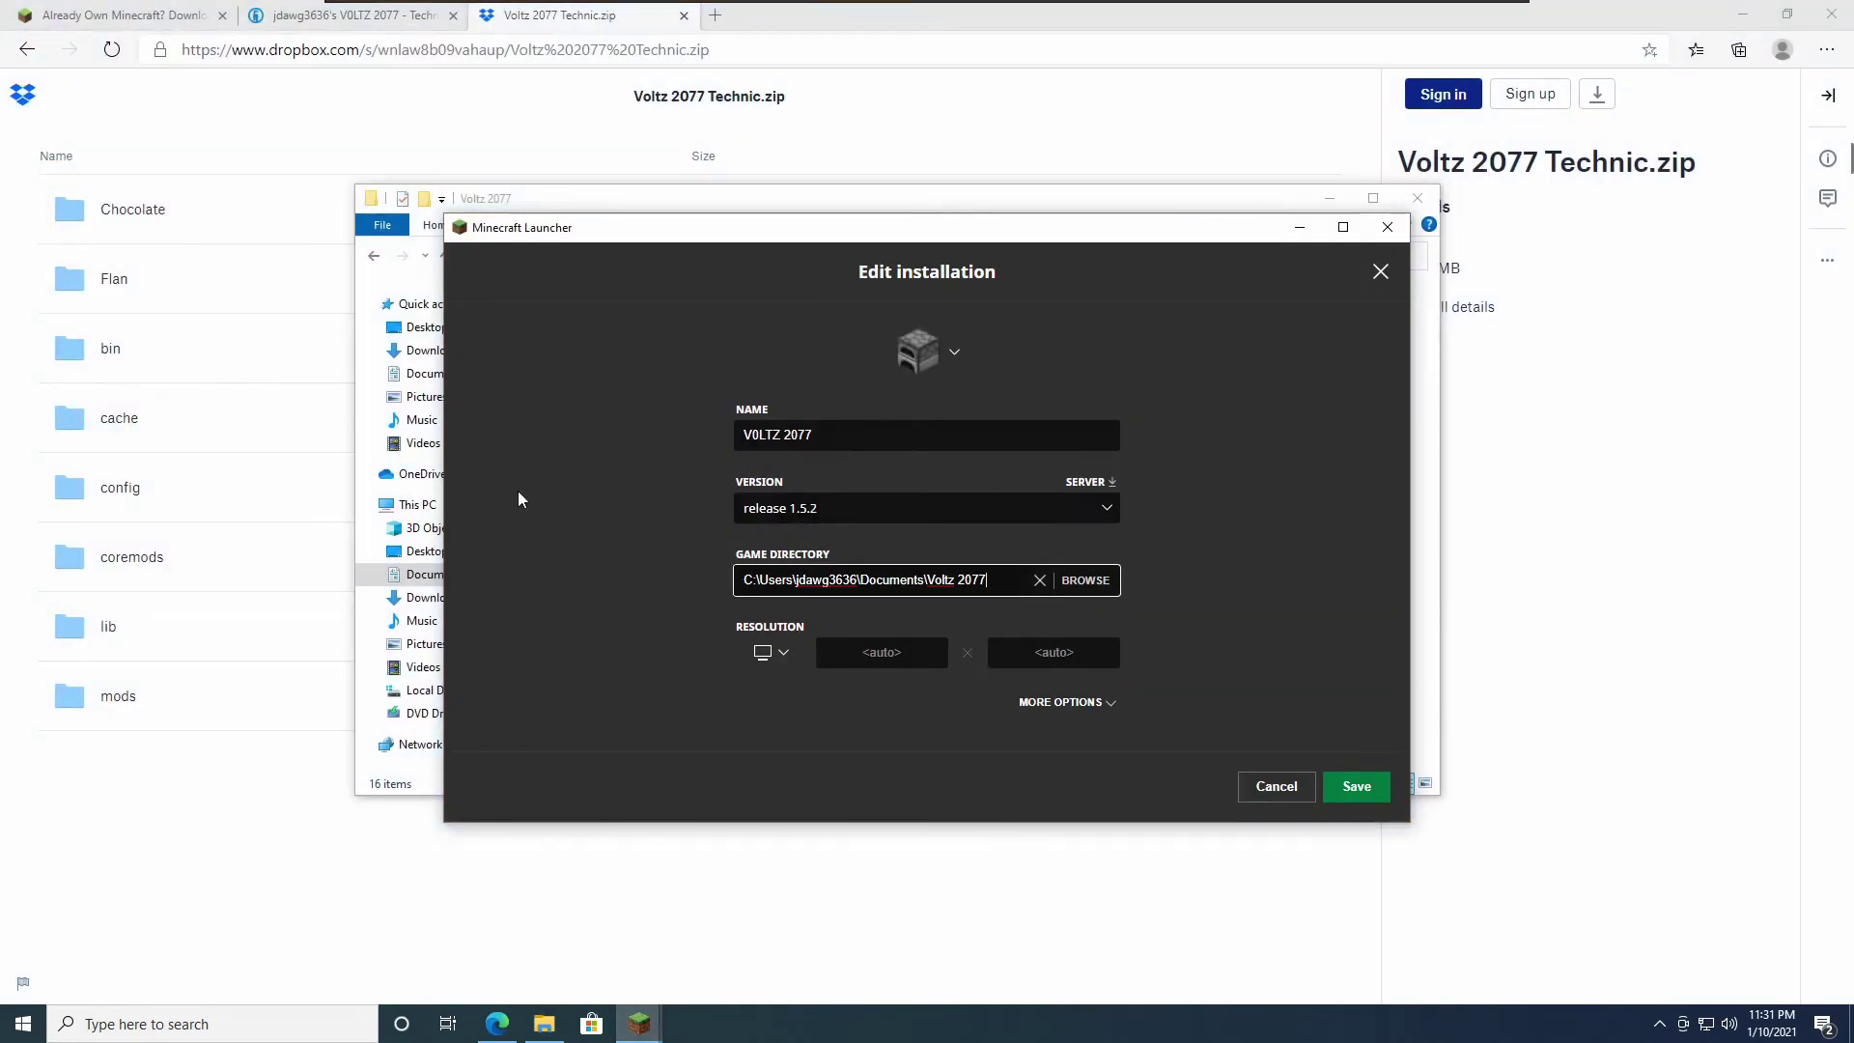
click(645, 205)
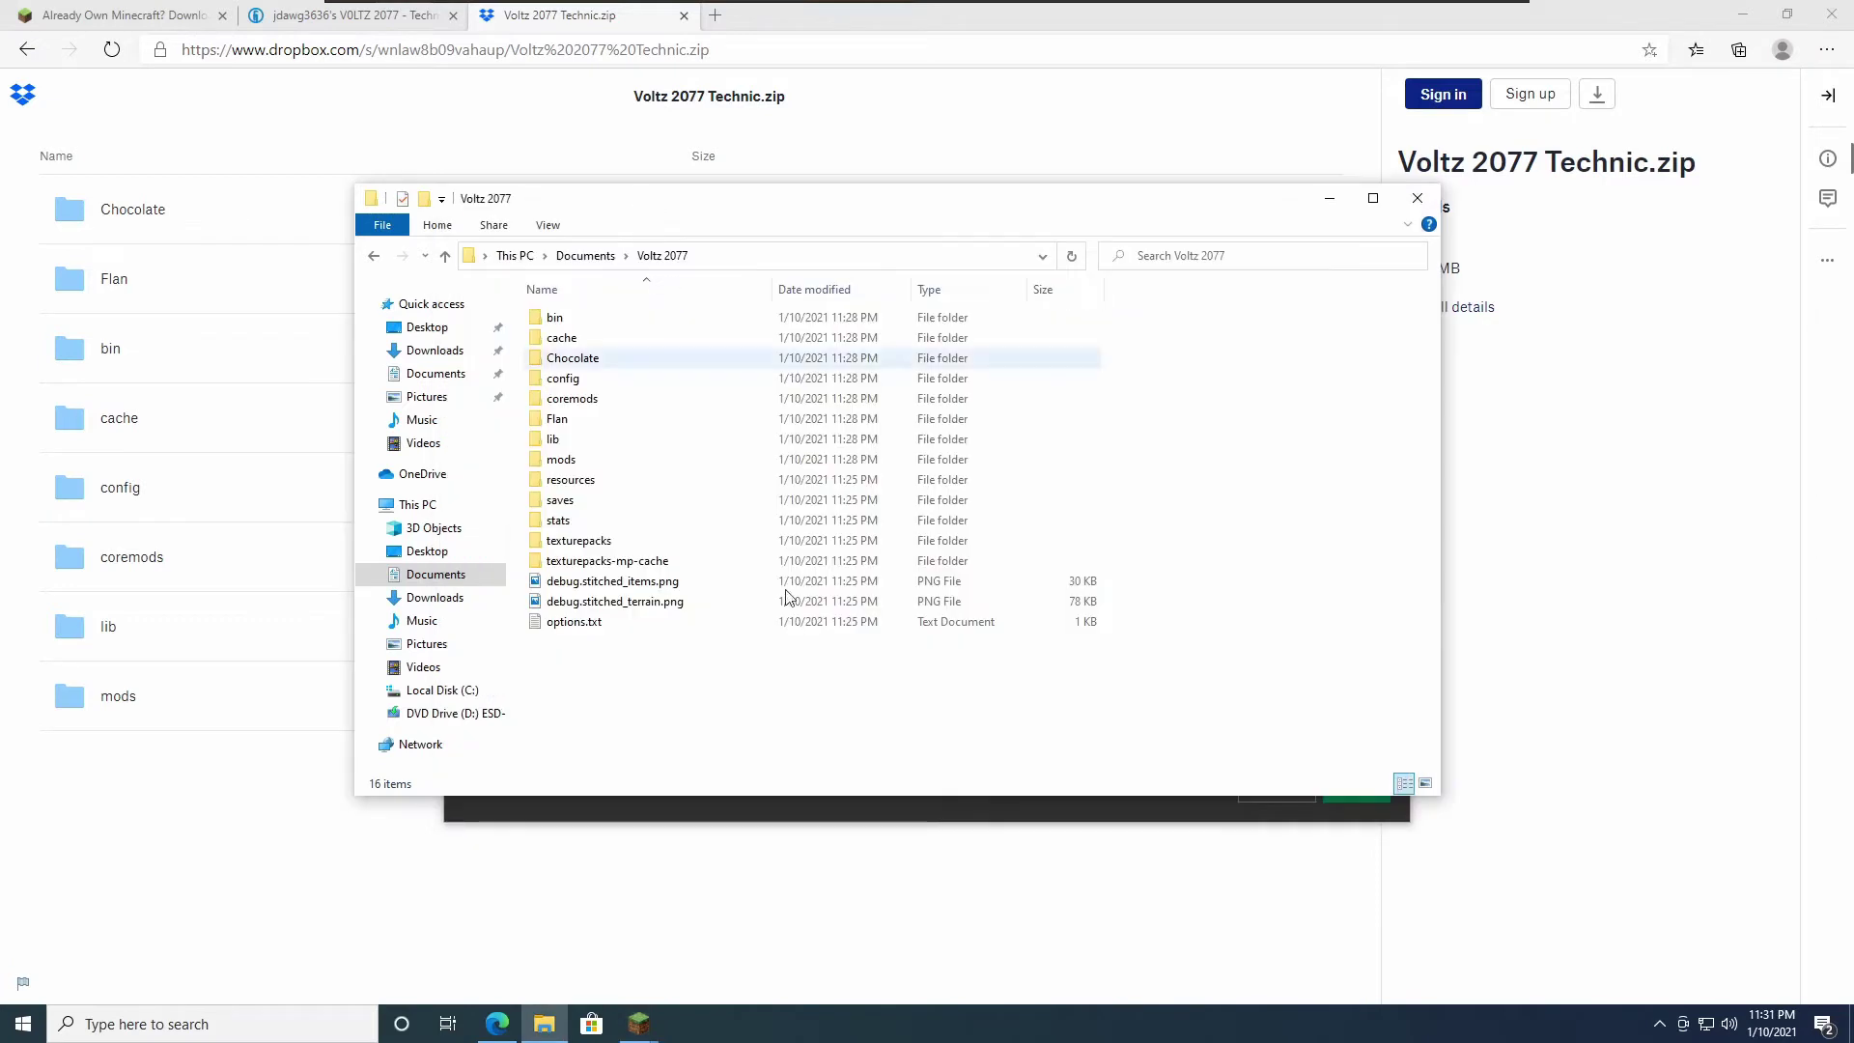
Step: Open the bin folder inside Voltz 2077 and locate modpack.jar
double_click(637, 318)
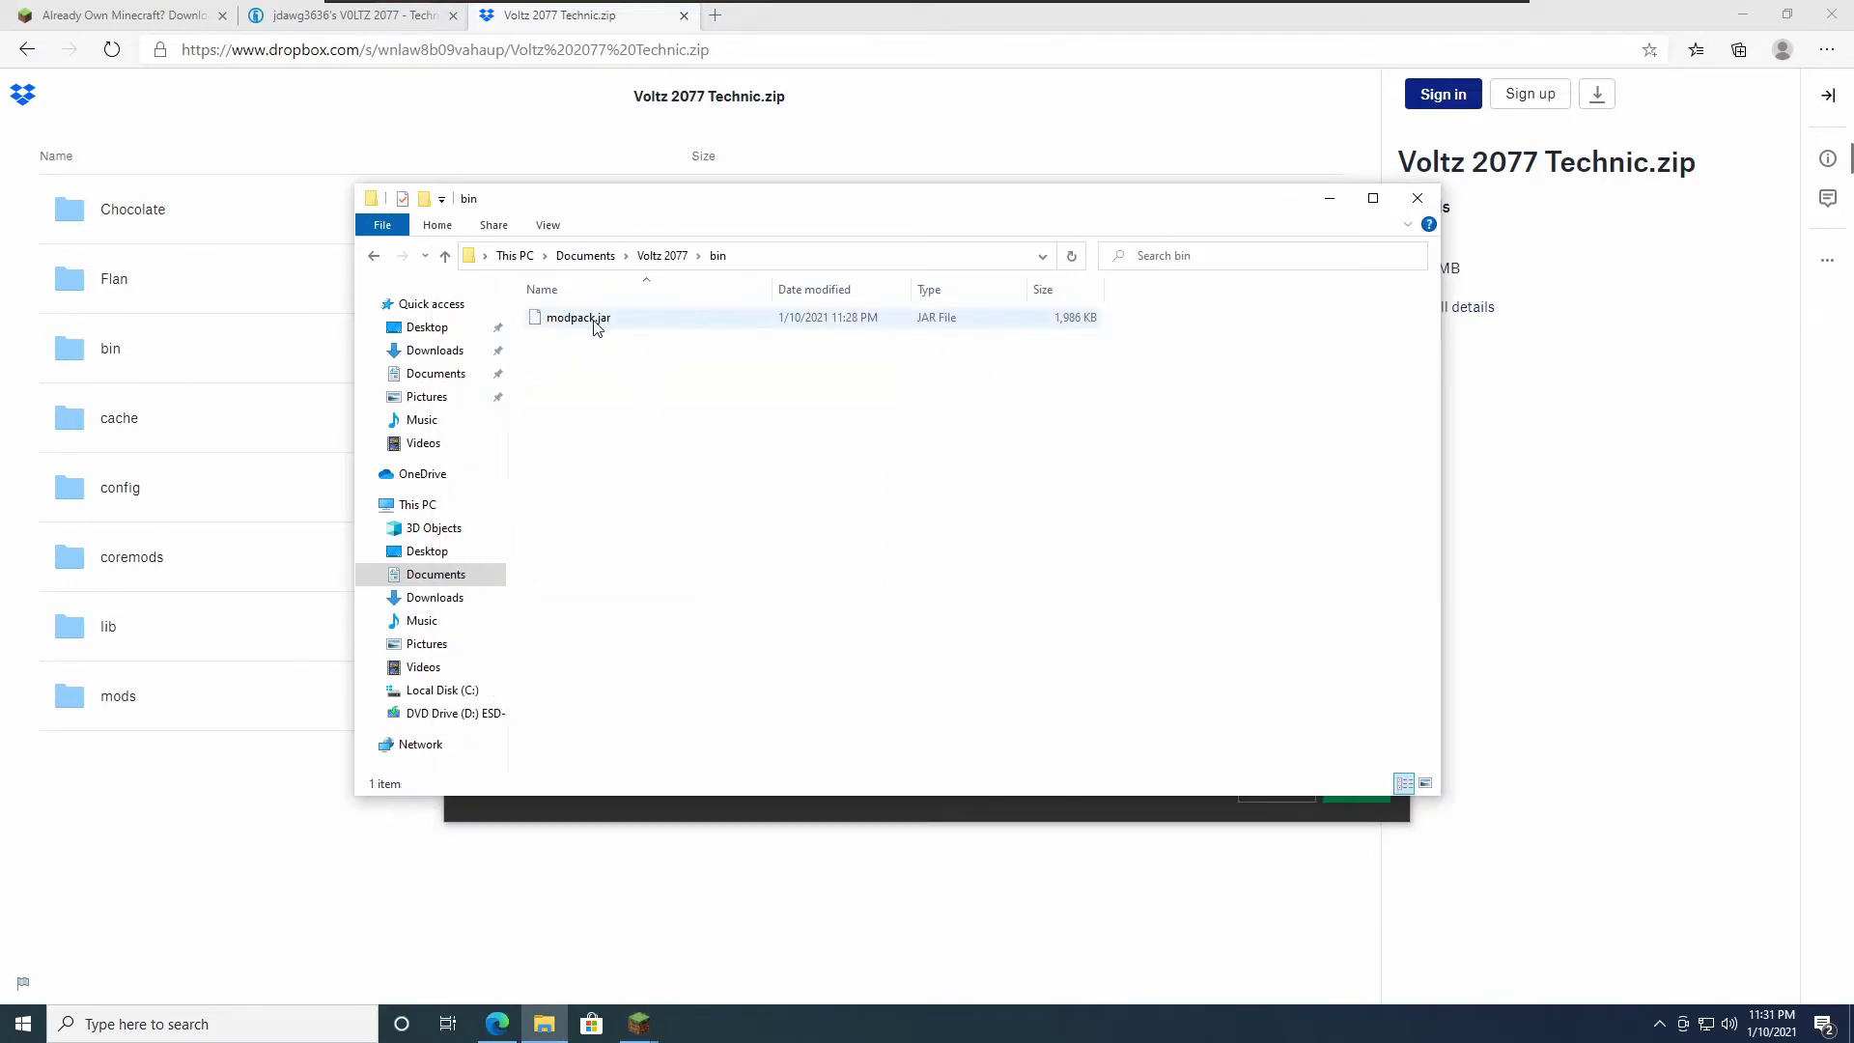
drag(590, 359, 590, 327)
click(623, 377)
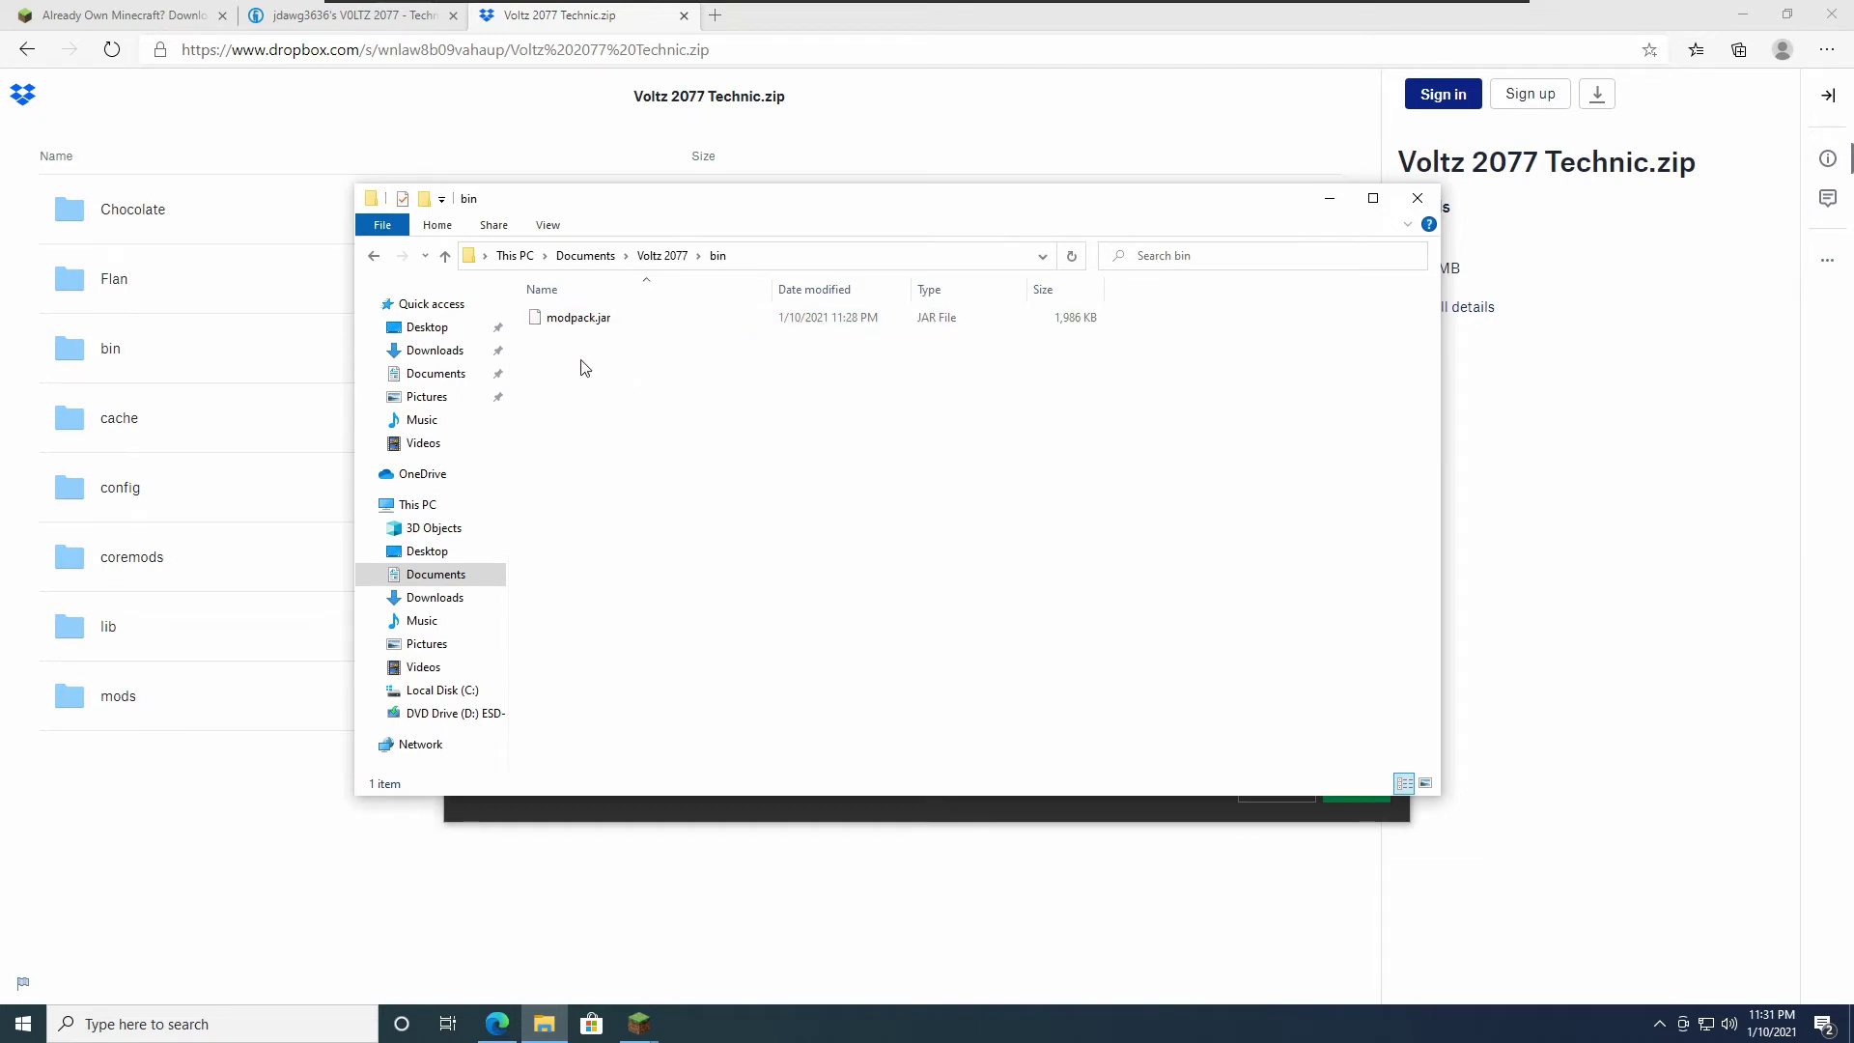
drag(559, 350, 633, 388)
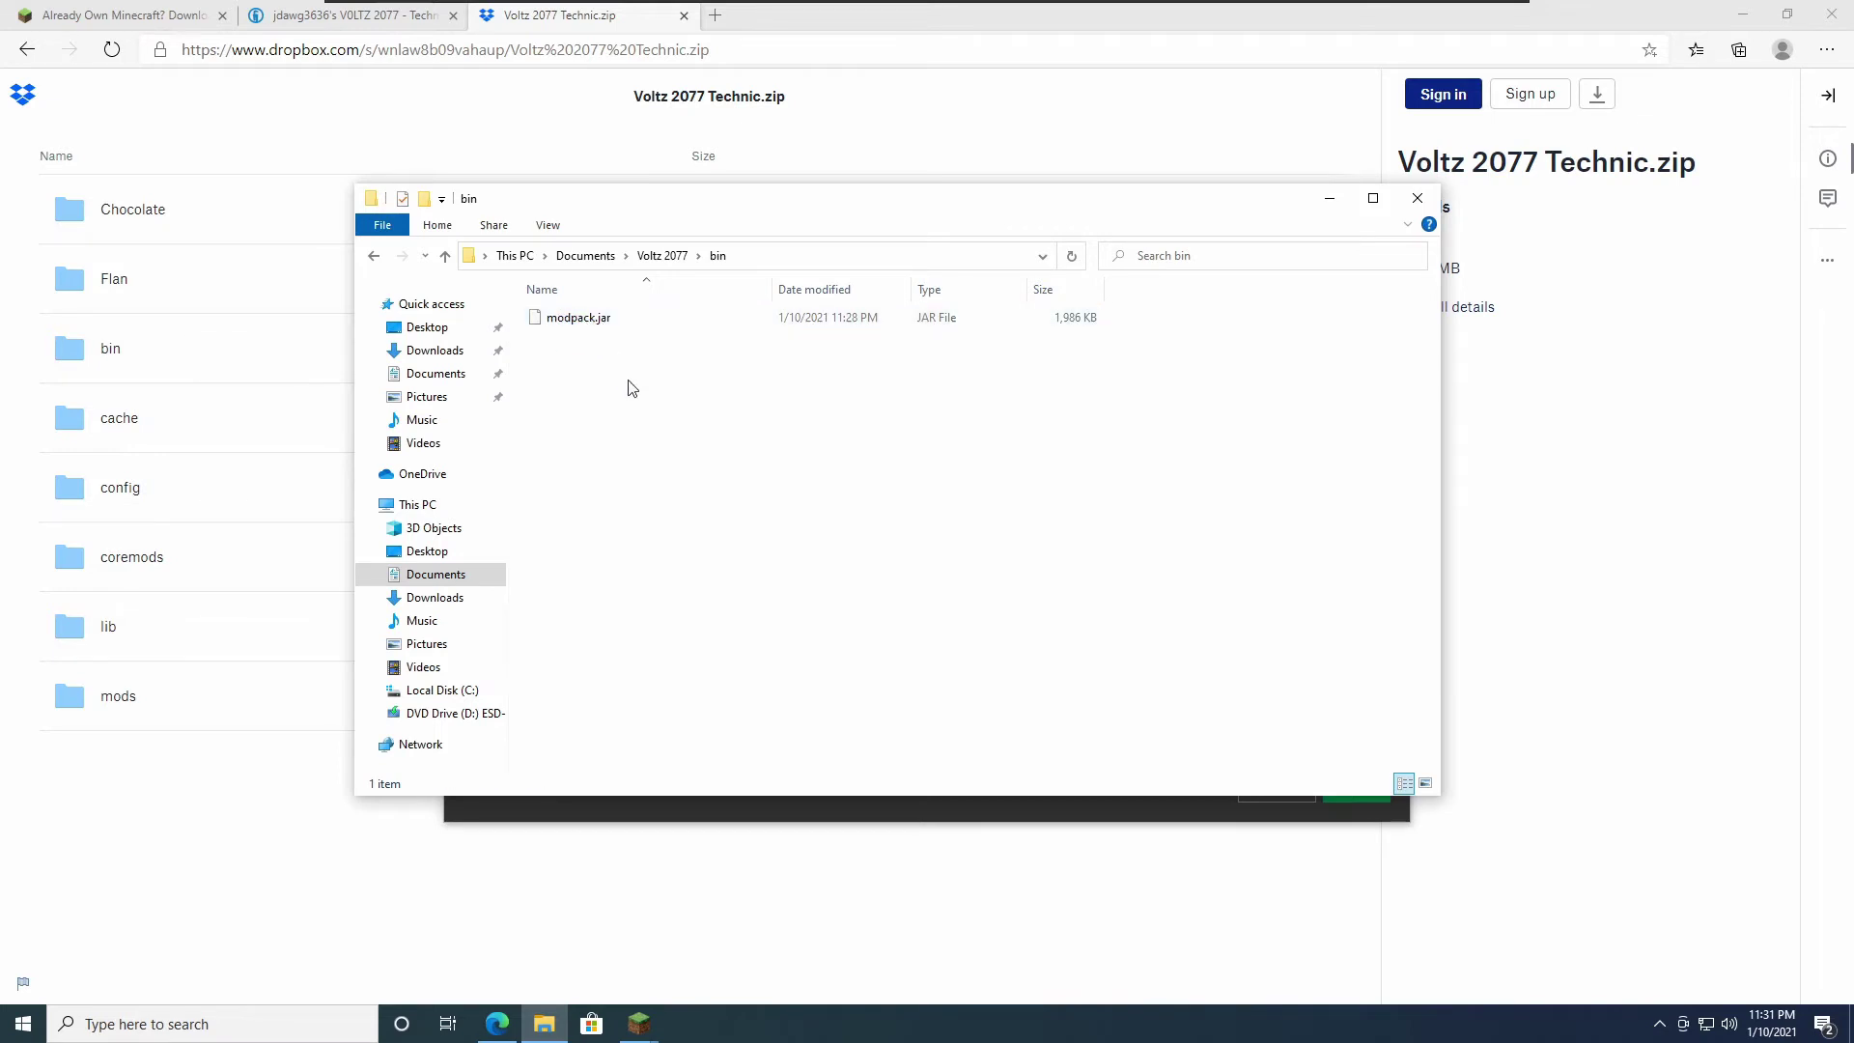
click(660, 256)
key(alt+Left)
Step: Open a new File Explorer window and go to %appdata%
right_click(548, 1031)
click(535, 924)
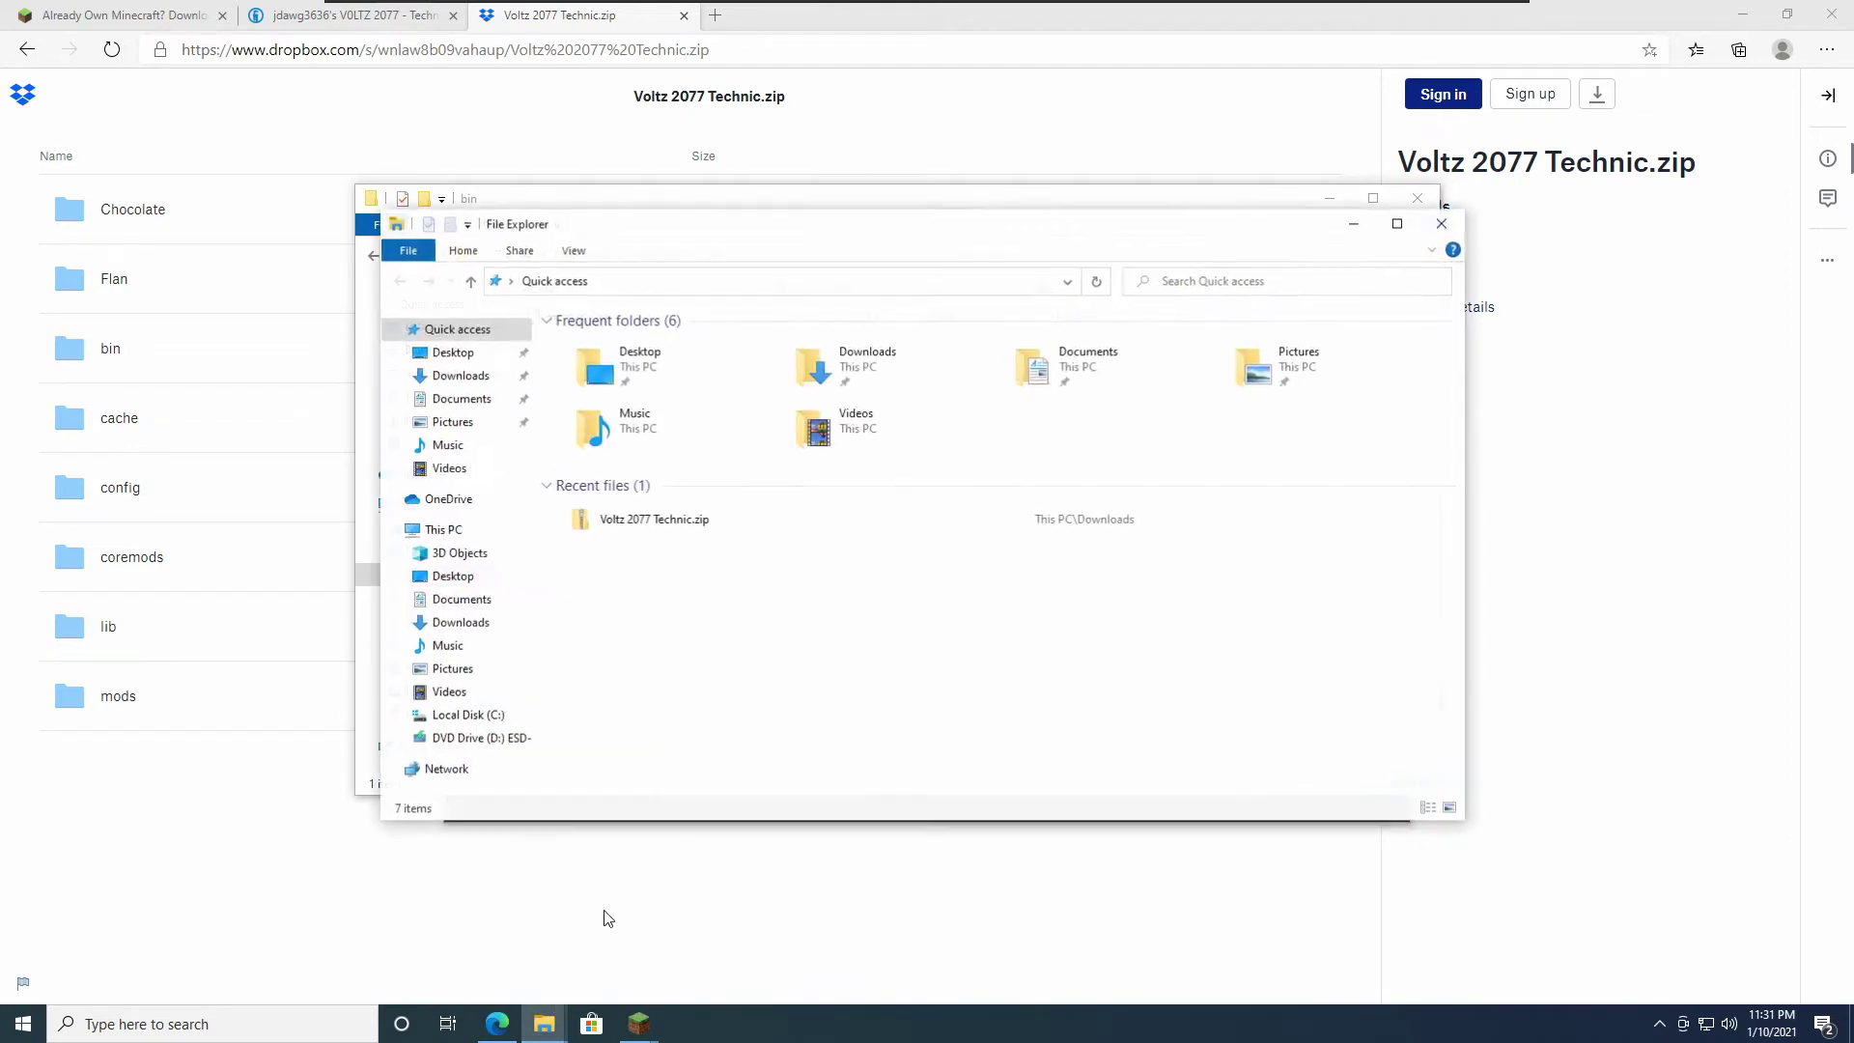
drag(666, 236, 590, 319)
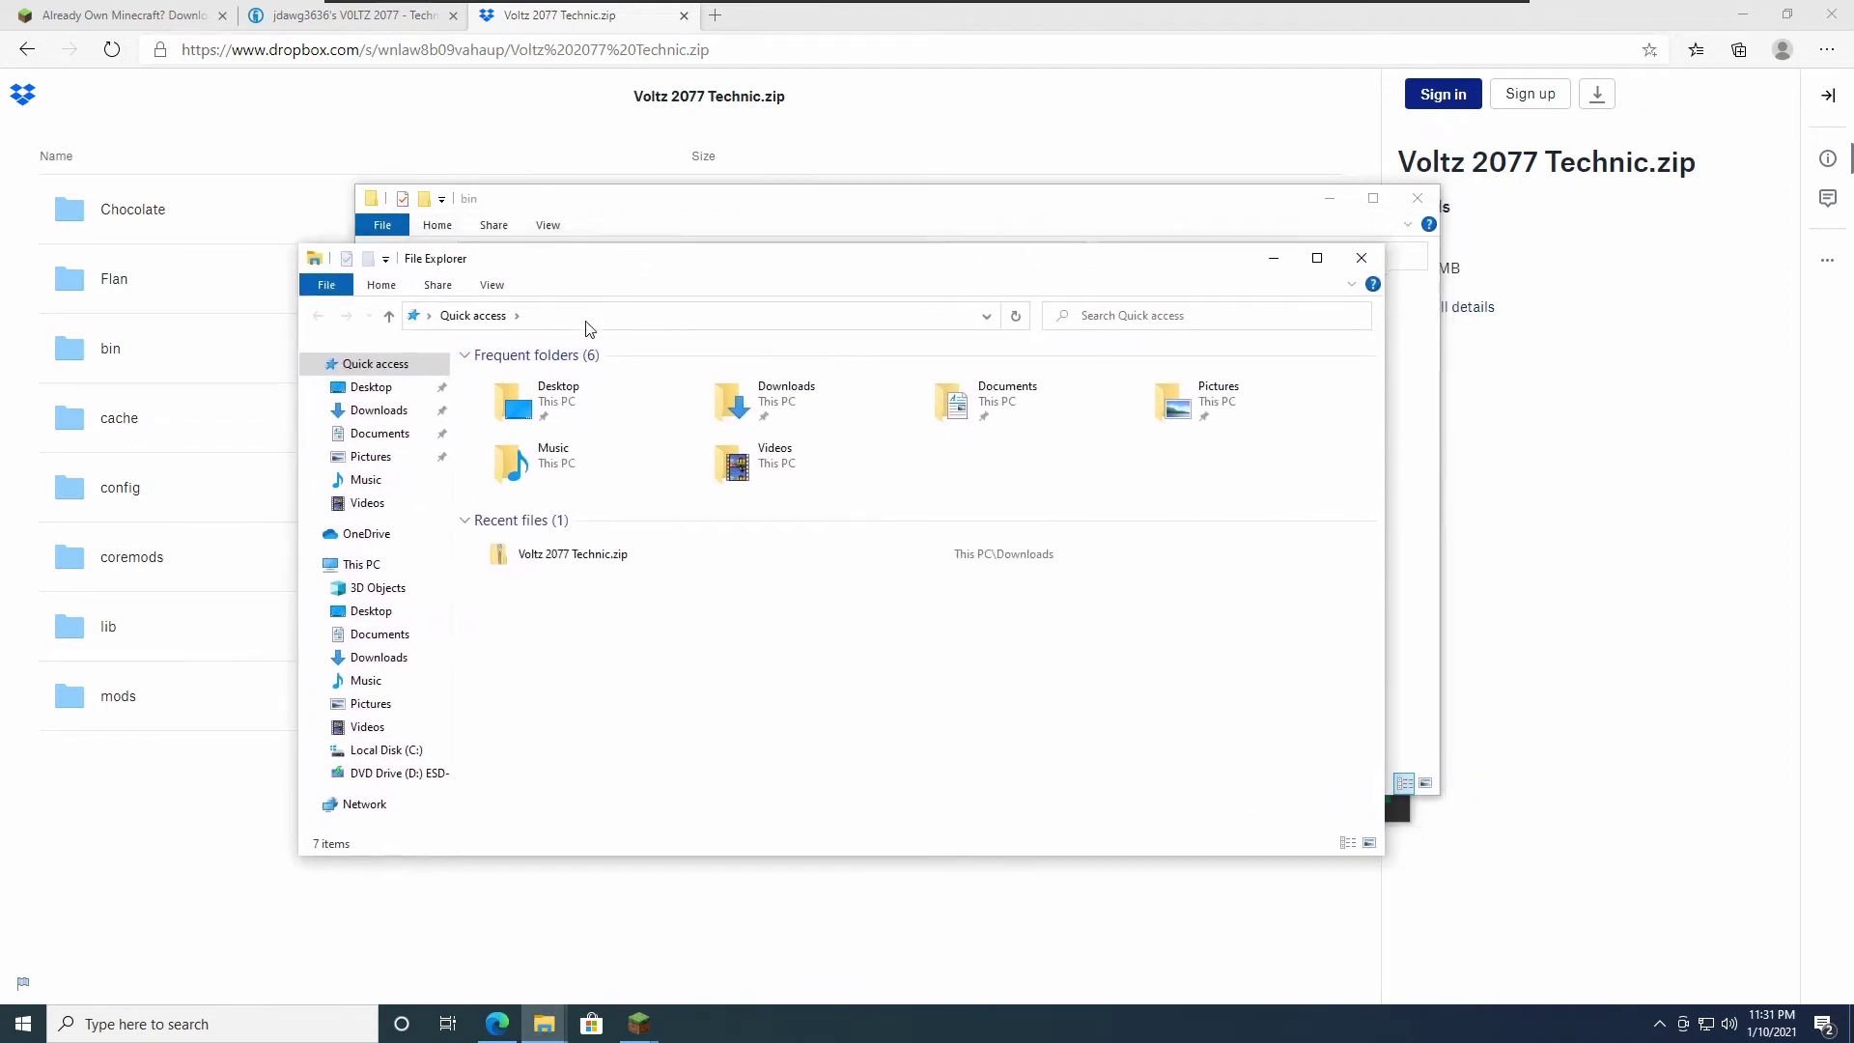
click(586, 321)
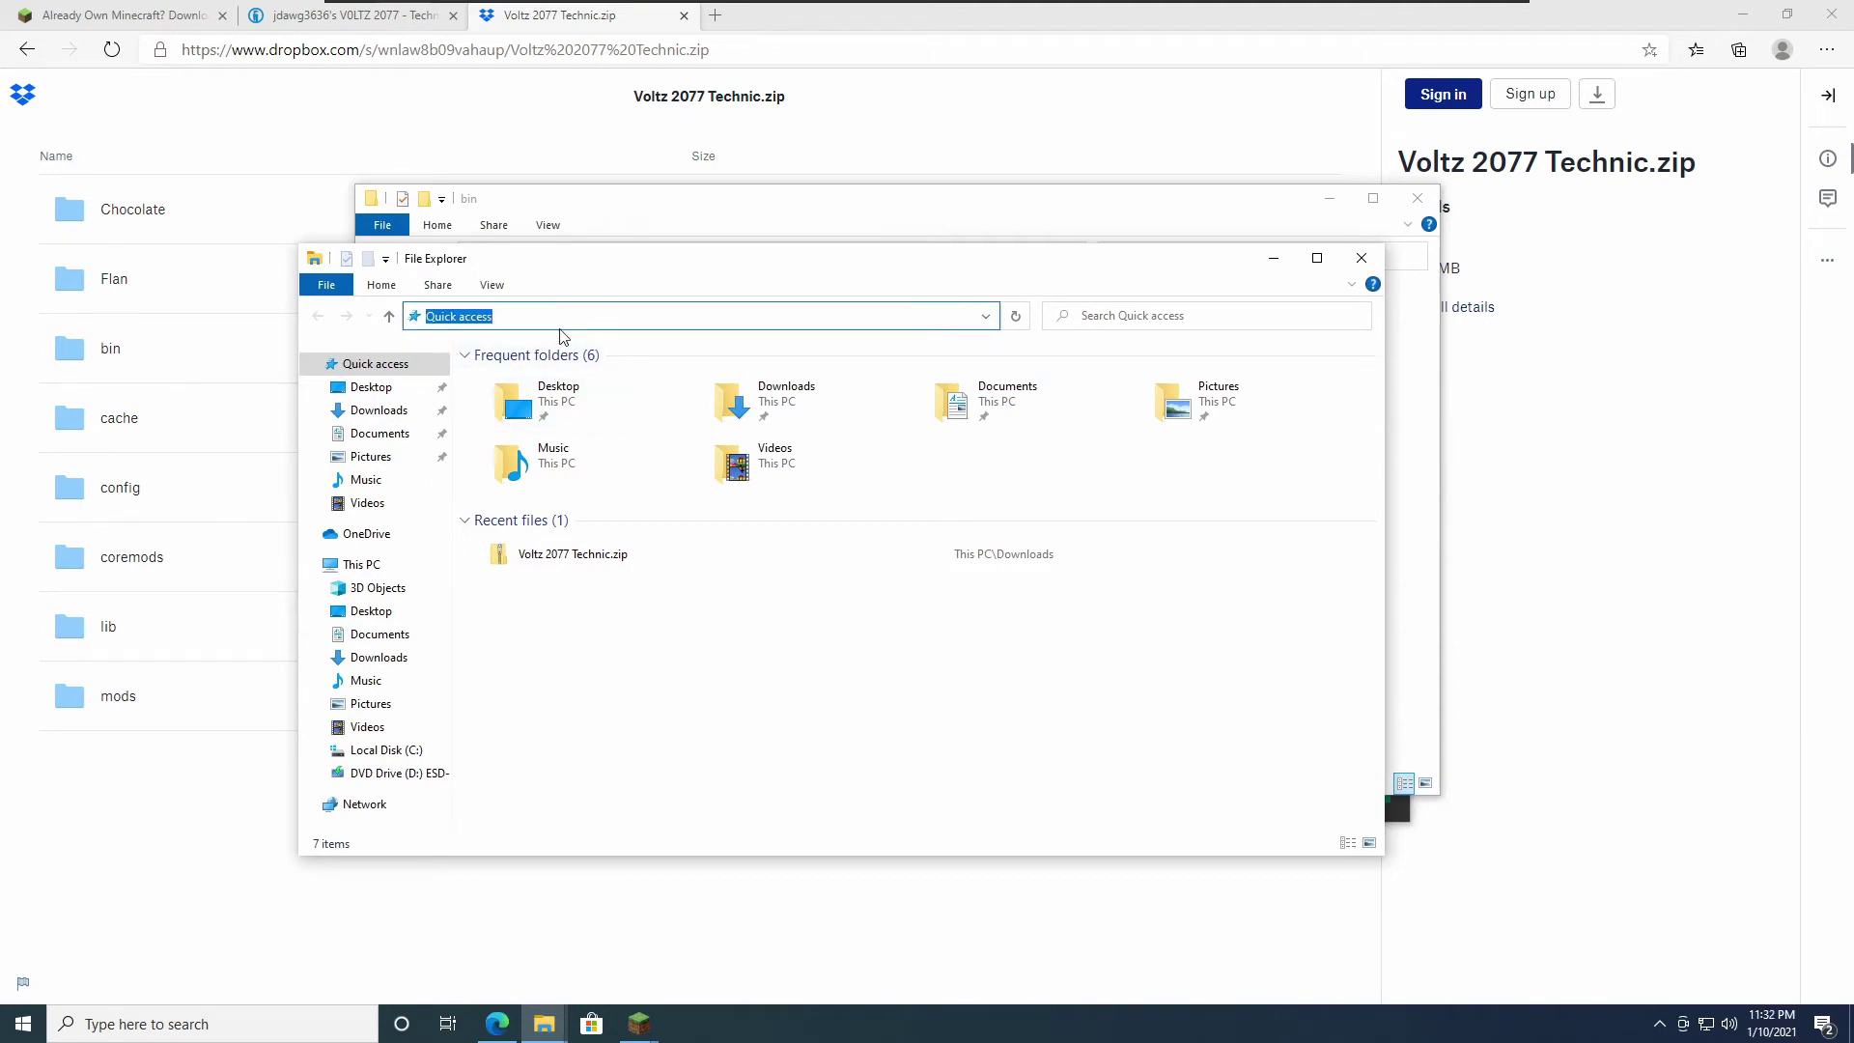
text(%)
text(appdata%)
key(Return)
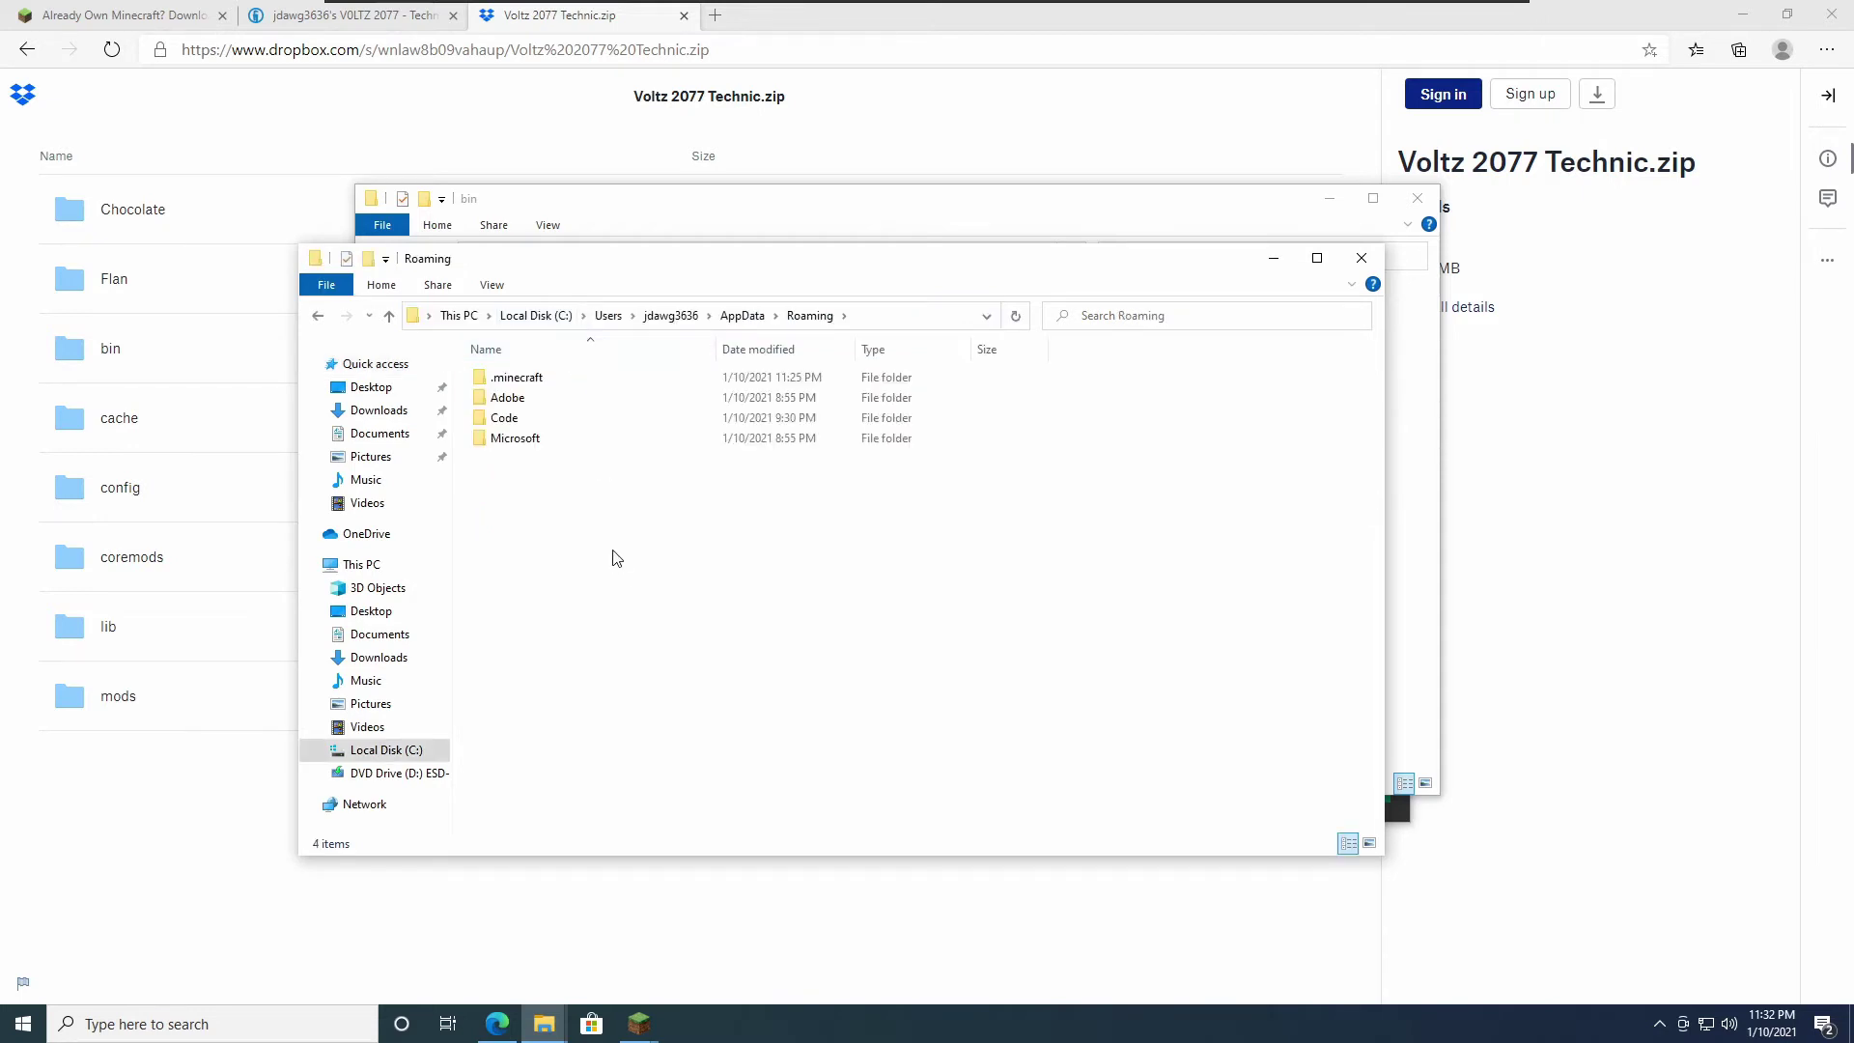
Step: Open the versions folder inside .minecraft
double_click(520, 379)
double_click(517, 438)
drag(843, 273, 877, 251)
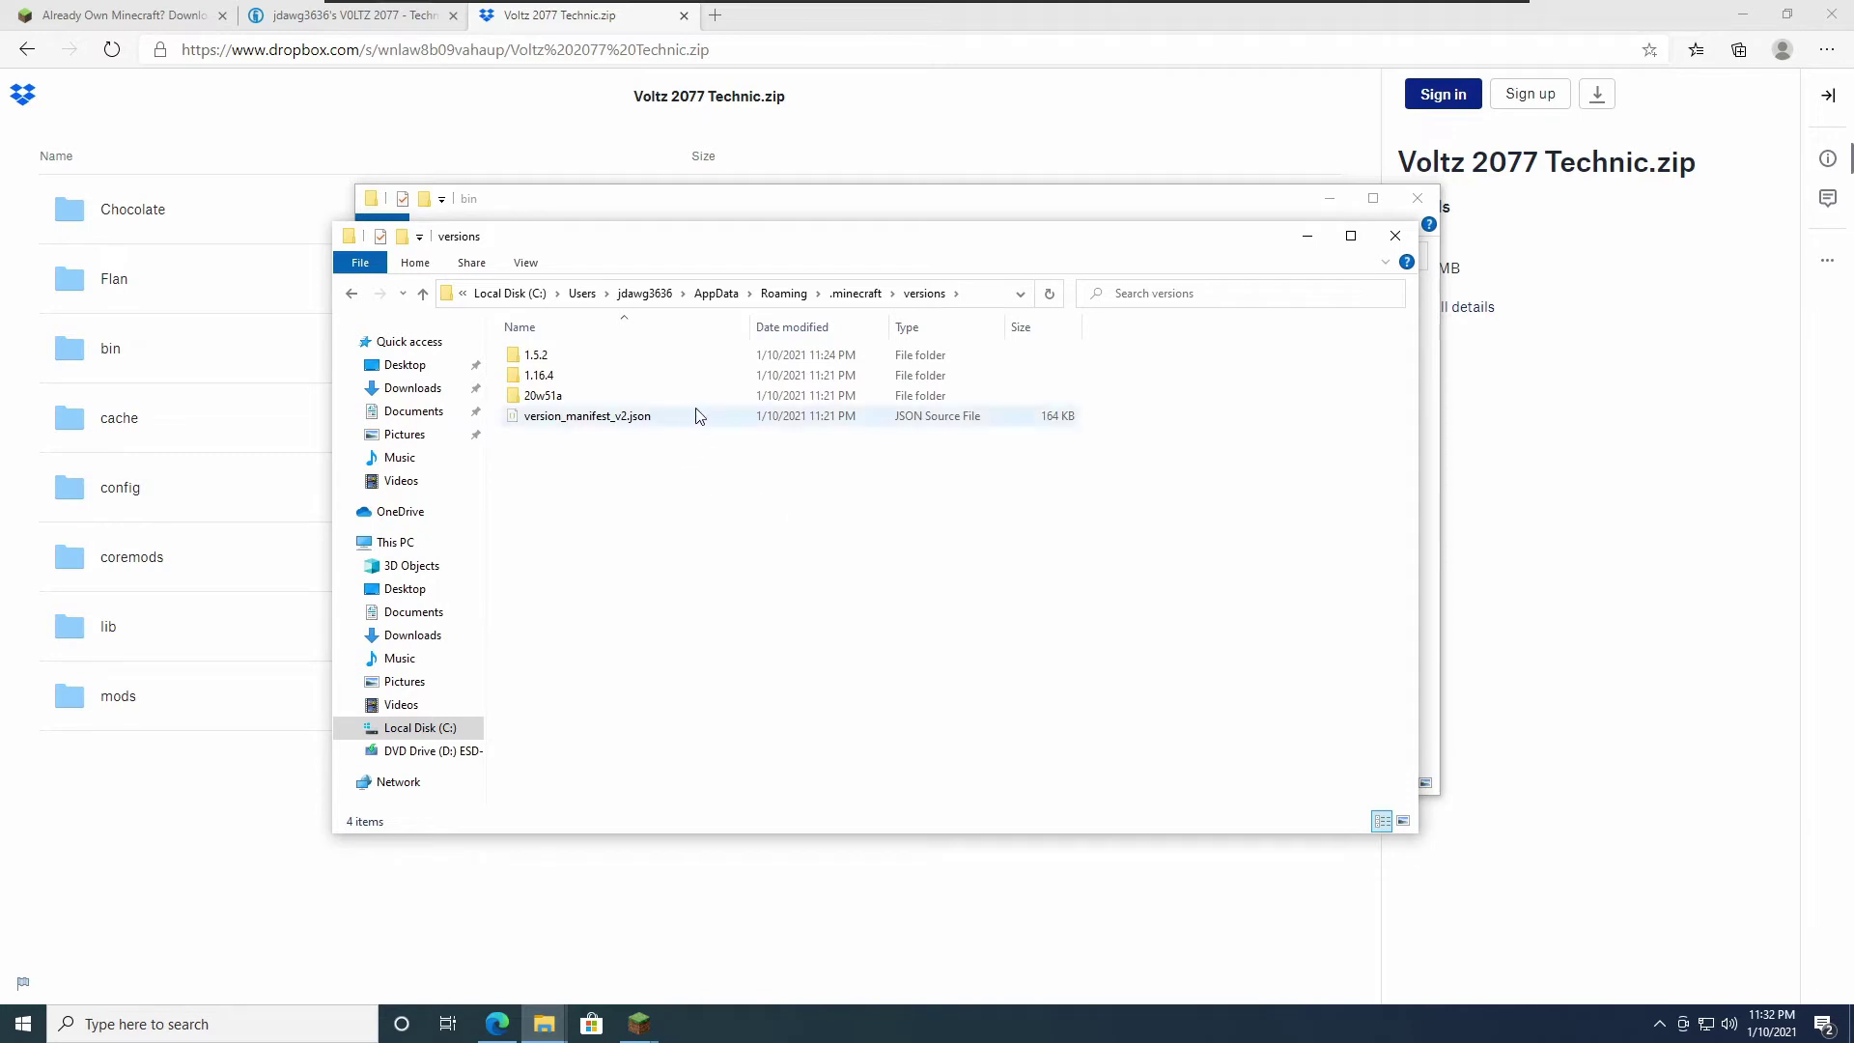
Step: Duplicate the 1.5.2 folder within the versions folder
click(550, 362)
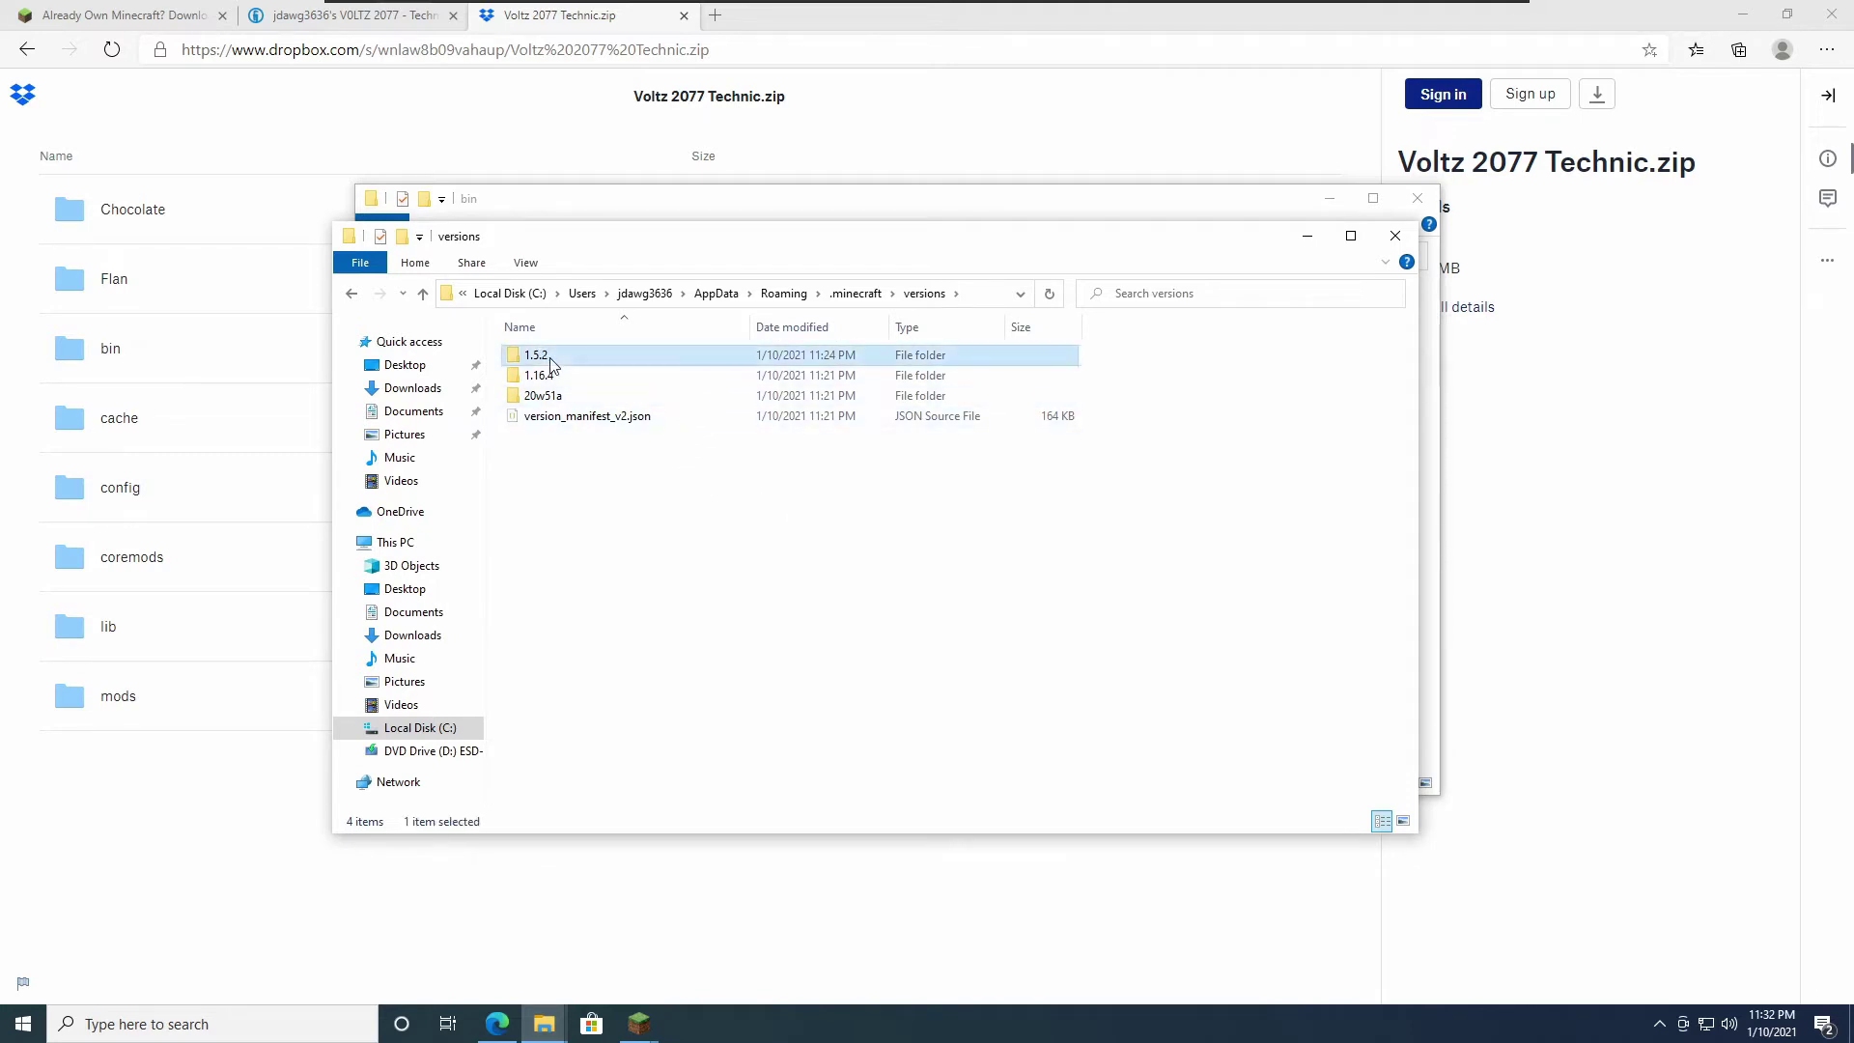
right_click(611, 367)
click(667, 632)
click(635, 541)
right_click(636, 541)
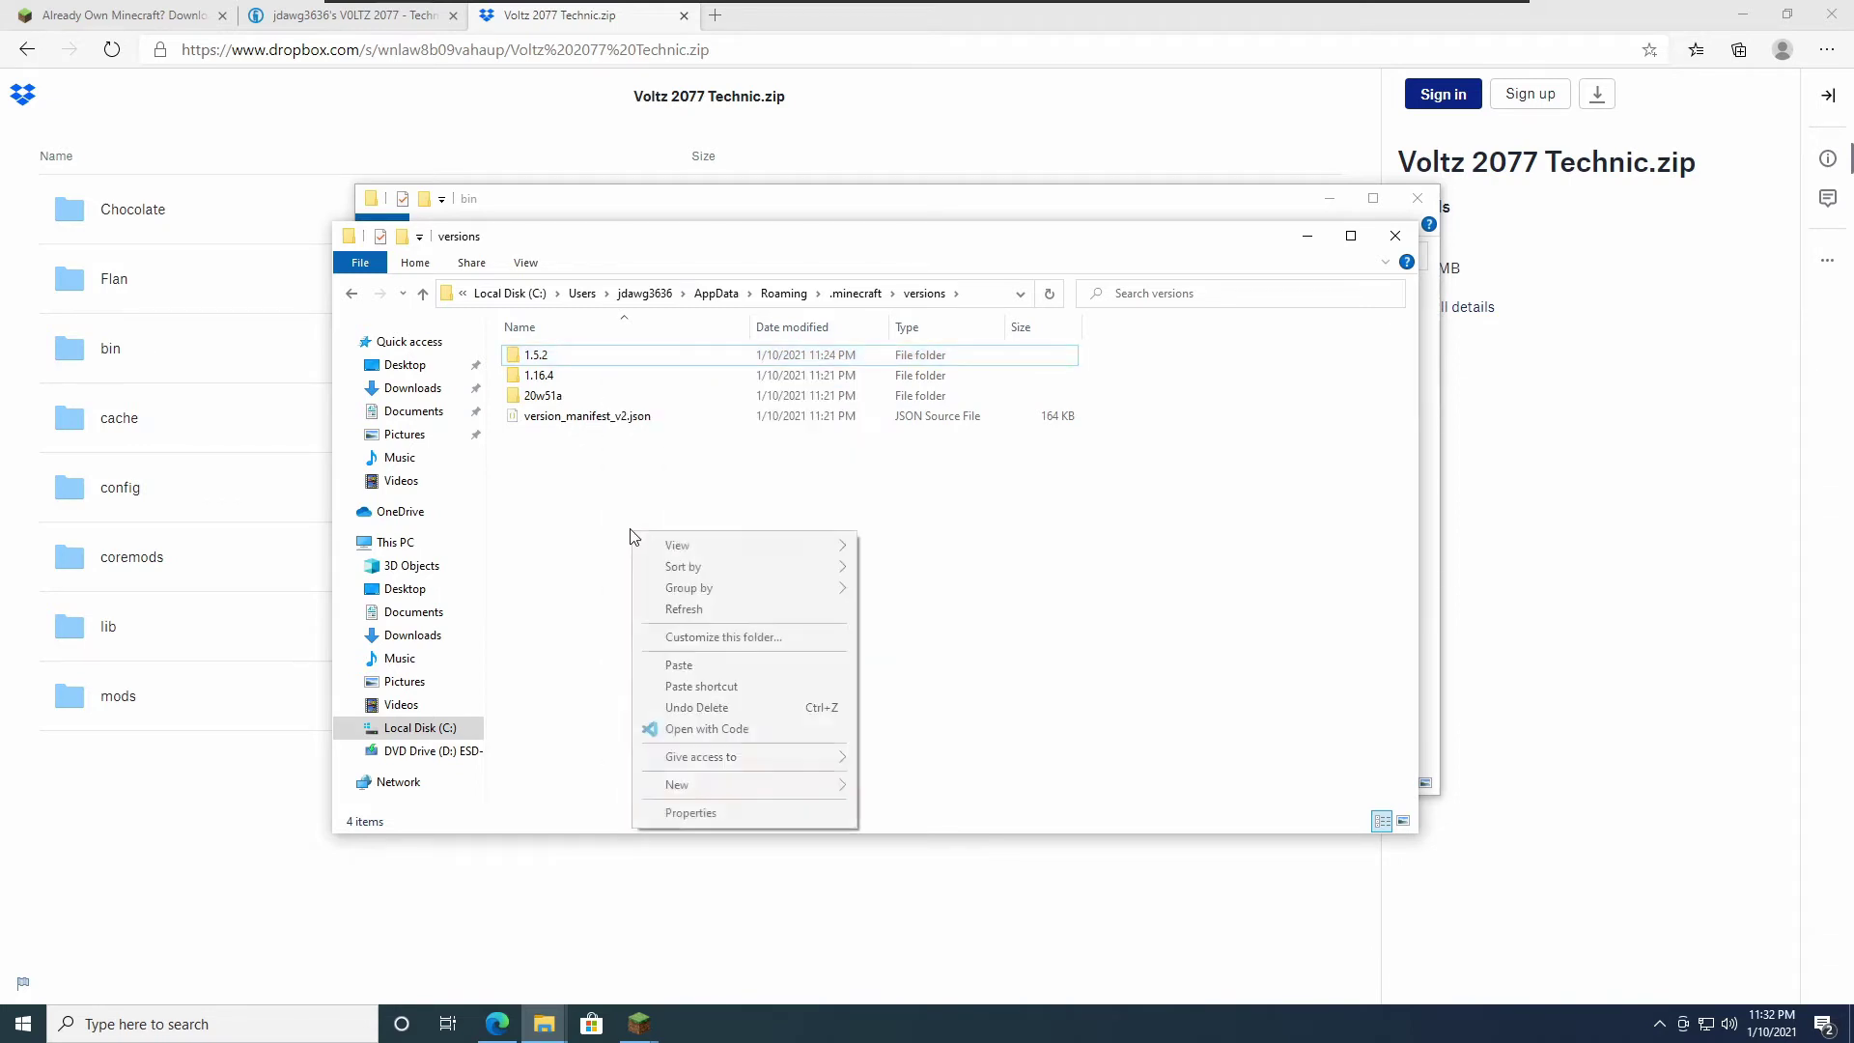
click(684, 665)
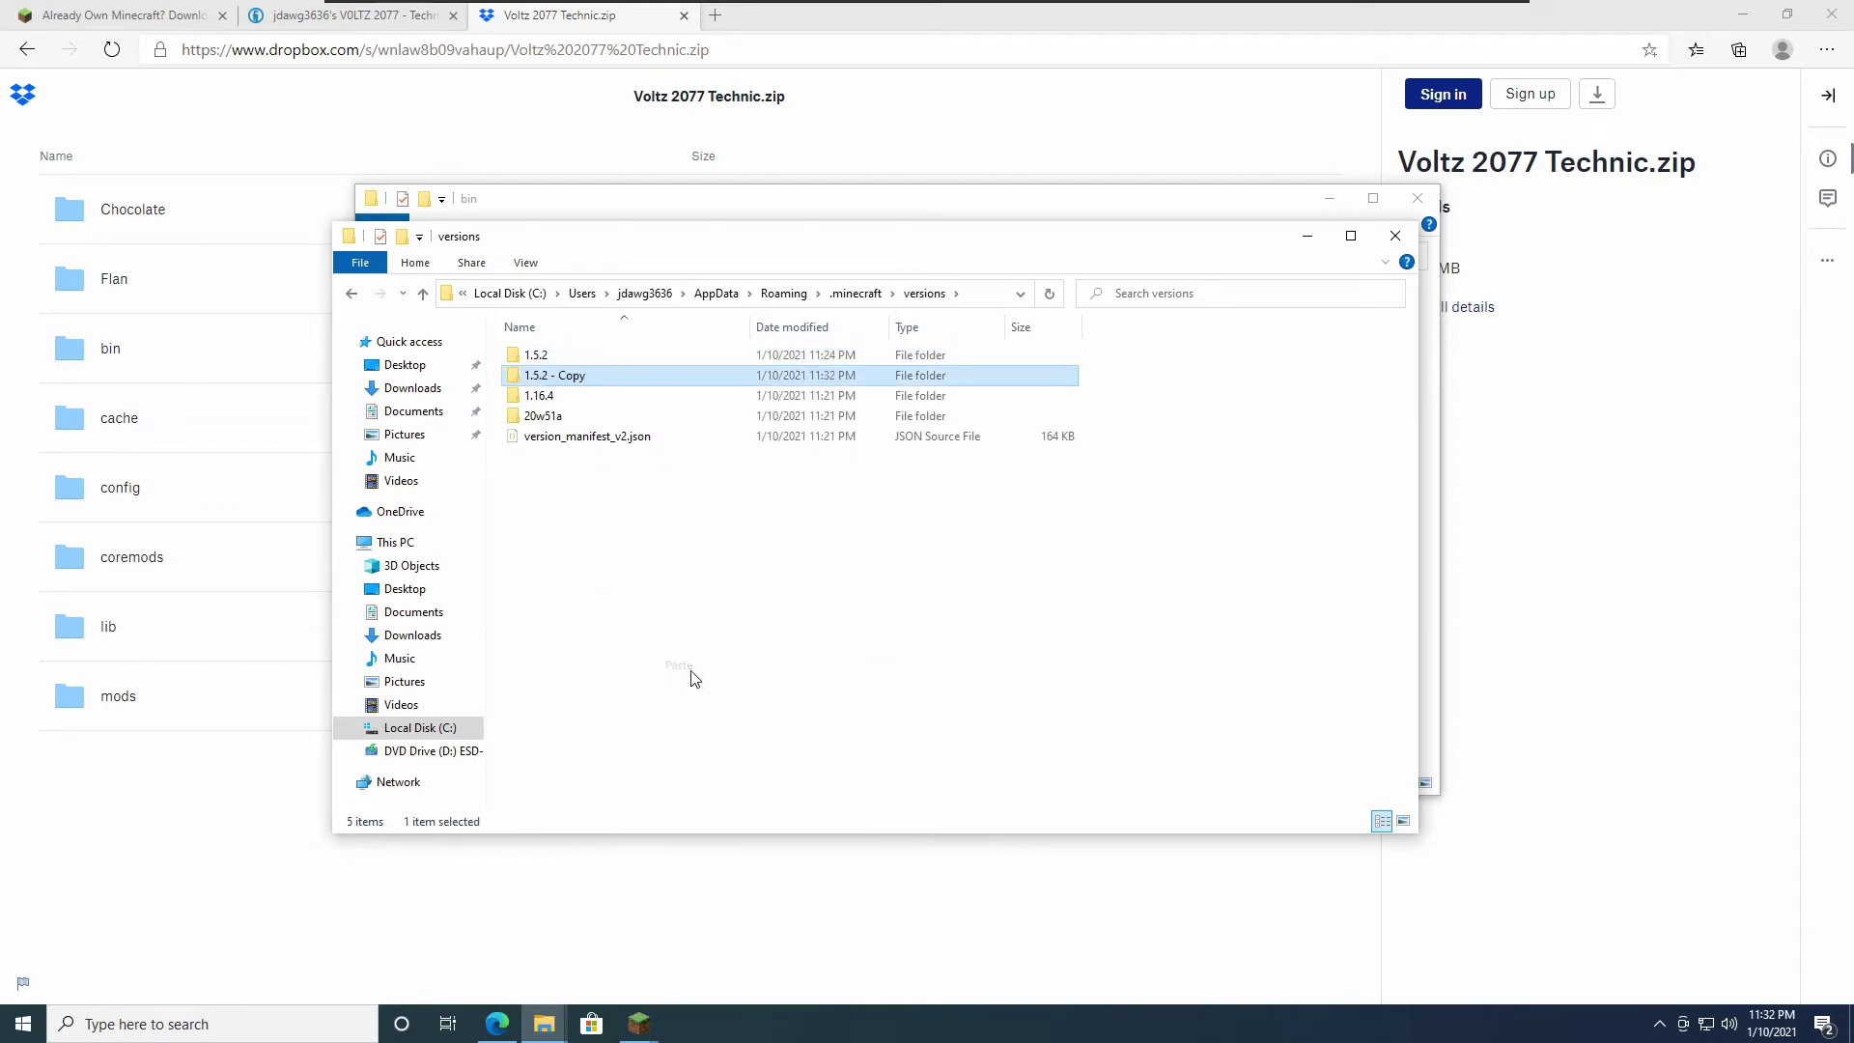
Step: Rename the copied 1.5.2 folder as Voltz 2077
click(579, 385)
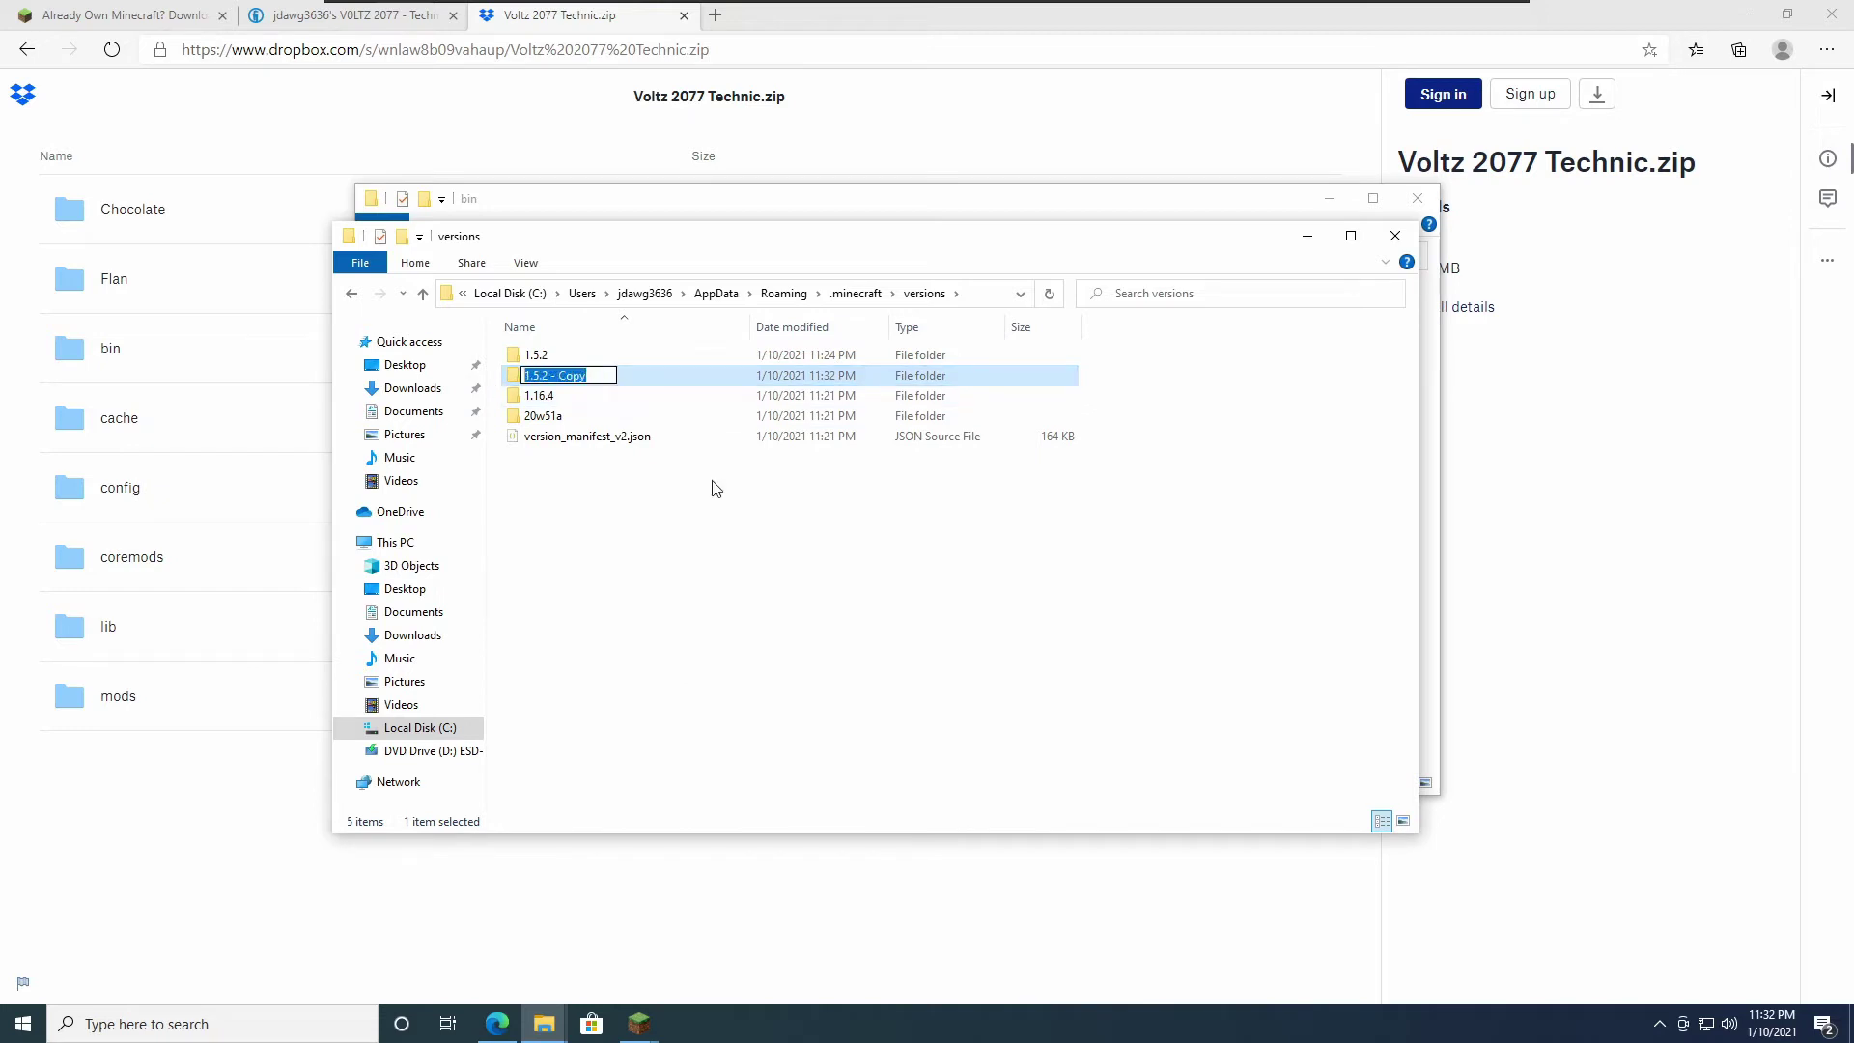
text(Voltz 2077)
key(Return)
Step: Open the new Voltz 2077 version folder and rename 1.5.2.jar as Voltz 2077.jar
drag(676, 234, 673, 306)
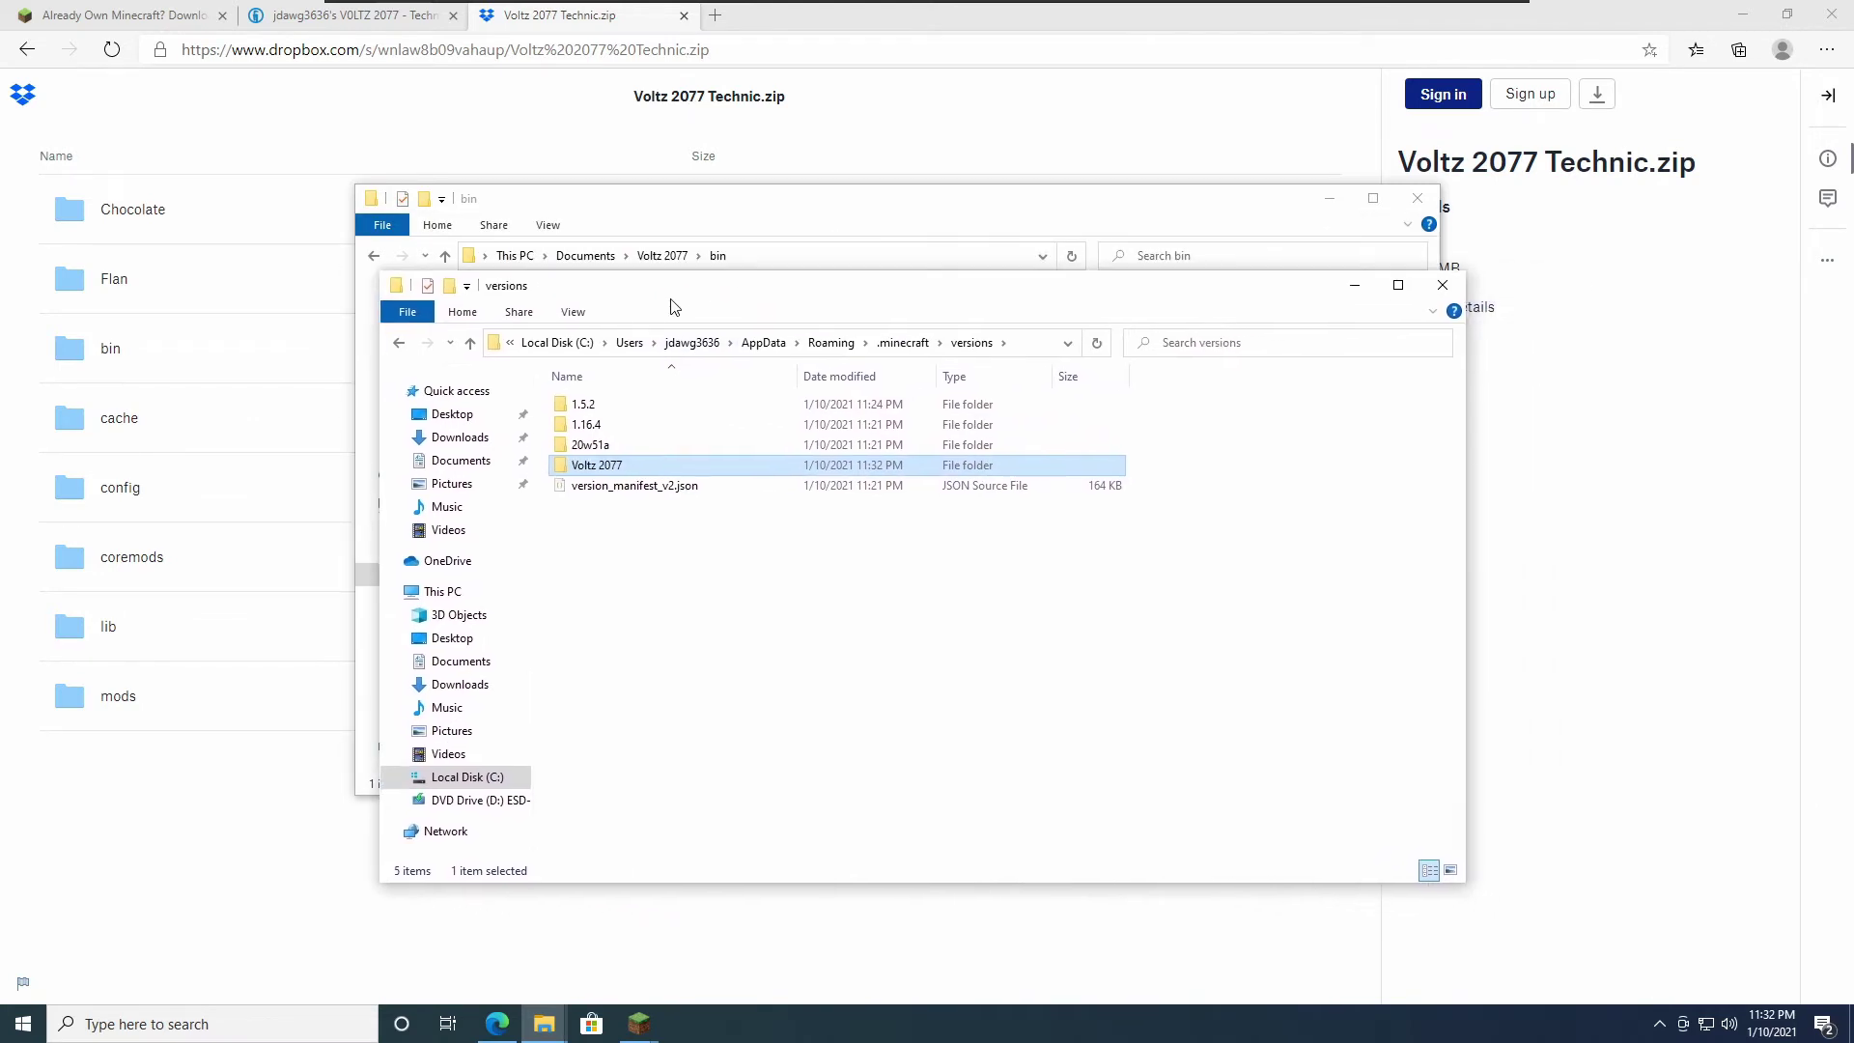
double_click(599, 466)
click(591, 409)
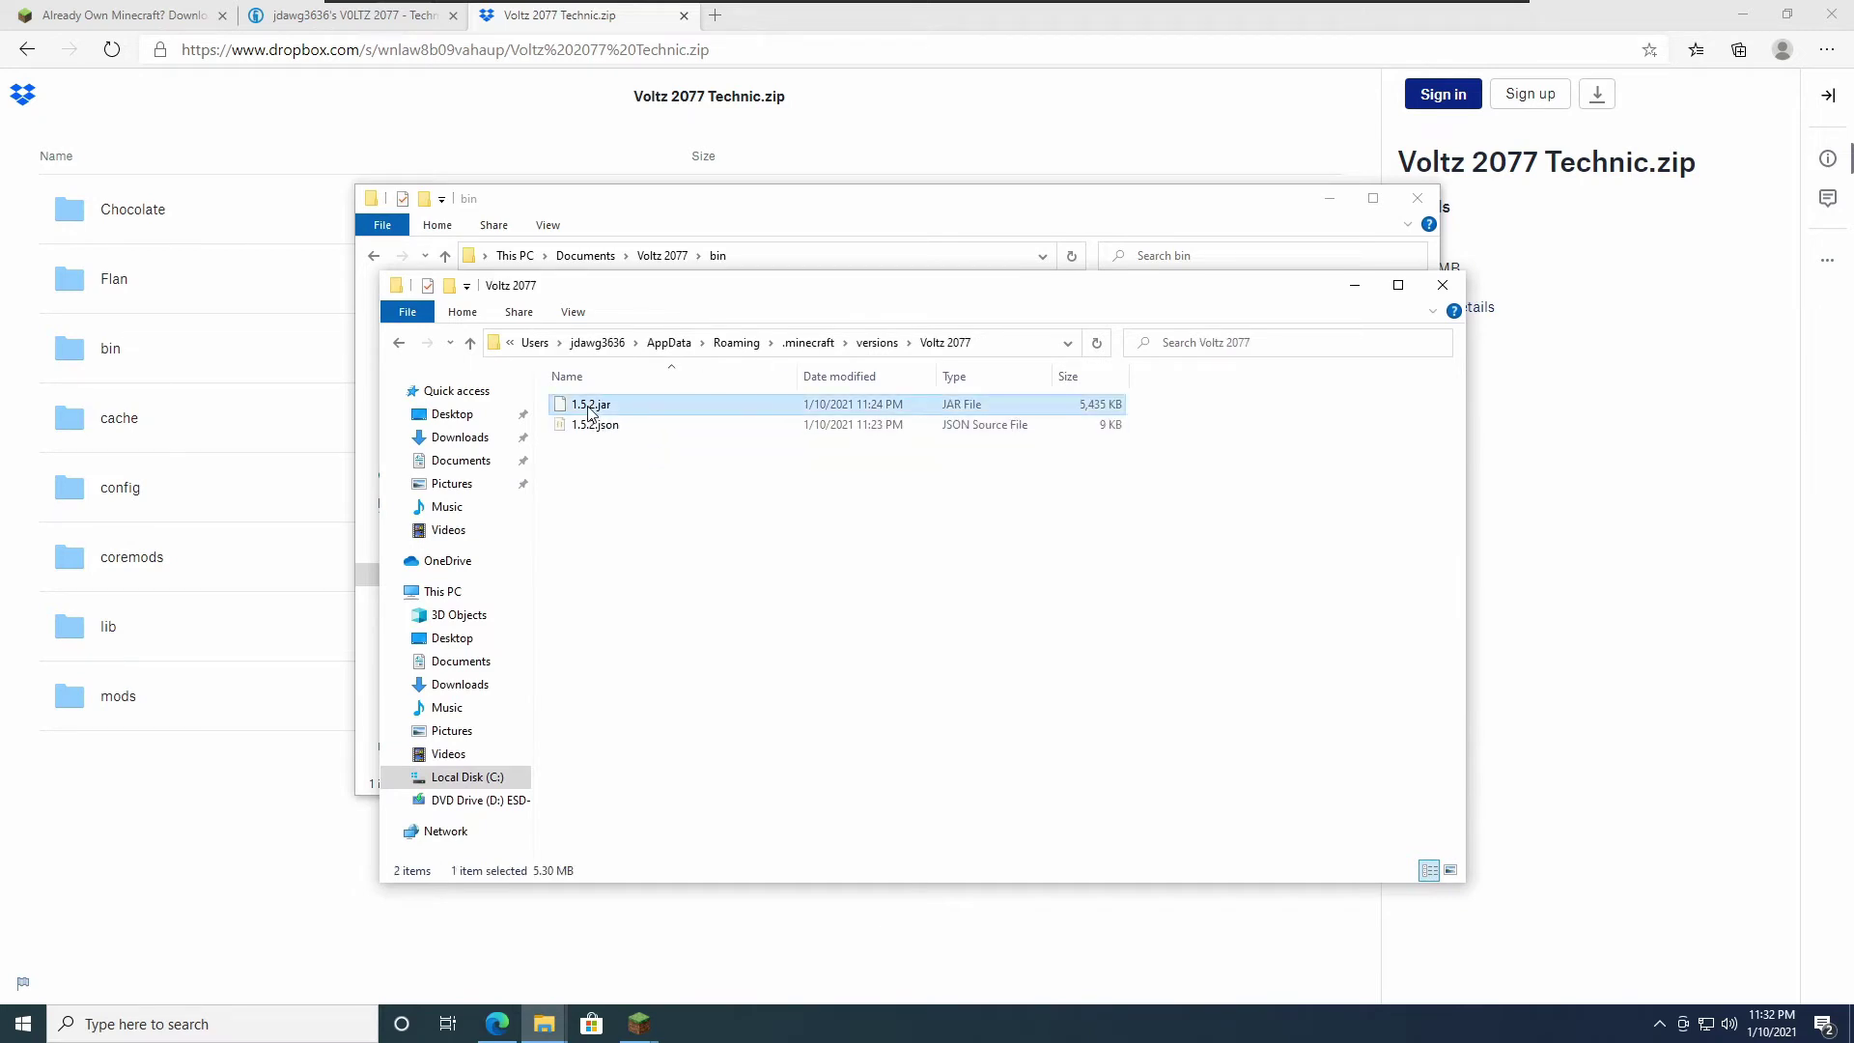
click(592, 406)
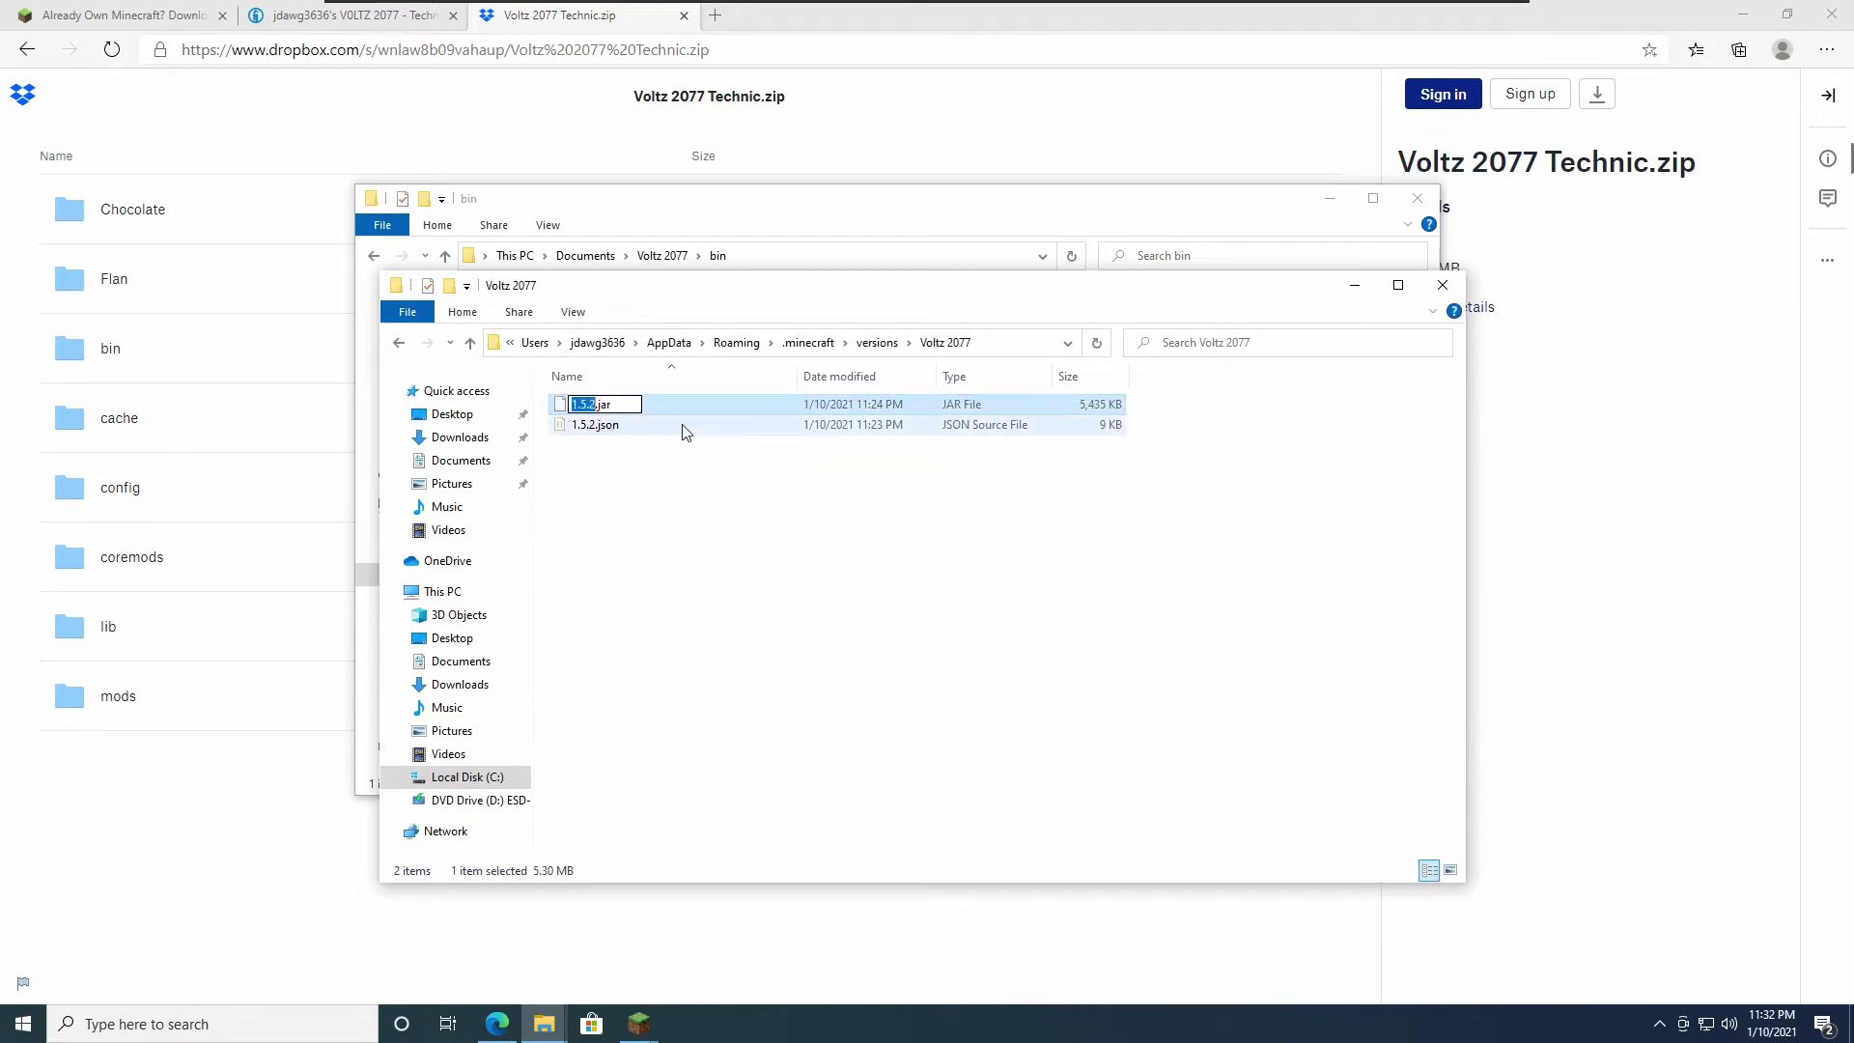
text(Voltz 2077)
key(Return)
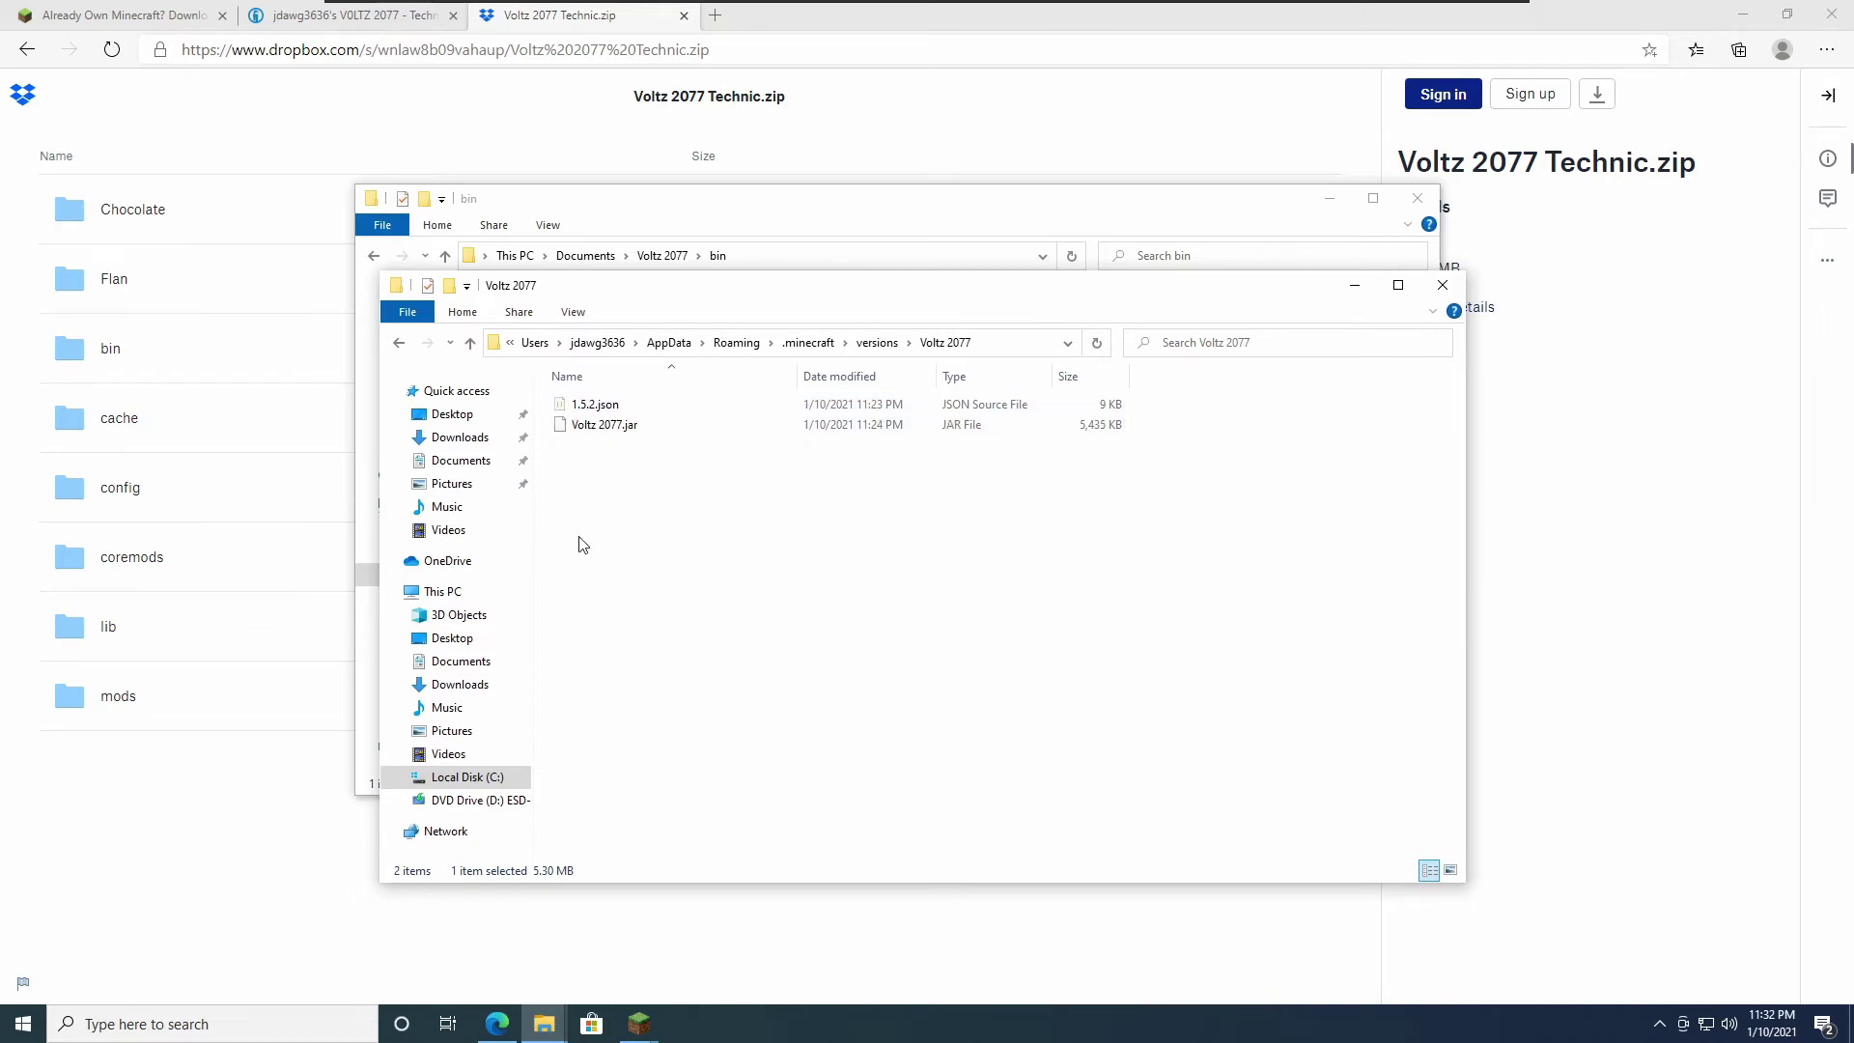
Step: Rename 1.5.2.json as Voltz 2077.json
click(581, 413)
right_click(580, 413)
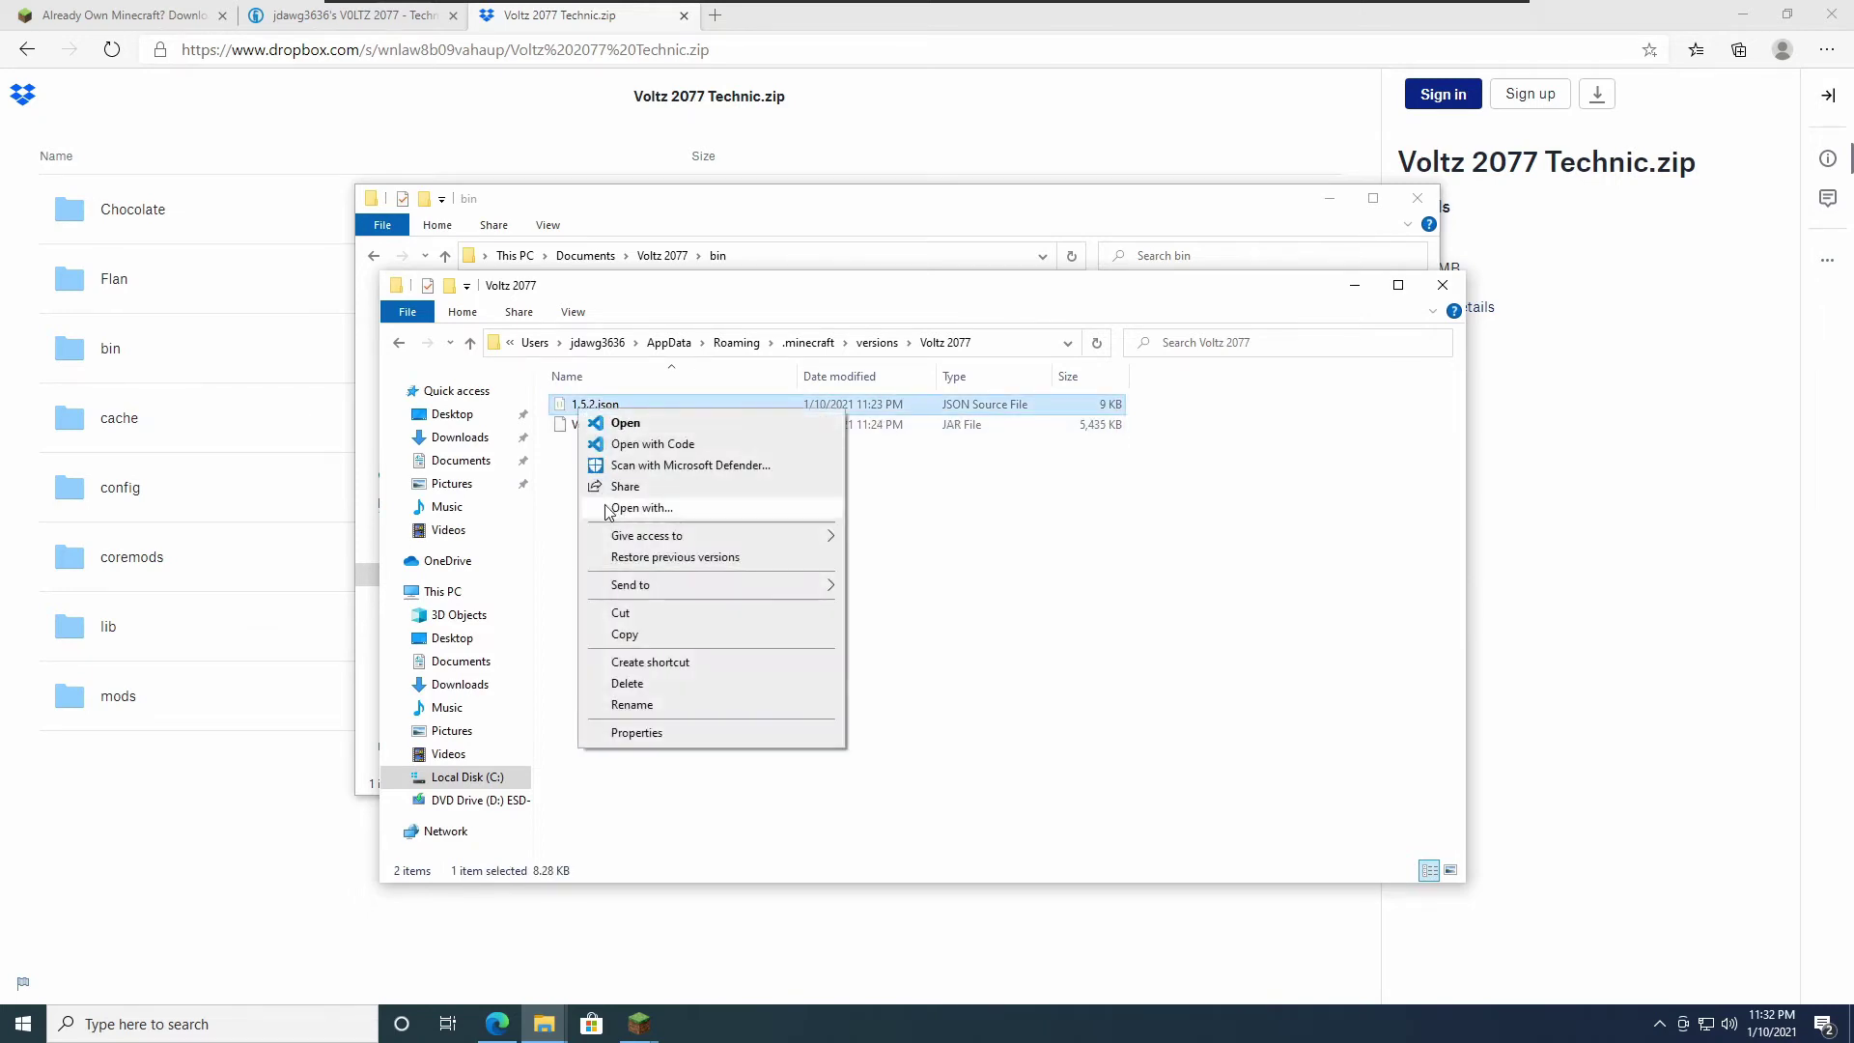
click(570, 562)
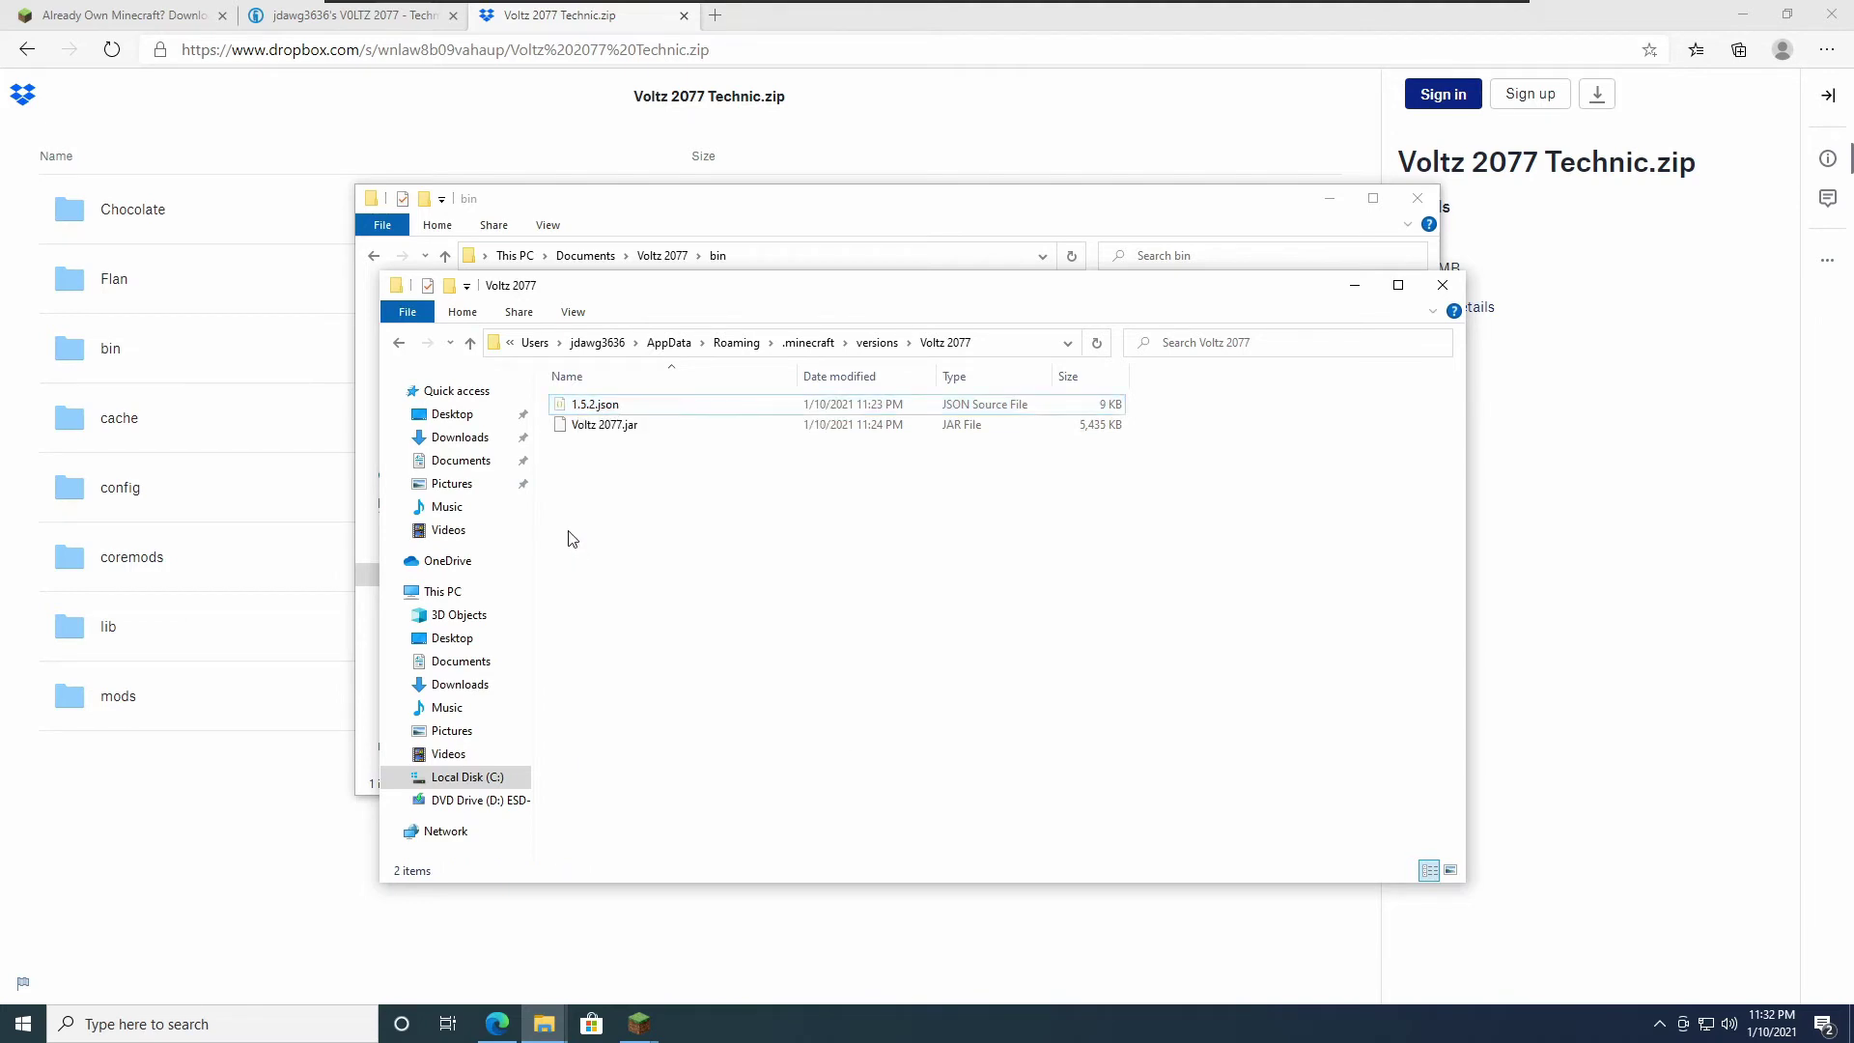
click(593, 413)
click(577, 413)
text(Voltz 2077)
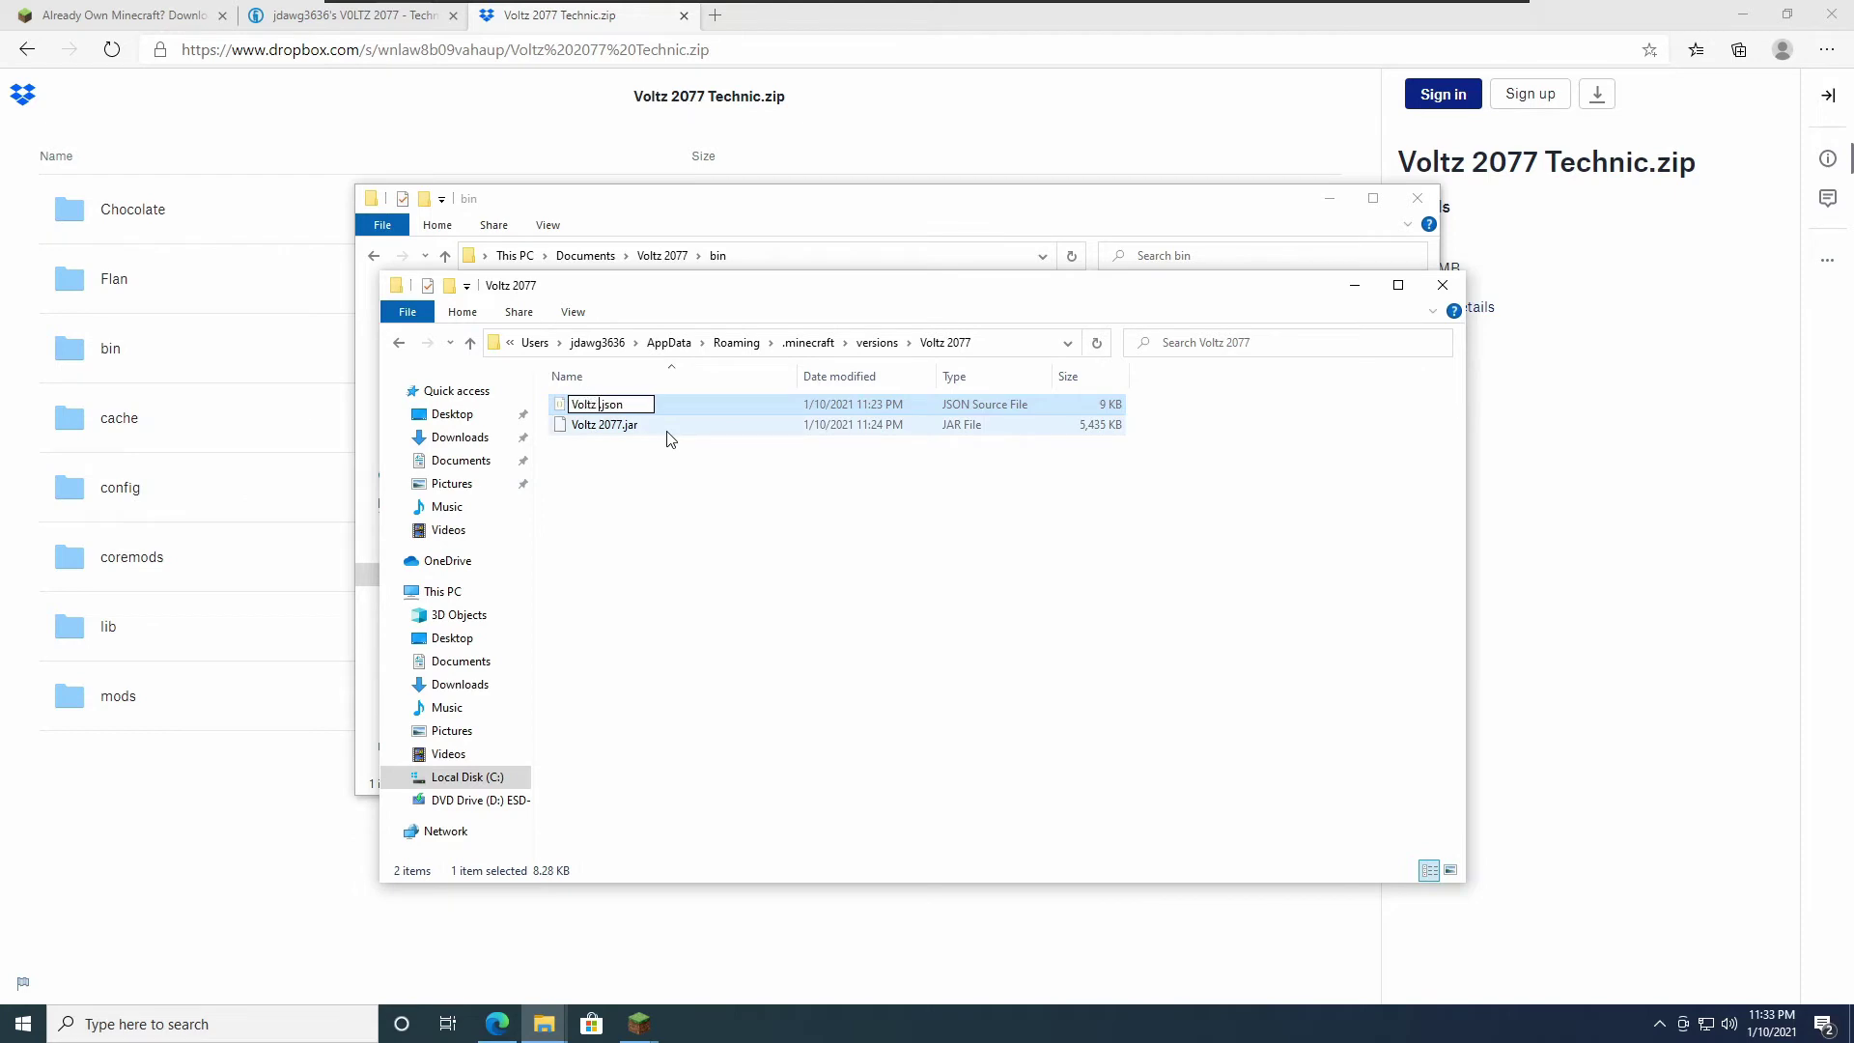
key(Return)
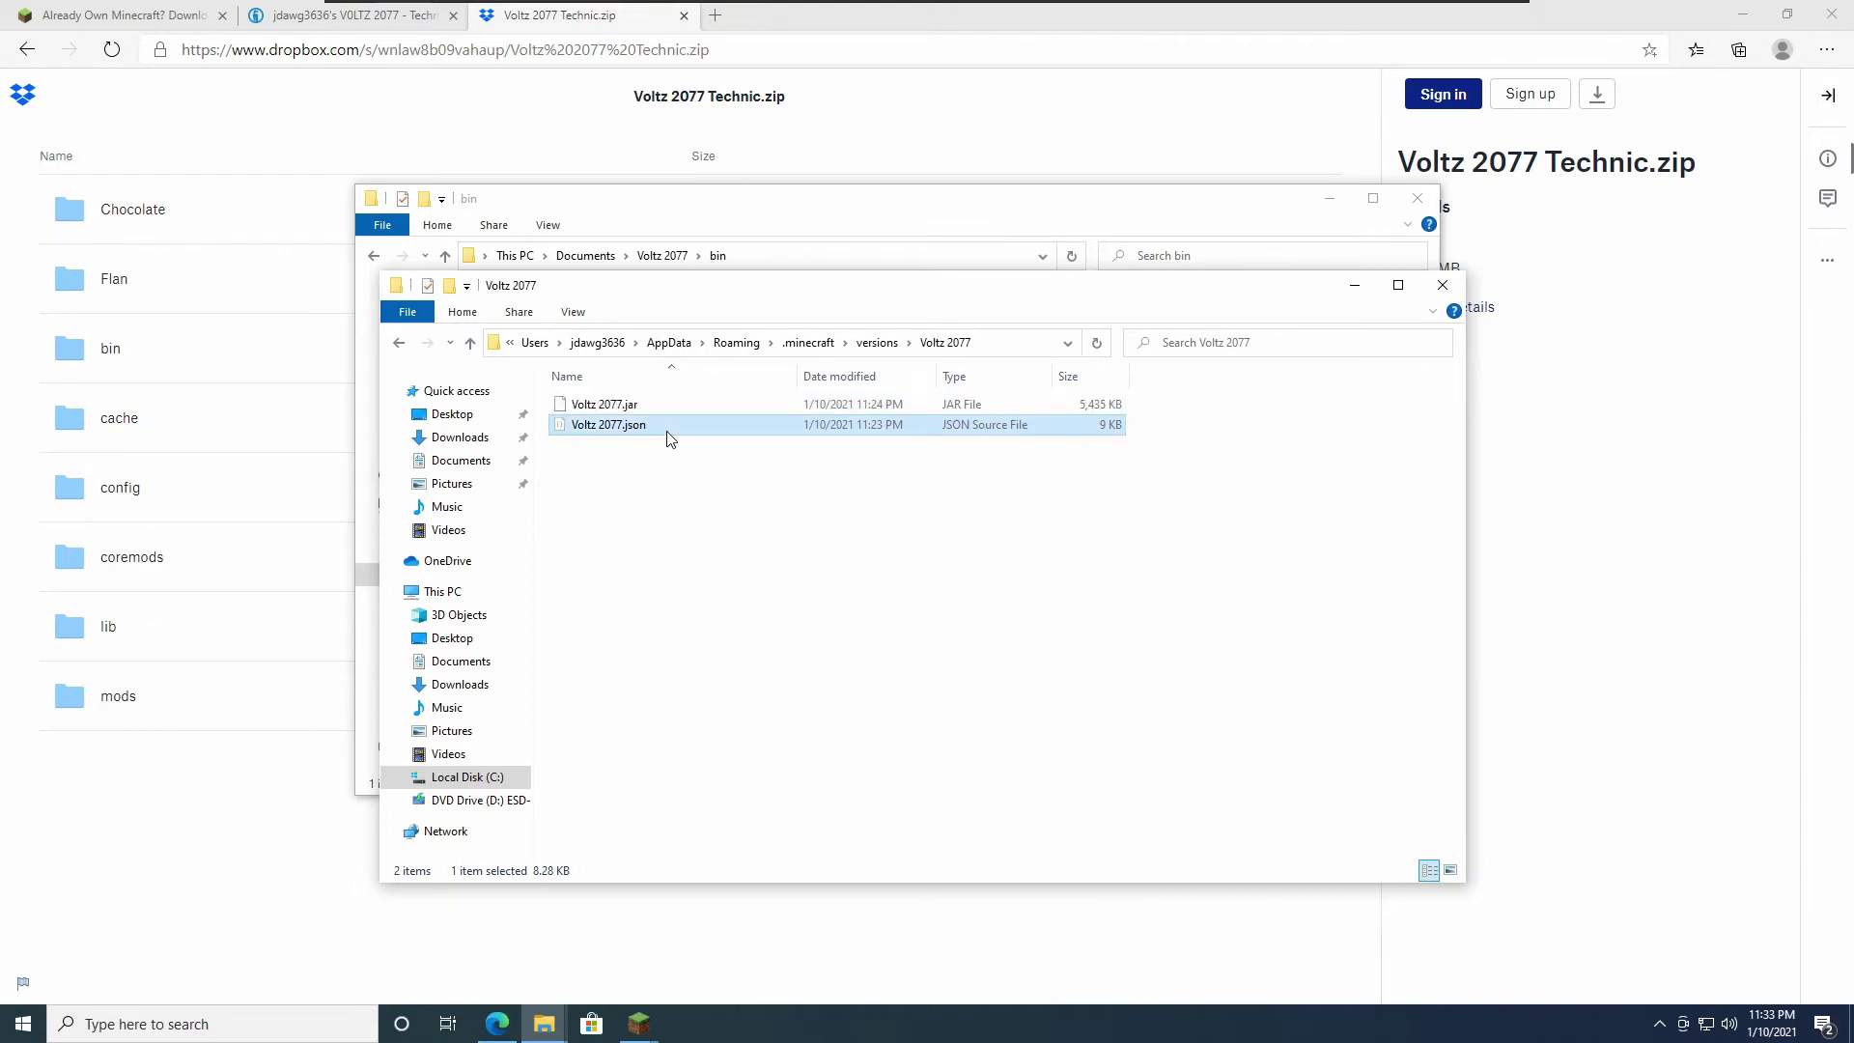
Step: Arrange the Voltz 2077 version folder side by side with the bin folder containing modpack.jar
drag(715, 289, 1, 340)
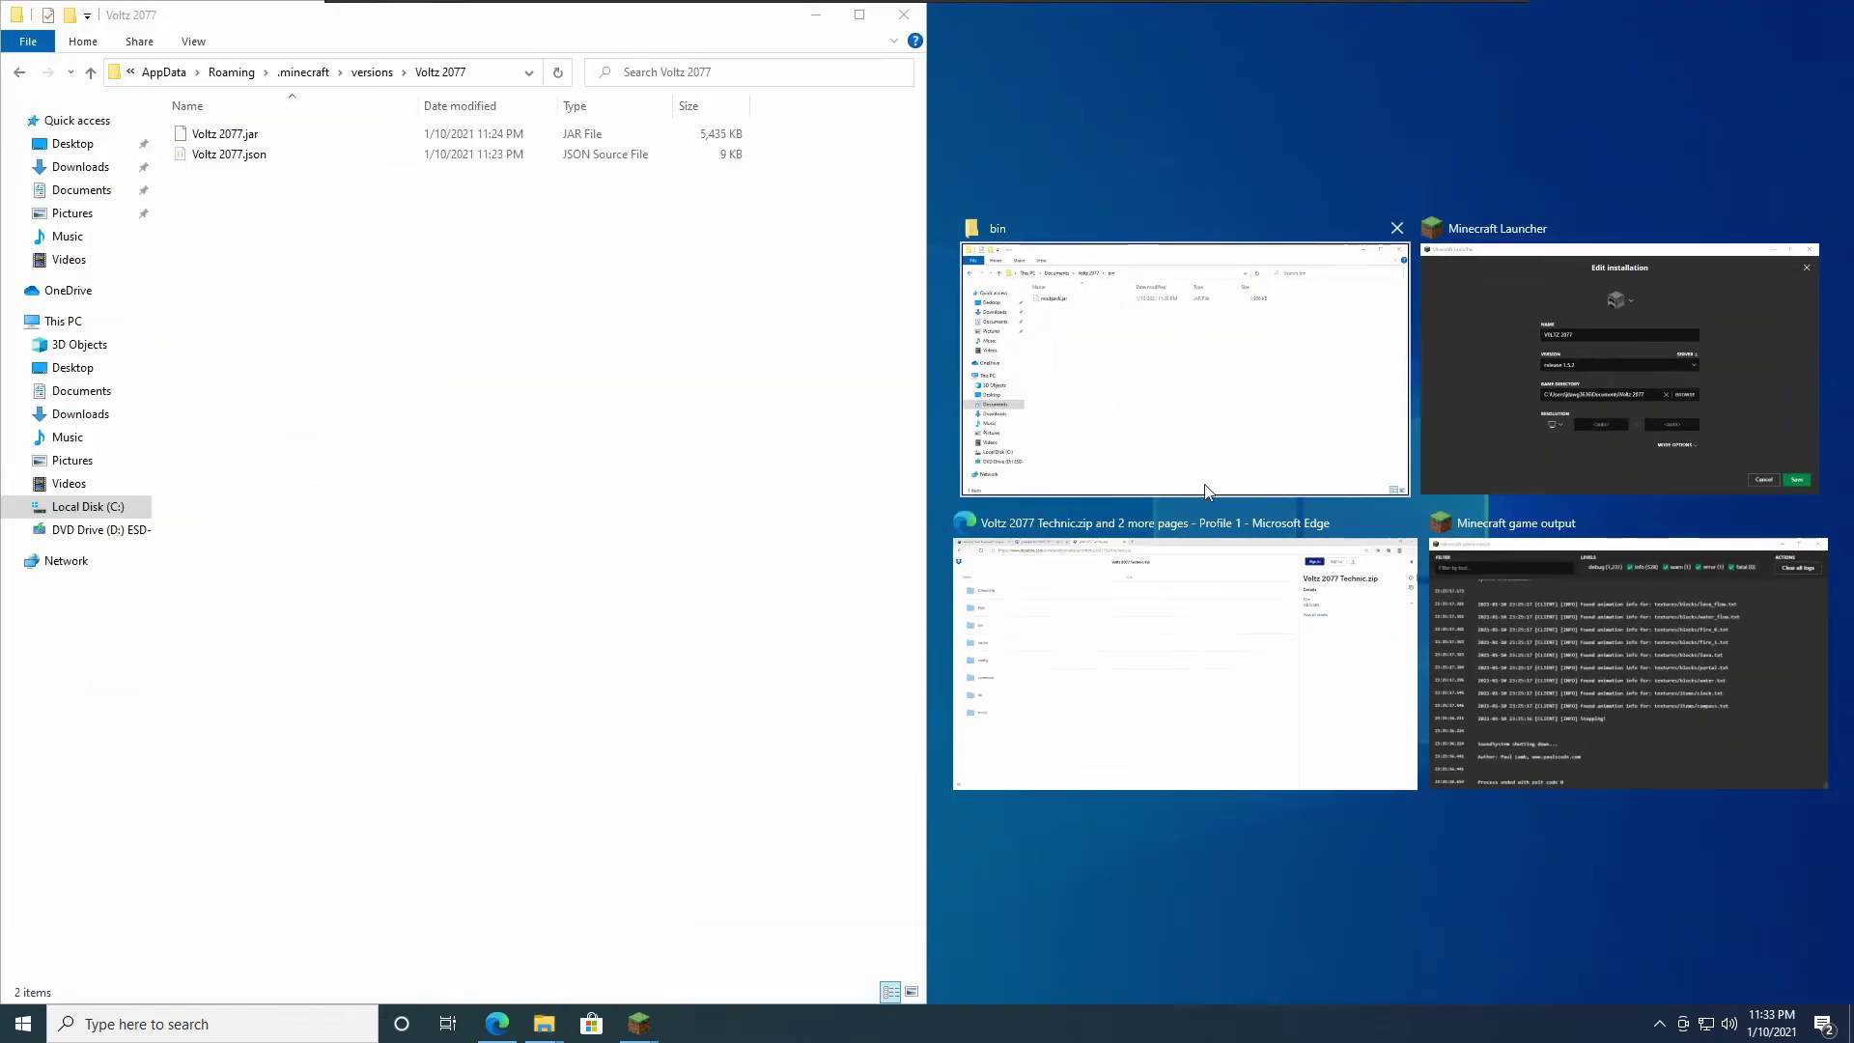
click(1252, 491)
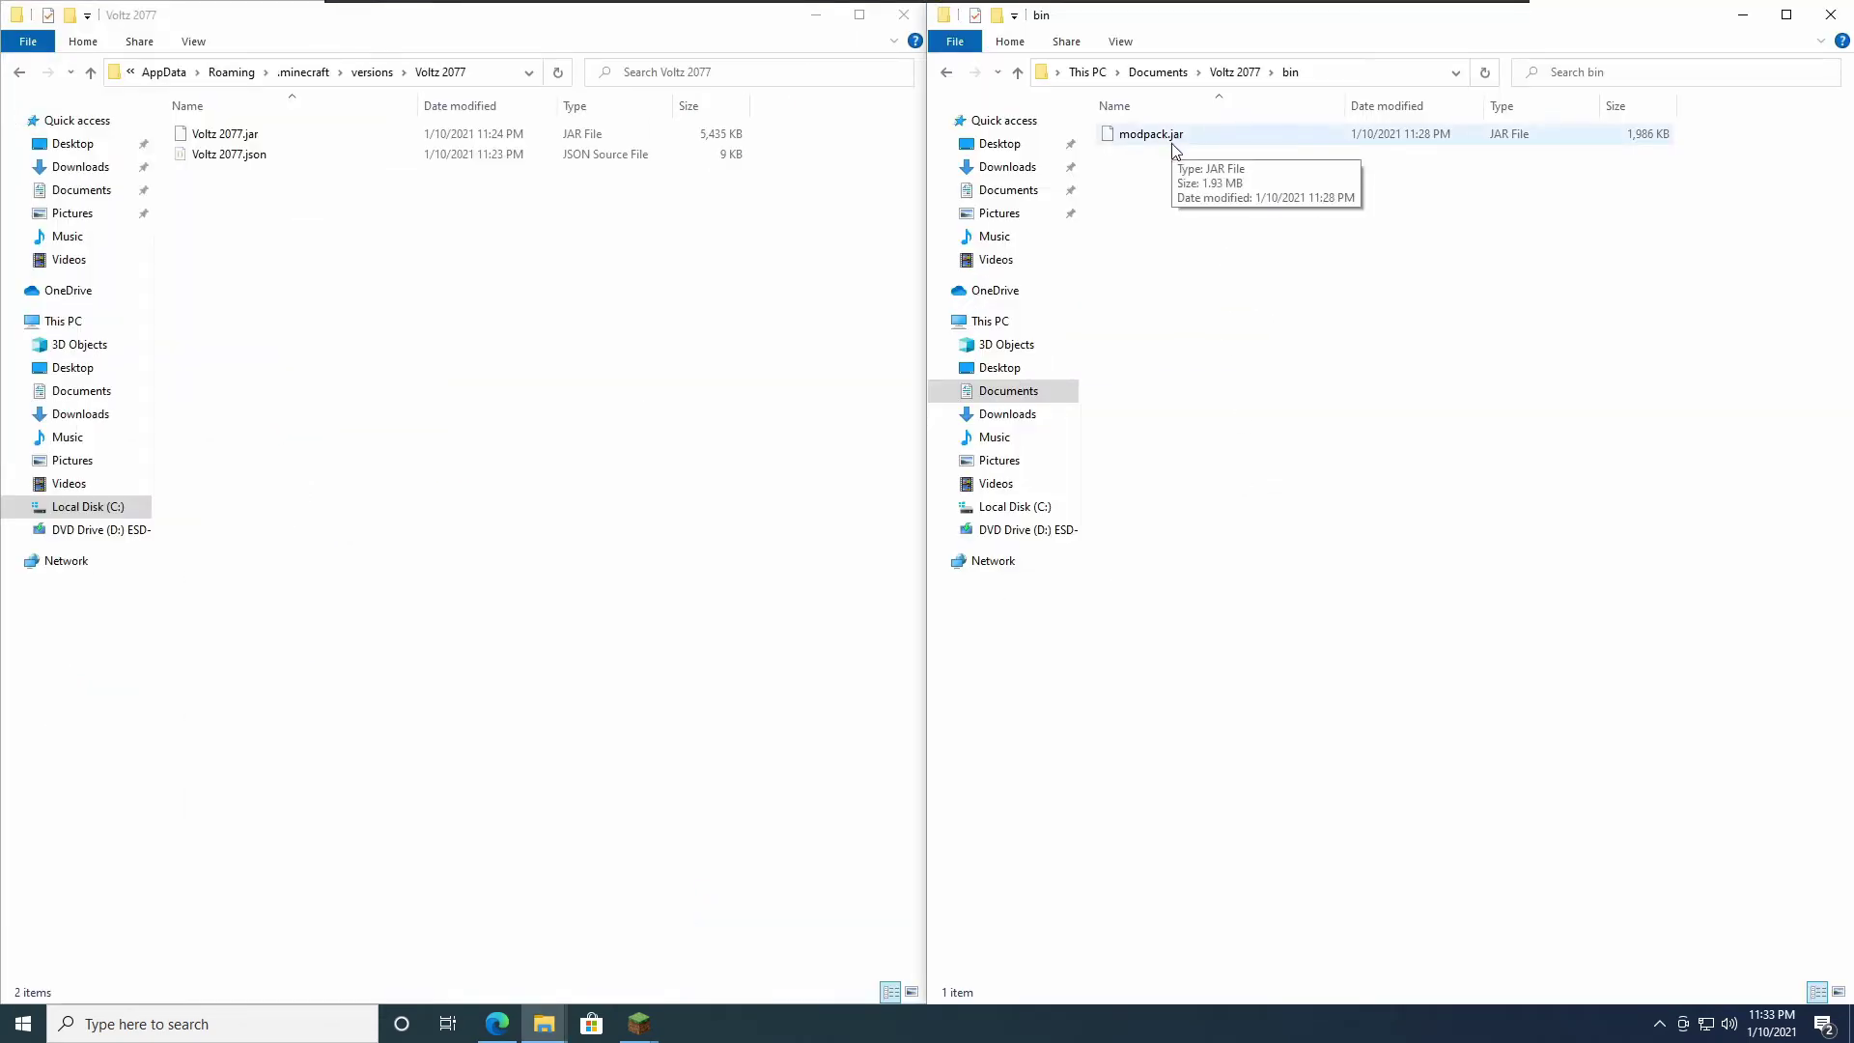
click(275, 227)
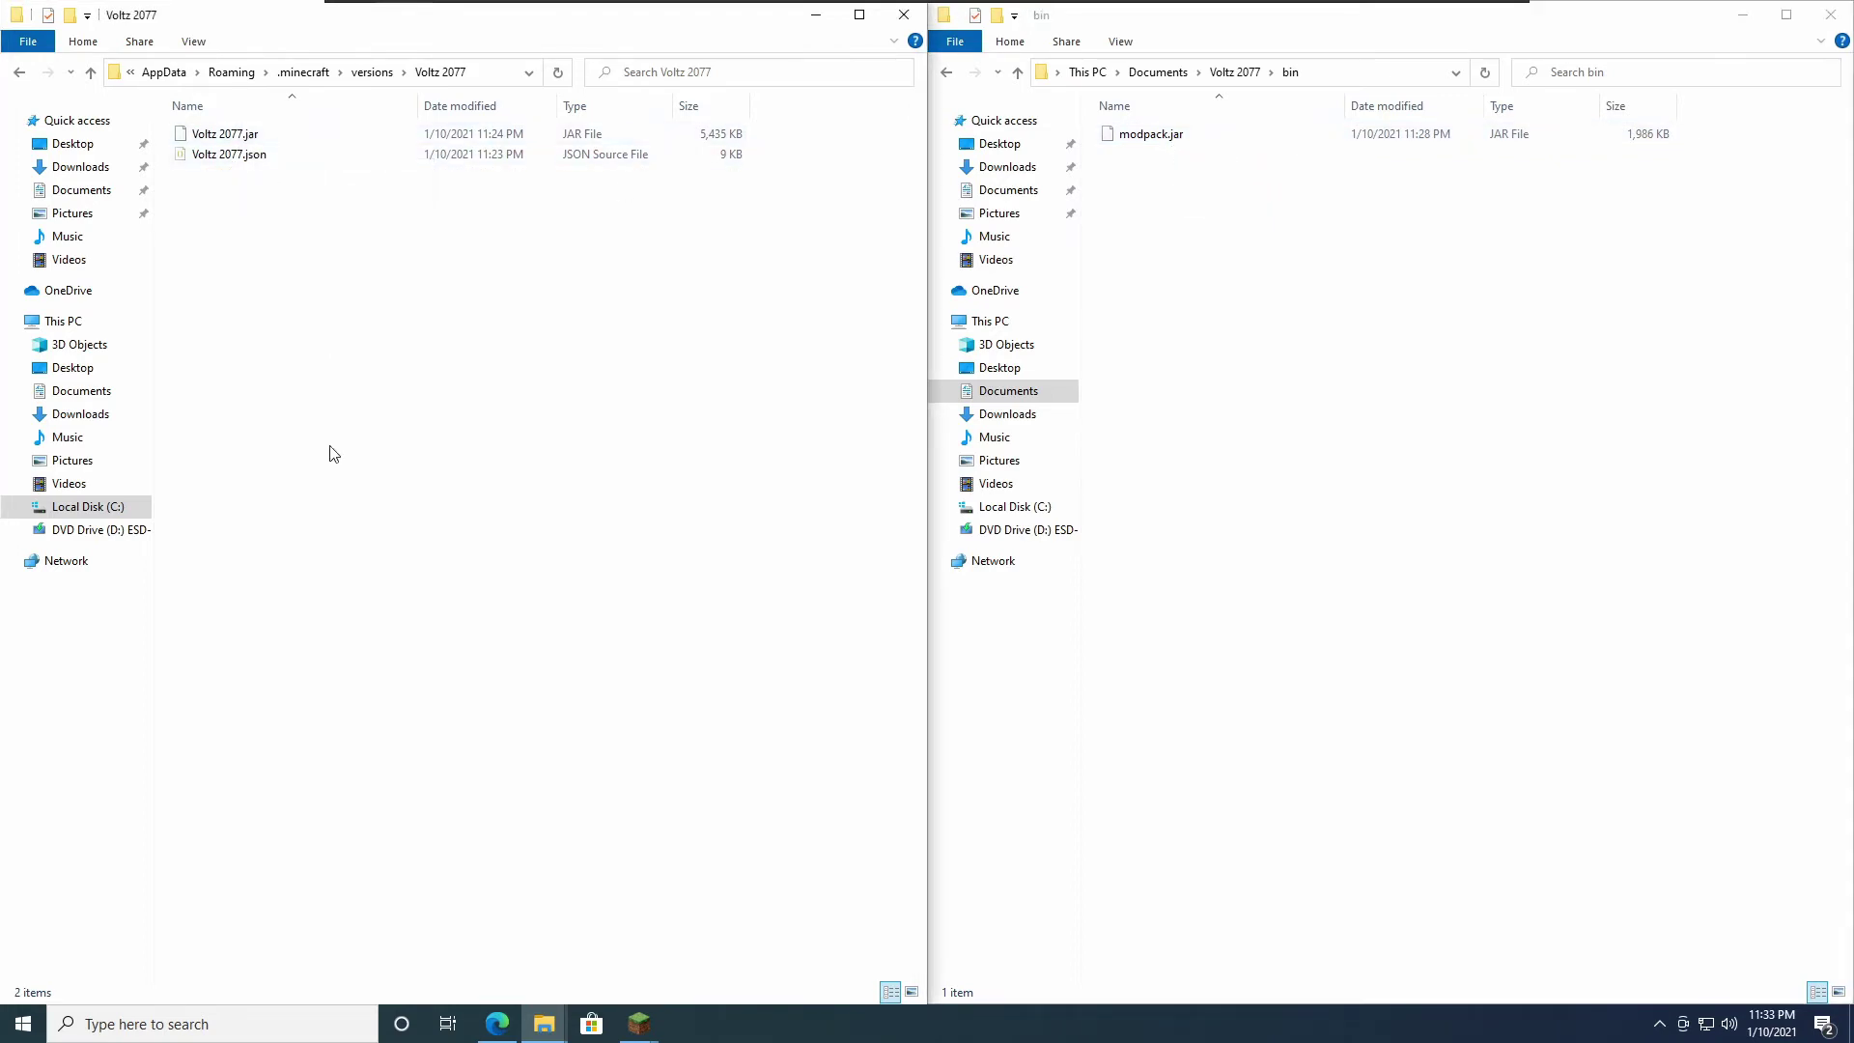
Step: Check the file name extensions display option for the Voltz 2077 version folder
click(446, 282)
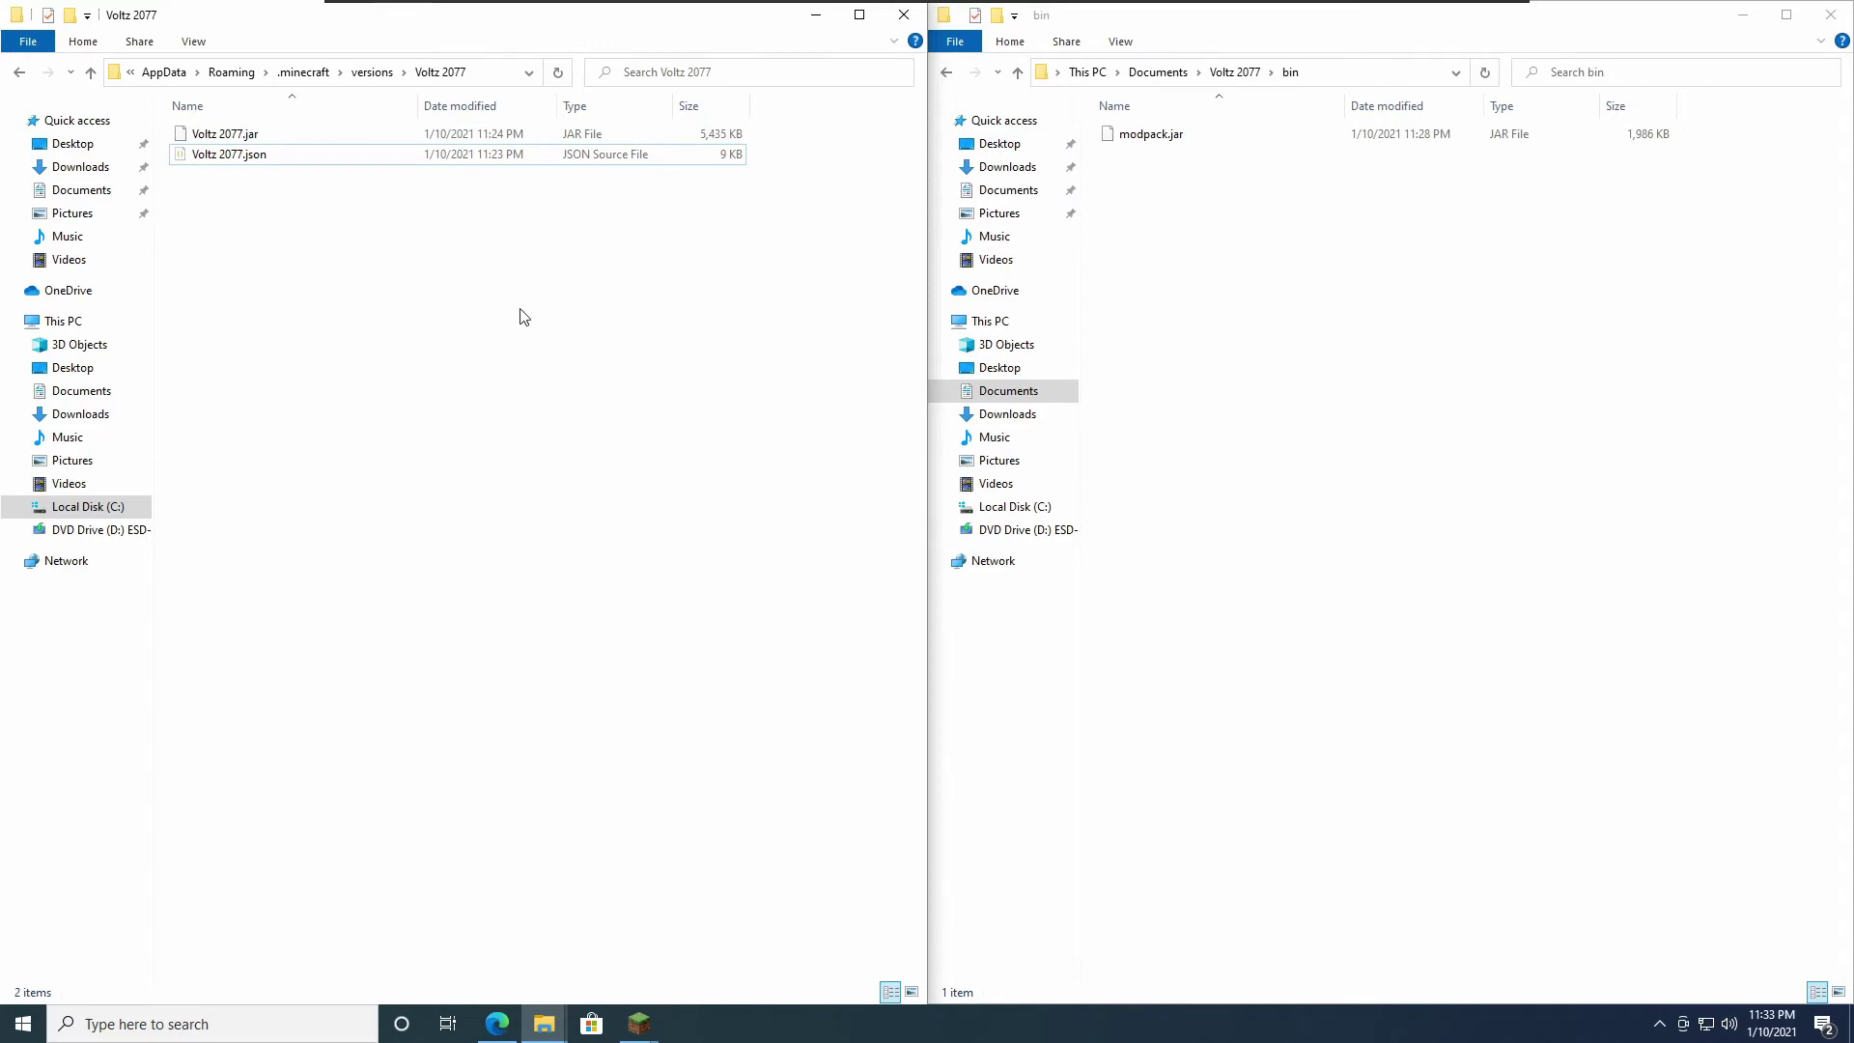
click(198, 45)
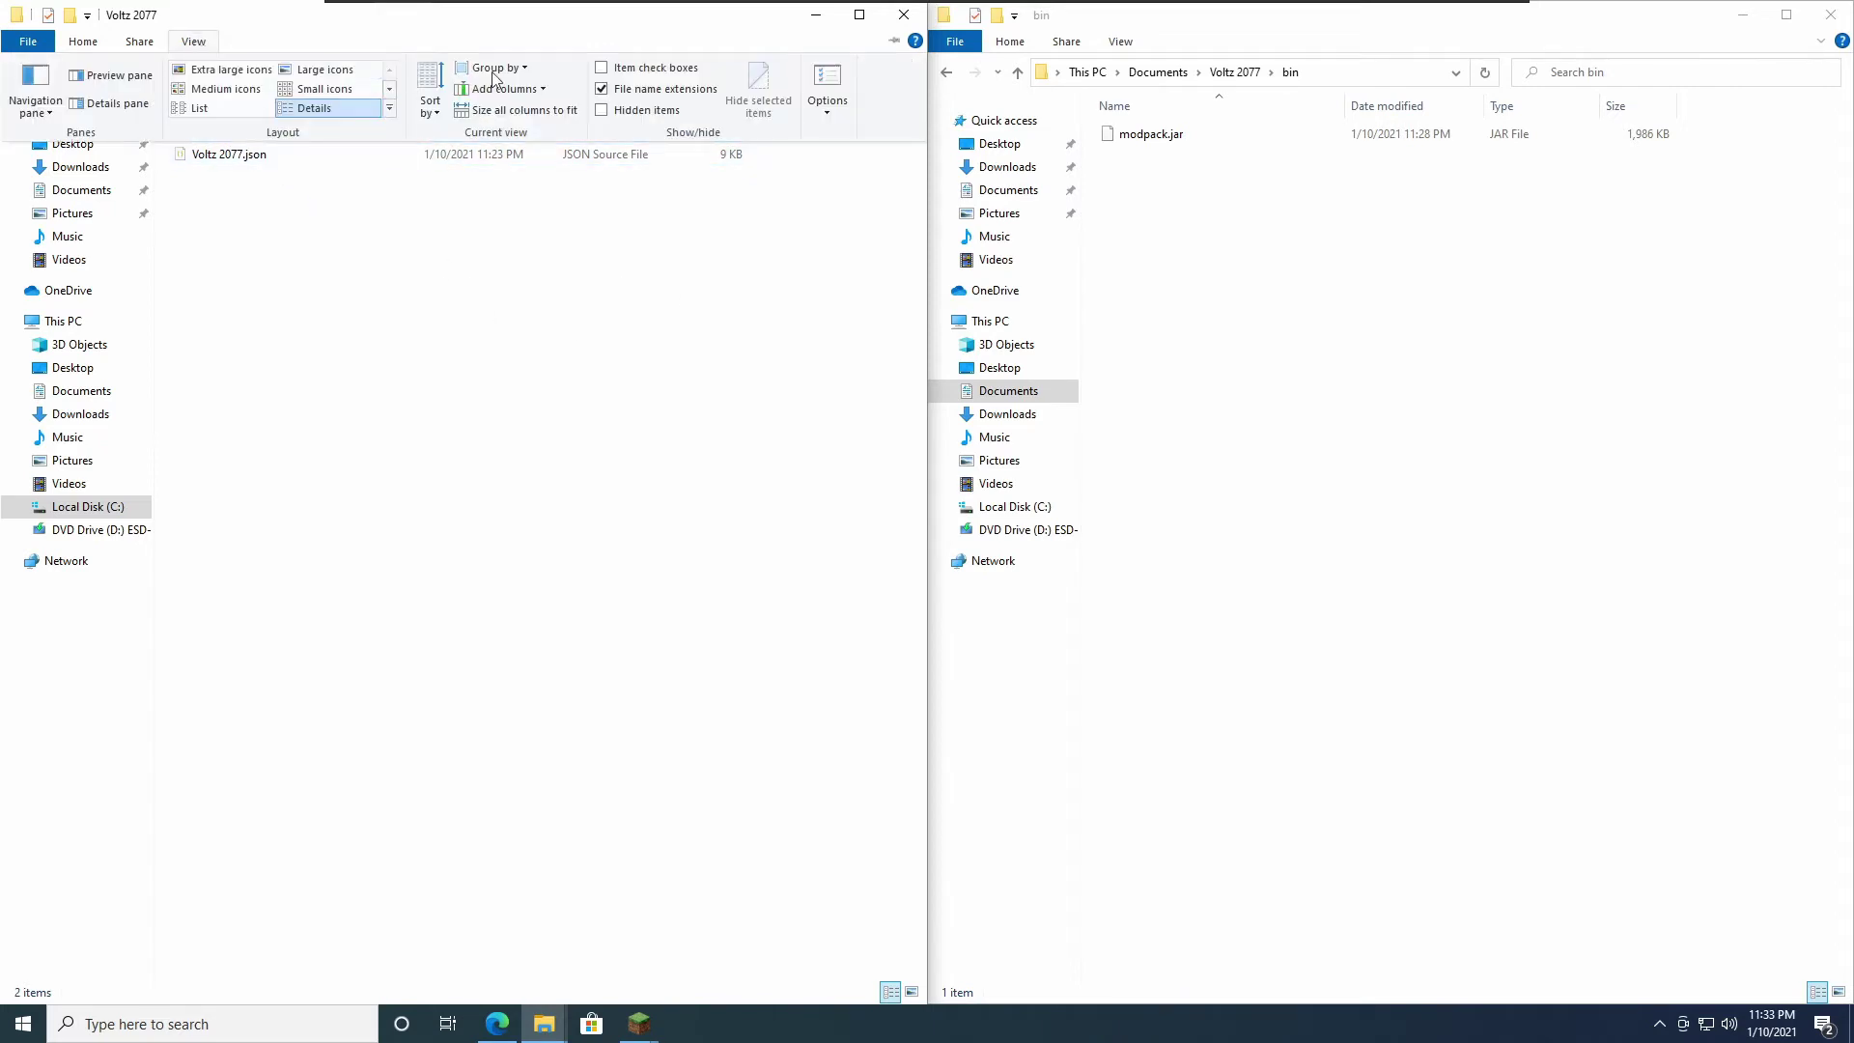
click(214, 41)
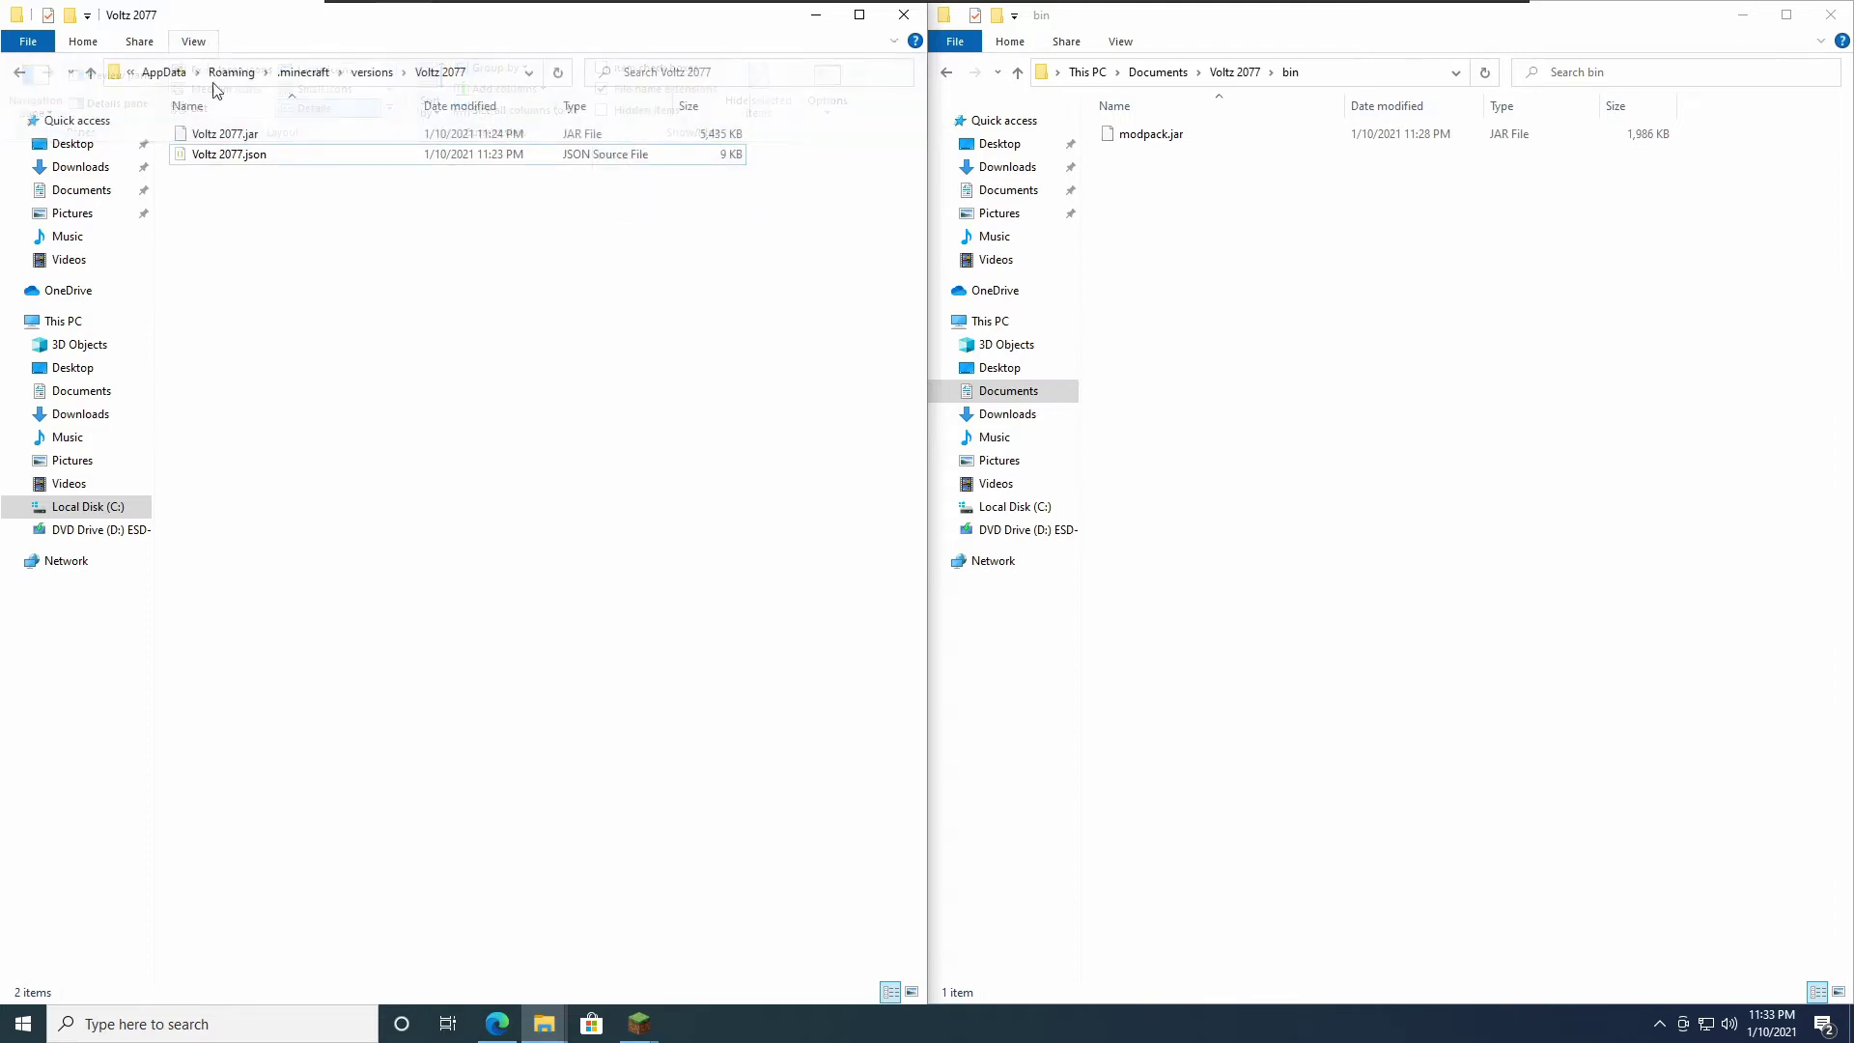
Step: Rename Voltz 2077.jar as Voltz 2077.zip in the version folder, accepting the extension change
click(261, 137)
click(259, 137)
click(259, 135)
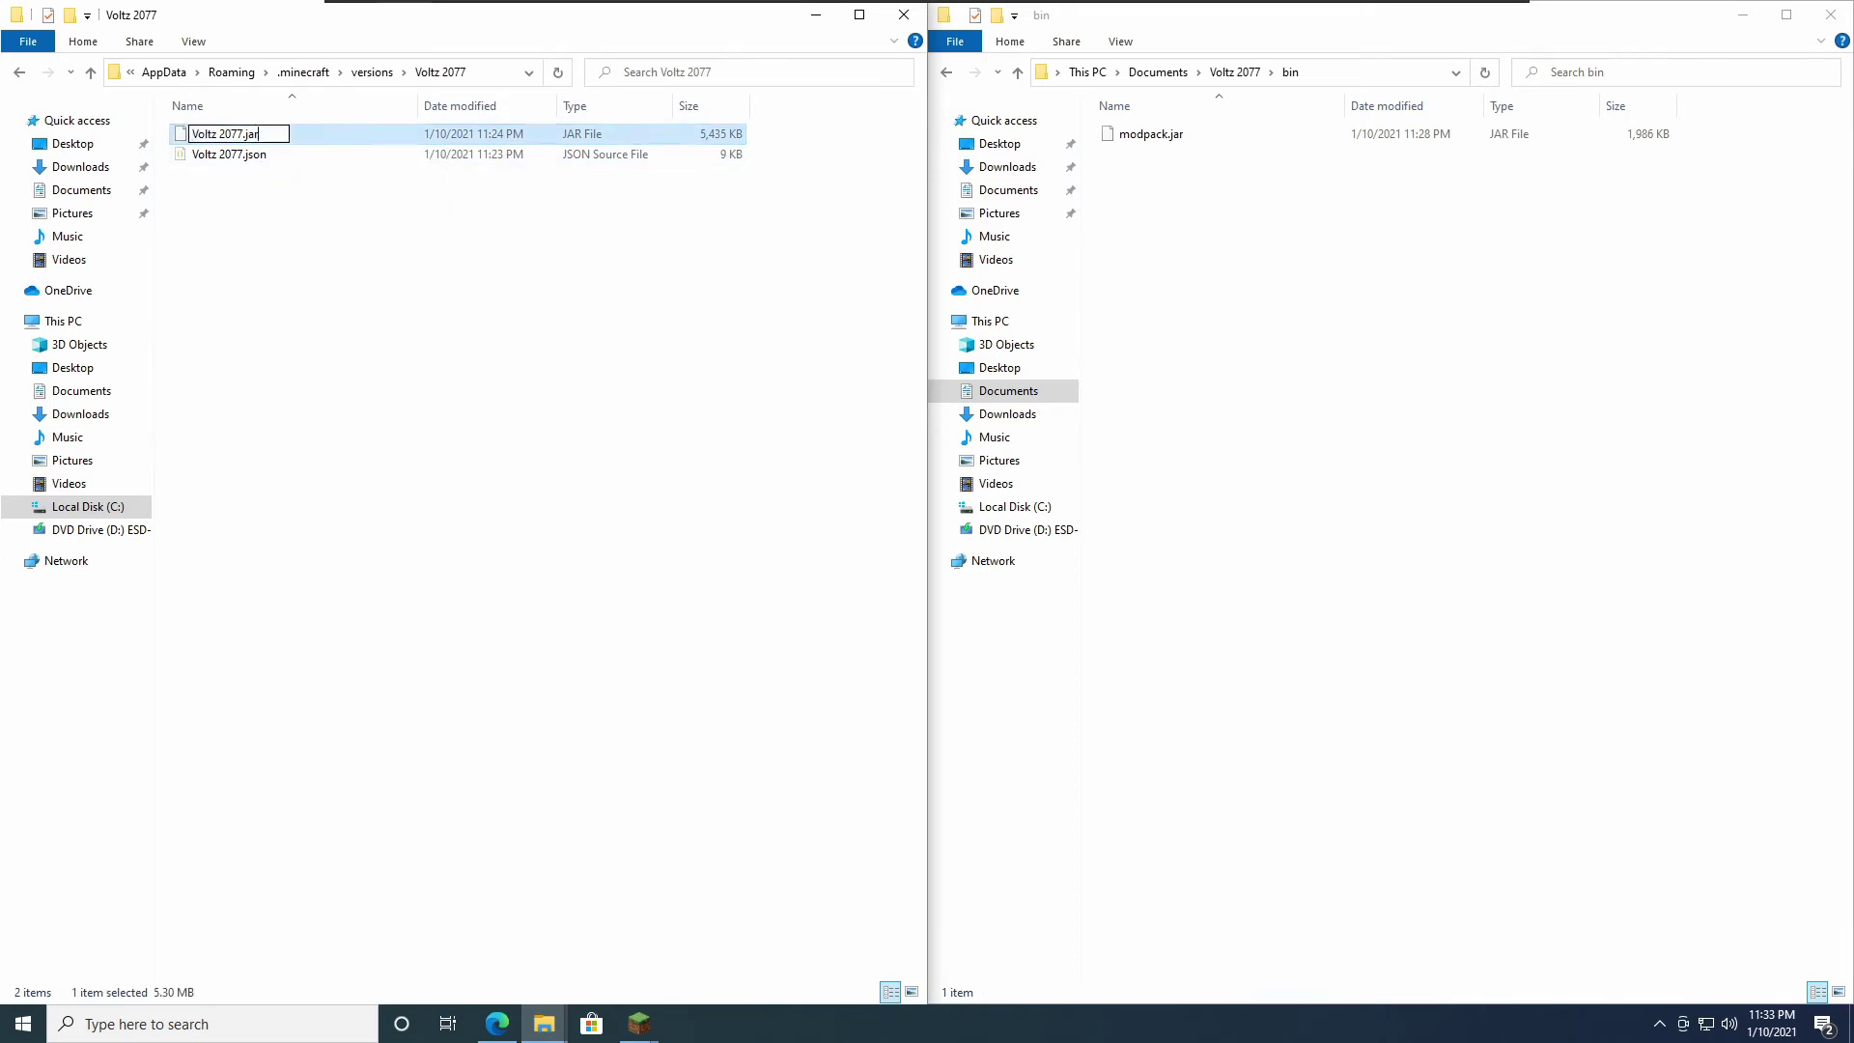
key(BackSpace)
key(BackSpace)
key(BackSpace)
text(zip)
key(Return)
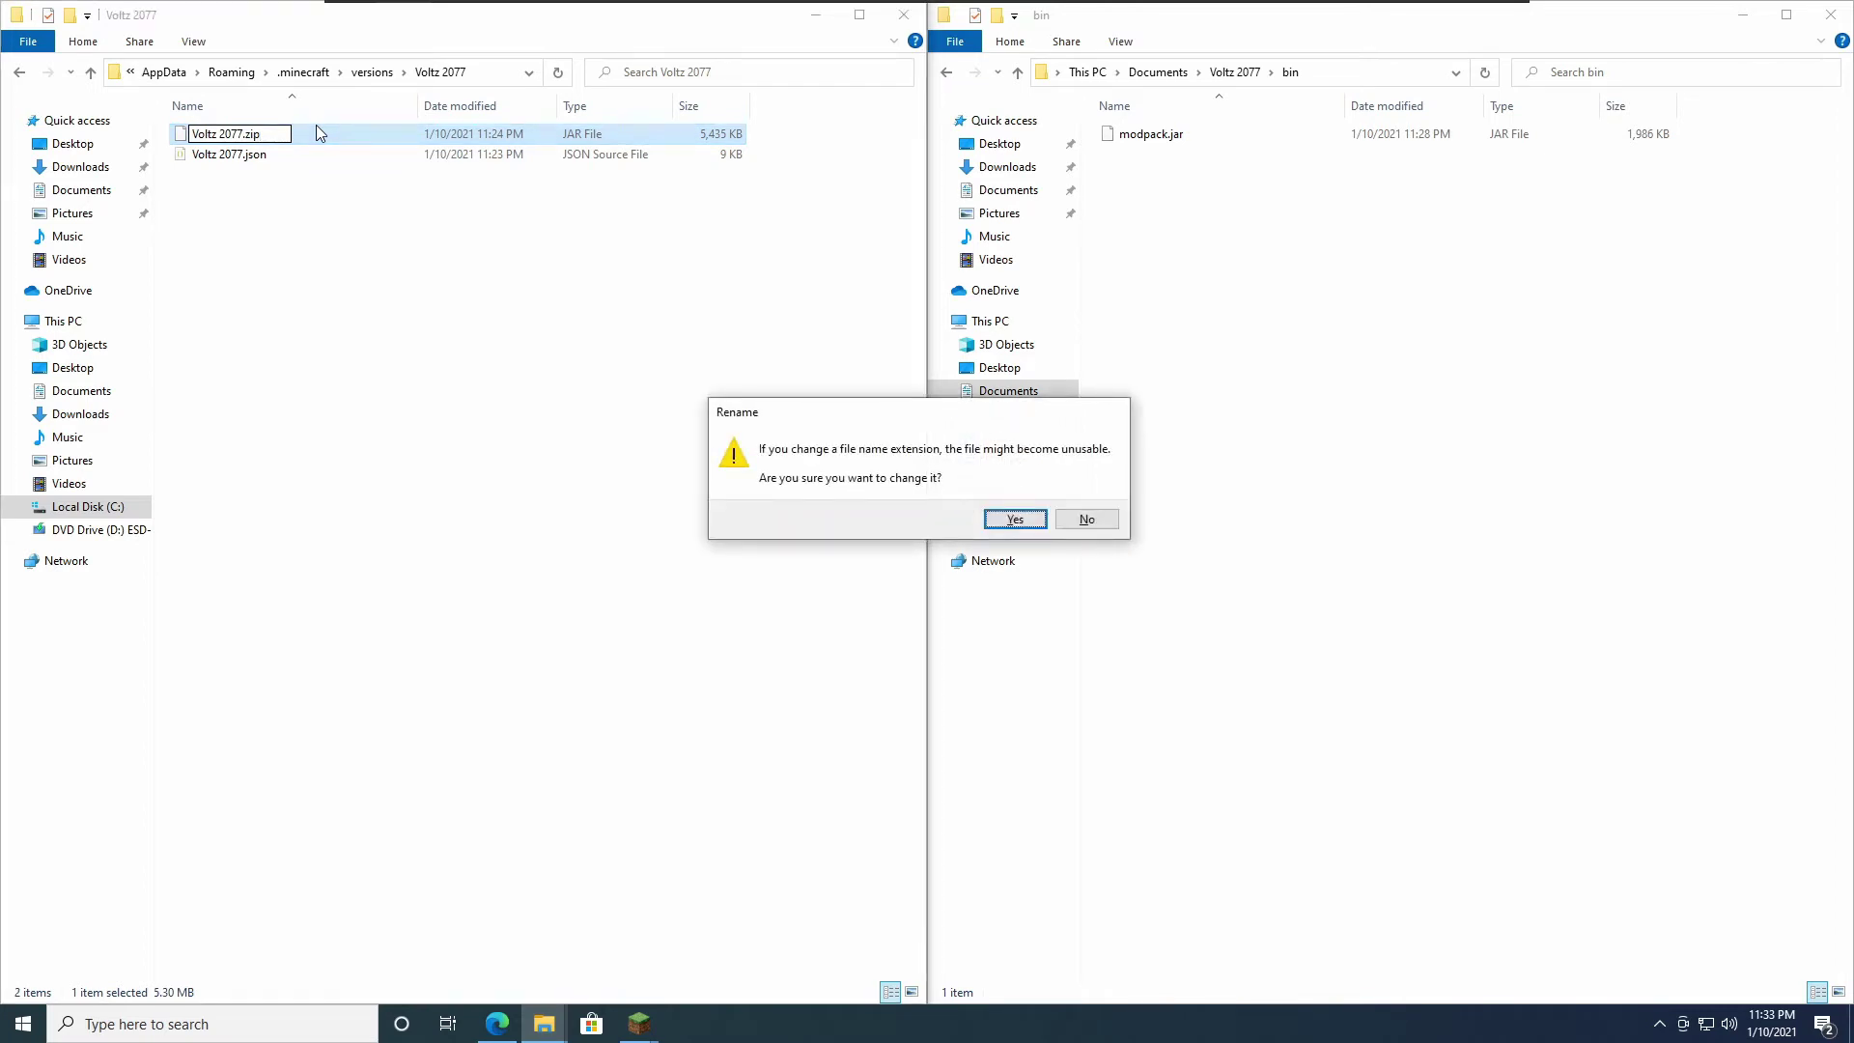
key(Return)
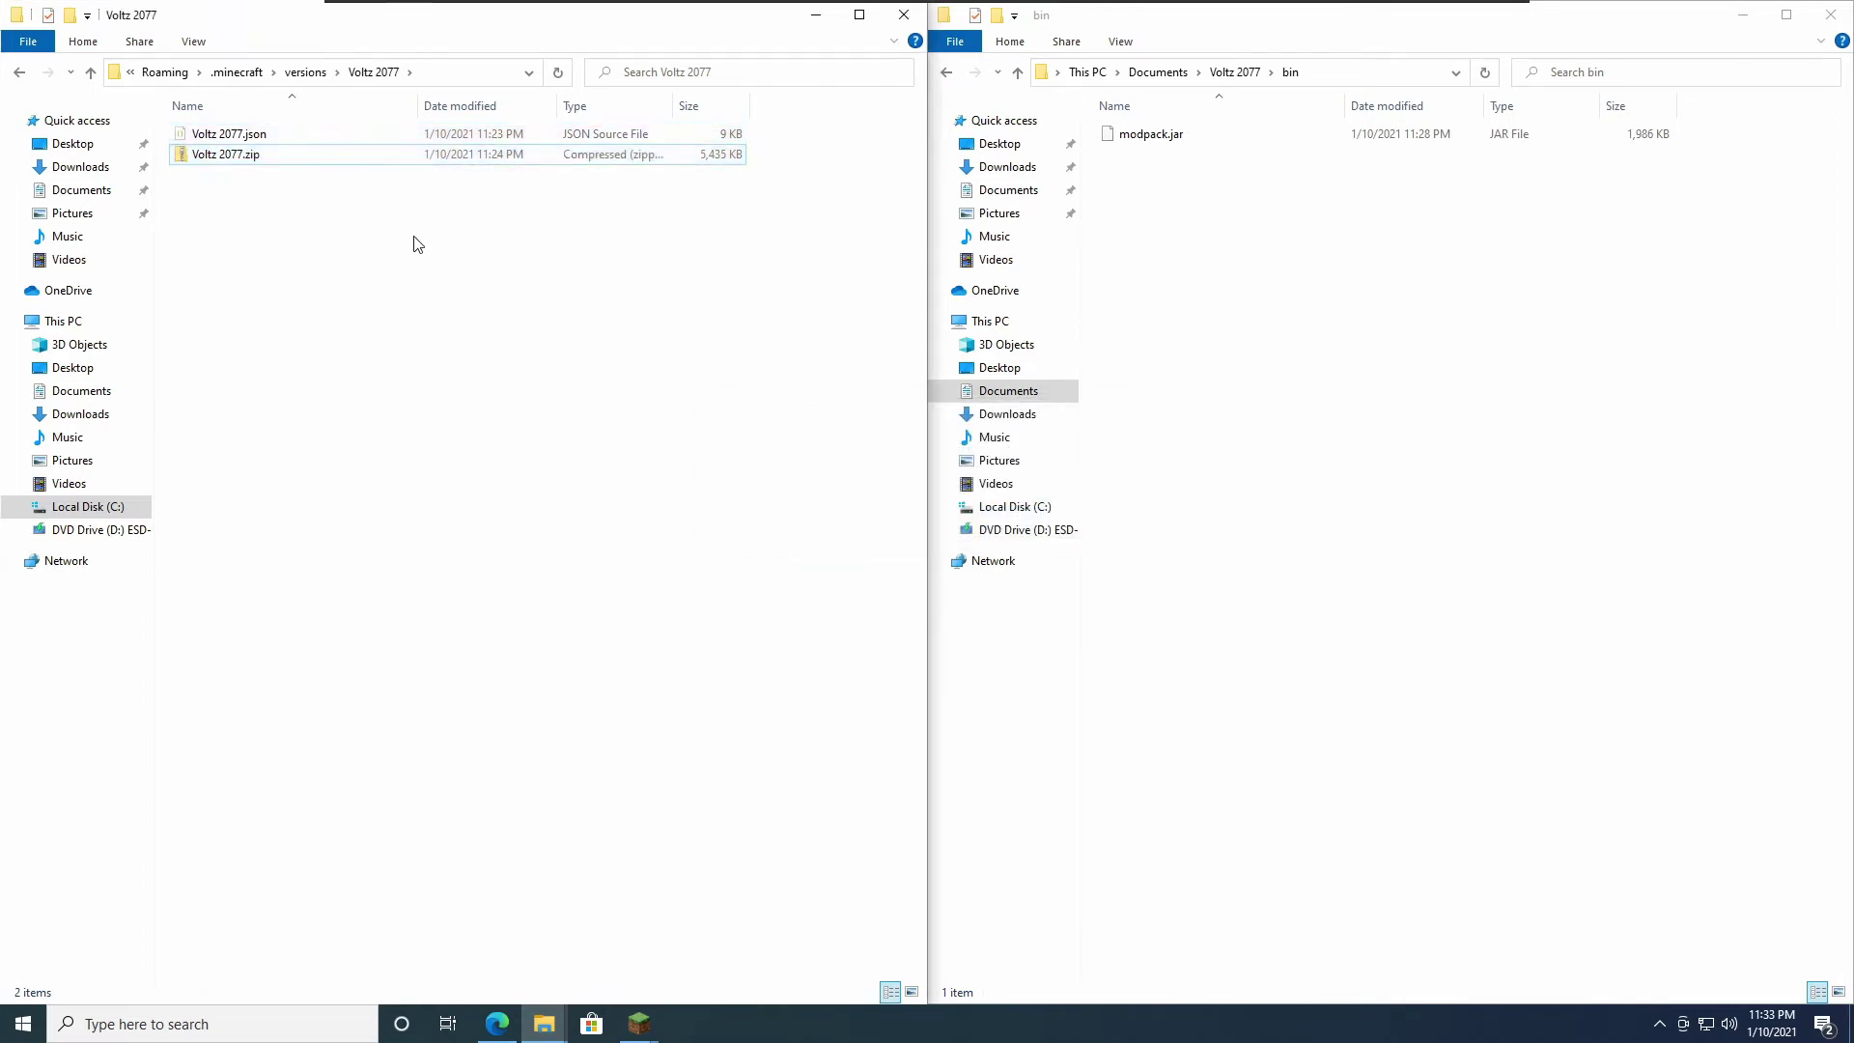
Step: Rename modpack.jar as modpack.zip in the bin folder, accepting the extension change
click(1207, 136)
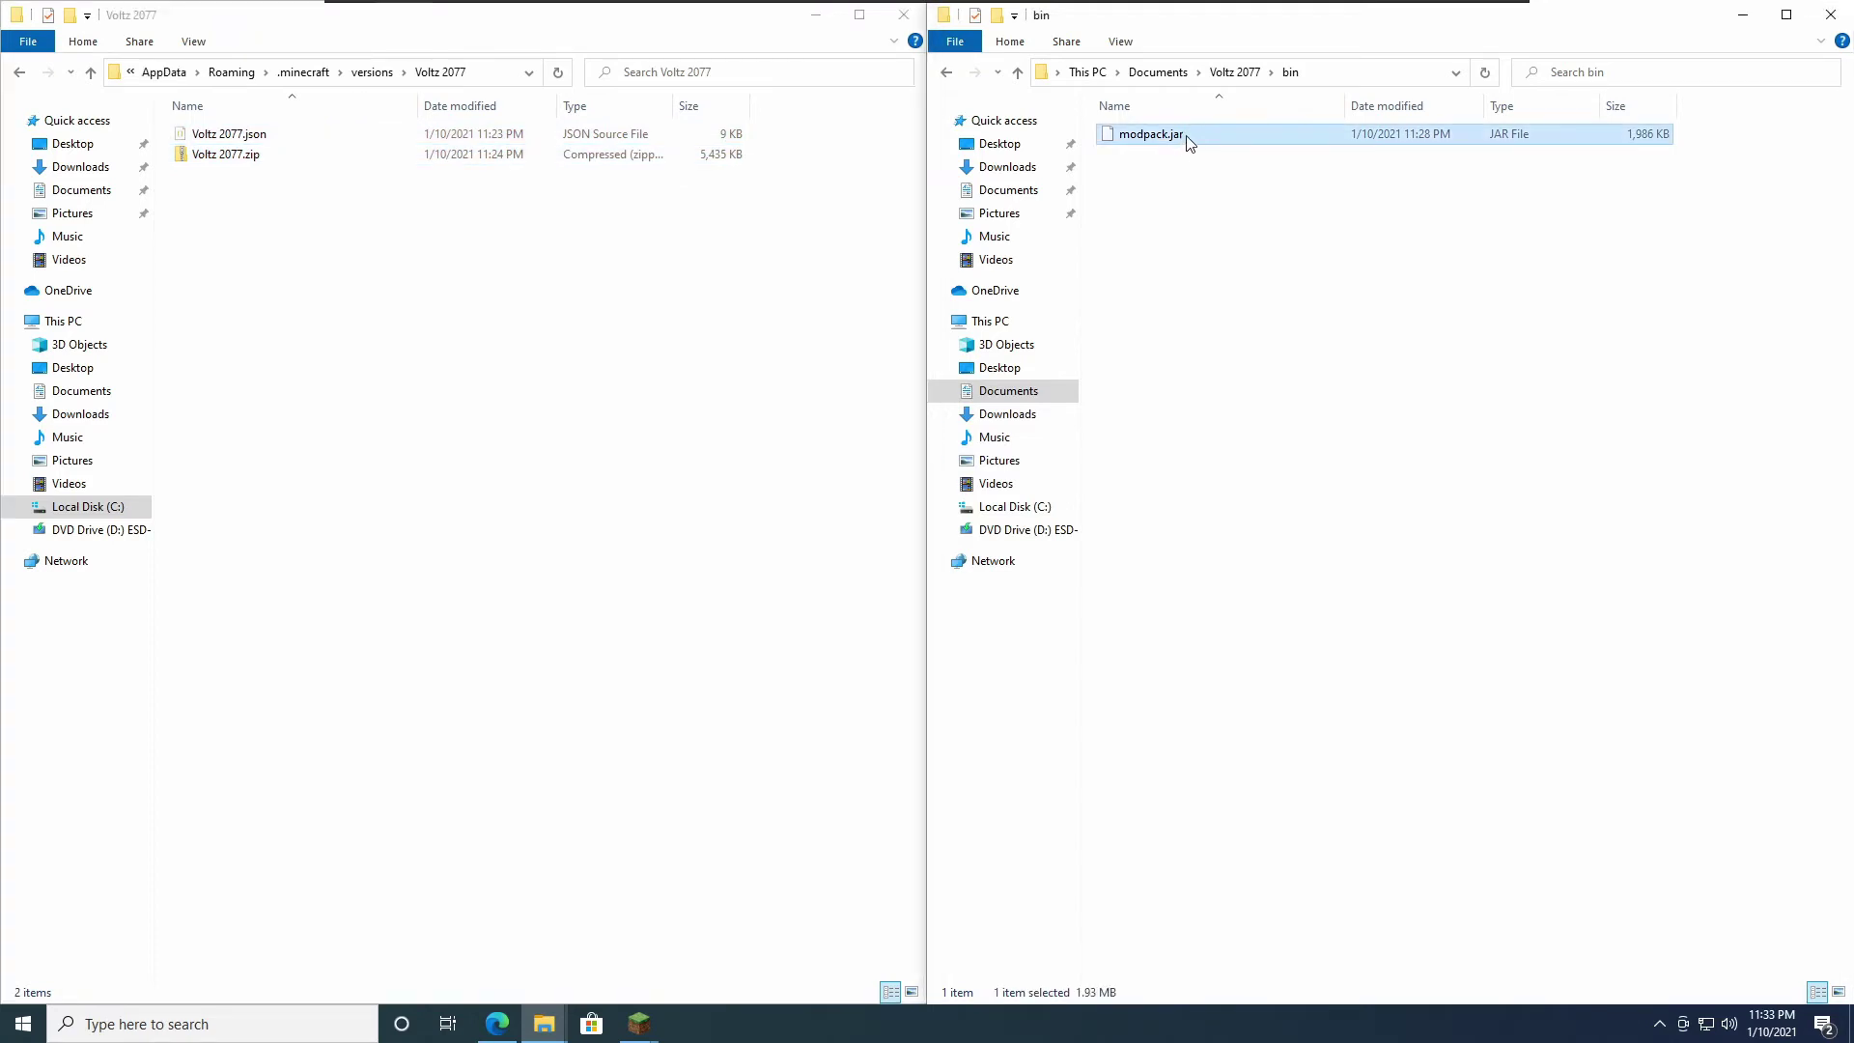
key(F2)
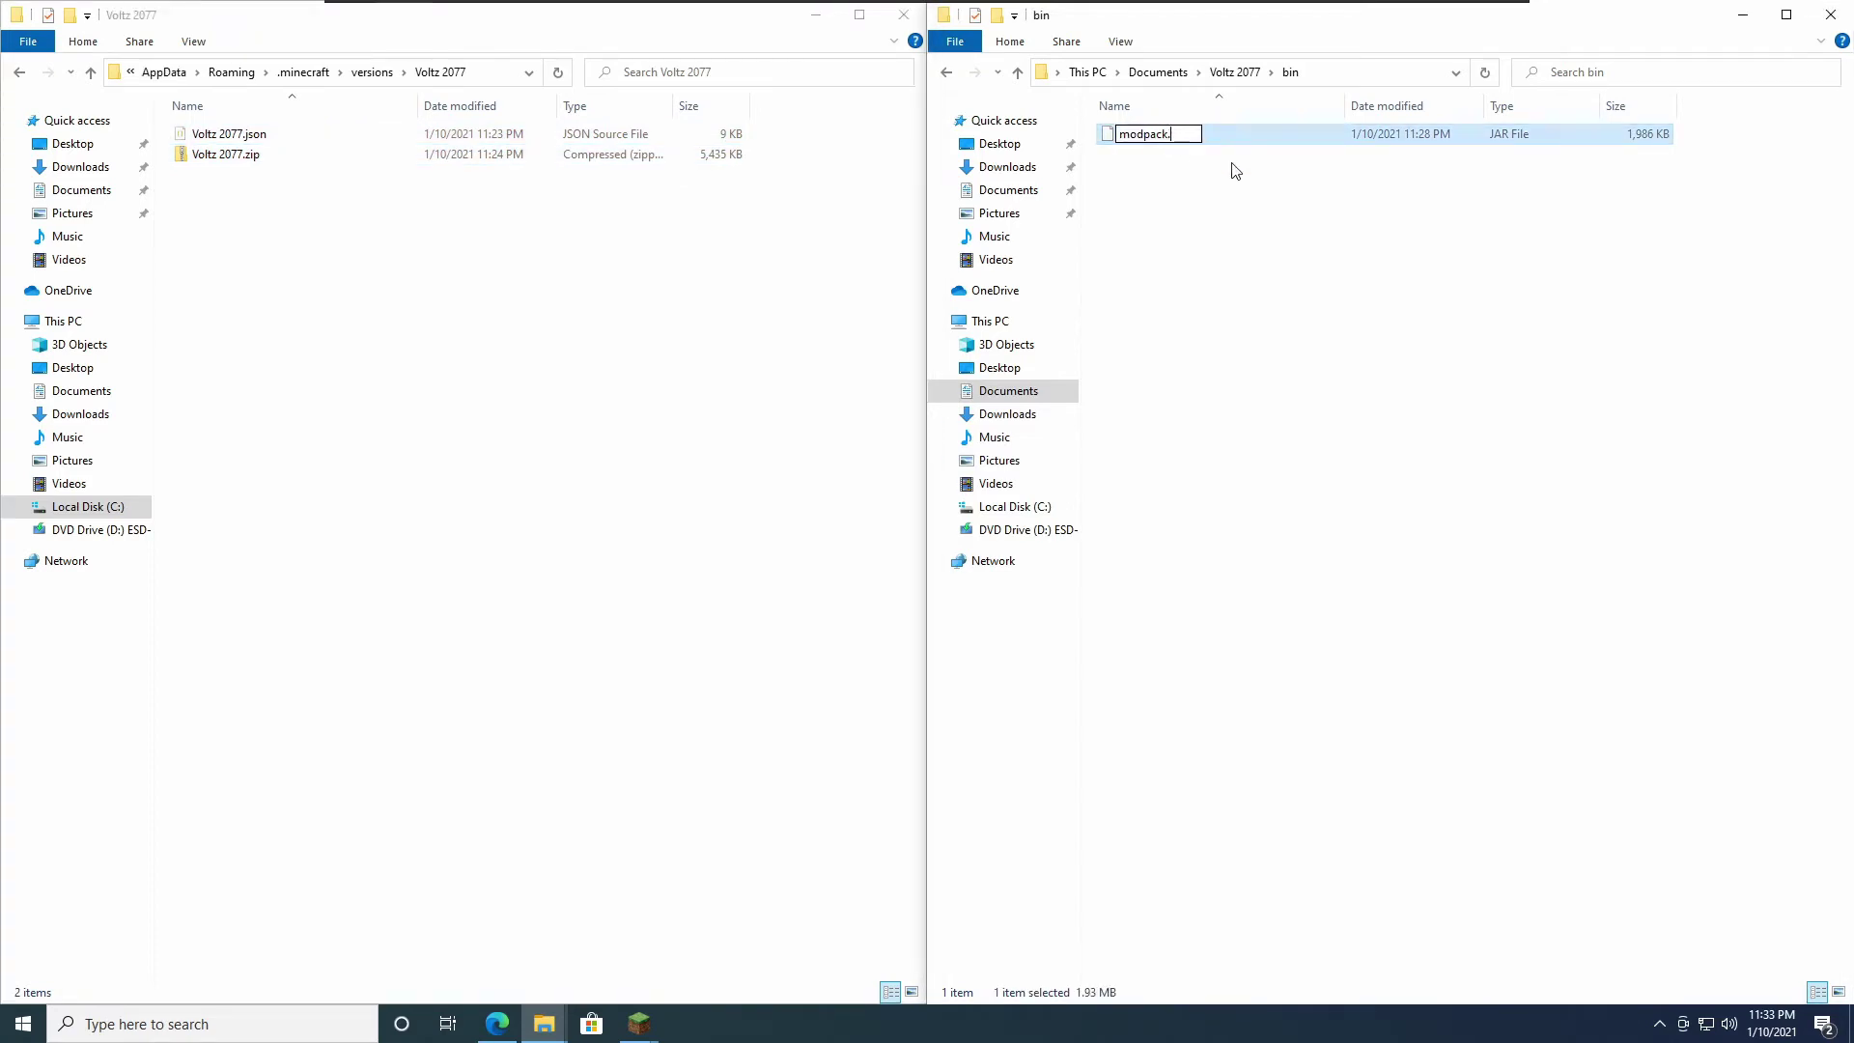
text(zip)
key(Return)
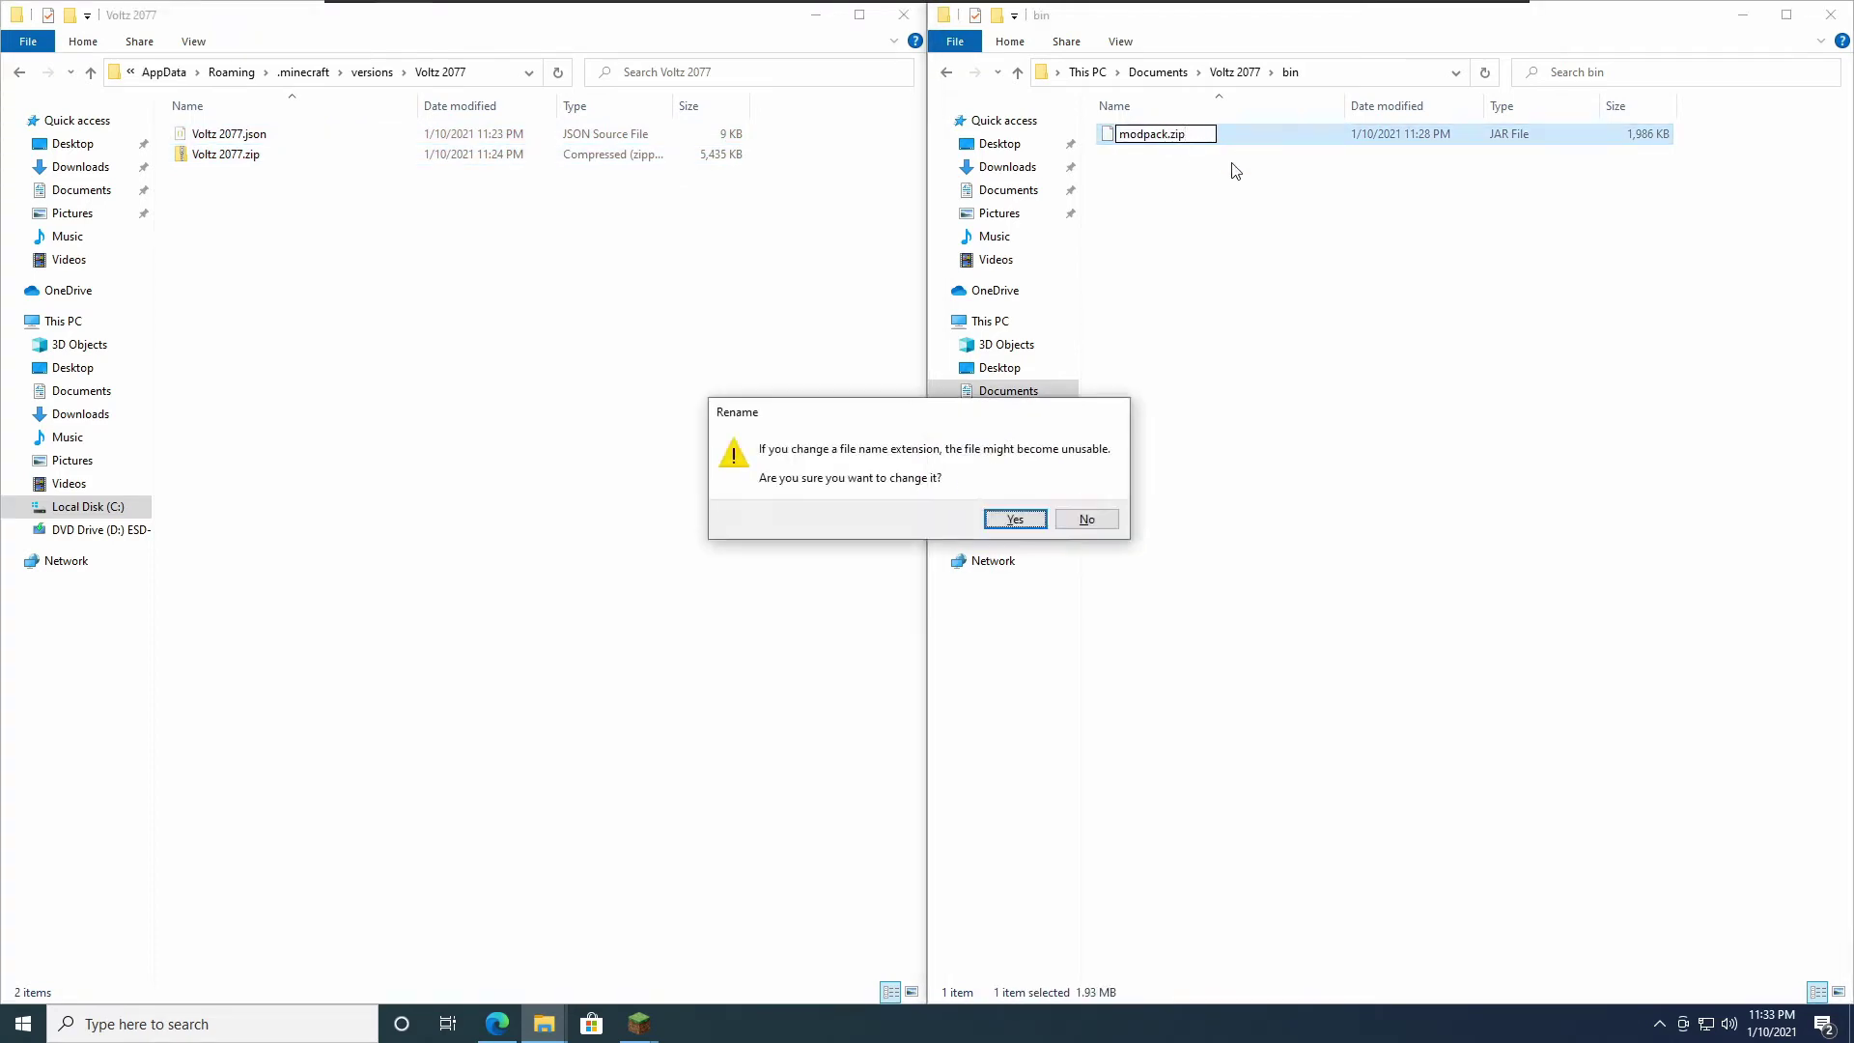
key(Return)
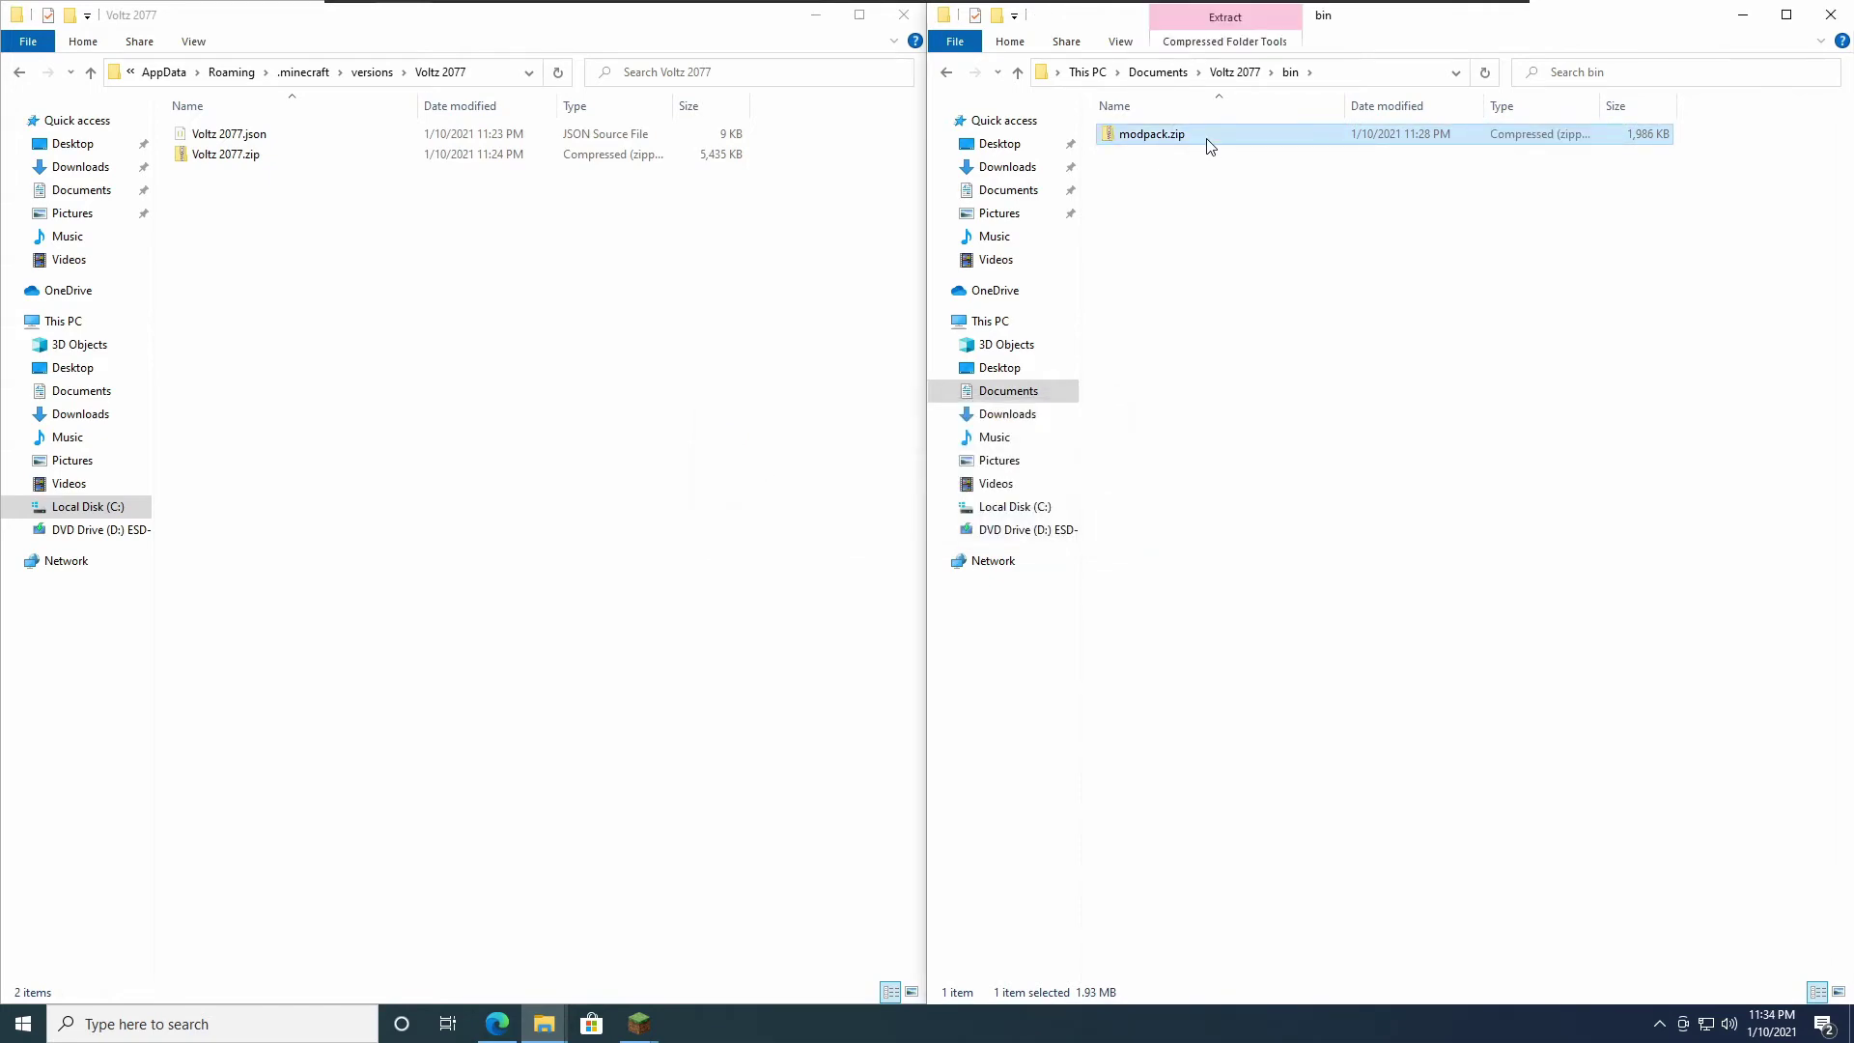
Step: Open modpack.zip and Voltz 2077.zip side by side to show the contents of both archives
double_click(1210, 146)
click(309, 167)
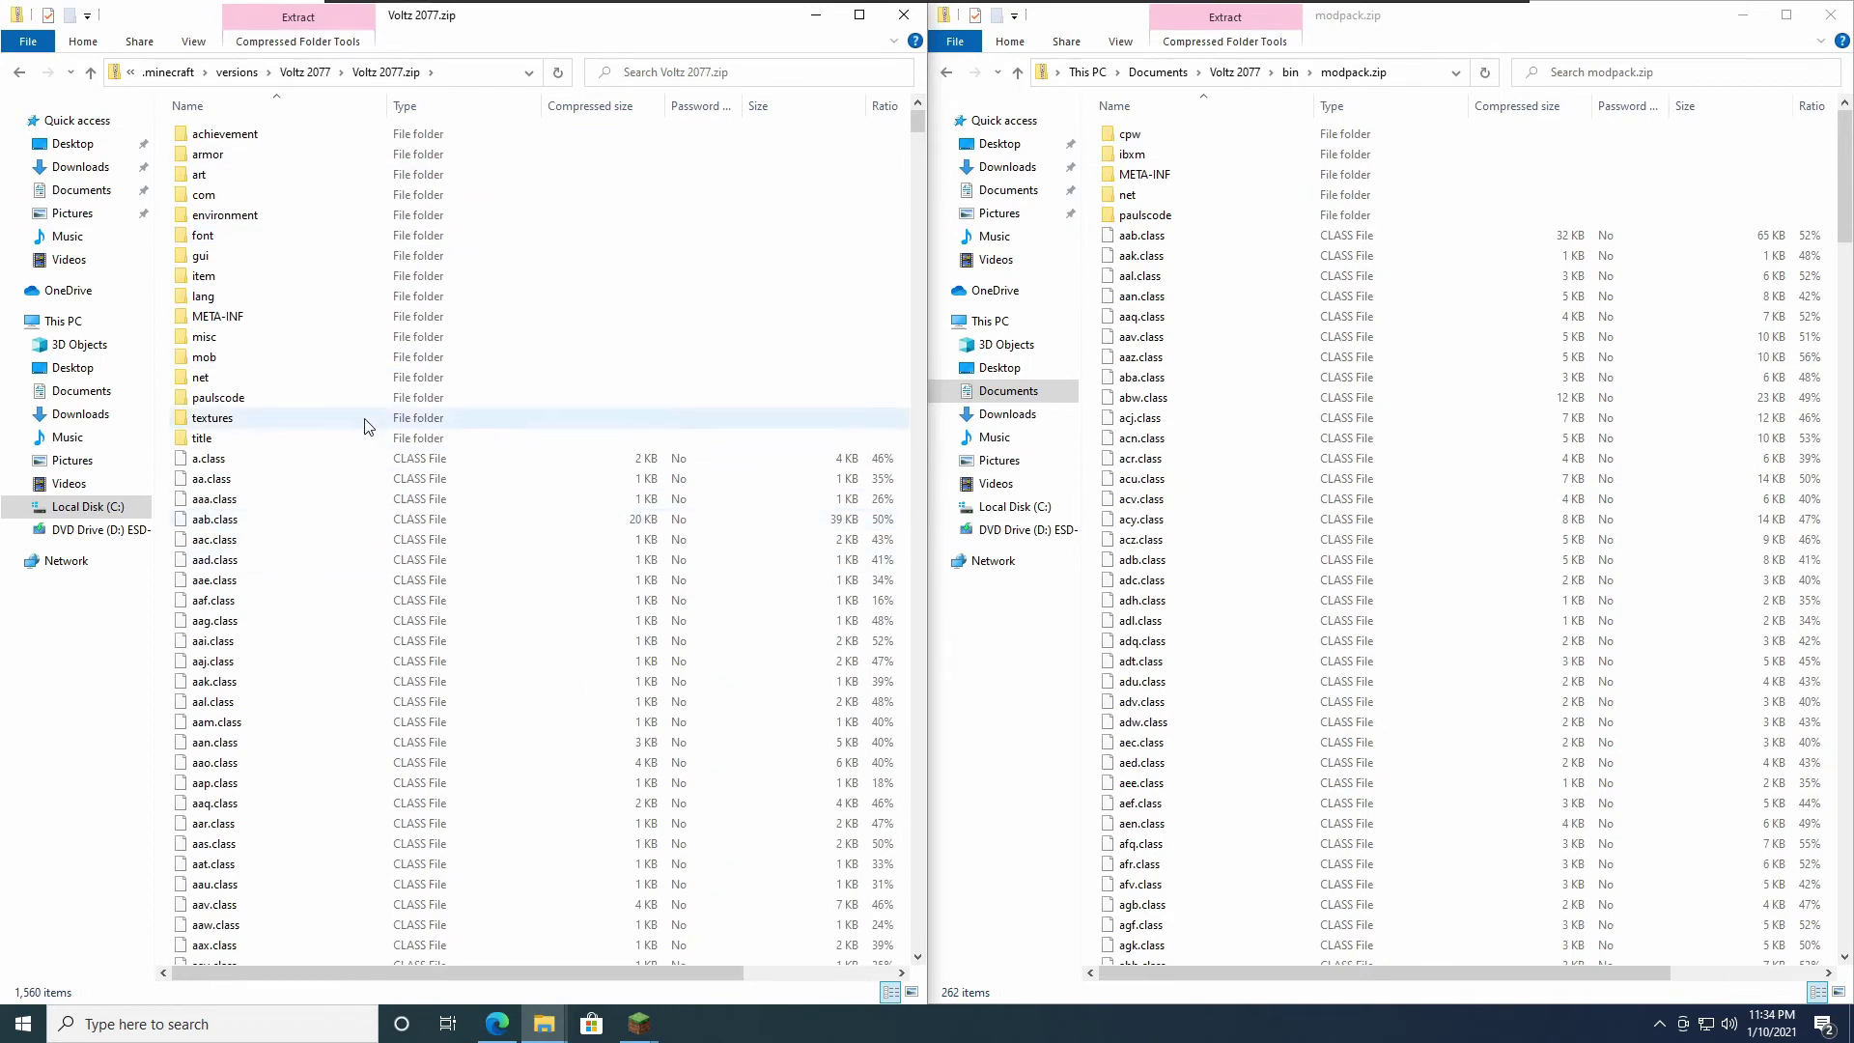
click(1152, 143)
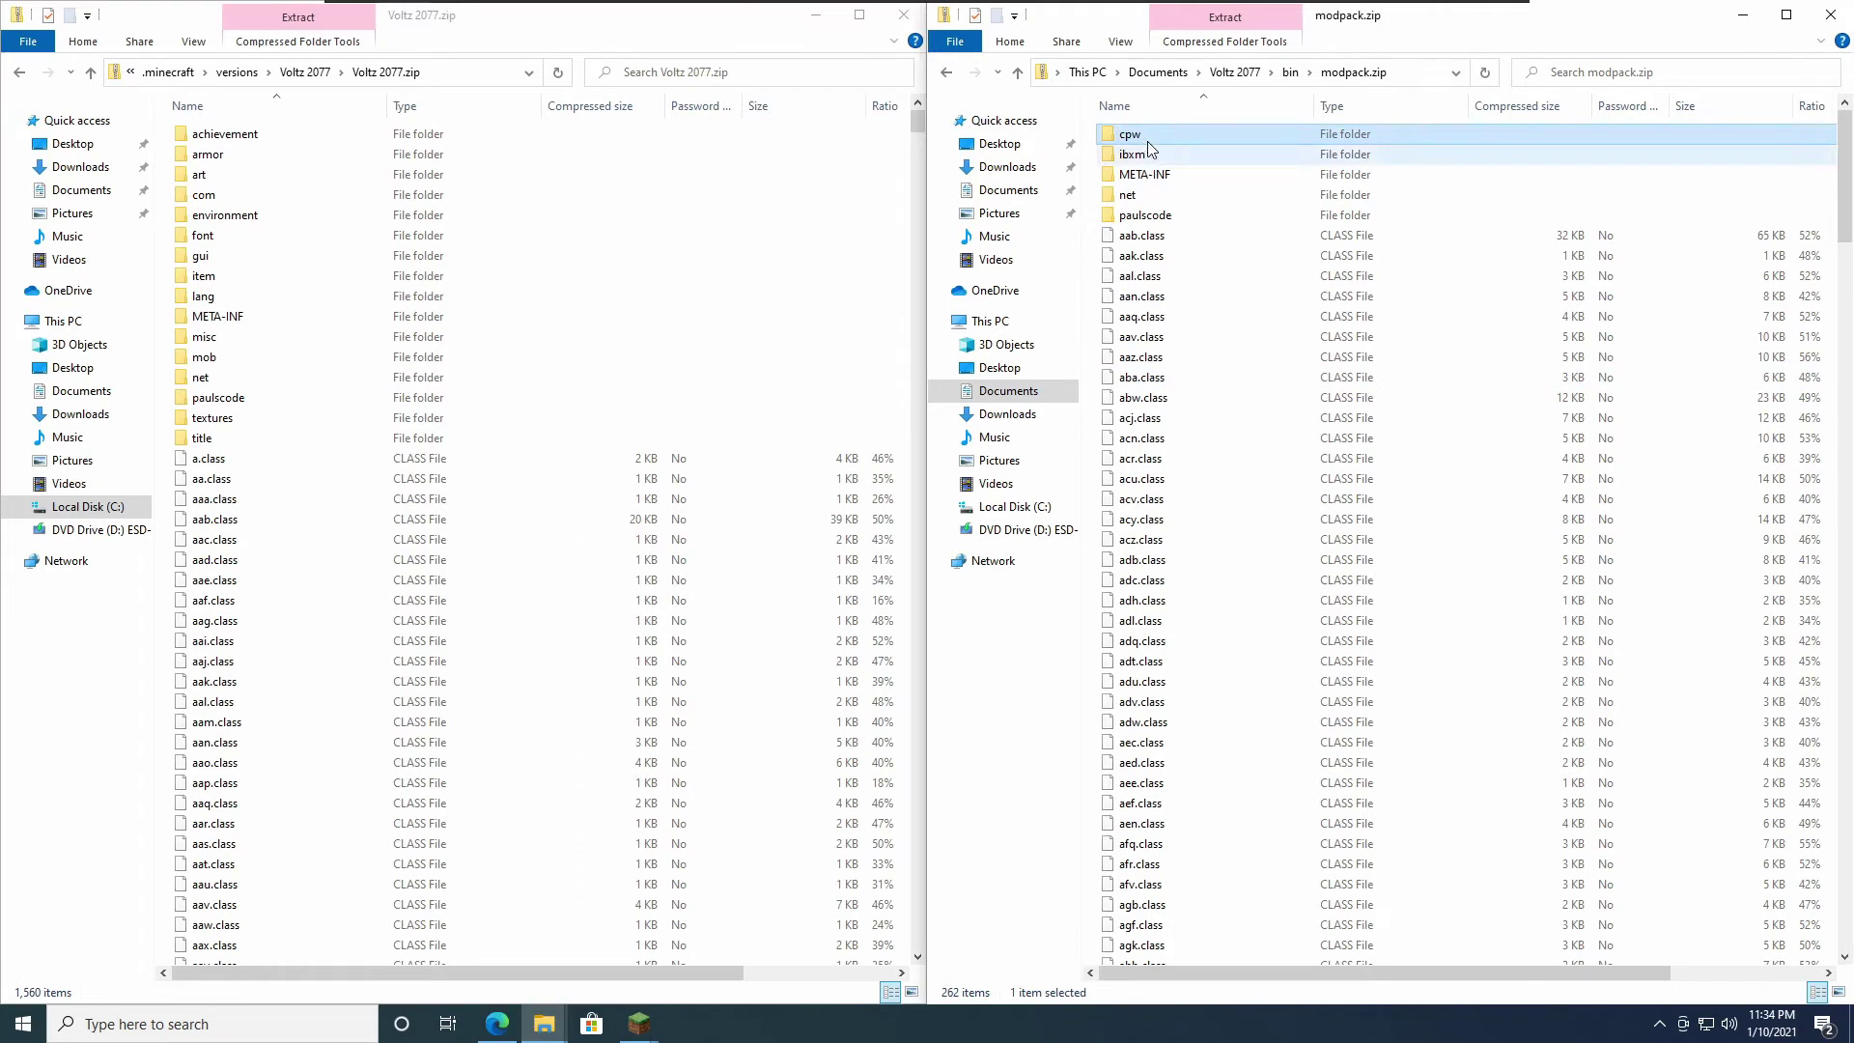
click(1095, 152)
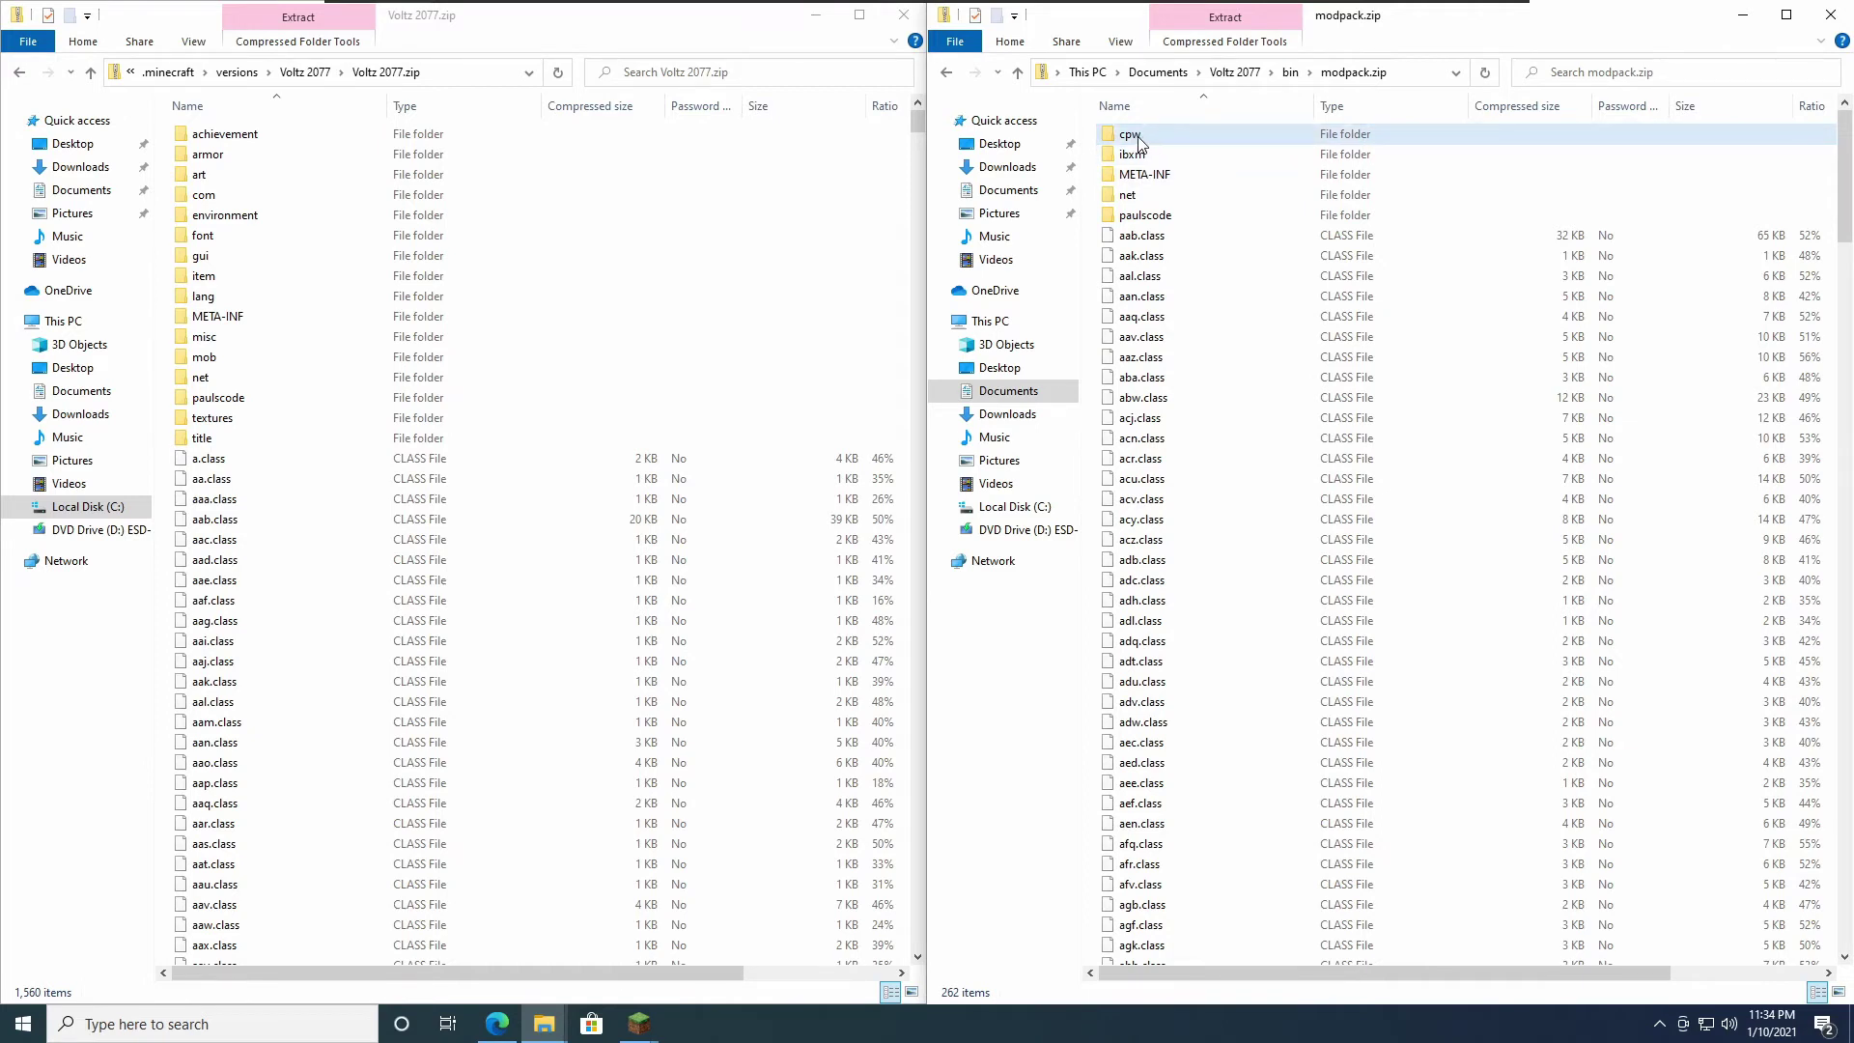
Step: Look inside the META-INF folder of Voltz 2077.zip and return to the archive's root
click(281, 325)
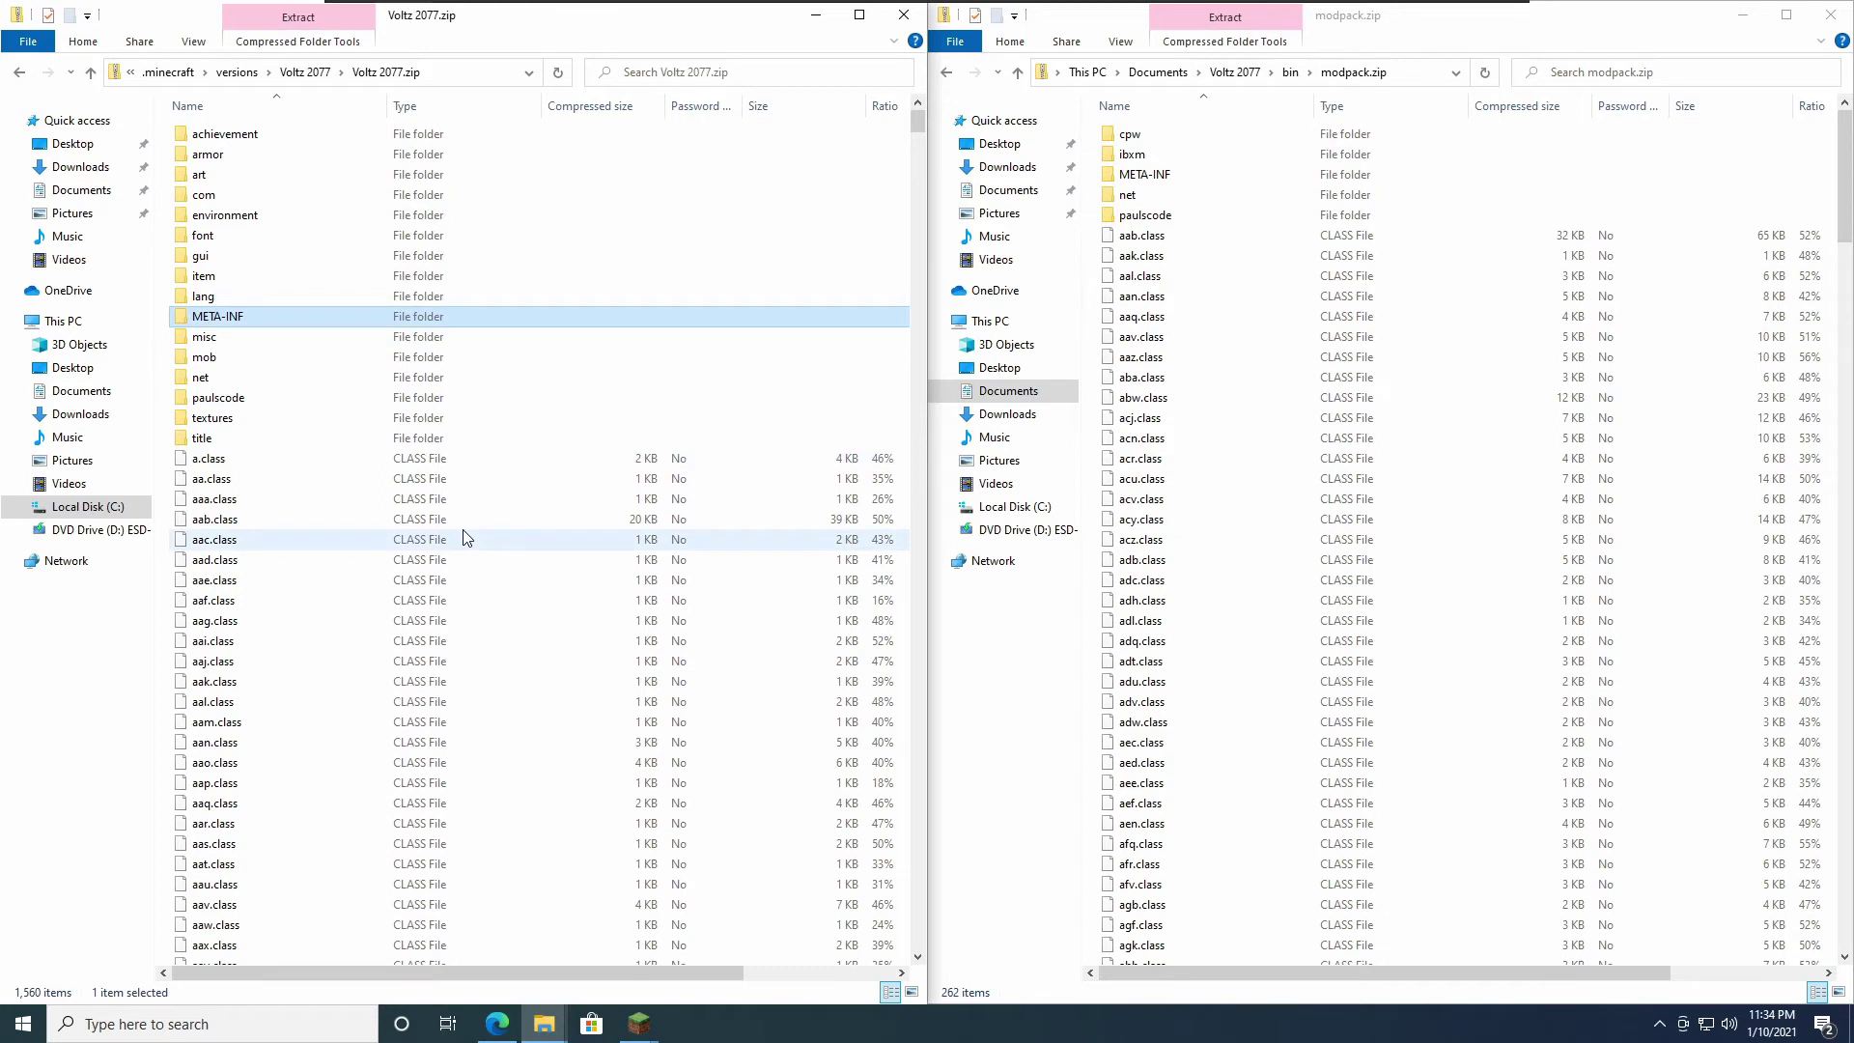
double_click(303, 321)
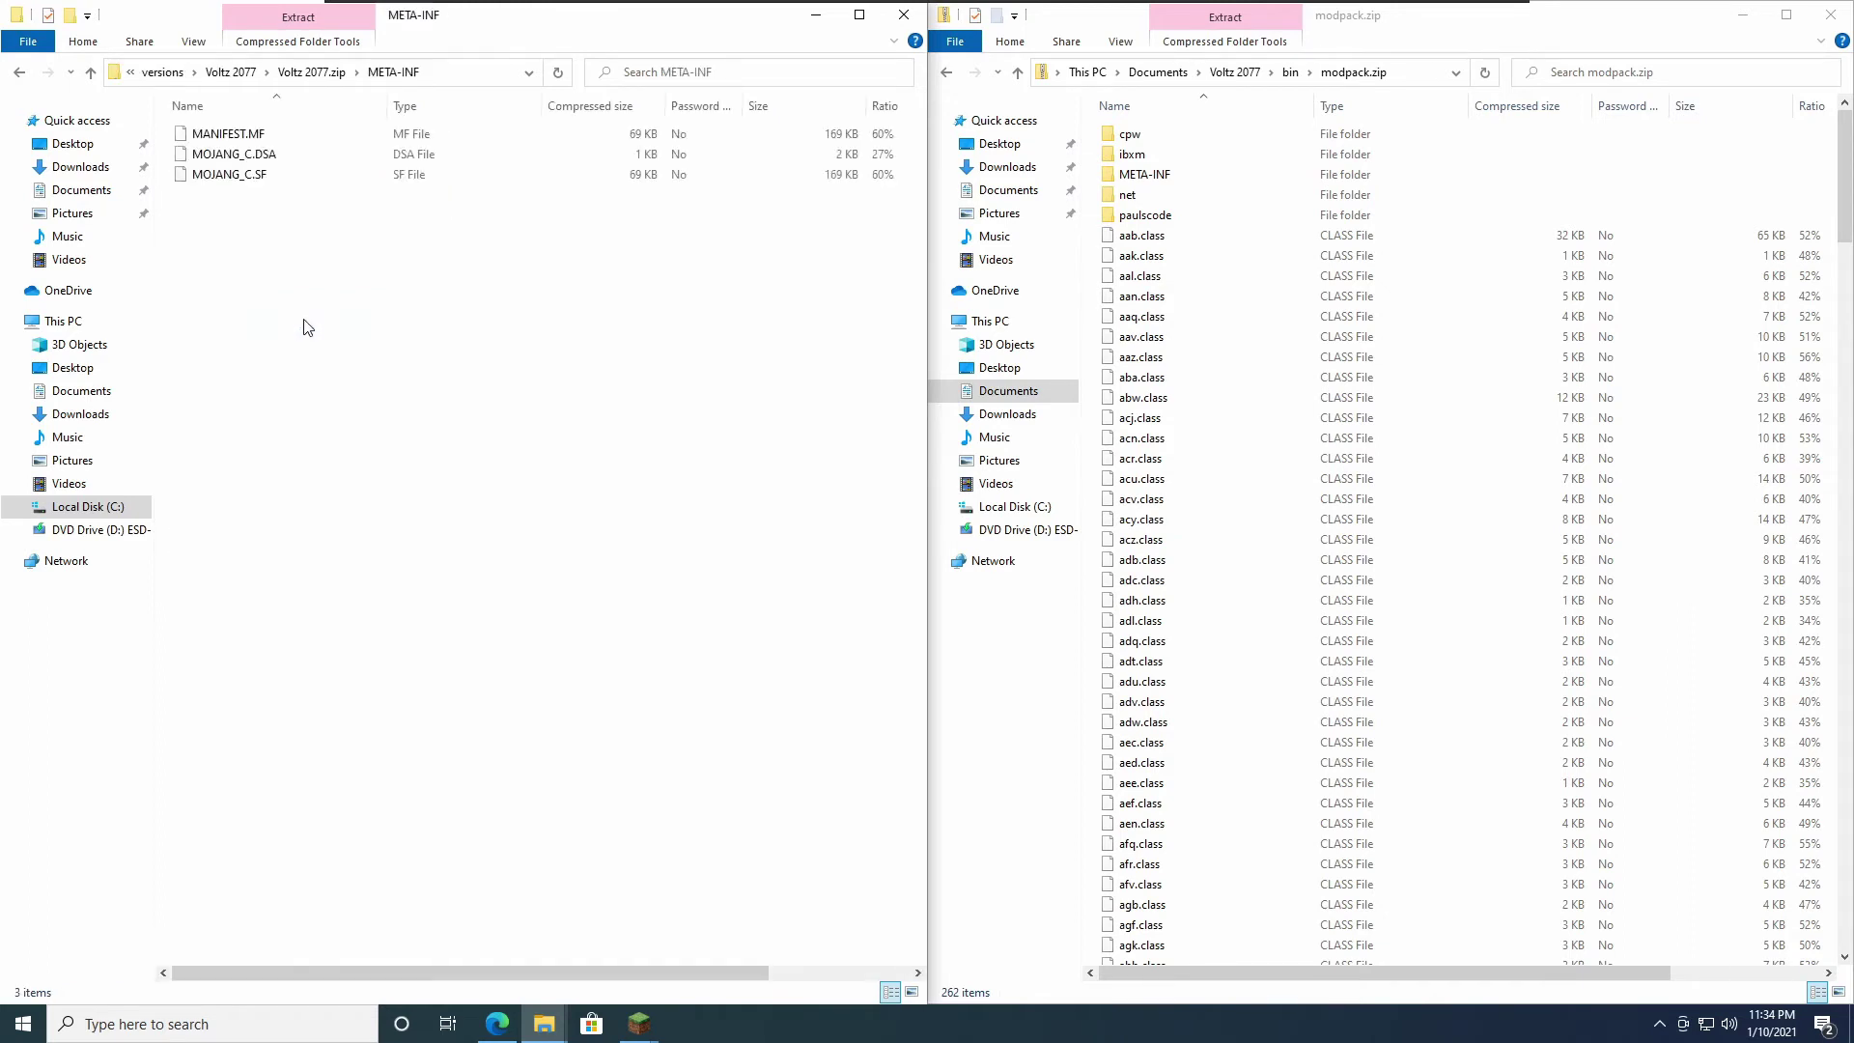
drag(250, 259, 230, 152)
click(246, 241)
click(311, 72)
Step: Delete the META-INF folder permanently from Voltz 2077.zip
click(238, 337)
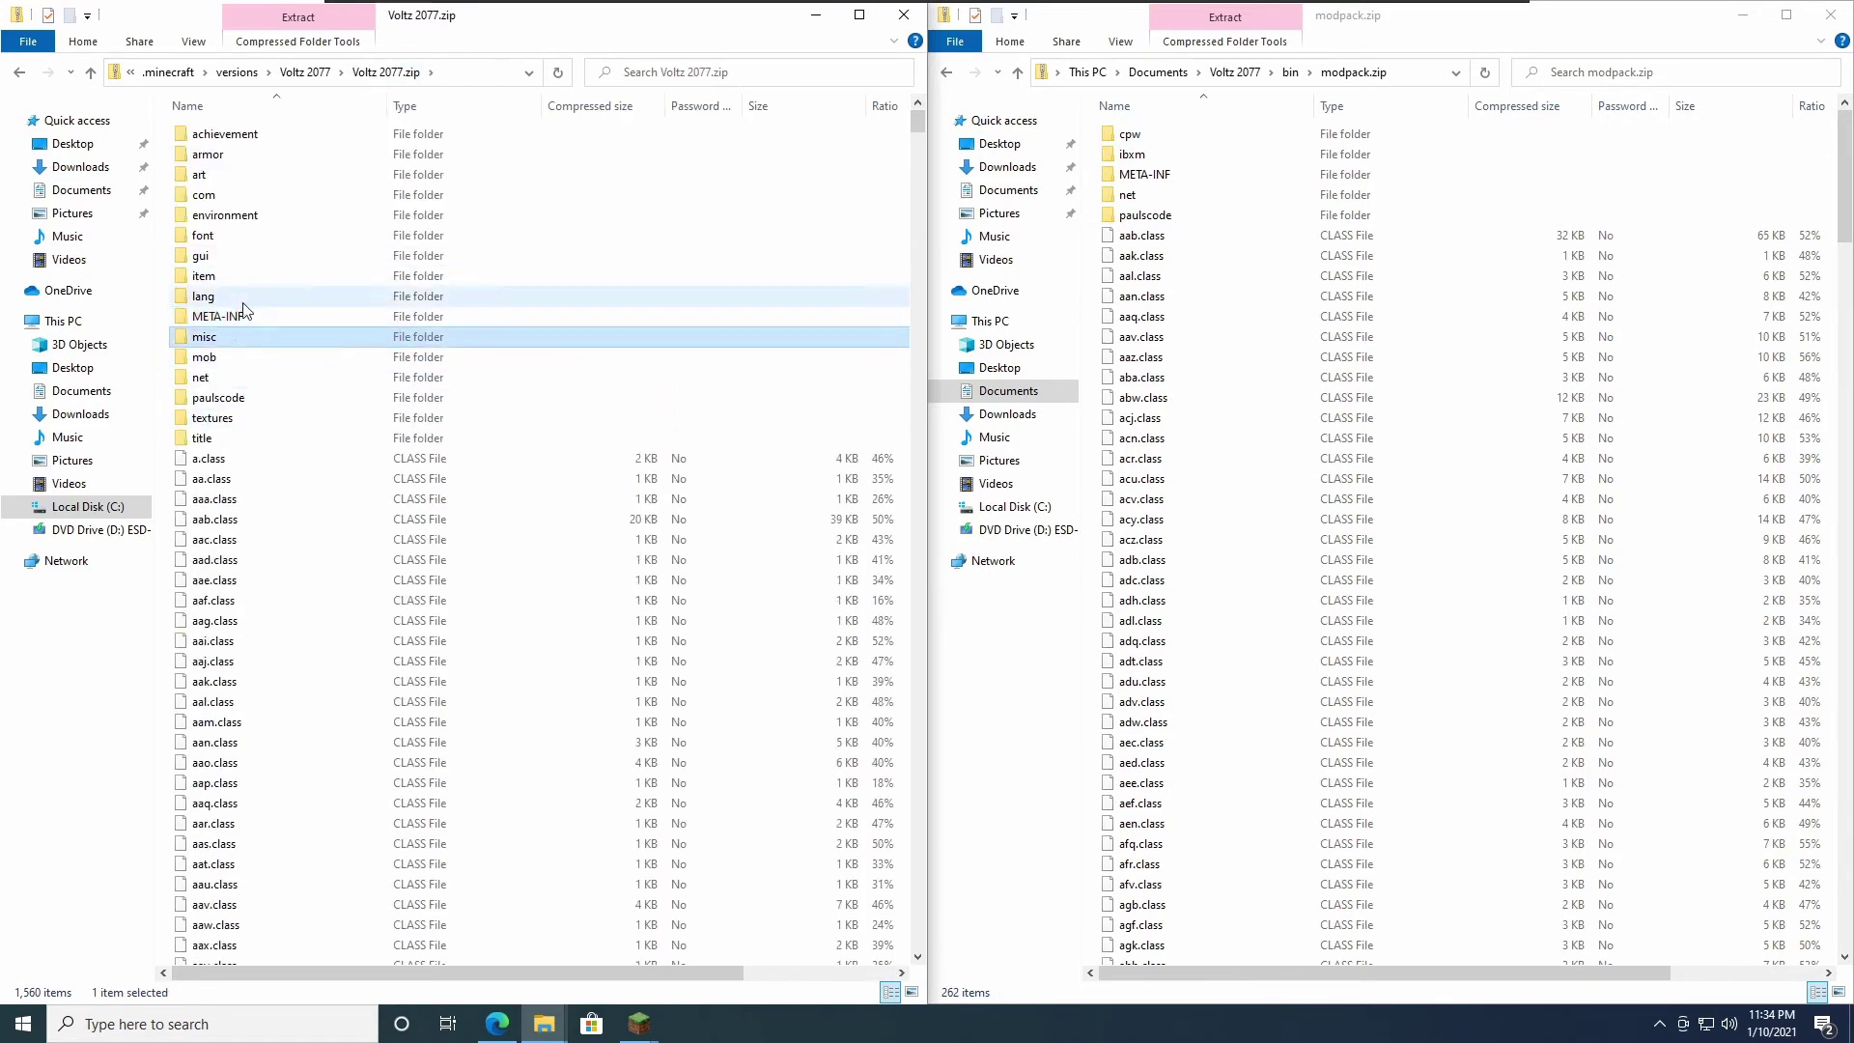
click(241, 315)
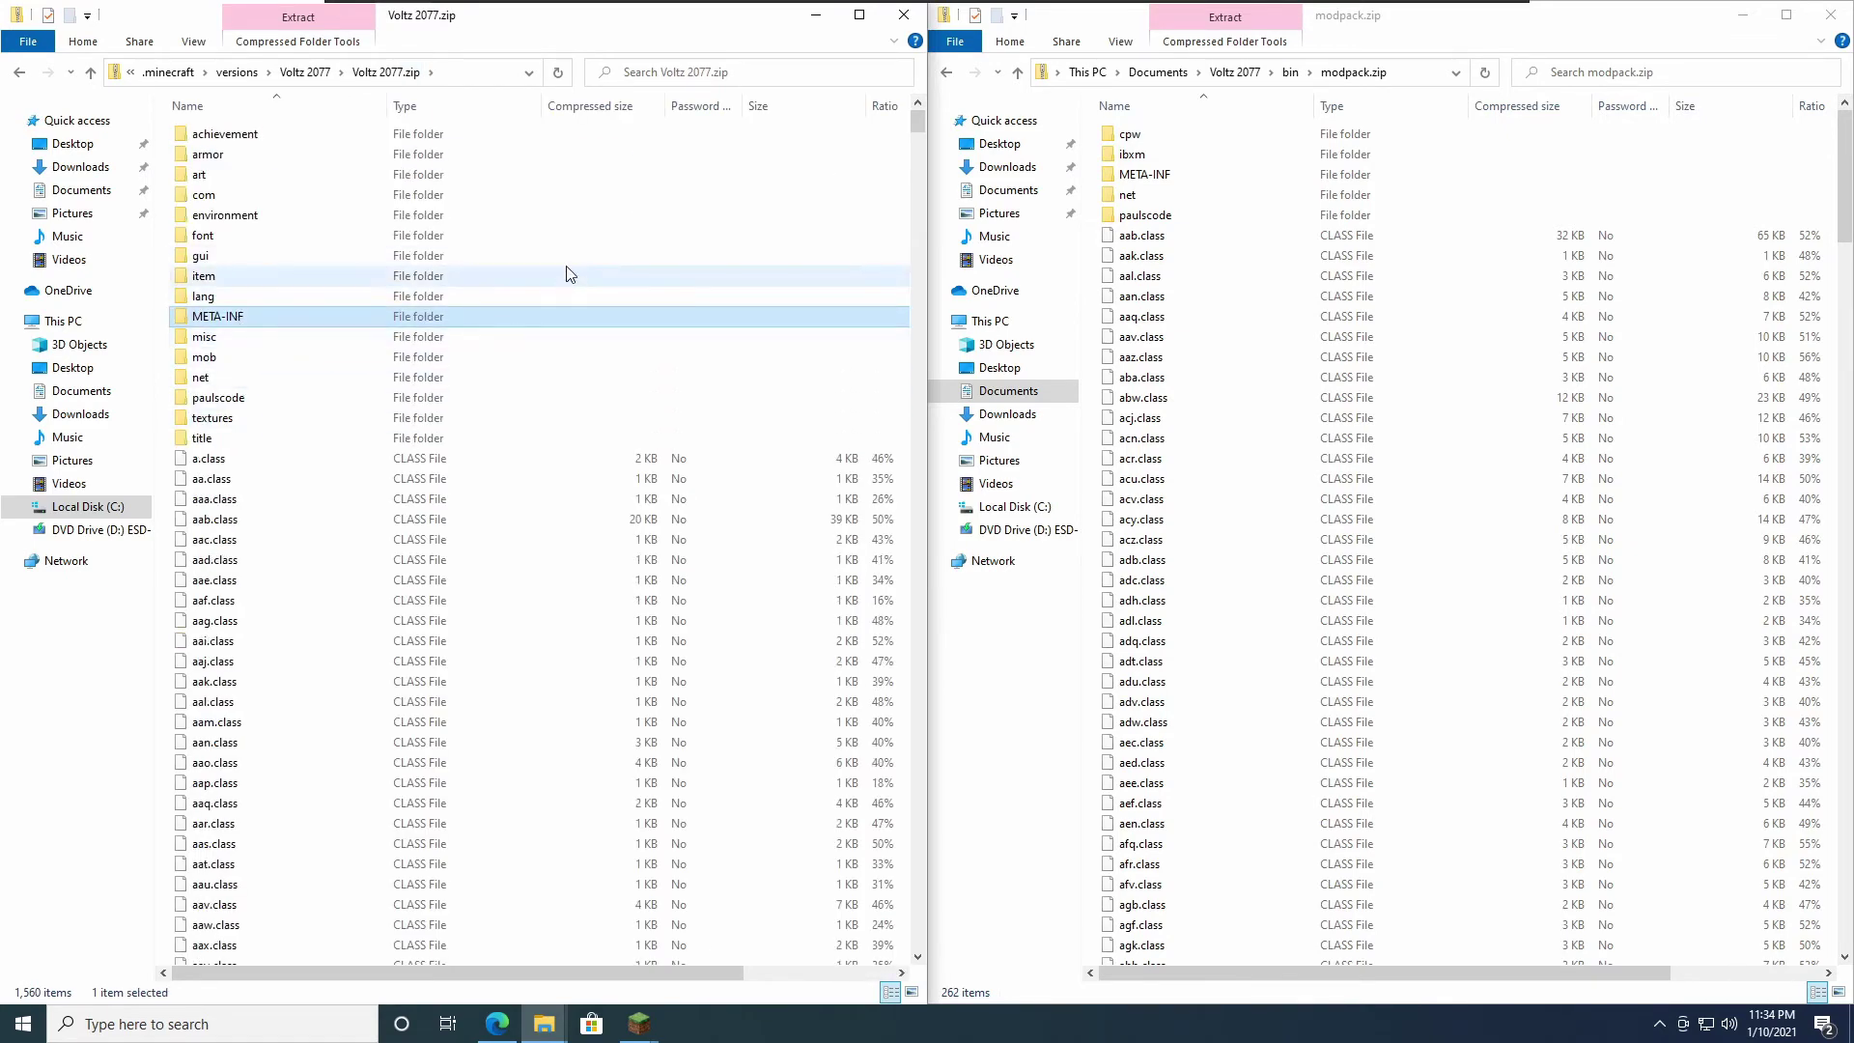
key(Delete)
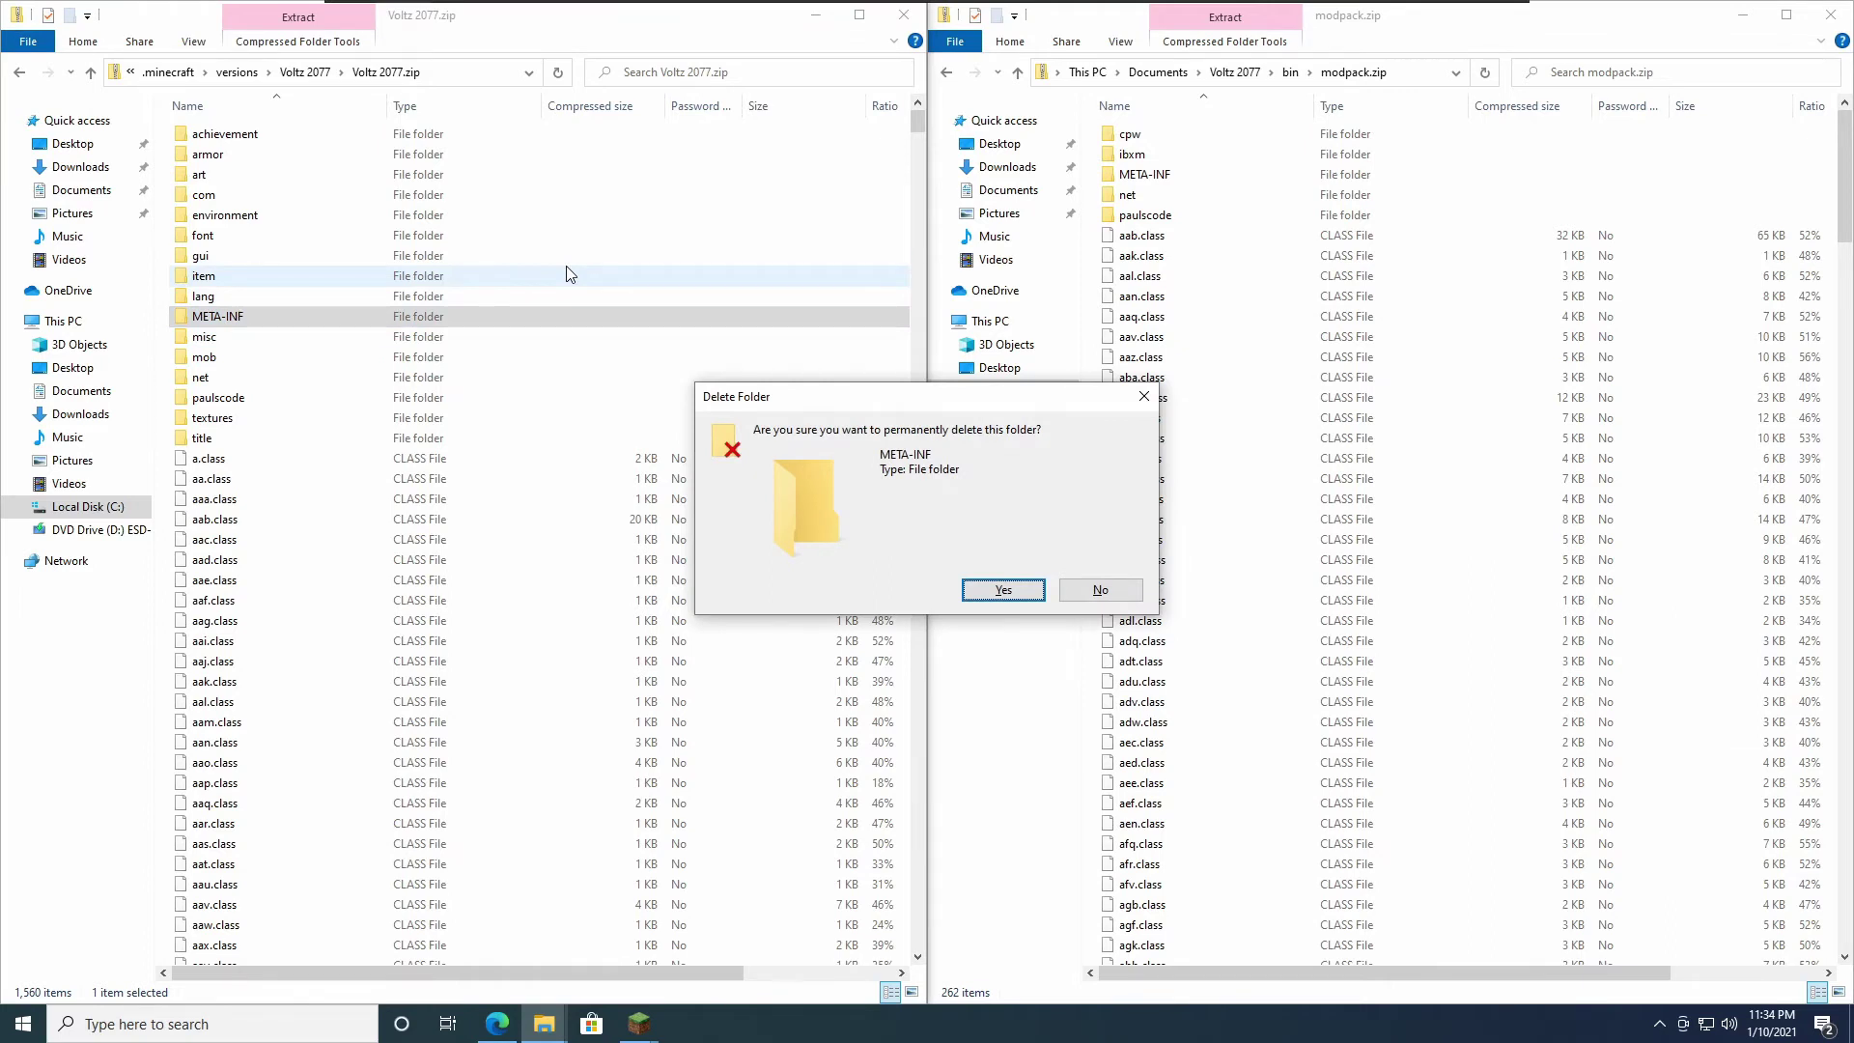
key(Return)
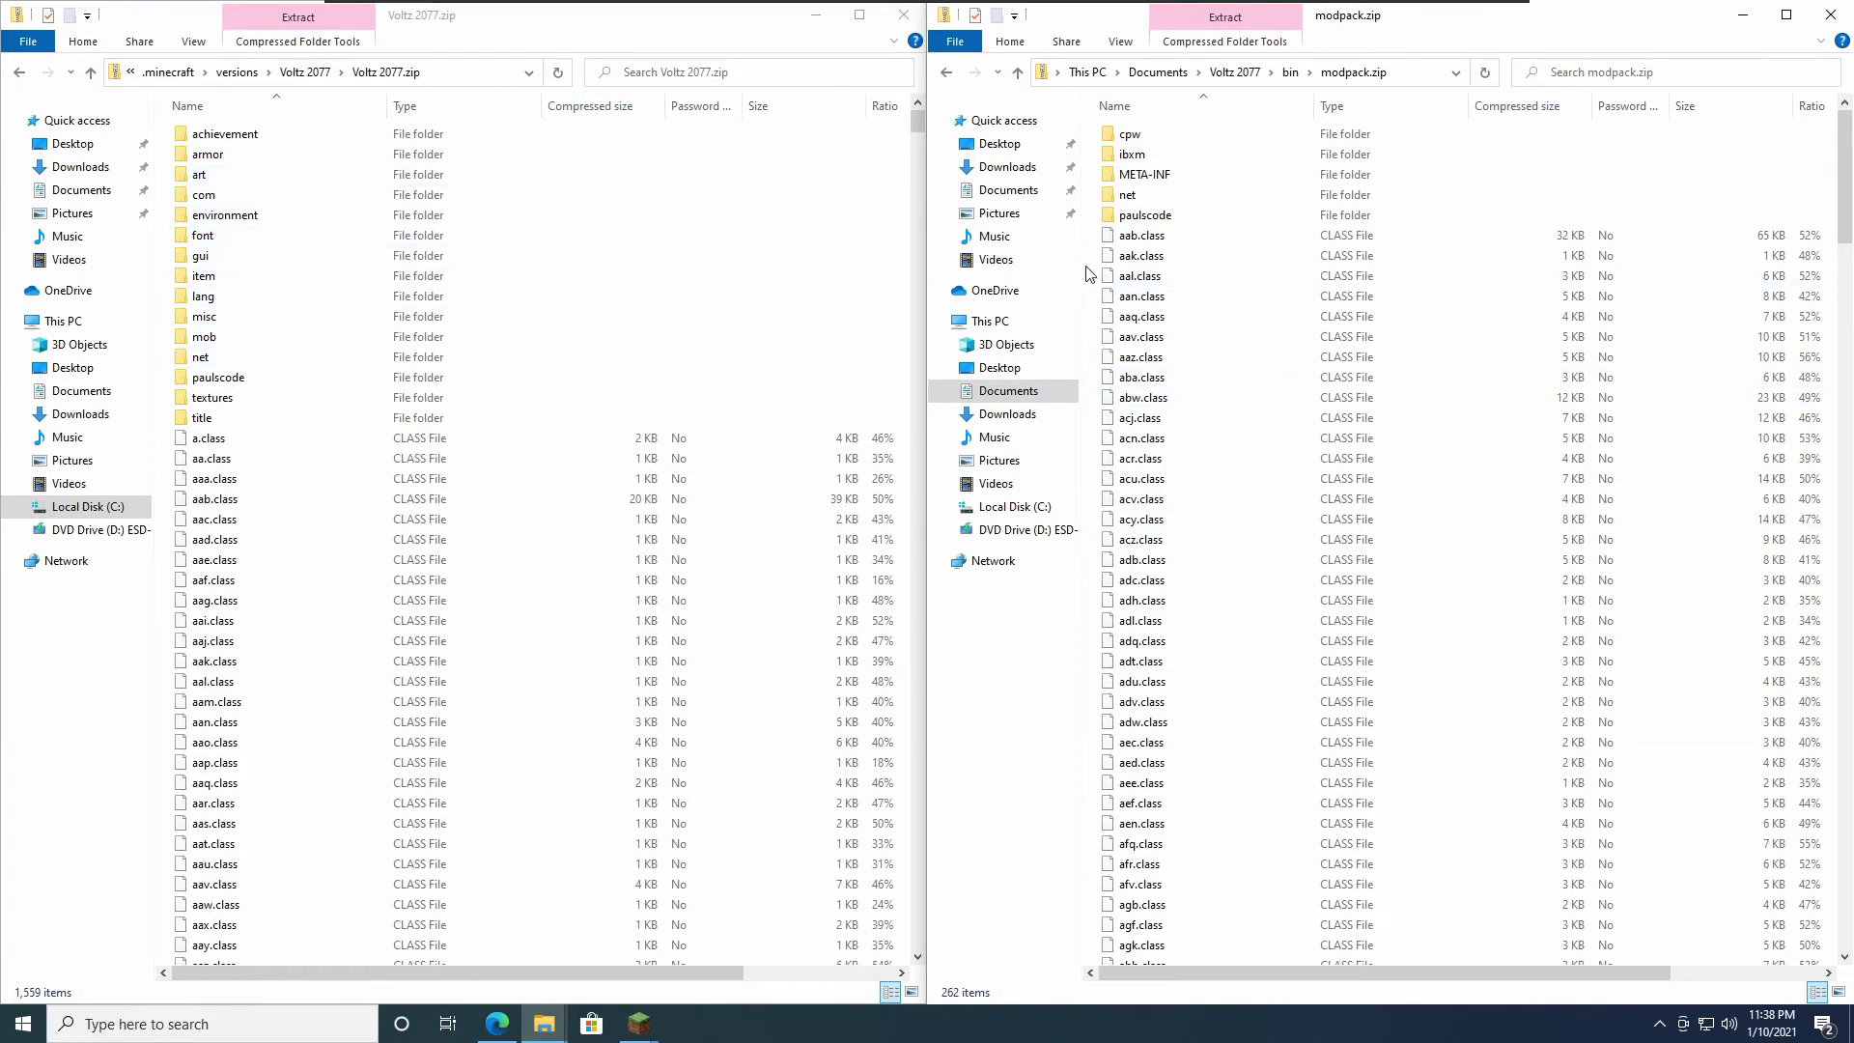
Step: Return to the bin folder and extract all of modpack.zip into a modpack folder there
click(1290, 73)
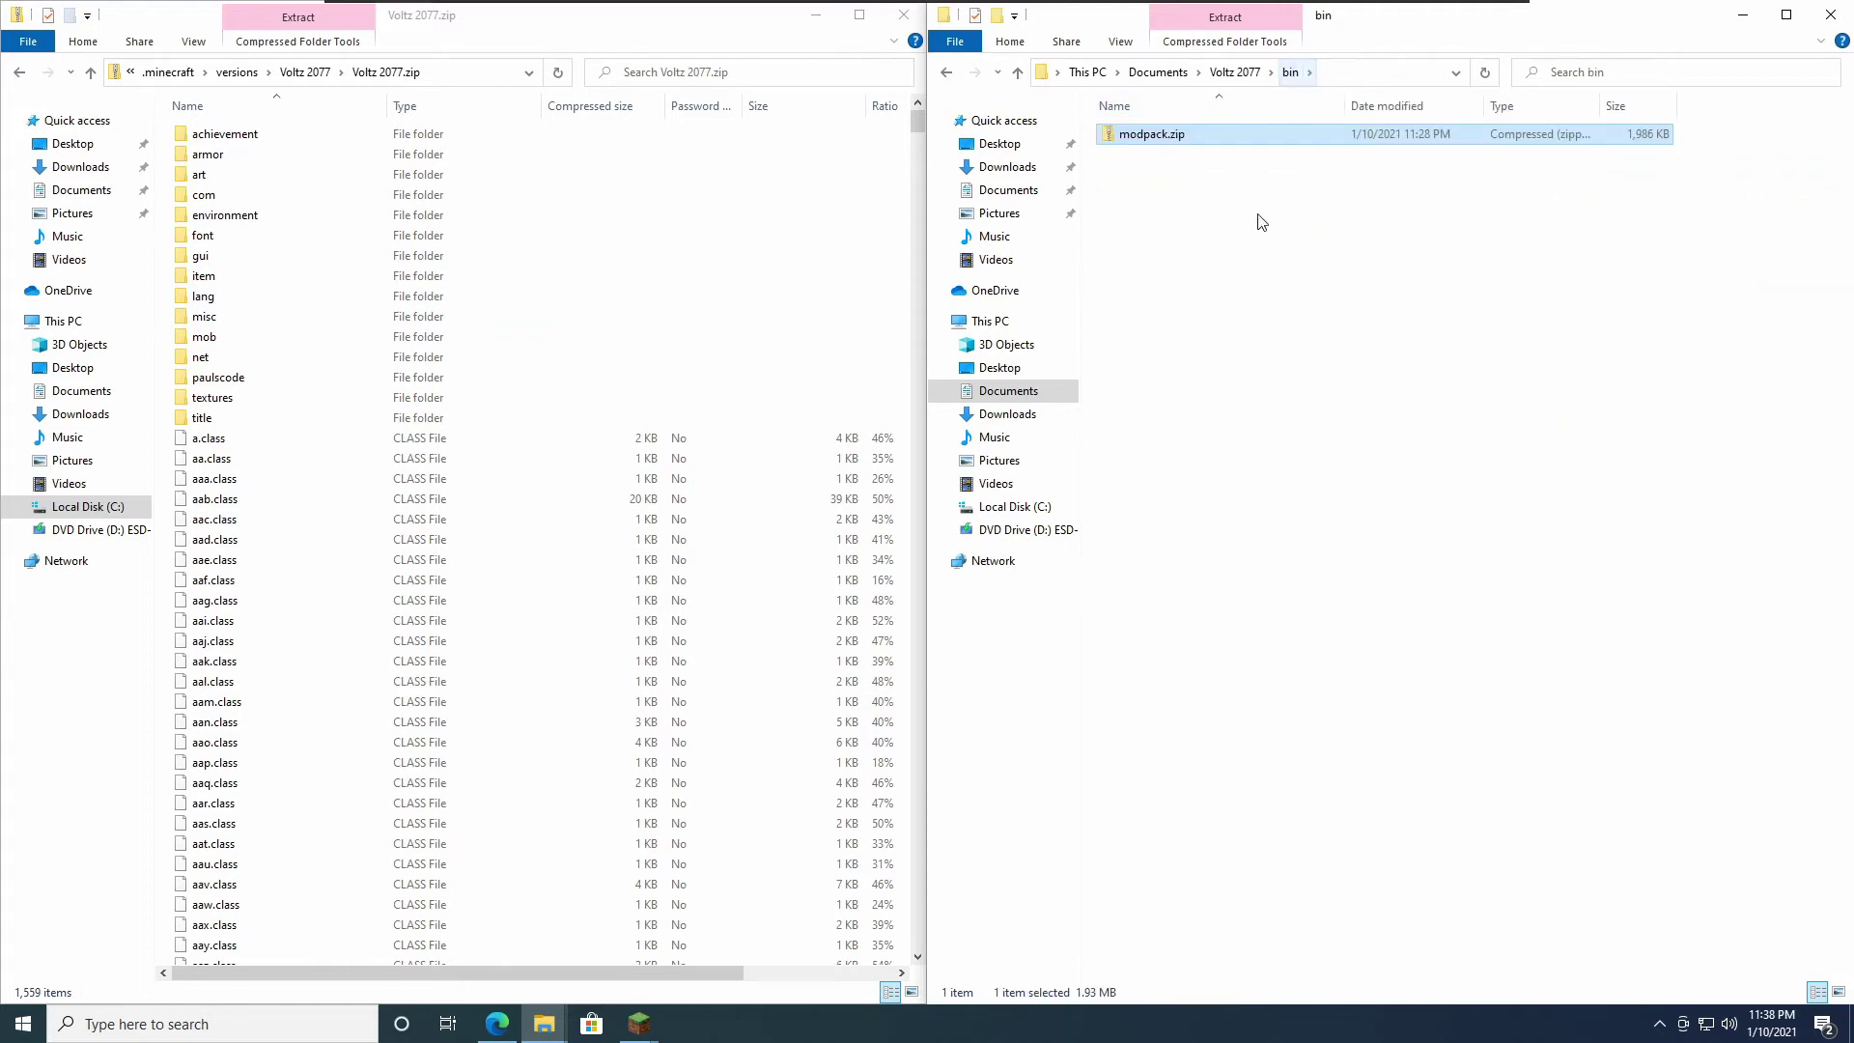
right_click(1159, 135)
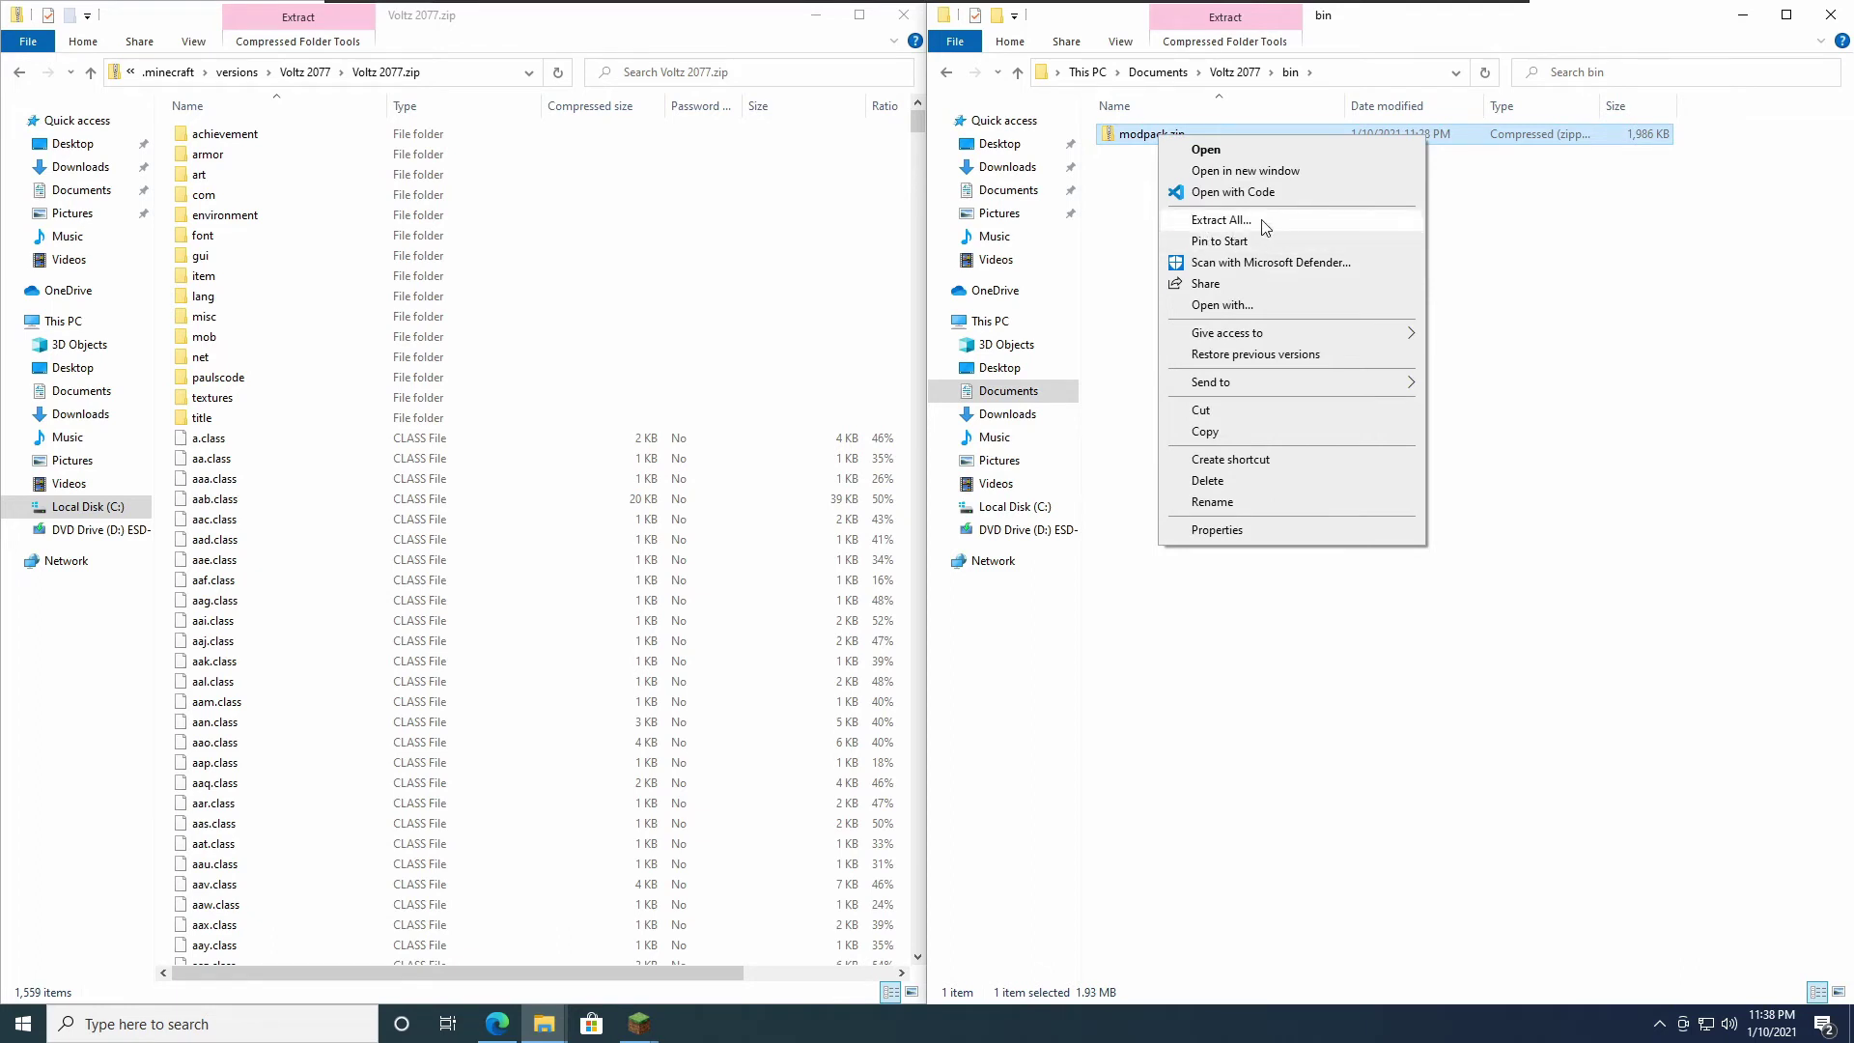
click(1221, 220)
click(1099, 697)
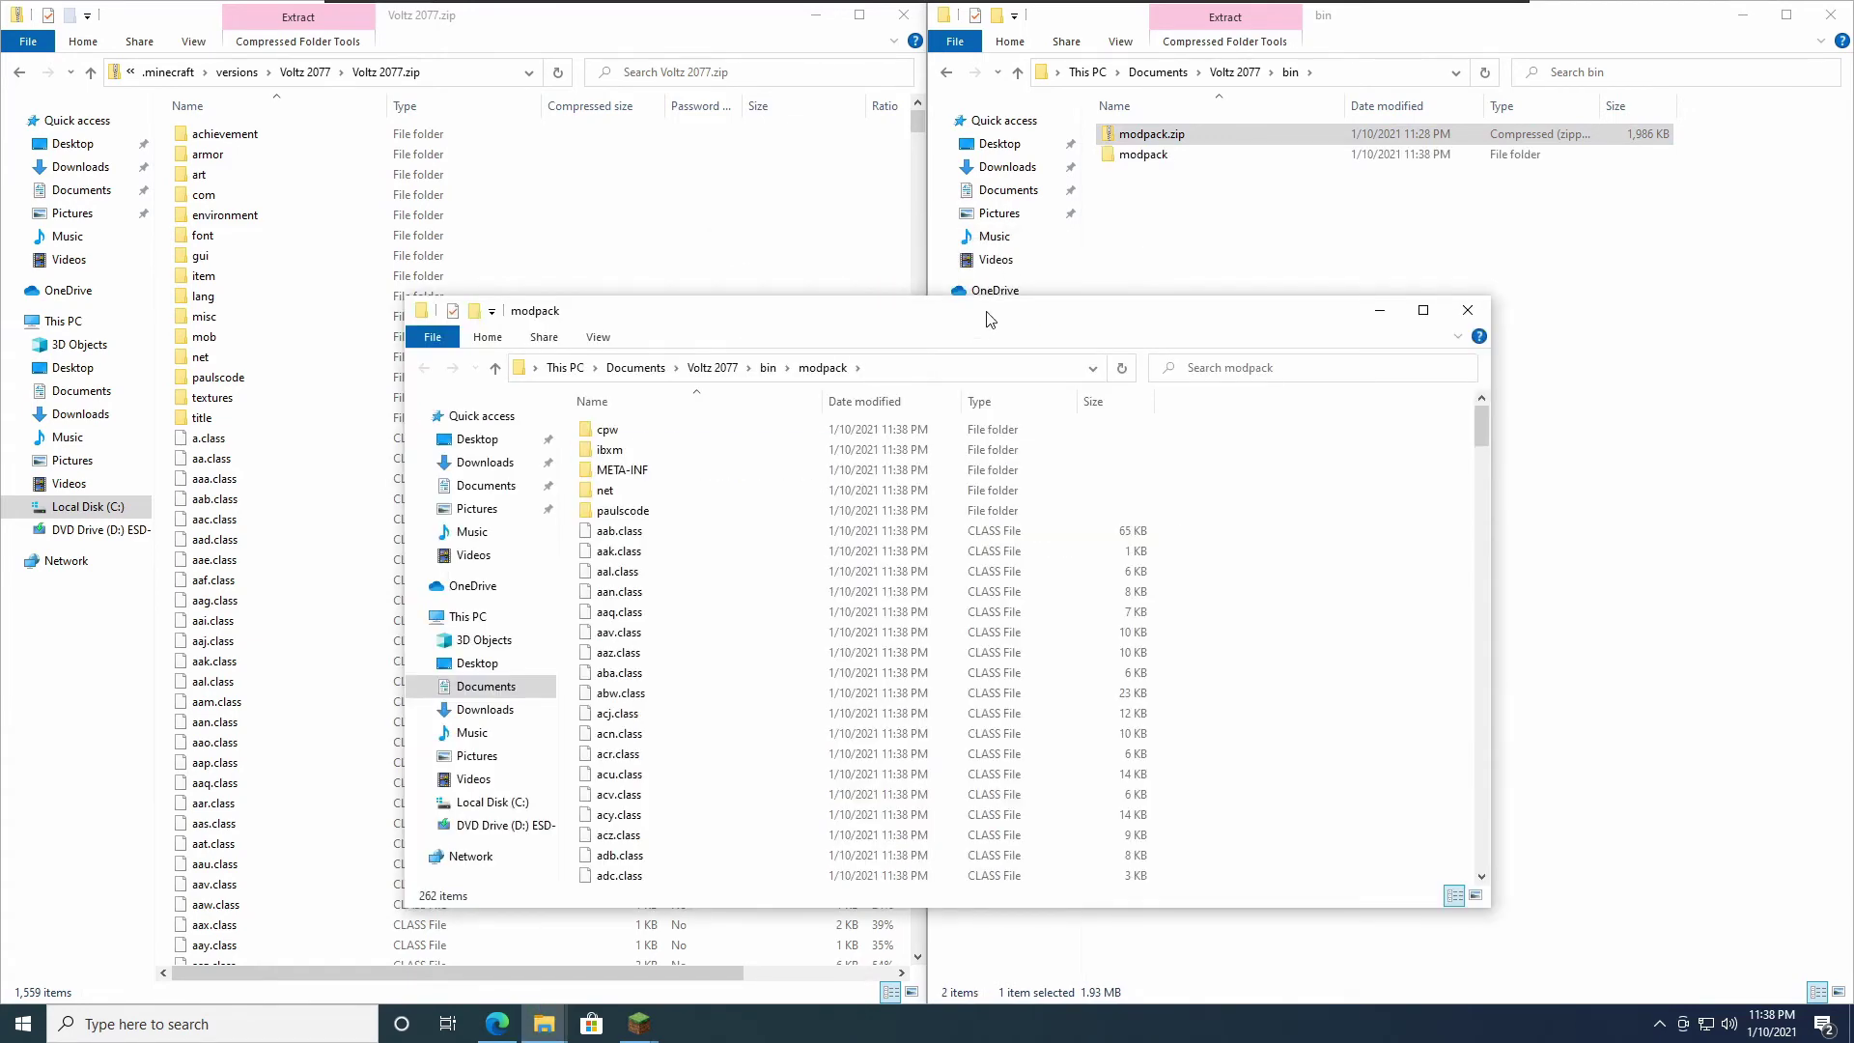
Step: Close the bin window and place the extracted modpack folder window side by side with Voltz 2077.zip
drag(990, 319, 977, 250)
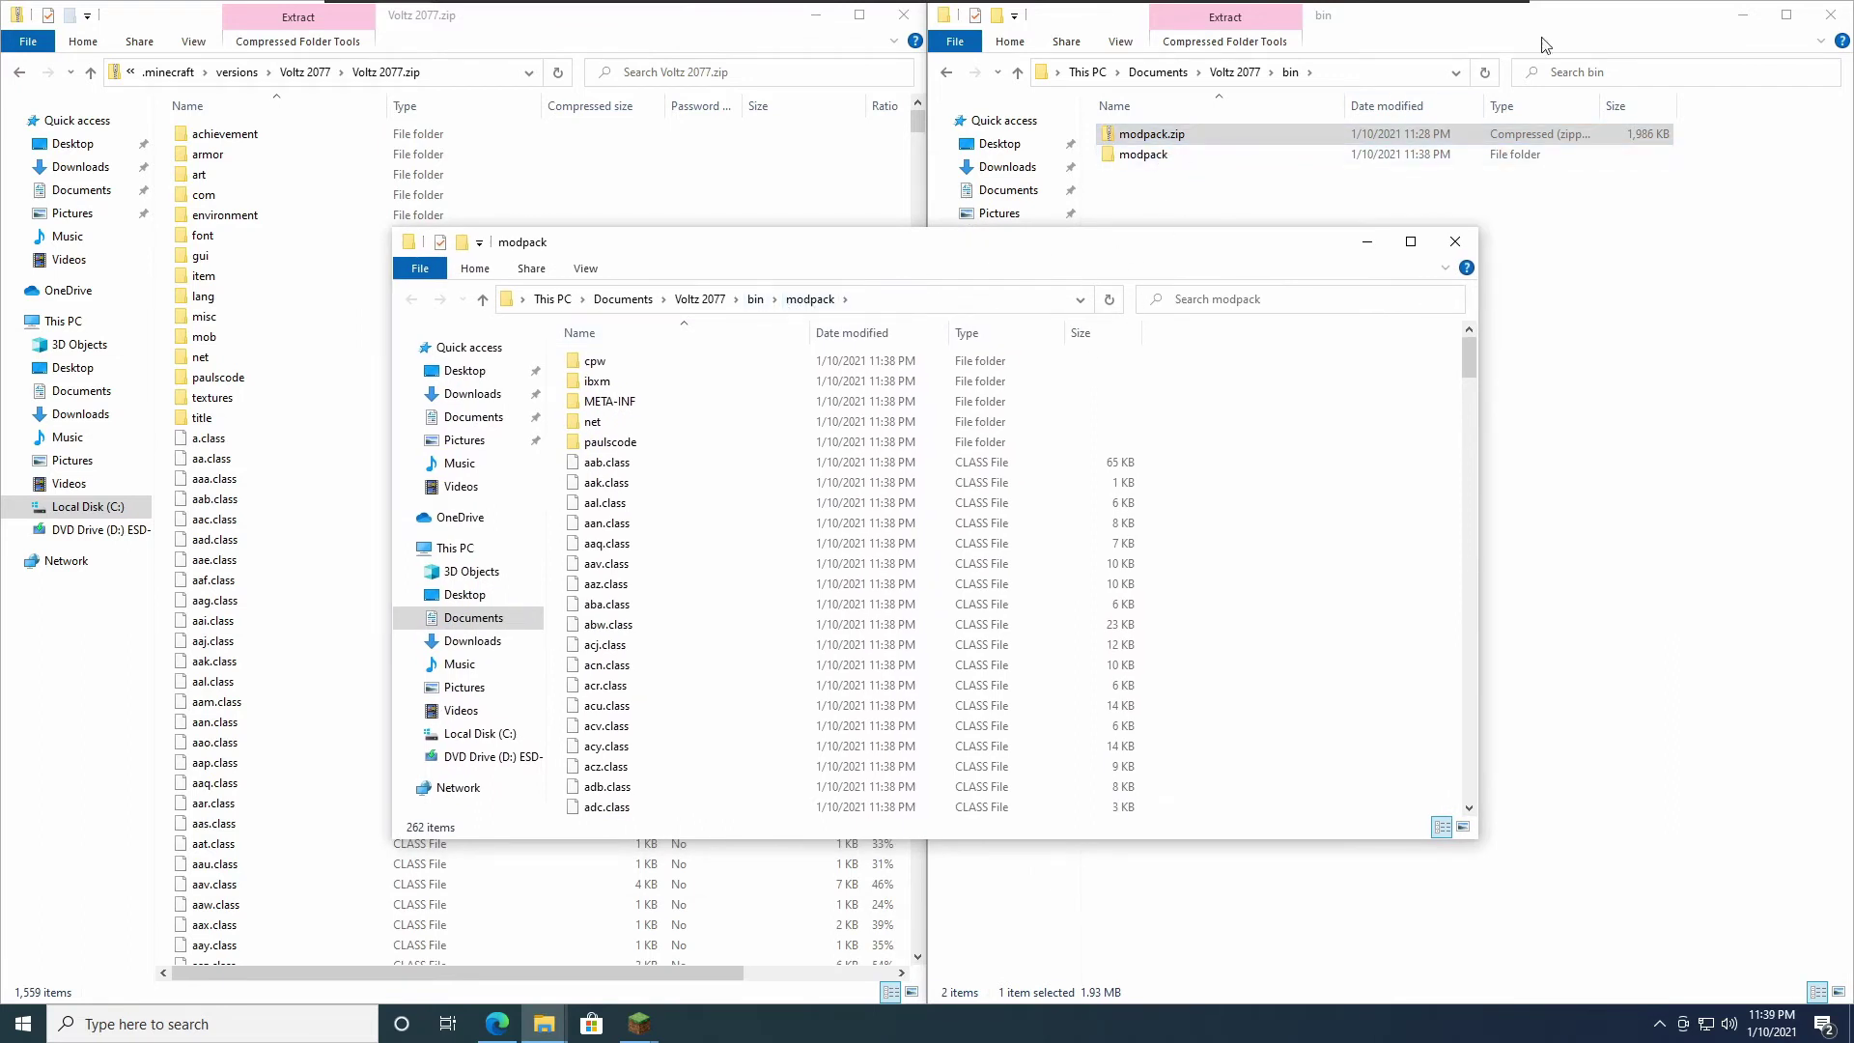
click(1828, 19)
drag(949, 247, 1849, 242)
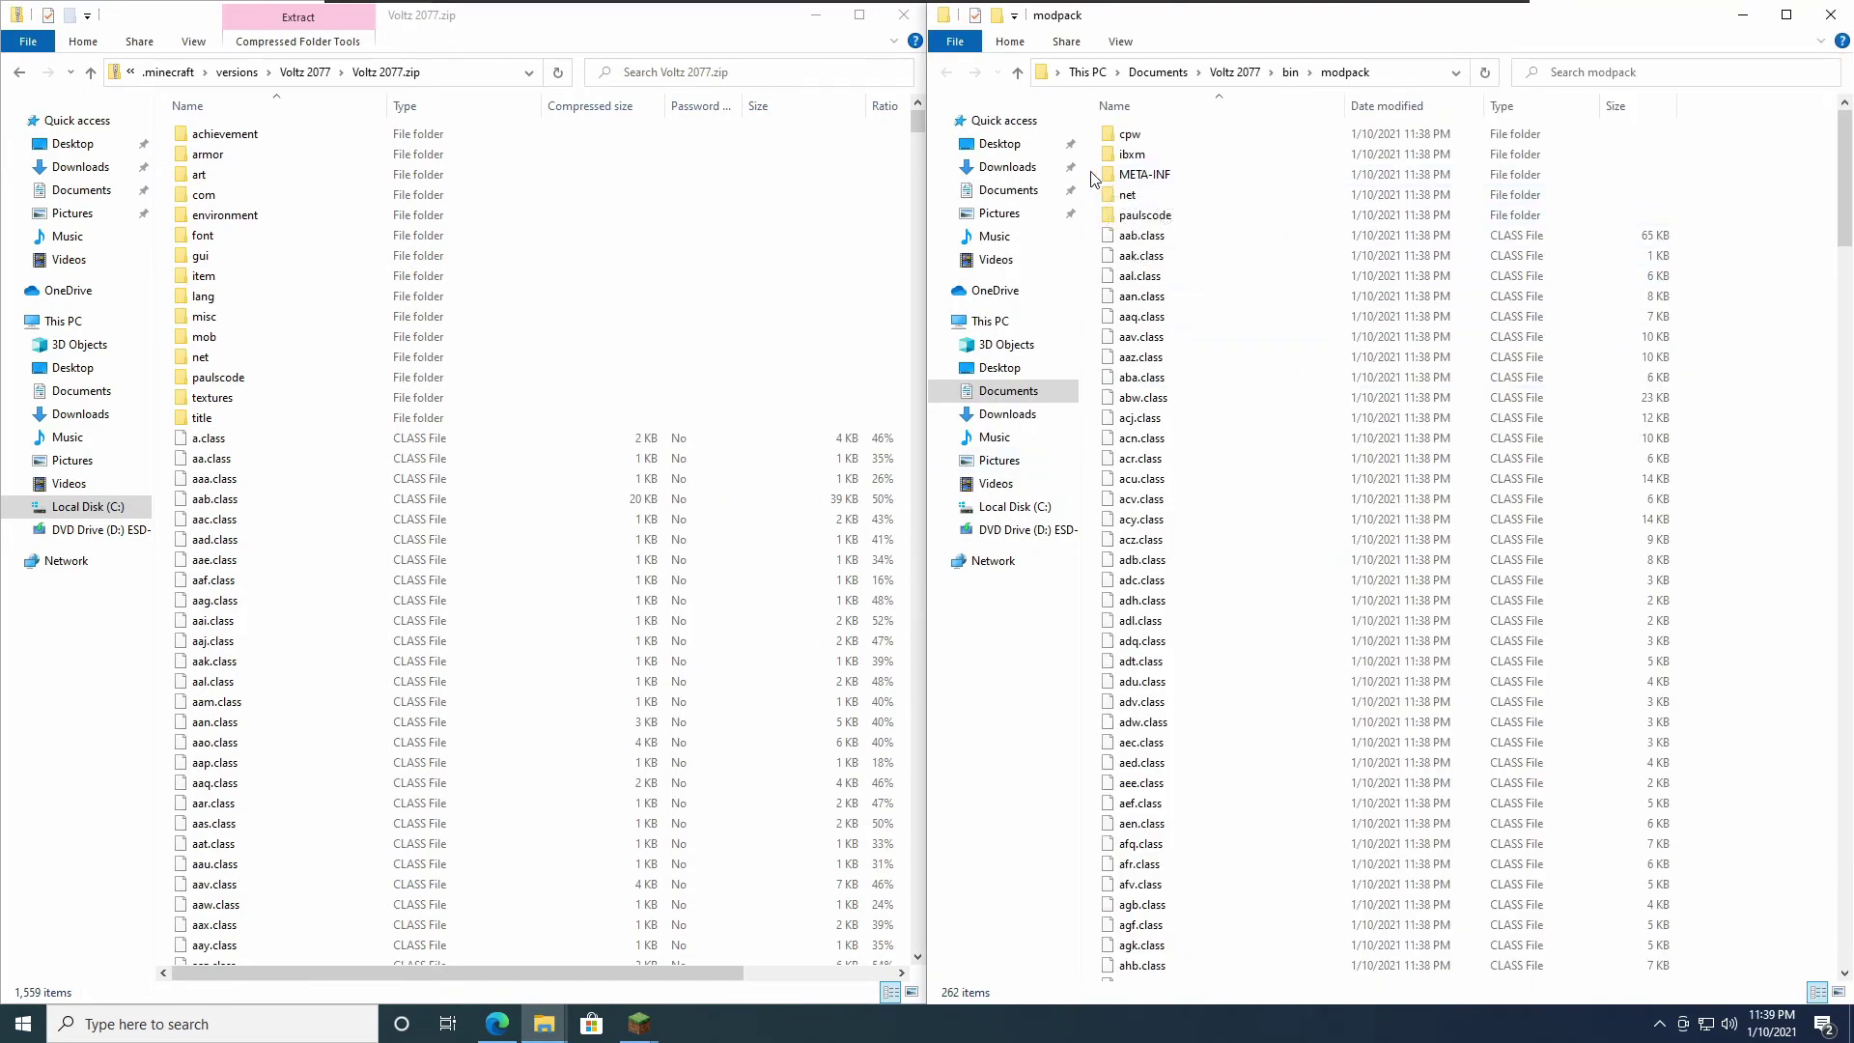
Step: Copy all files and folders from the extracted modpack folder into Voltz 2077.zip, replacing files with the same name
drag(1092, 137, 1467, 985)
drag(1168, 727, 436, 717)
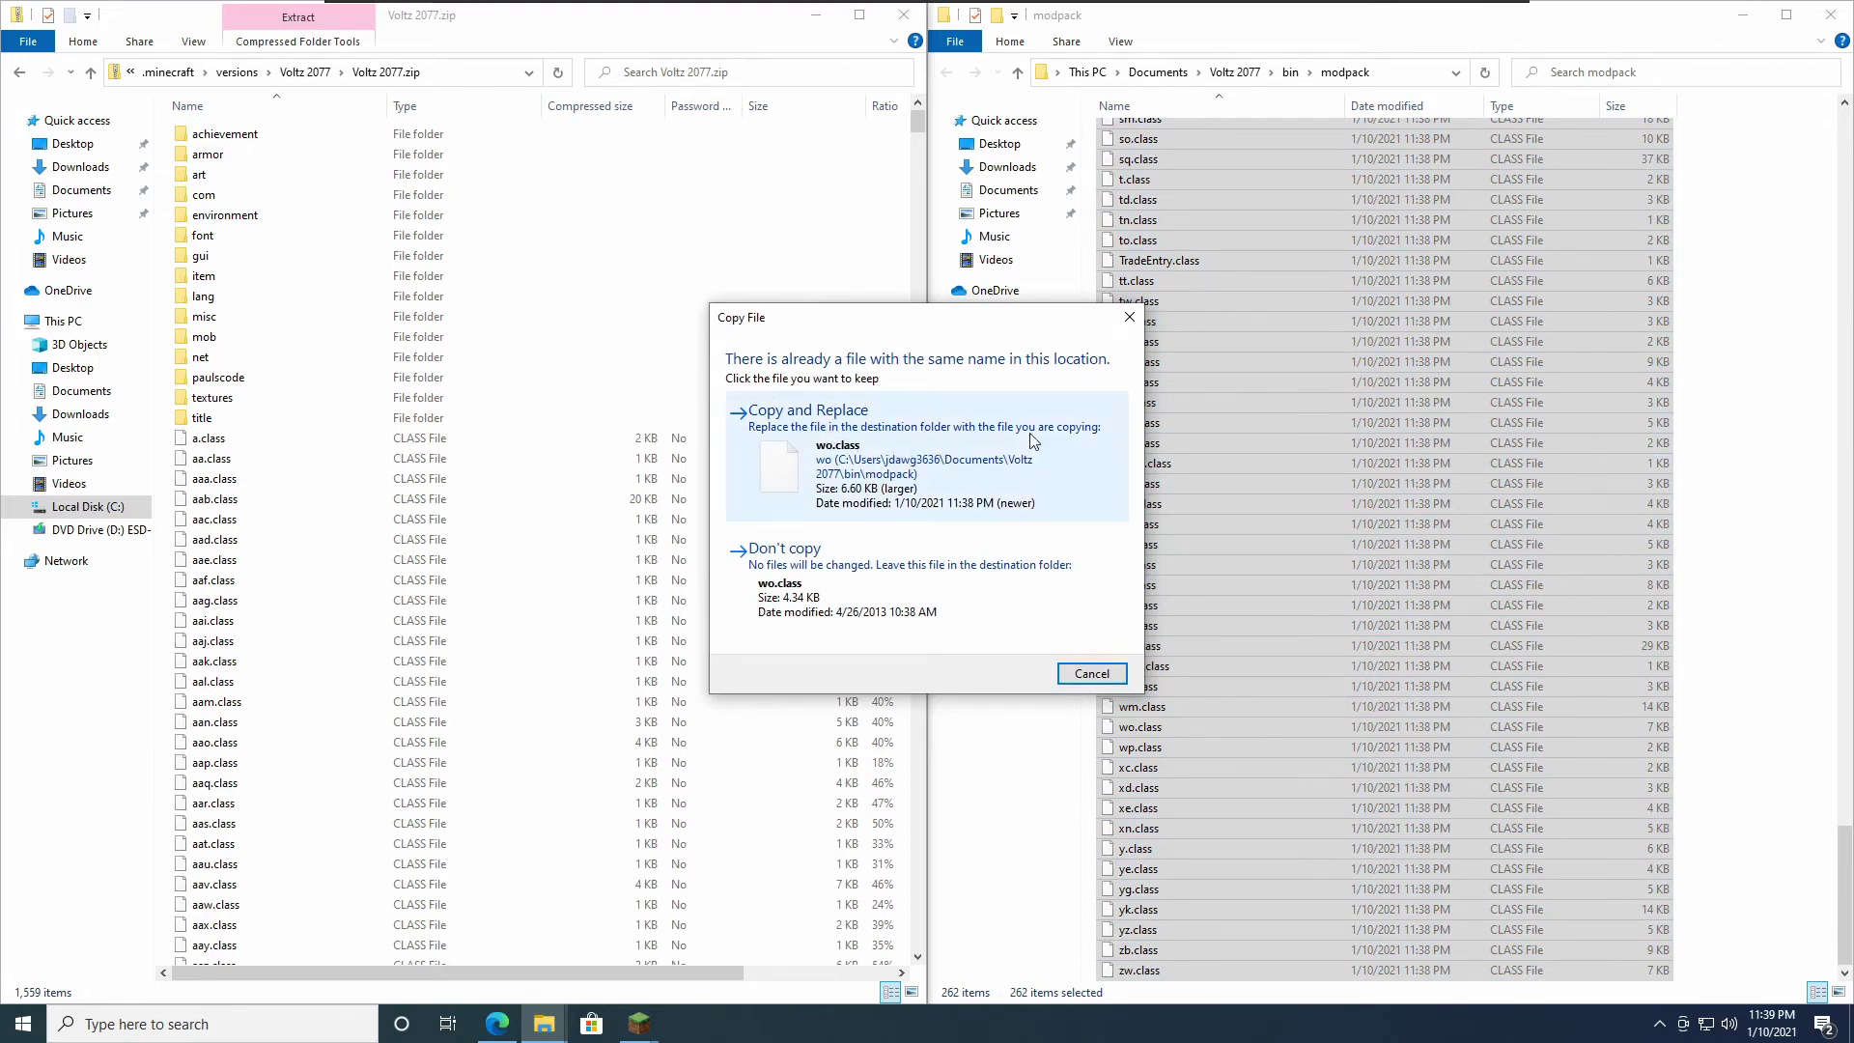
click(854, 435)
click(853, 435)
click(916, 401)
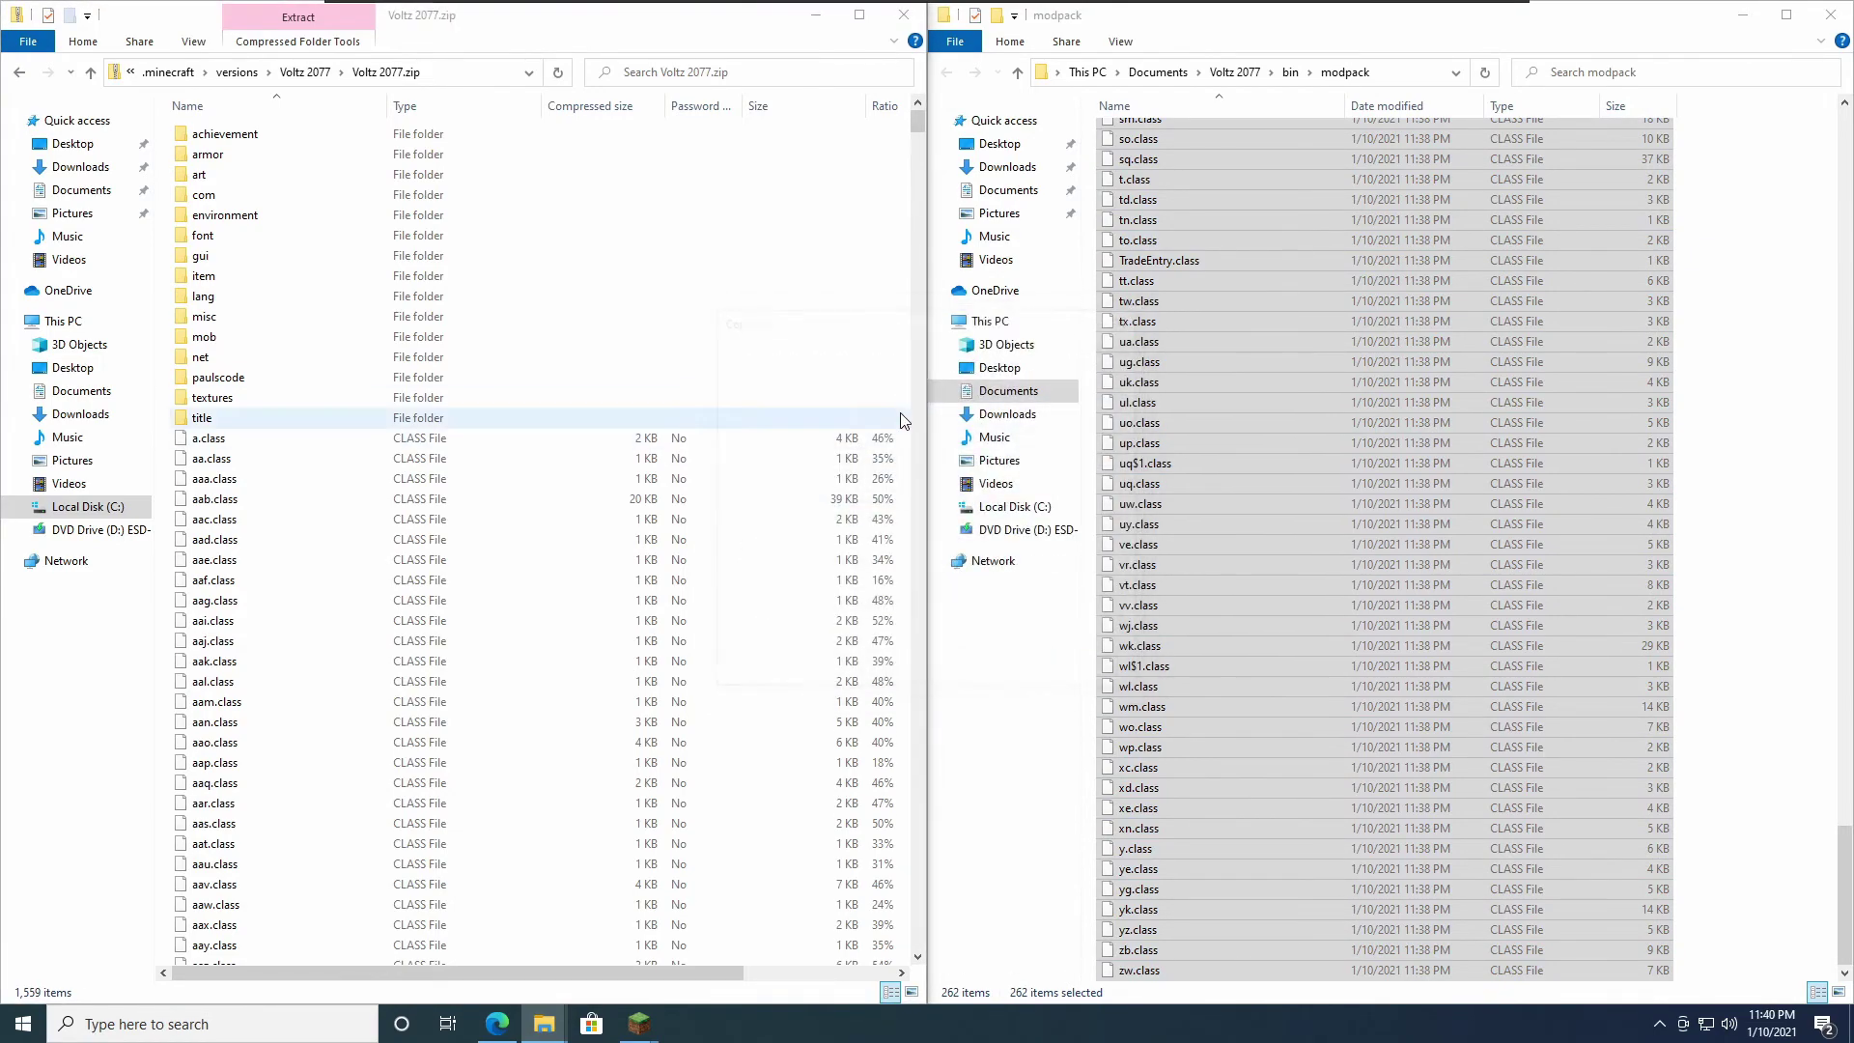
click(918, 414)
click(917, 413)
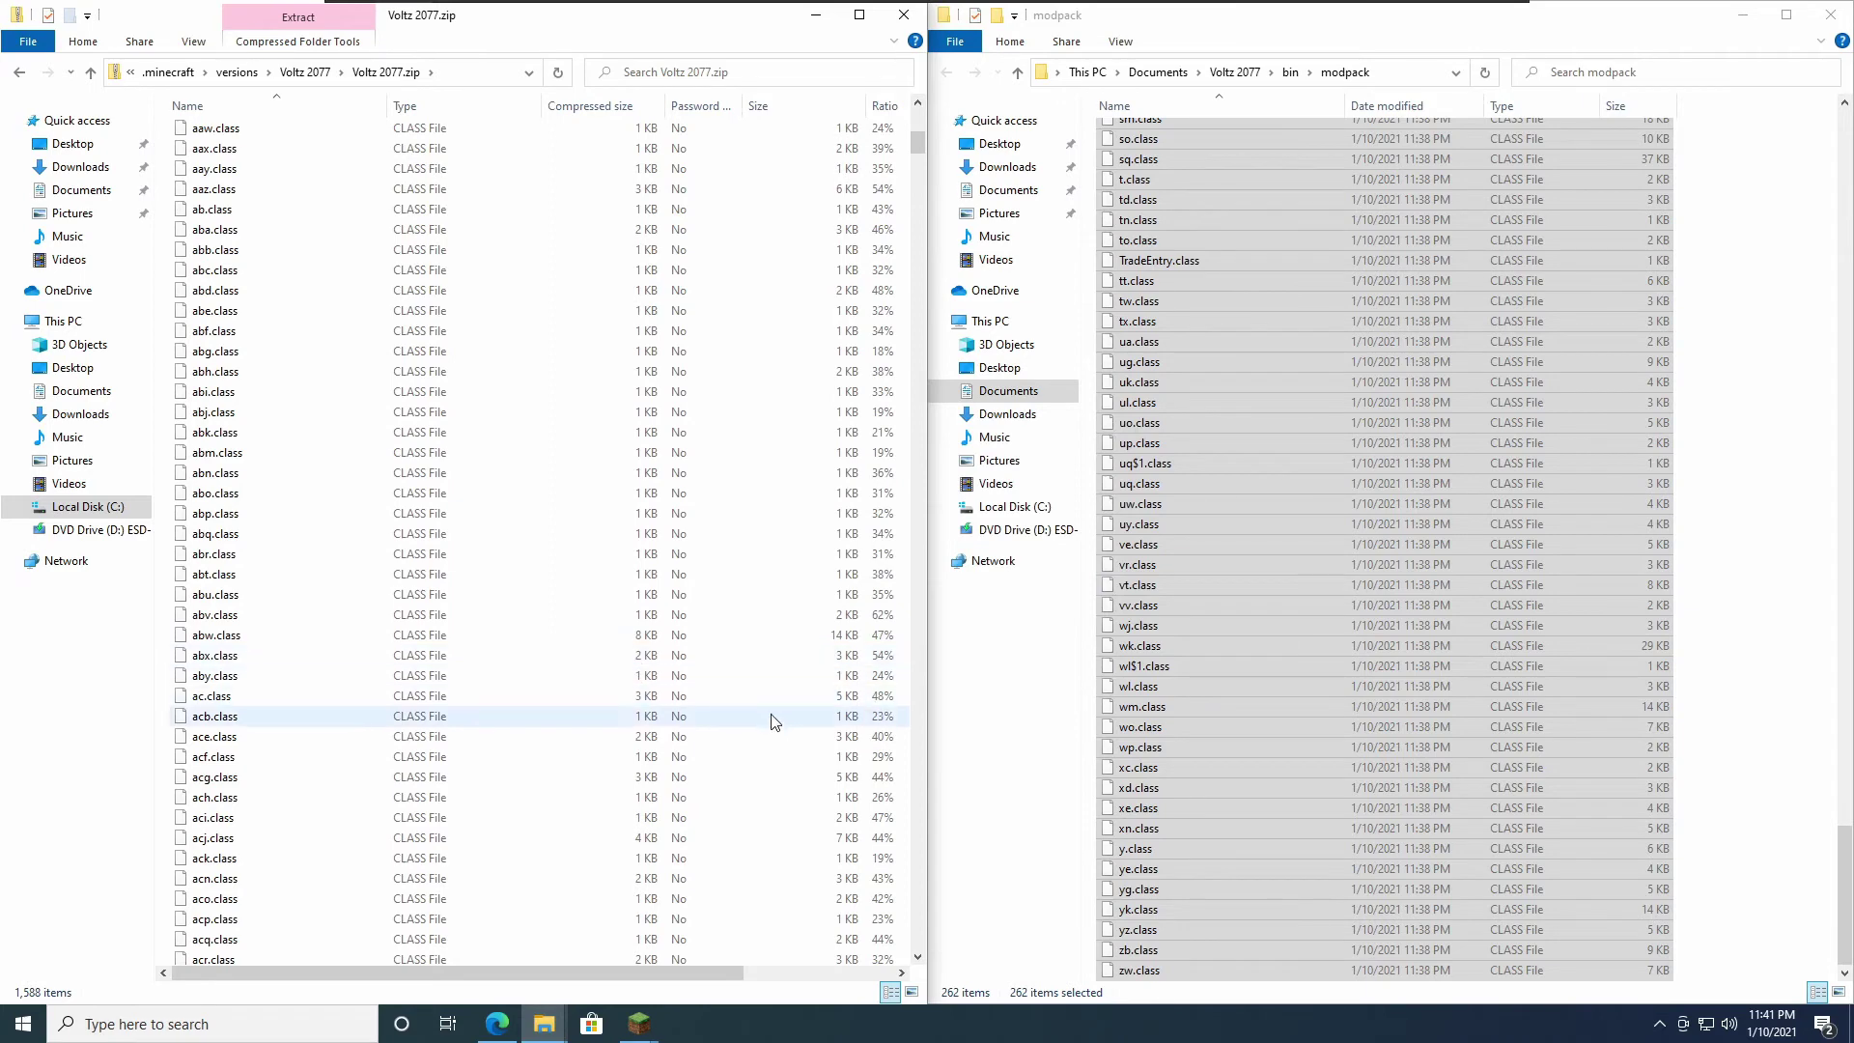
Step: Check the folders at the root of Voltz 2077.zip against those in the extracted modpack folder
scroll(636, 694, up, 14)
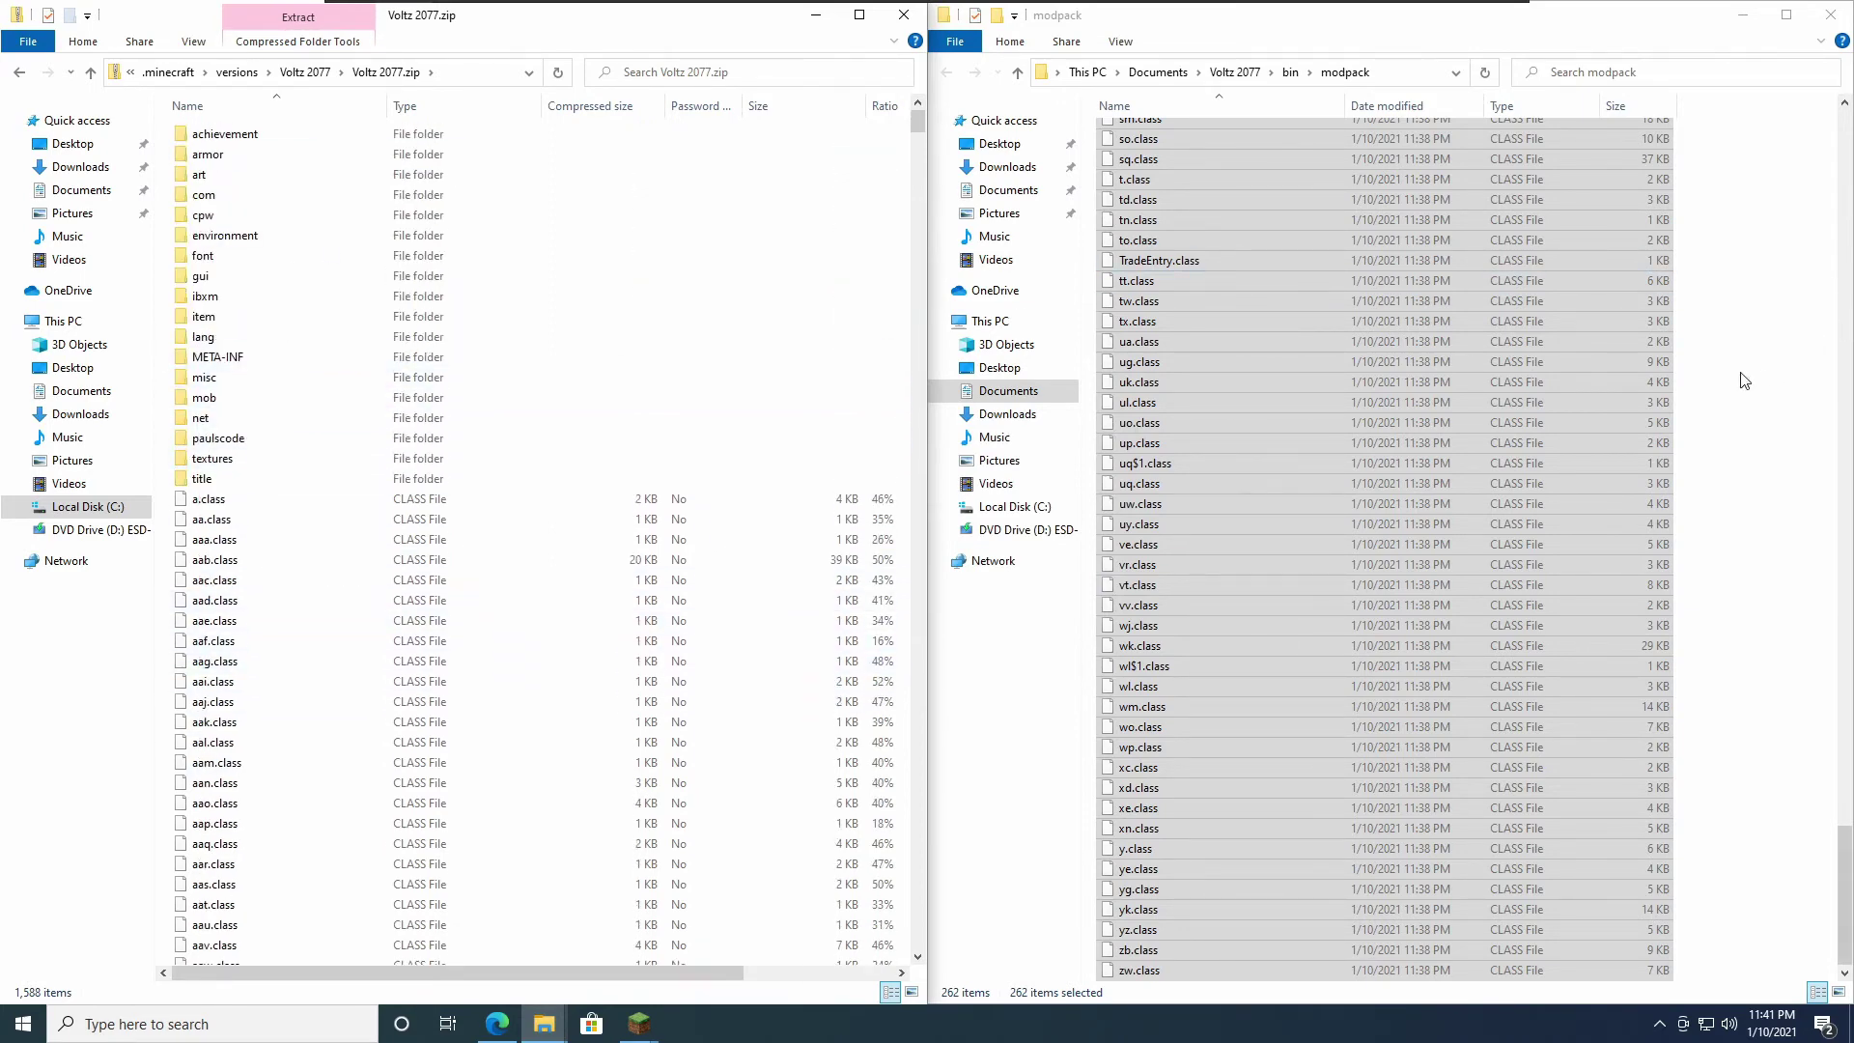
scroll(1728, 430, up, 20)
click(1719, 355)
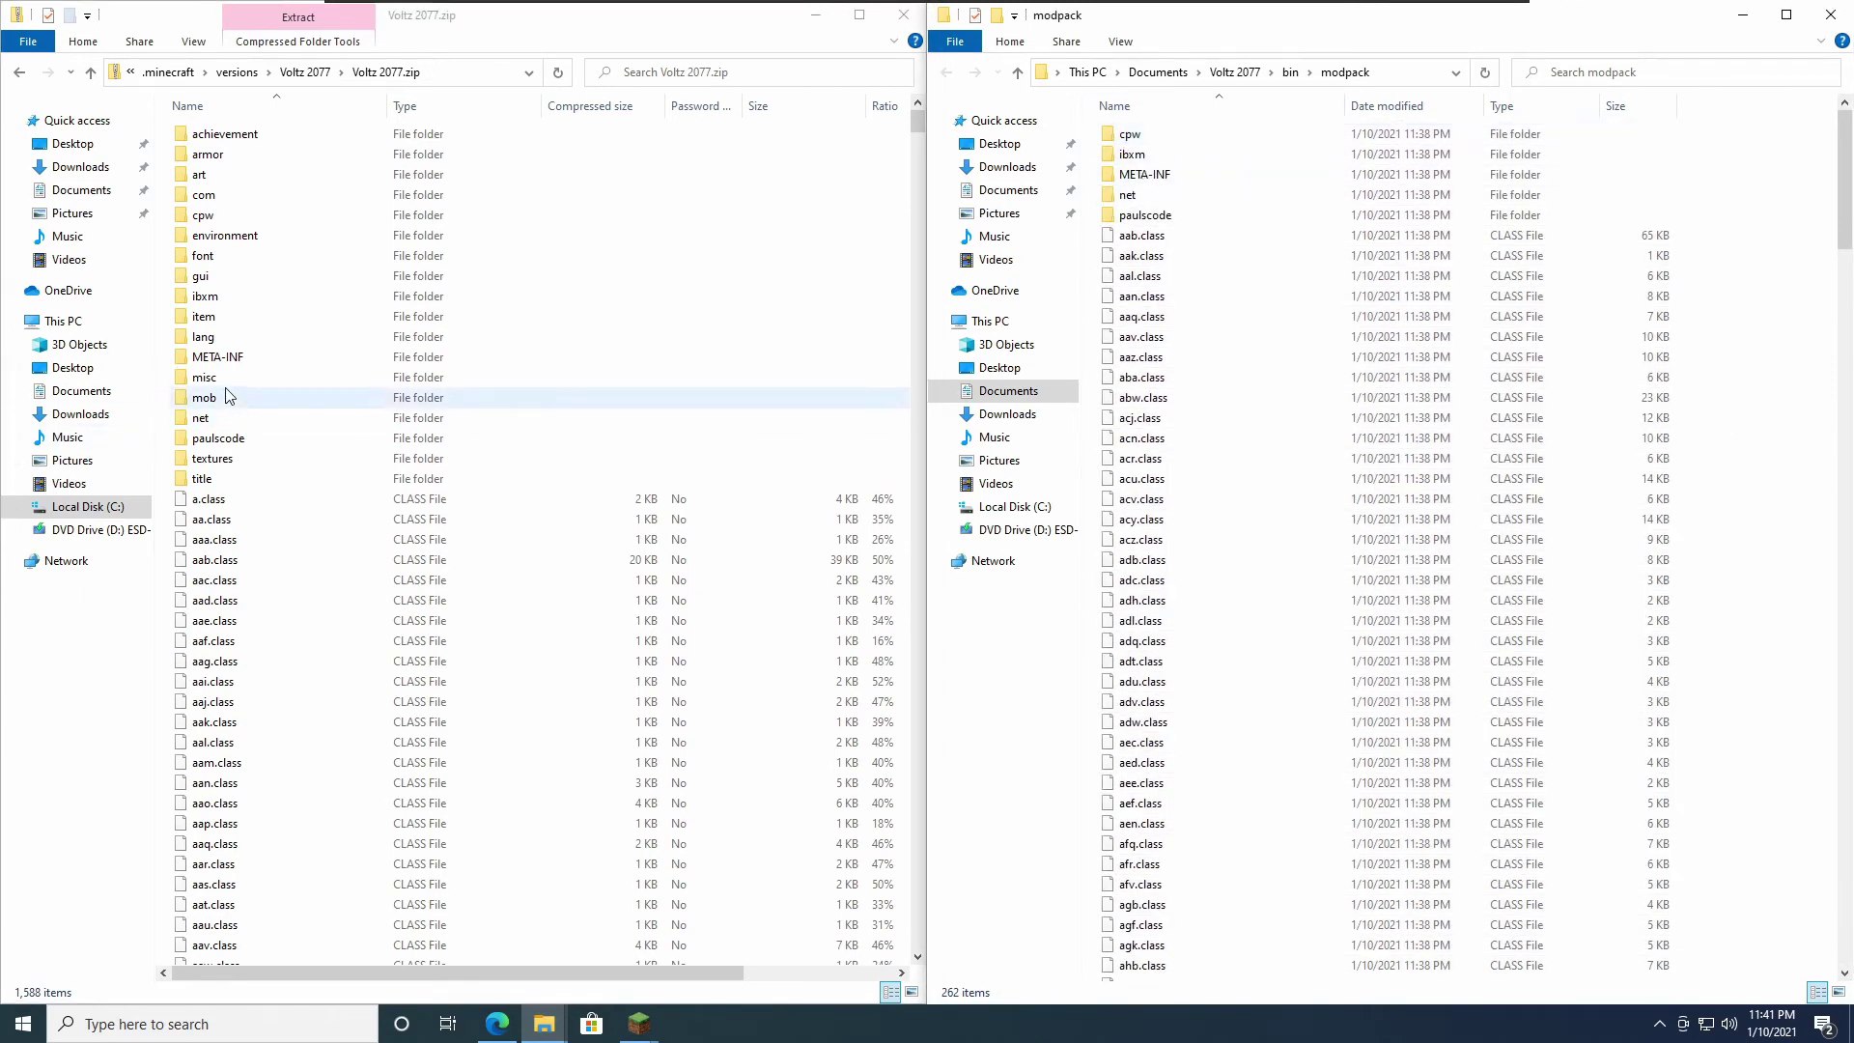
click(223, 220)
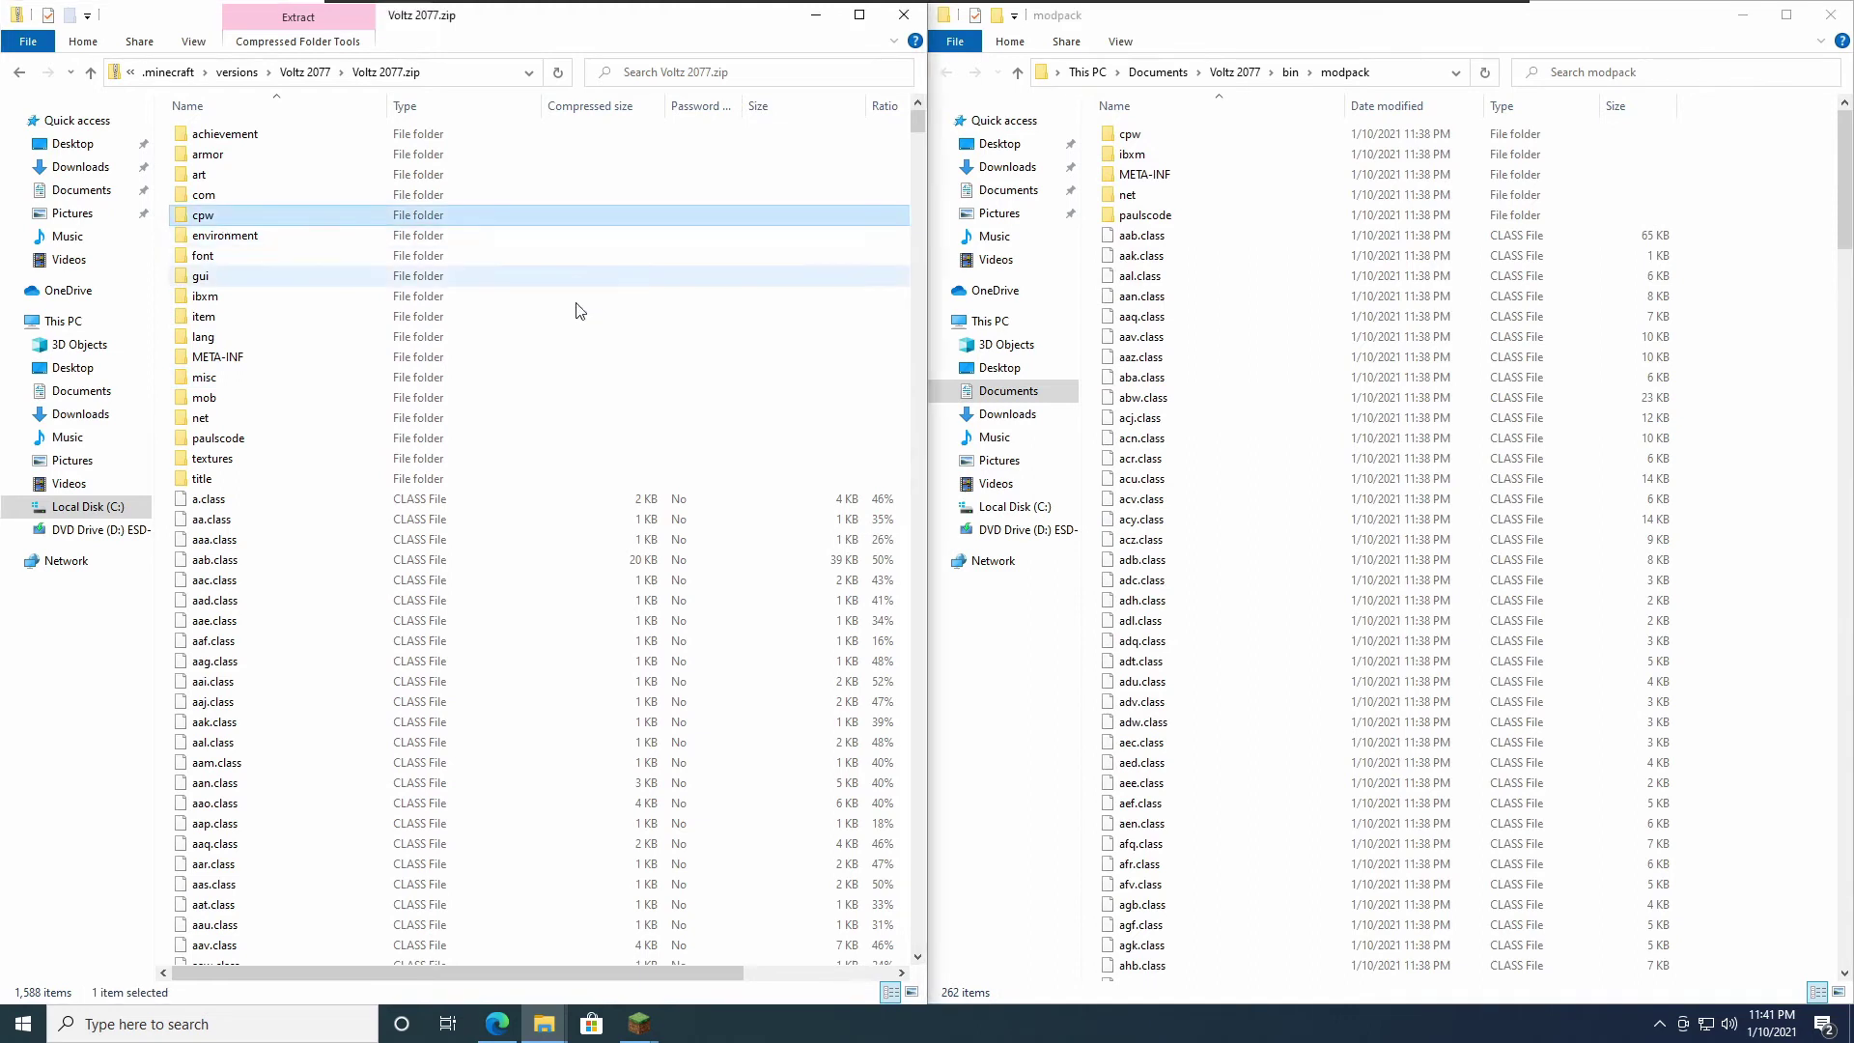
click(161, 222)
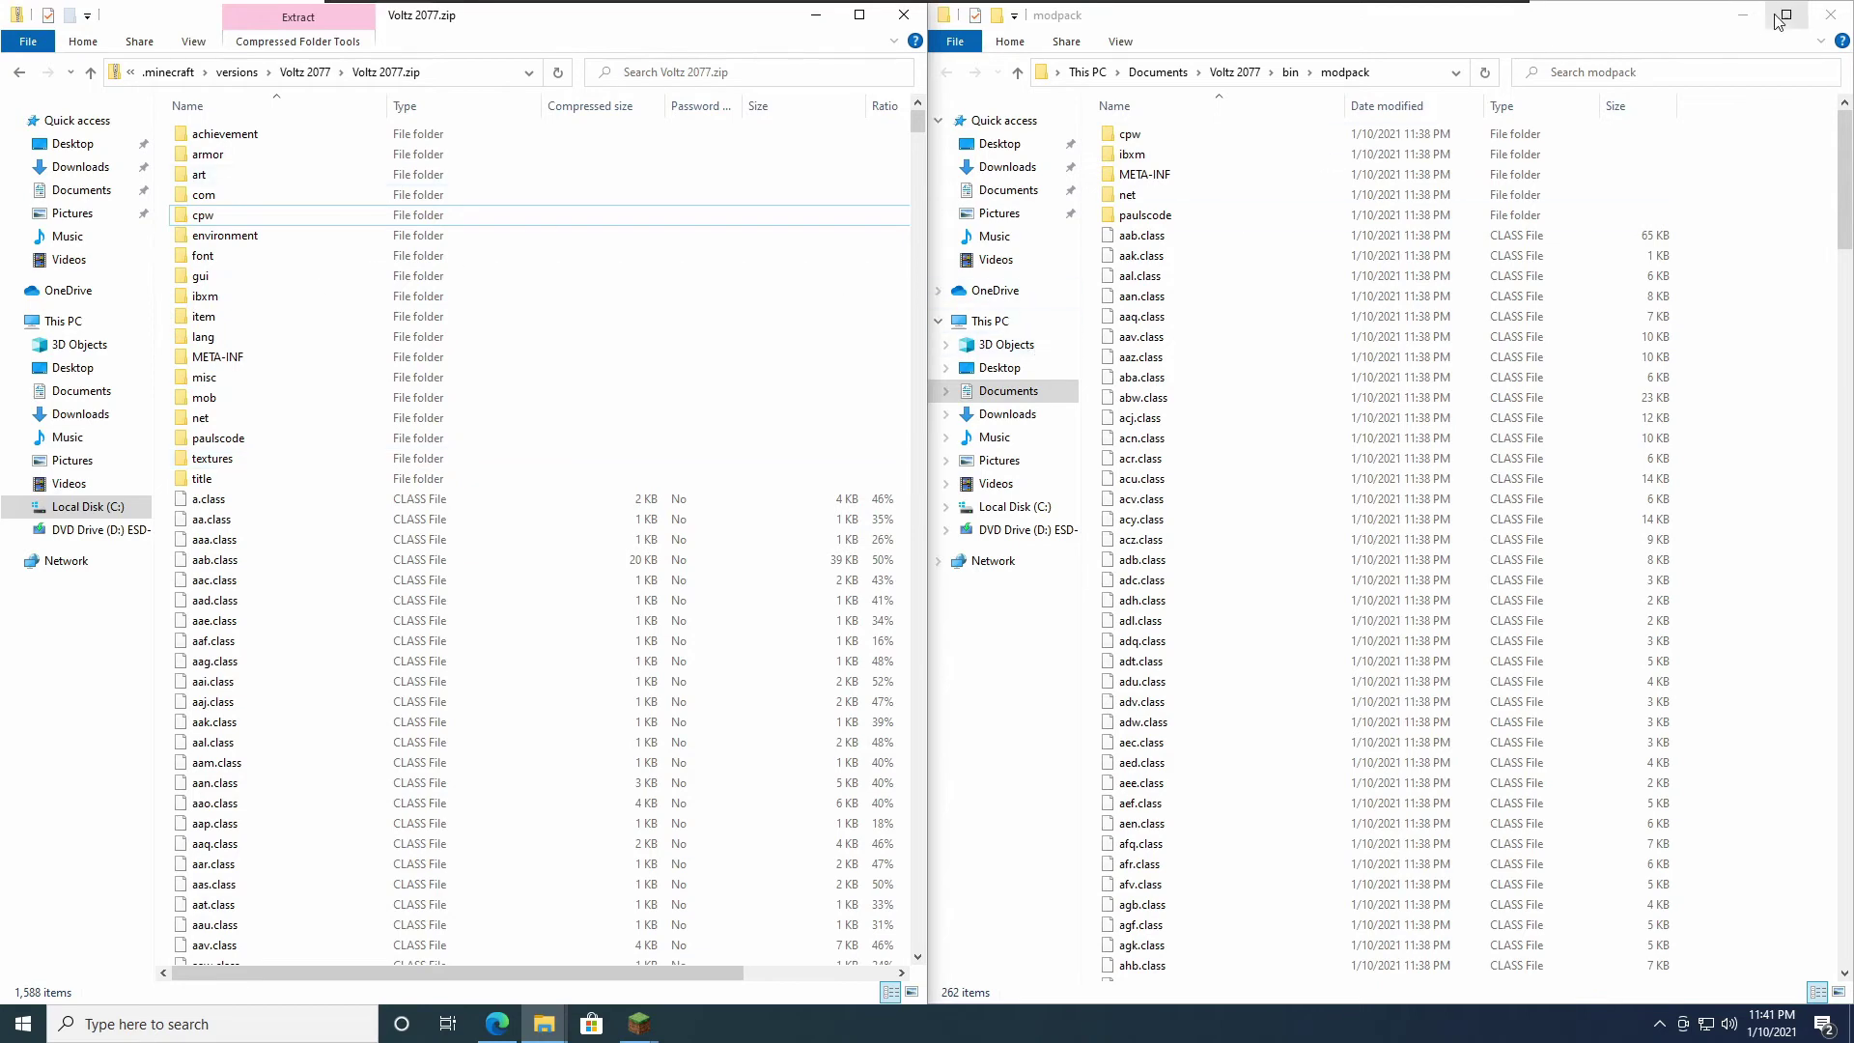
Step: Close the extracted modpack folder window and go back from Voltz 2077.zip to the Voltz 2077 version folder
click(1567, 33)
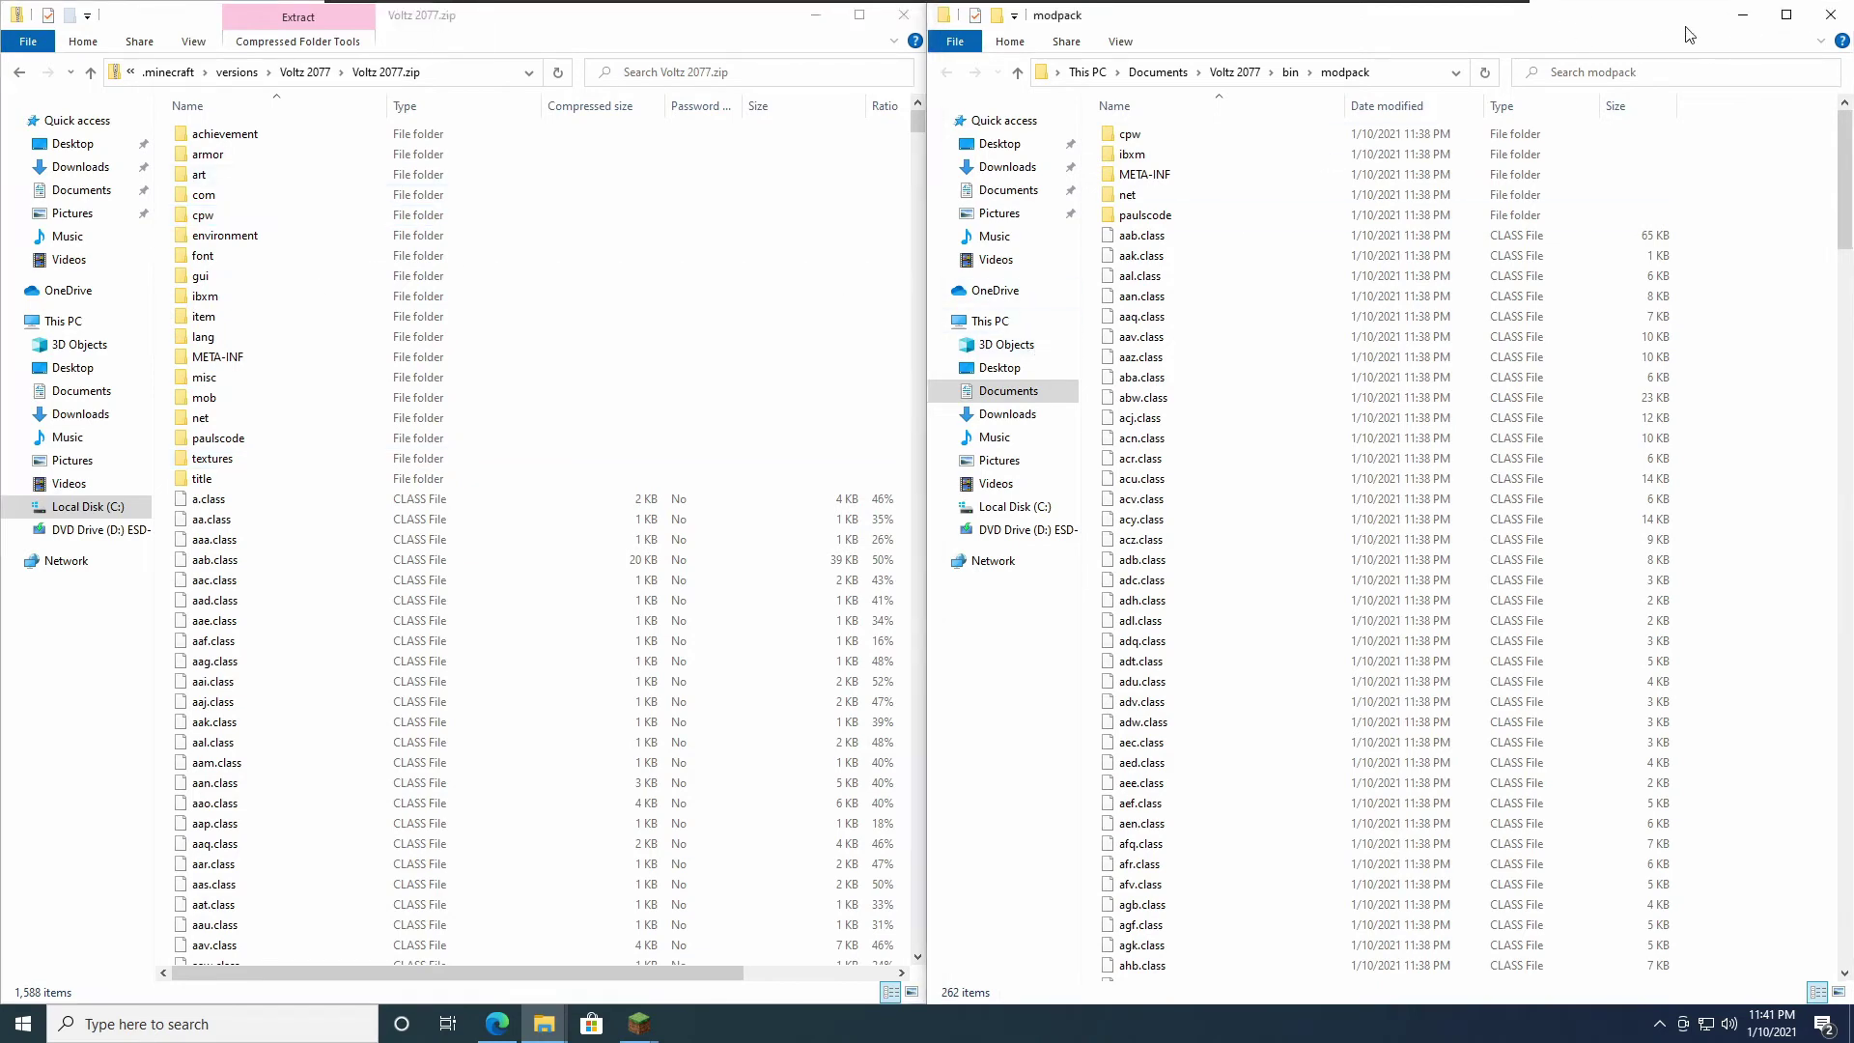
click(1832, 16)
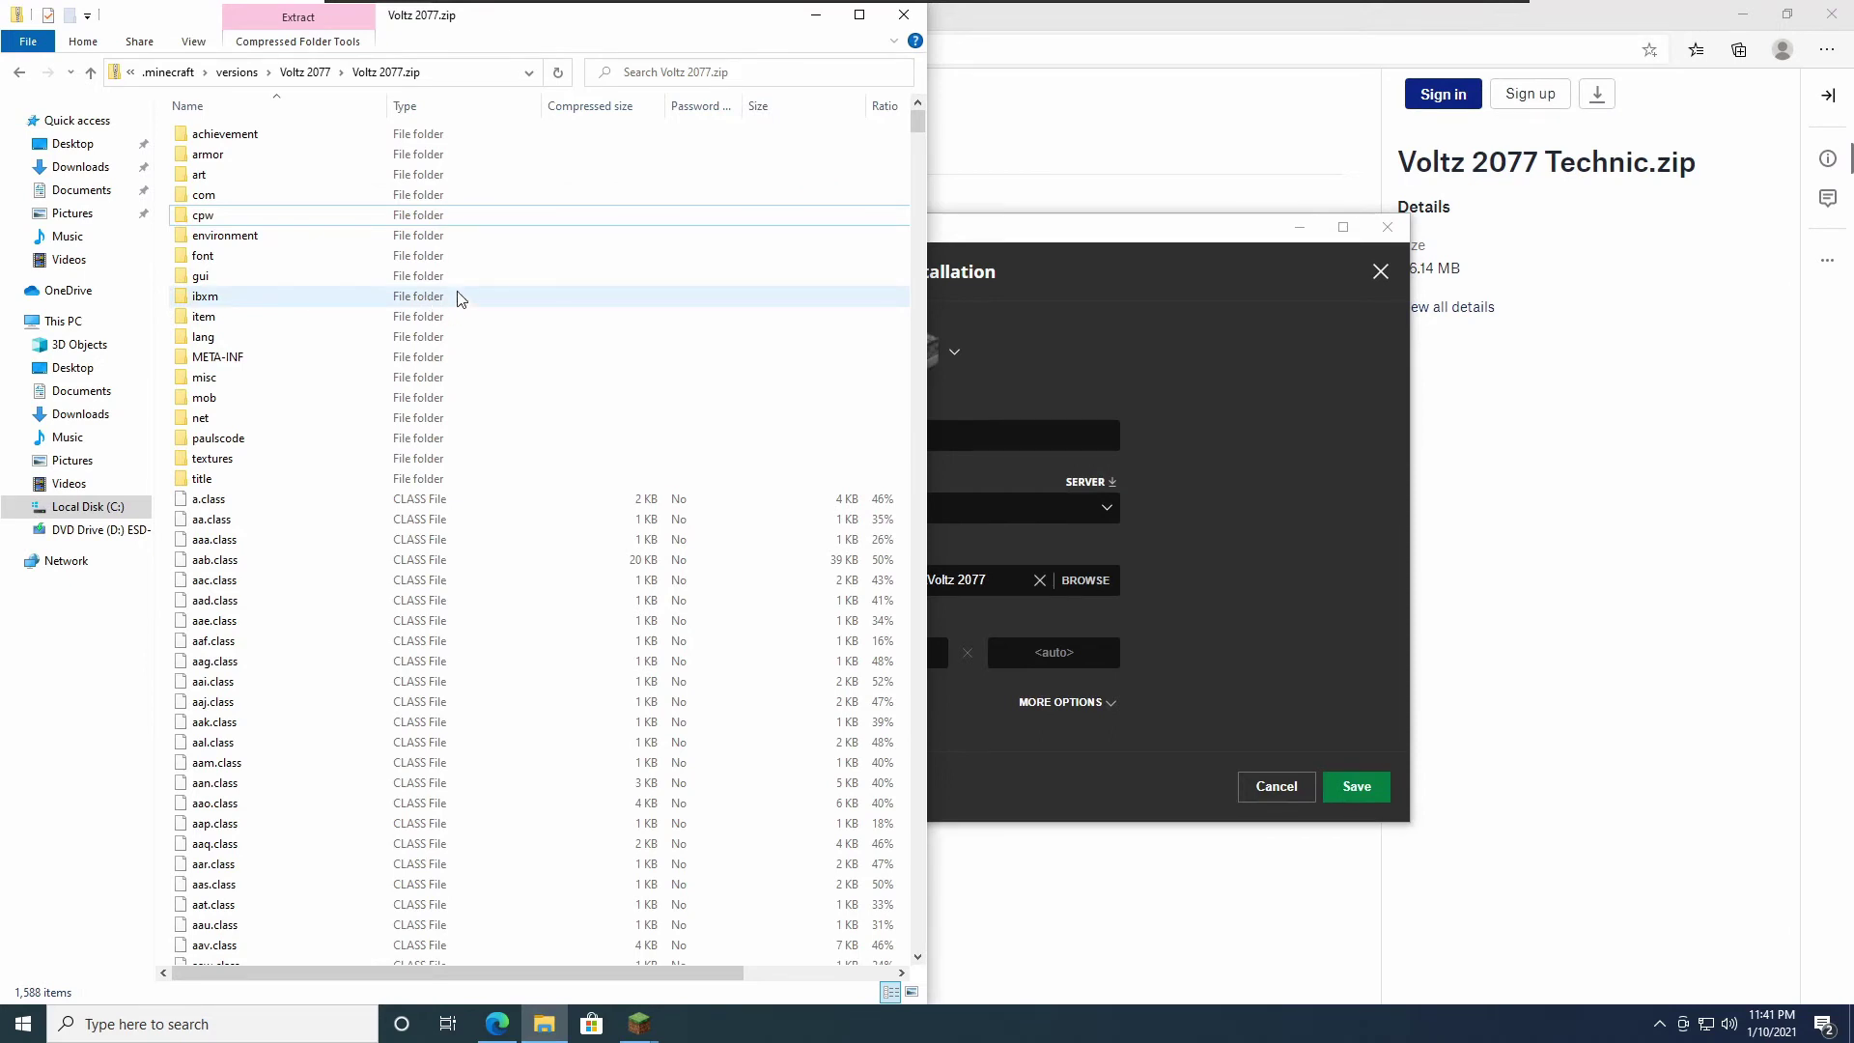
drag(567, 16, 857, 132)
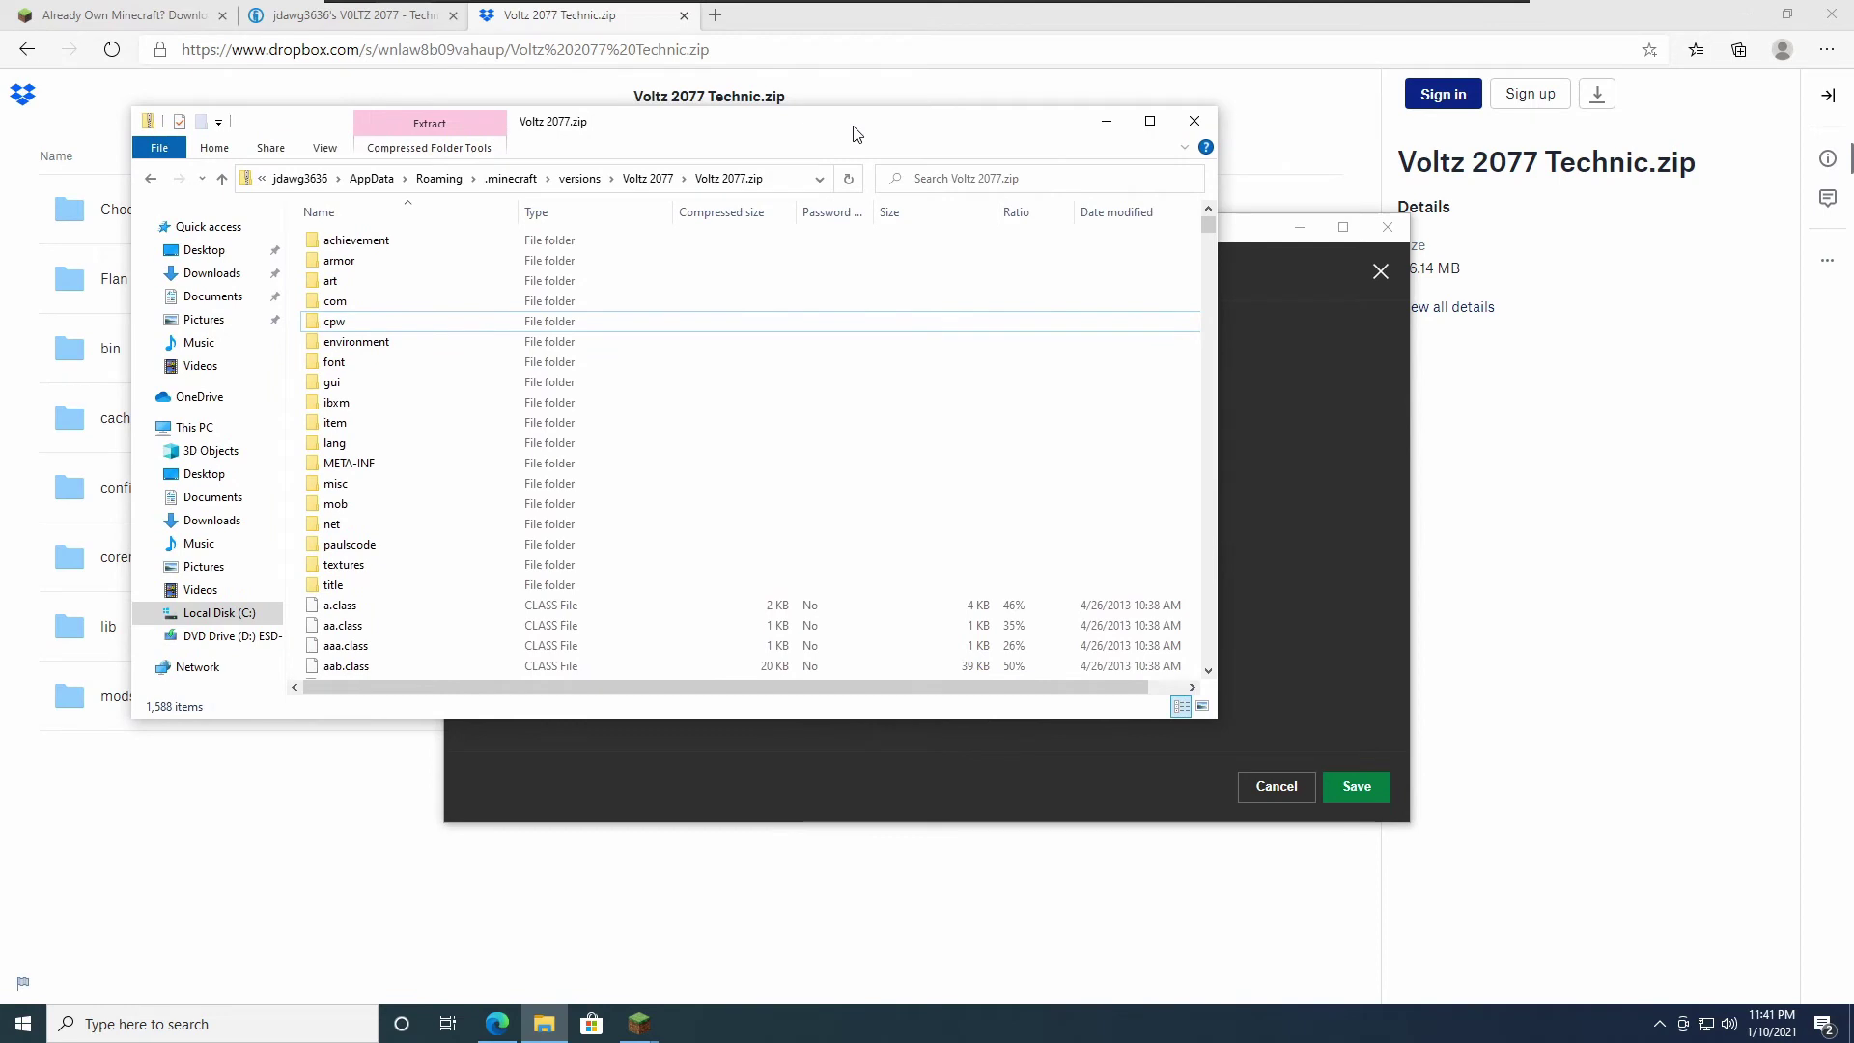
click(649, 178)
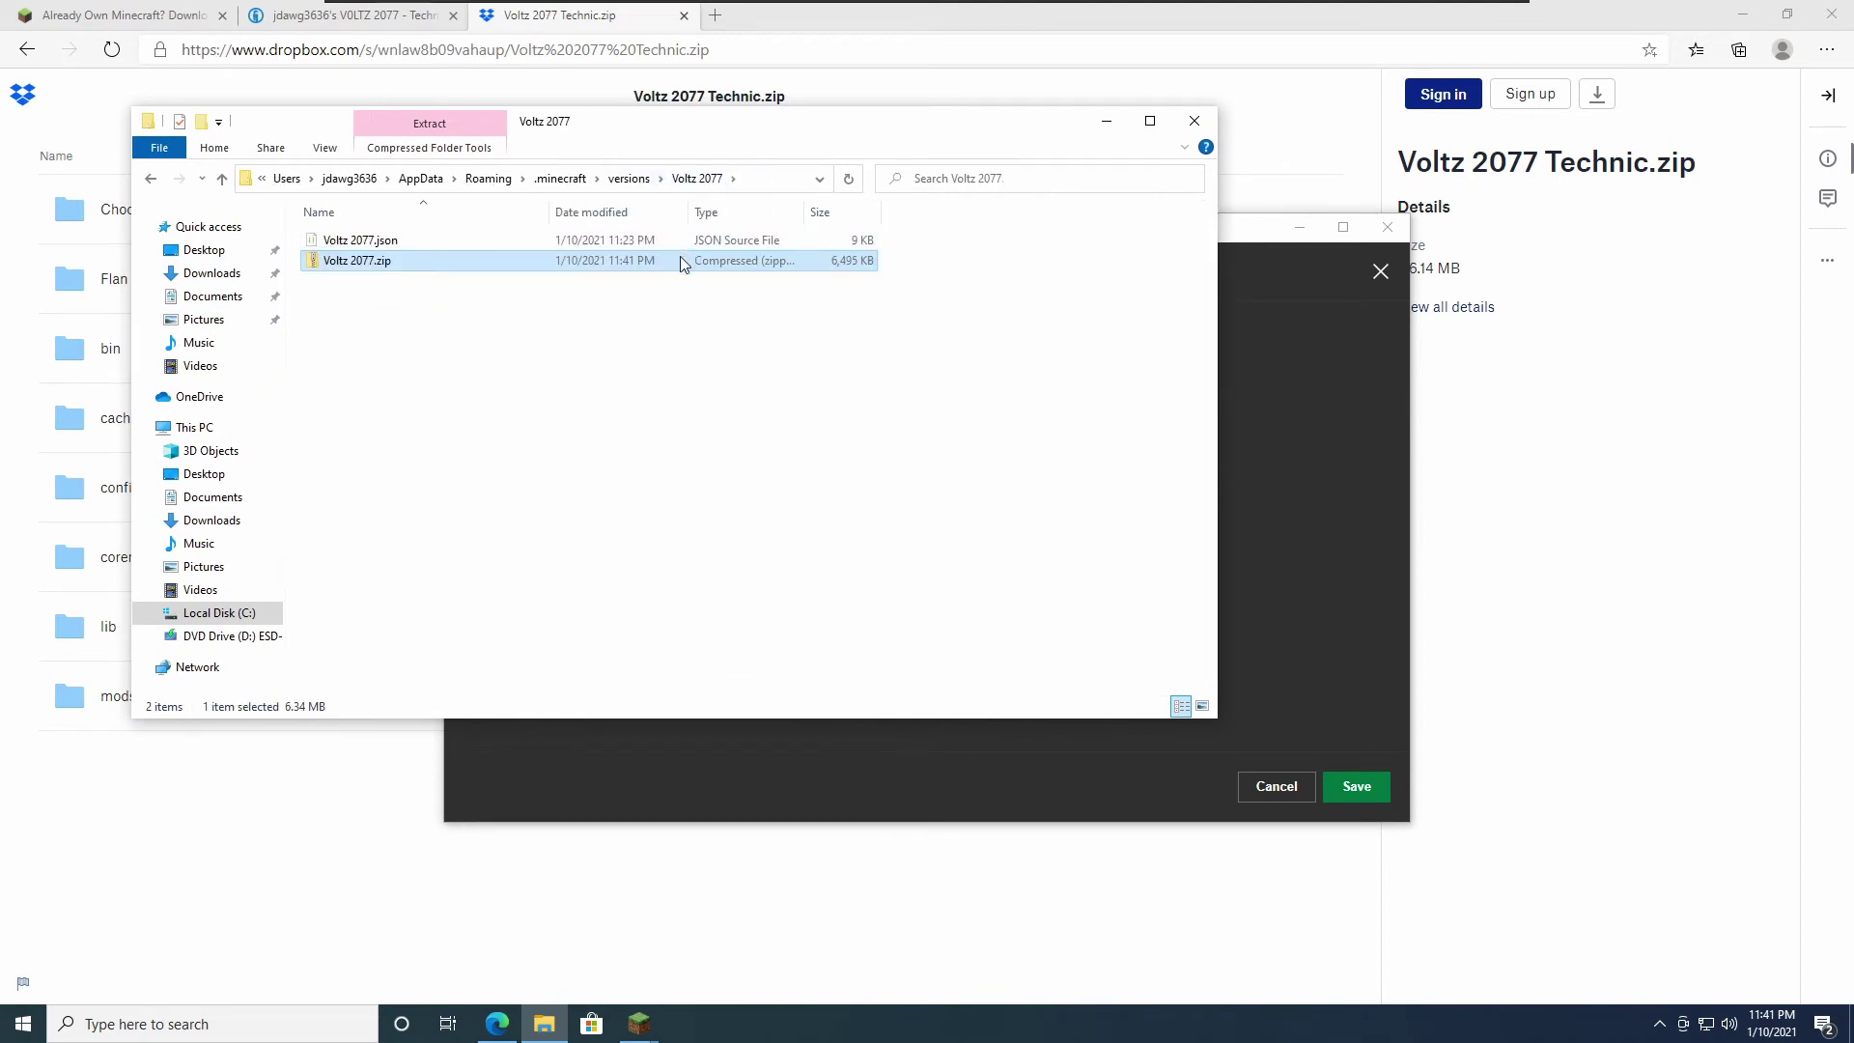
Step: Maximize the Voltz 2077 version folder window and select Voltz 2077.json
click(610, 351)
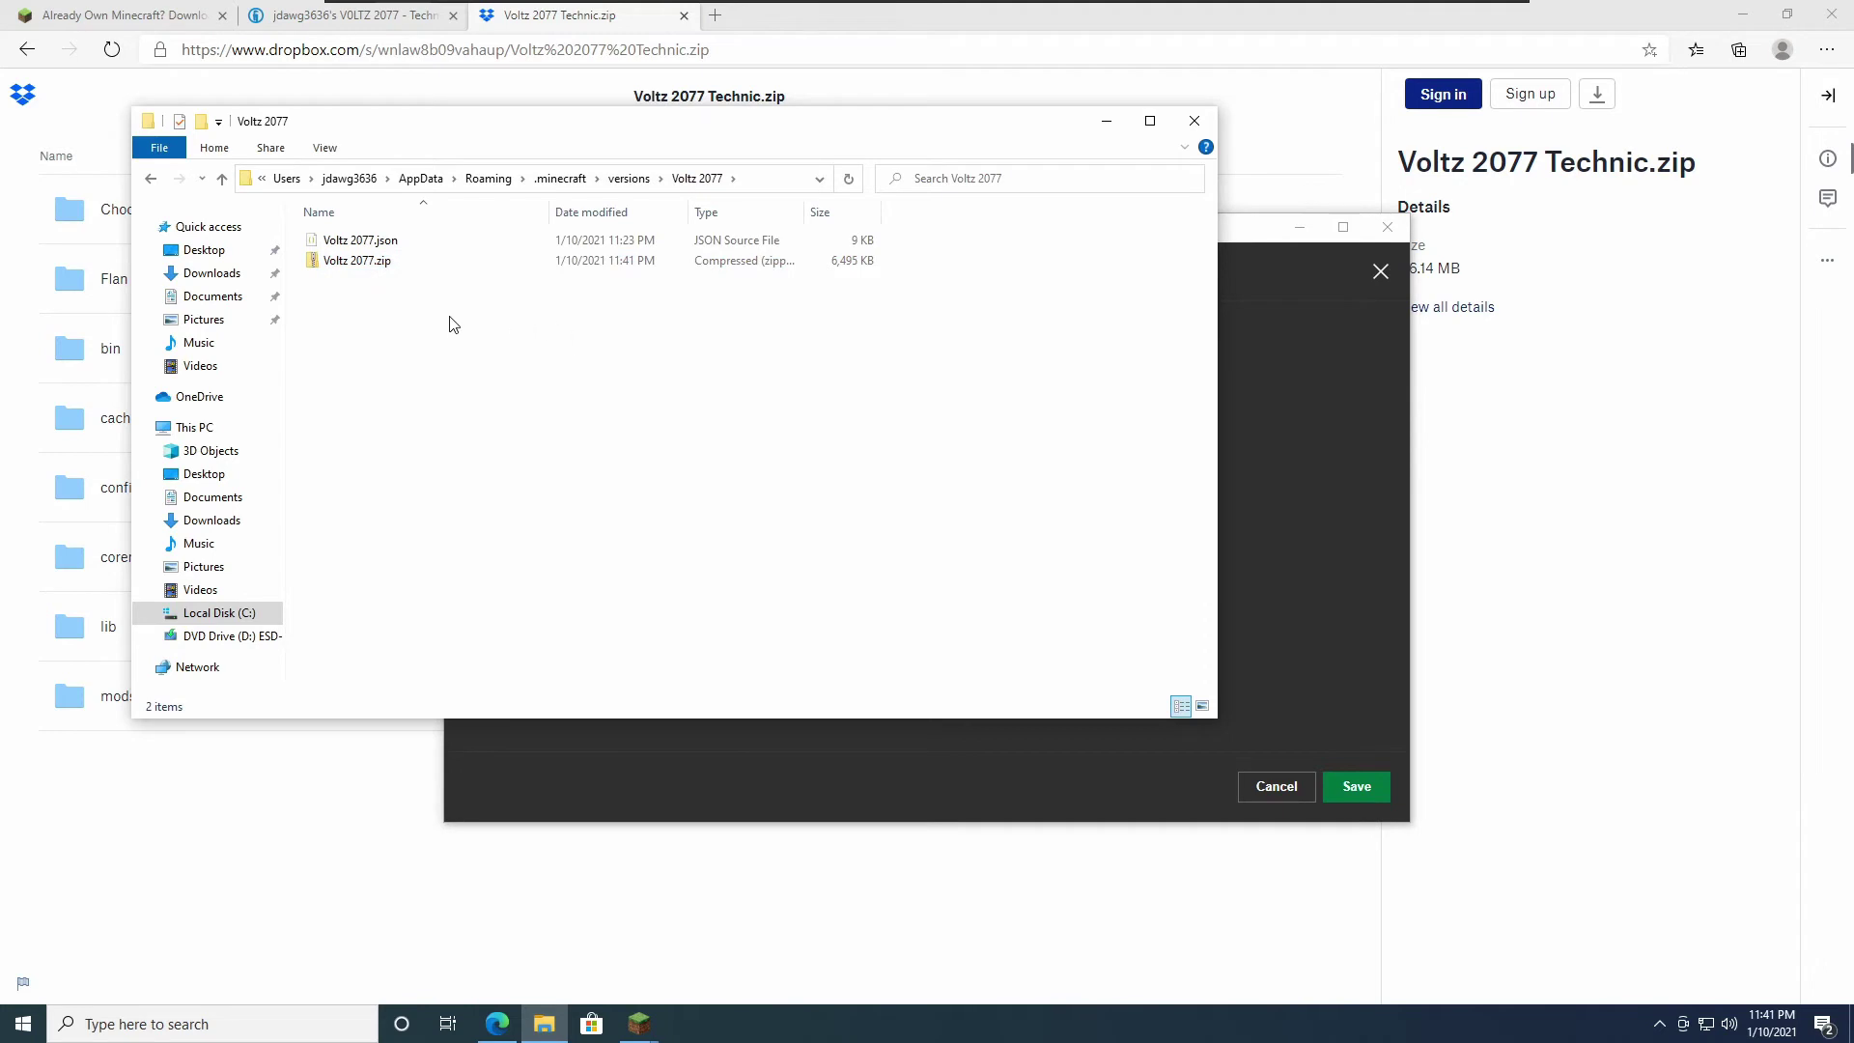
click(1149, 123)
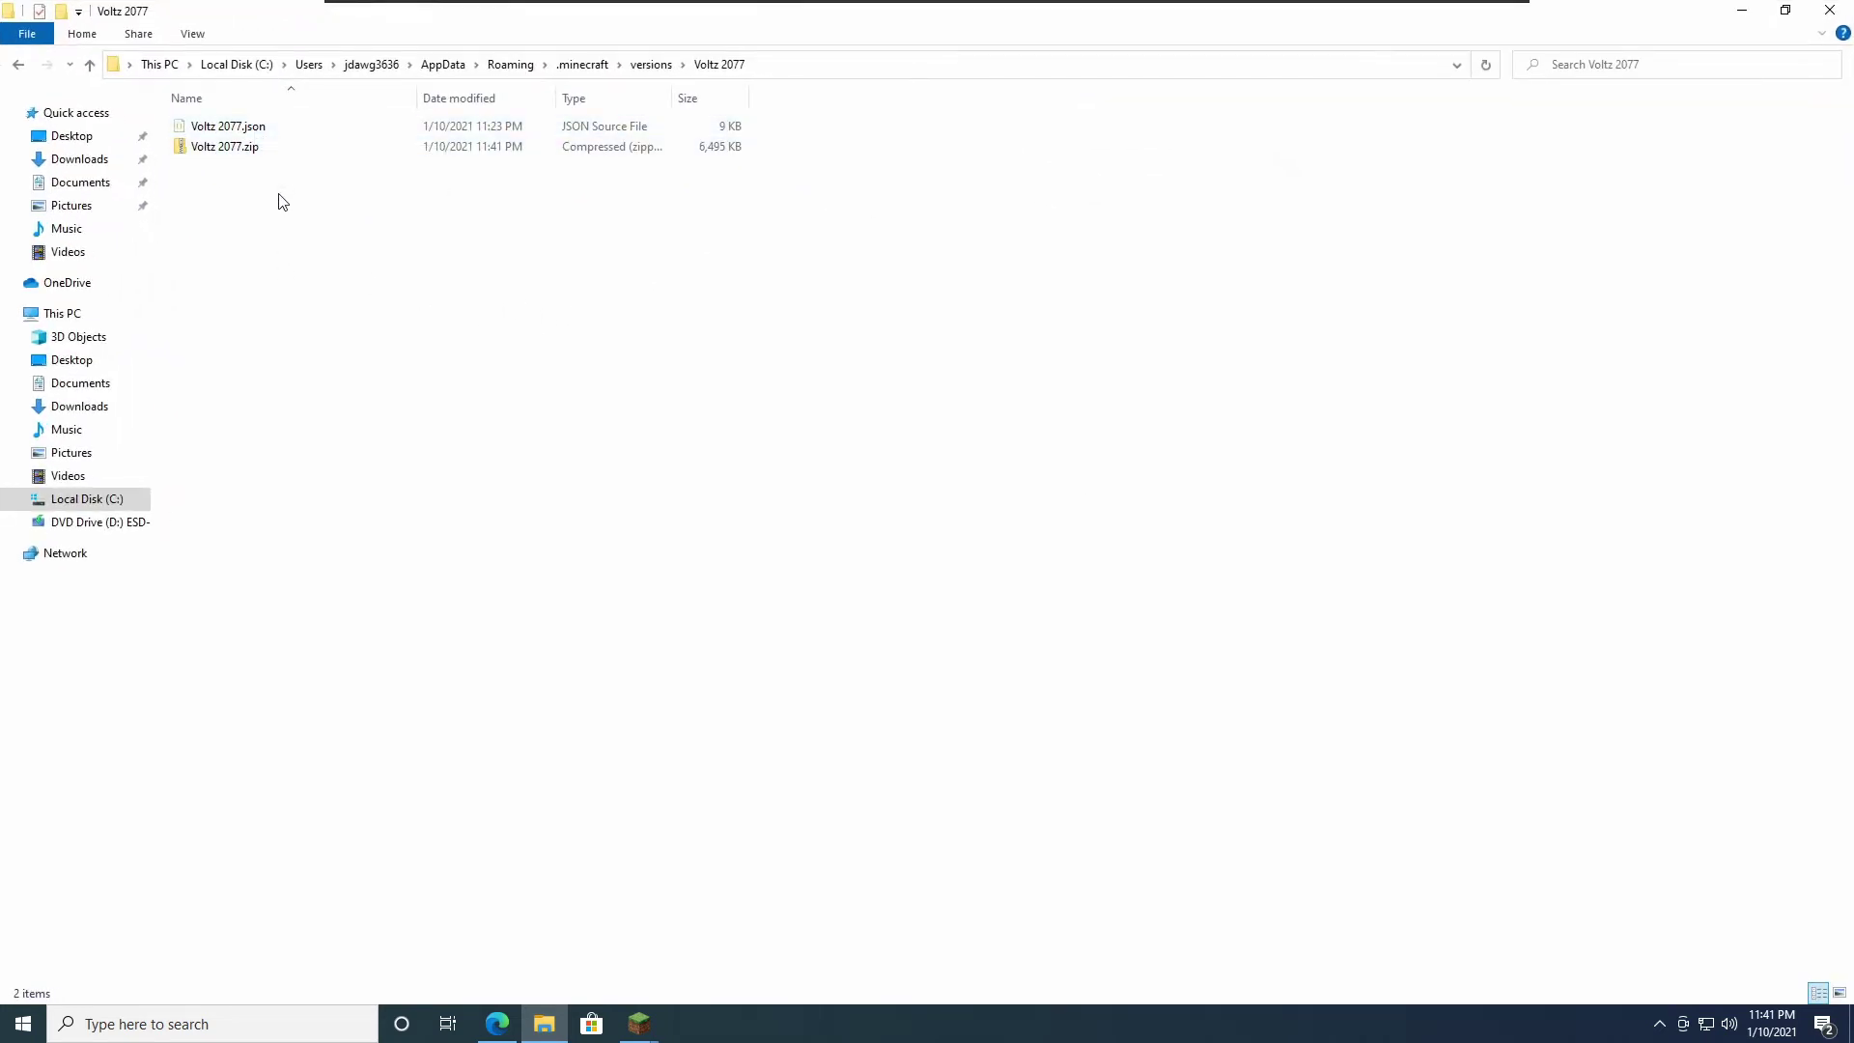
click(260, 137)
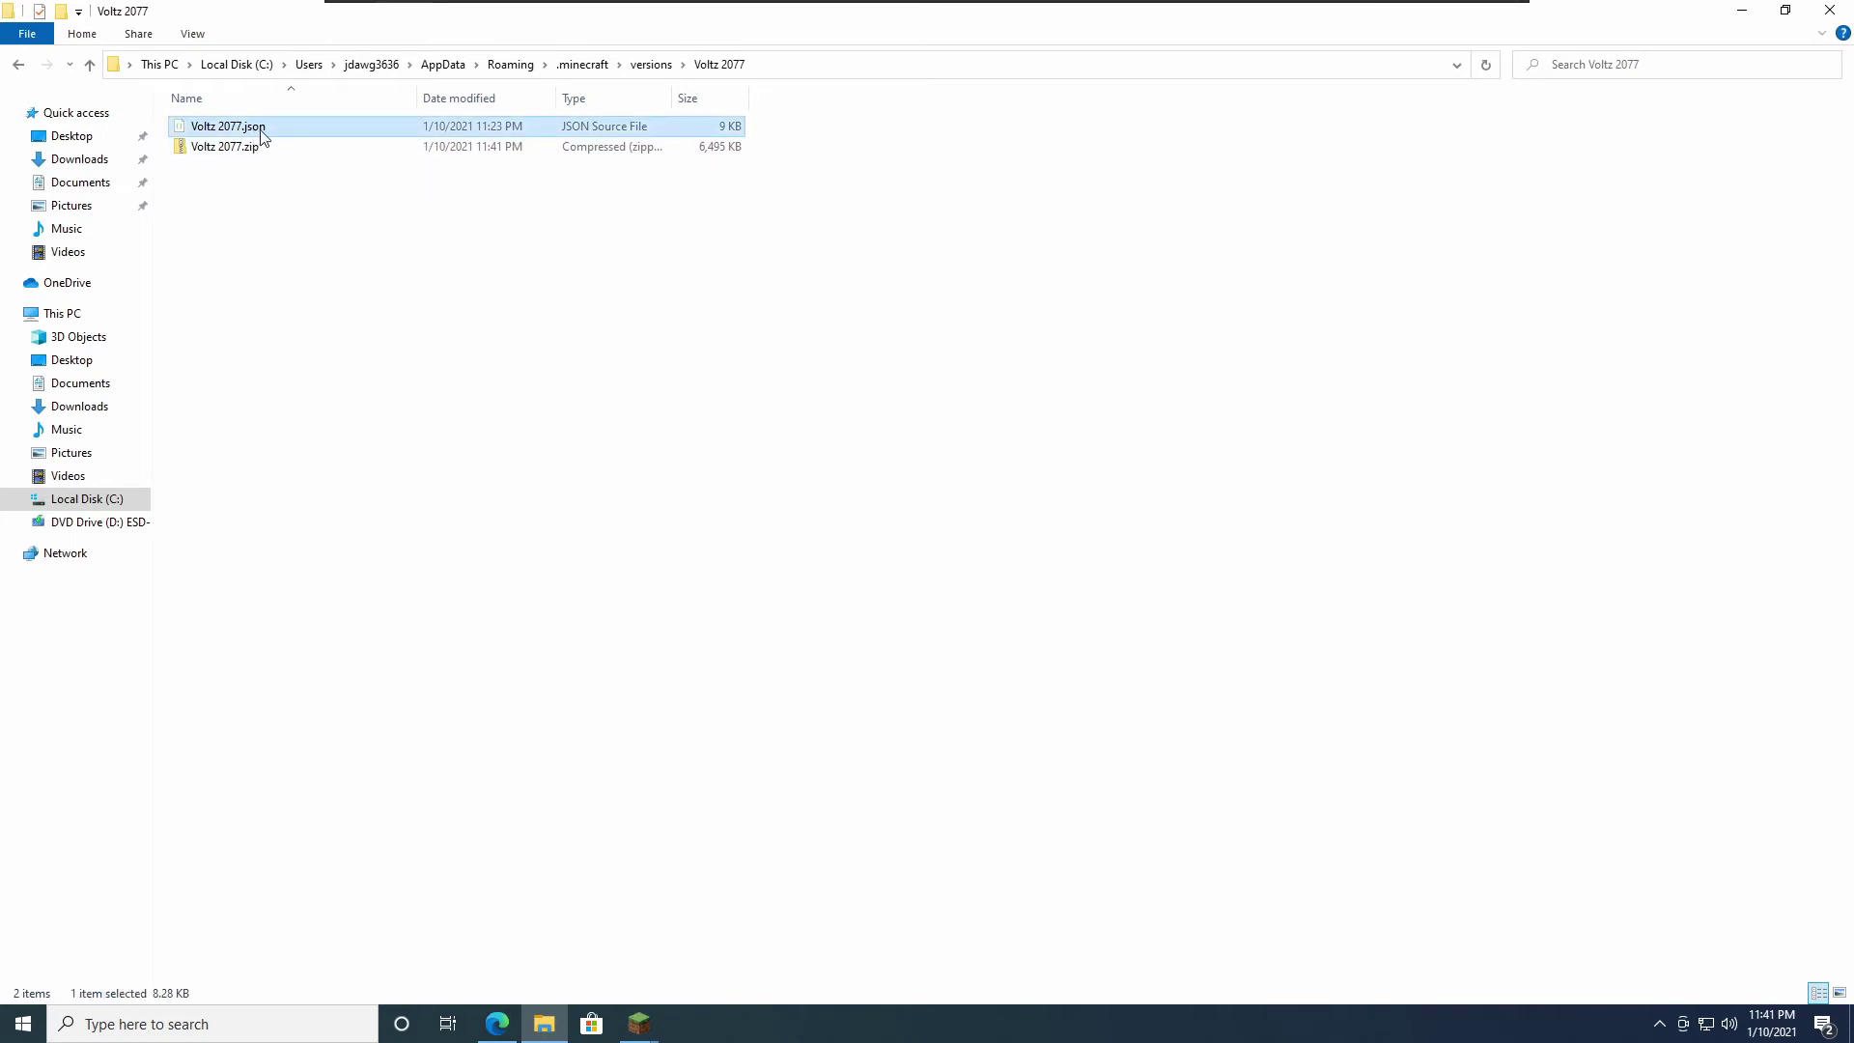
click(347, 210)
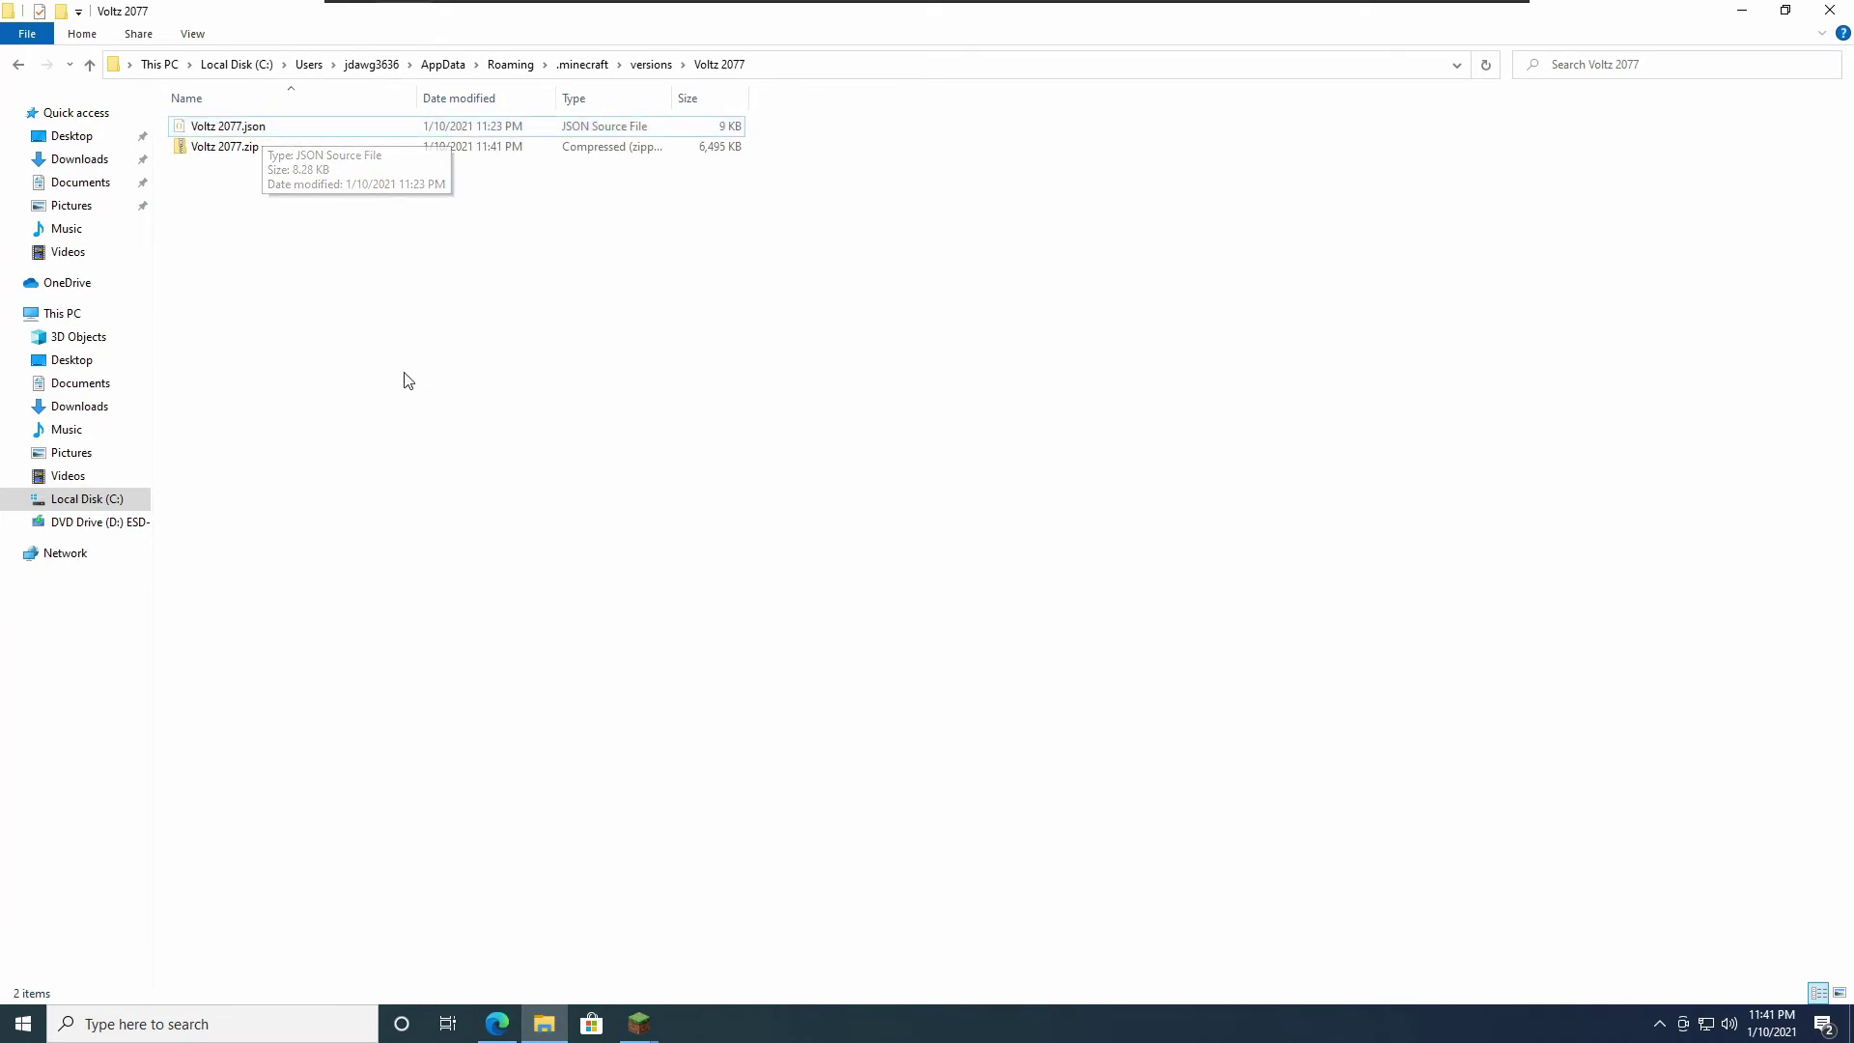
click(231, 127)
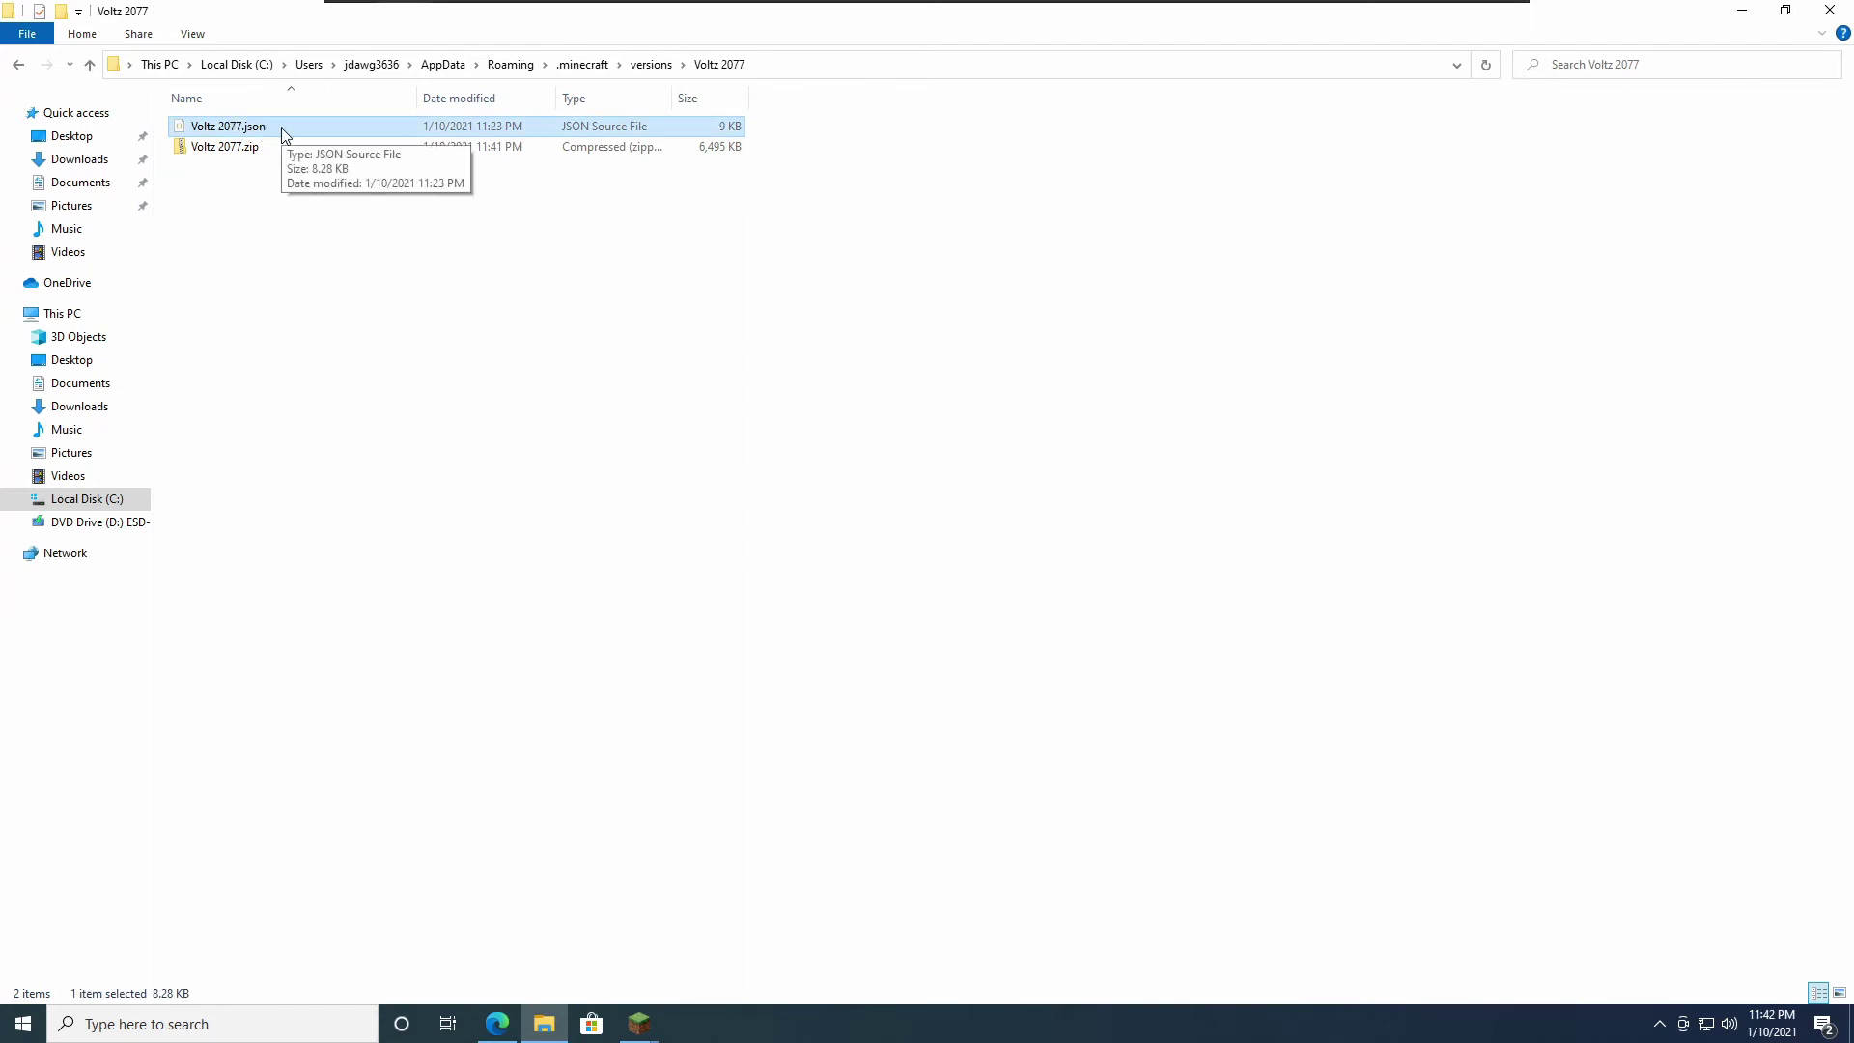
Step: Open Voltz 2077.json in Notepad just this once, without making it the default app for .json files
right_click(281, 129)
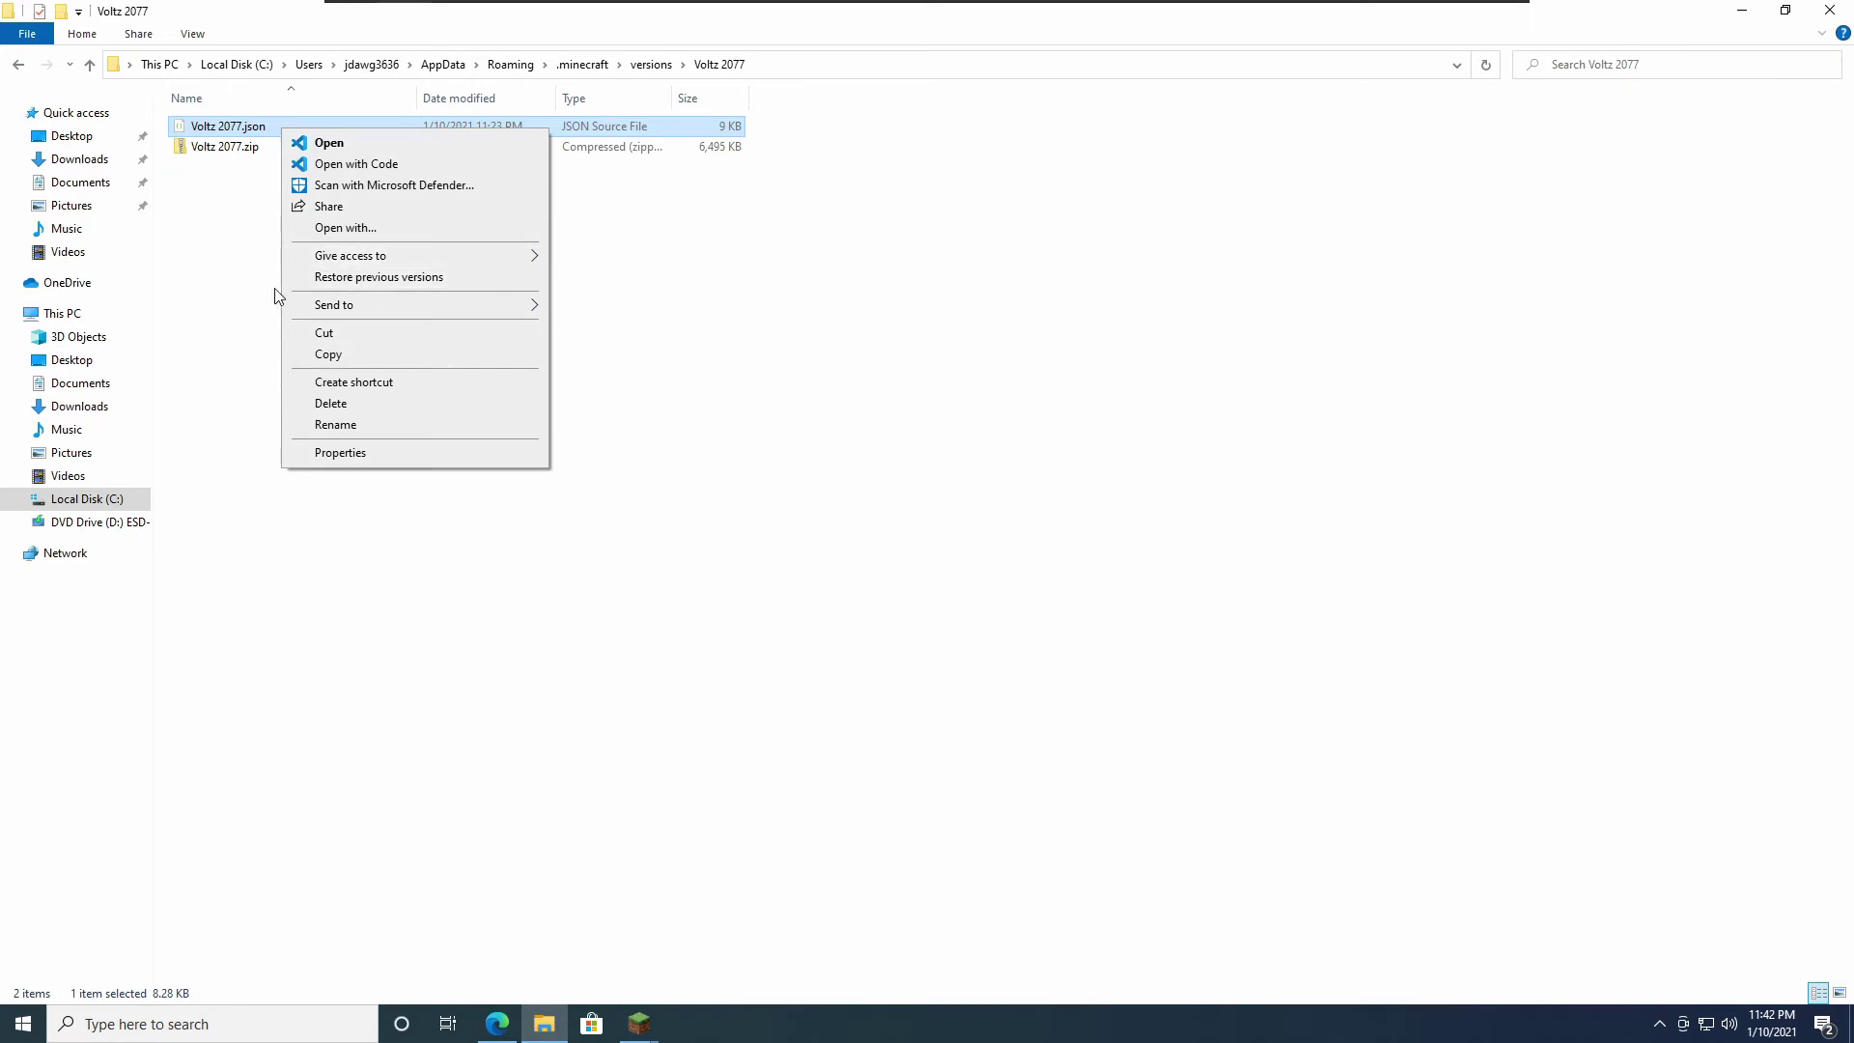
click(356, 229)
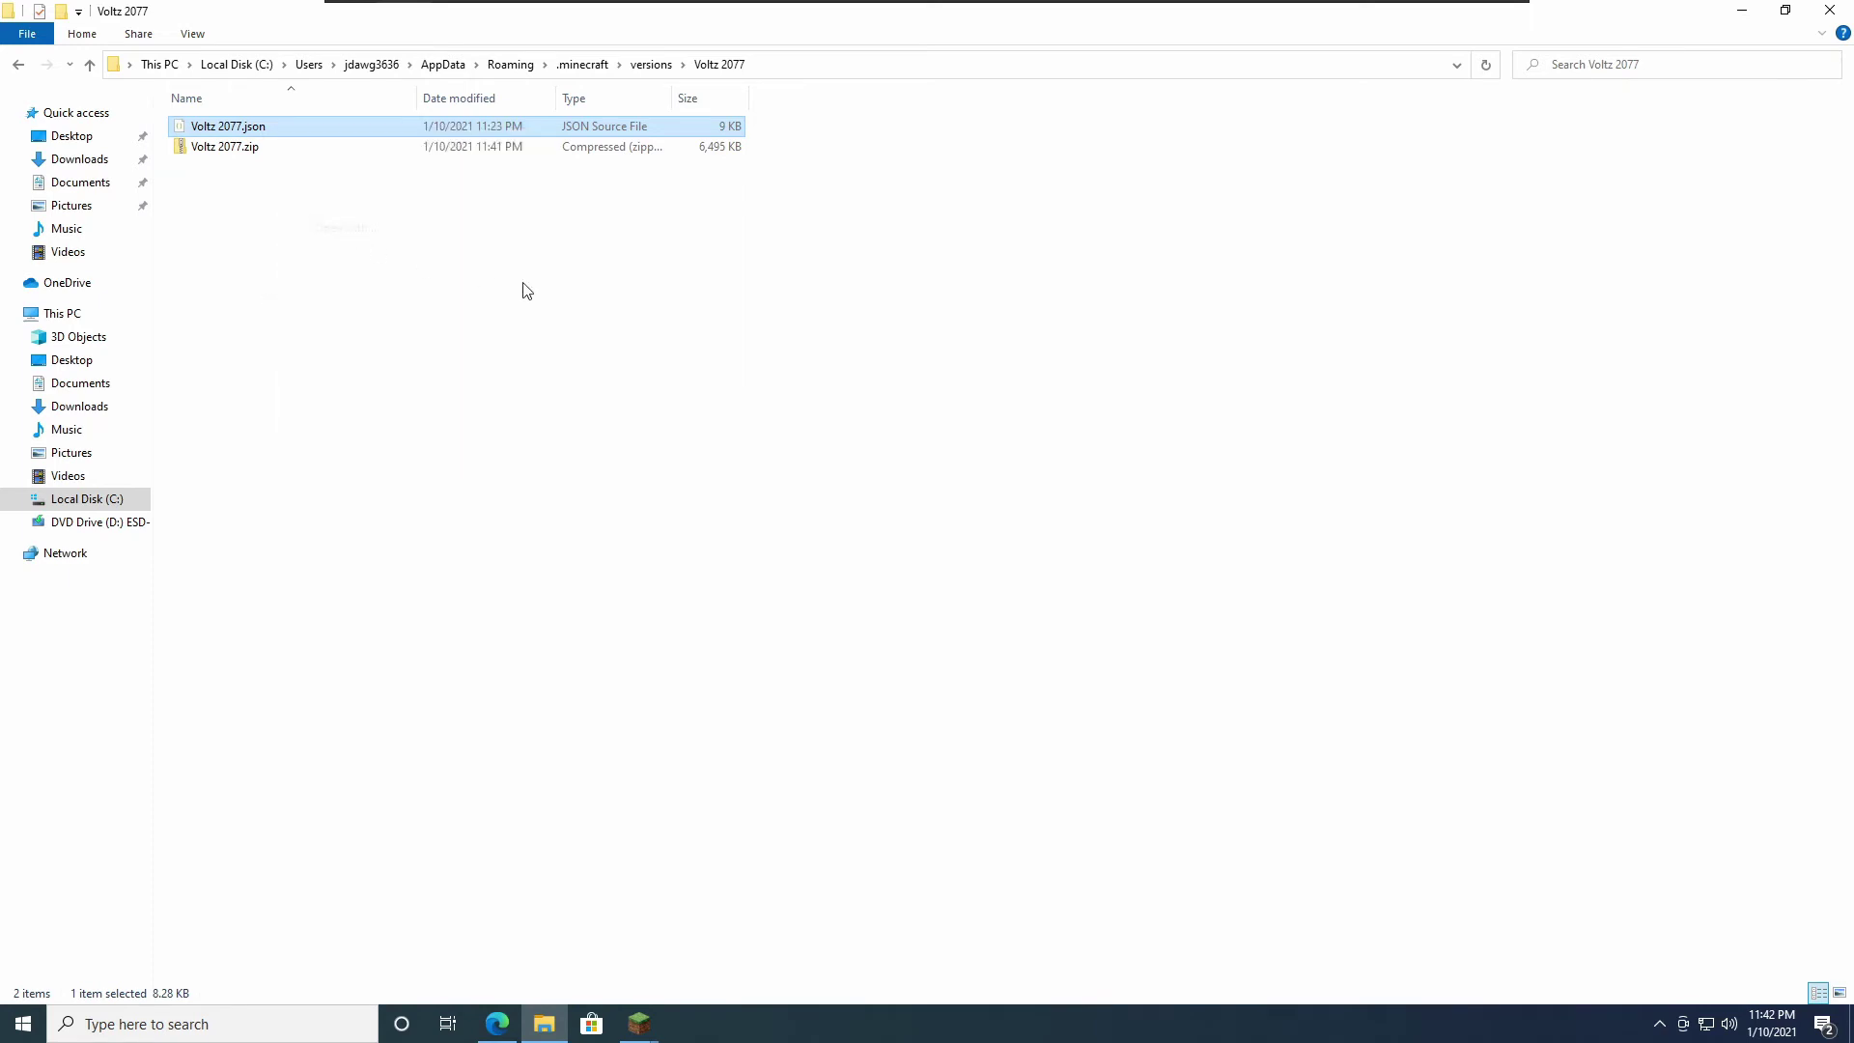
click(787, 497)
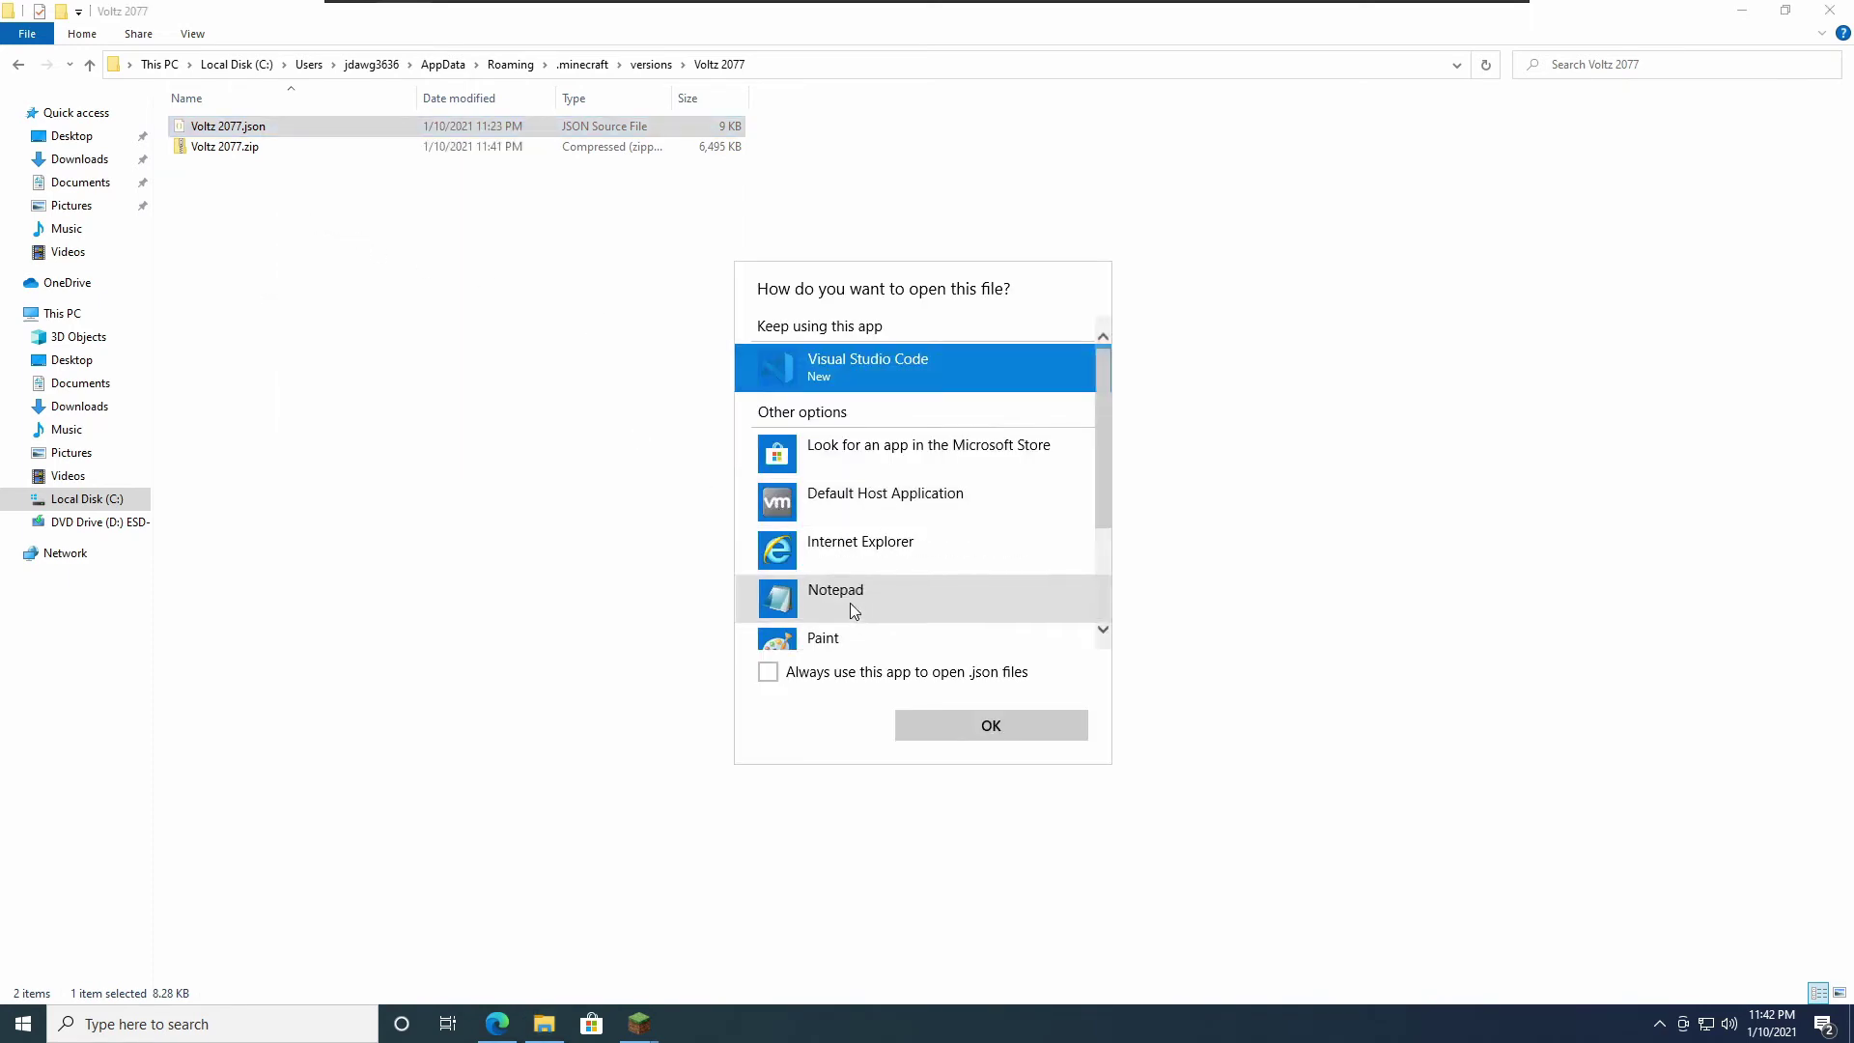
click(850, 599)
click(965, 726)
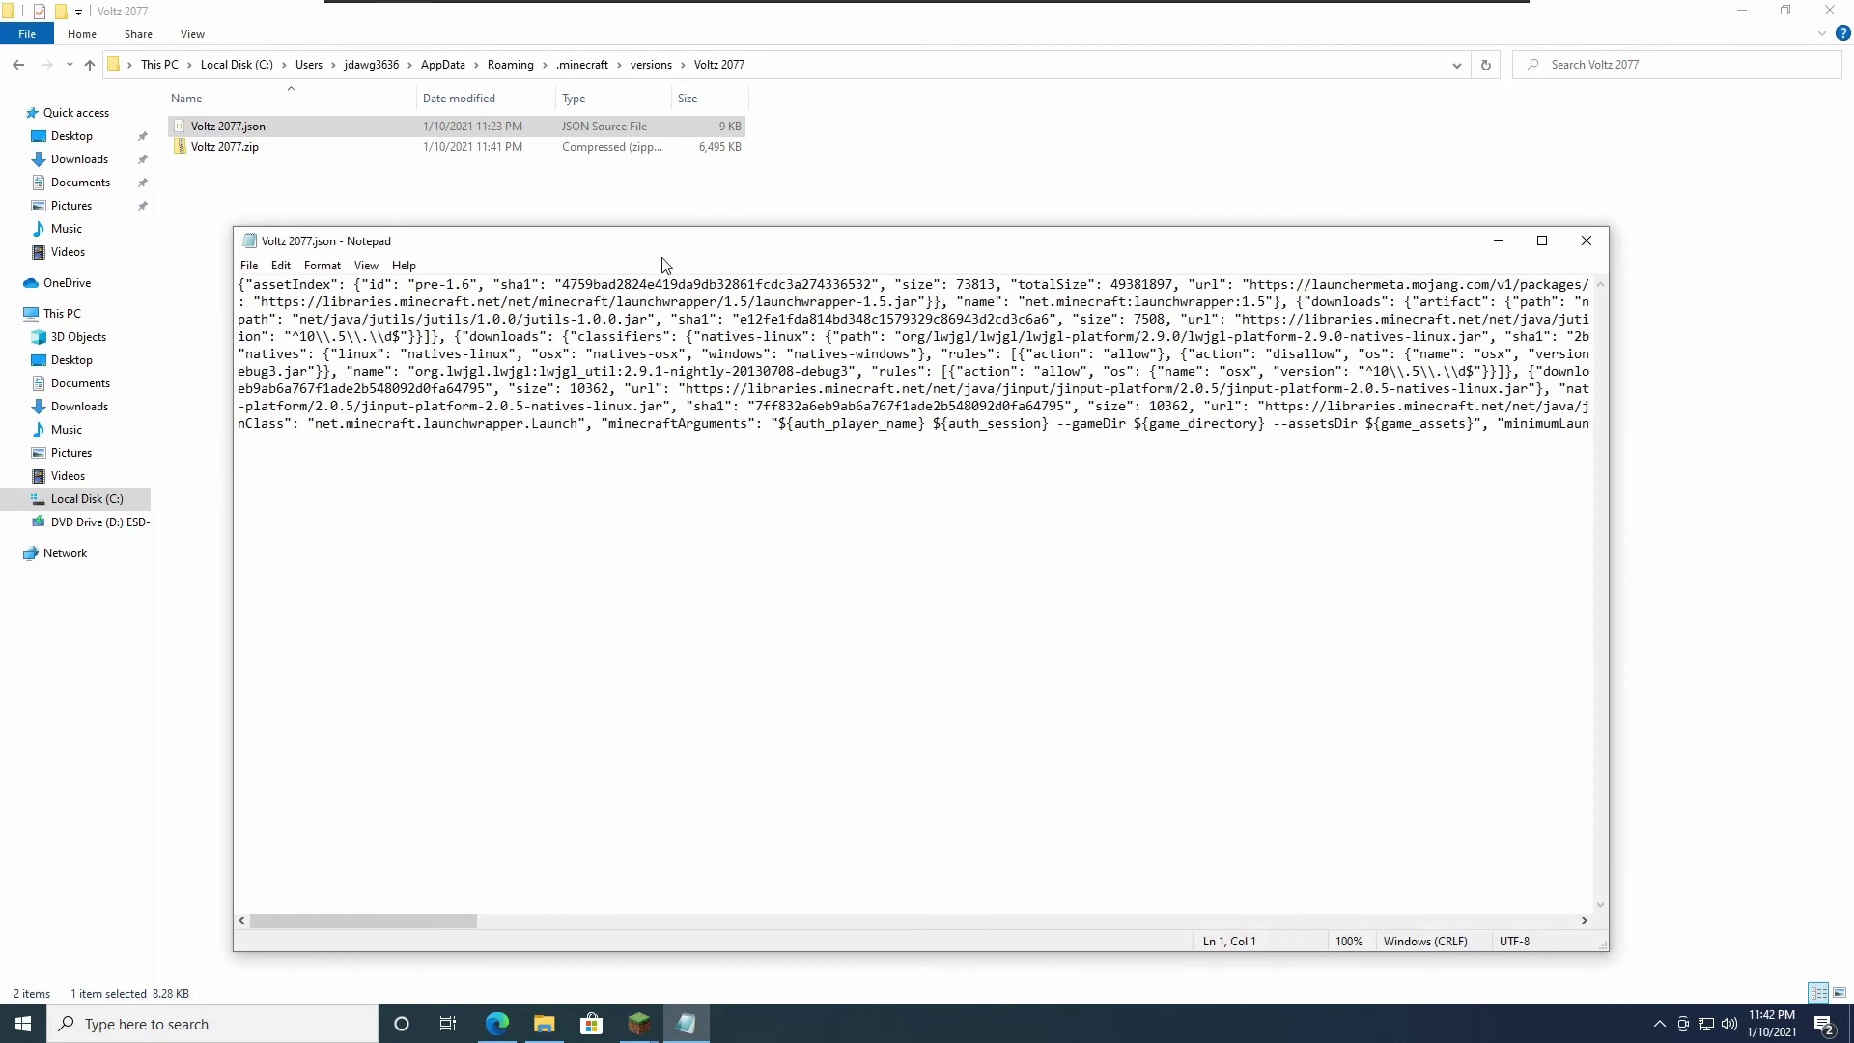
drag(666, 246, 650, 201)
click(1021, 327)
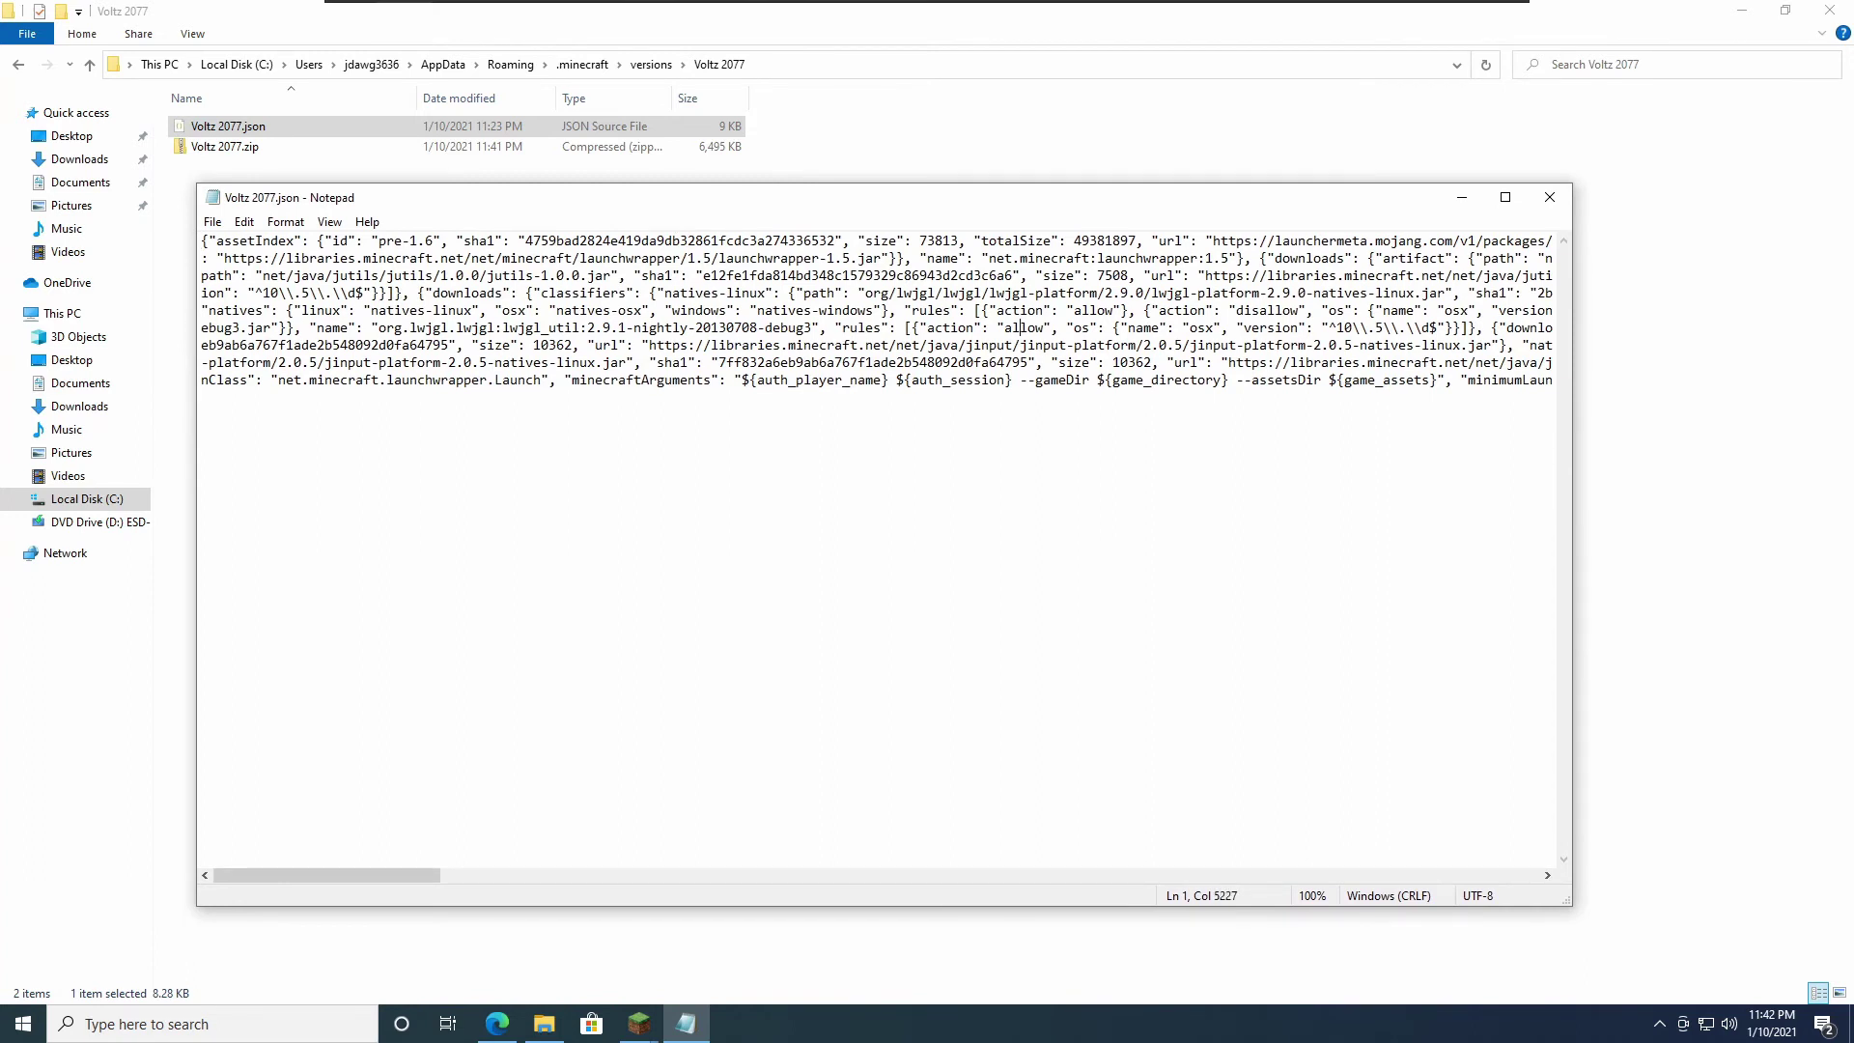
Step: Search the JSON text for 1.5.2, first downward and again upward from the cursor, and close Notepad
key(ctrl+f)
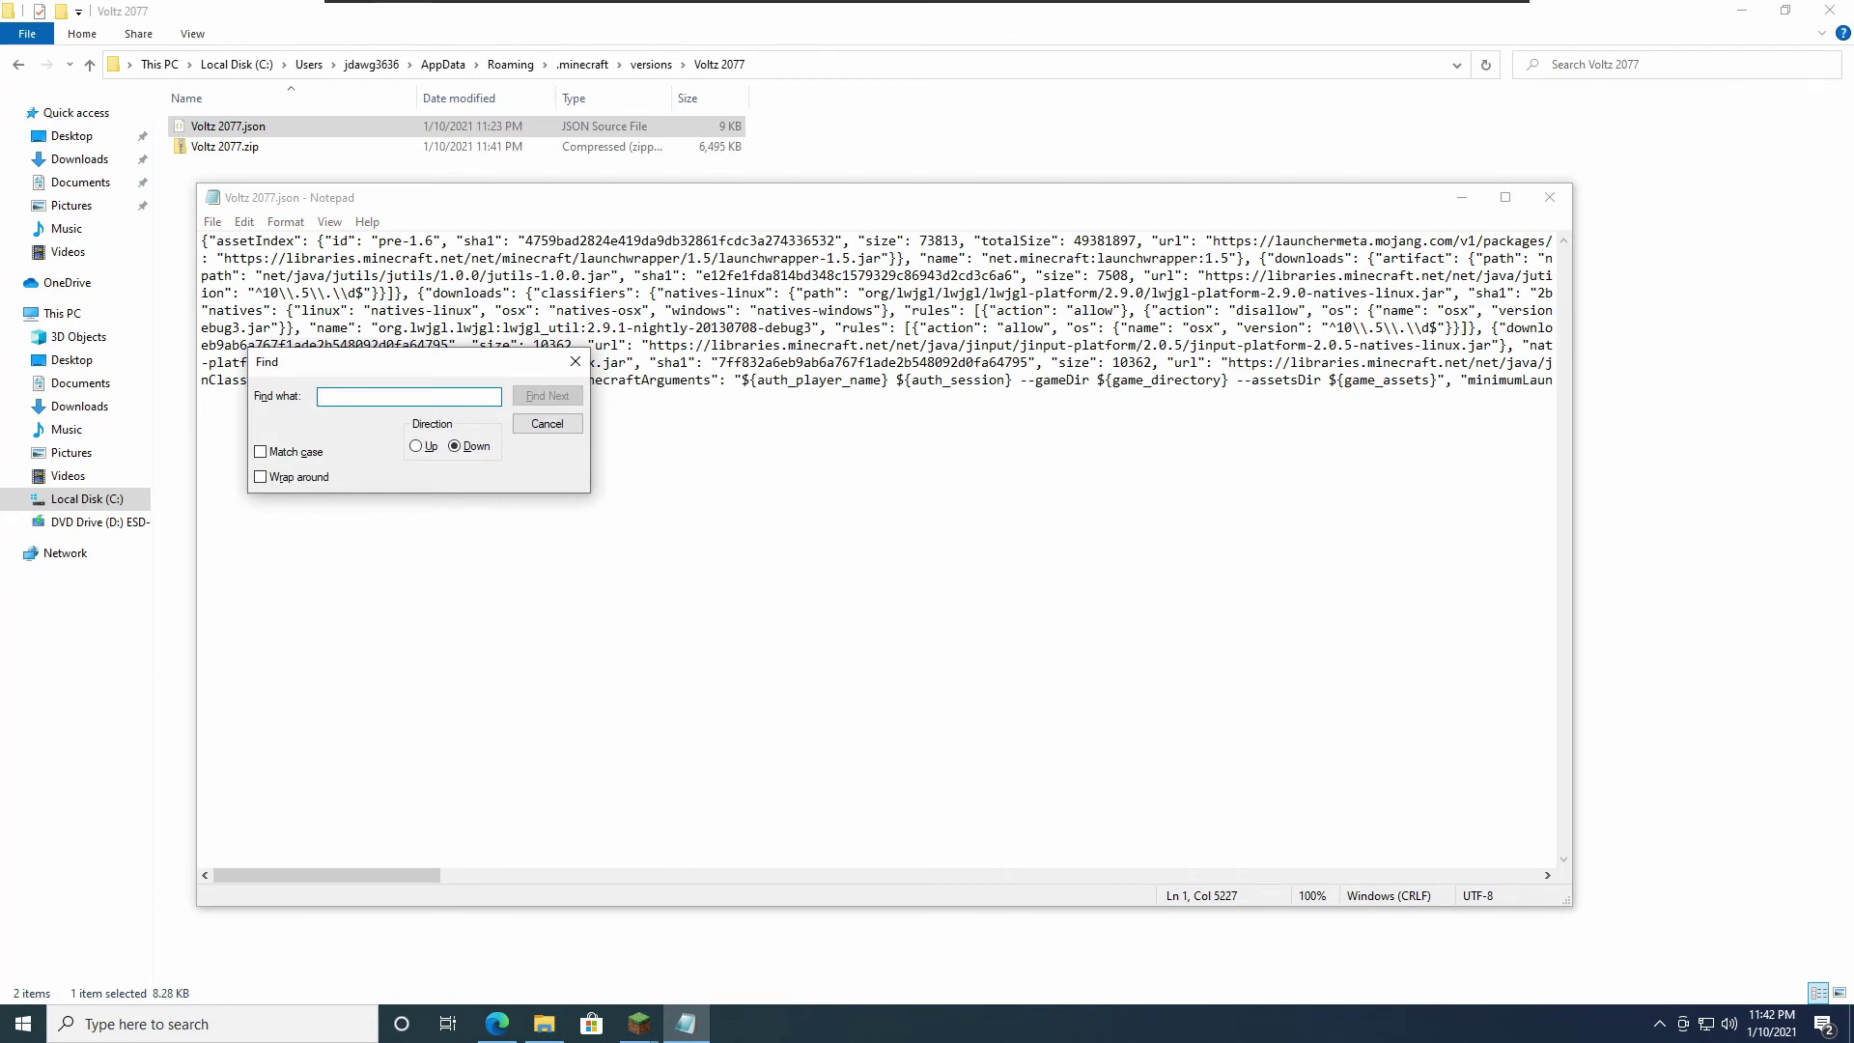
text(1.5.2)
key(Return)
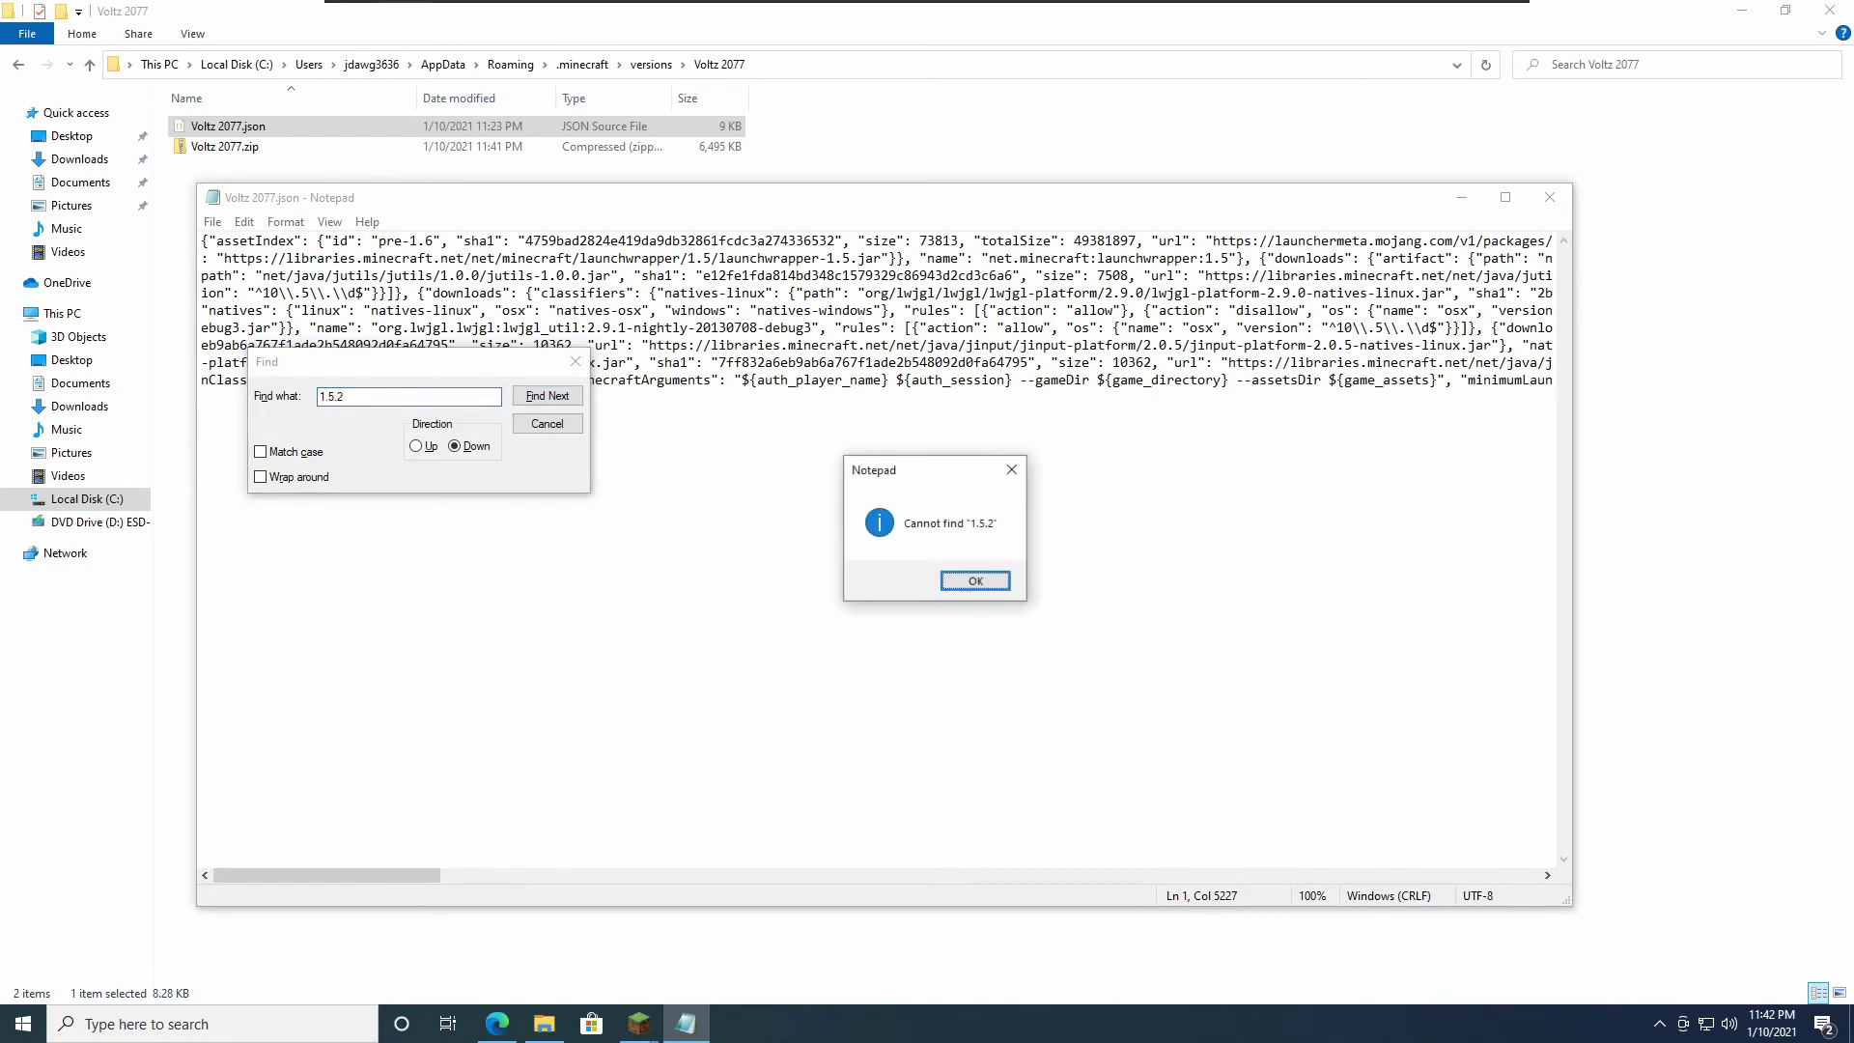
key(Return)
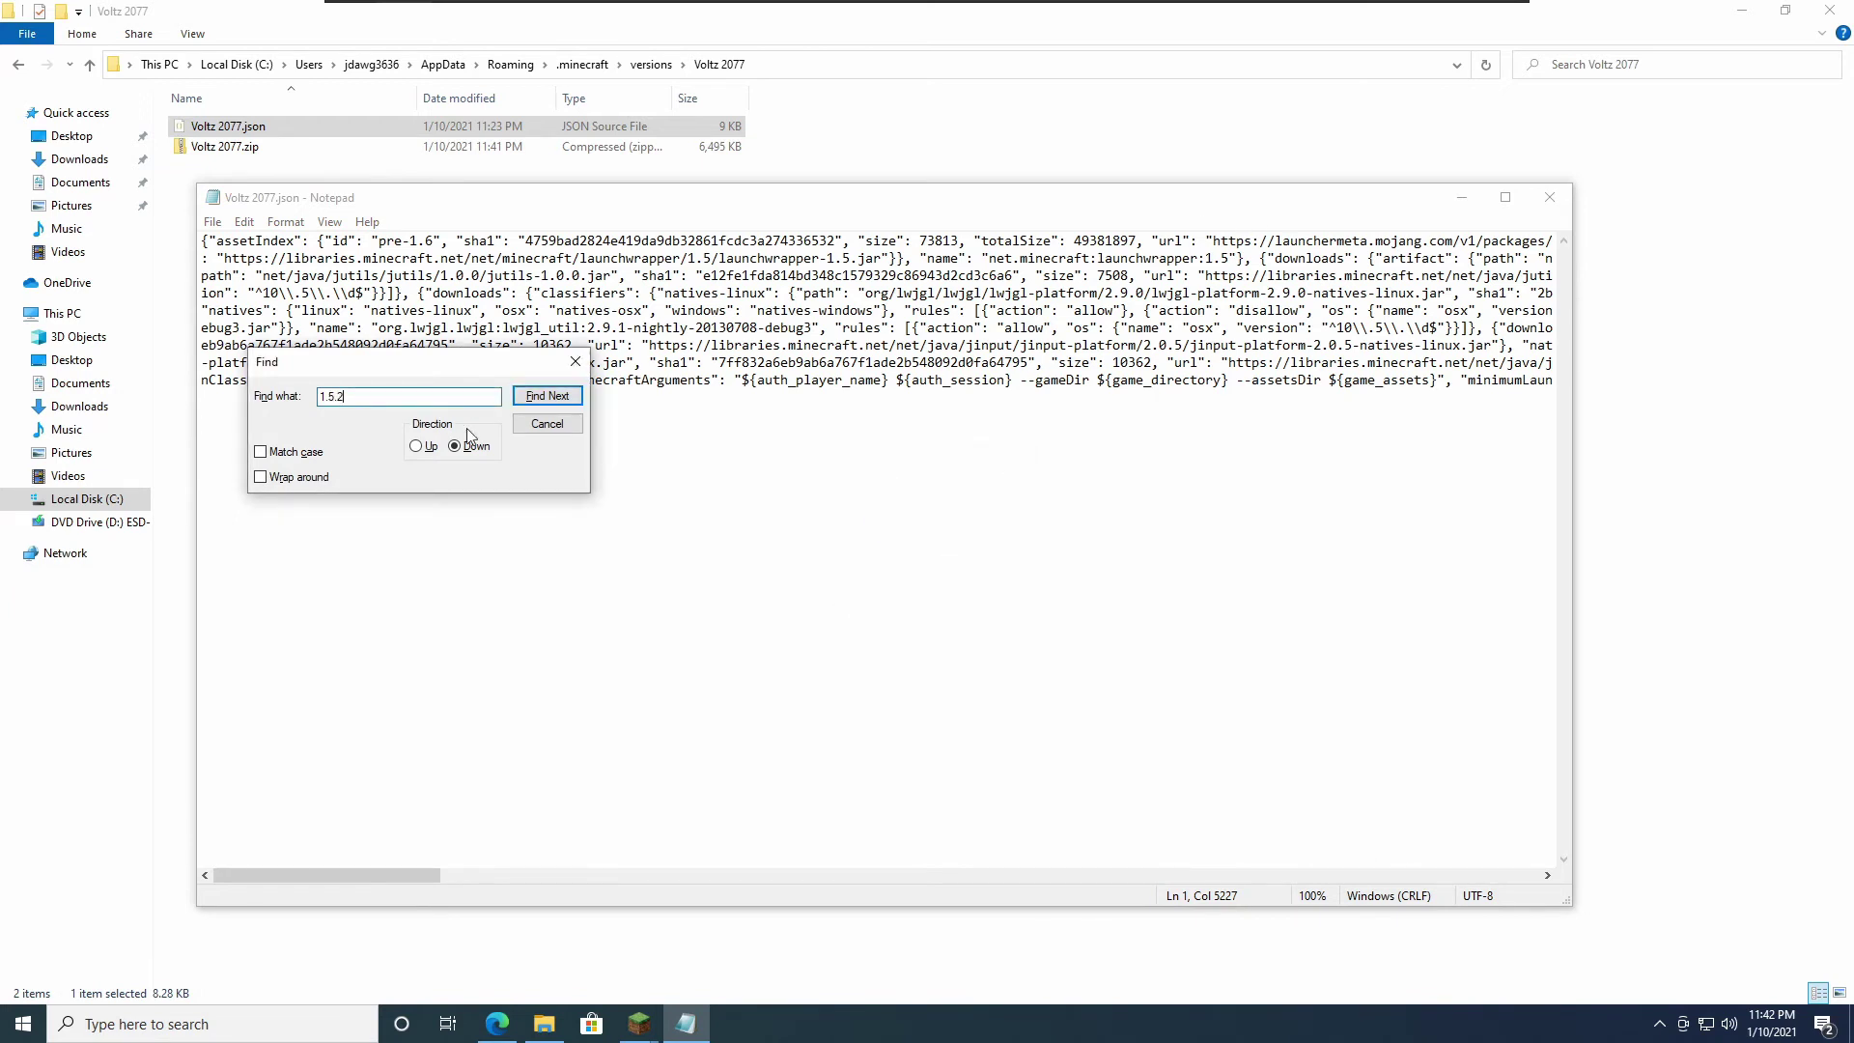
click(416, 447)
click(547, 396)
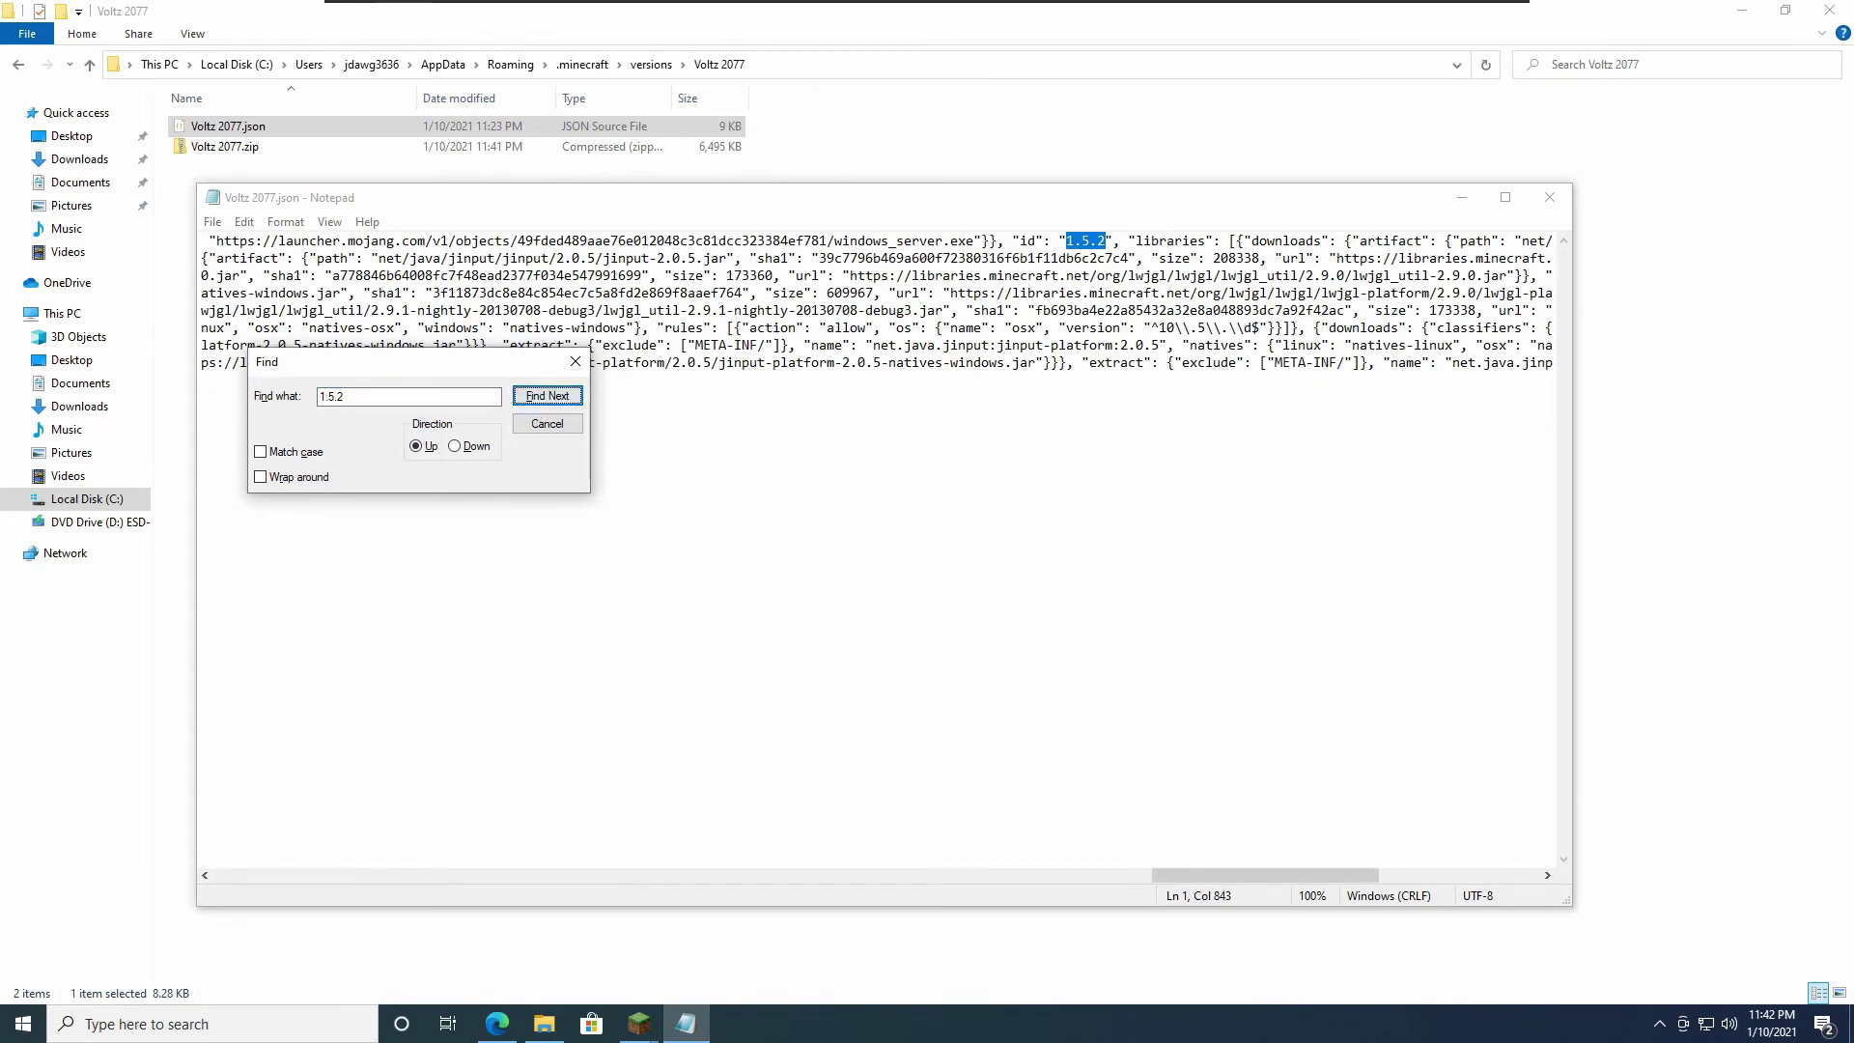
click(576, 361)
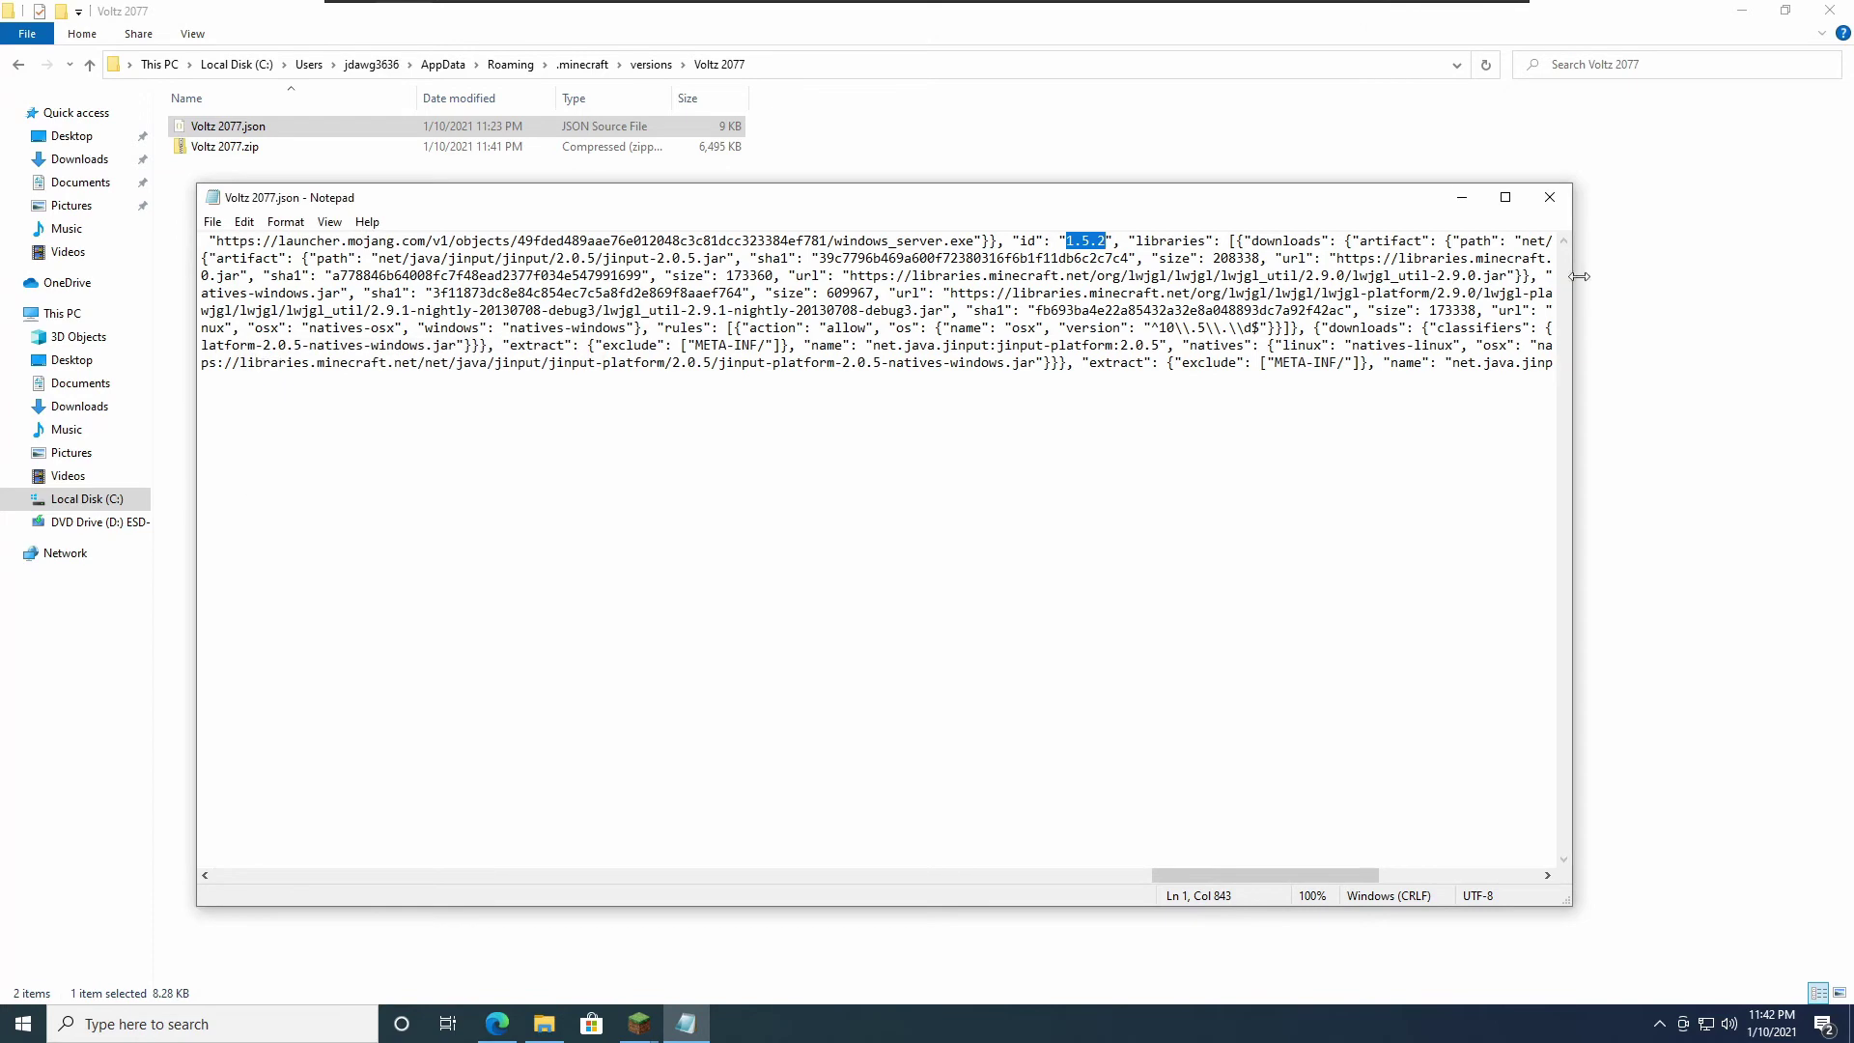
click(1549, 197)
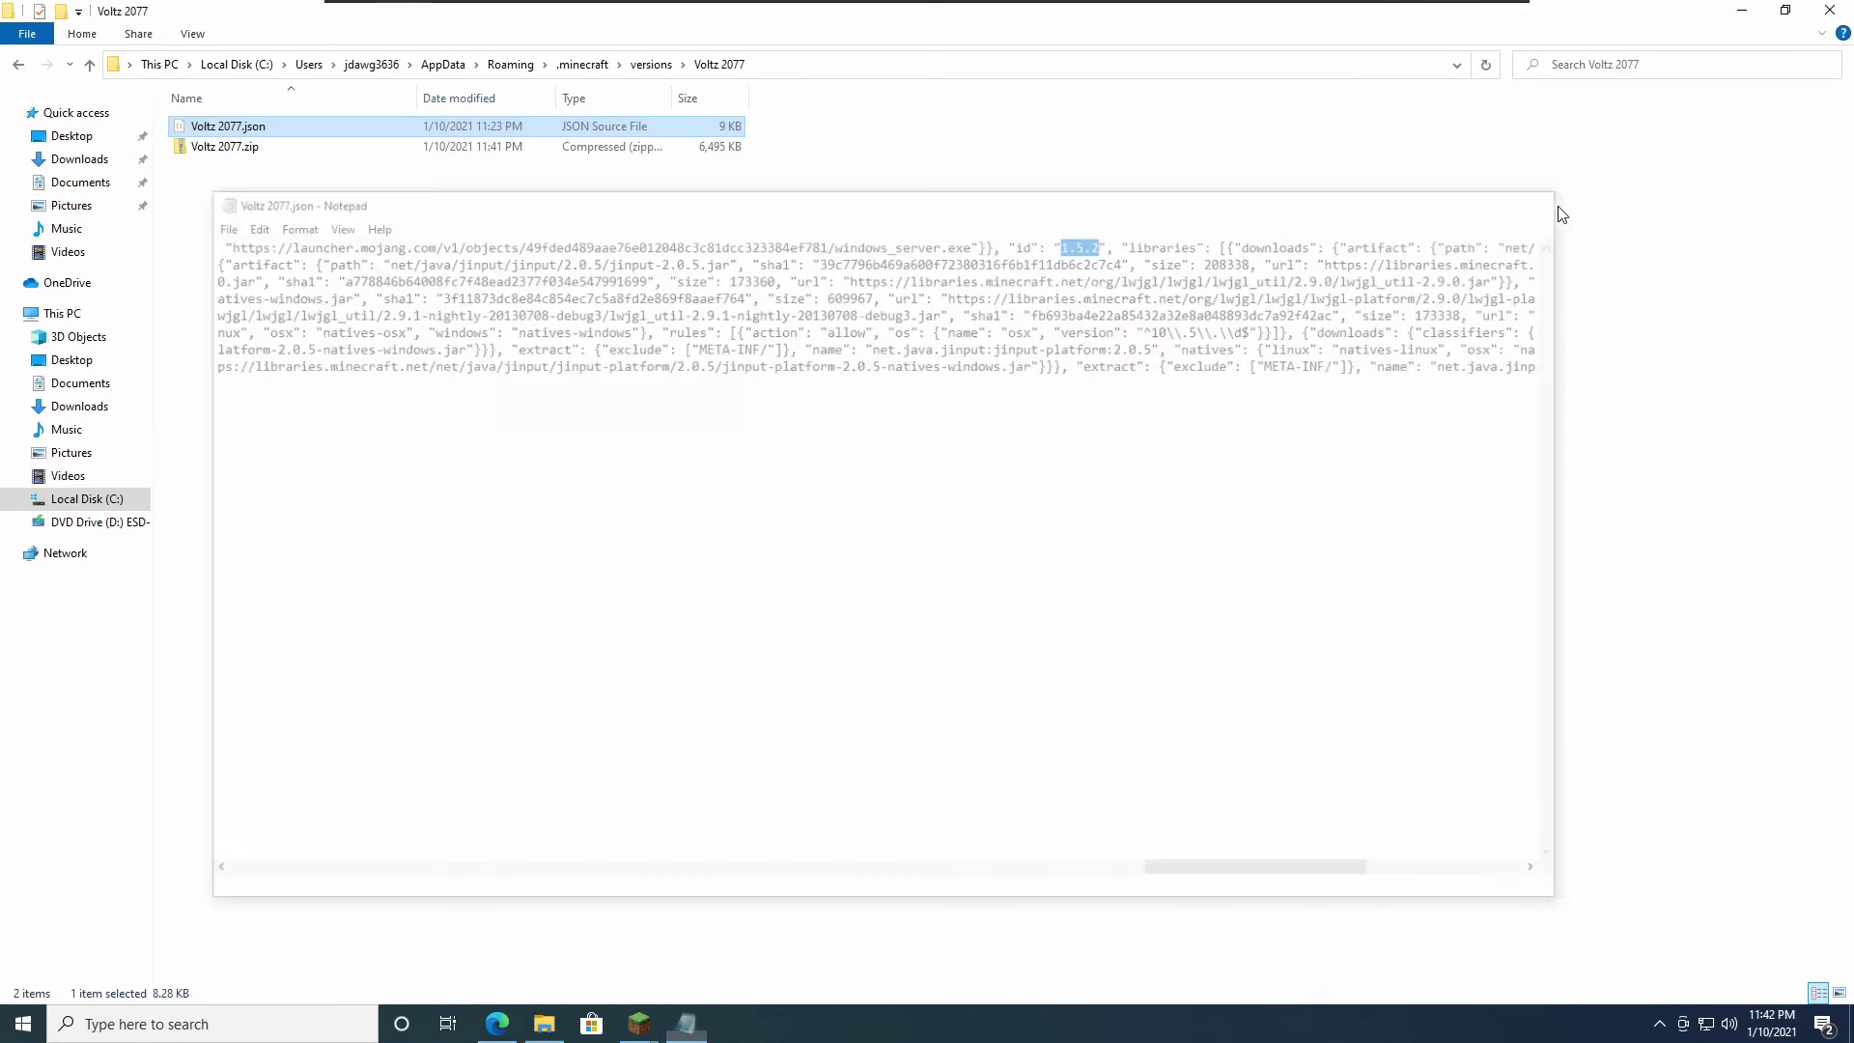
Step: Open Voltz 2077.json in Visual Studio Code, maximize the editor and format the whole document into indented lines
click(820, 457)
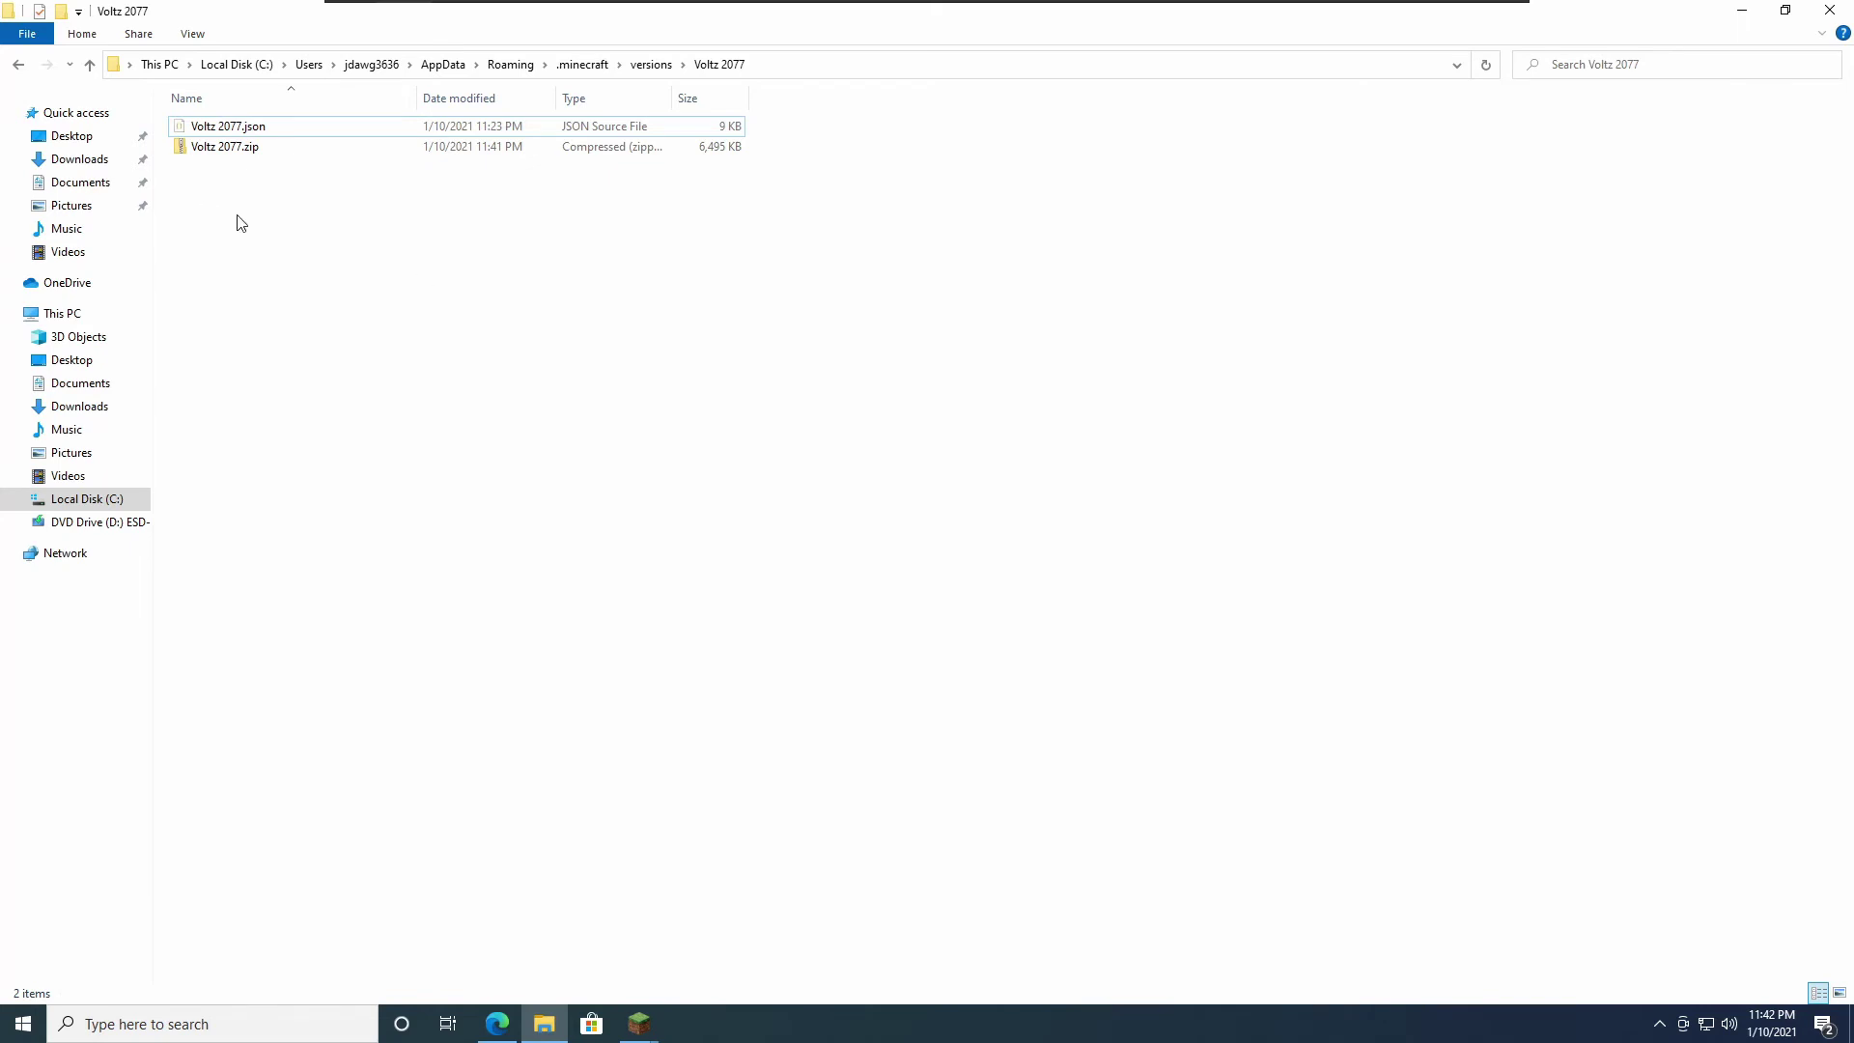
click(283, 137)
double_click(283, 136)
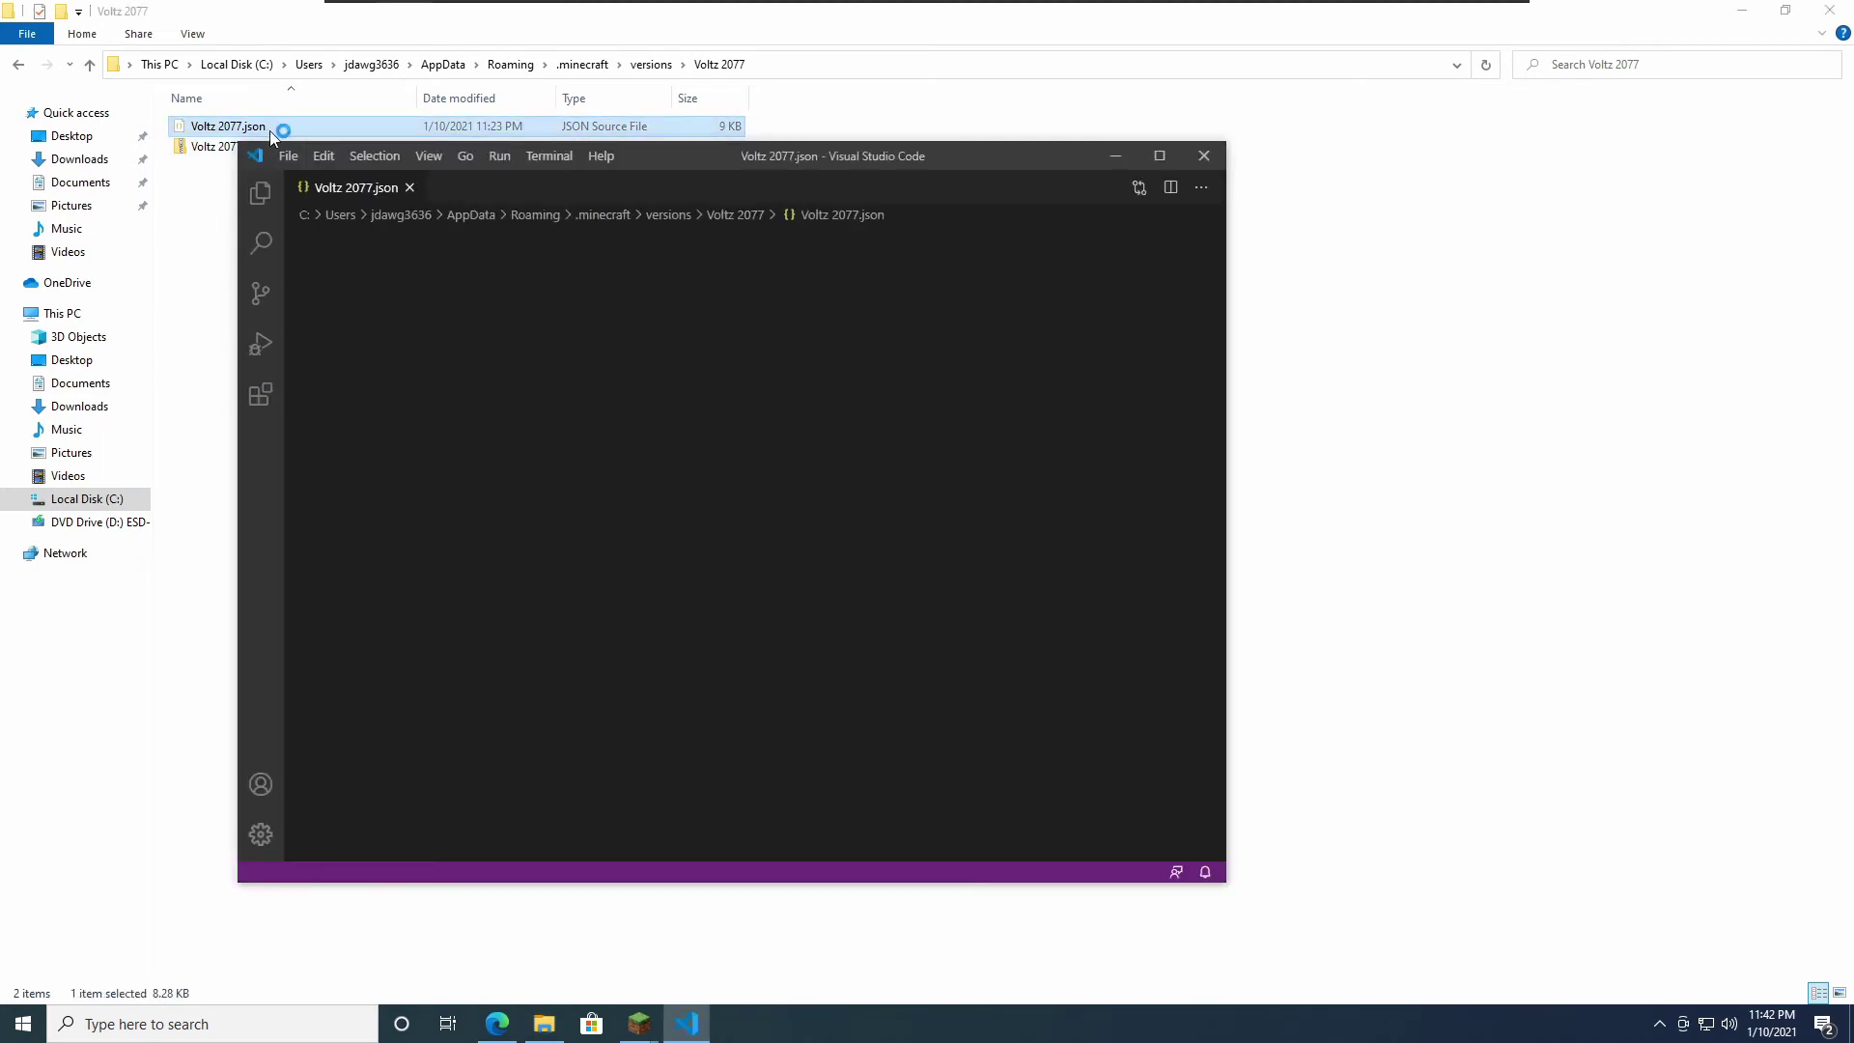
drag(666, 158, 689, 0)
drag(668, 93, 1710, 93)
drag(668, 93, 698, 92)
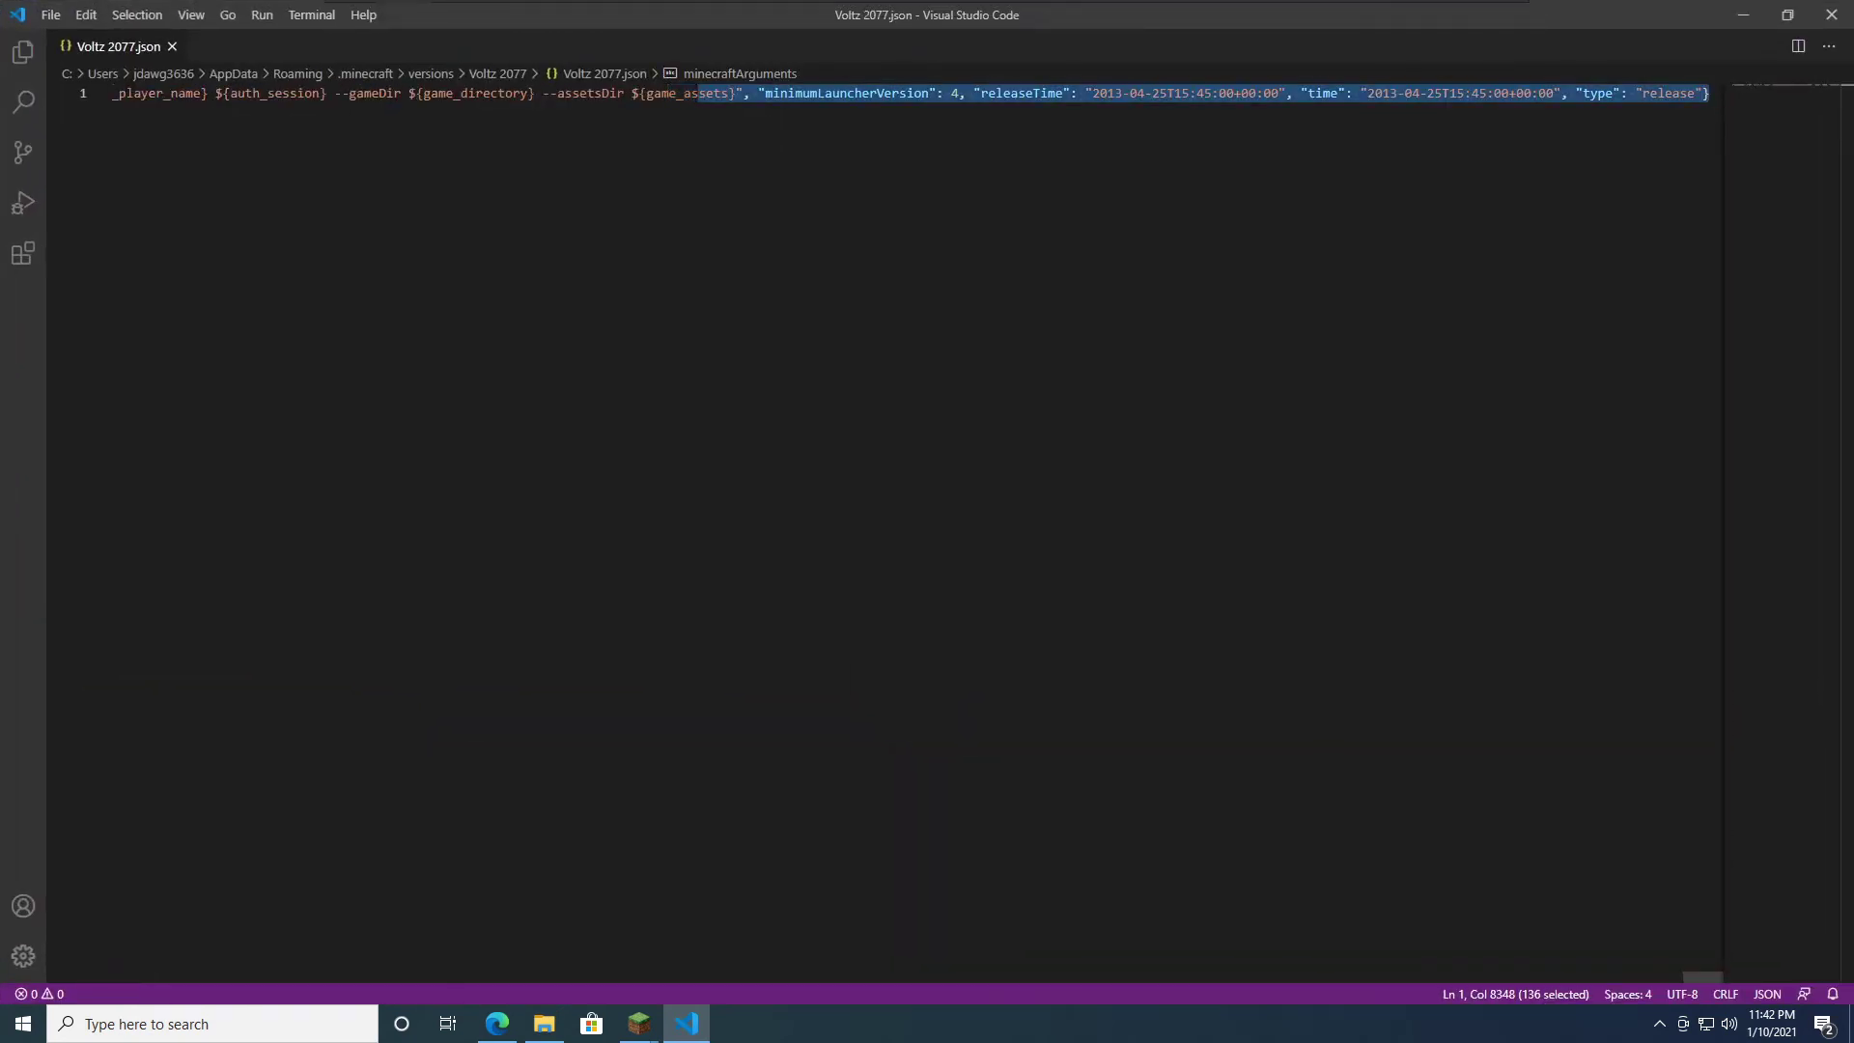
key(shift+alt+f)
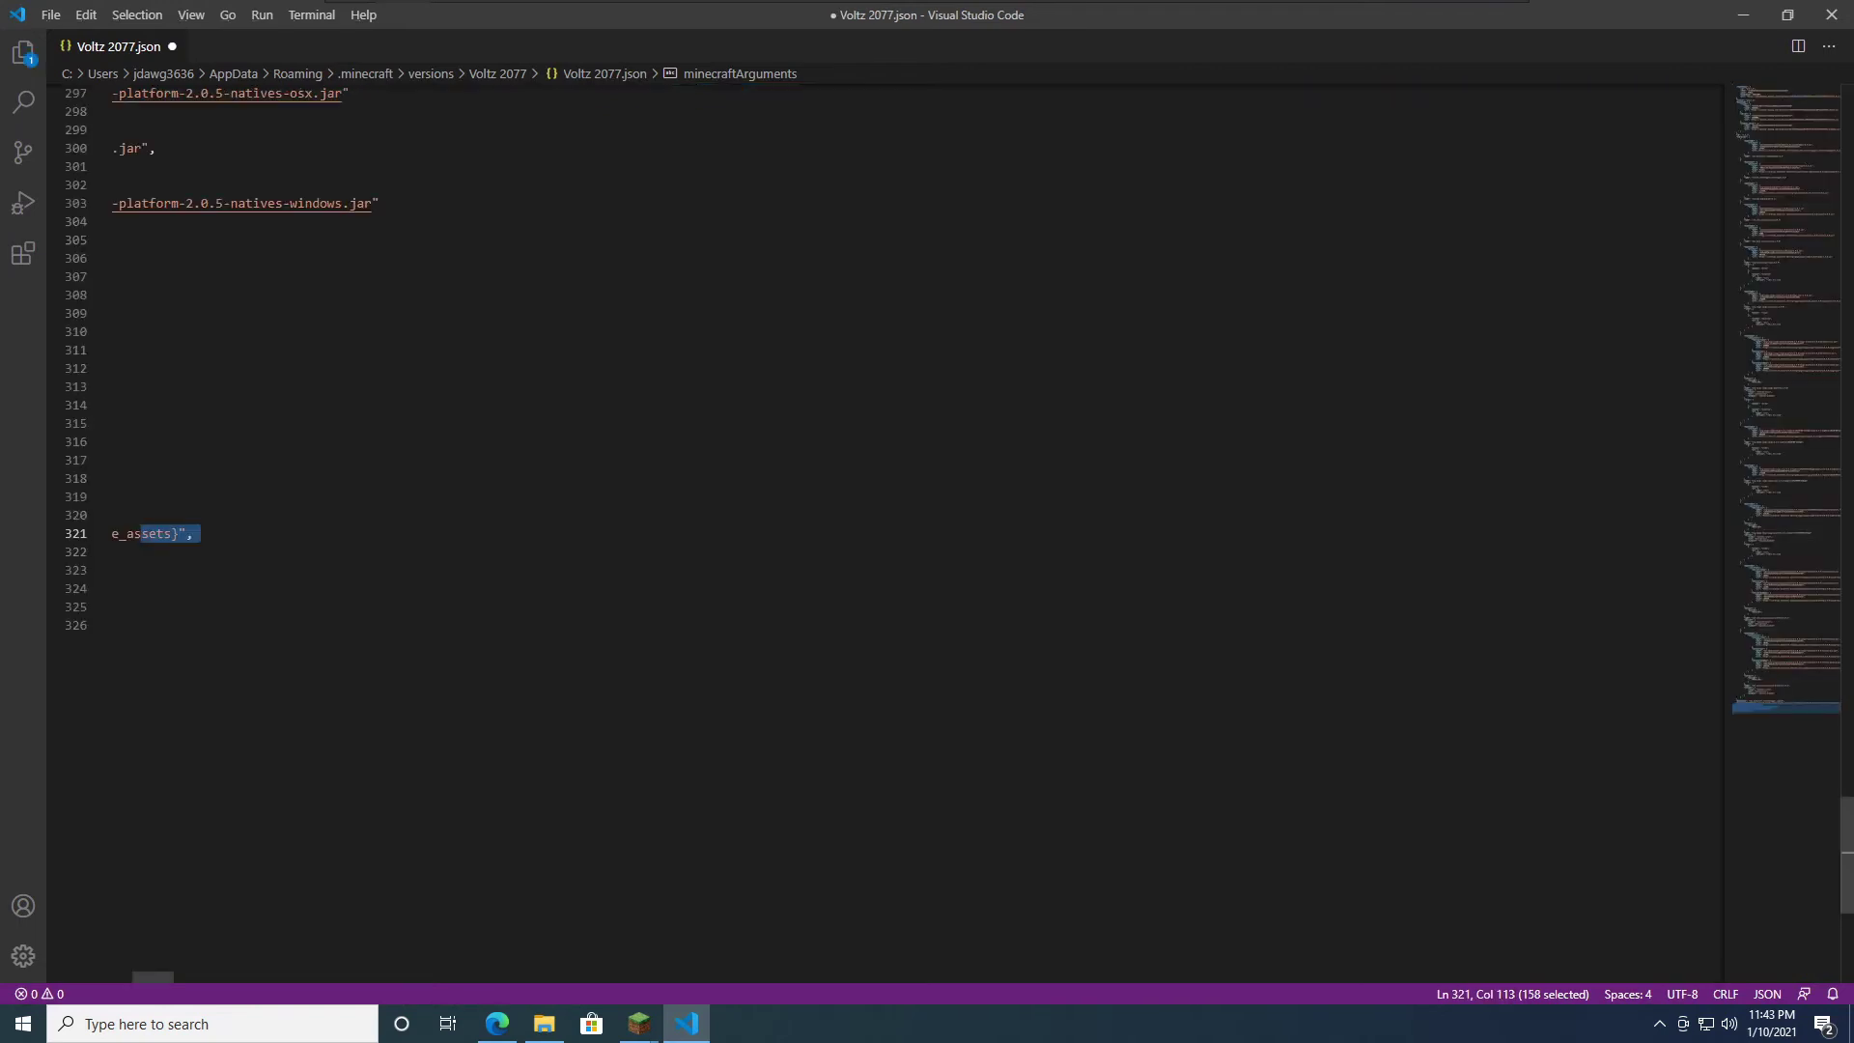
Step: Delete the top-level "downloads" block with its client, server and windows_server entries, including the empty line it leaves
key(Down)
key(Down)
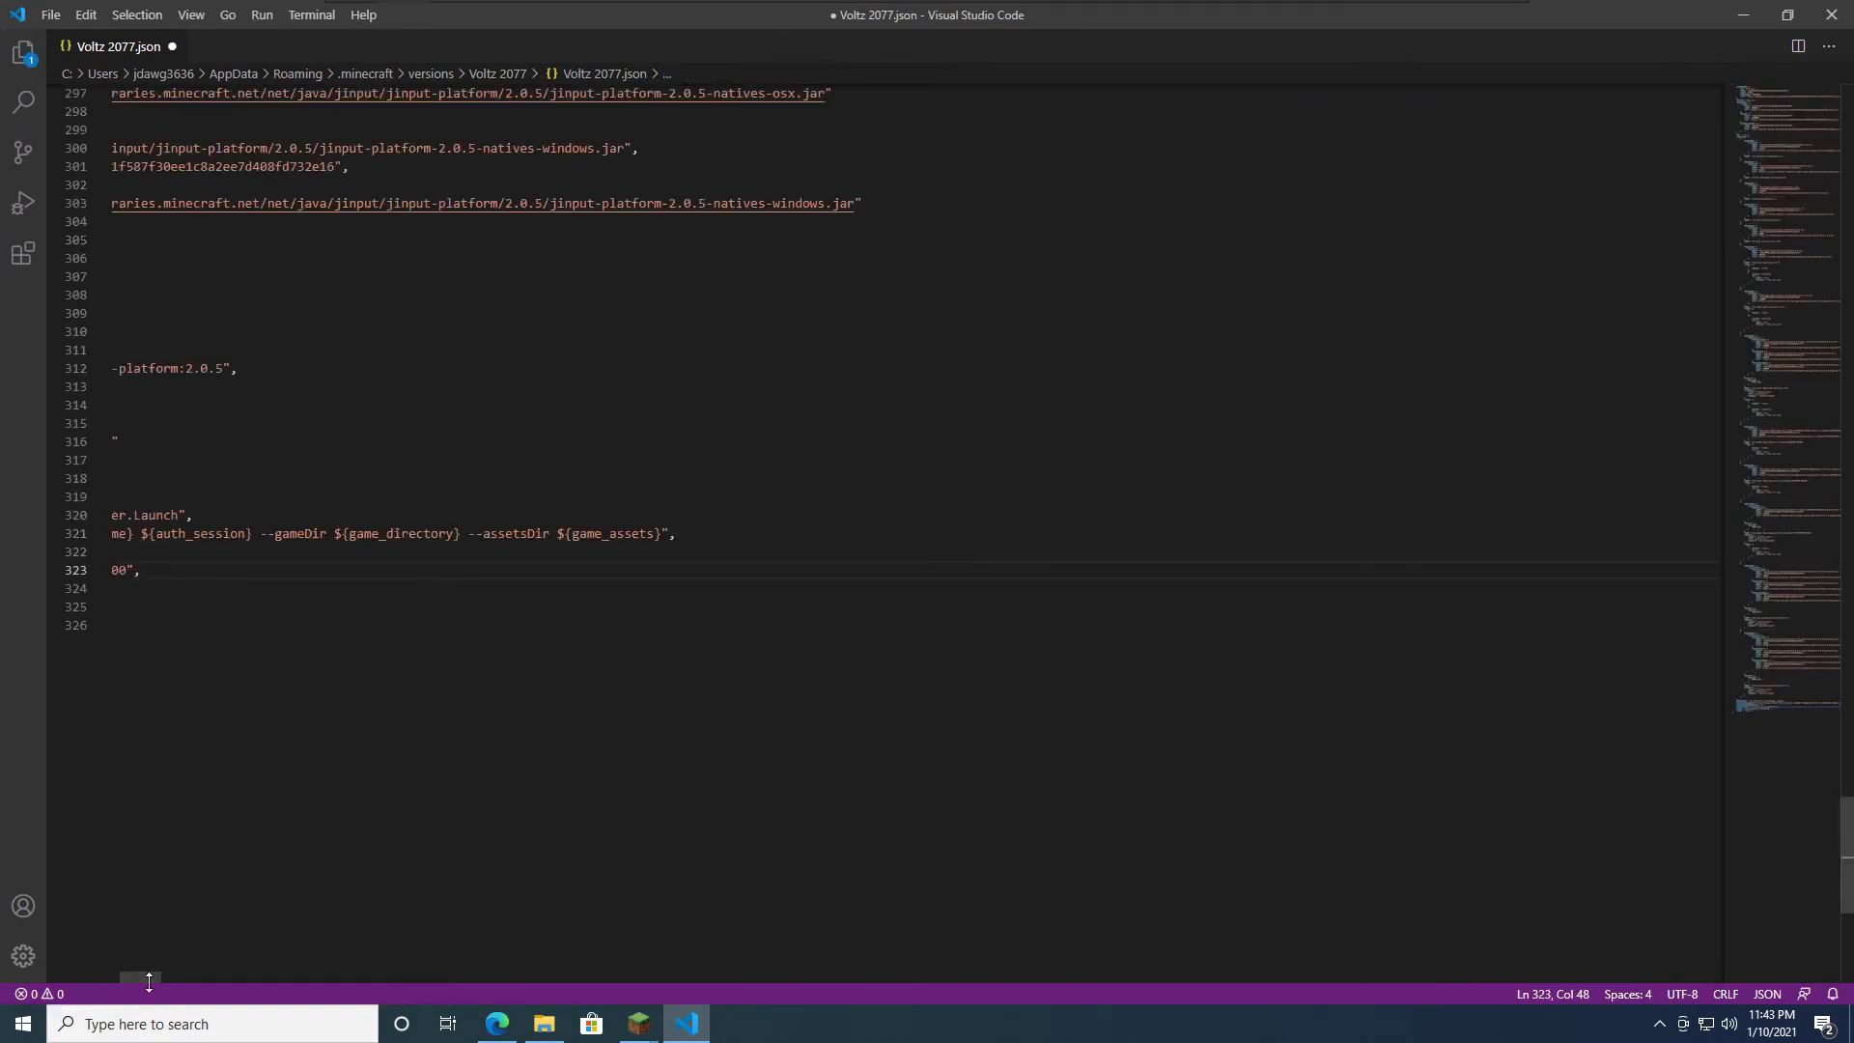
drag(147, 979, 139, 979)
key(ctrl+End)
scroll(894, 435, up, 1)
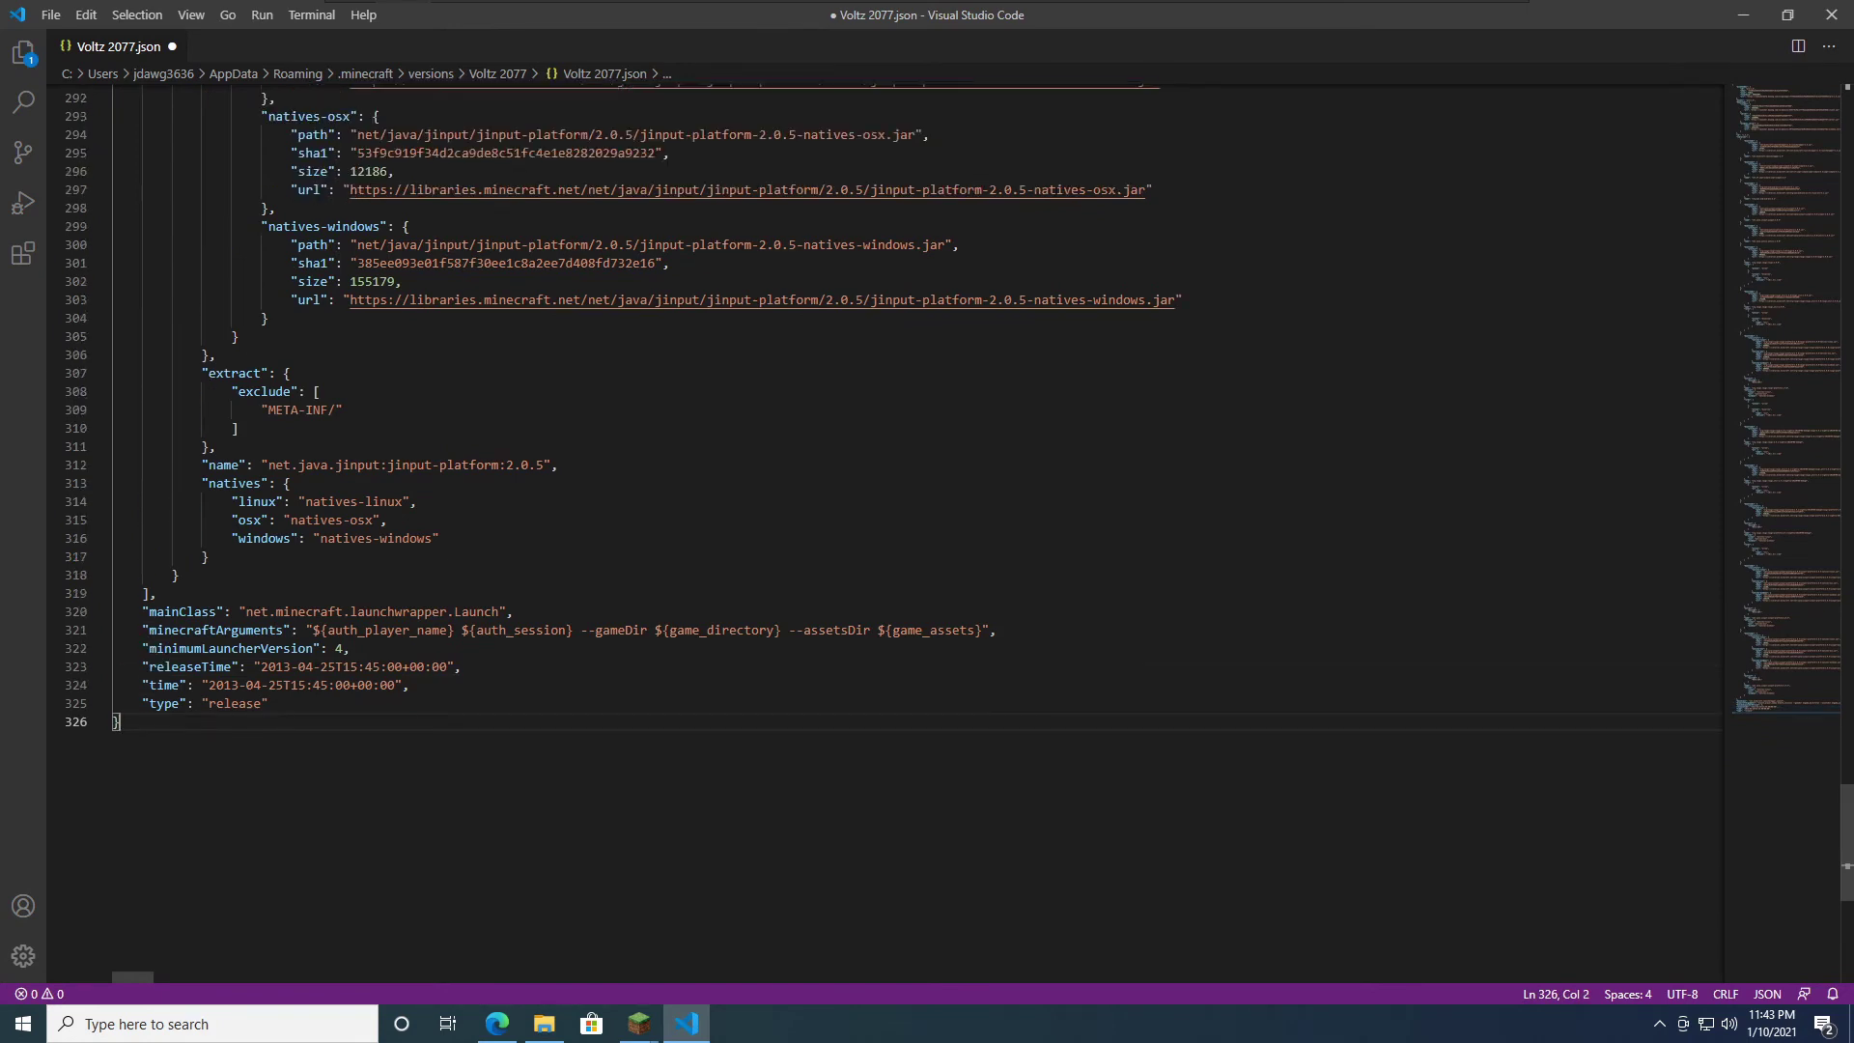
scroll(894, 434, up, 8)
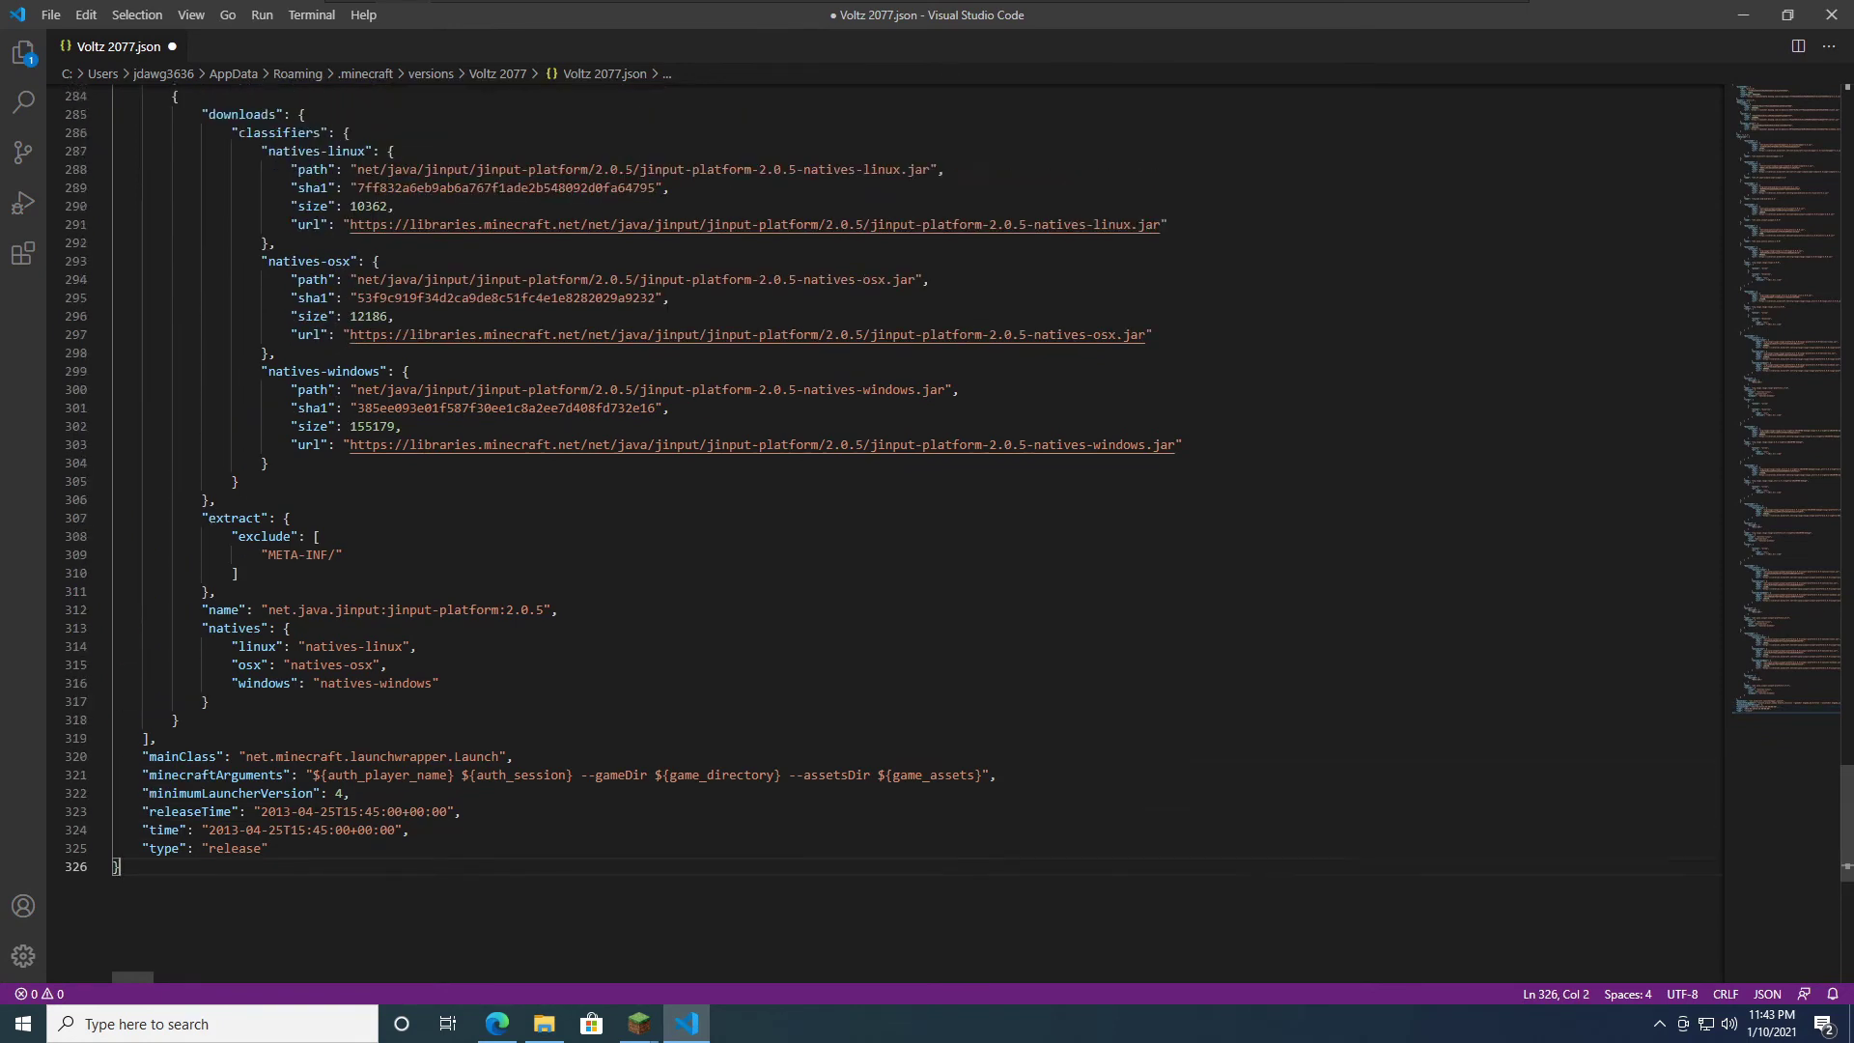
scroll(895, 534, up, 11)
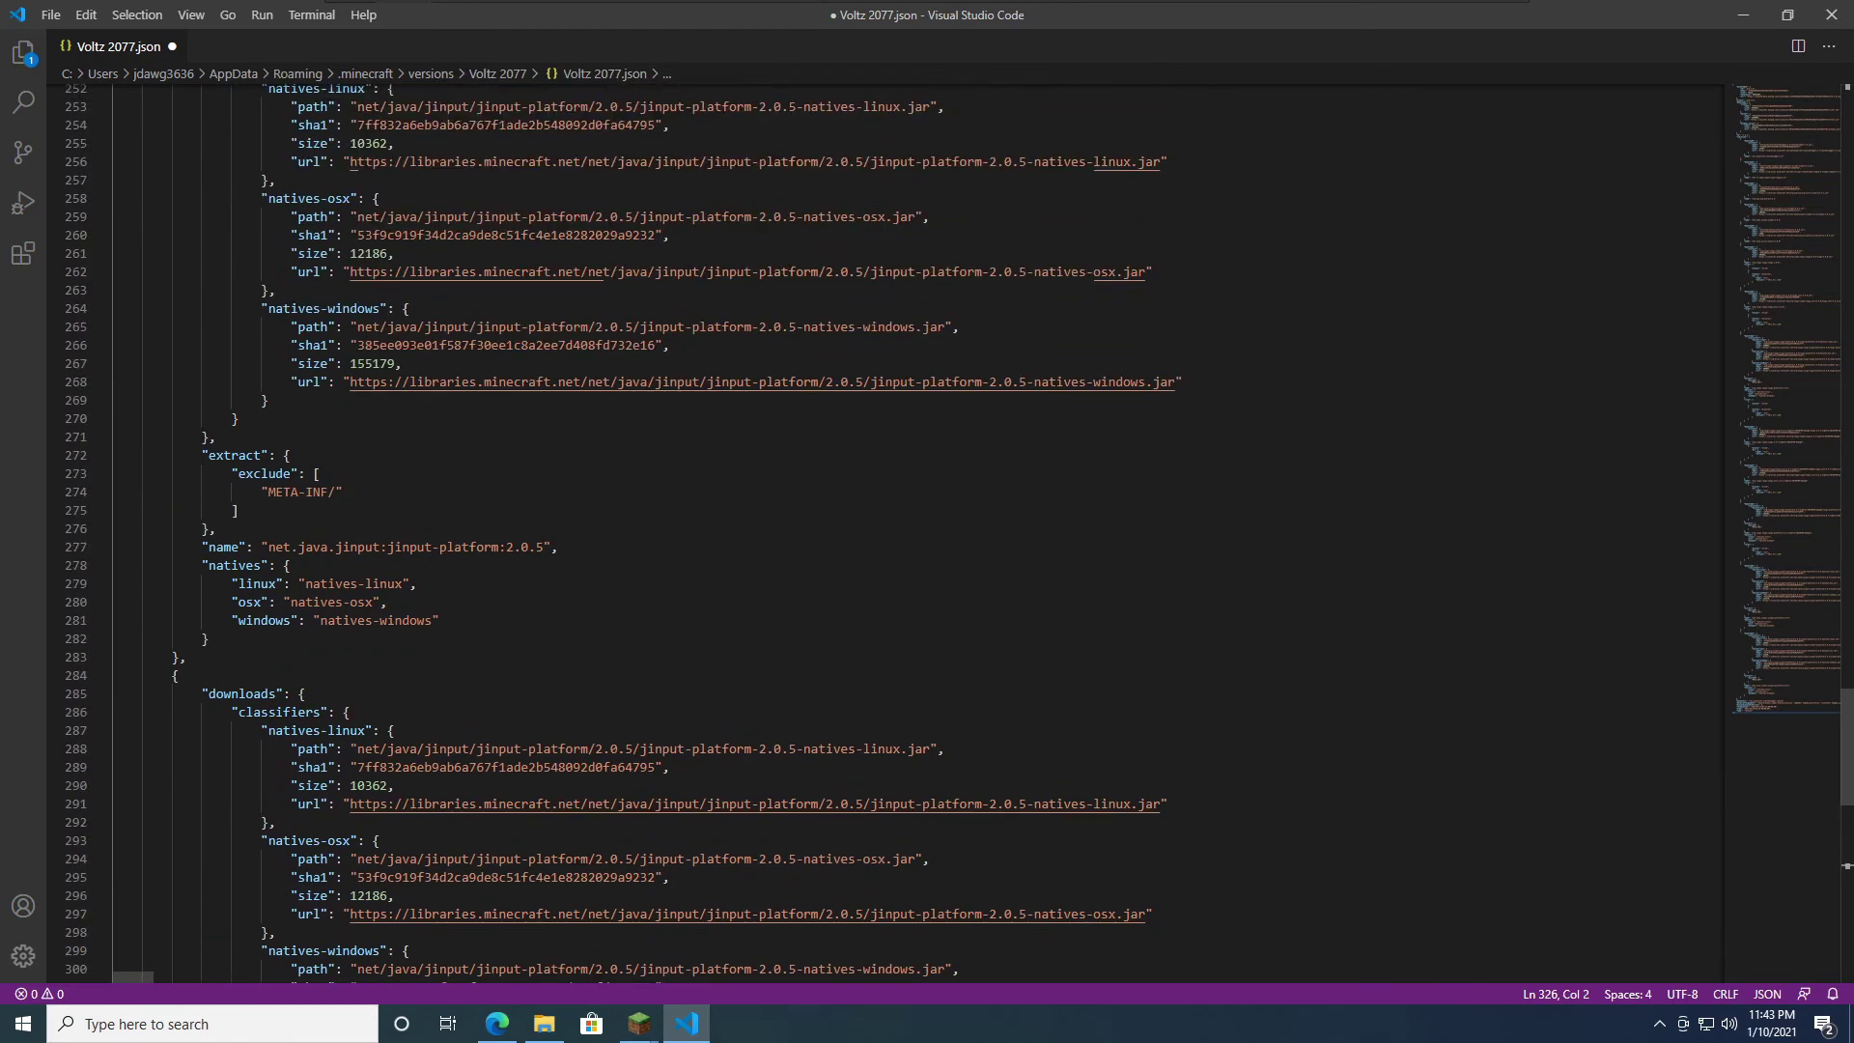
scroll(895, 534, up, 20)
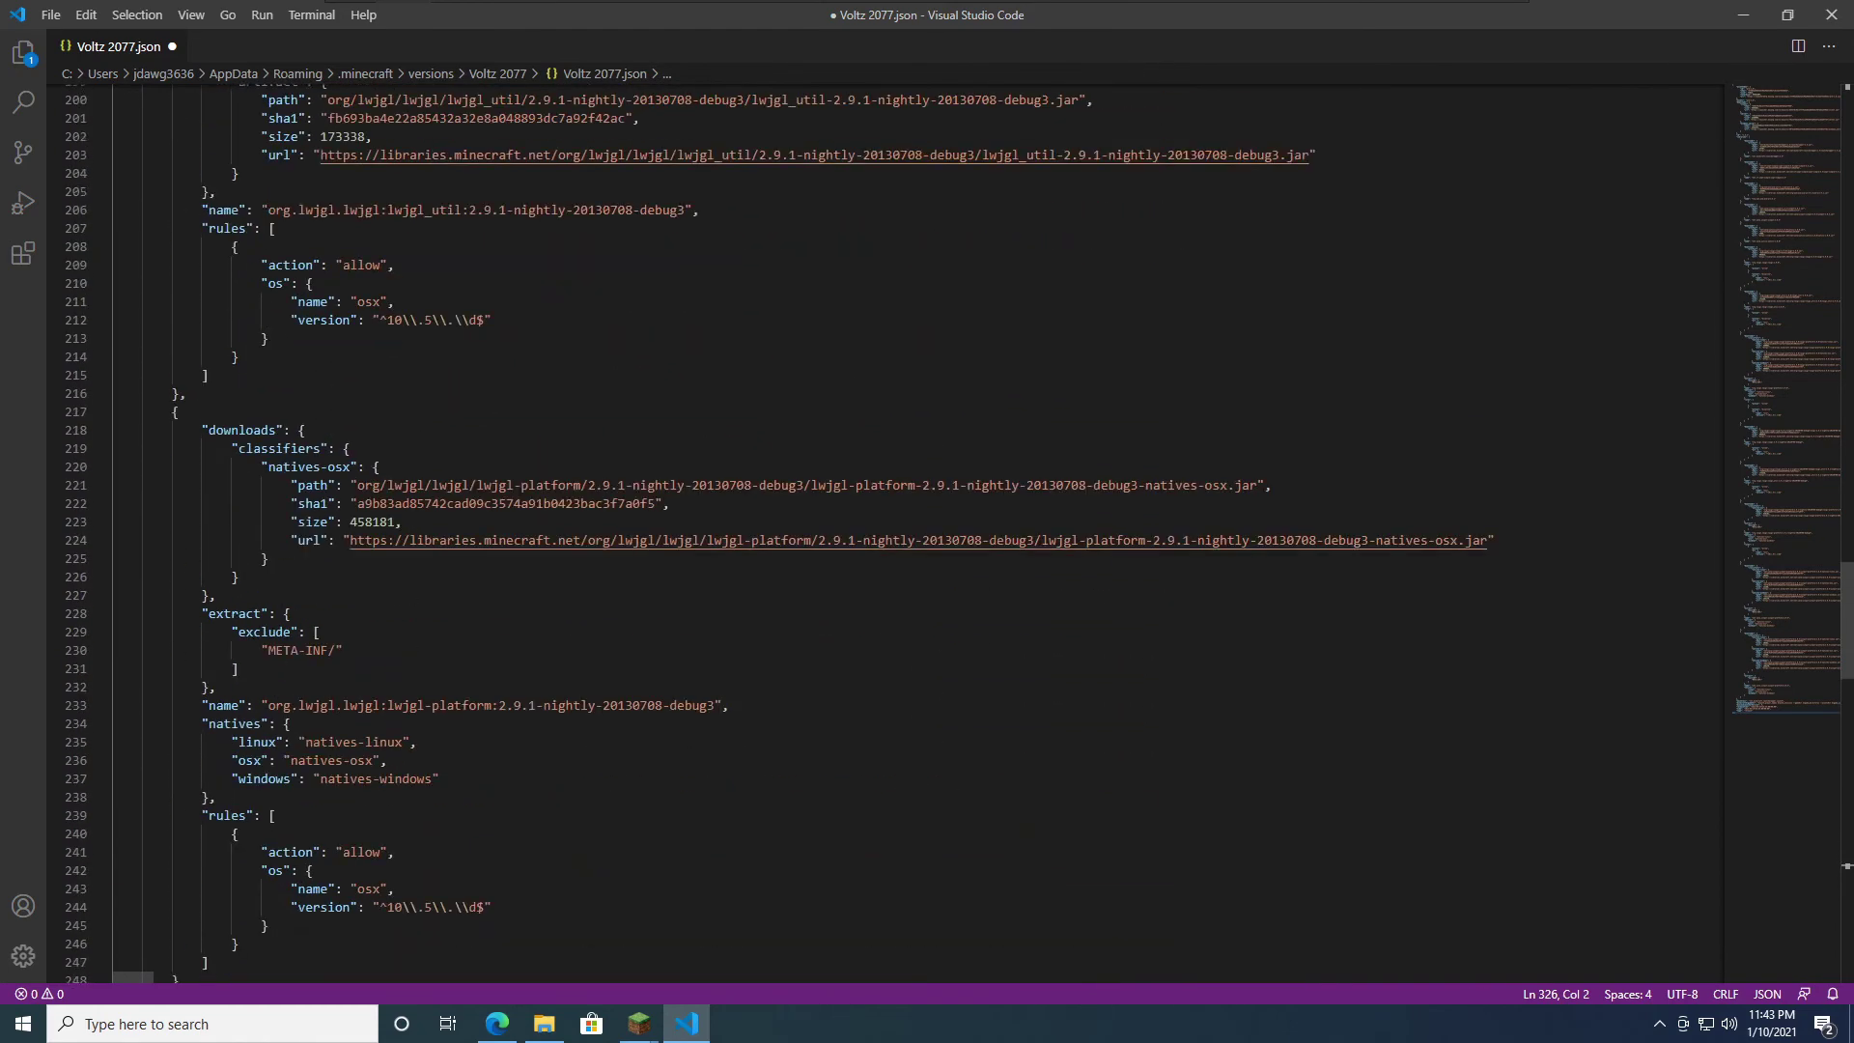
scroll(894, 534, up, 20)
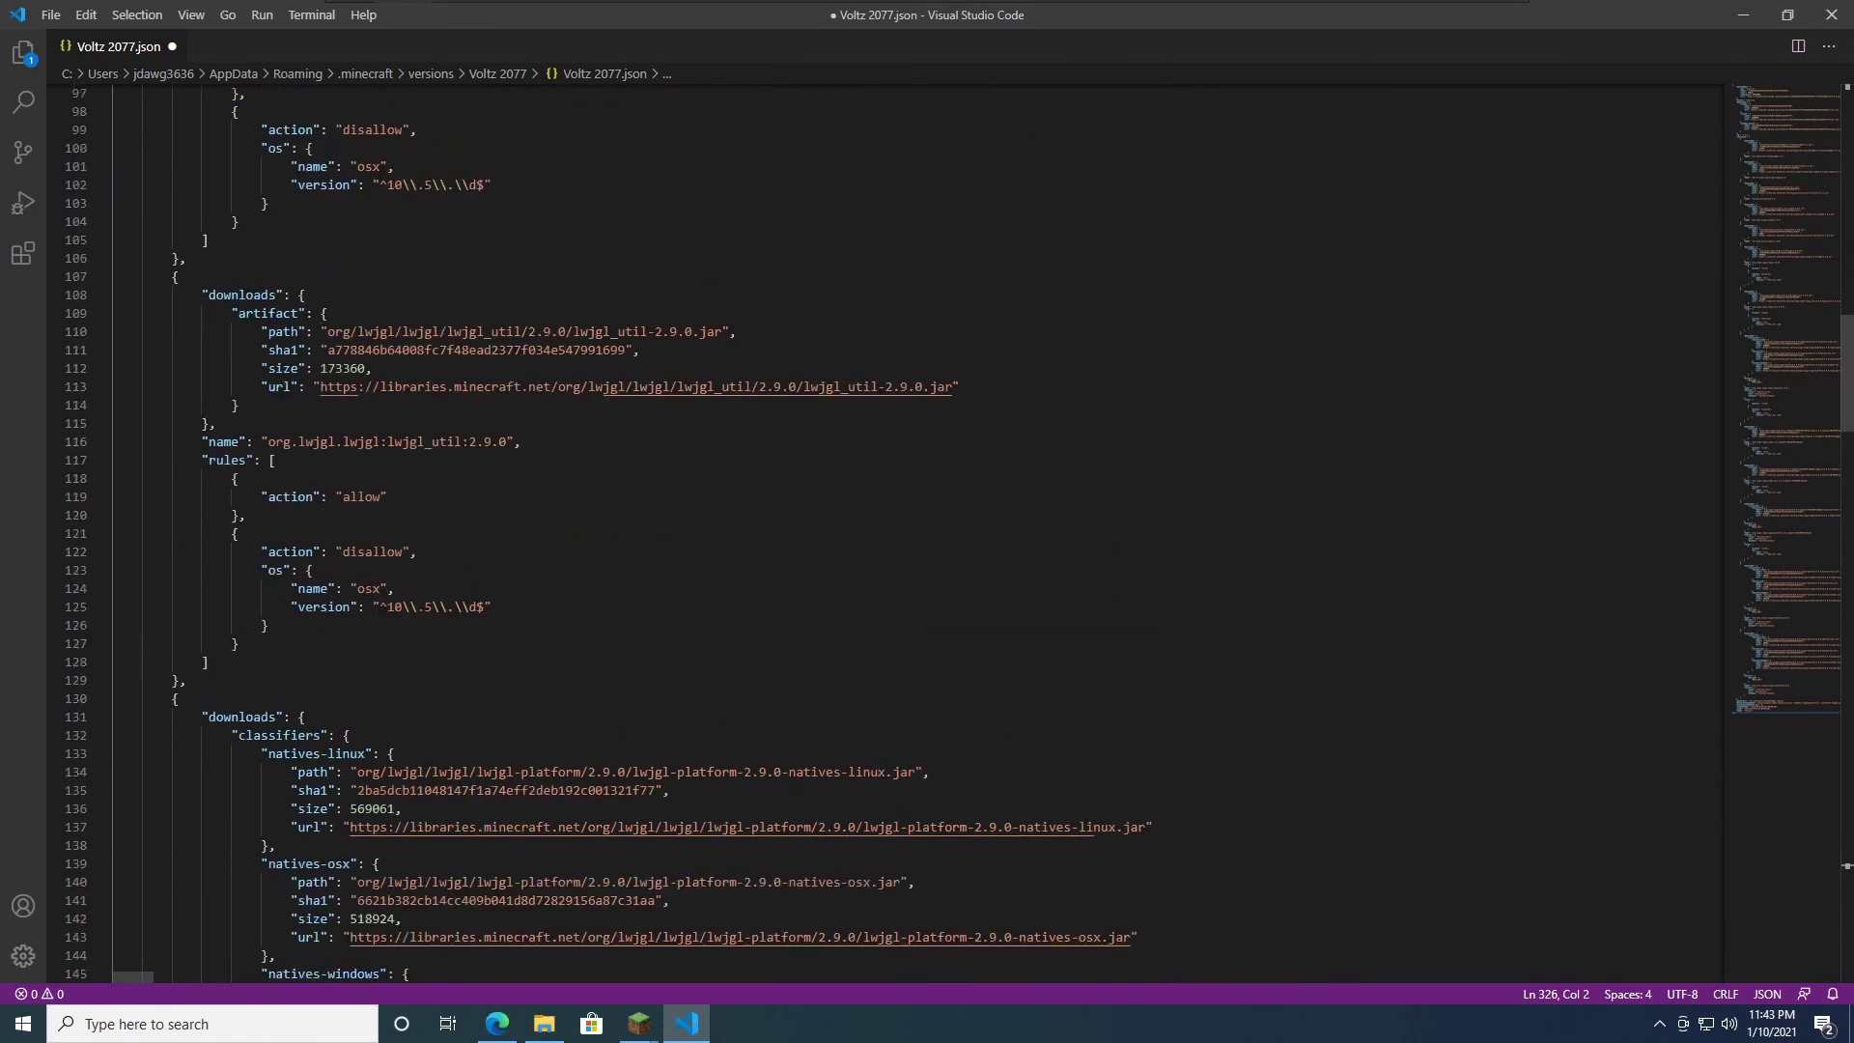
scroll(894, 534, up, 20)
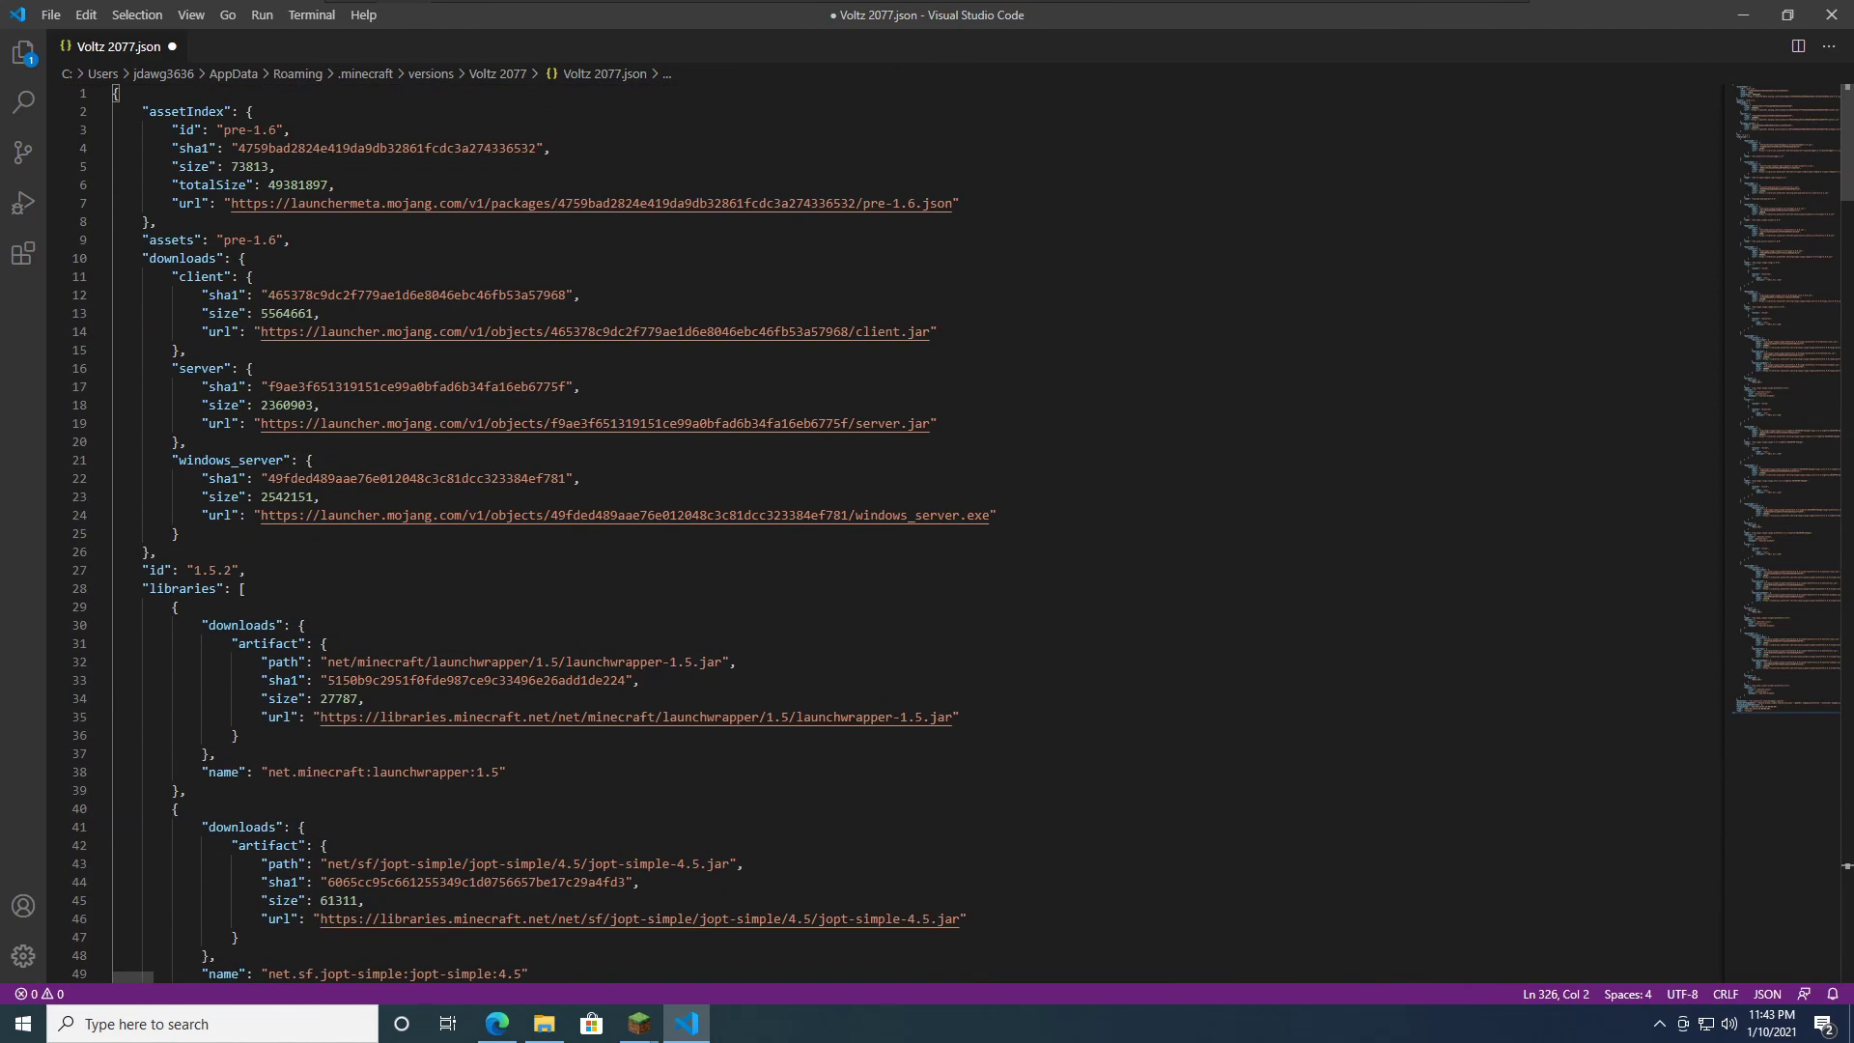
drag(155, 552, 48, 252)
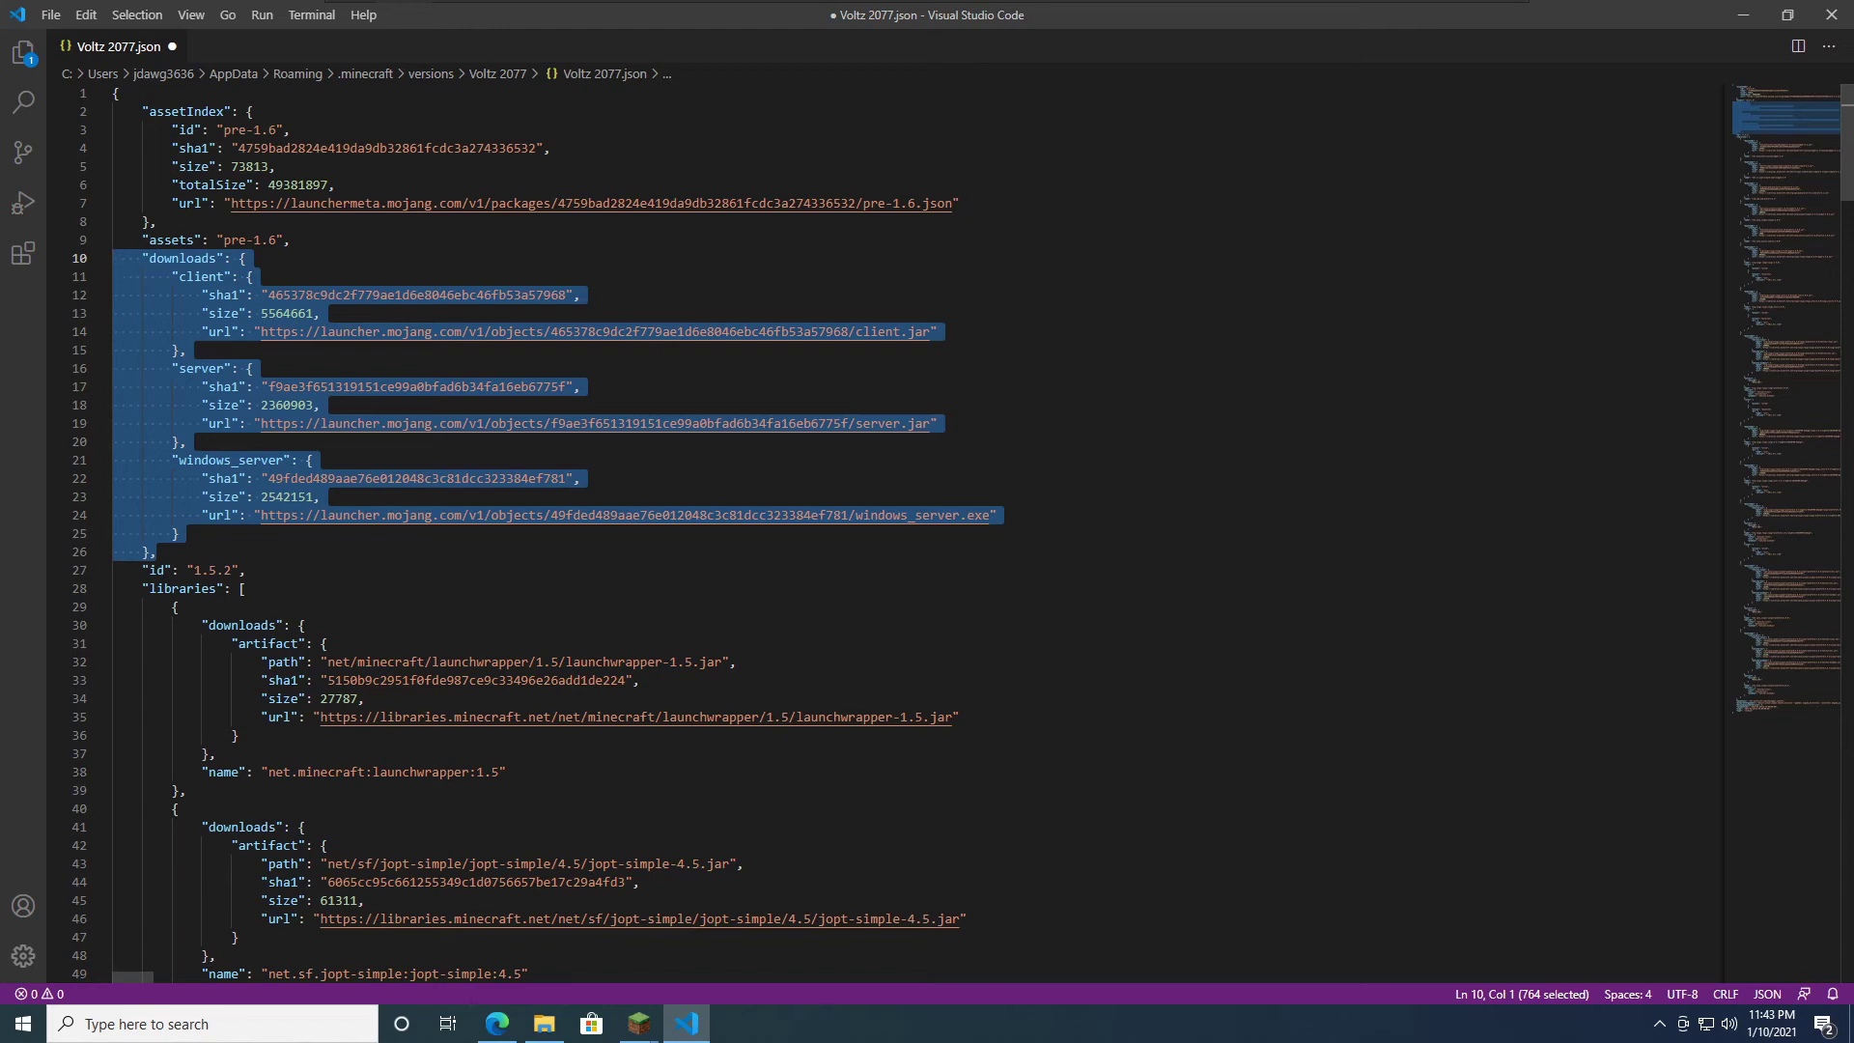
key(BackSpace)
key(BackSpace)
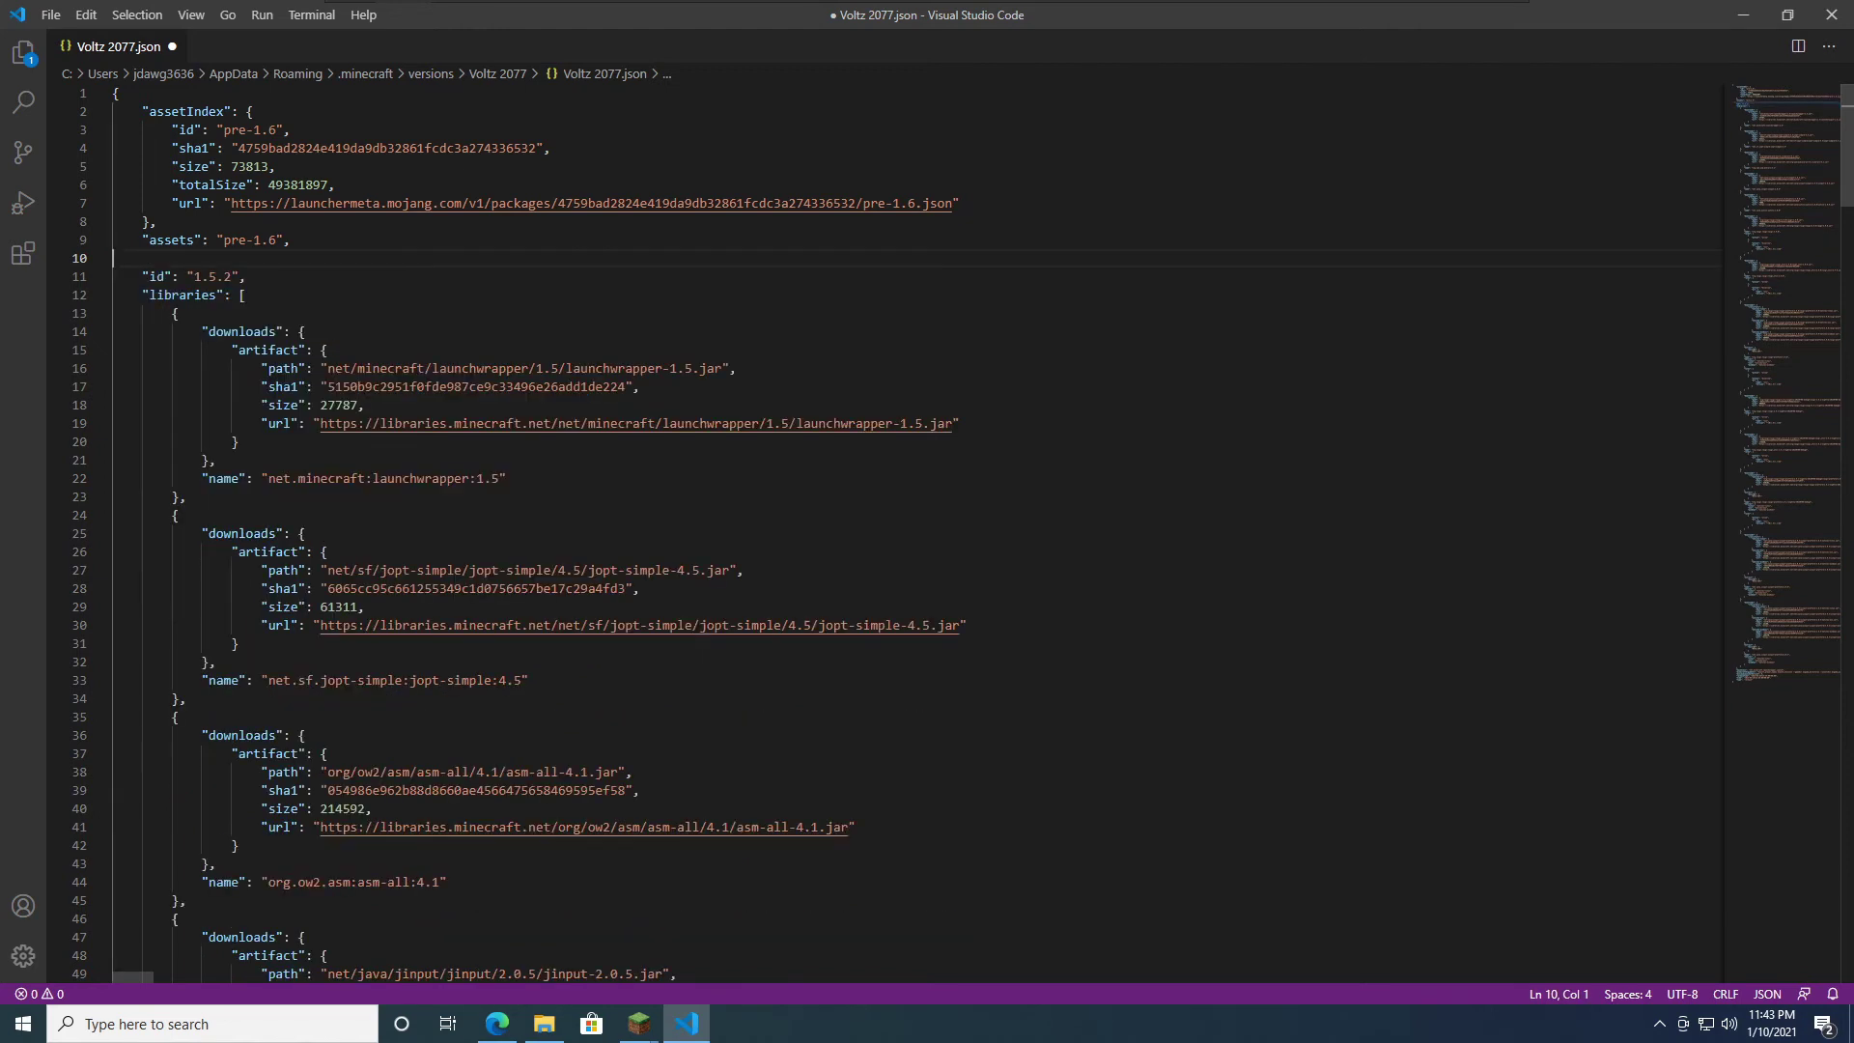
Step: Change the top-level "id" value in the JSON to "Voltz 2077"
click(247, 258)
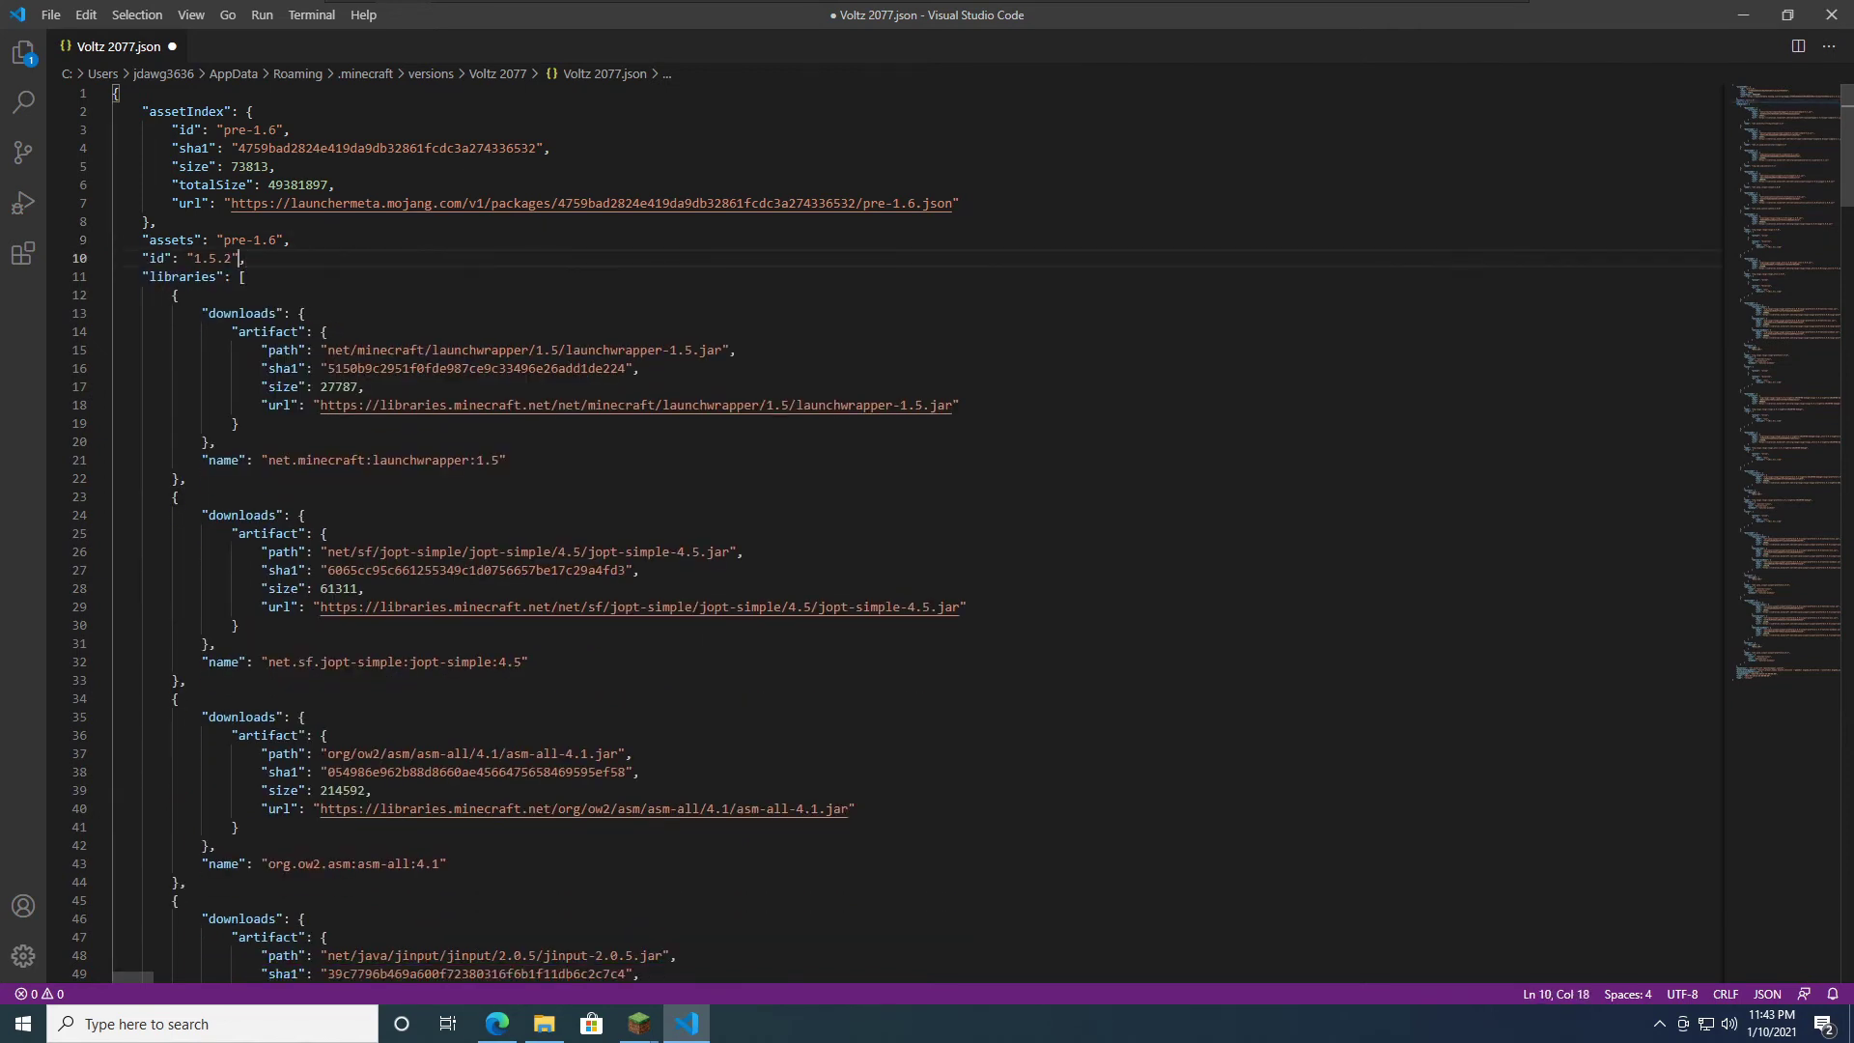
key(Left)
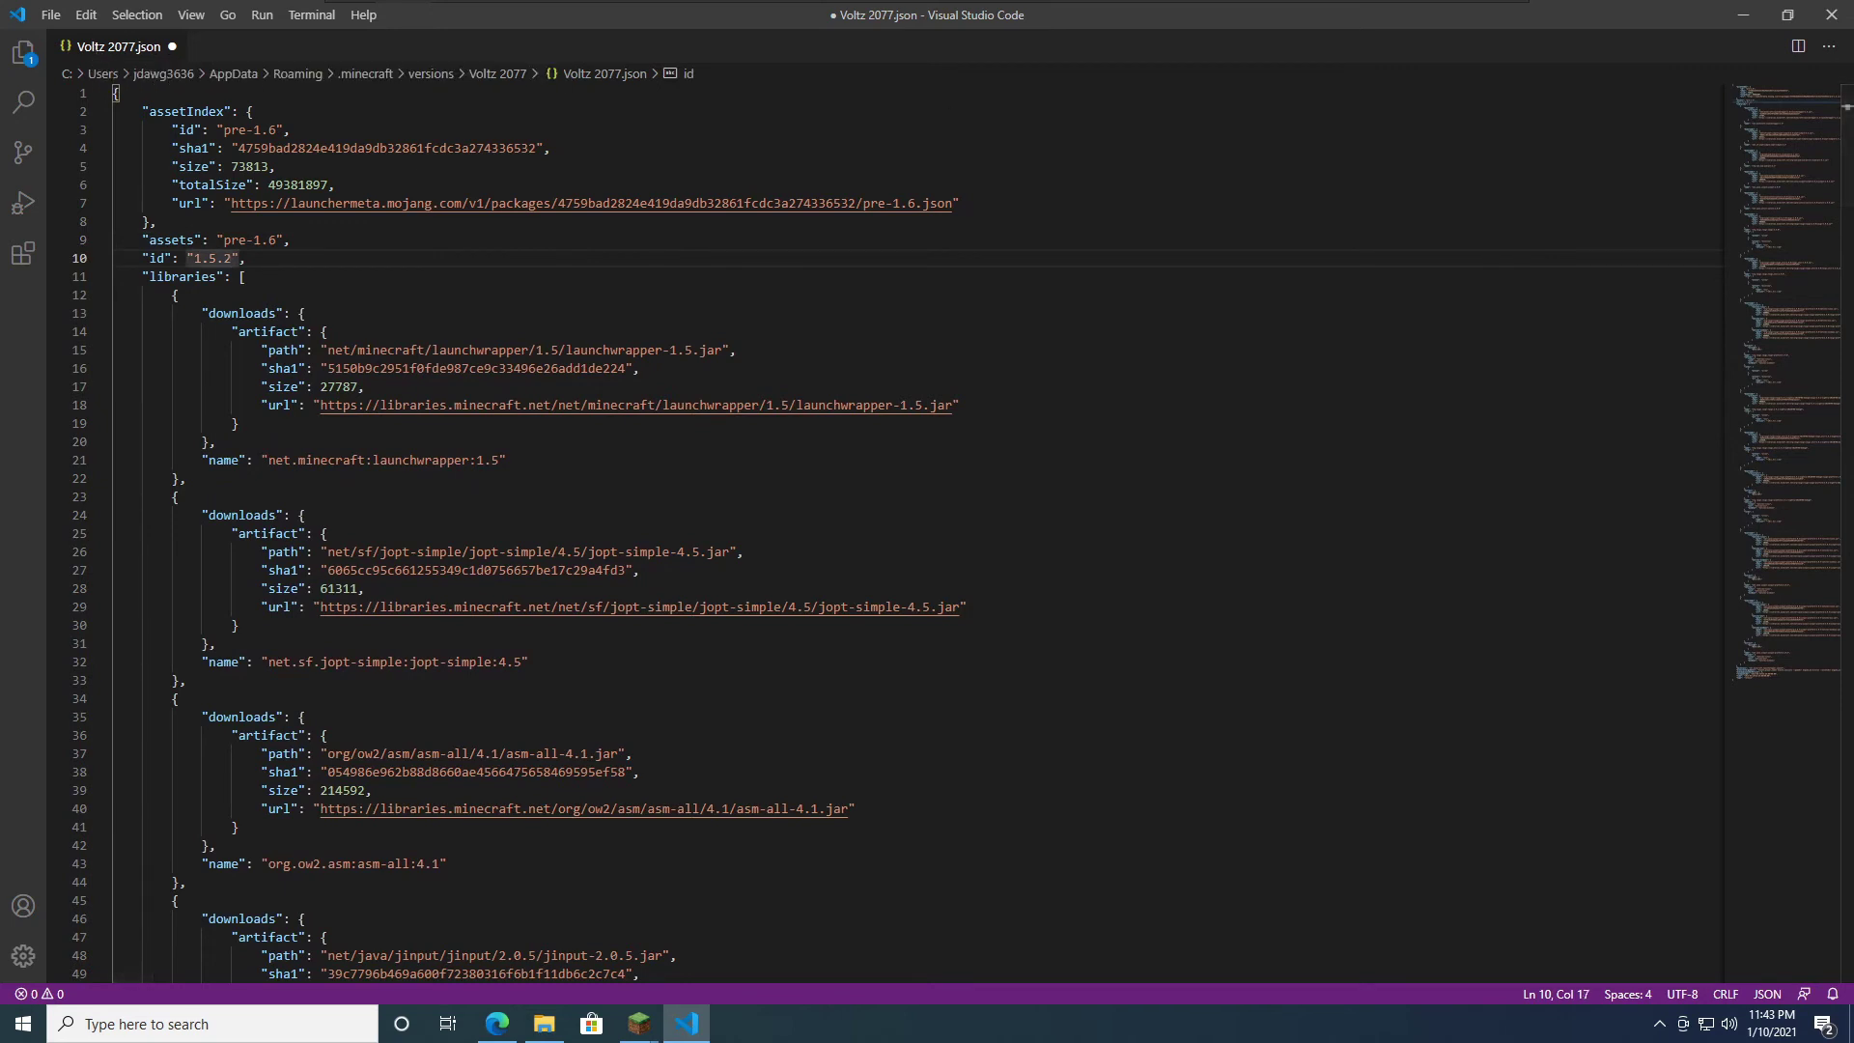
key(Right)
key(shift+Left)
key(shift+Left)
key(shift+Left)
key(shift+Left)
key(shift+Left)
text(Voltz )
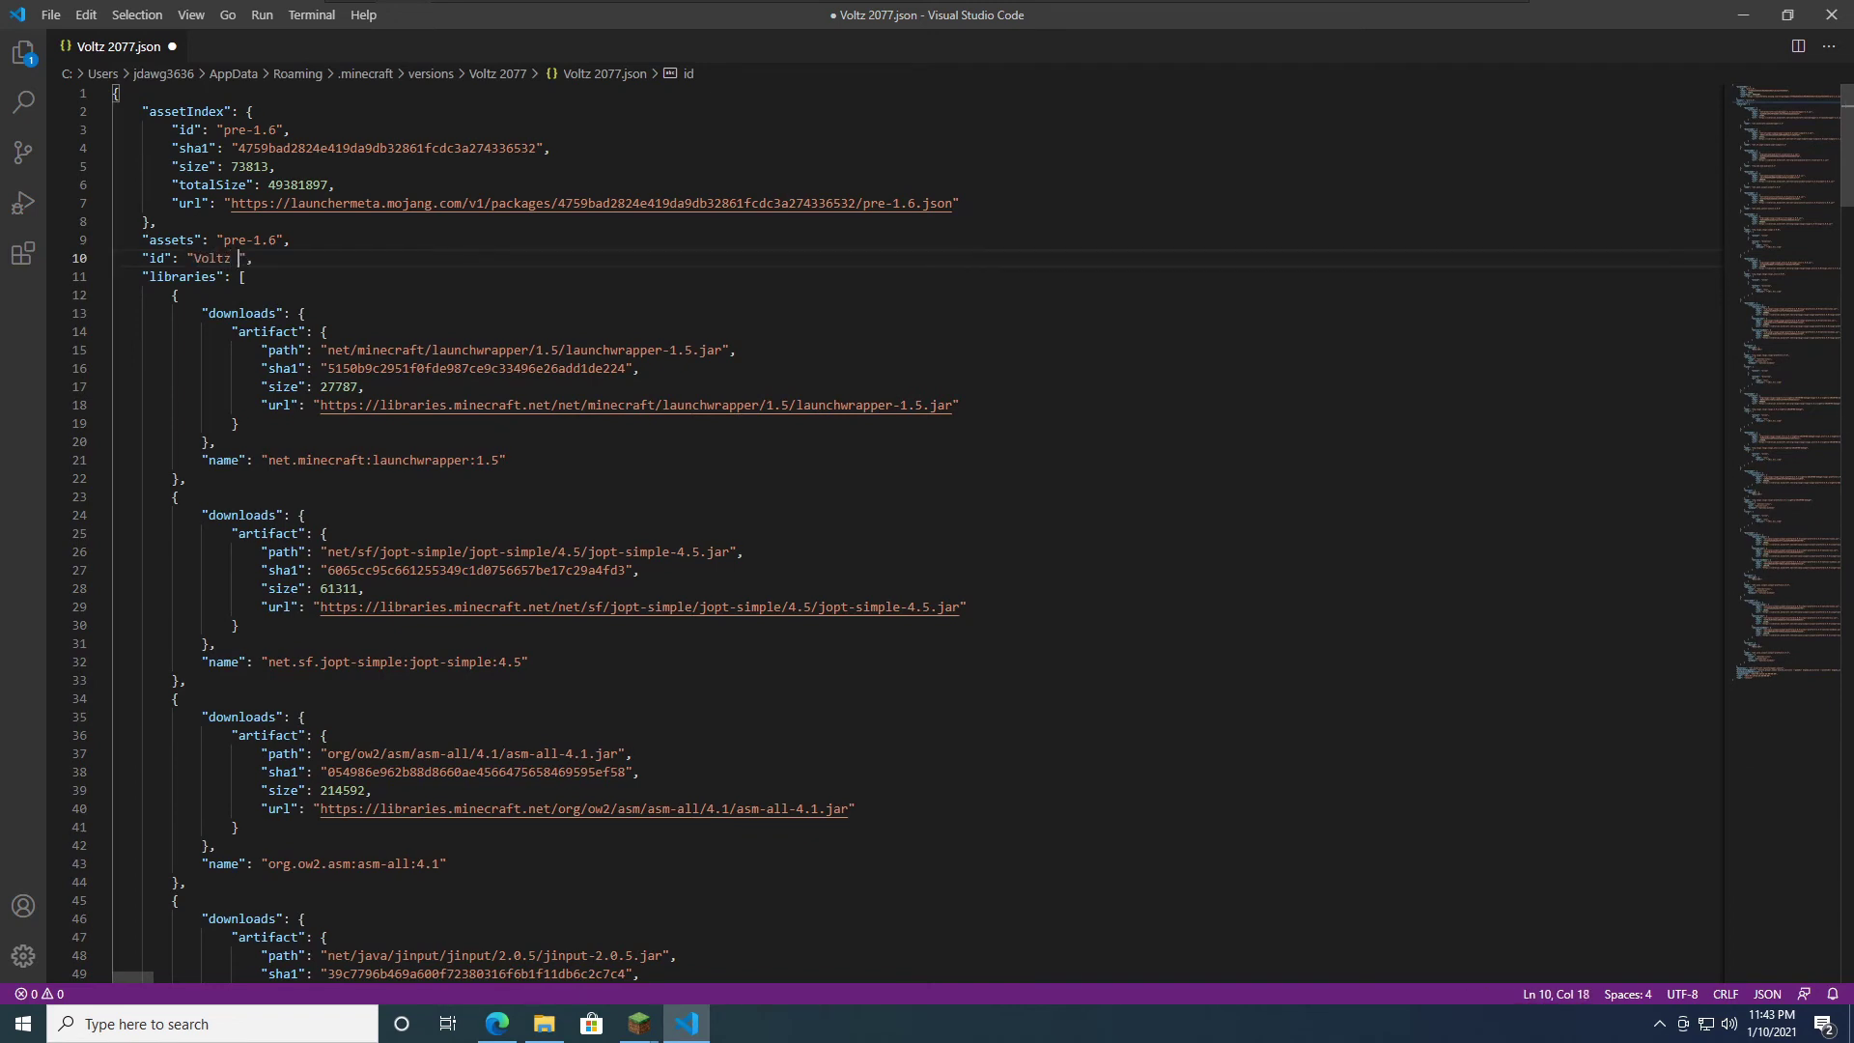
text(2077)
Step: Save the edited Voltz 2077.json file
key(Down)
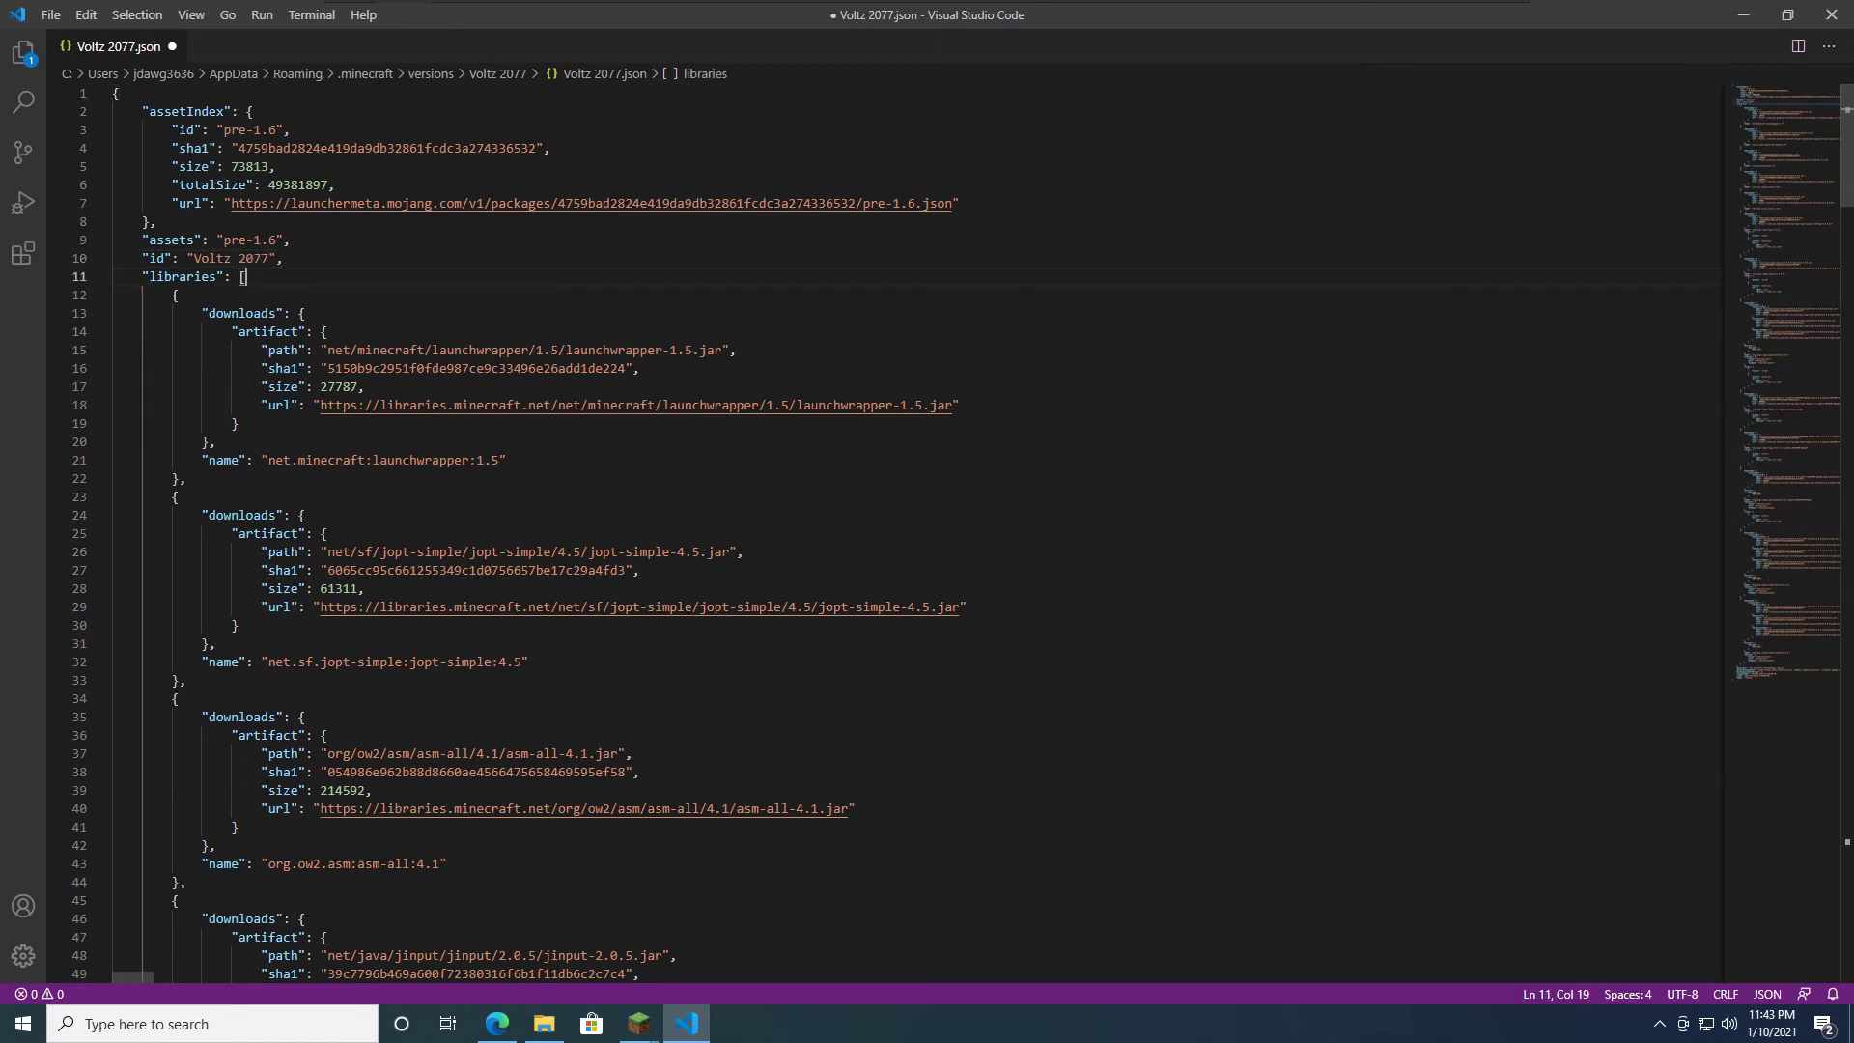
key(ctrl+s)
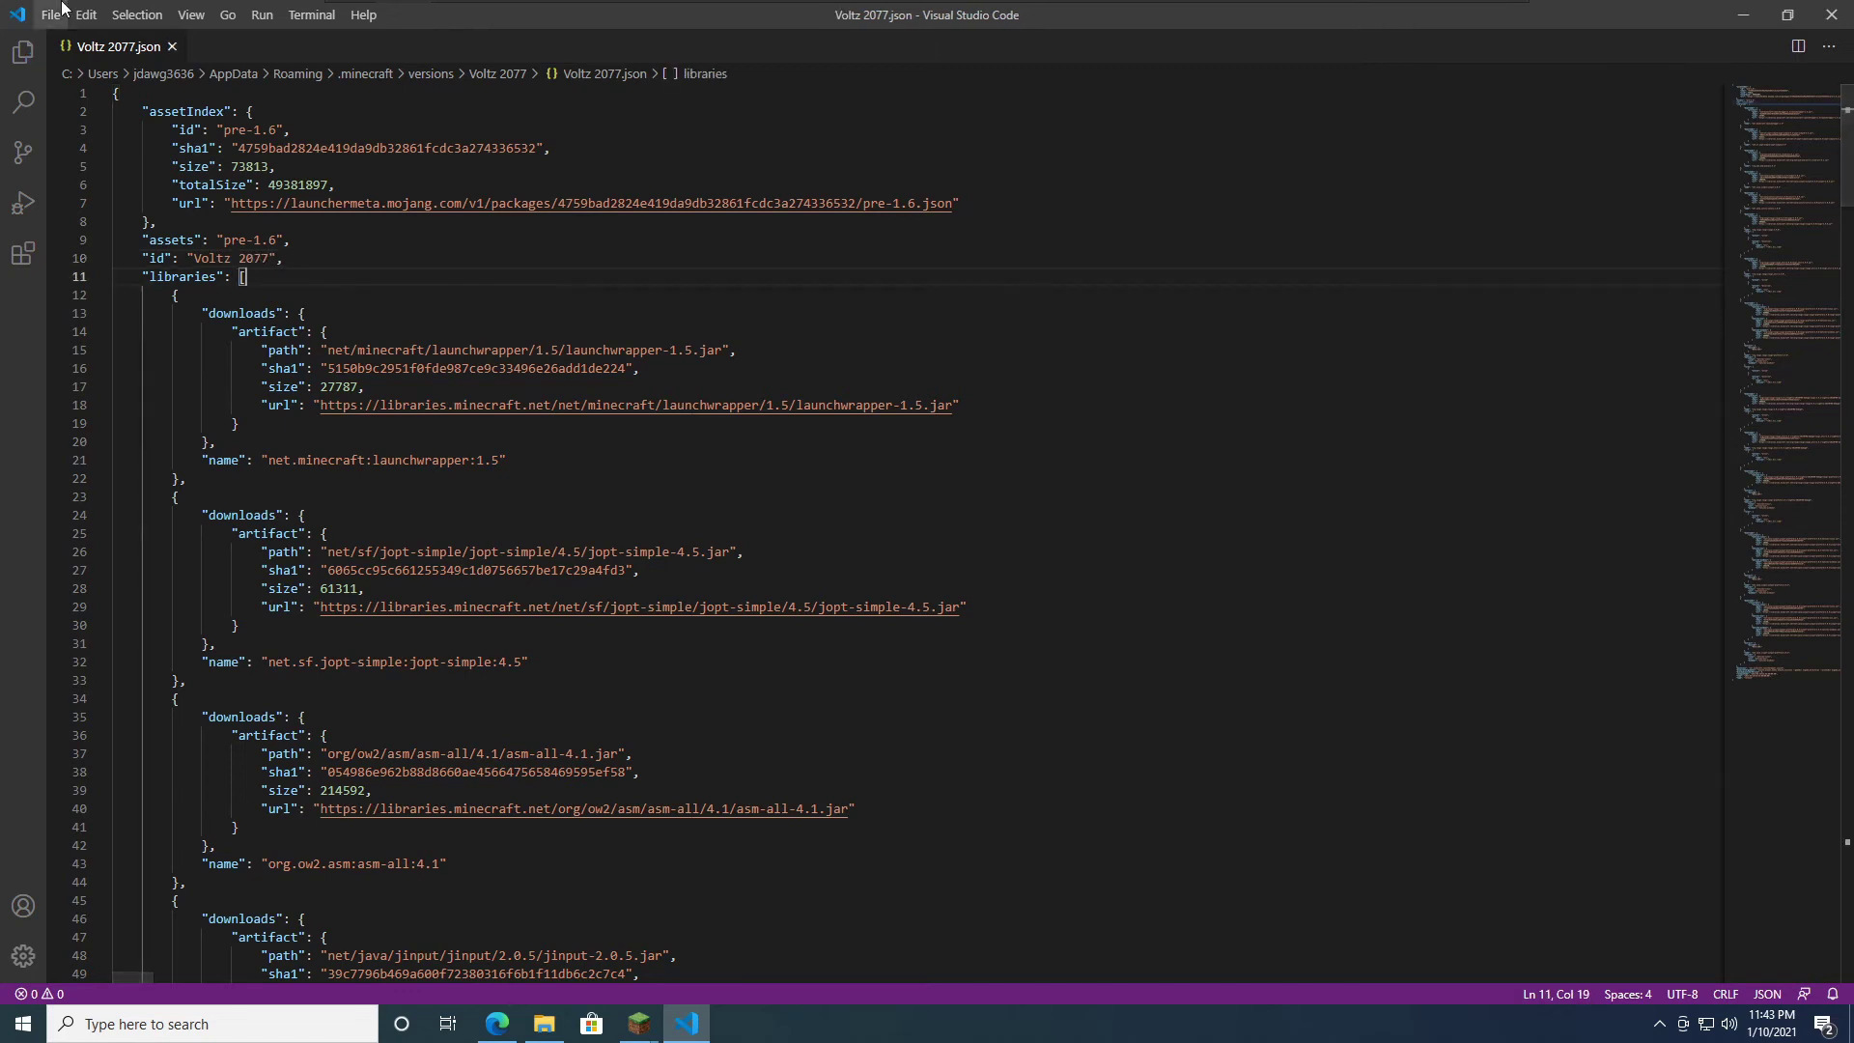
click(50, 15)
click(290, 240)
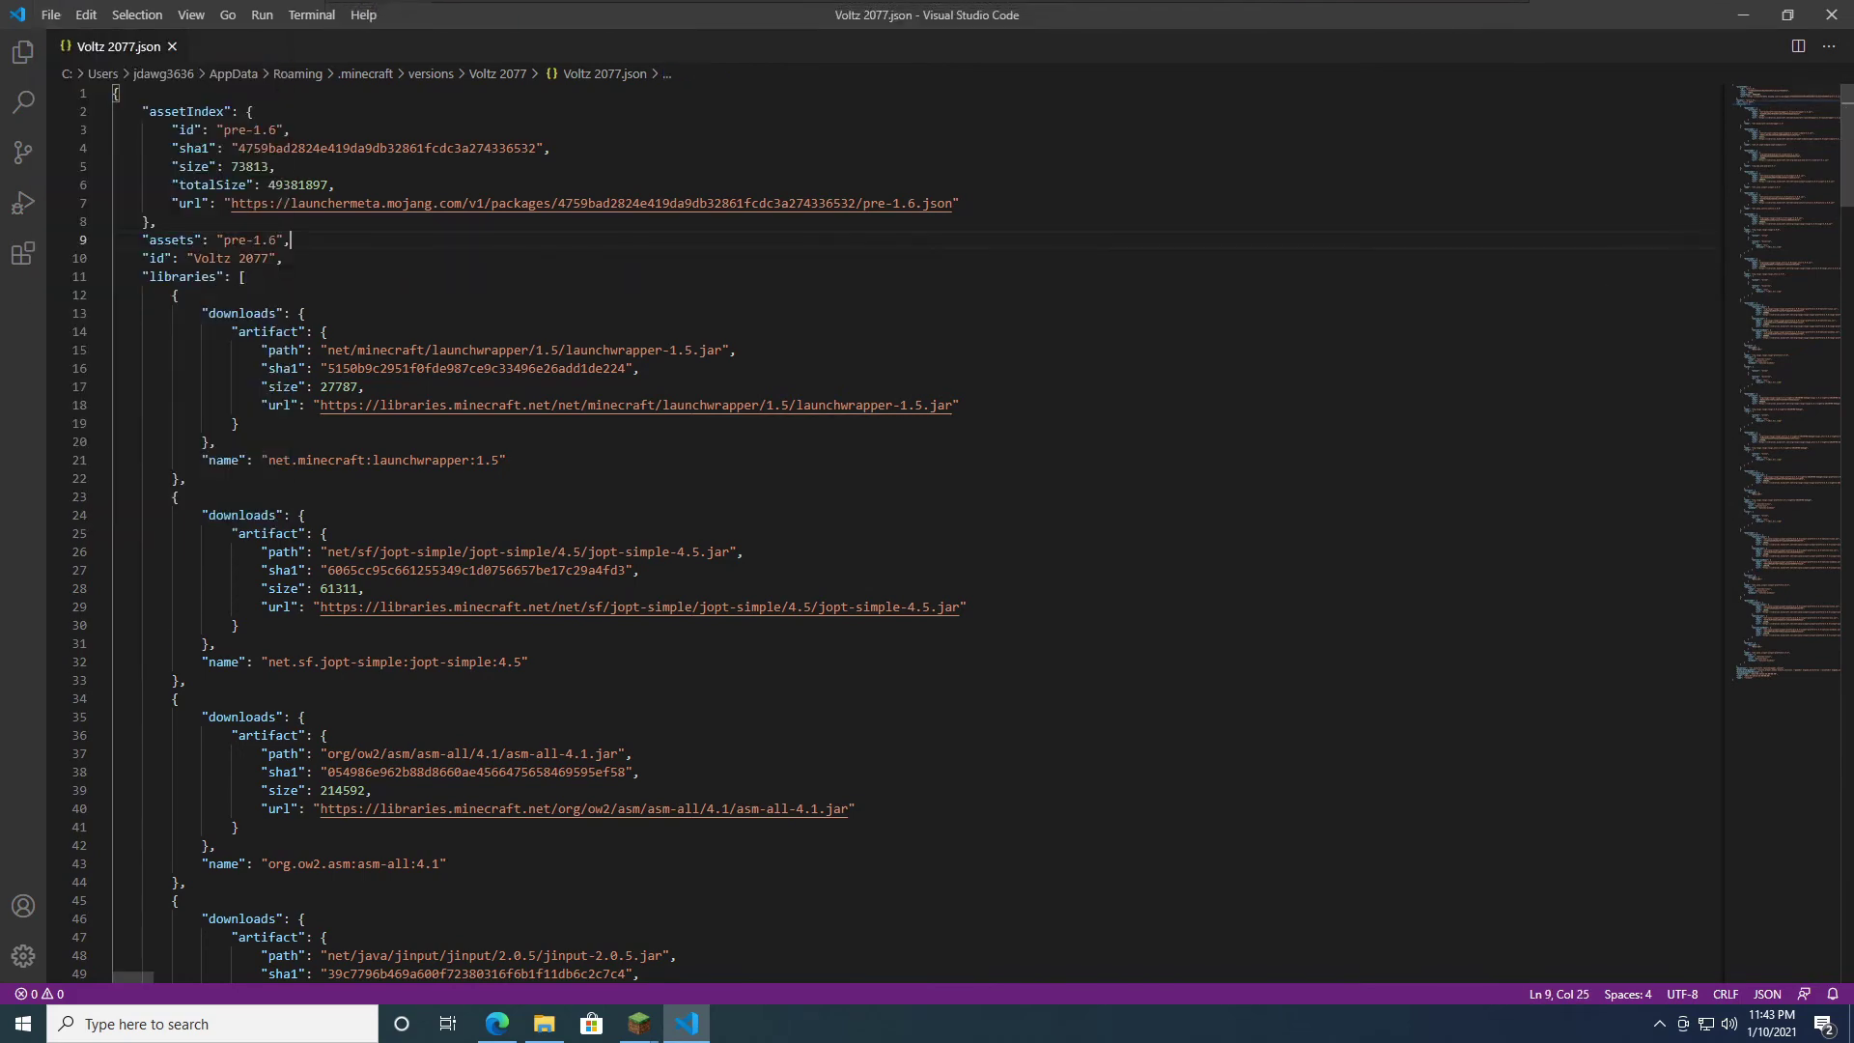
Step: Close the code editor and rename Voltz 2077.zip to Voltz 2077.jar, accepting the extension change
click(1832, 15)
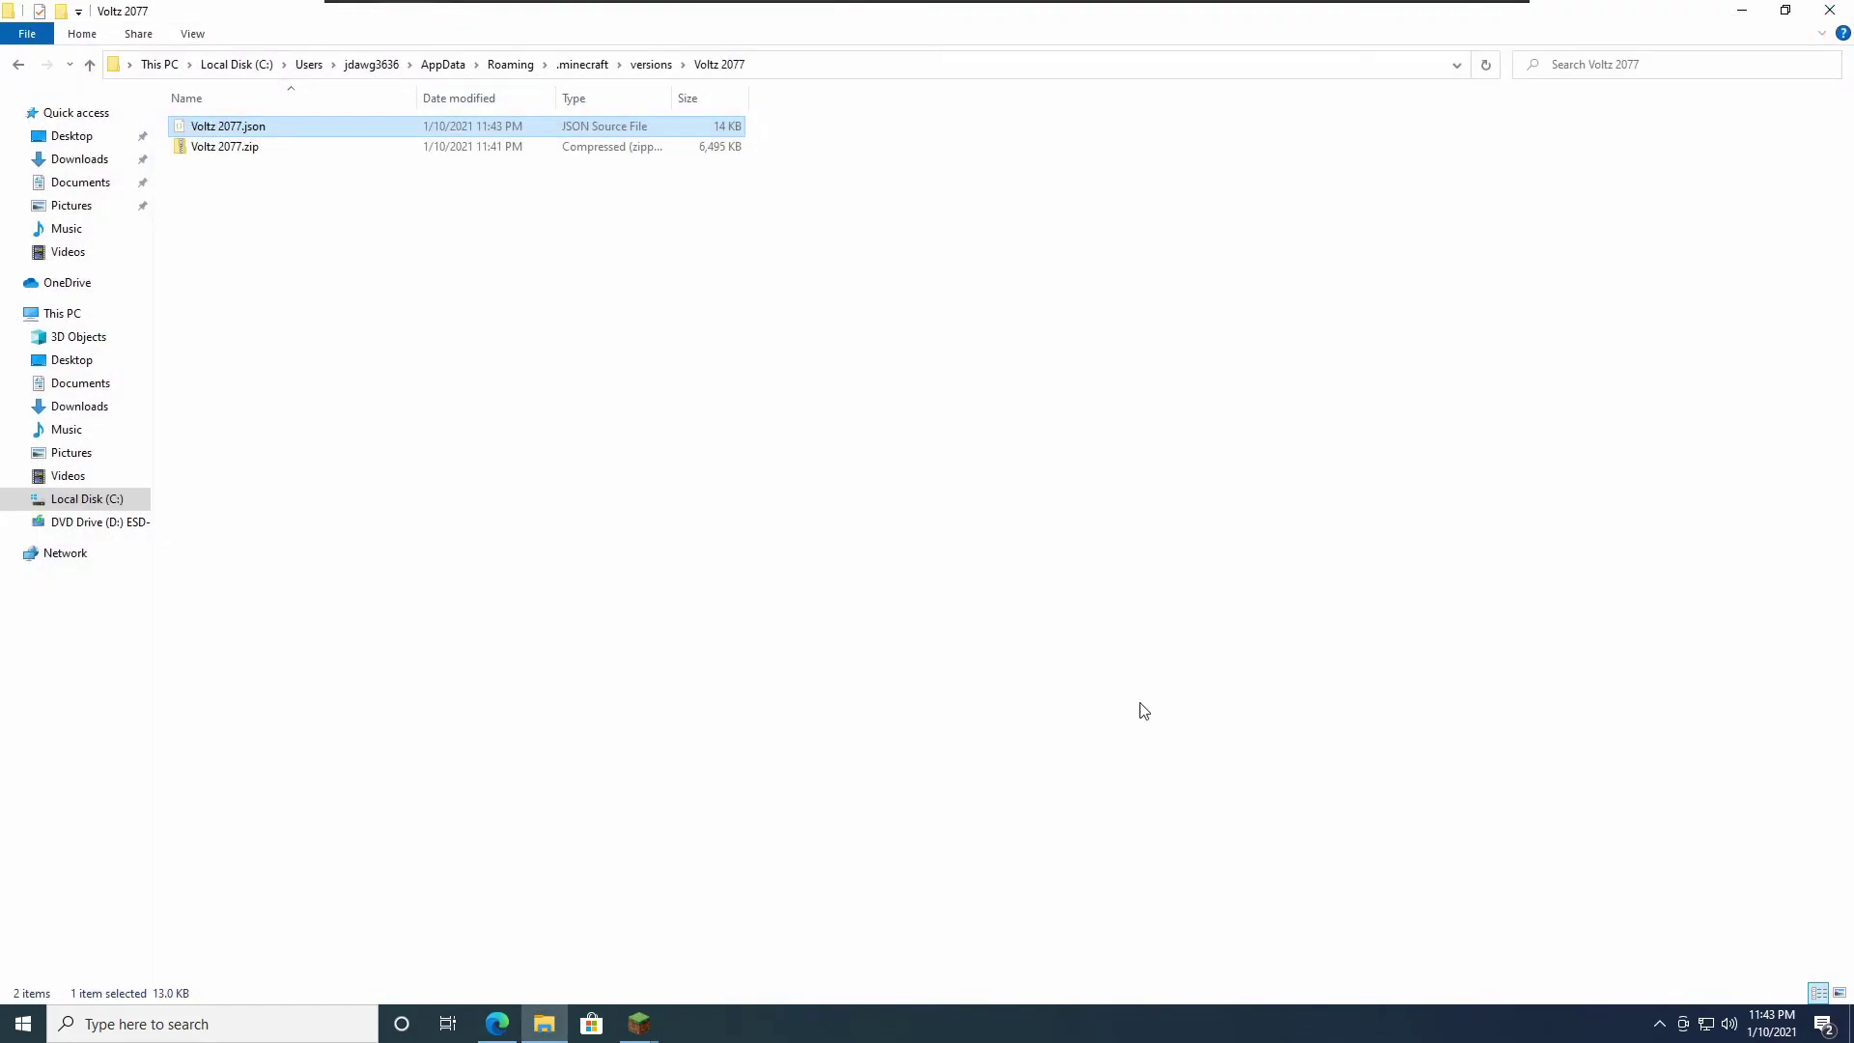
click(1143, 712)
click(257, 153)
click(257, 153)
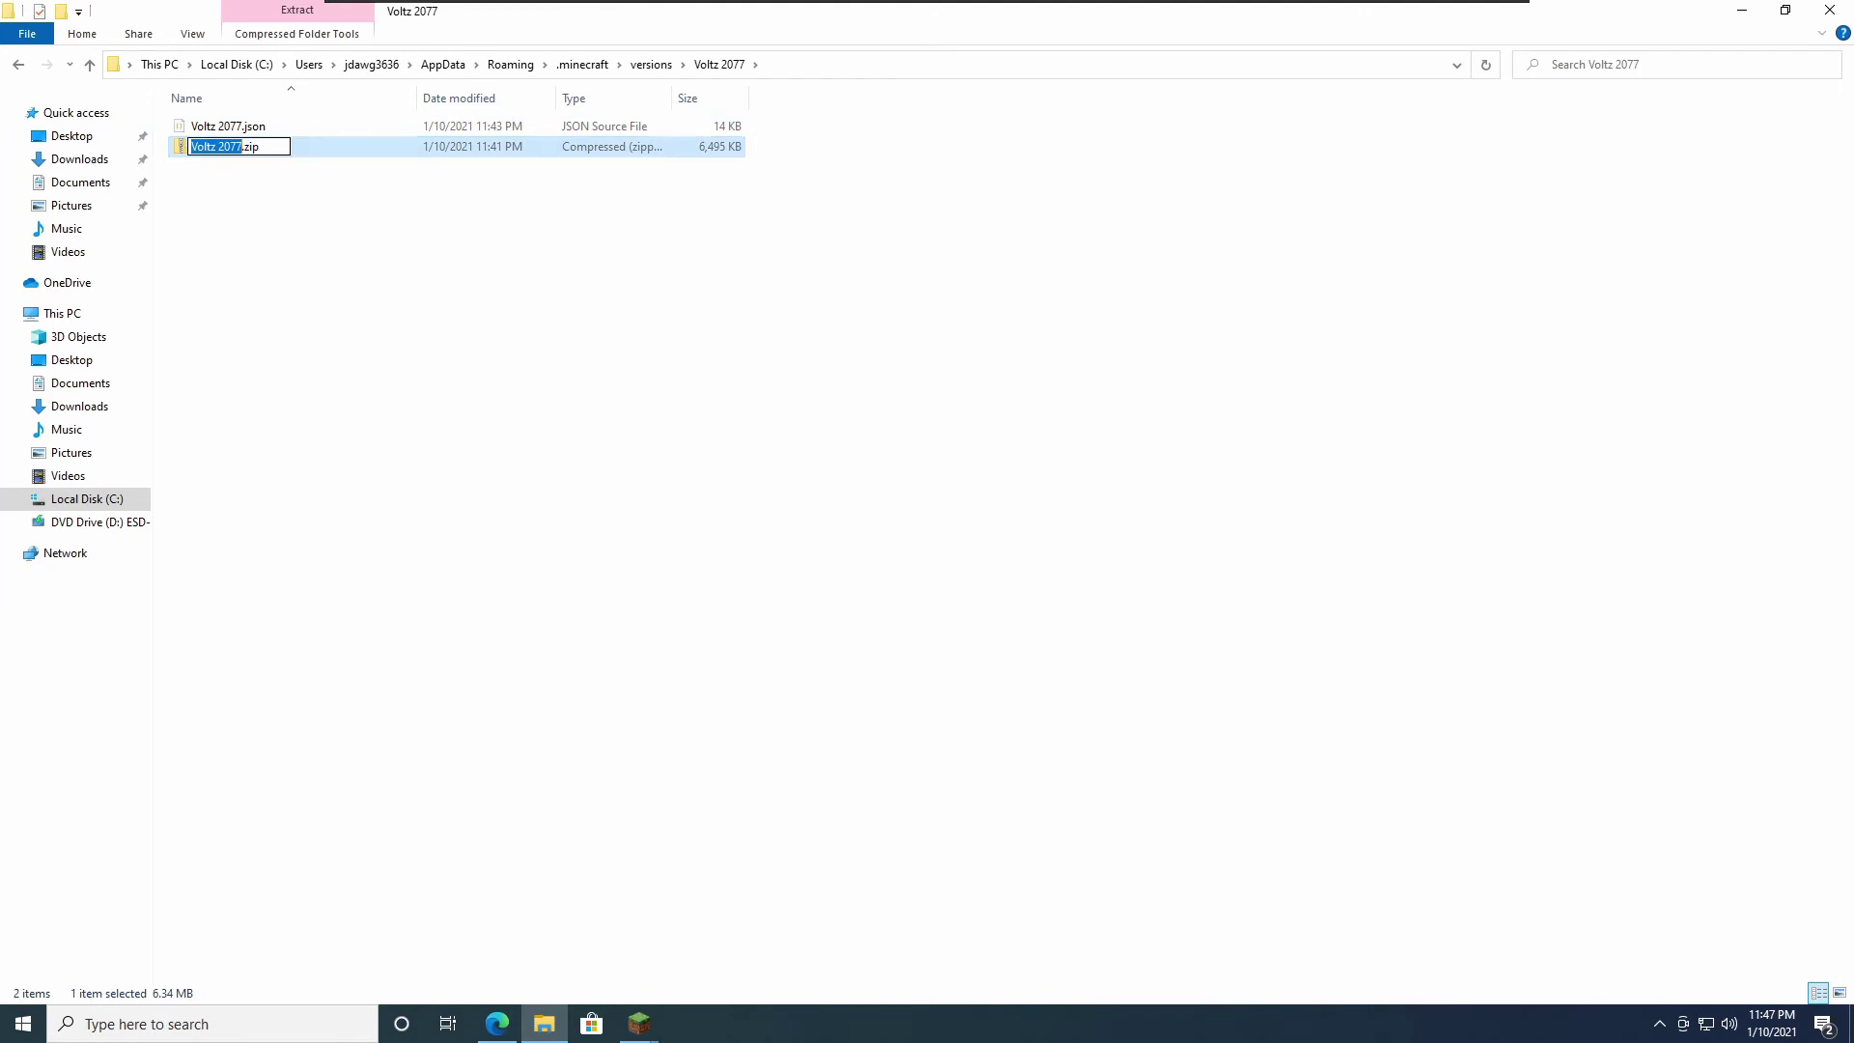
key(End)
key(BackSpace)
key(BackSpace)
key(BackSpace)
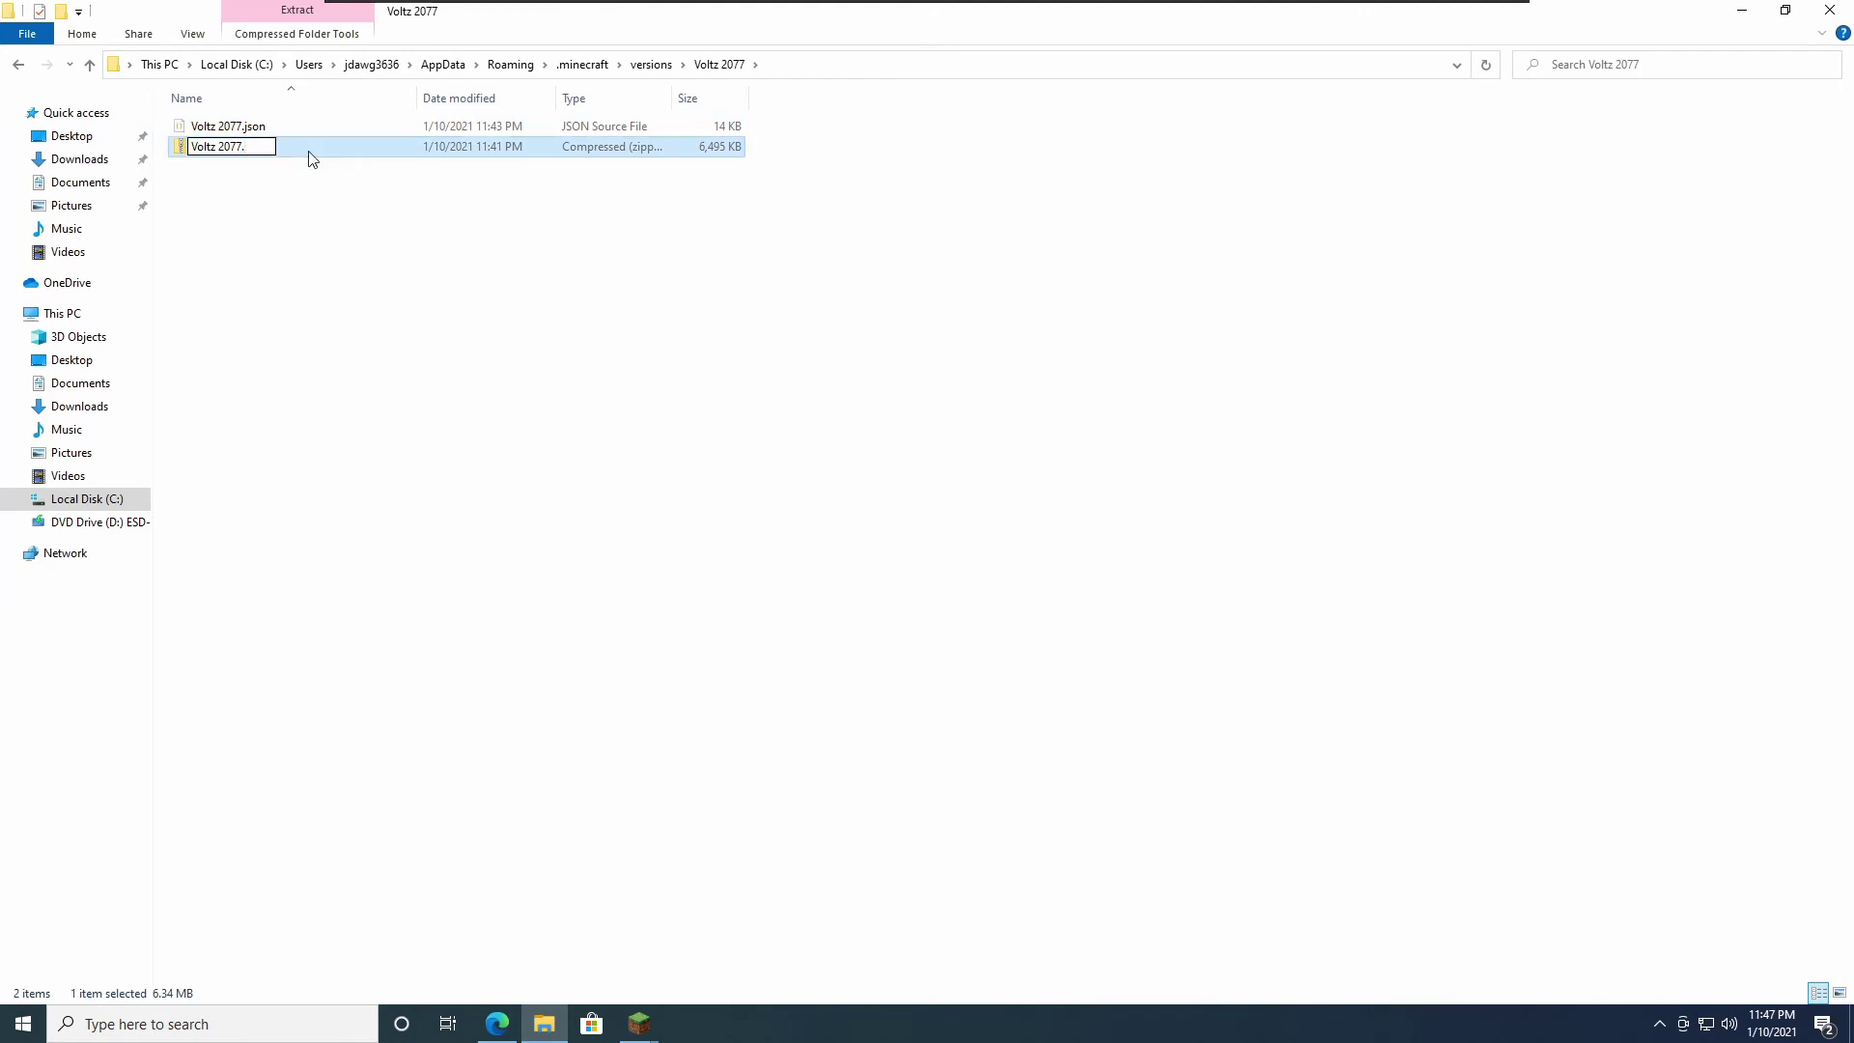
text(jar)
key(Return)
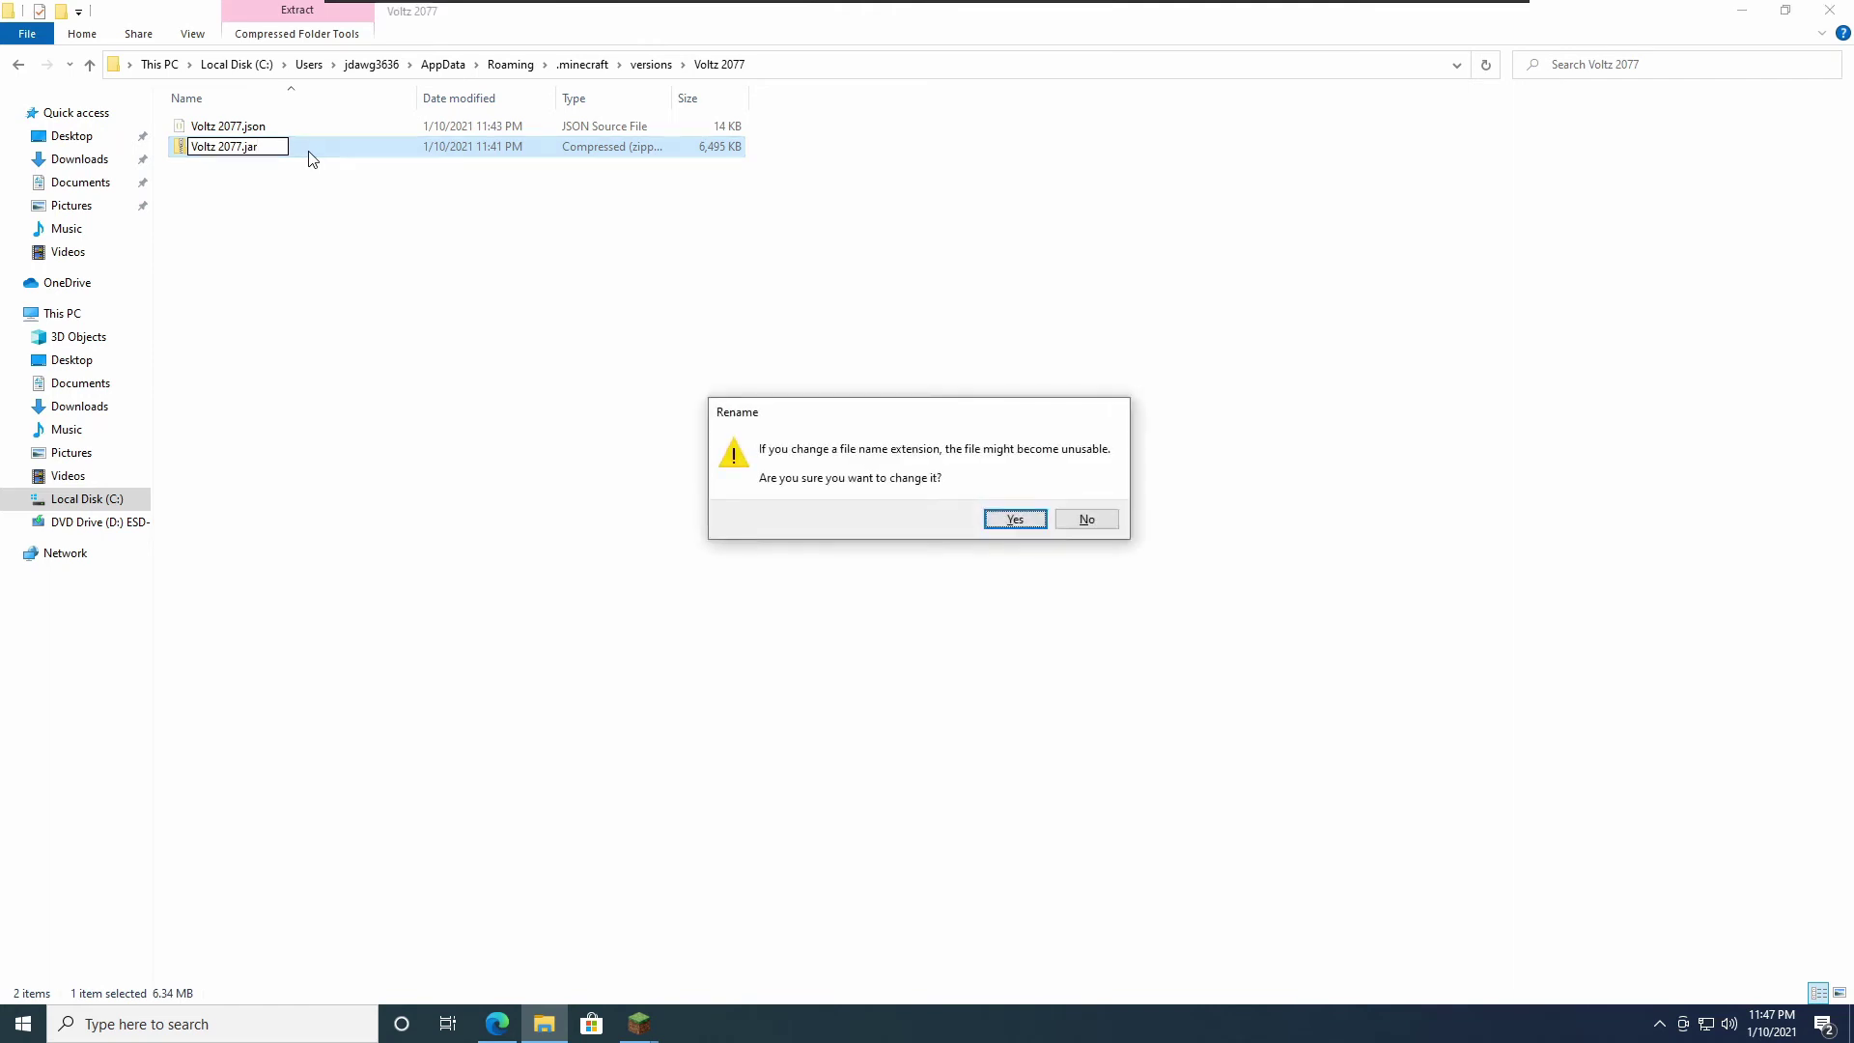
key(Return)
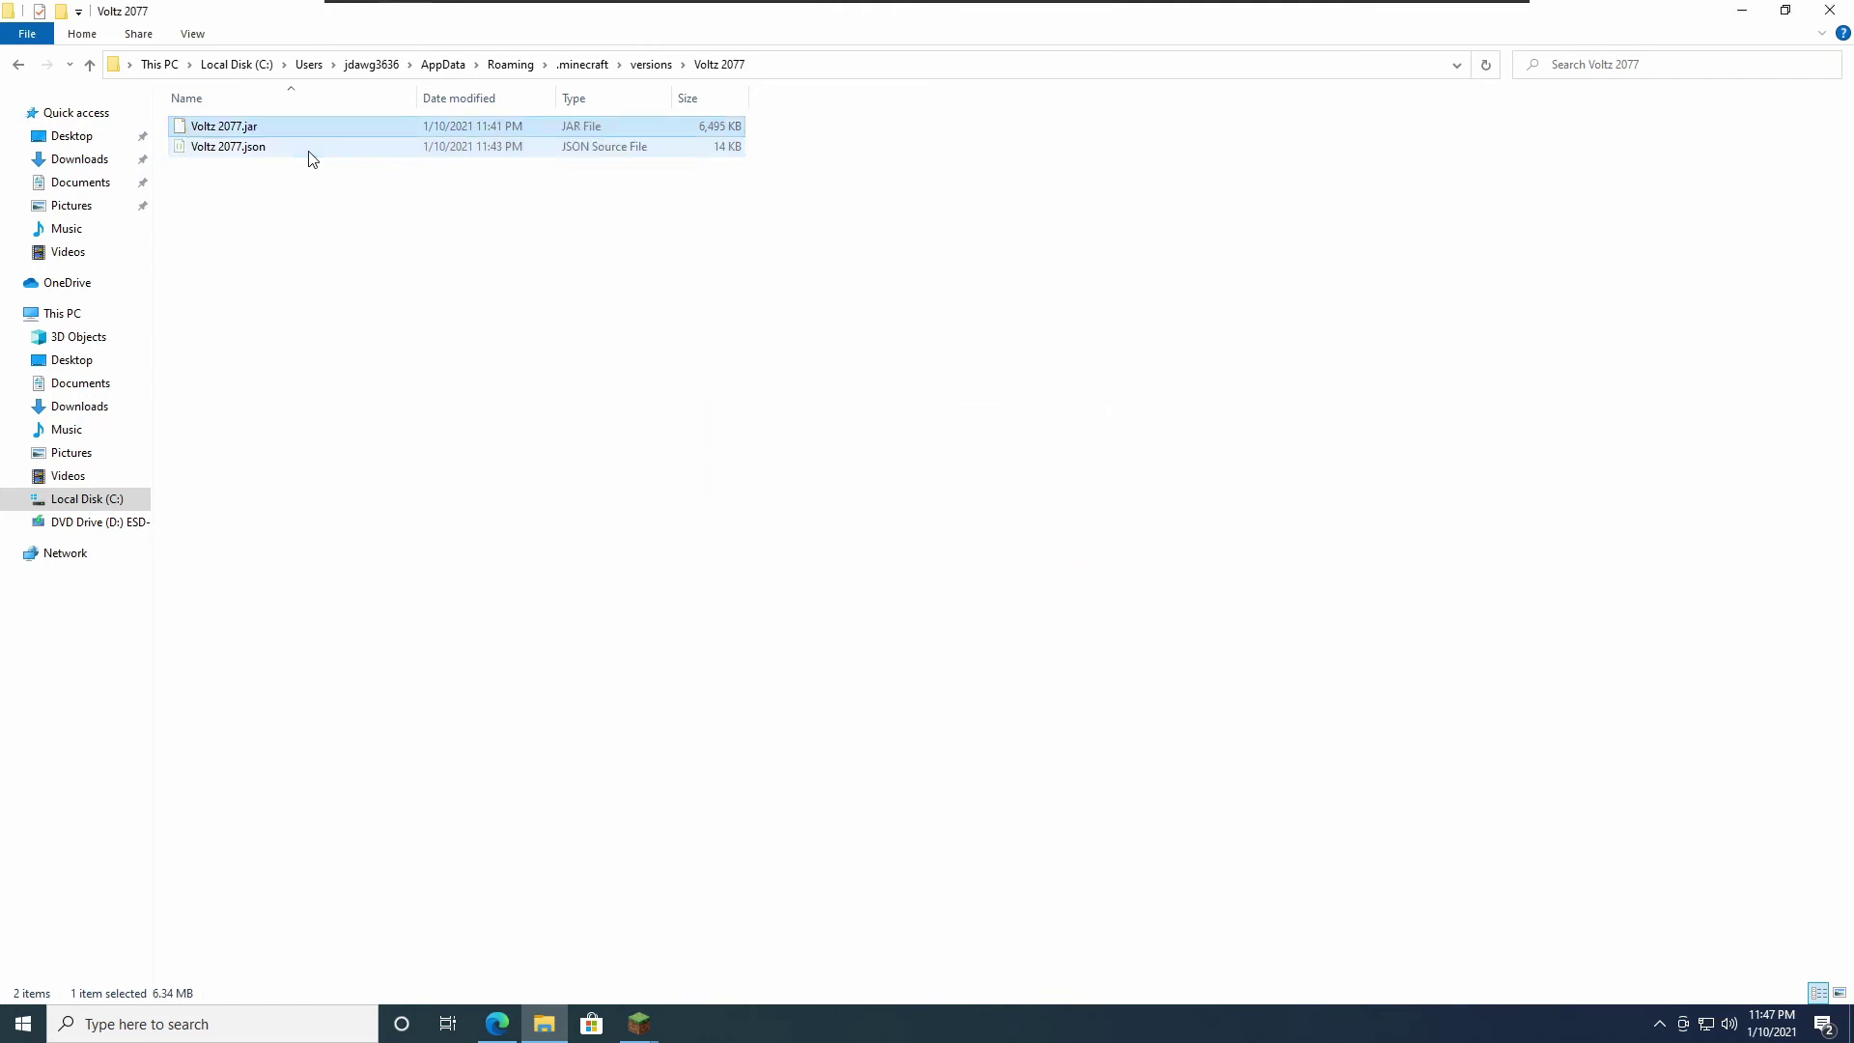
click(386, 225)
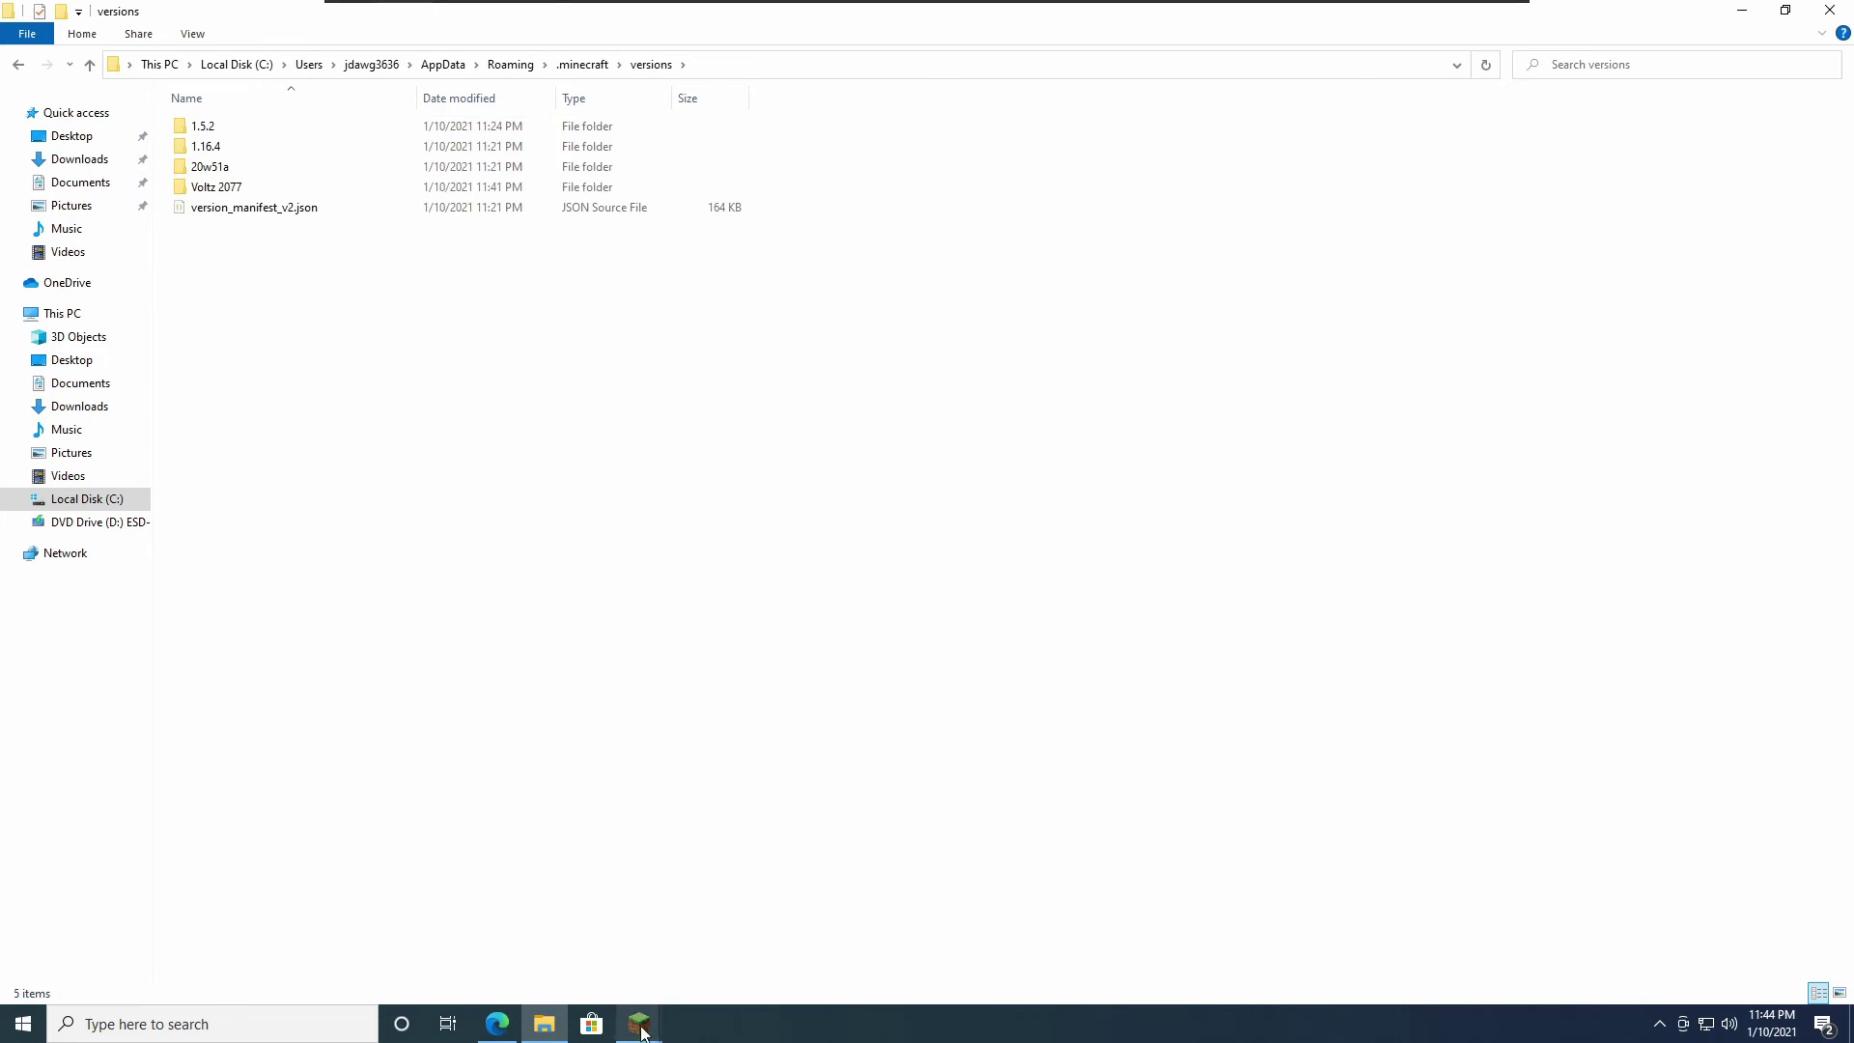
Step: Close the running Minecraft Launcher and start it again
mouse_move(641, 1031)
right_click(641, 1032)
click(639, 981)
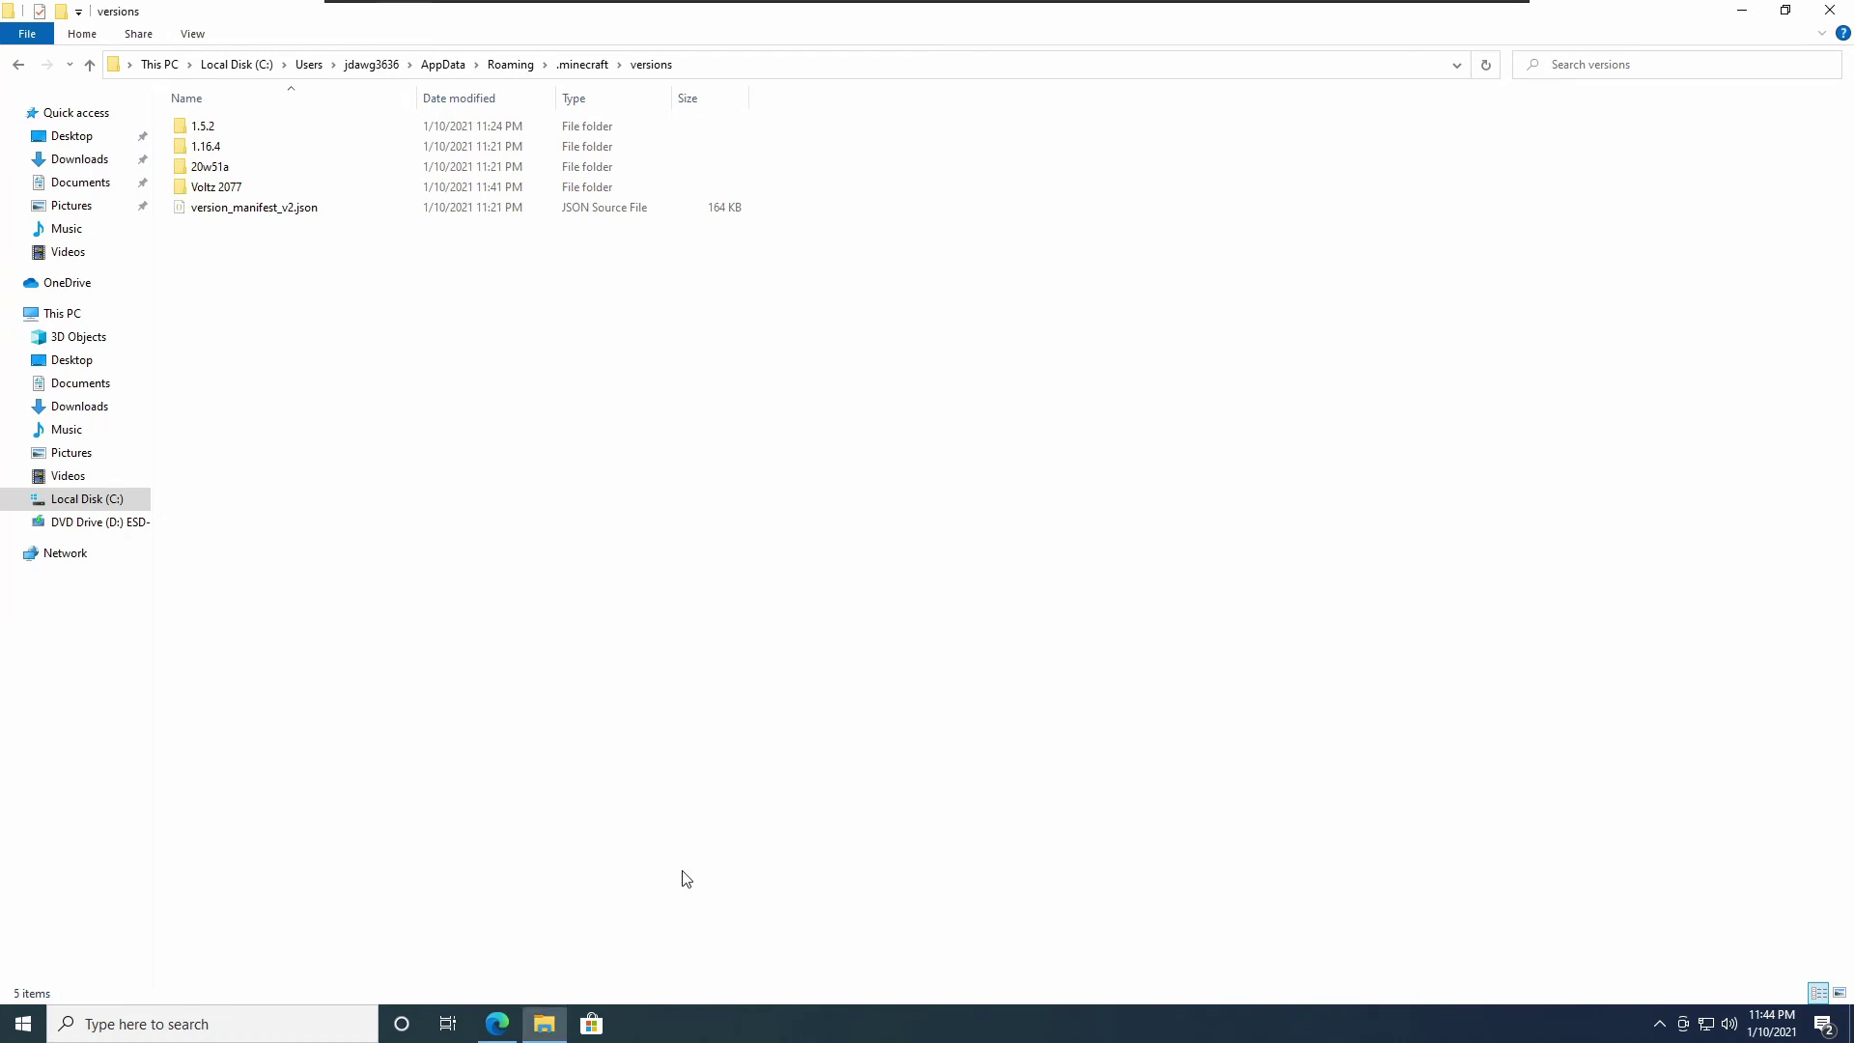
key(super)
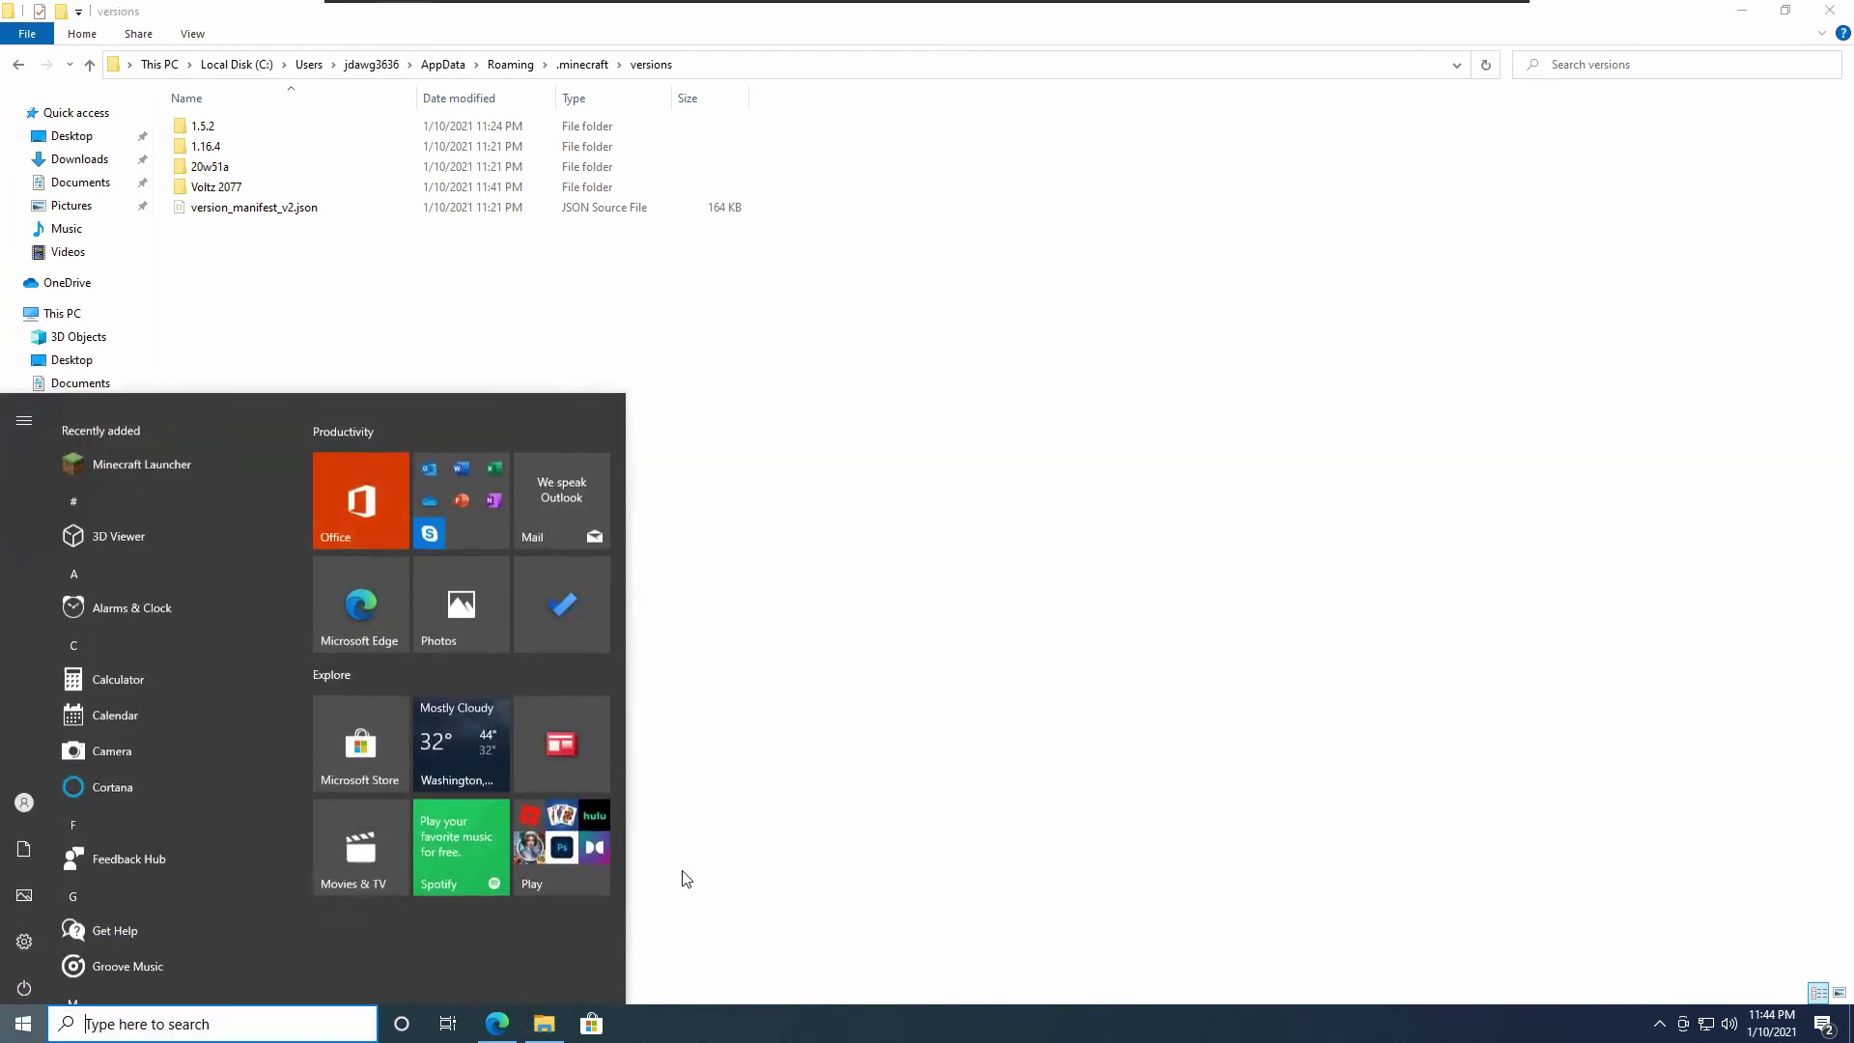
text(mine)
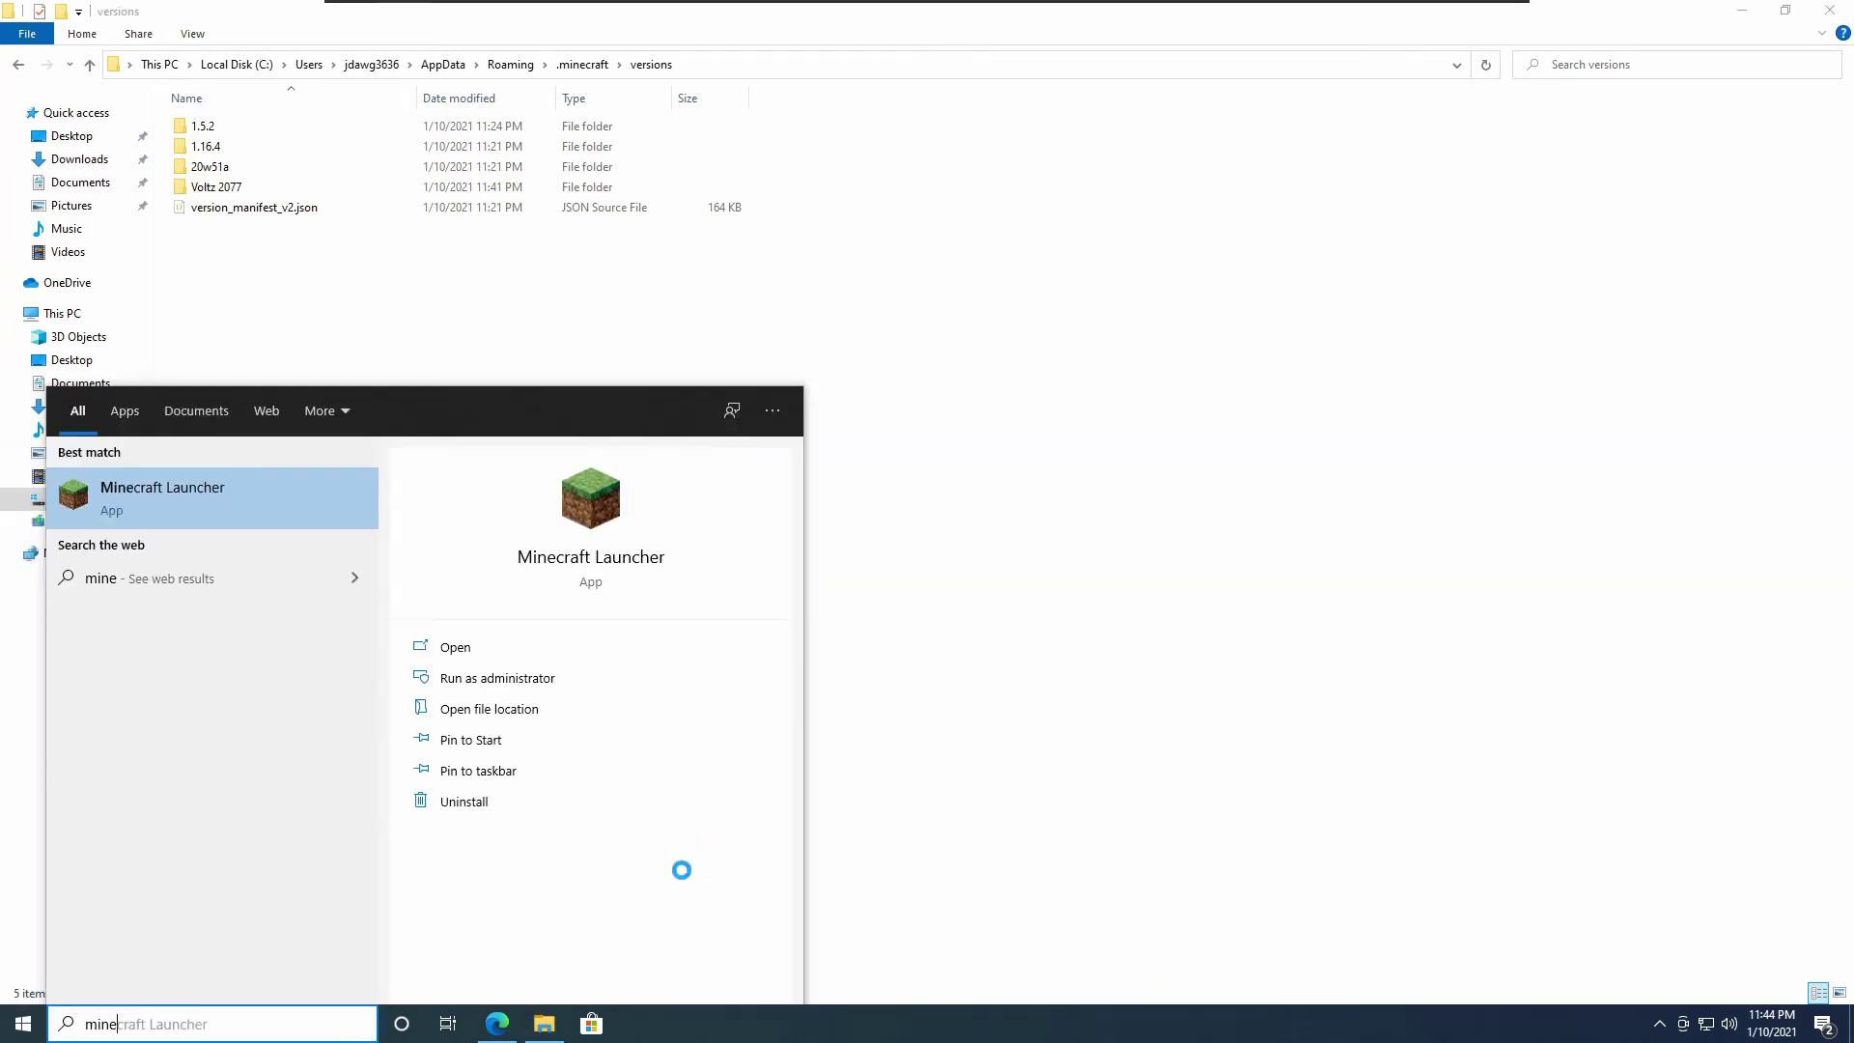
key(Return)
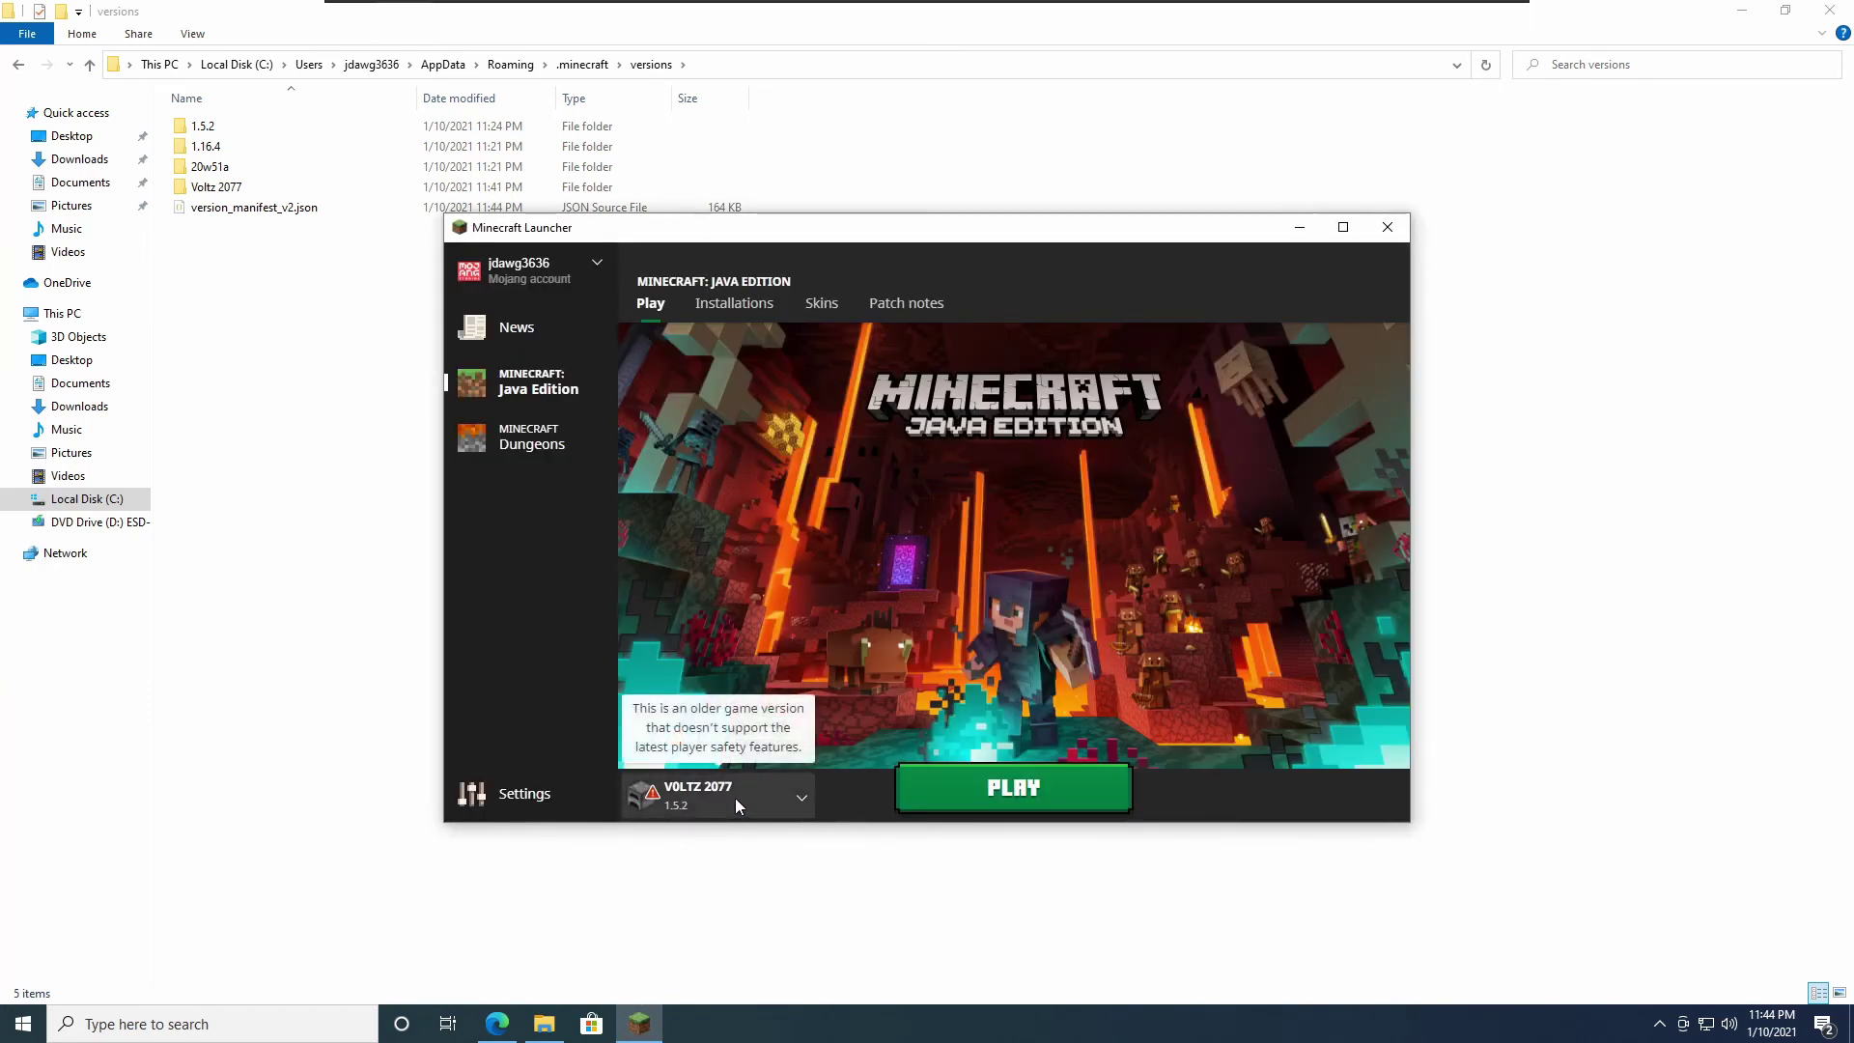
Step: Edit the V0LTZ 2077 installation and set its version to release Voltz 2077
click(734, 303)
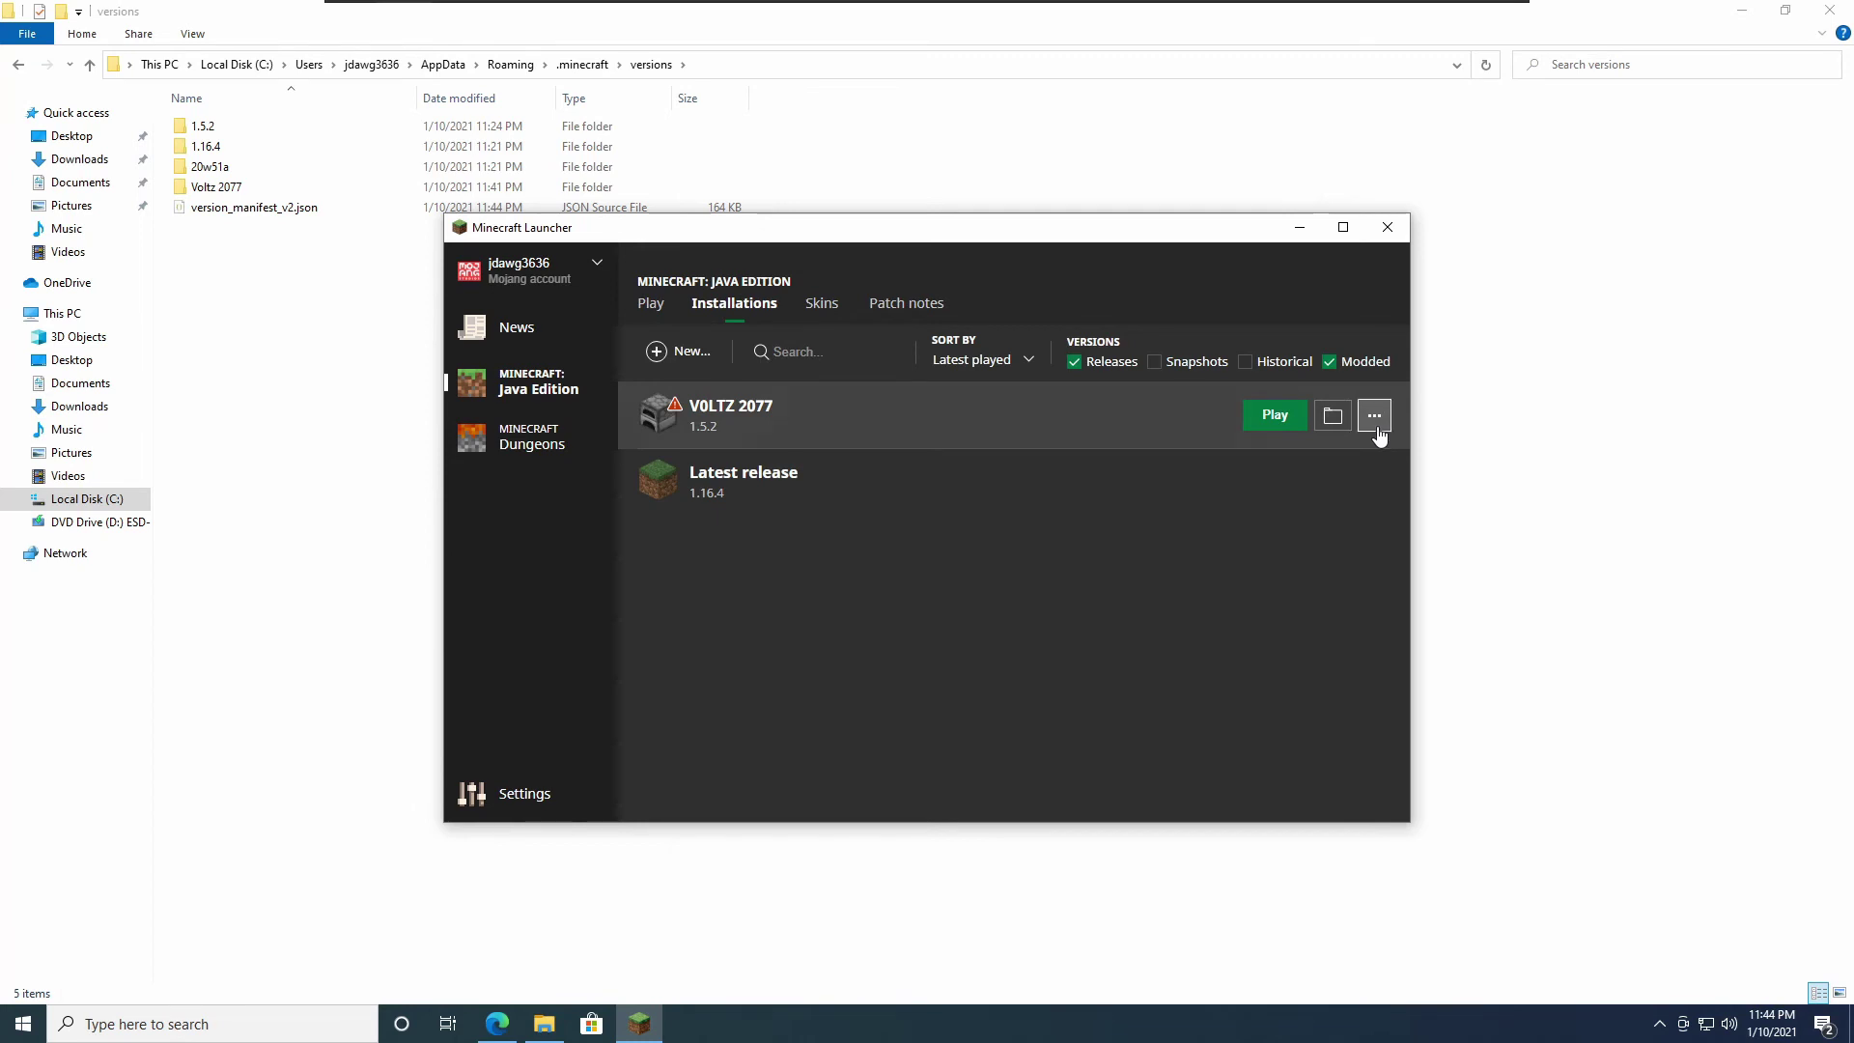
click(1376, 428)
click(1366, 458)
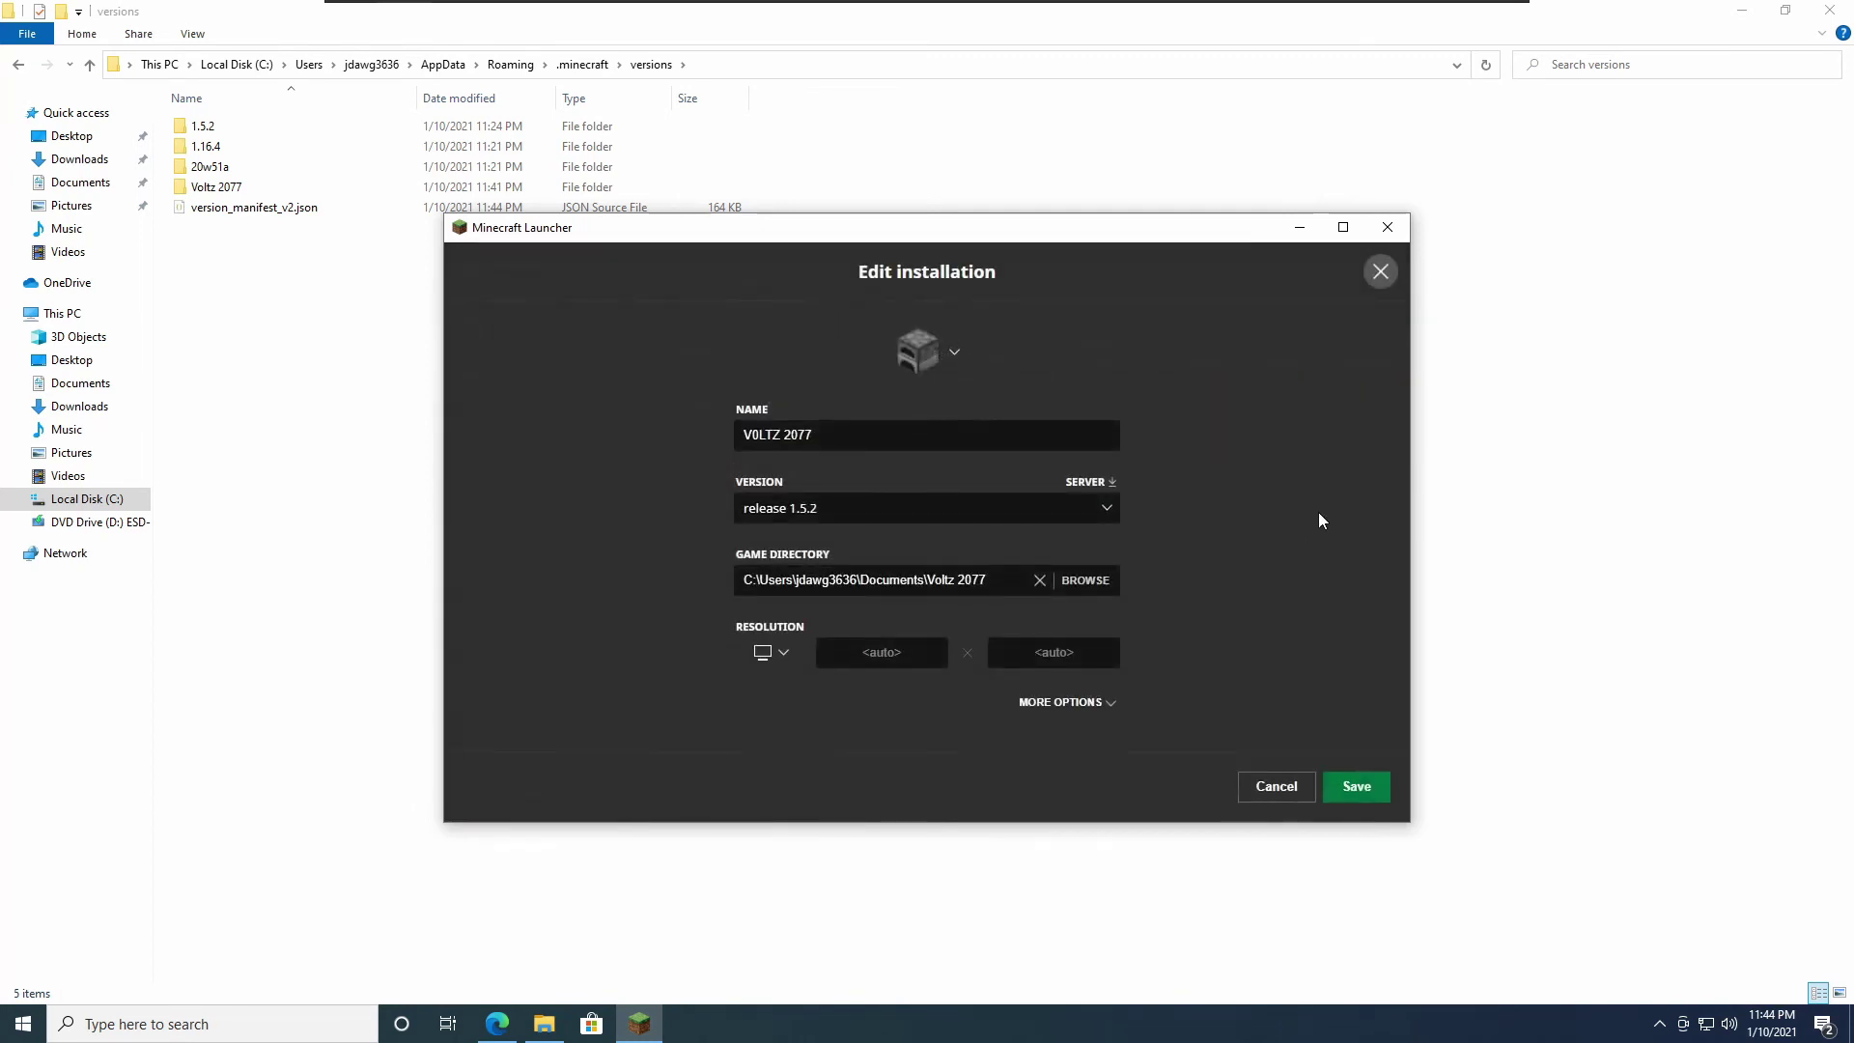
click(882, 501)
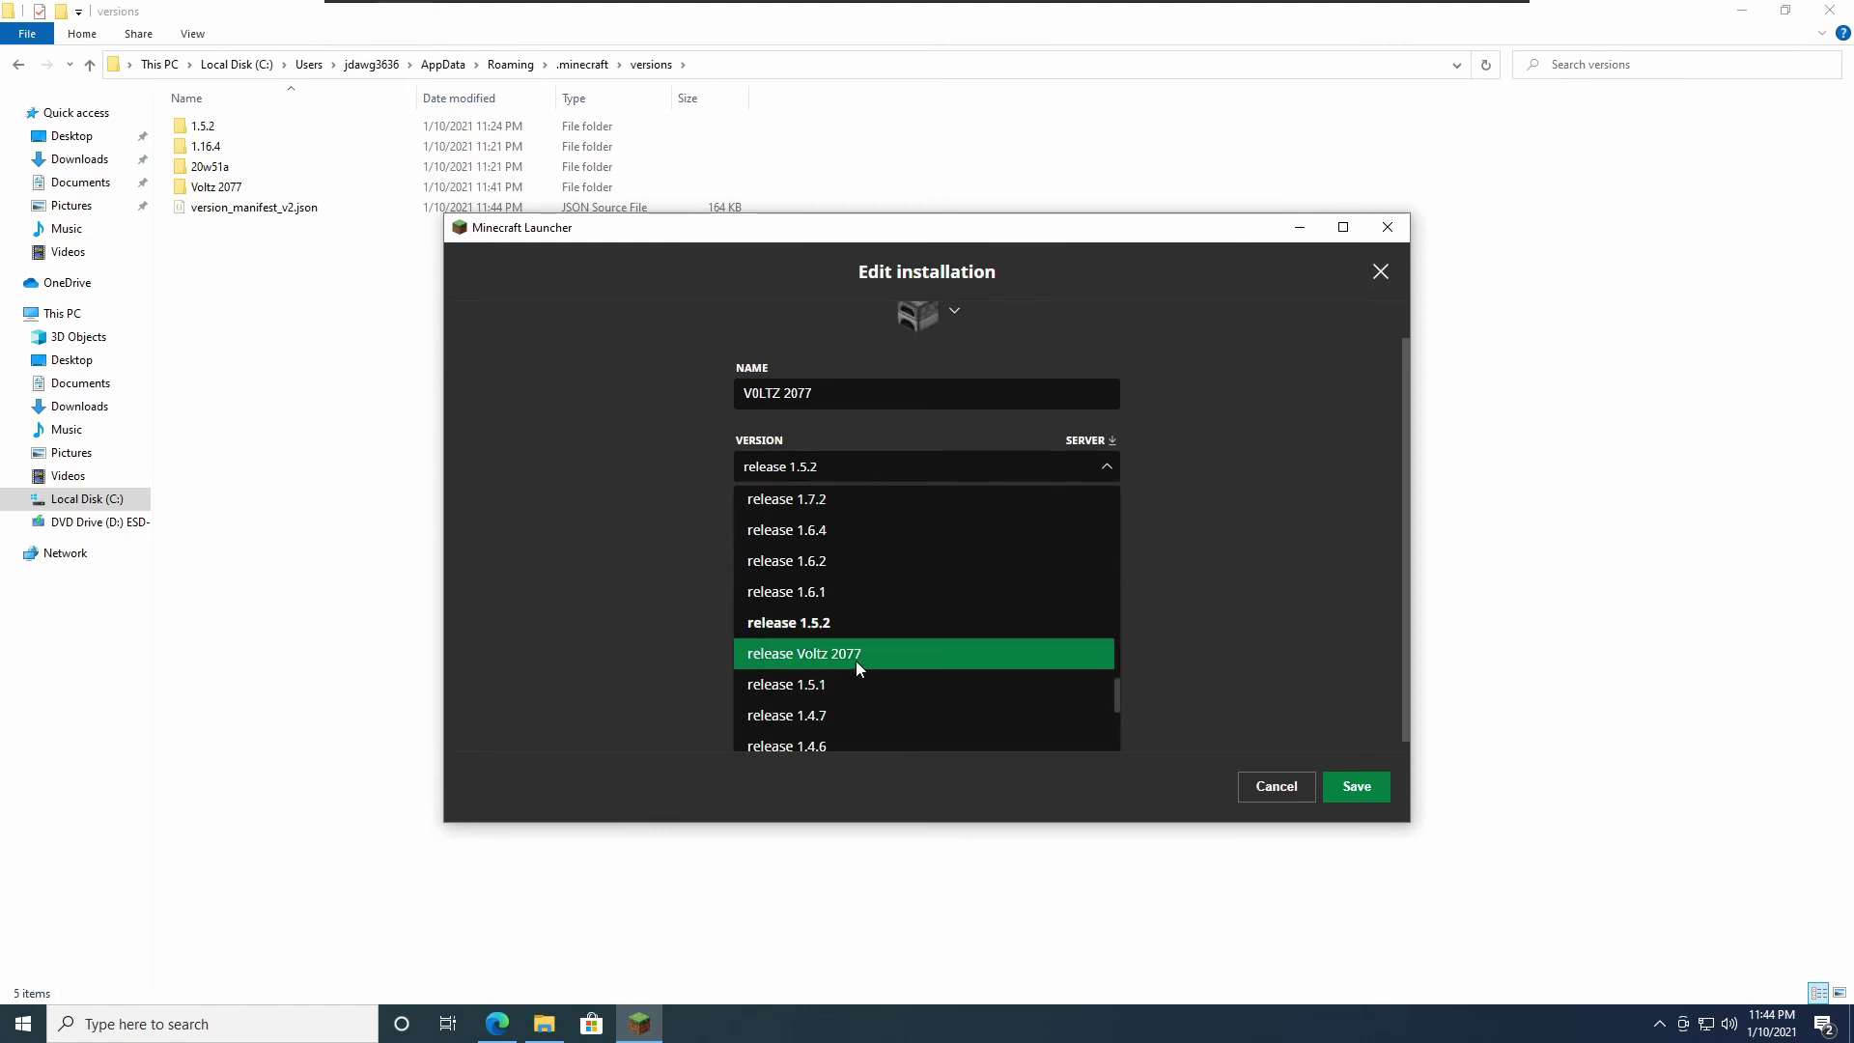
click(878, 664)
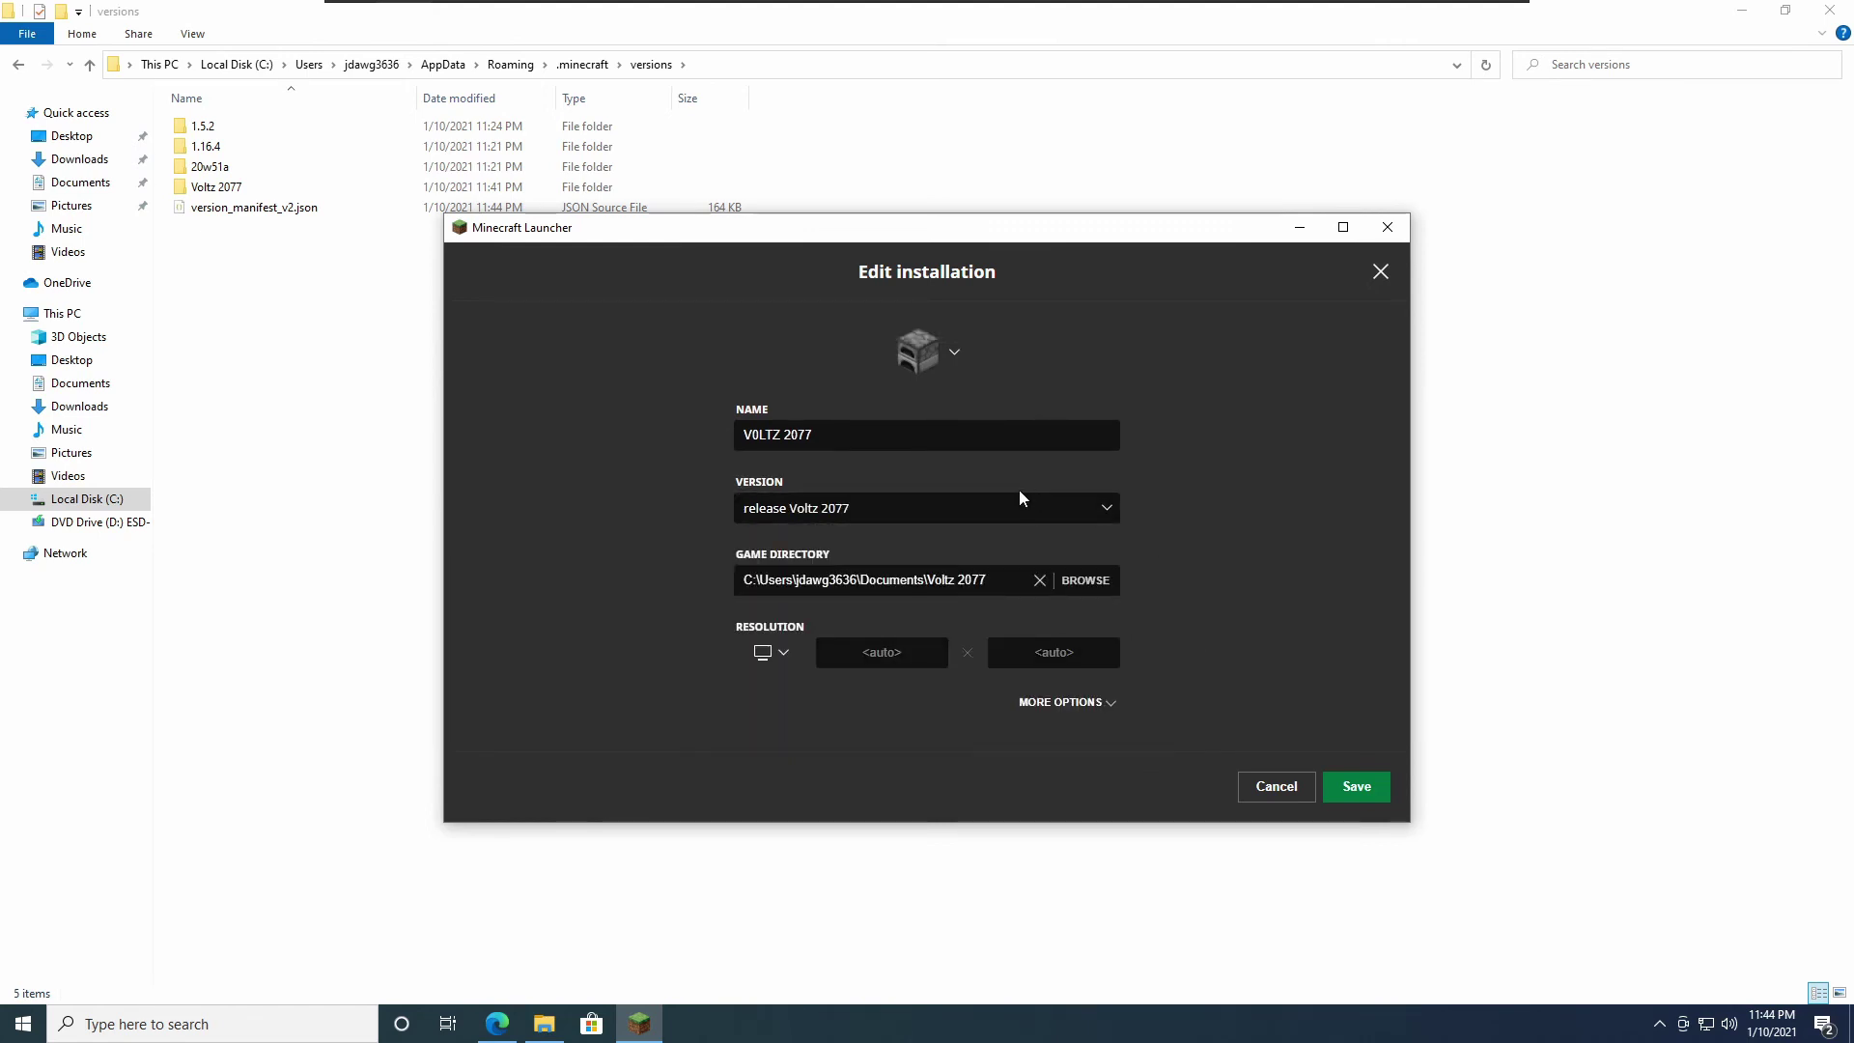
drag(919, 234, 906, 188)
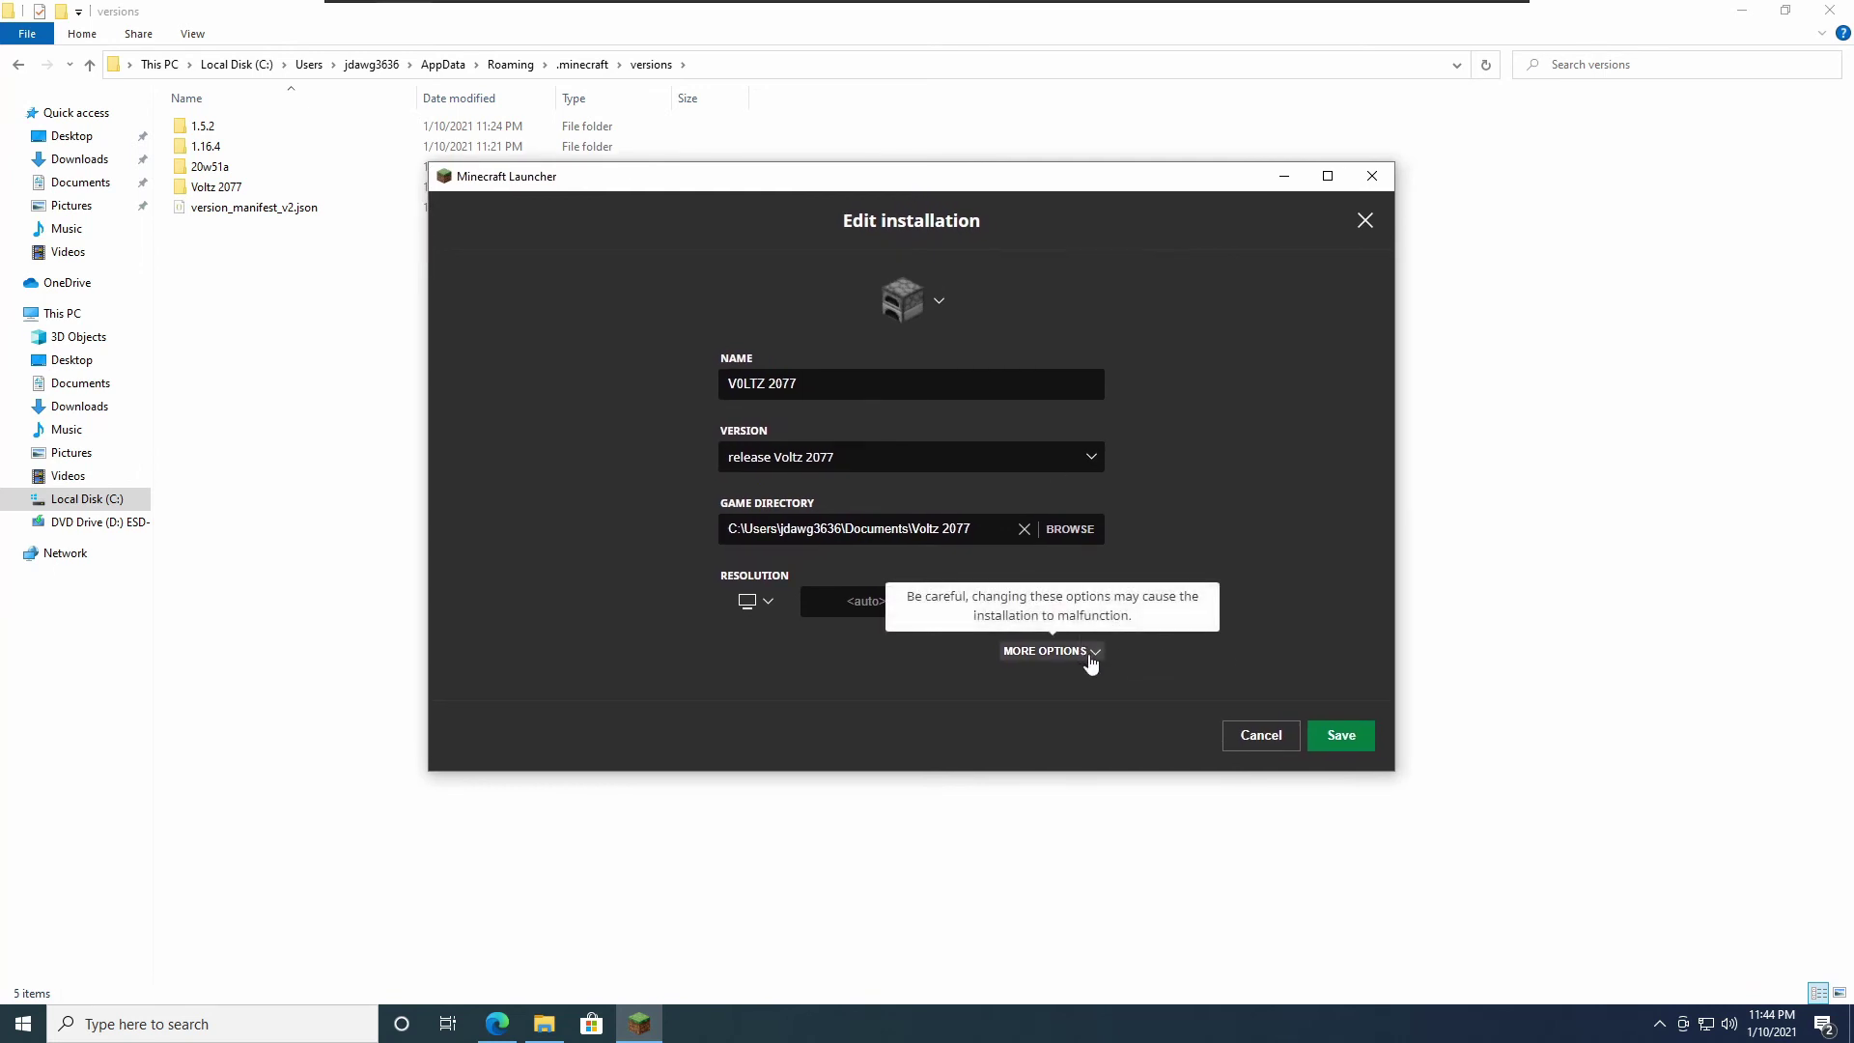
Step: Show the installation's extra options and append -Dminecraft.applet.TargetDirectory="" to the end of the JVM arguments
click(1089, 655)
scroll(1140, 619, down, 2)
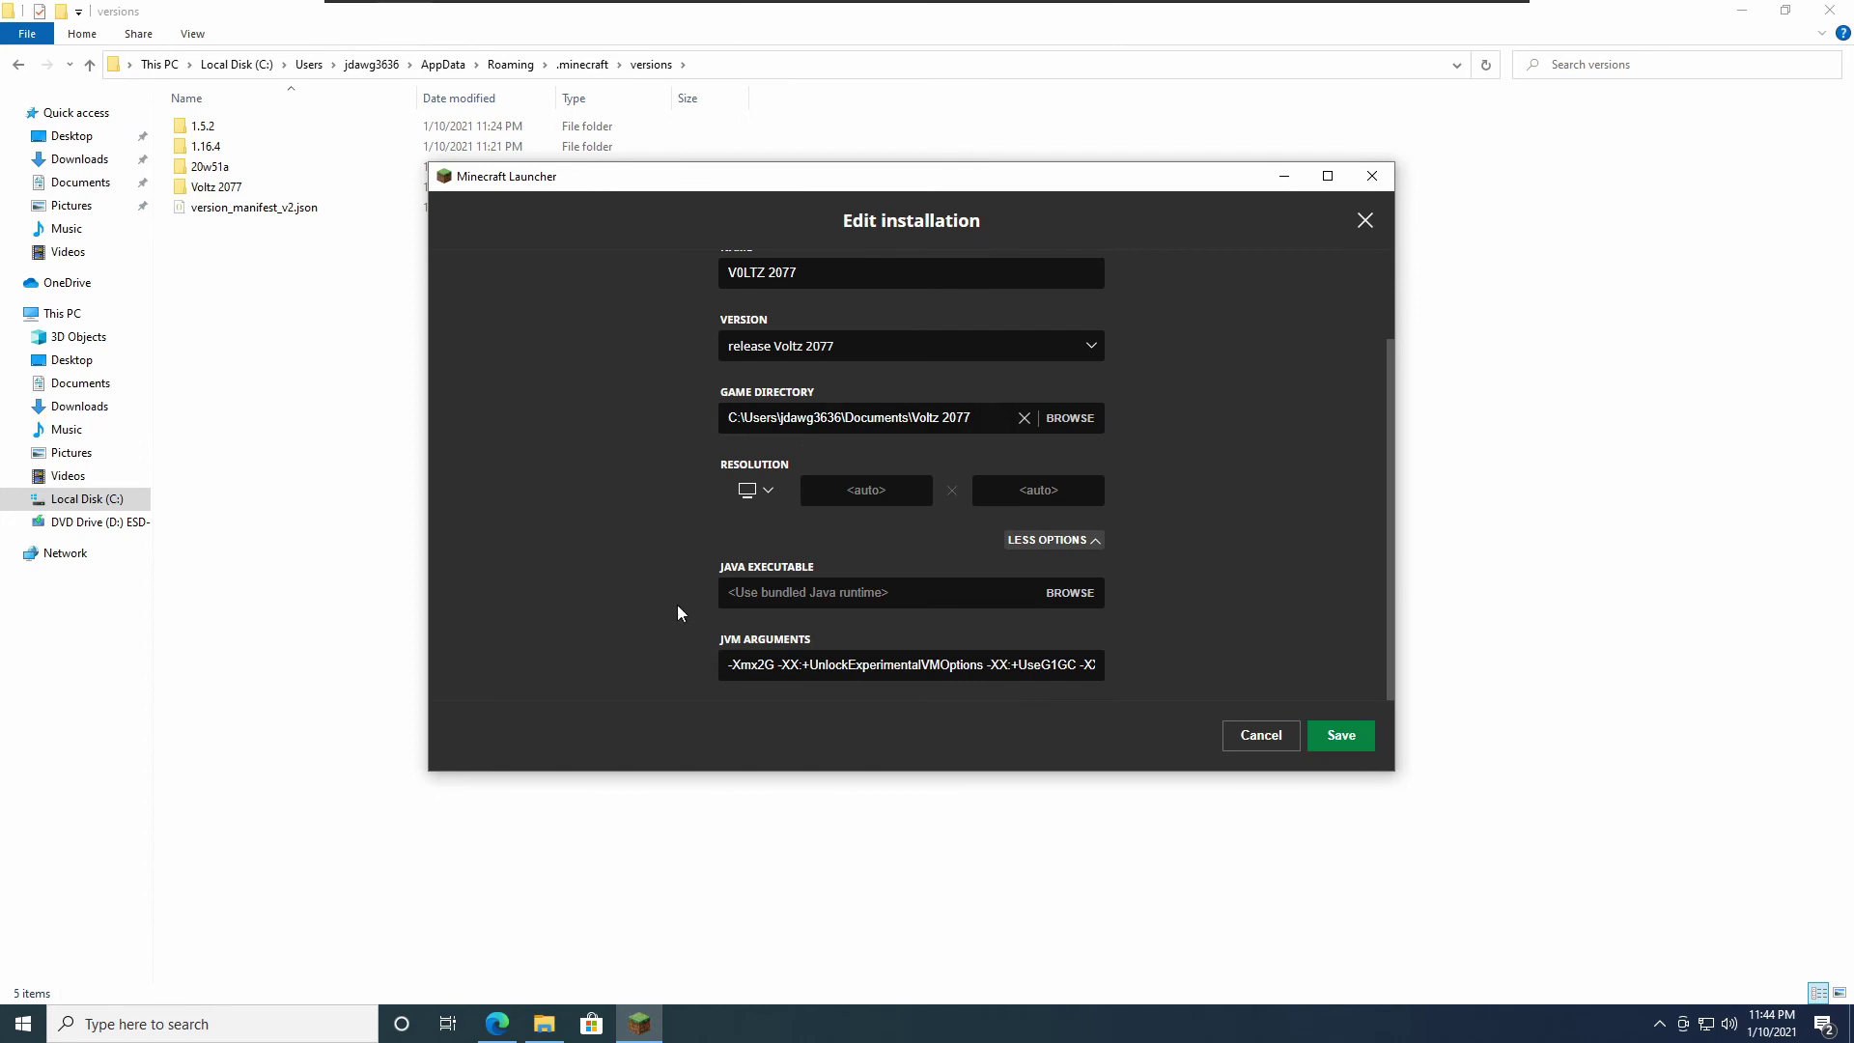
click(1054, 664)
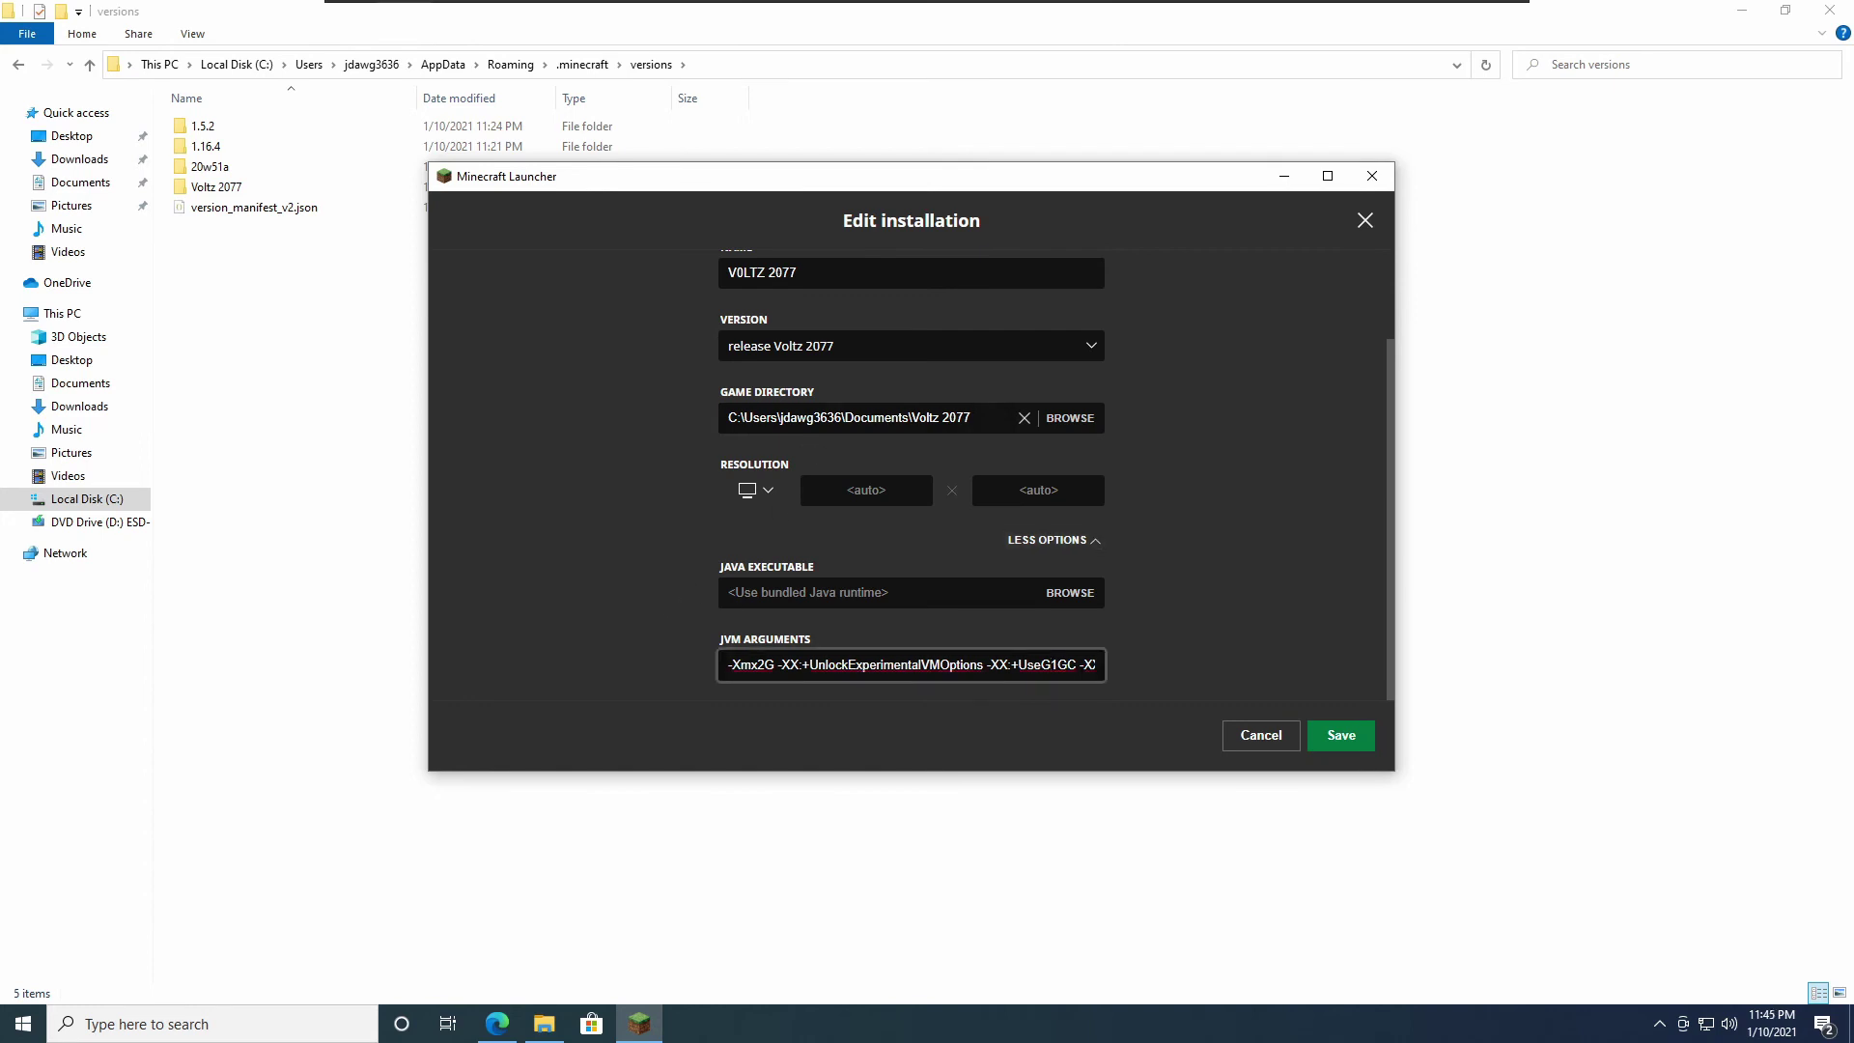
key(Right)
key(Right)
key(Right)
key(Right)
key(Right)
key(Right)
key(Right)
key(Right)
key(Right)
key(Right)
key(Right)
key(Right)
key(Right)
key(Right)
key(Right)
key(Right)
key(Right)
key(Right)
key(Right)
key(Right)
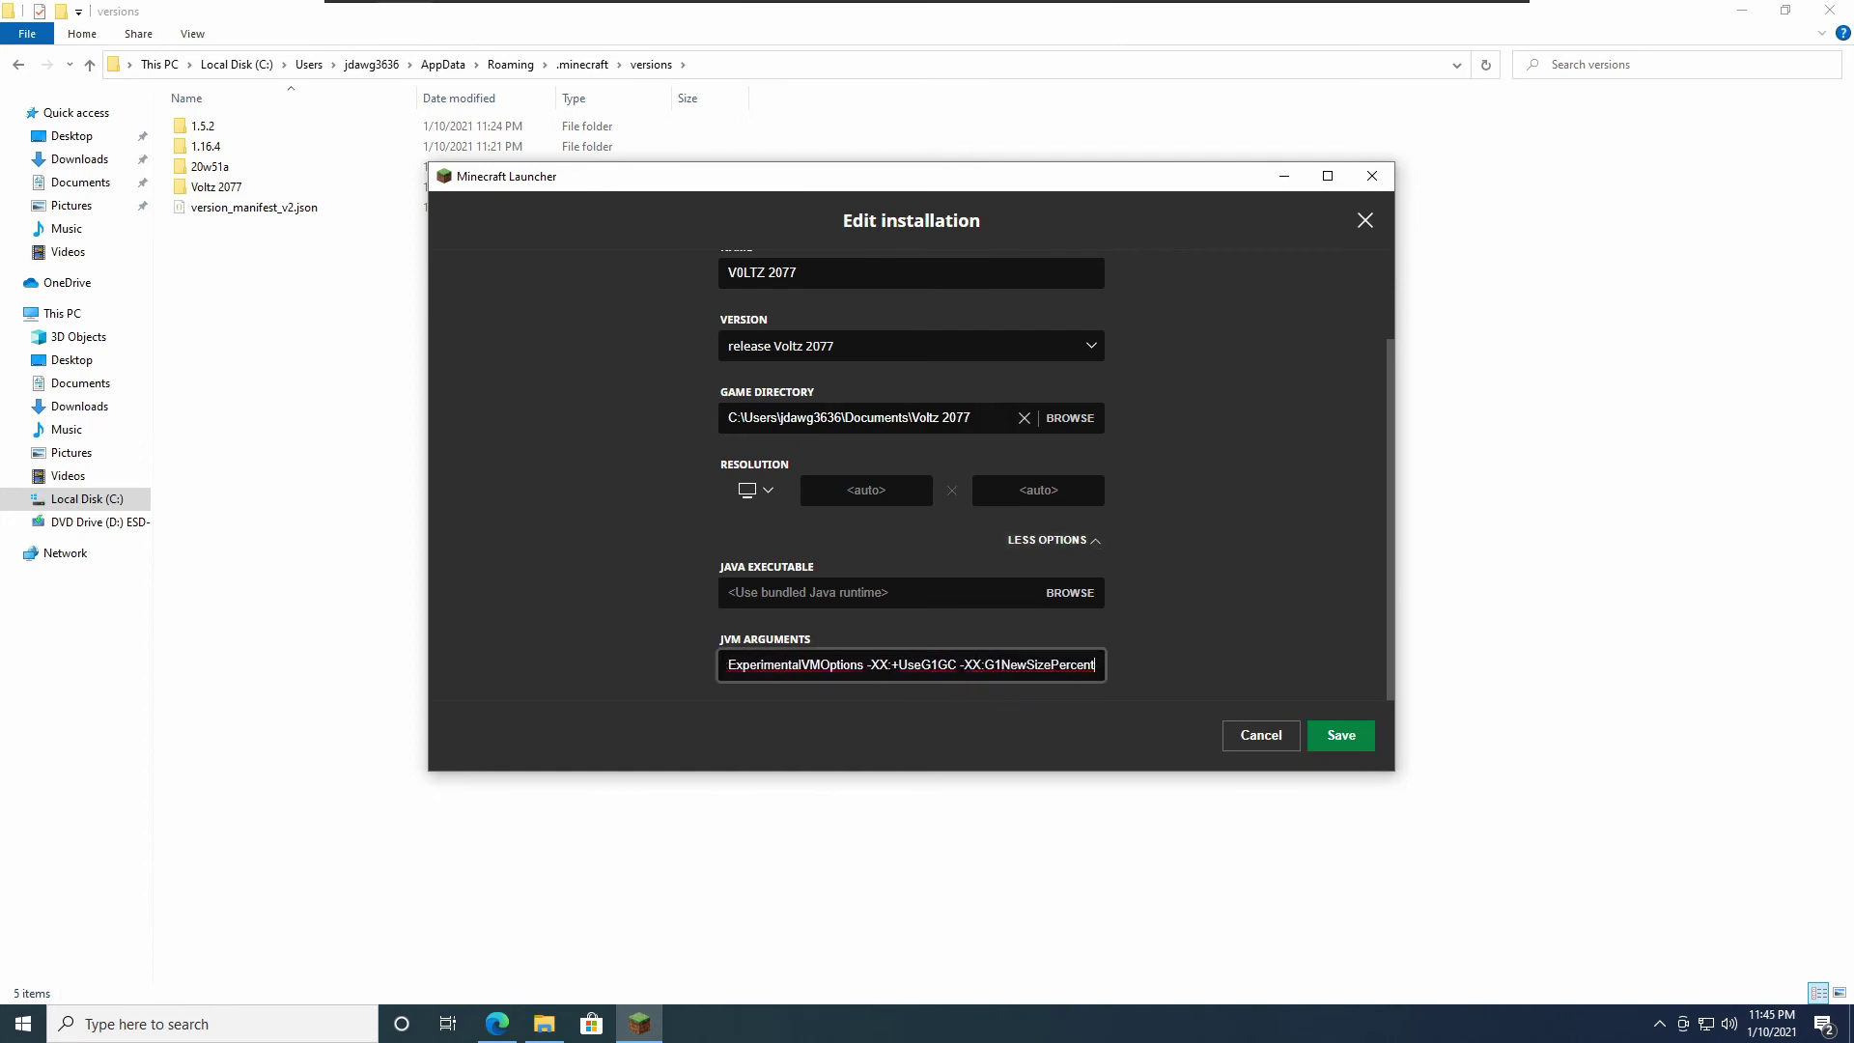
key(Right)
key(Right)
key(Right)
key(Right)
key(Right)
key(Right)
key(Right)
key(Right)
key(Right)
key(Right)
key(Right)
key(Right)
key(Right)
key(Right)
key(Right)
key(Right)
key(Right)
key(Right)
key(Right)
key(Right)
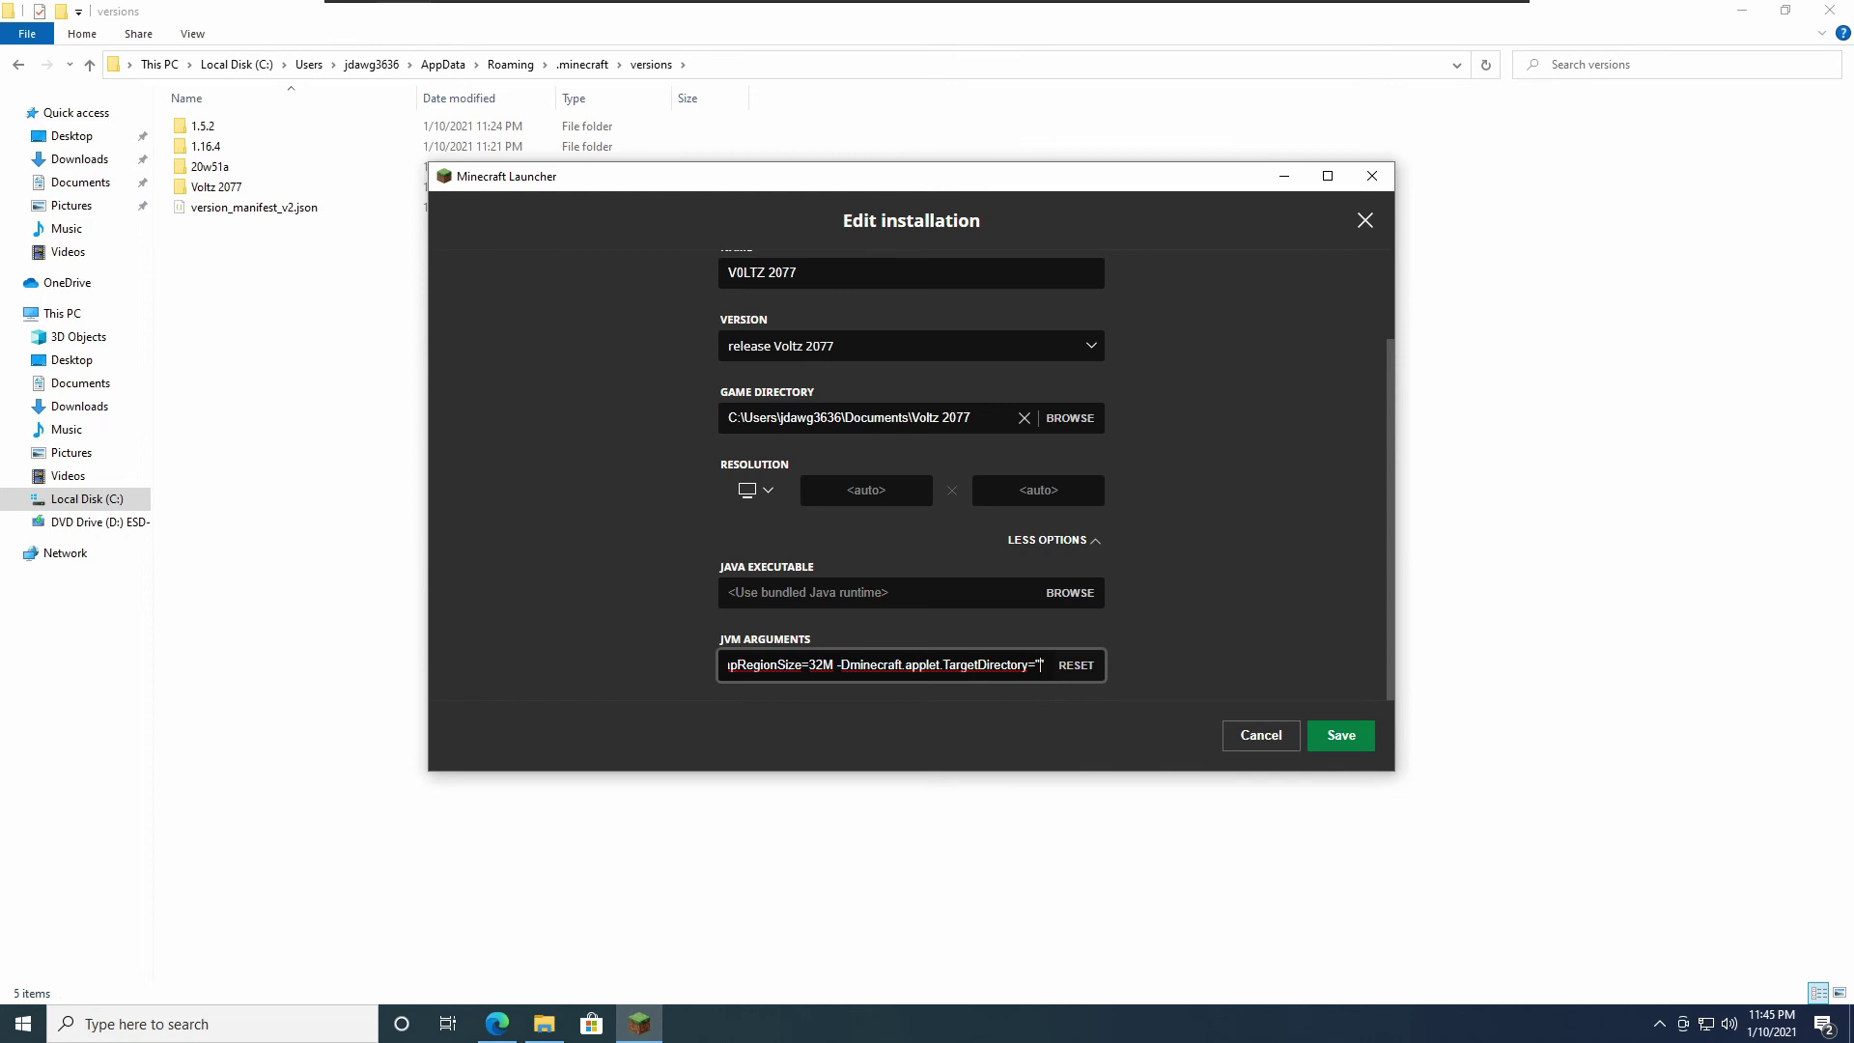
Step: Copy the game directory path between the TargetDirectory quotes in the JVM arguments and save the installation
drag(973, 417, 638, 423)
key(ctrl+c)
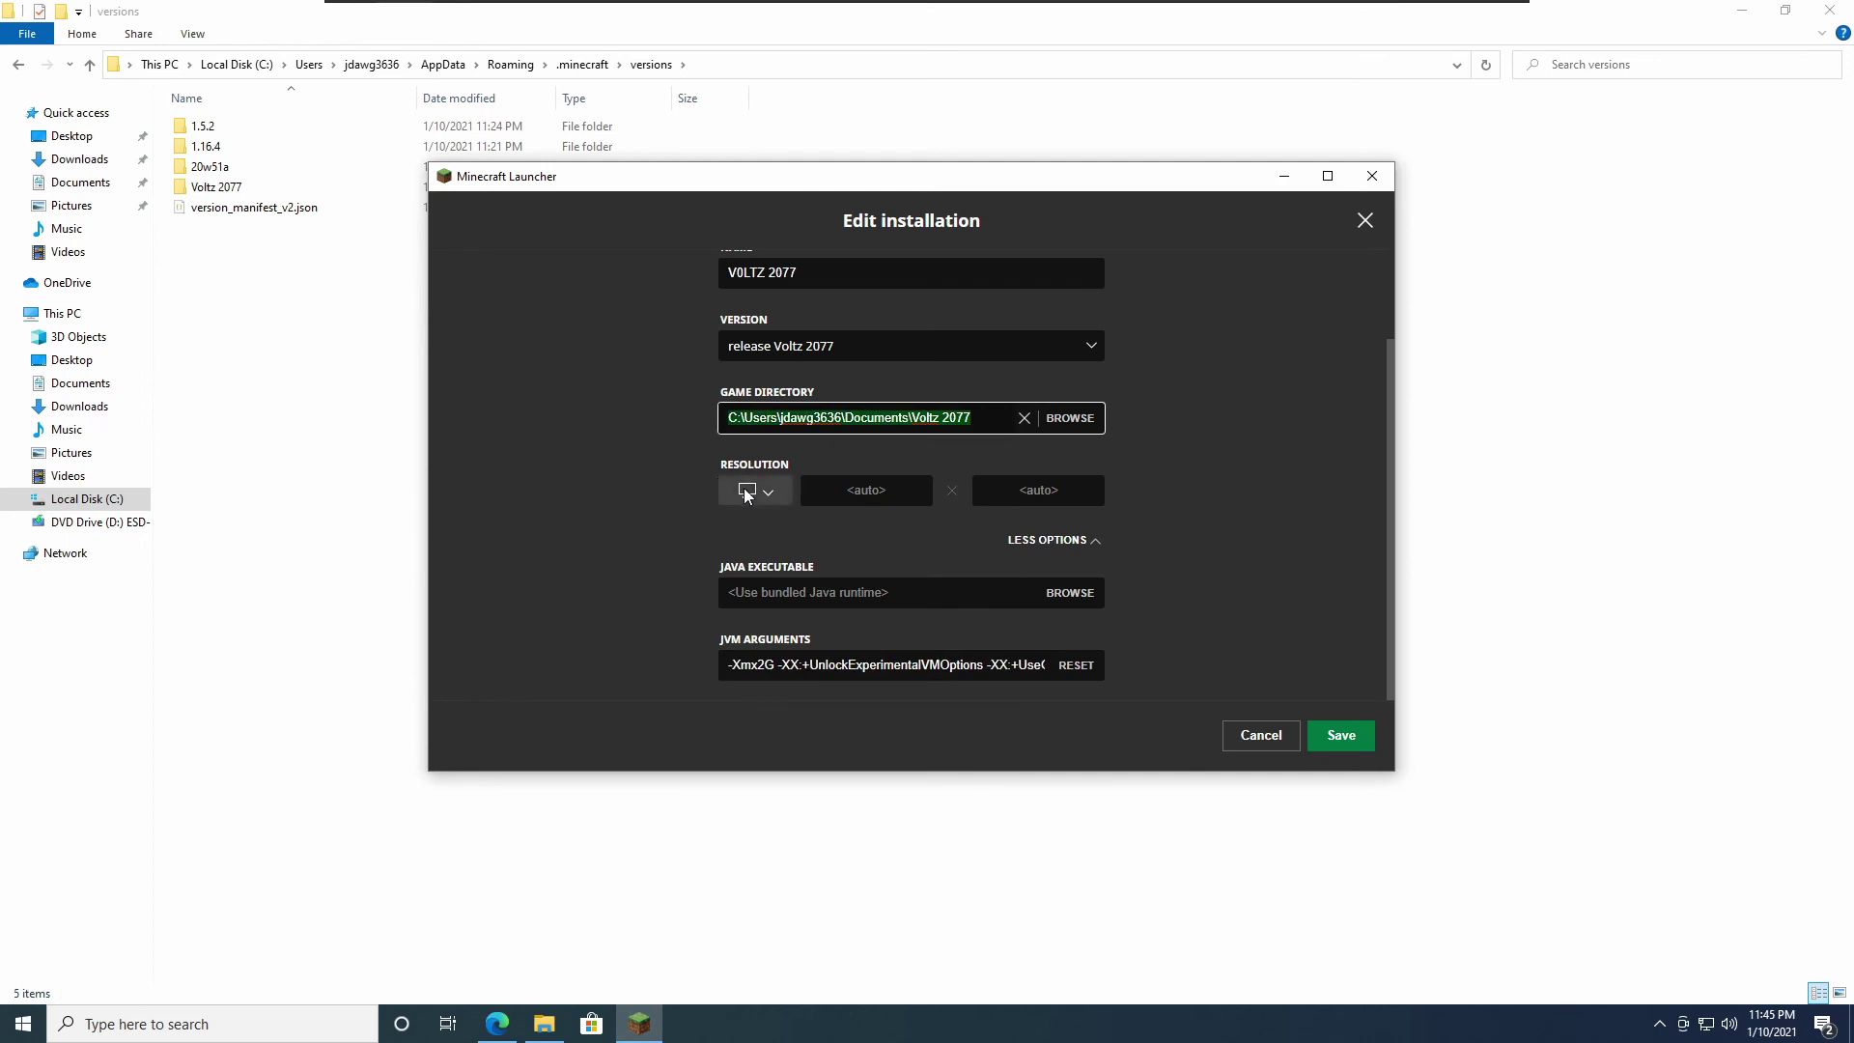
click(1041, 665)
key(Right)
key(Right)
key(Right)
key(Right)
key(Right)
key(Right)
key(Right)
key(Right)
key(Right)
key(Right)
key(Right)
key(Right)
key(Right)
key(Right)
key(Right)
key(Right)
key(Right)
key(Right)
key(Right)
key(Right)
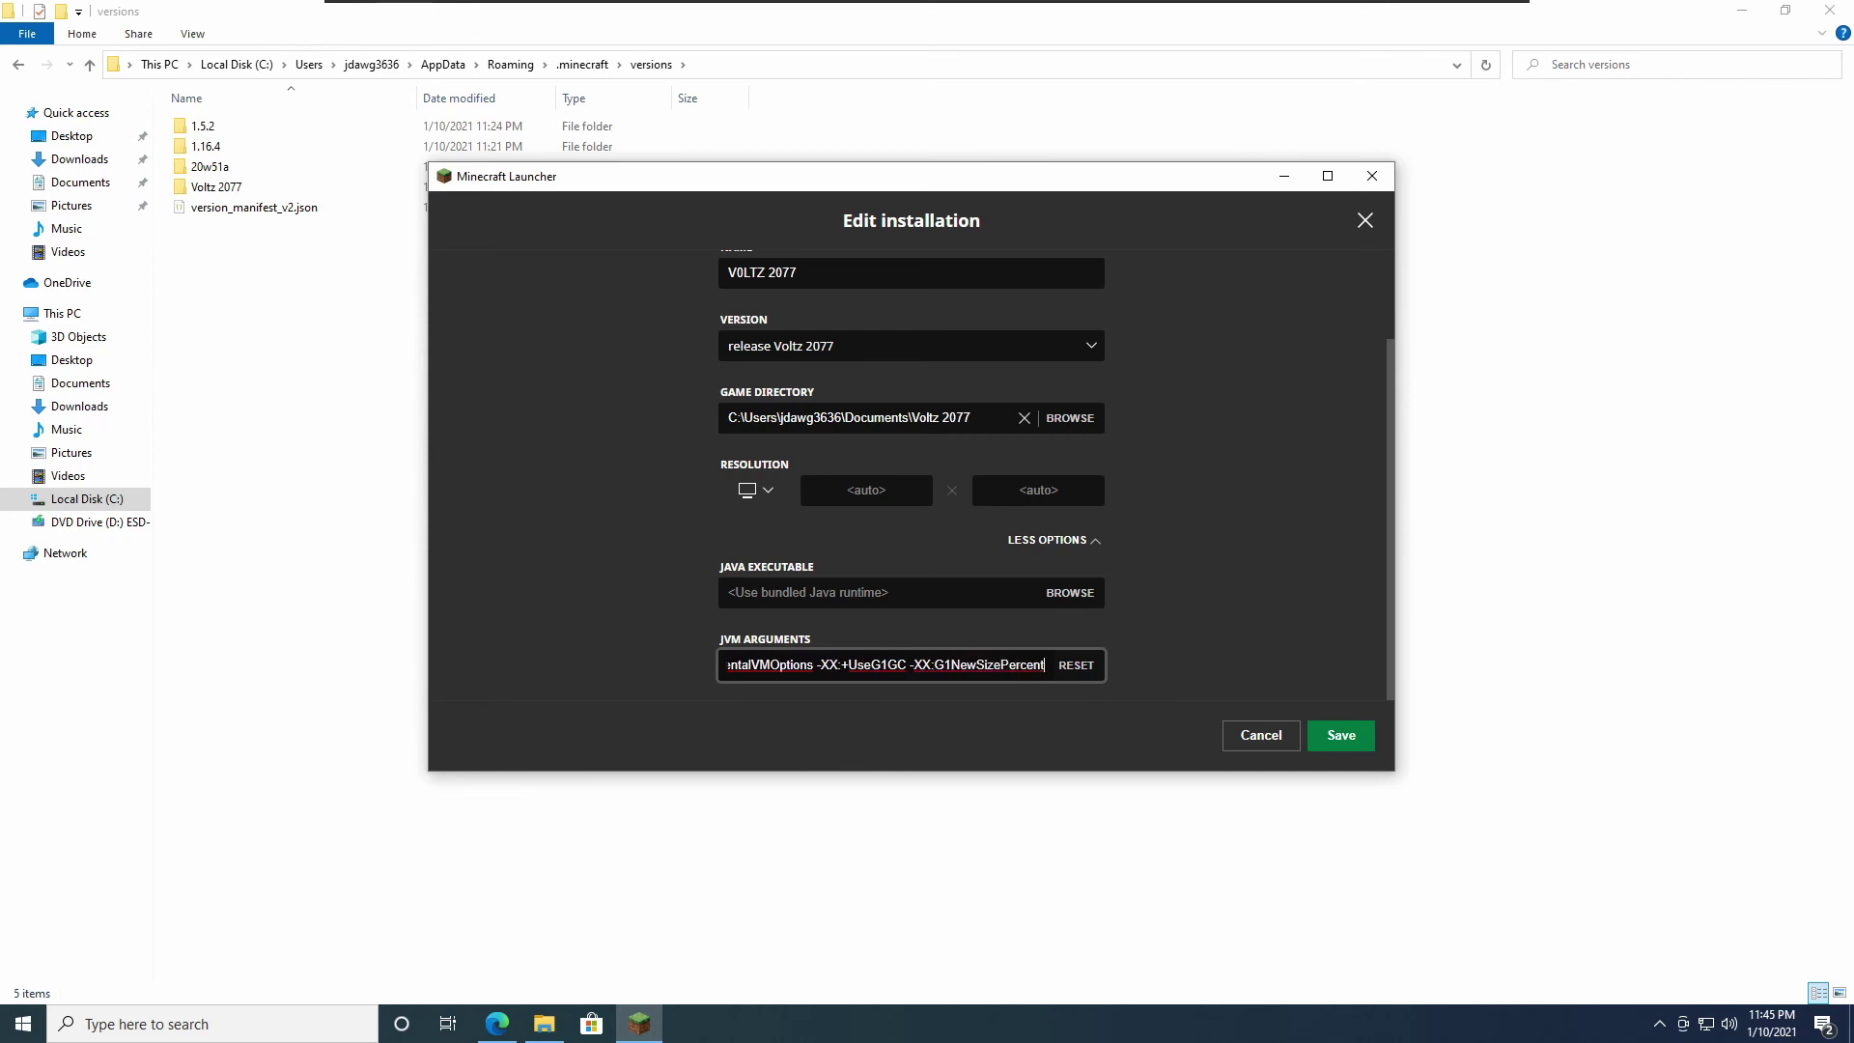
key(Right)
key(Right)
key(Right)
key(Right)
key(Right)
key(Right)
key(Right)
key(Right)
key(Right)
key(Right)
key(Right)
key(Right)
key(Right)
key(Right)
key(Right)
key(Right)
key(Right)
key(Right)
key(Right)
key(Right)
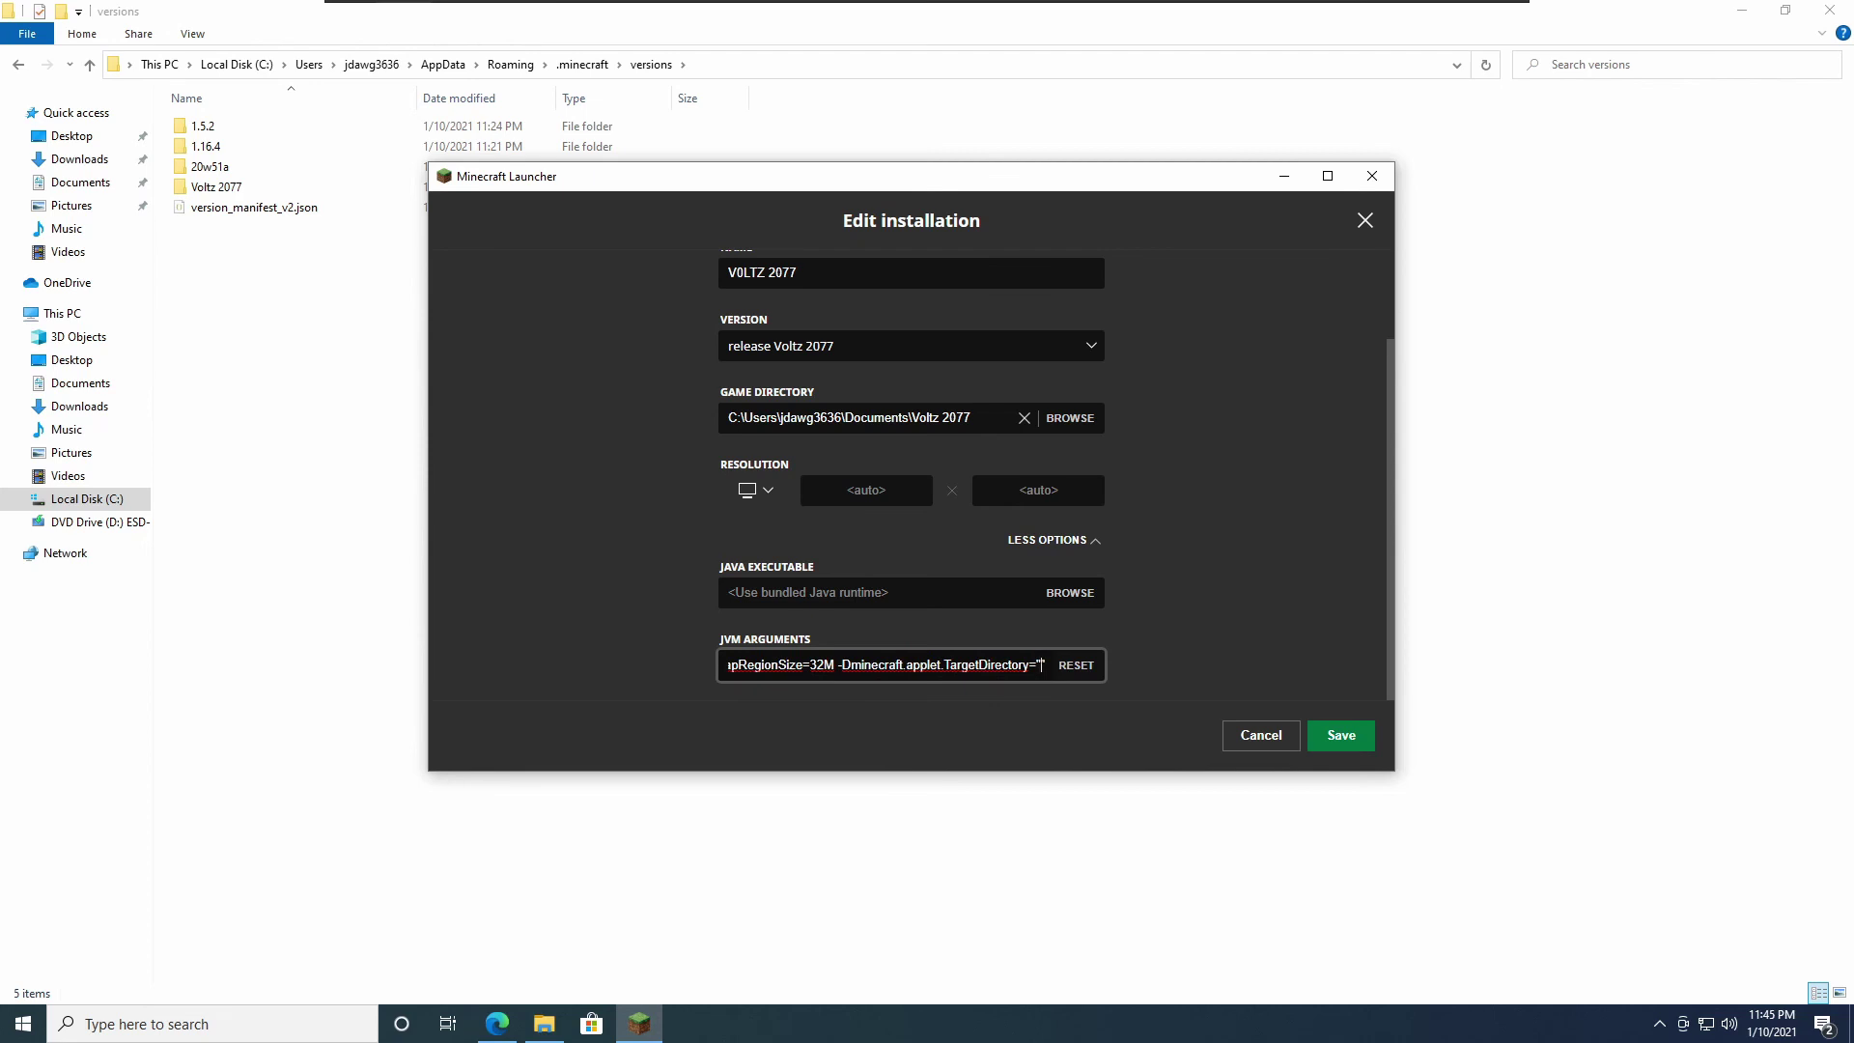
key(ctrl+v)
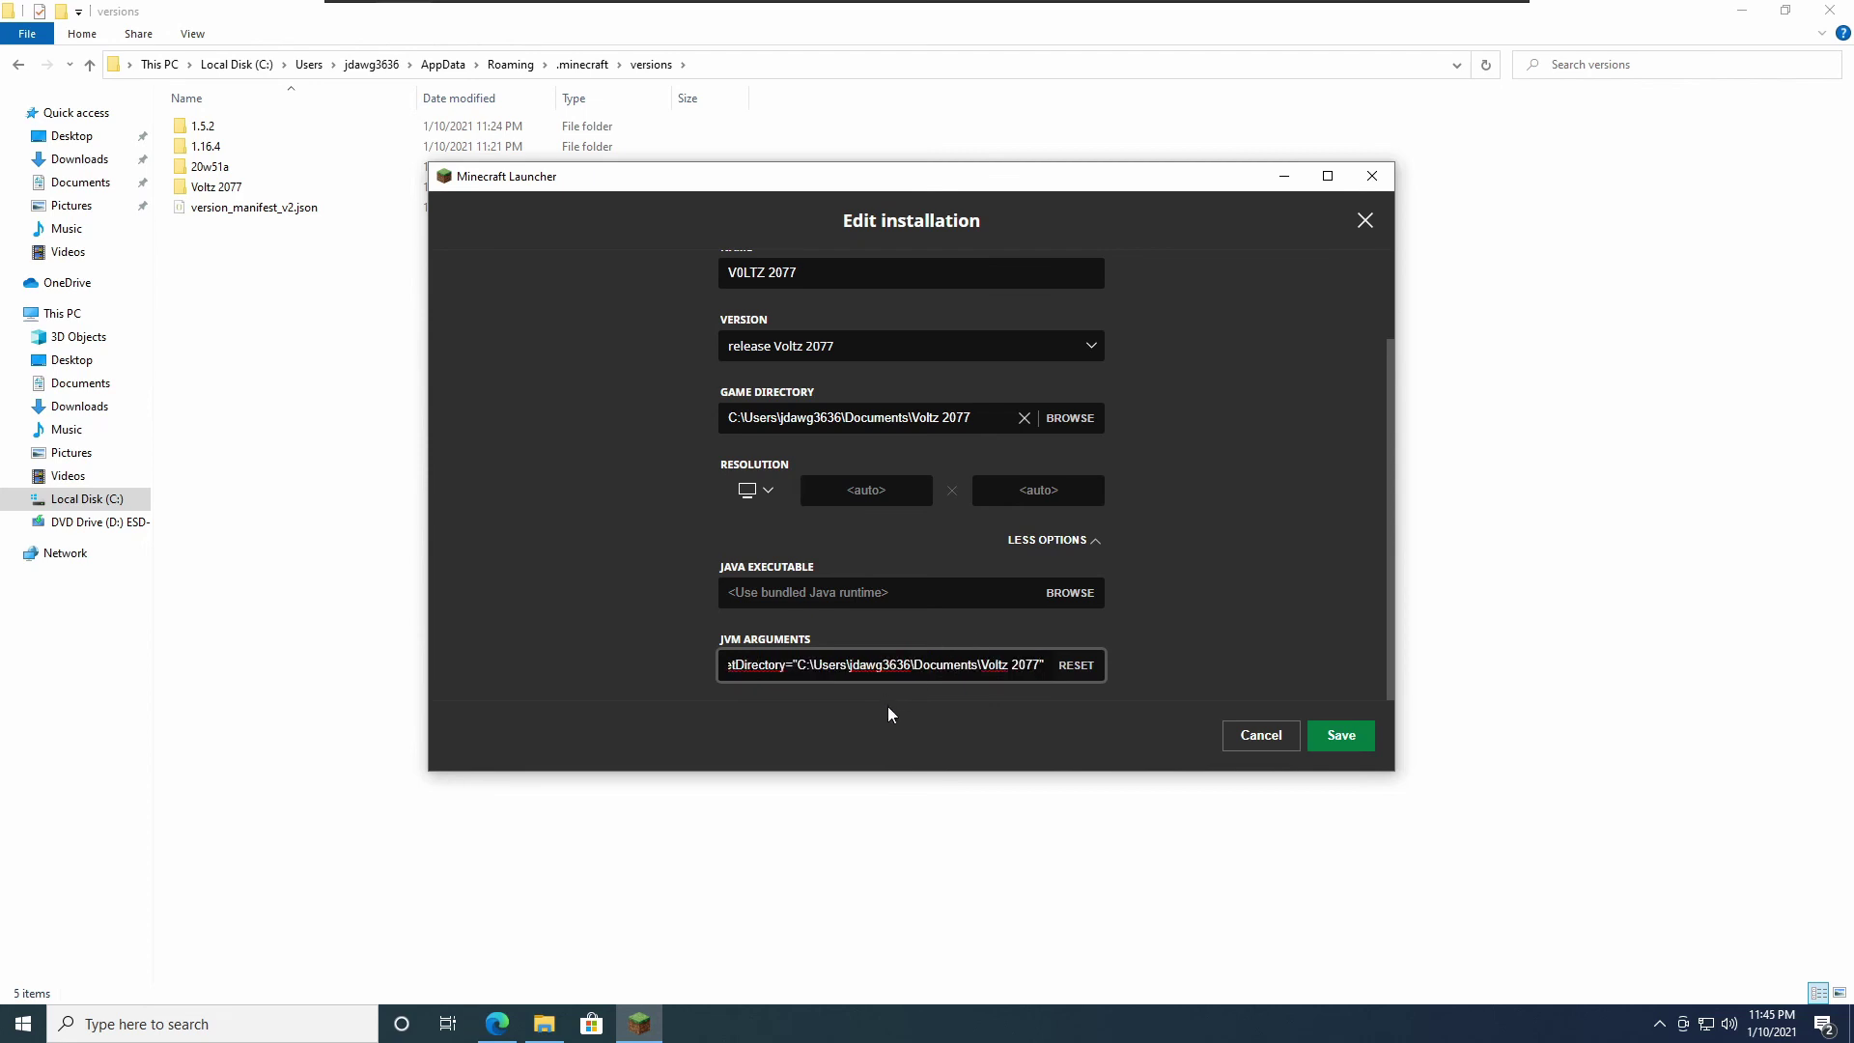
click(884, 742)
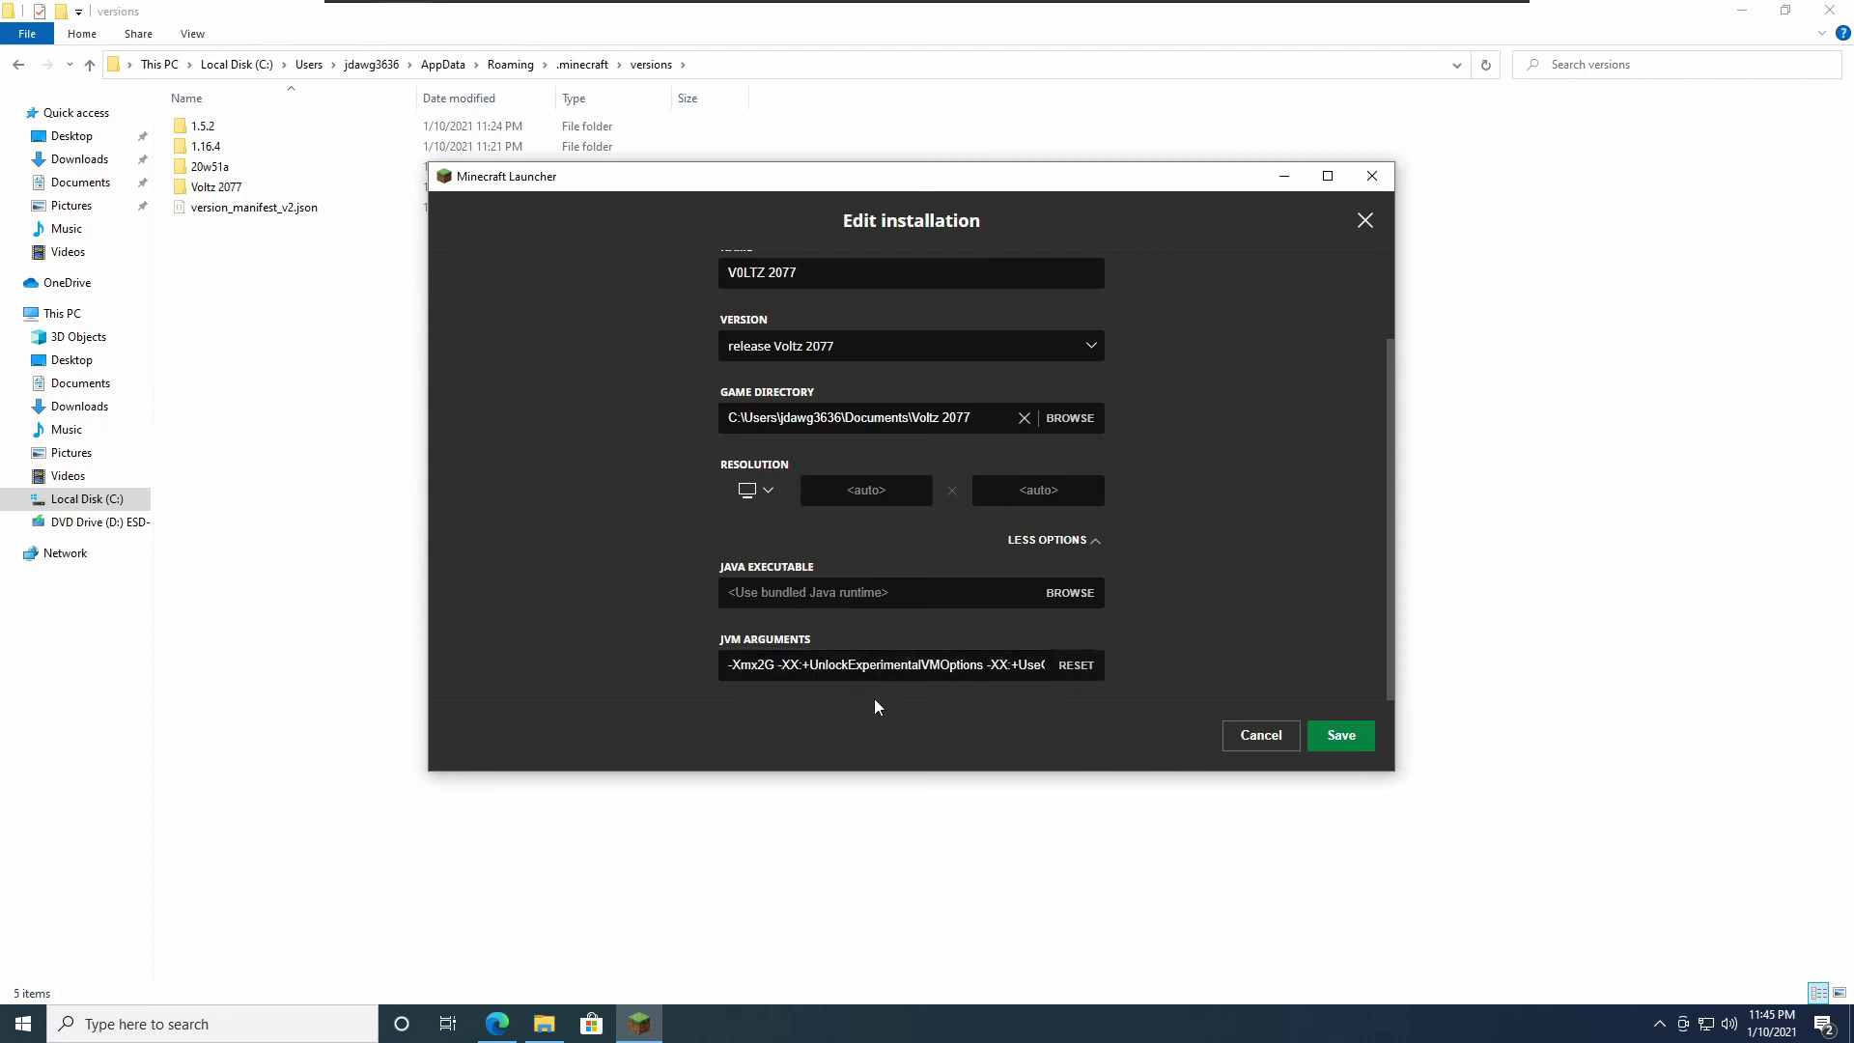
click(1370, 737)
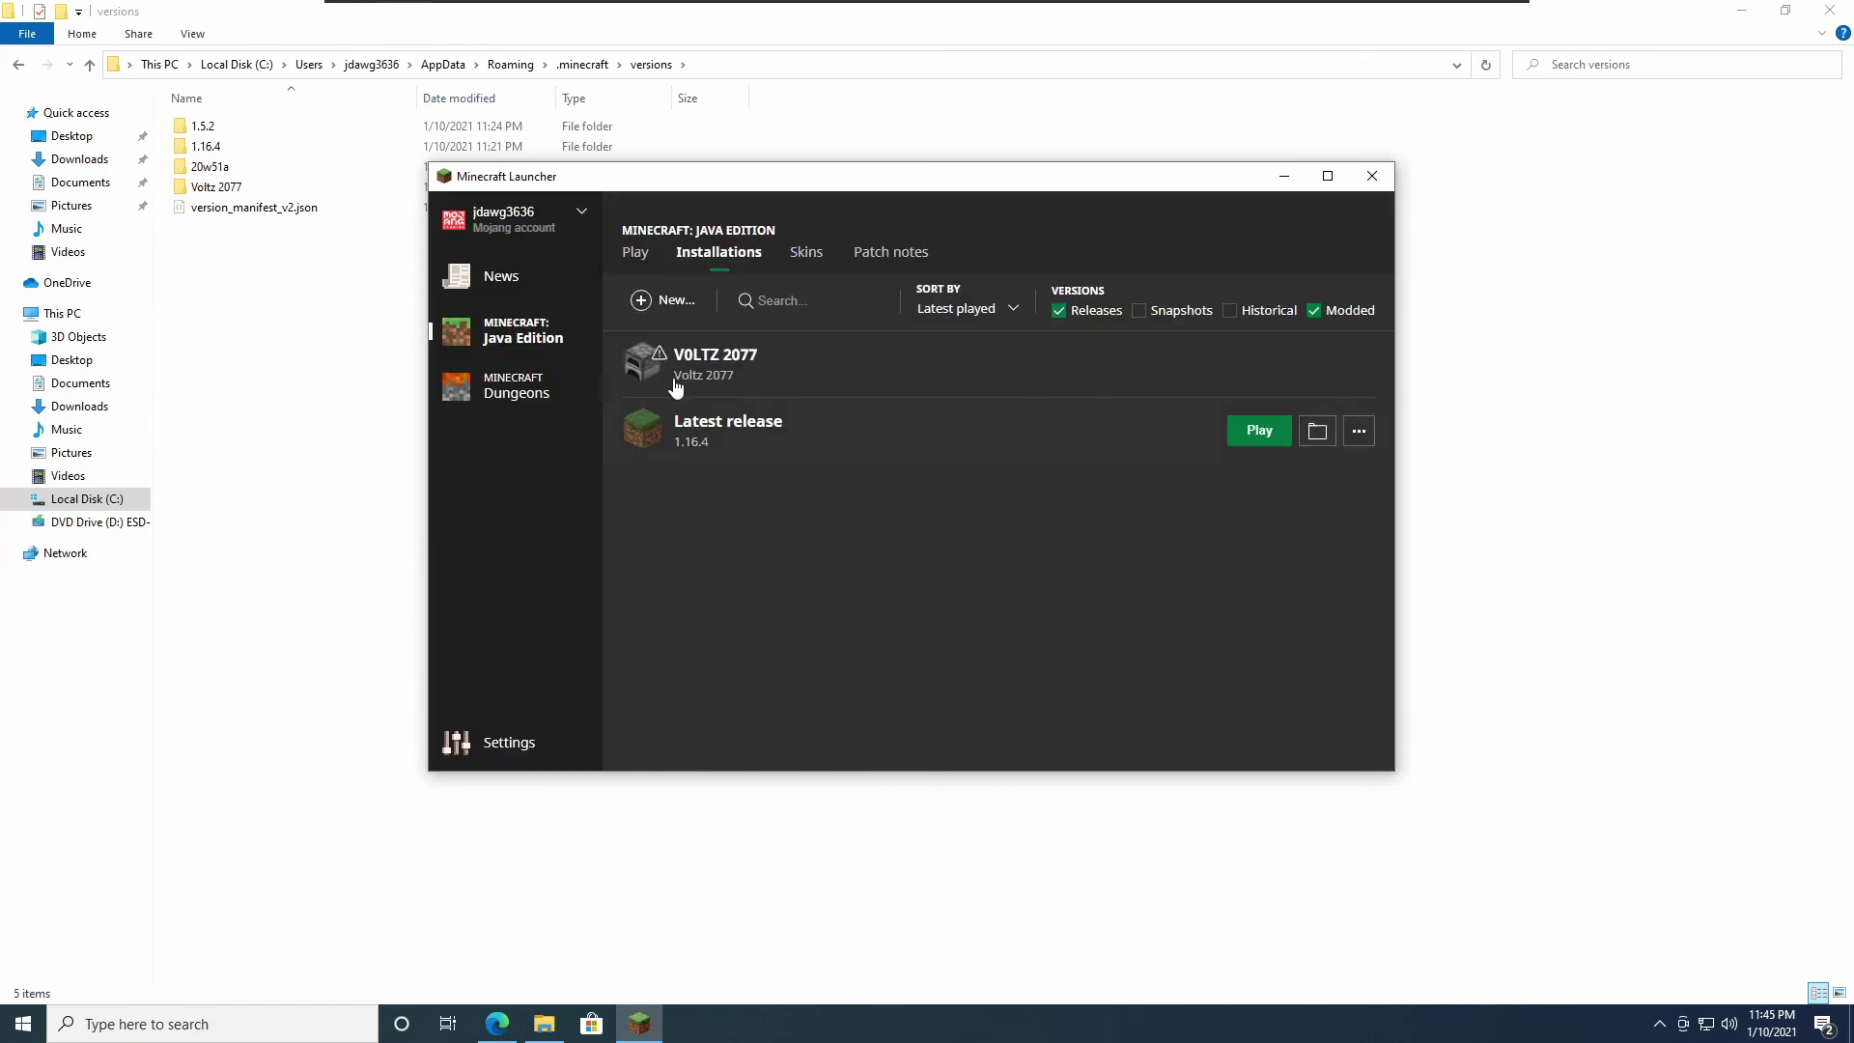
mouse_move(715, 379)
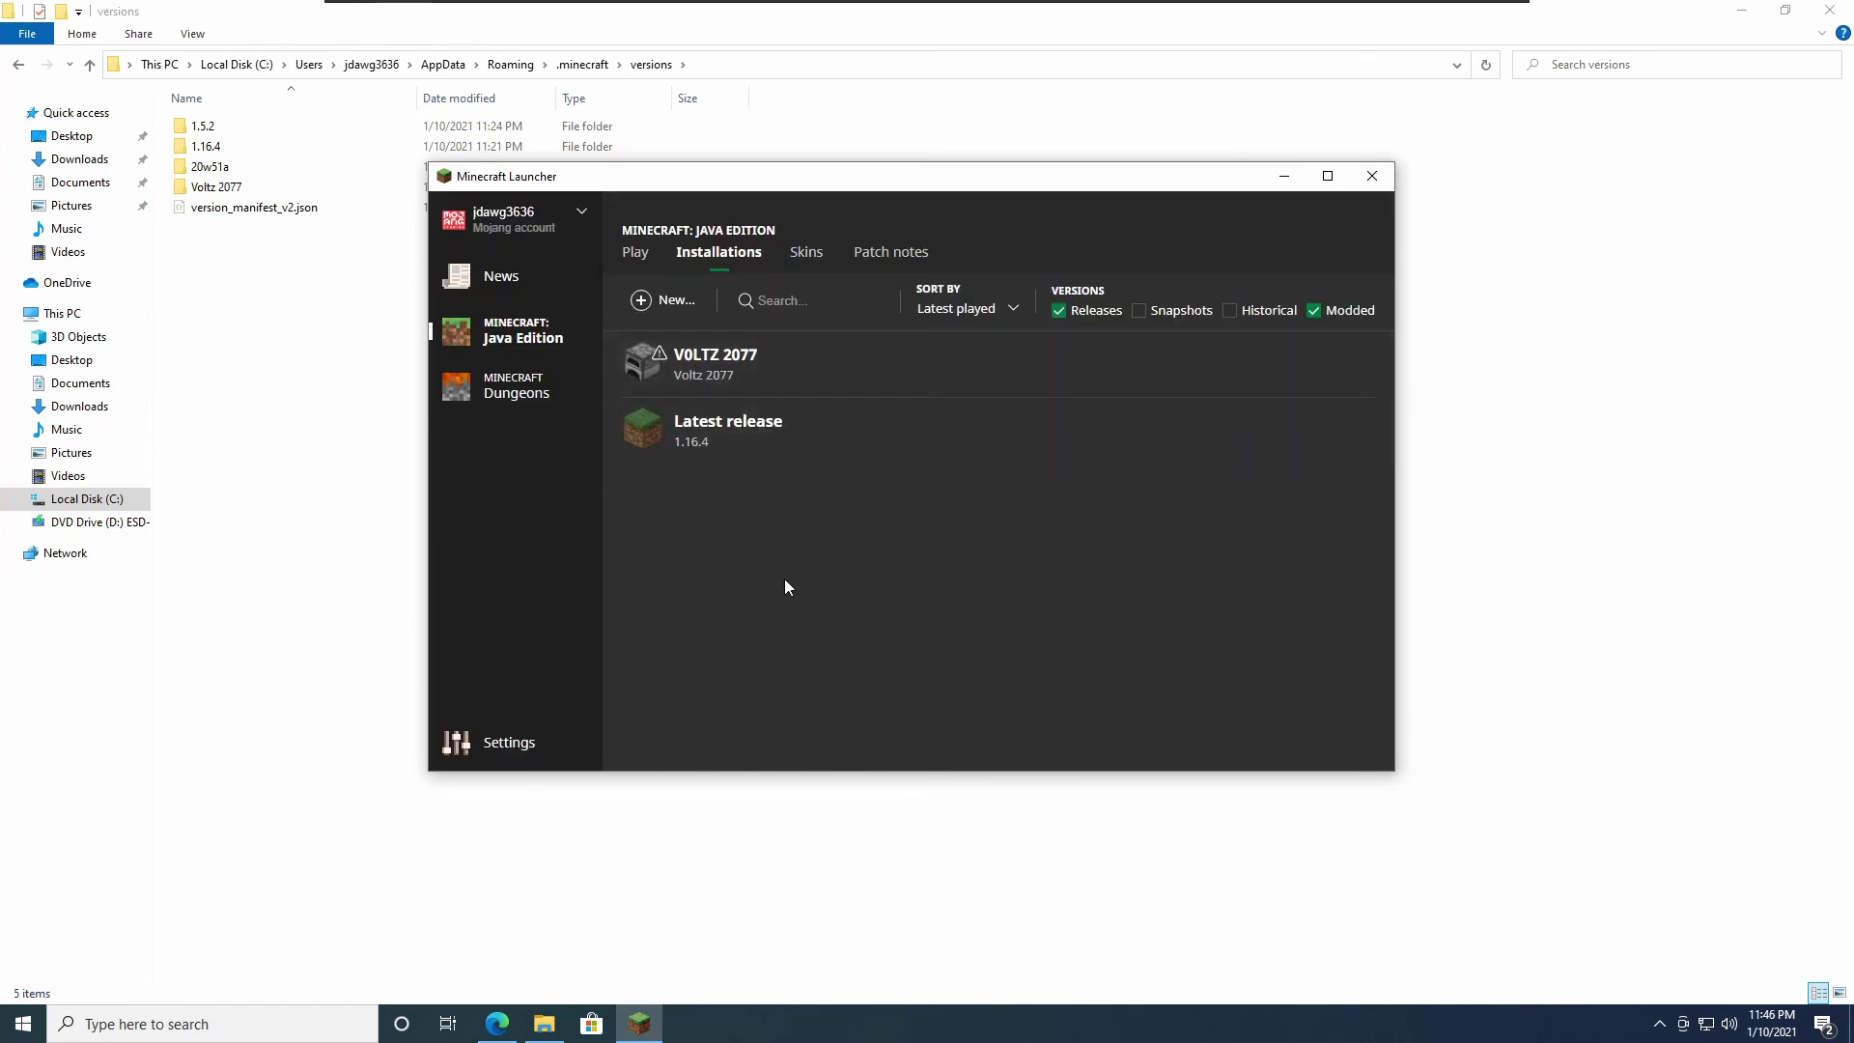
Step: Select the V0LTZ 2077 installation on the play page and launch the game
click(634, 257)
click(774, 738)
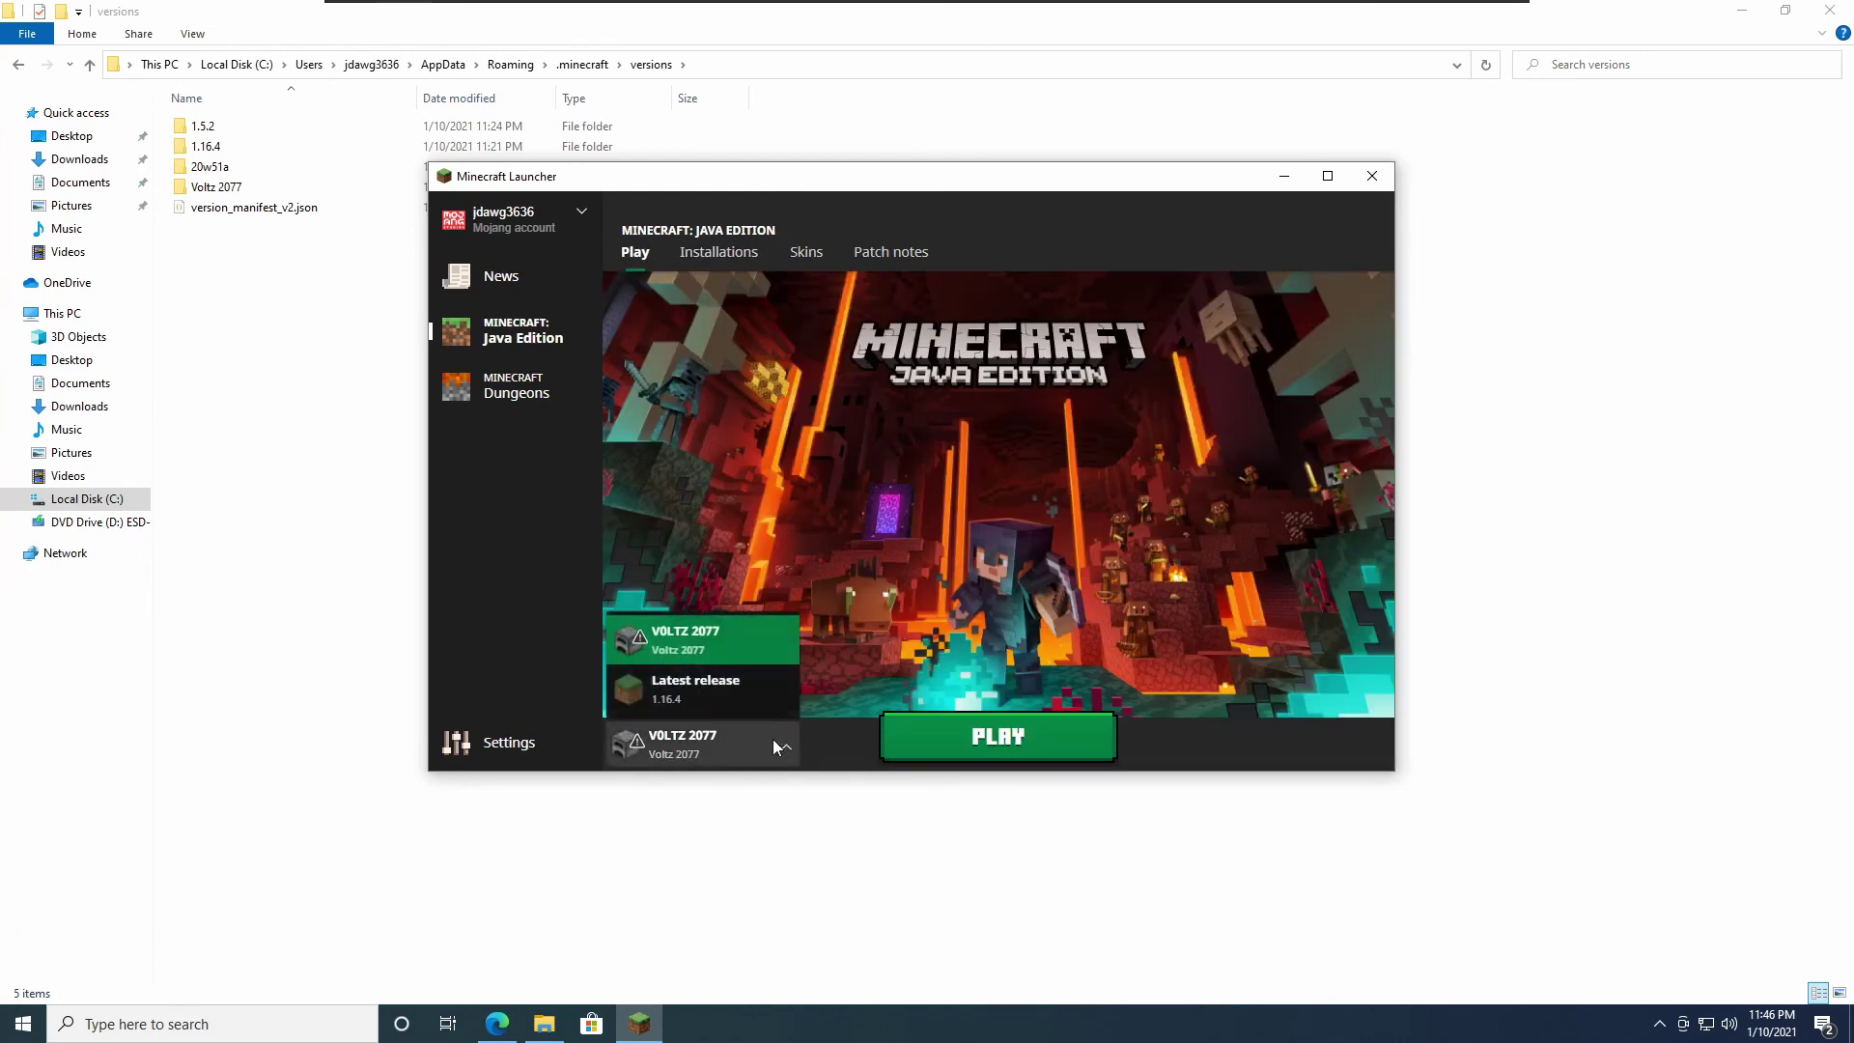
click(726, 634)
click(966, 736)
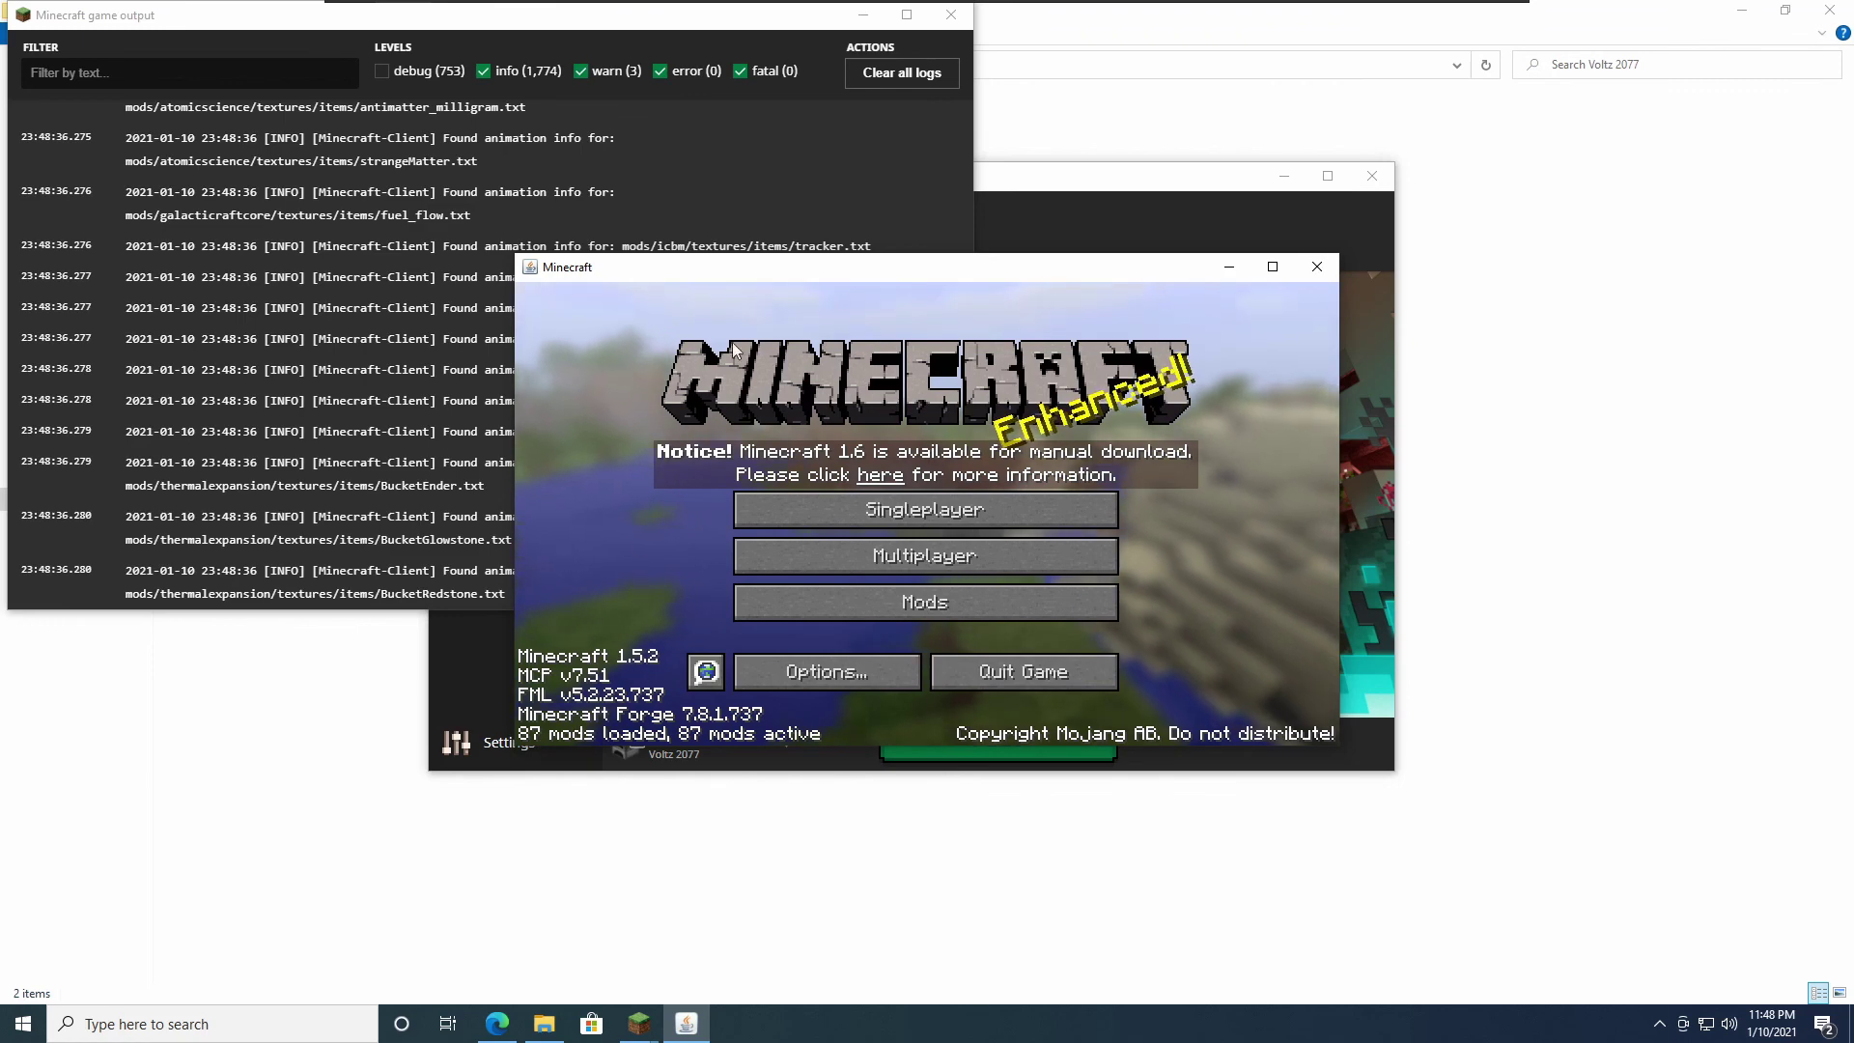
Step: Maximize the game window, then set the GUI scale to Large and raise the brightness in the video settings
click(1273, 266)
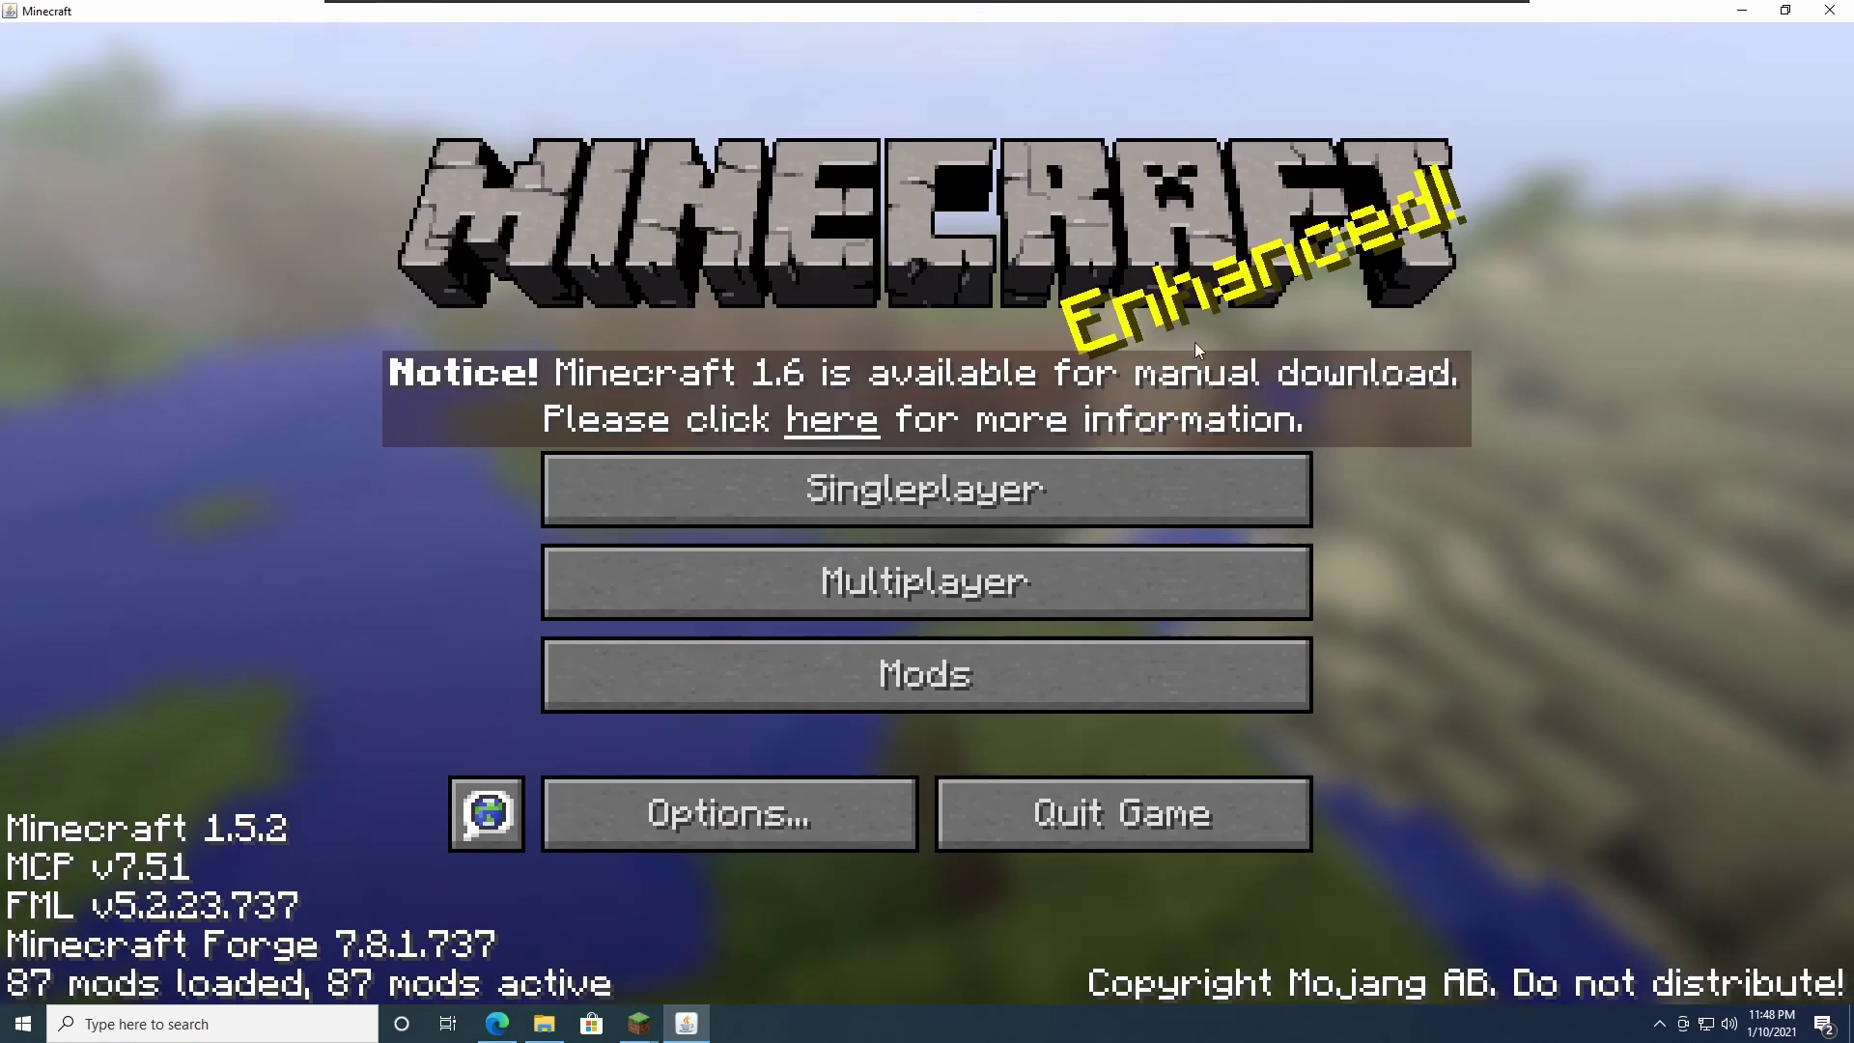
click(761, 803)
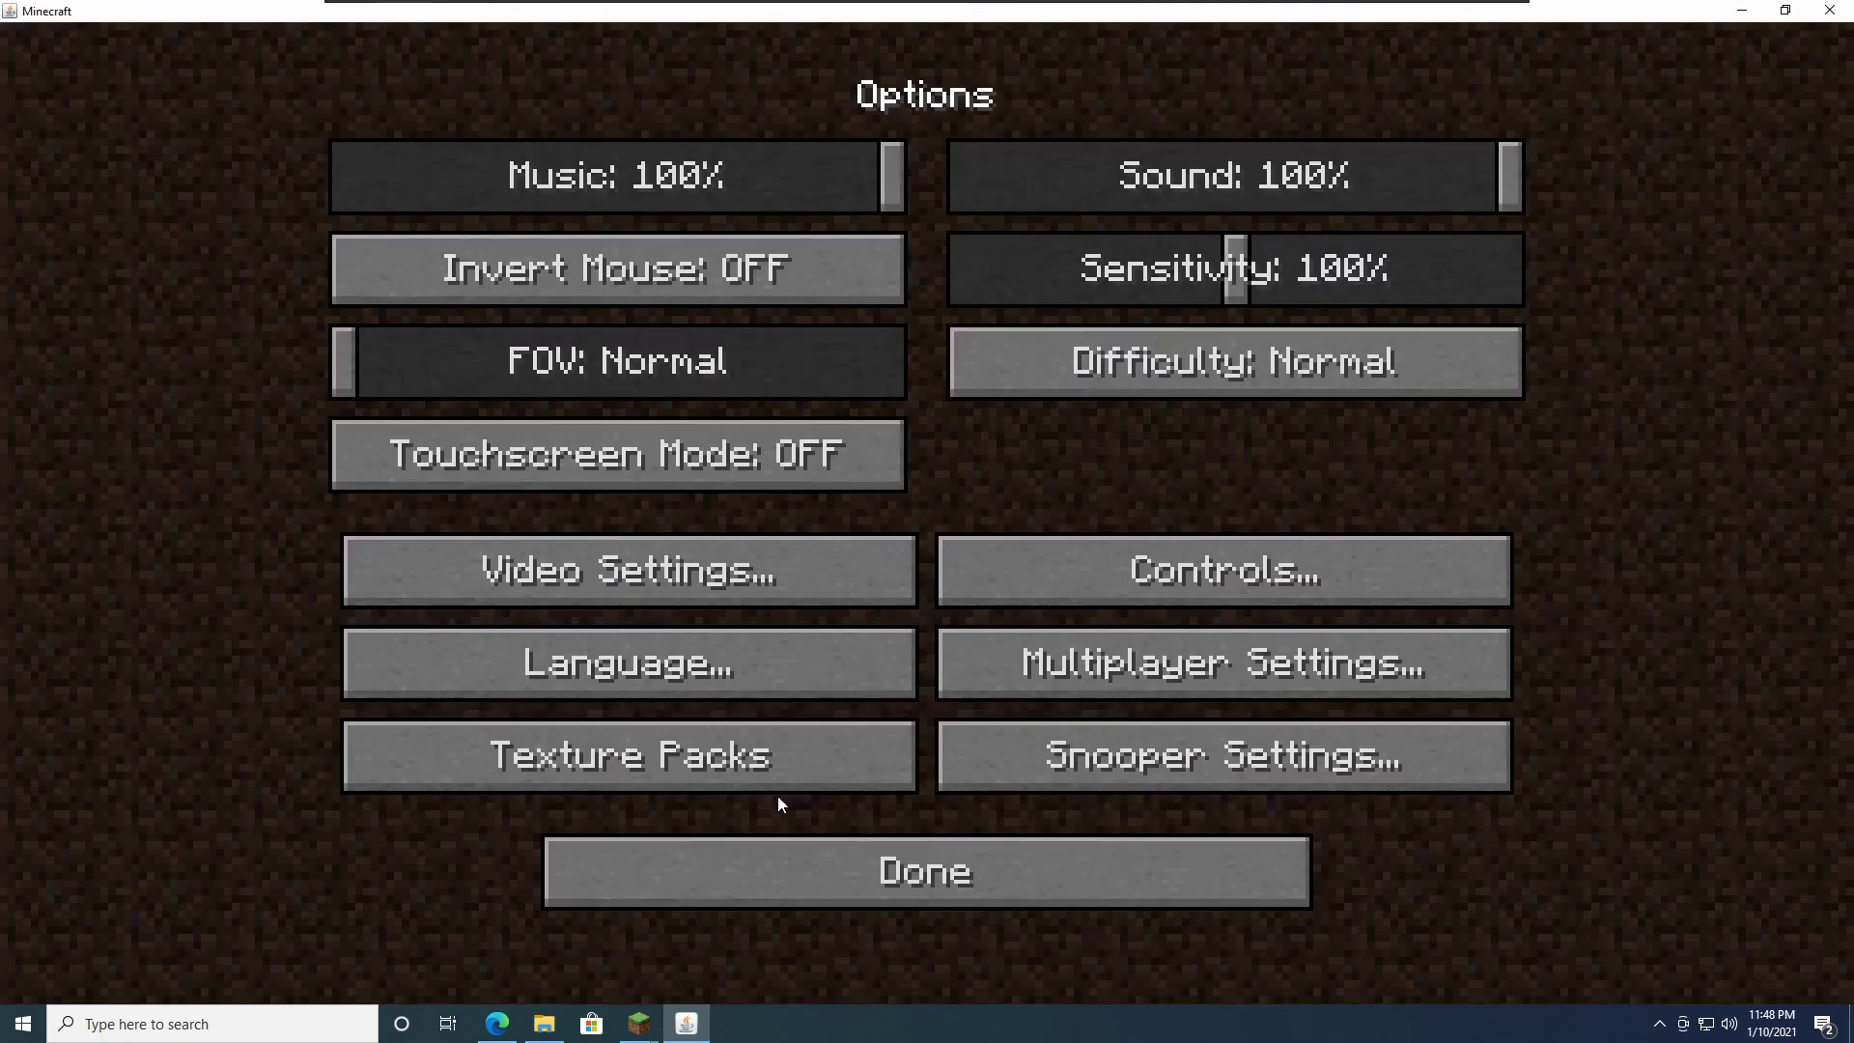
click(674, 560)
click(749, 480)
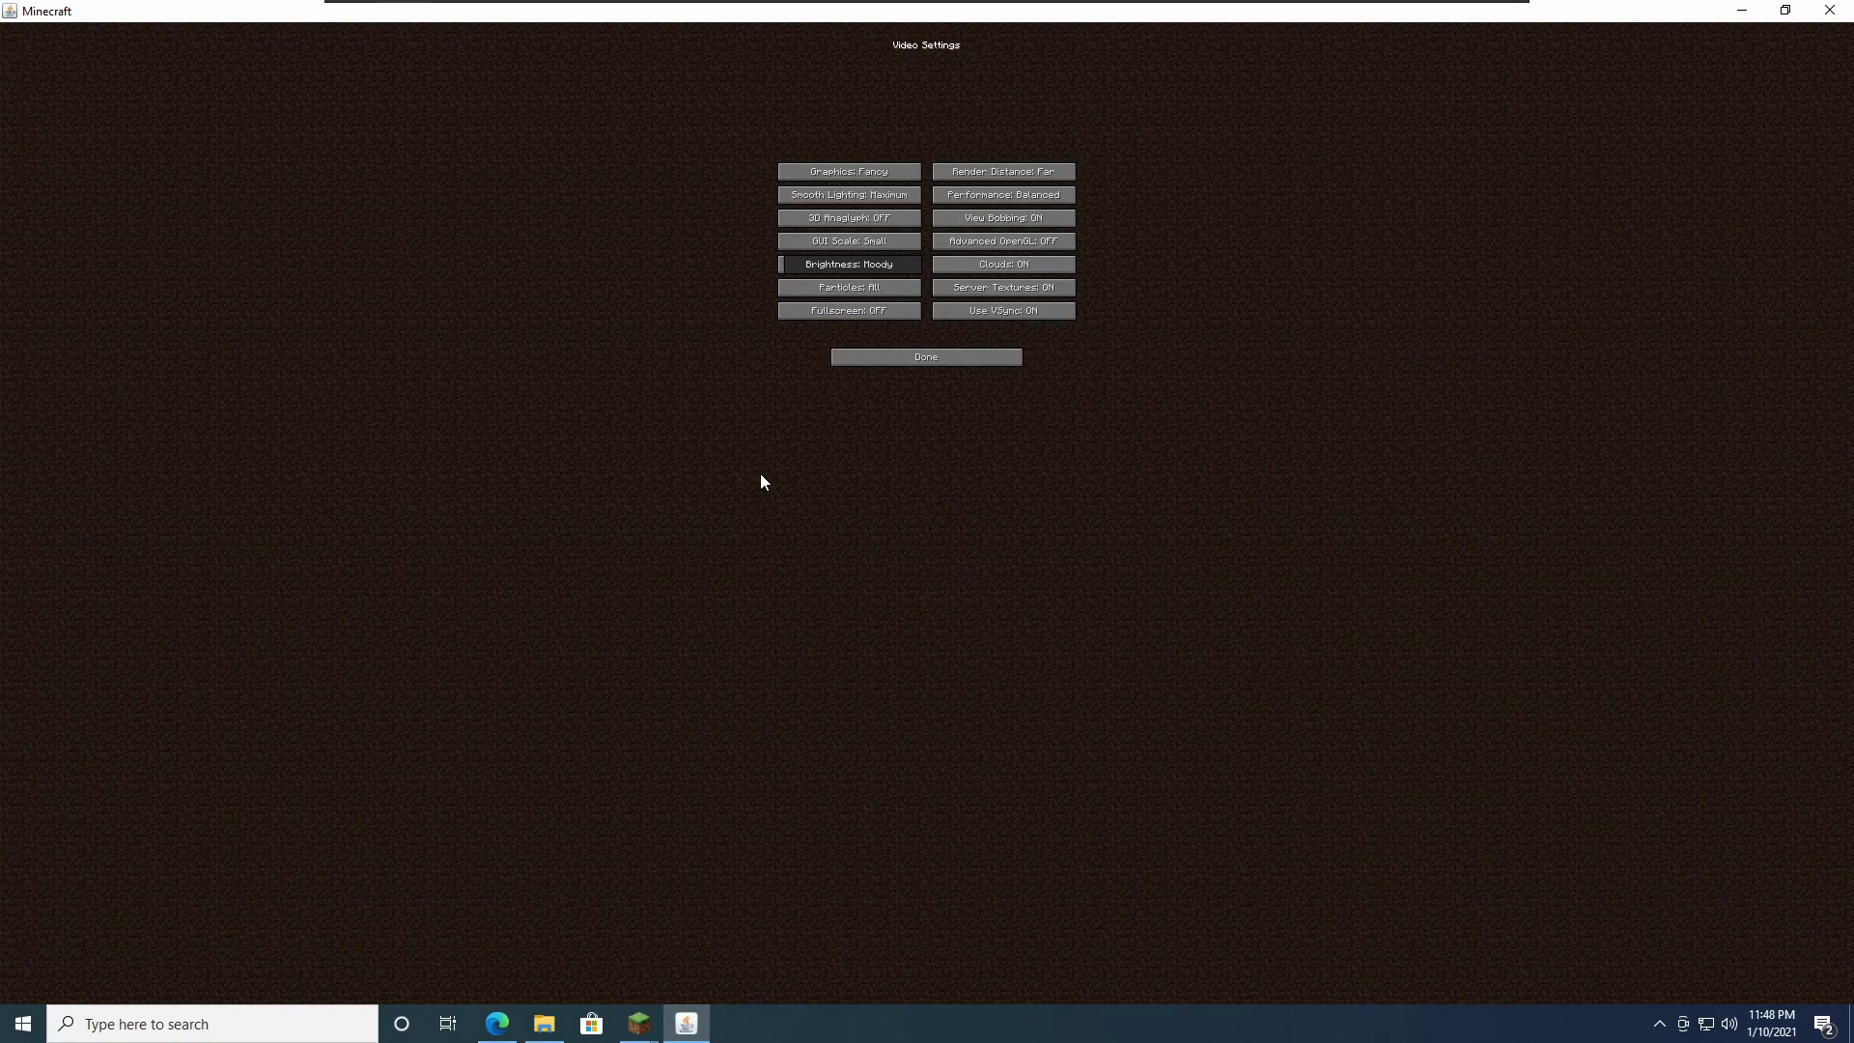
click(883, 243)
click(843, 334)
drag(727, 466, 908, 468)
click(1091, 703)
click(1089, 705)
Step: Open the multiplayer screen and allow Java through the firewall on private and public networks
click(919, 484)
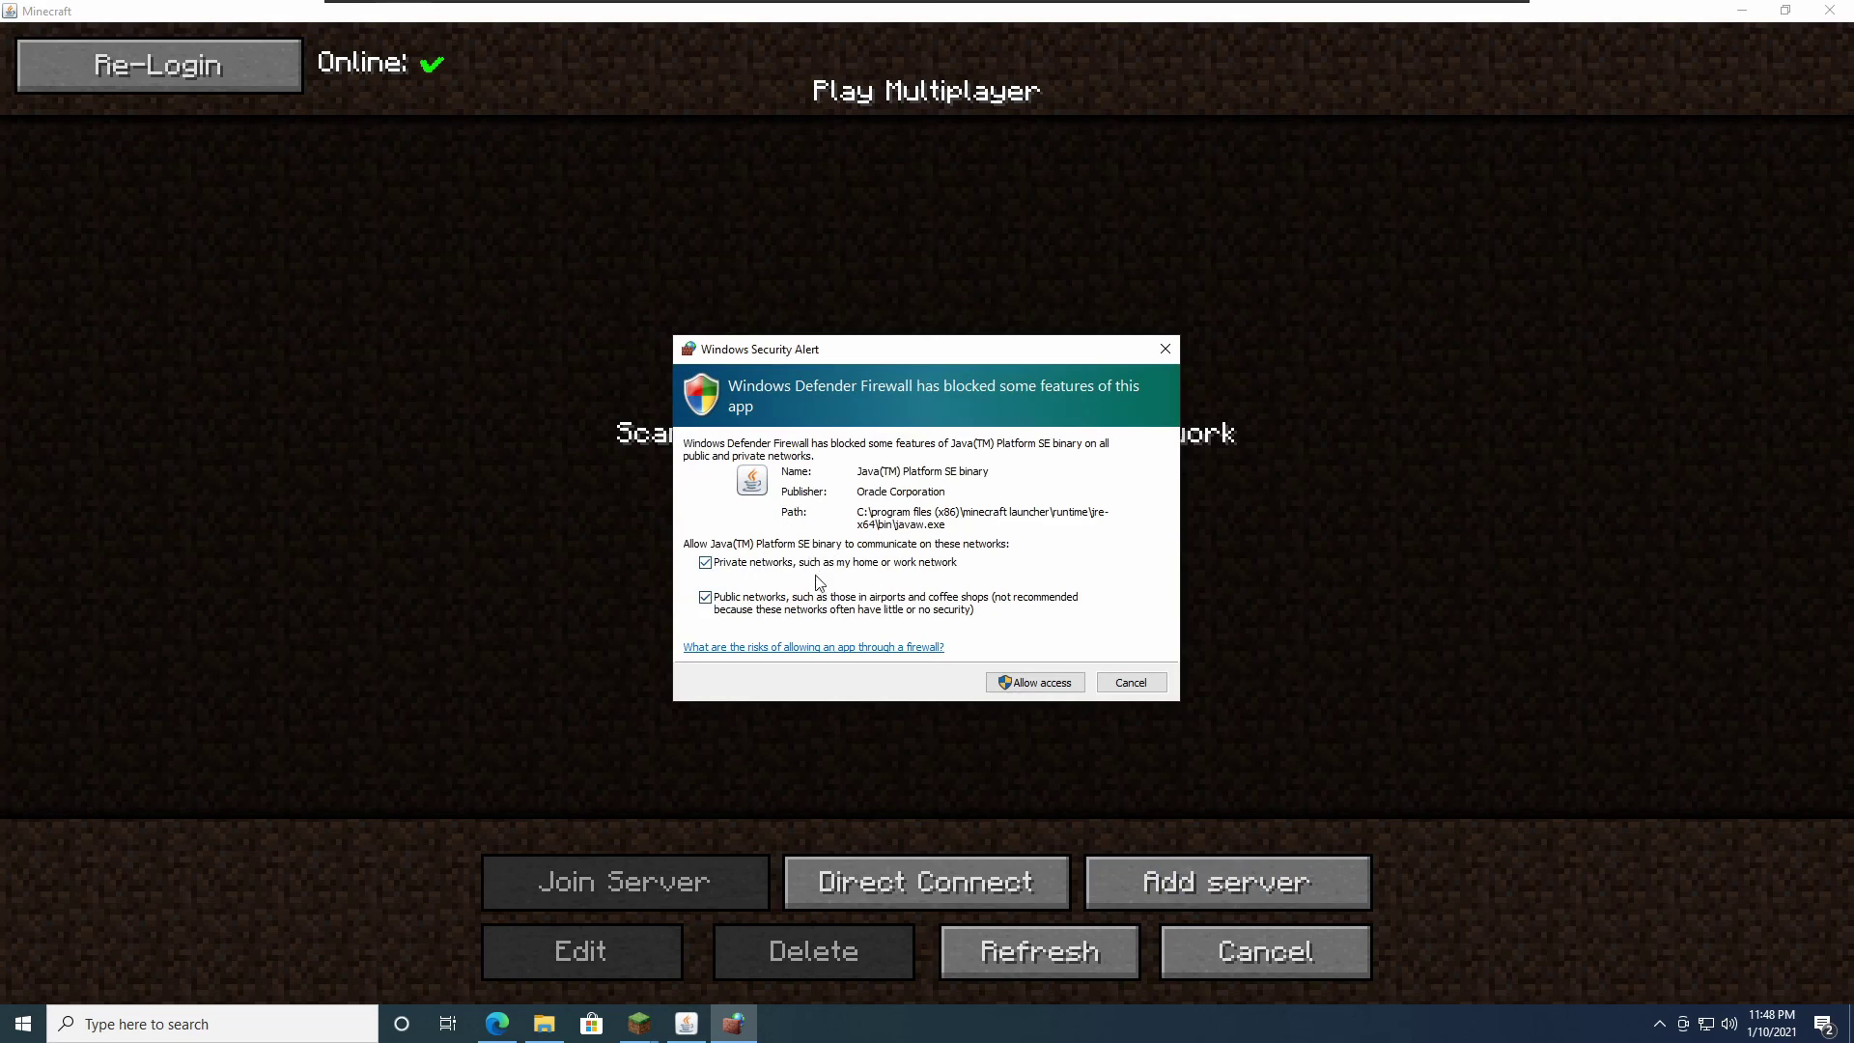
click(1030, 682)
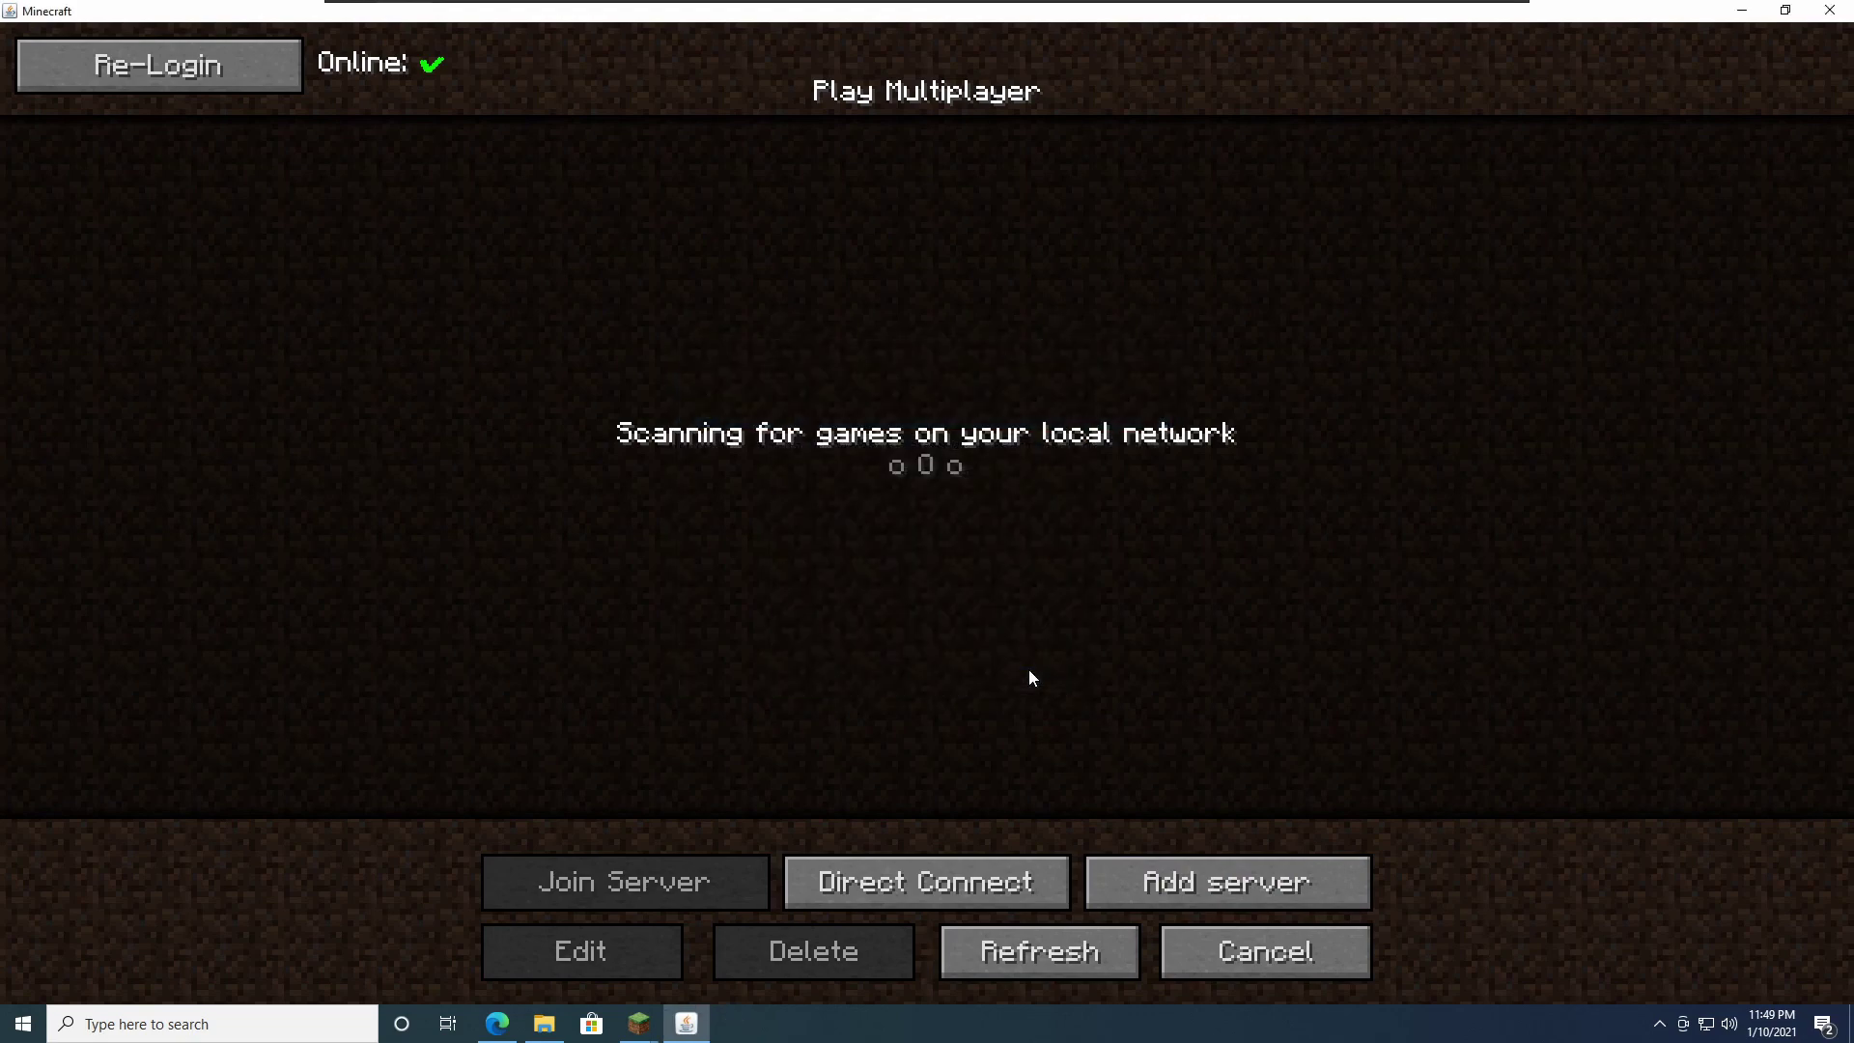
Step: Add a server to the multiplayer list and join it
click(1190, 873)
key(ctrl+a)
text(0)
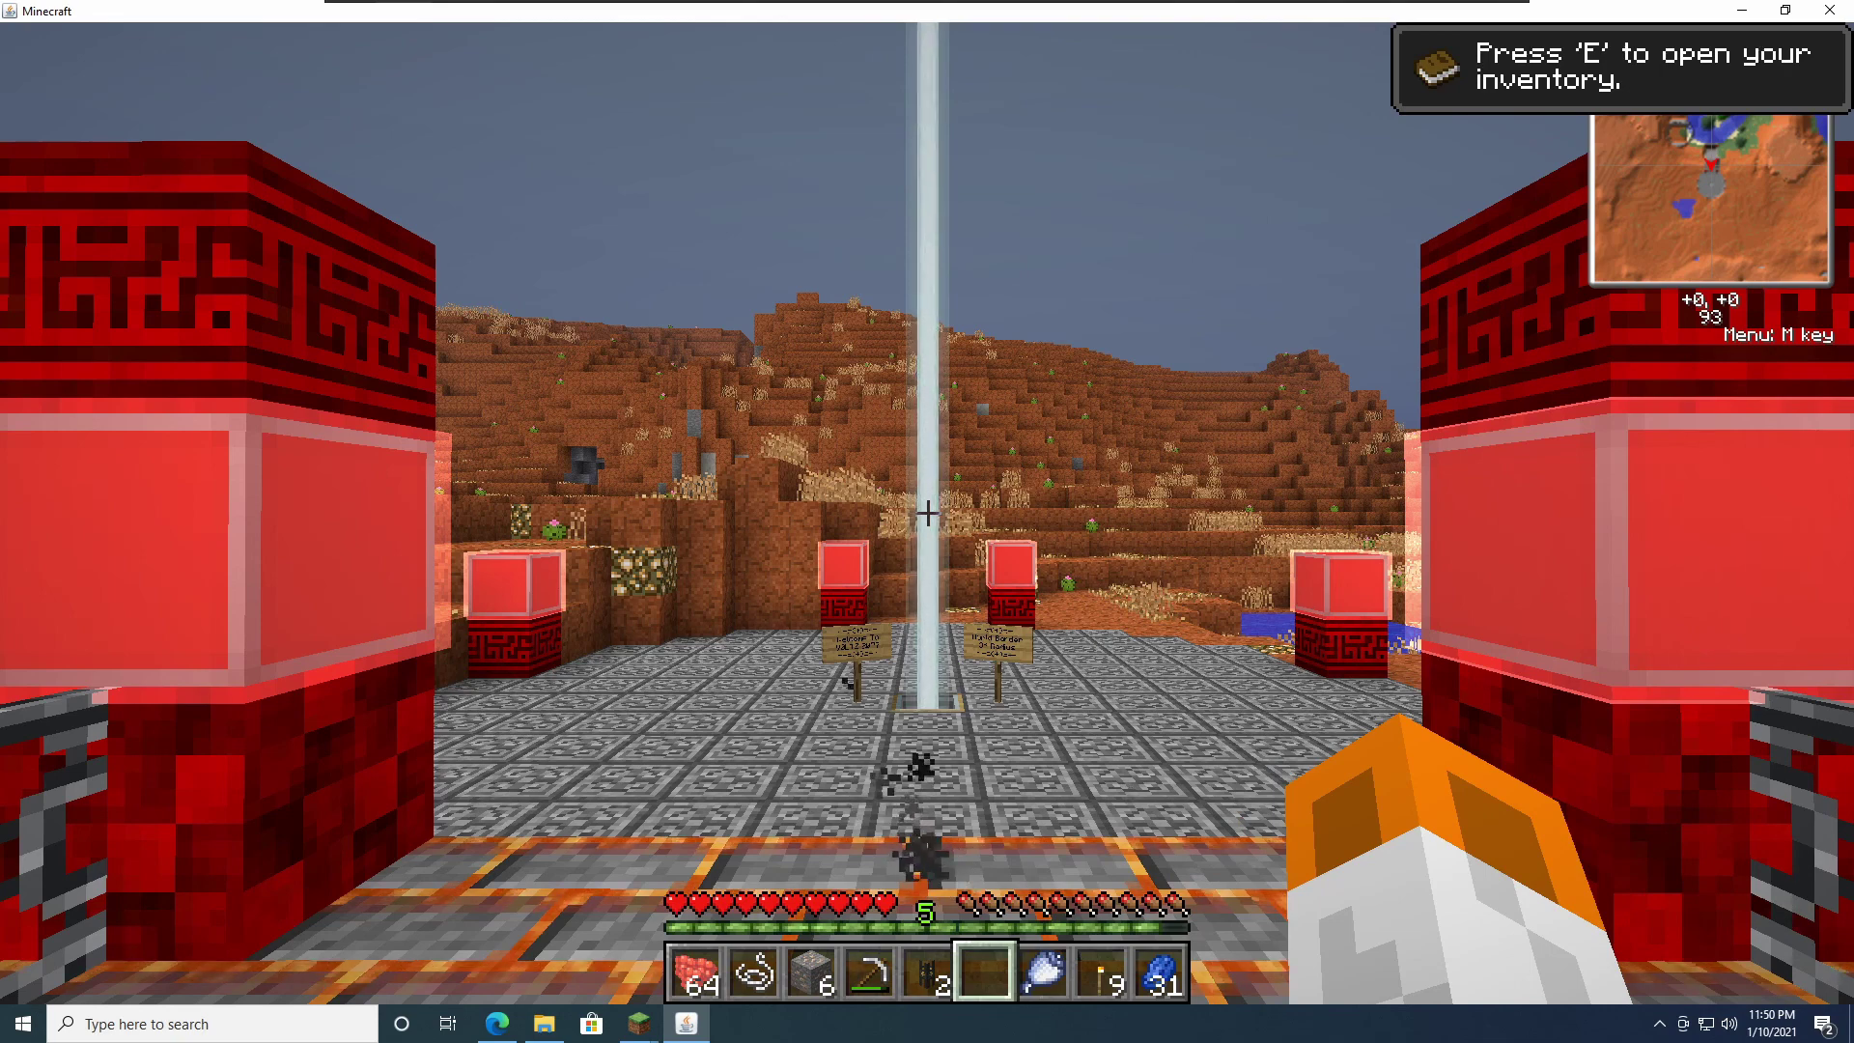
Step: Set Show Coordinates to Disabled in Rei's Minimap options and return to the game
key(m)
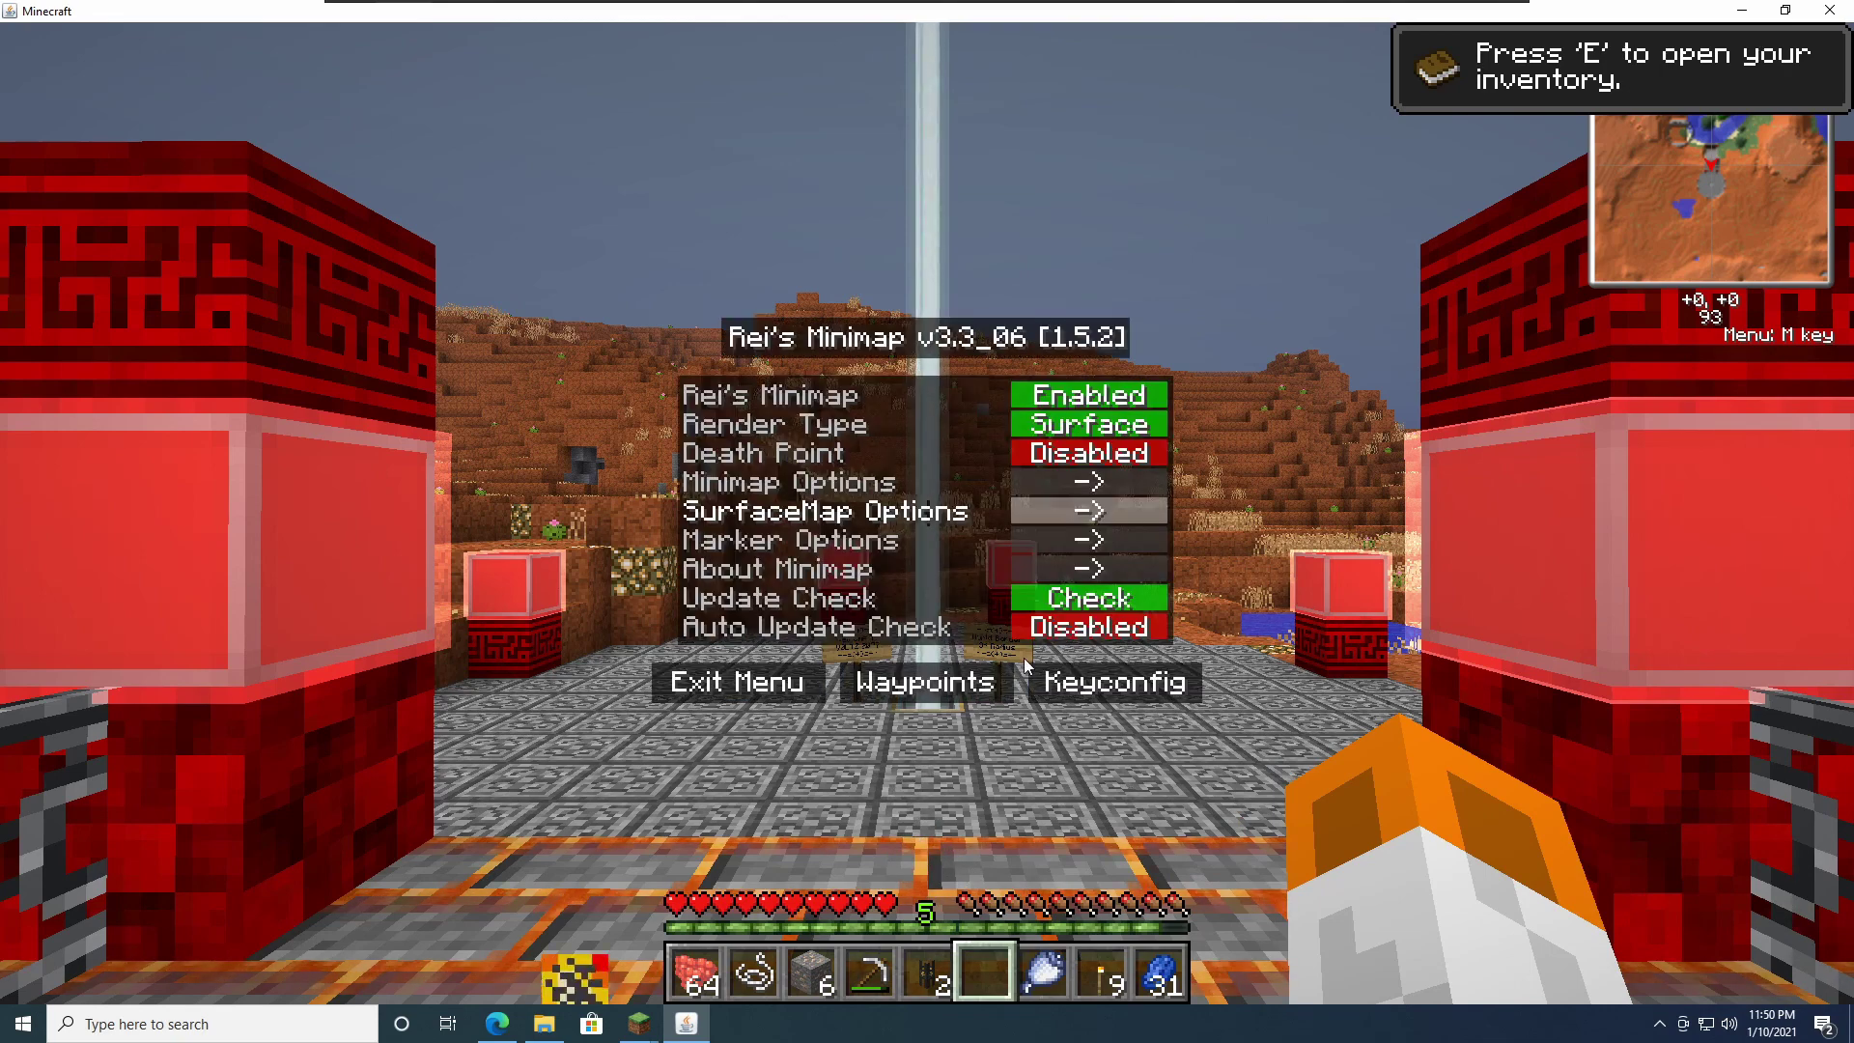
click(1089, 482)
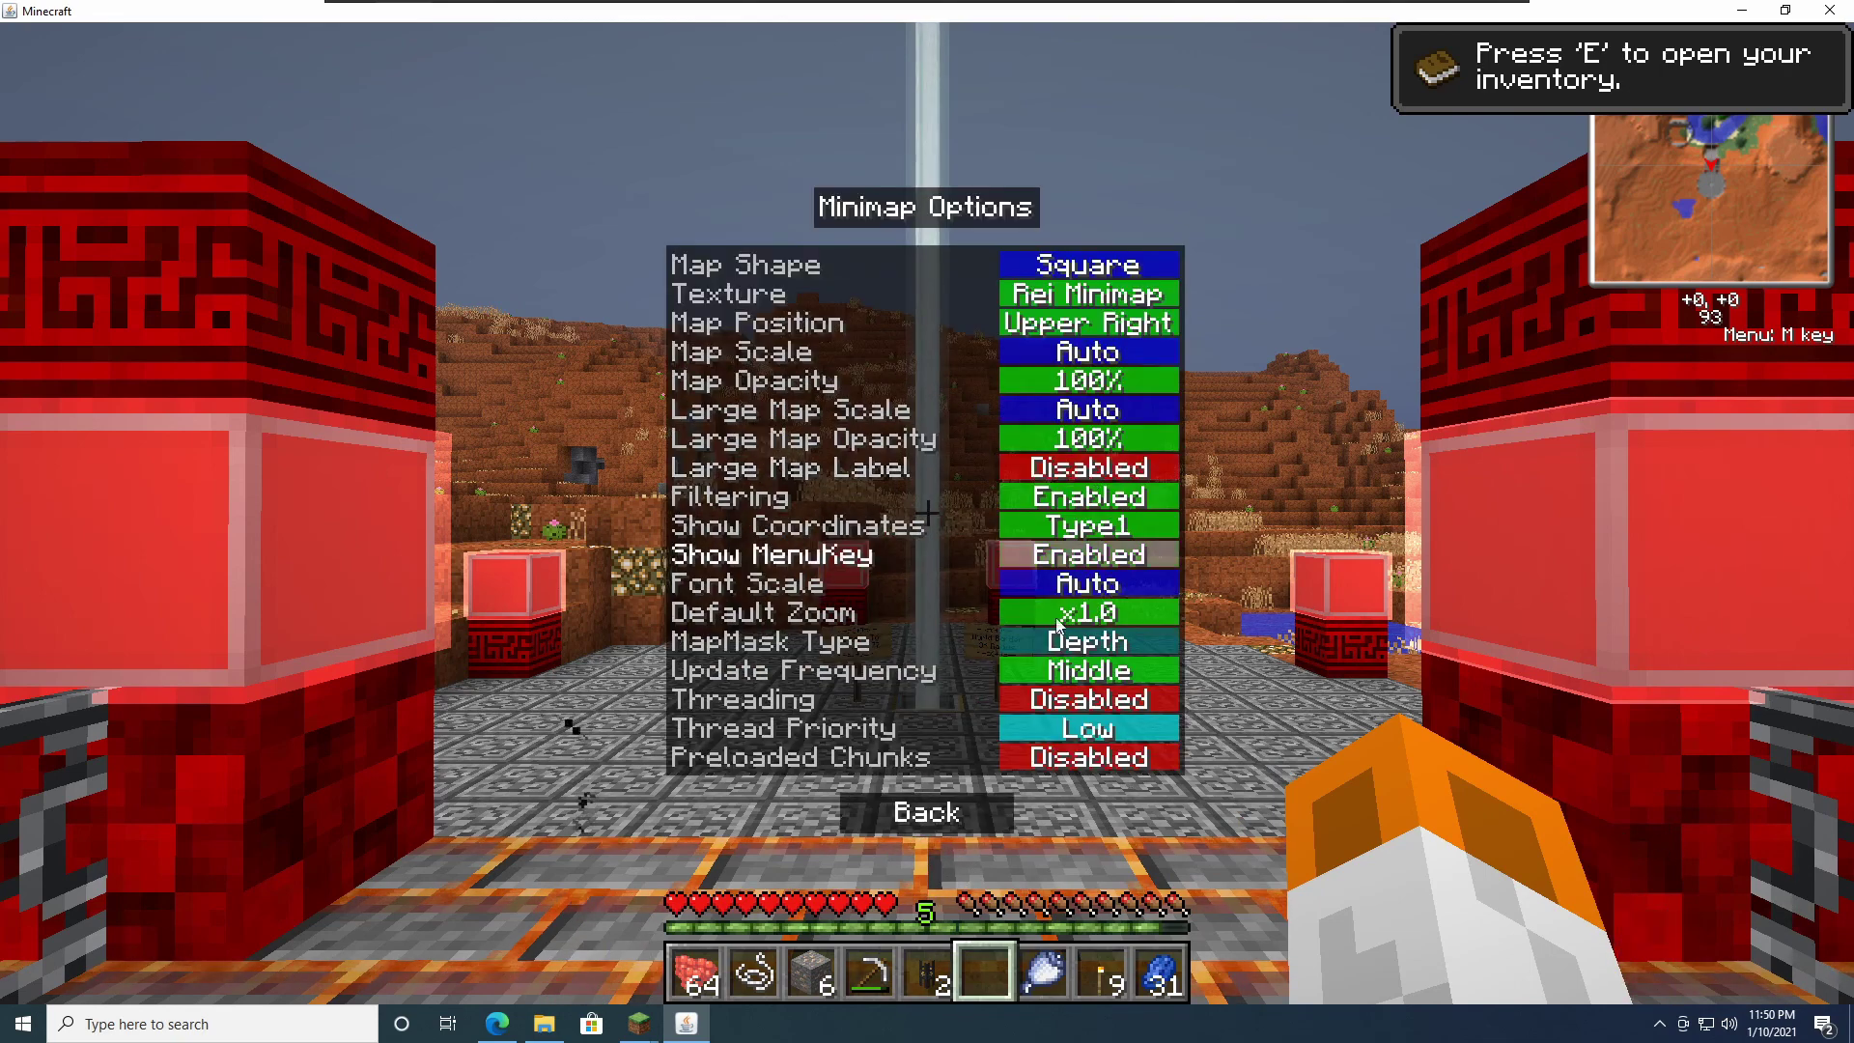
click(916, 537)
click(915, 537)
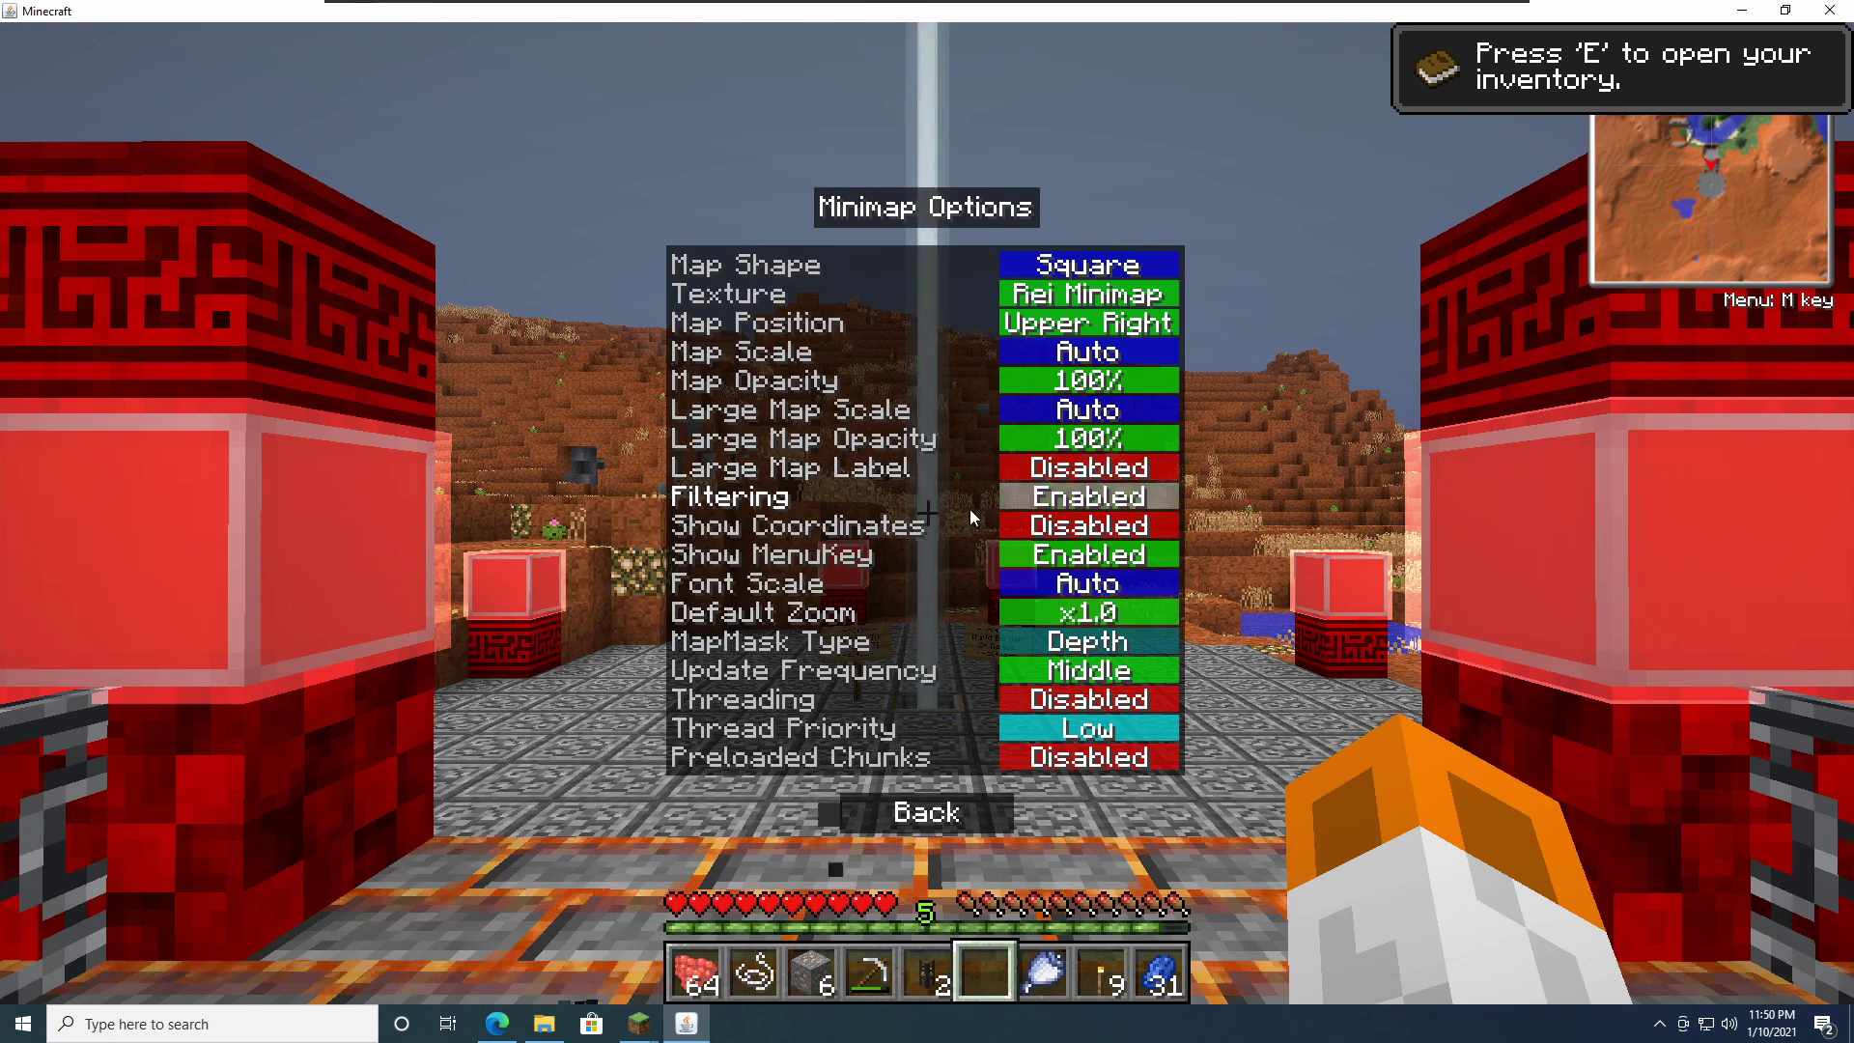
click(925, 812)
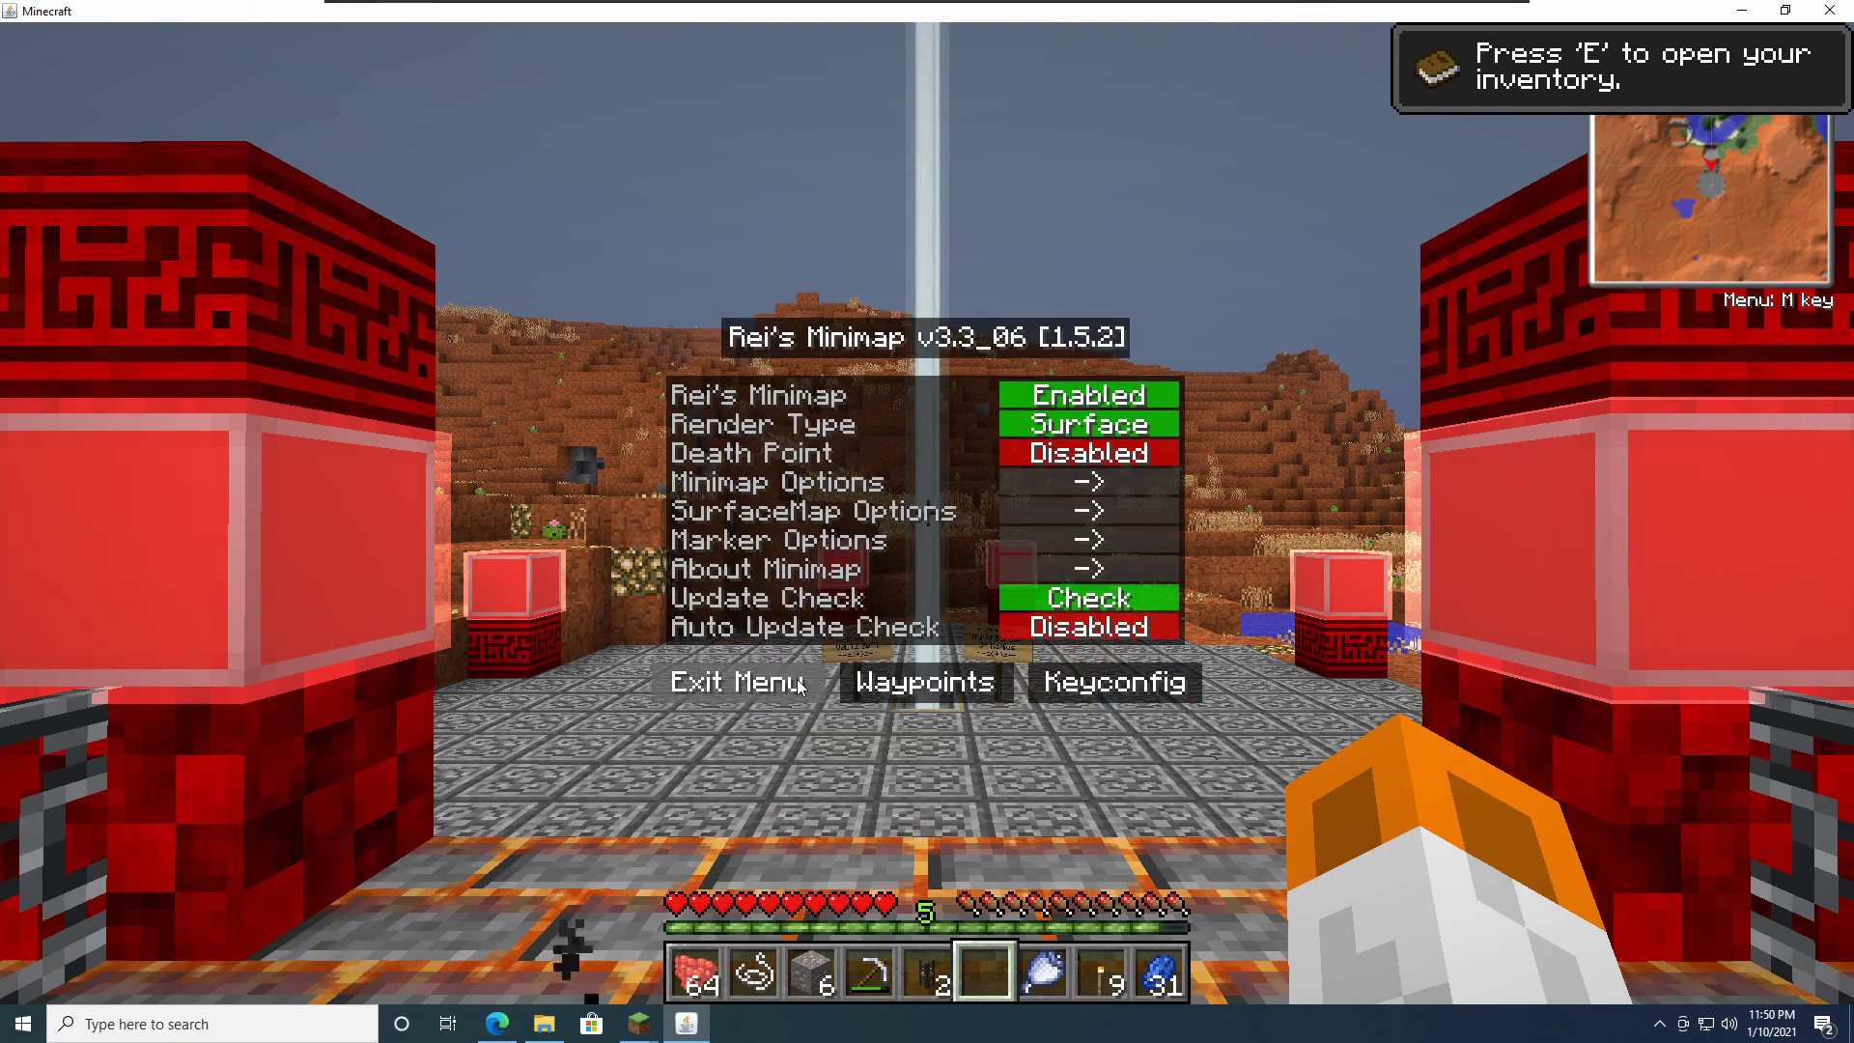
click(737, 682)
Step: Disconnect from the server and switch to Edge to view the Discord section of the V0LTZ 2077 page on Technic
key(Escape)
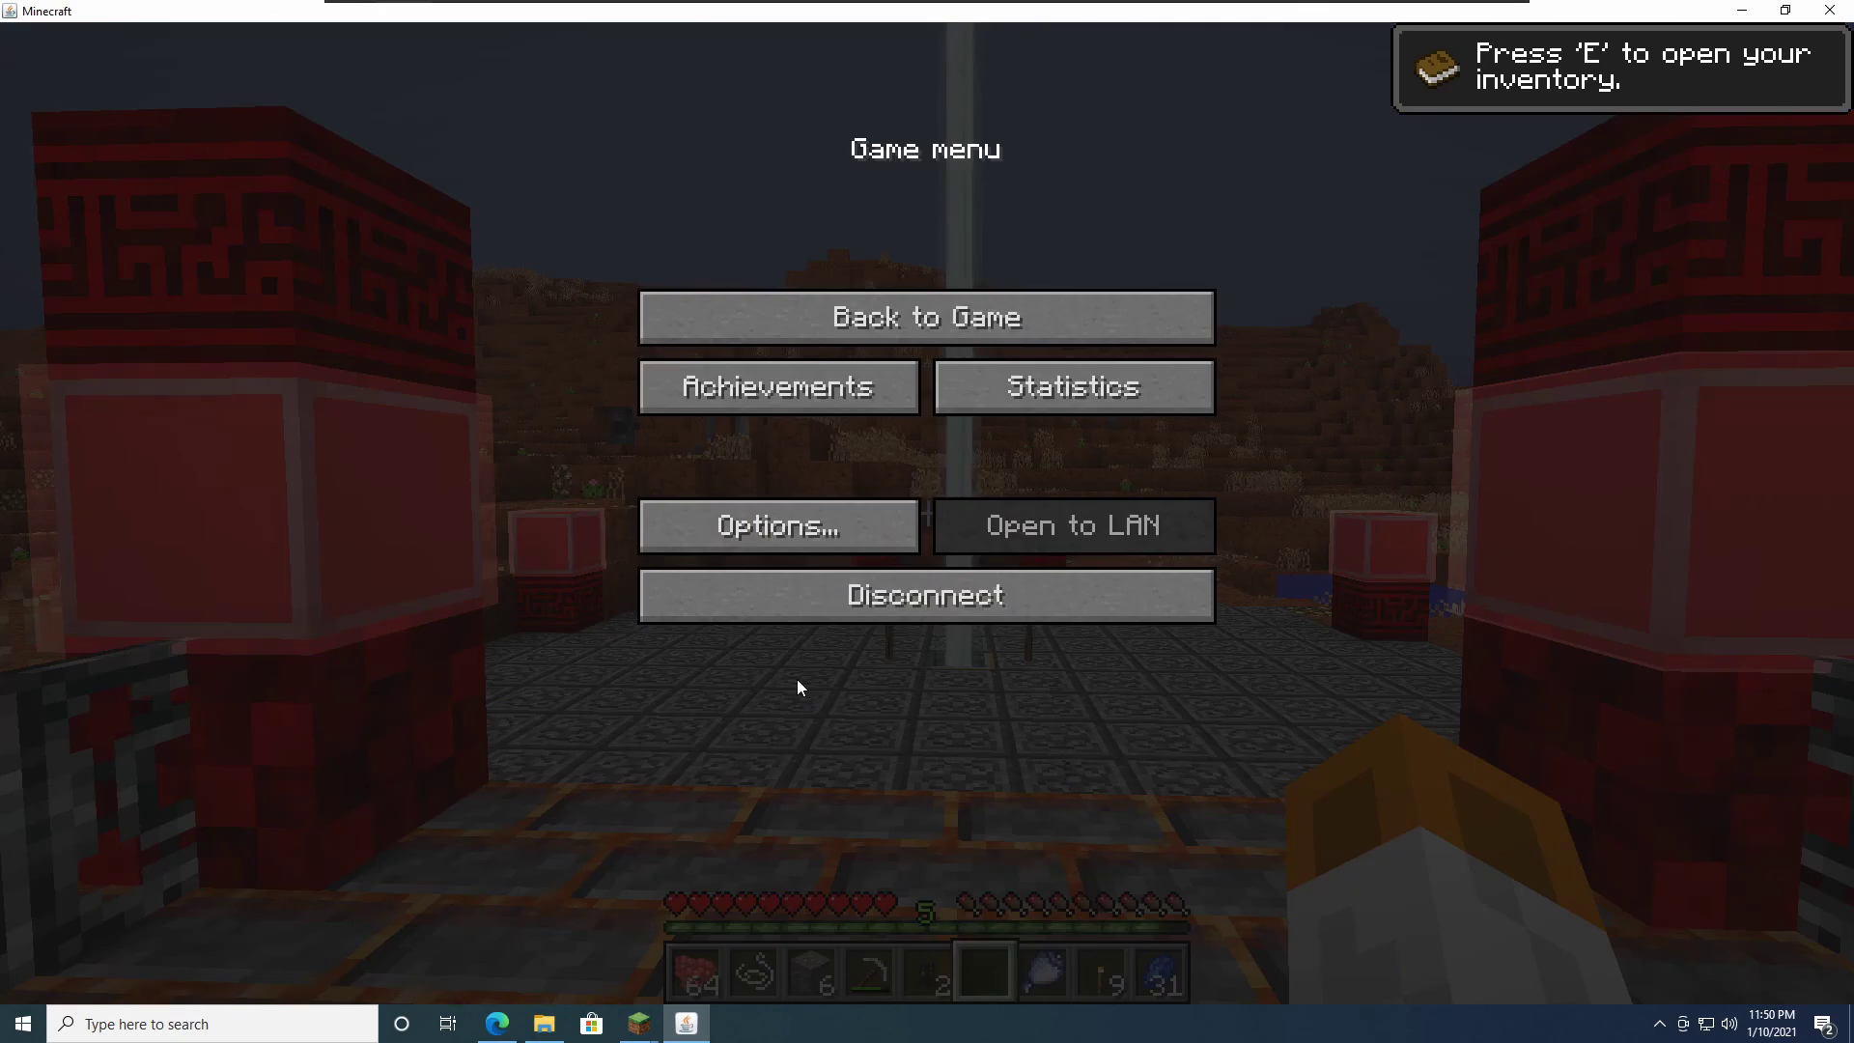
click(855, 596)
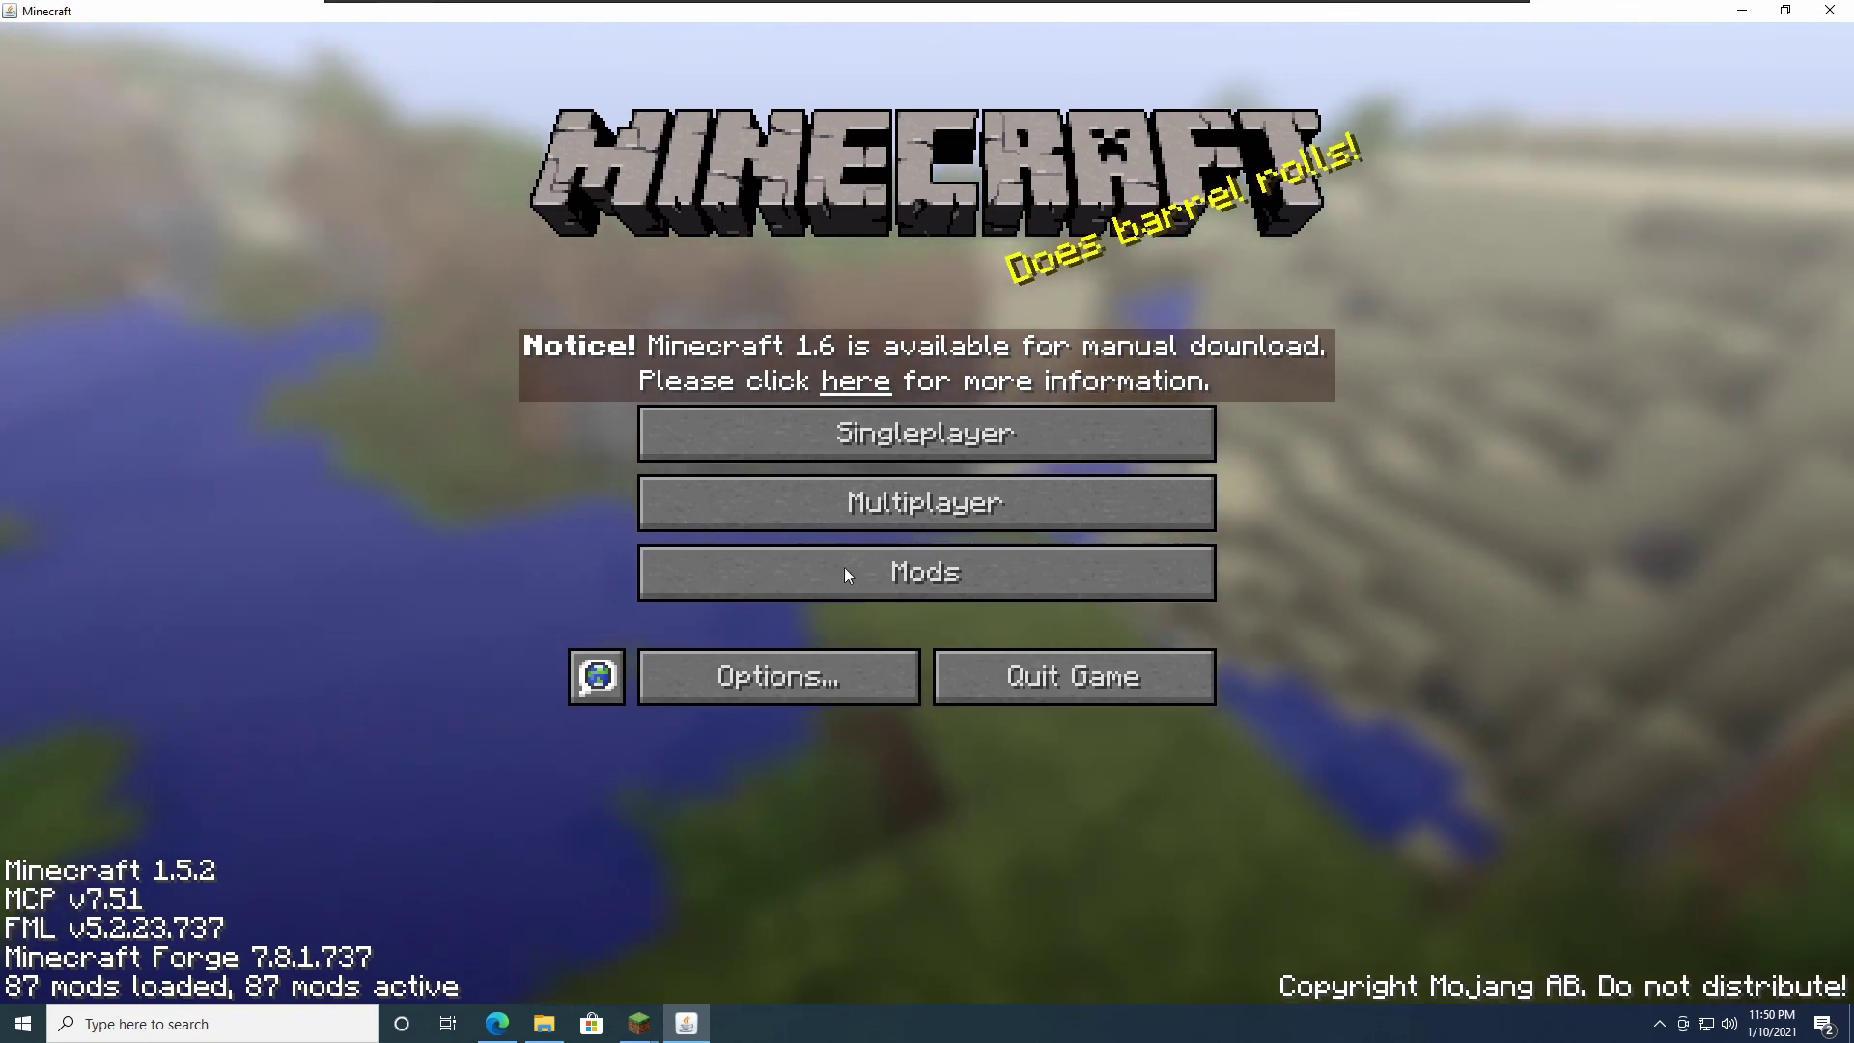
click(483, 1026)
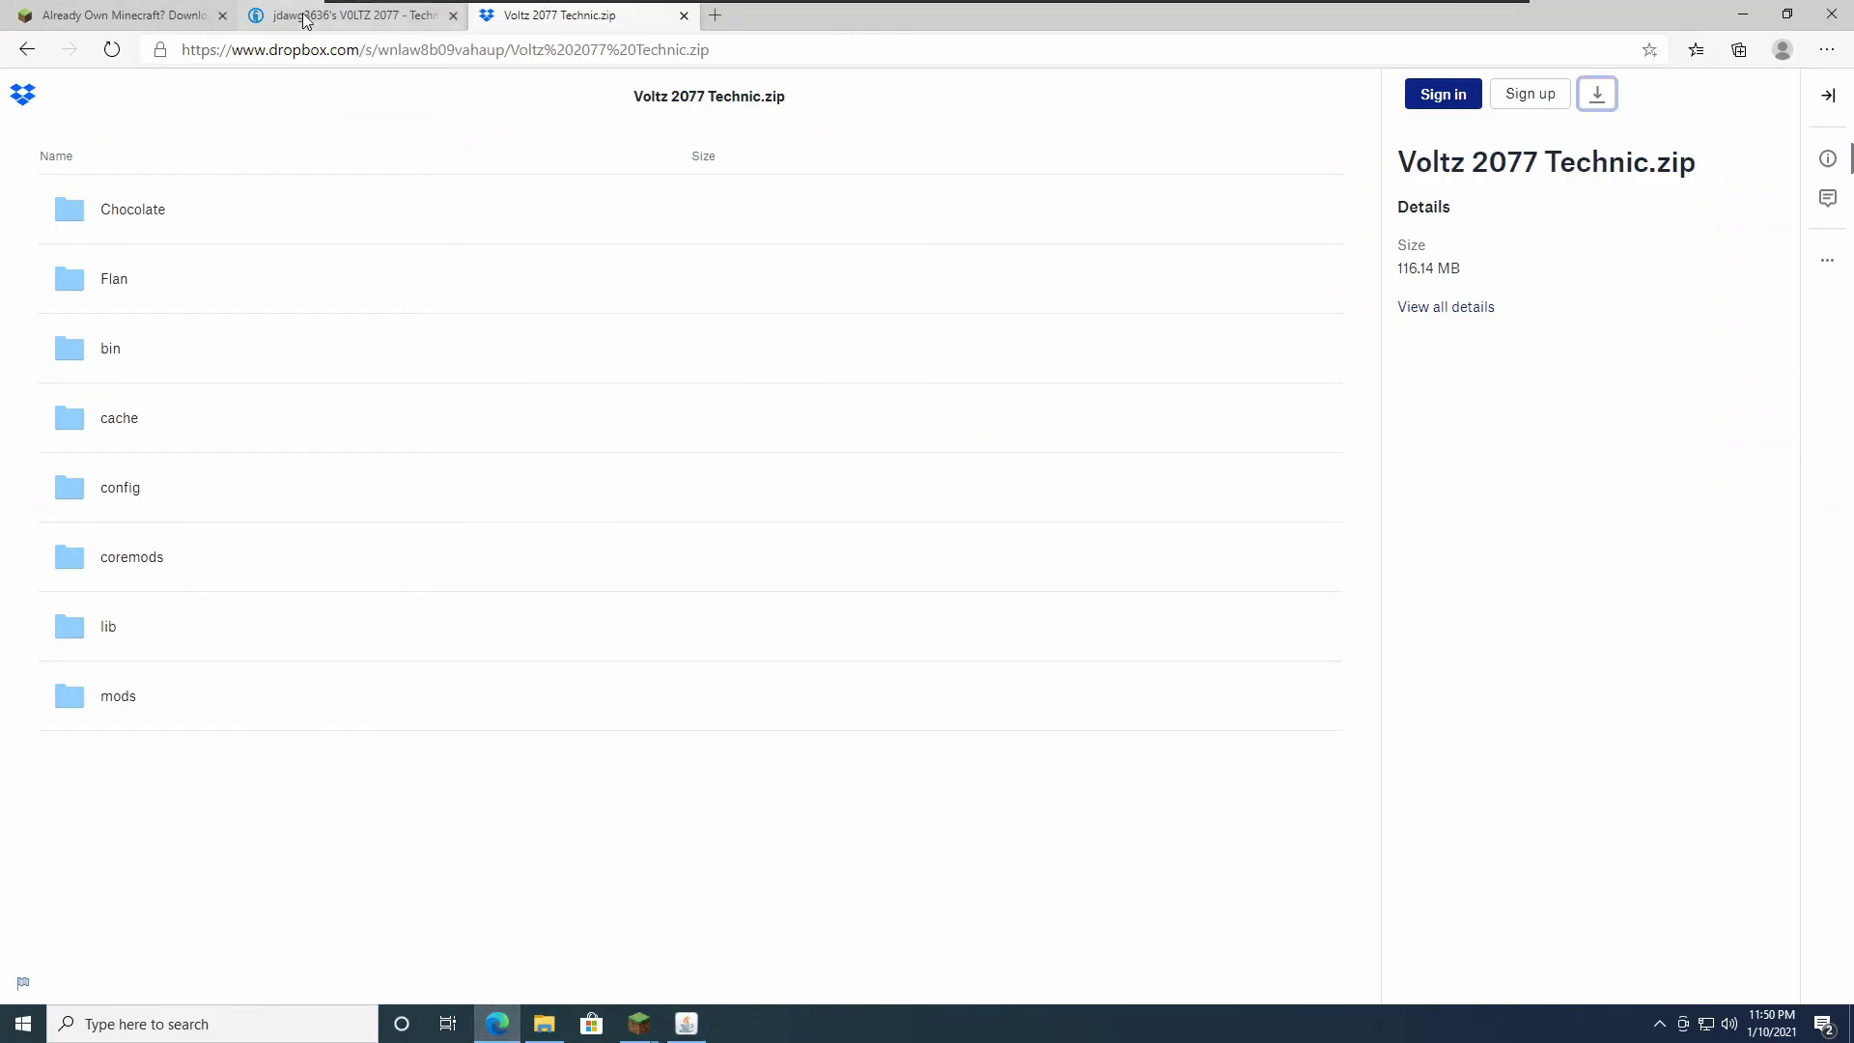
click(328, 15)
scroll(1093, 671, down, 10)
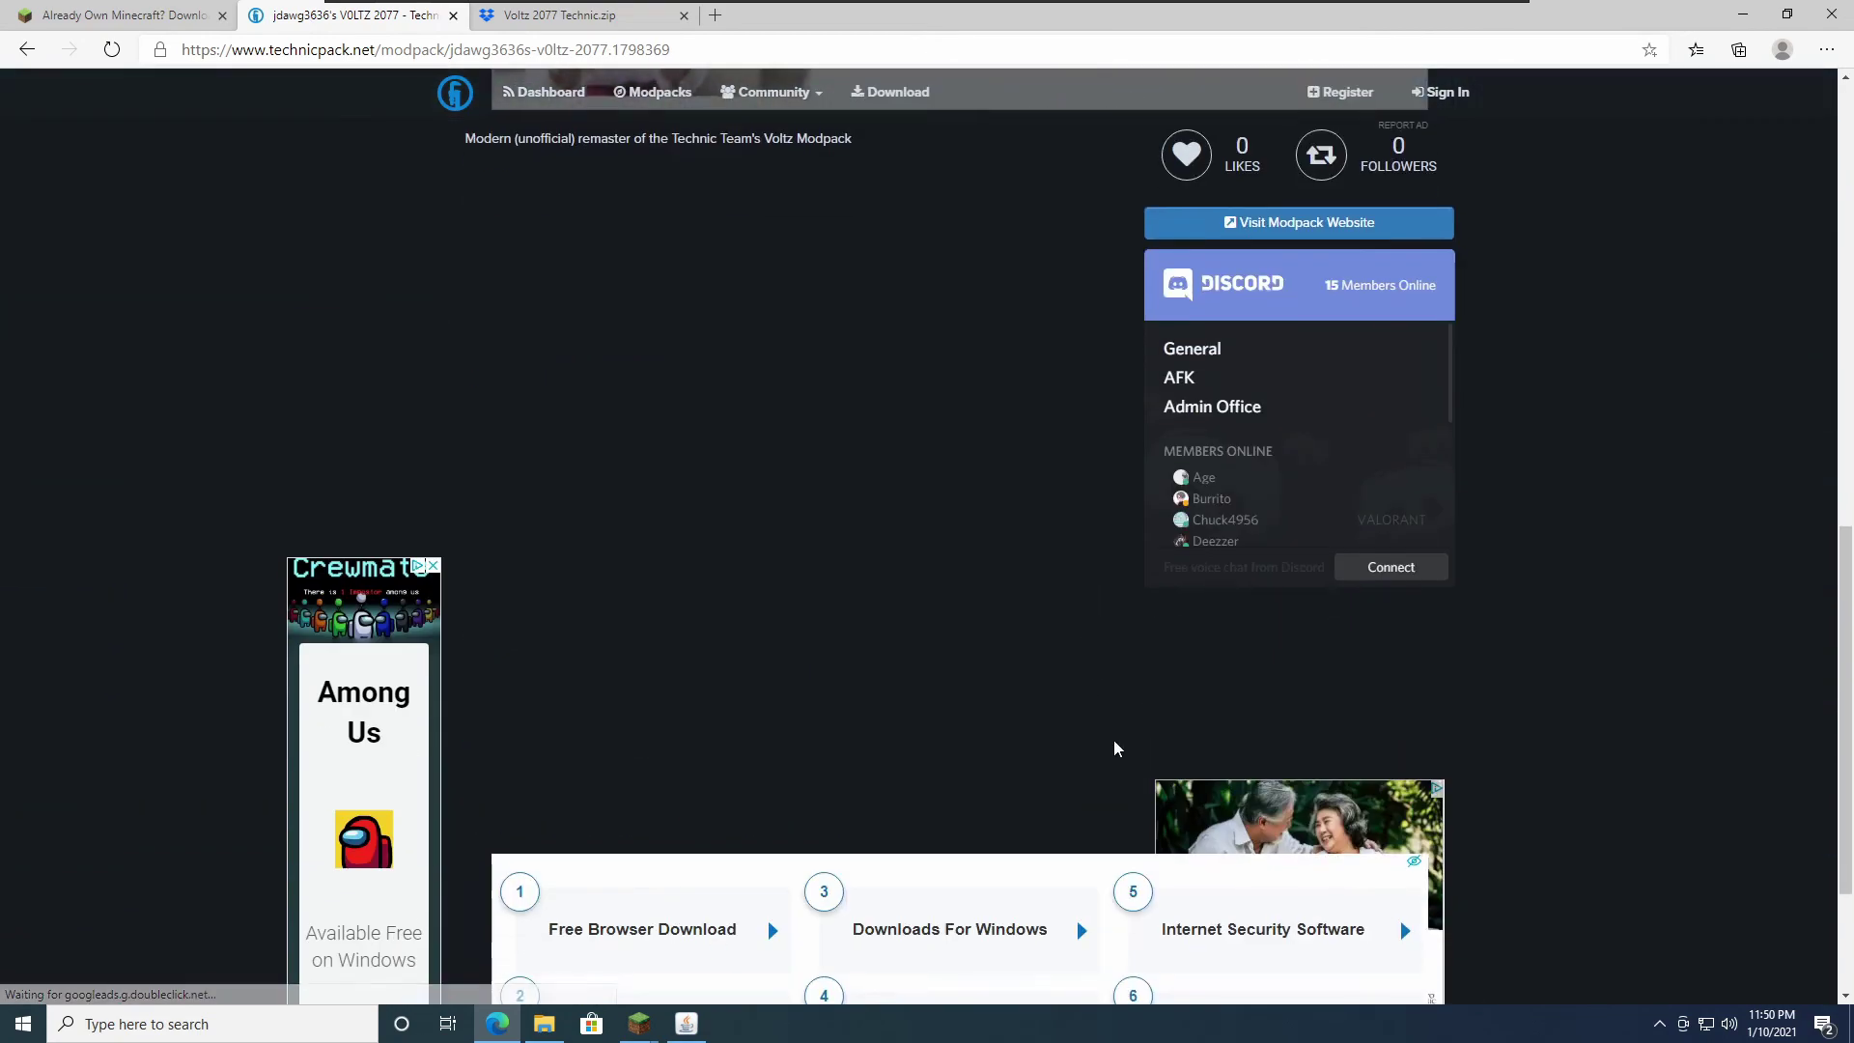